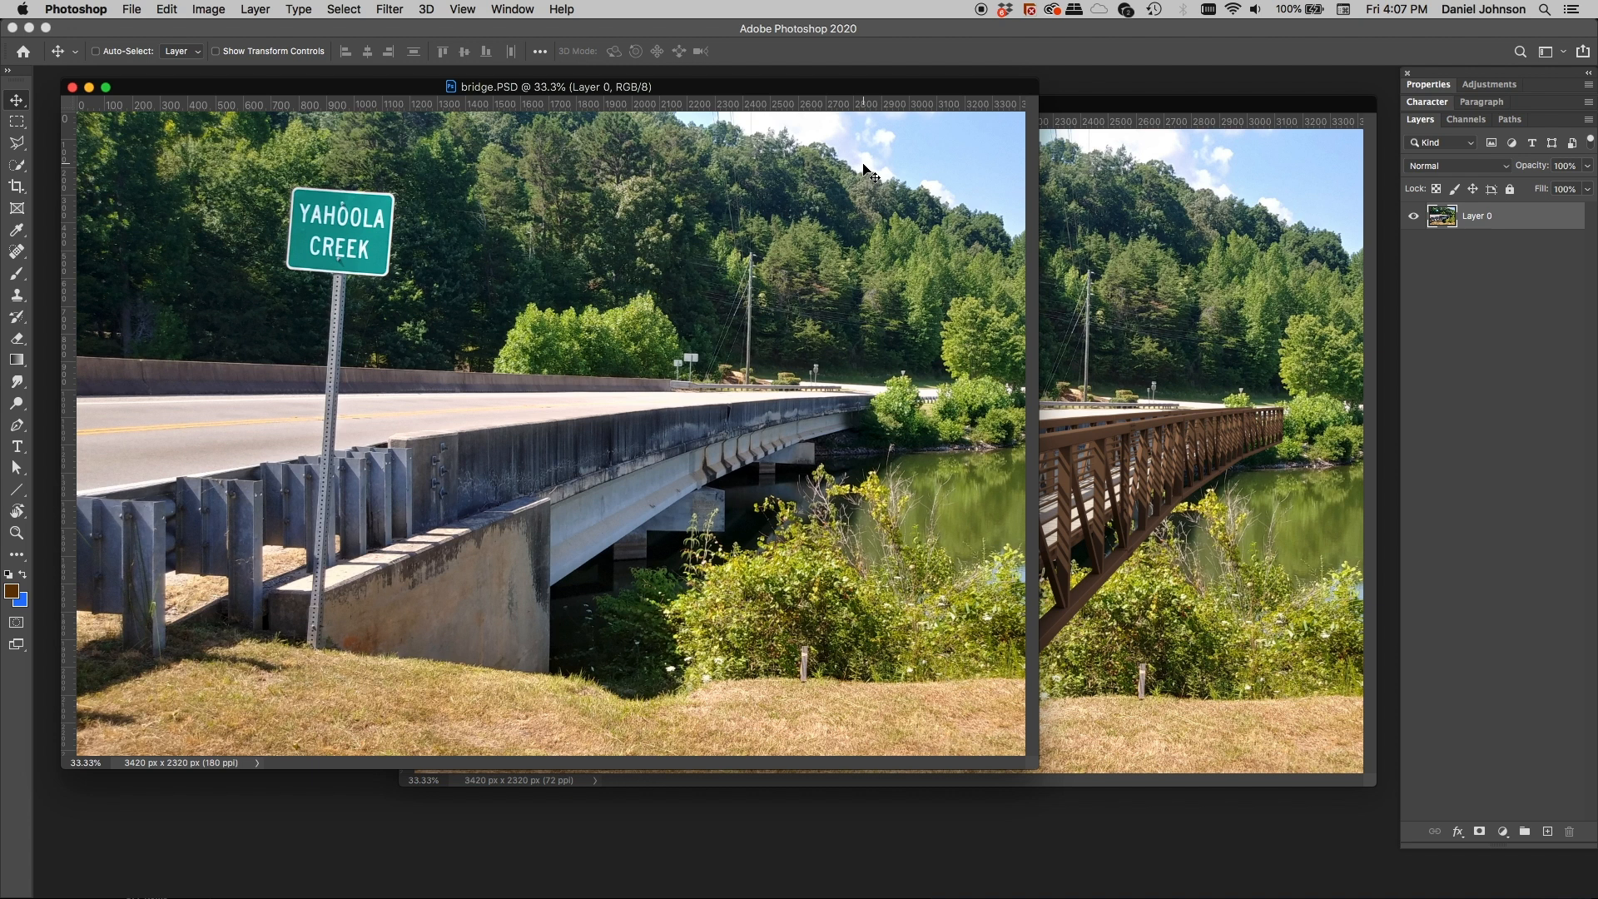
Bring the multipass.PSD document to the front and place its window so it overlaps bridge.PSD
drag(517, 86, 513, 80)
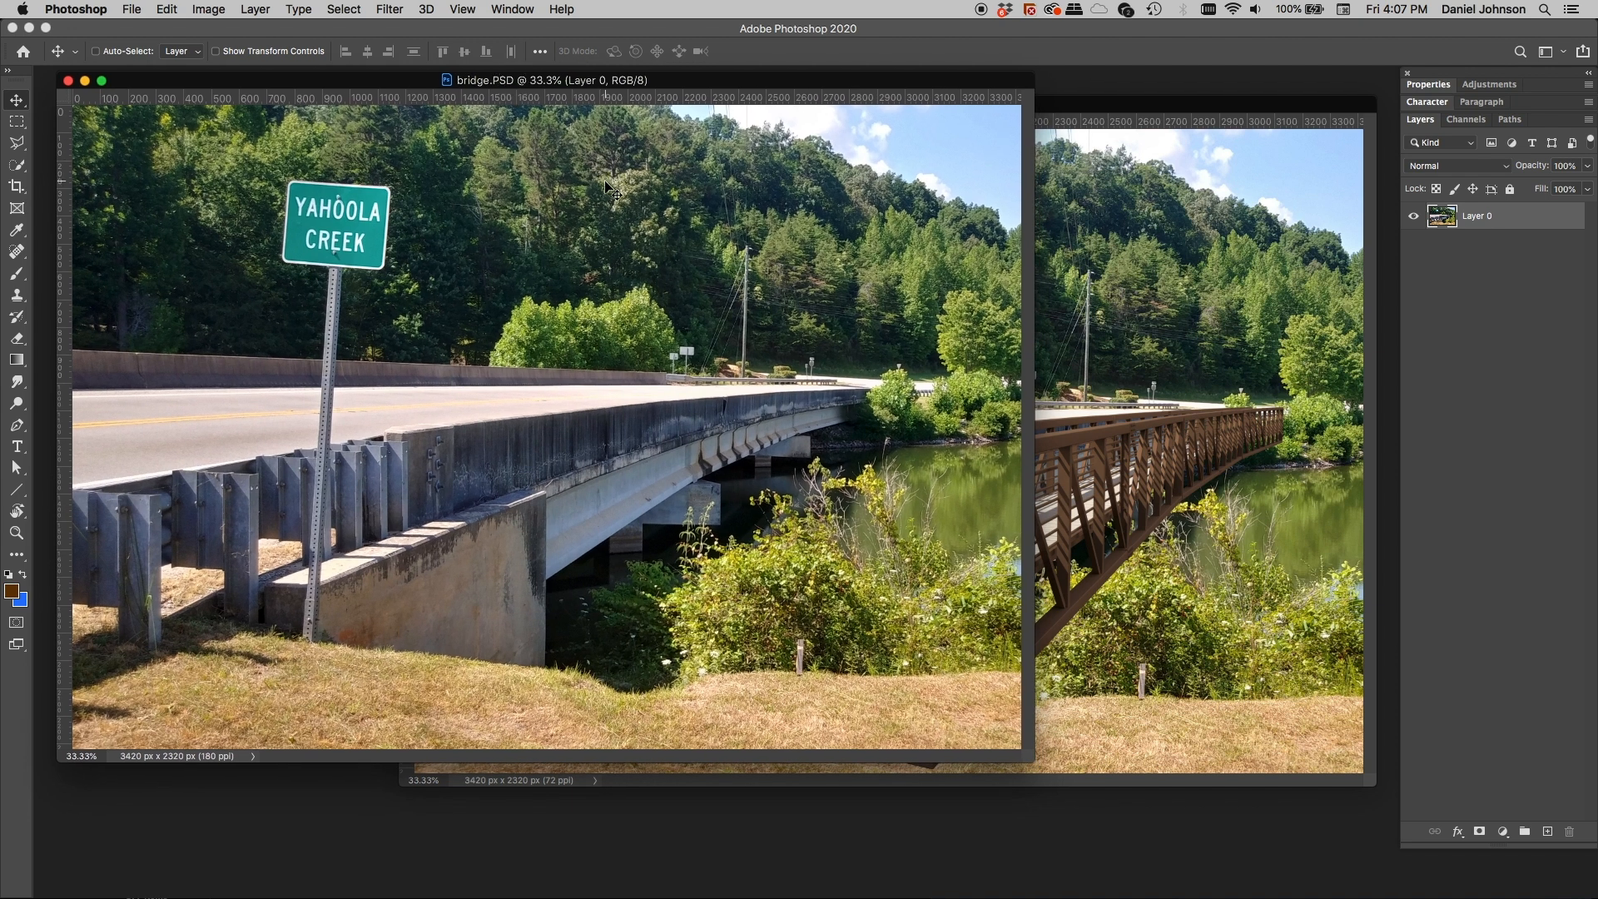
click(1151, 115)
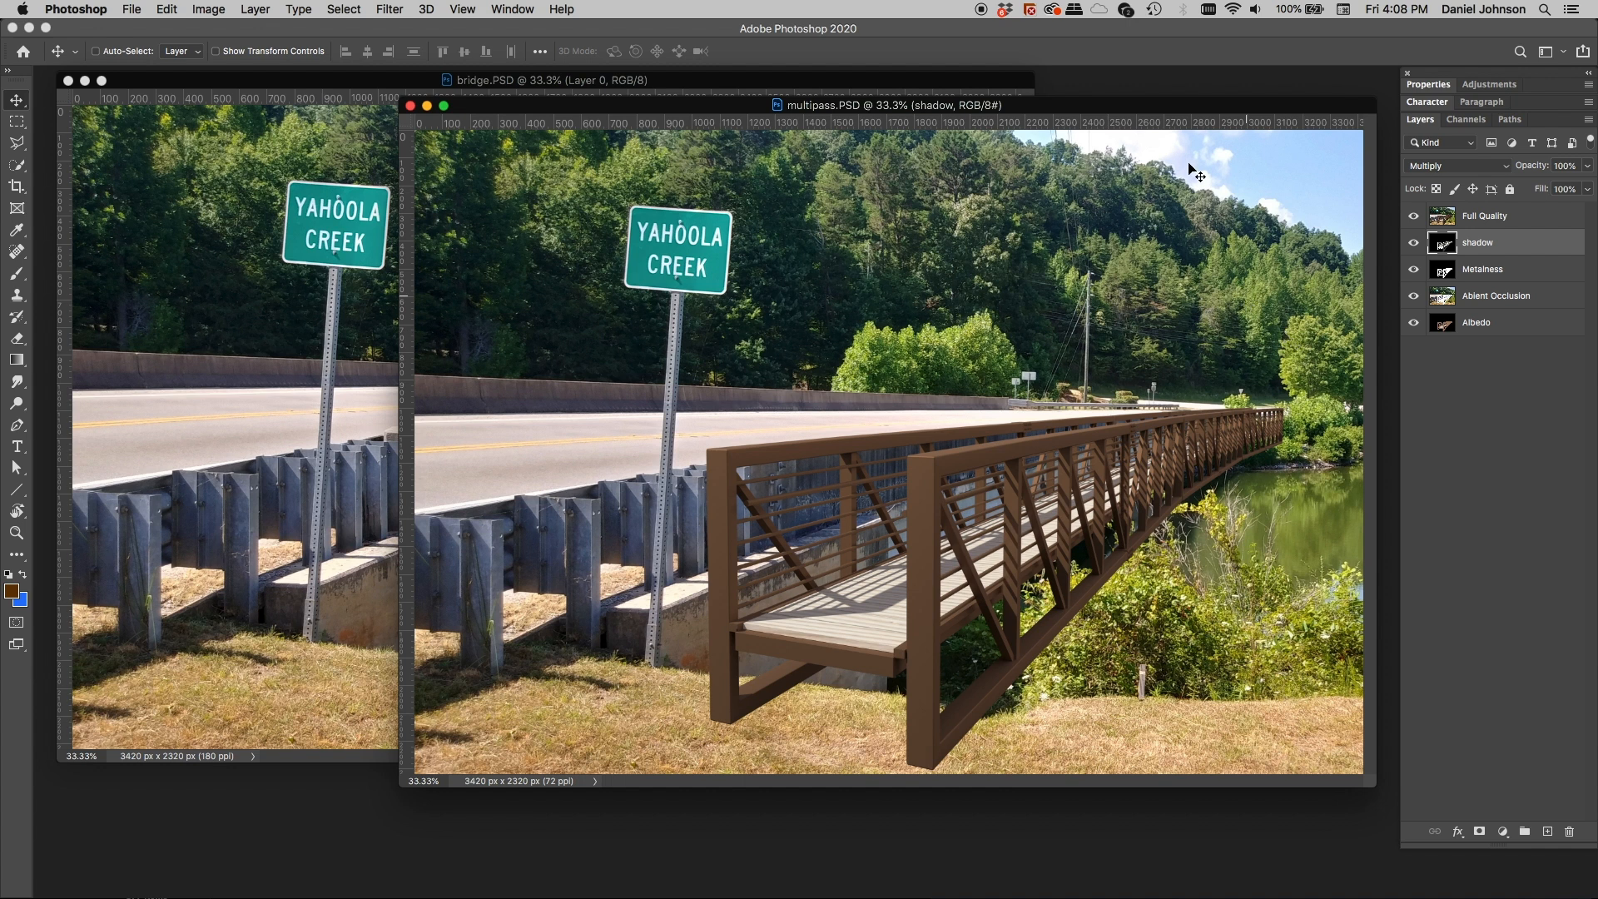
drag(1168, 105, 1178, 86)
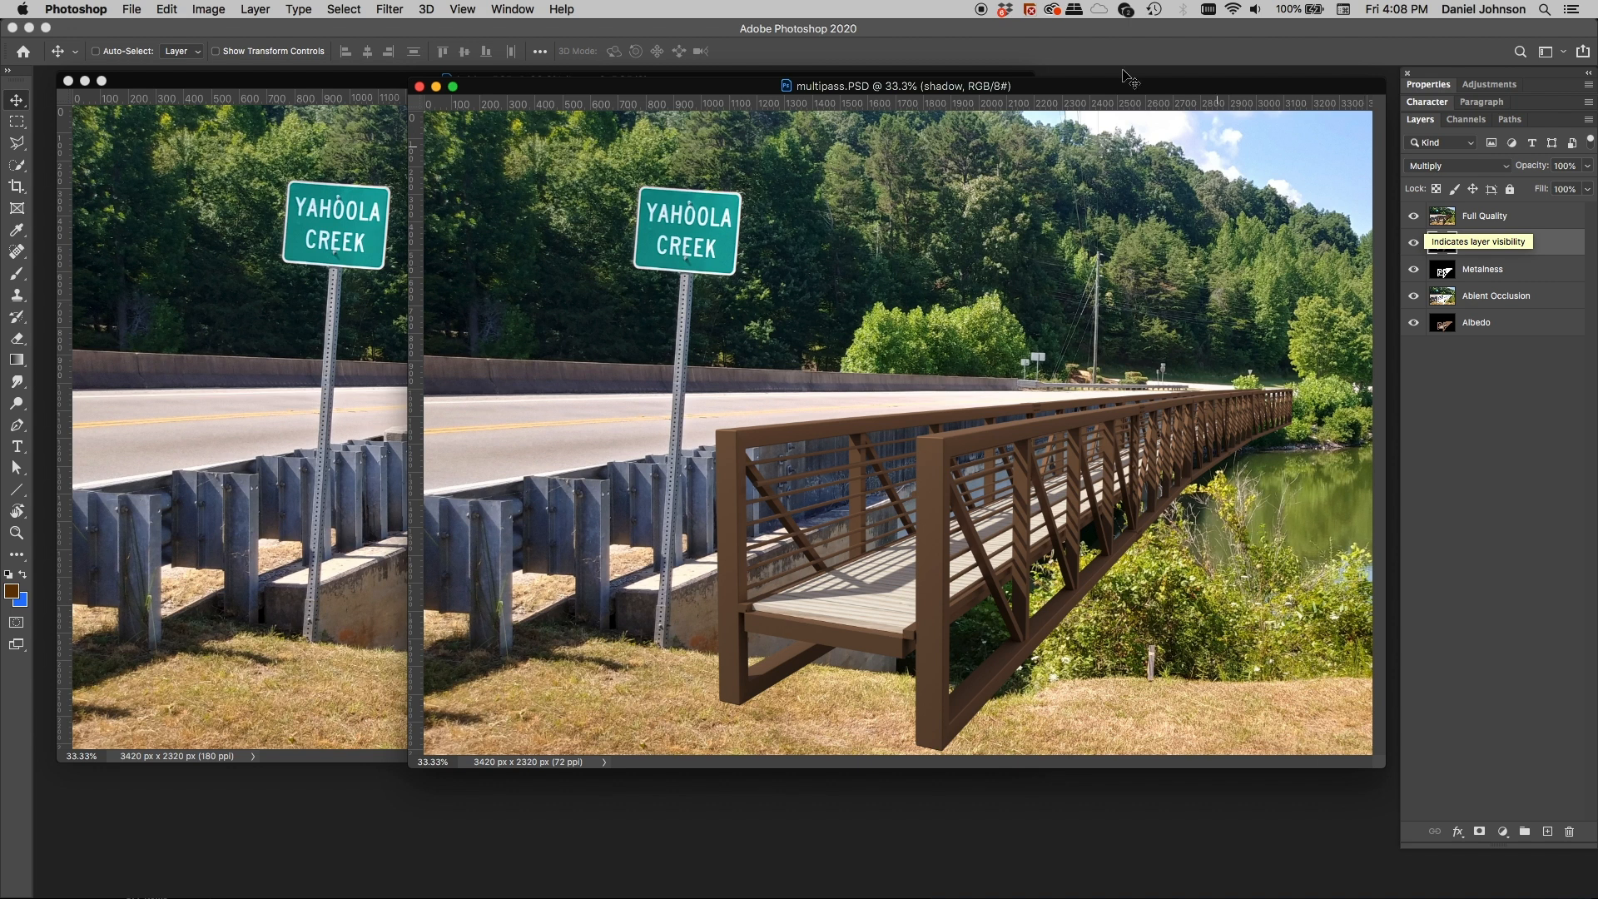
mouse_move(1156, 87)
mouse_down()
mouse_move(1079, 101)
mouse_move(1149, 96)
mouse_up()
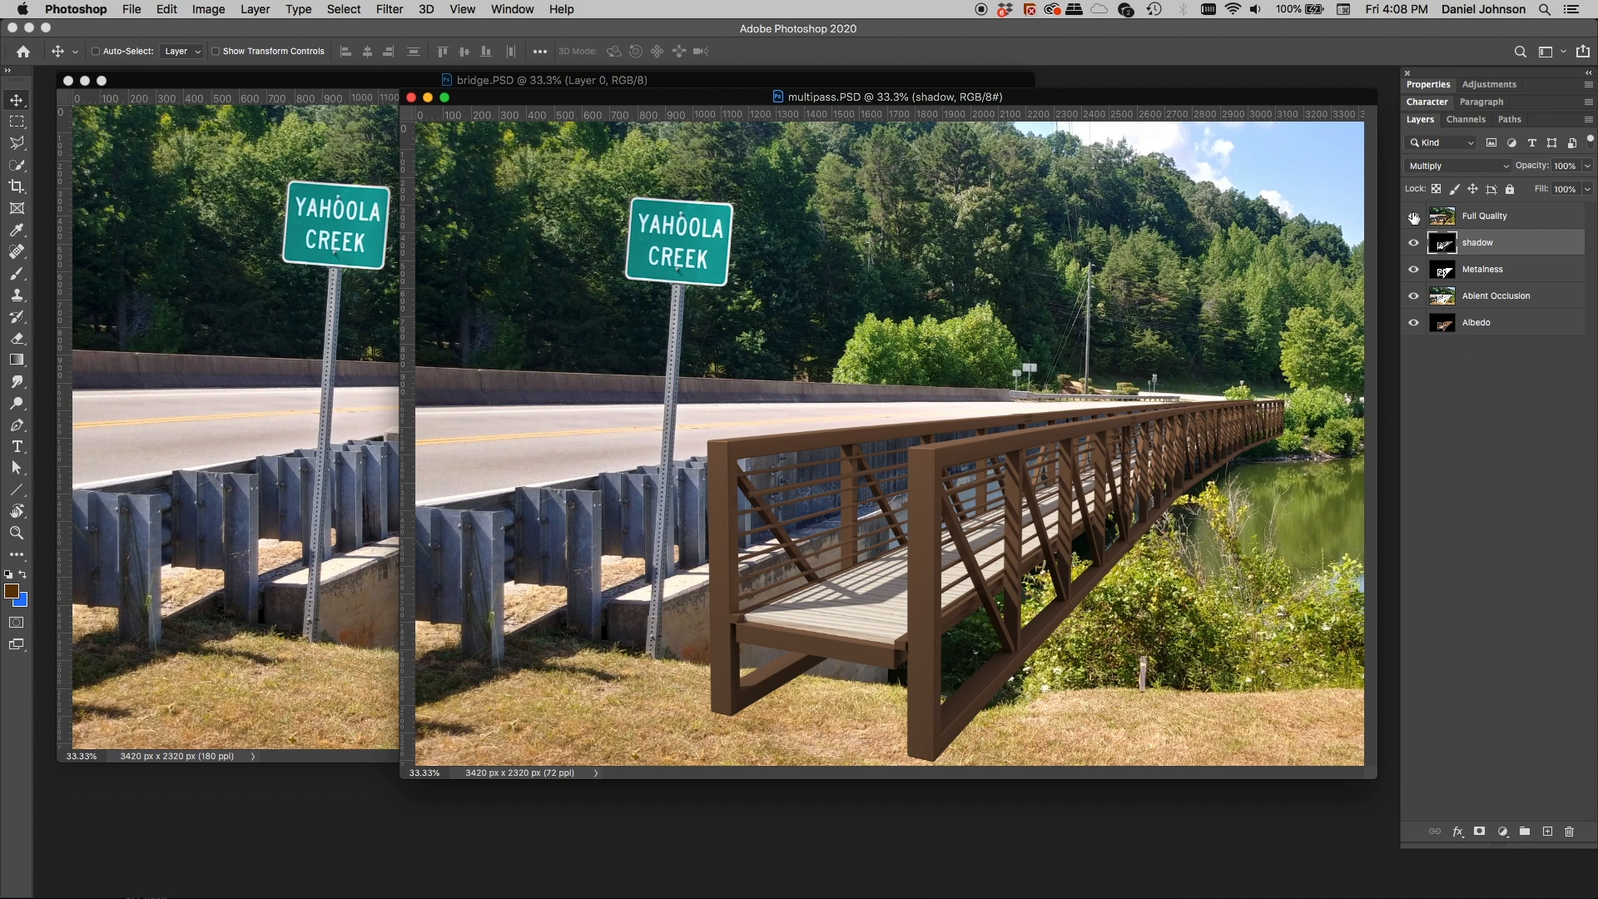
View the Albedo, Abient Occlusion, Metalness and shadow passes one at a time, ending with only the Full Quality layer visible
drag(1413, 218, 1414, 297)
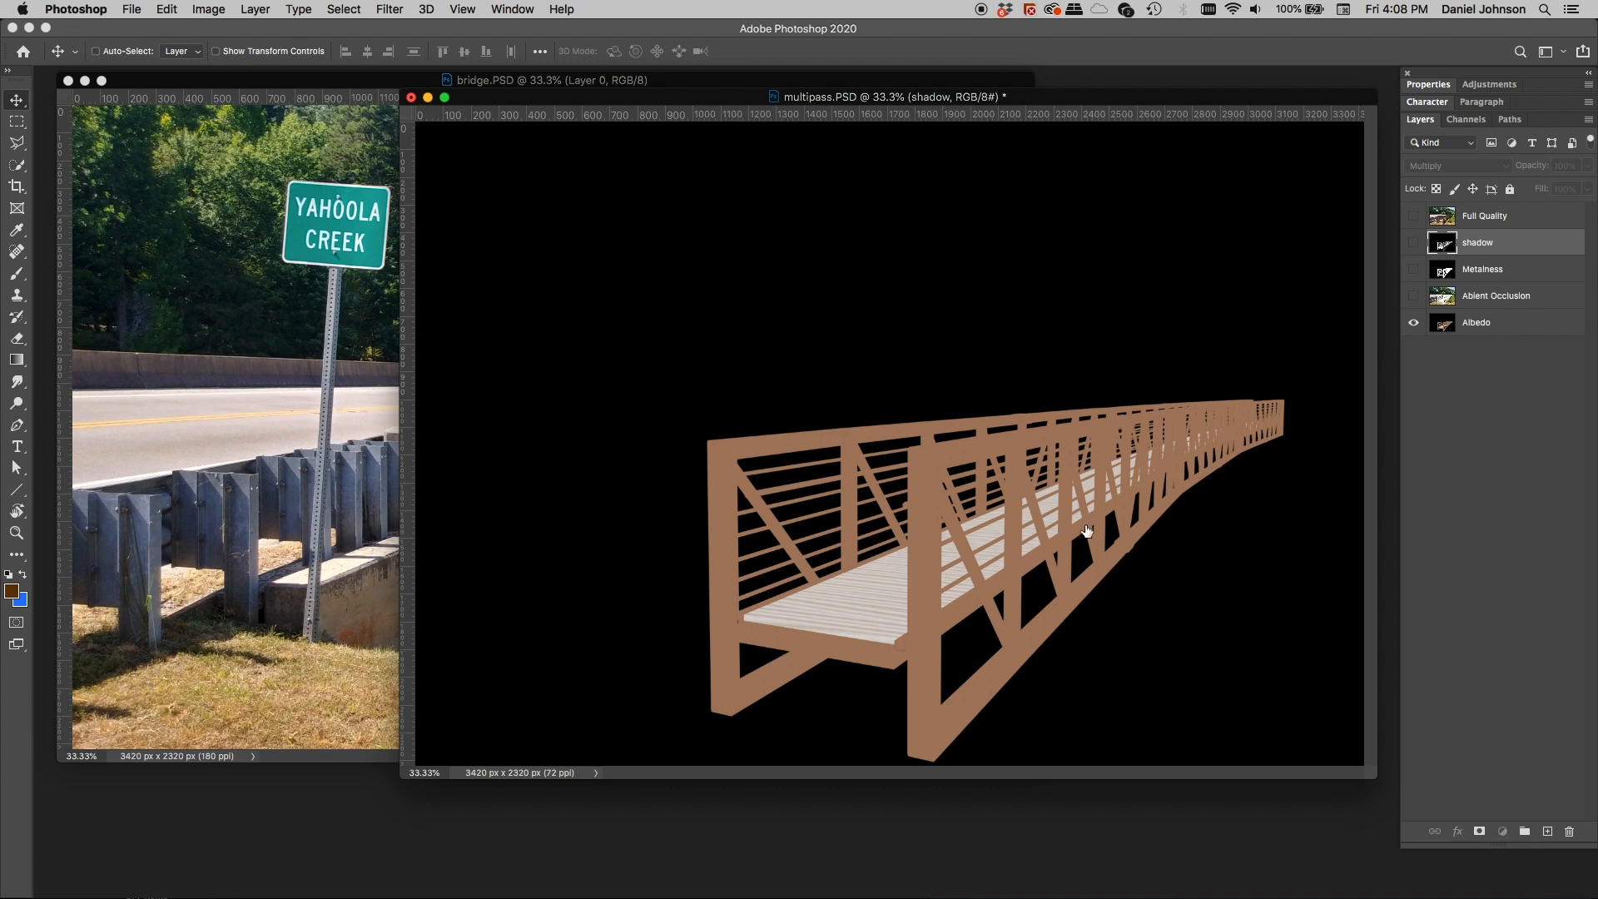
click(1443, 325)
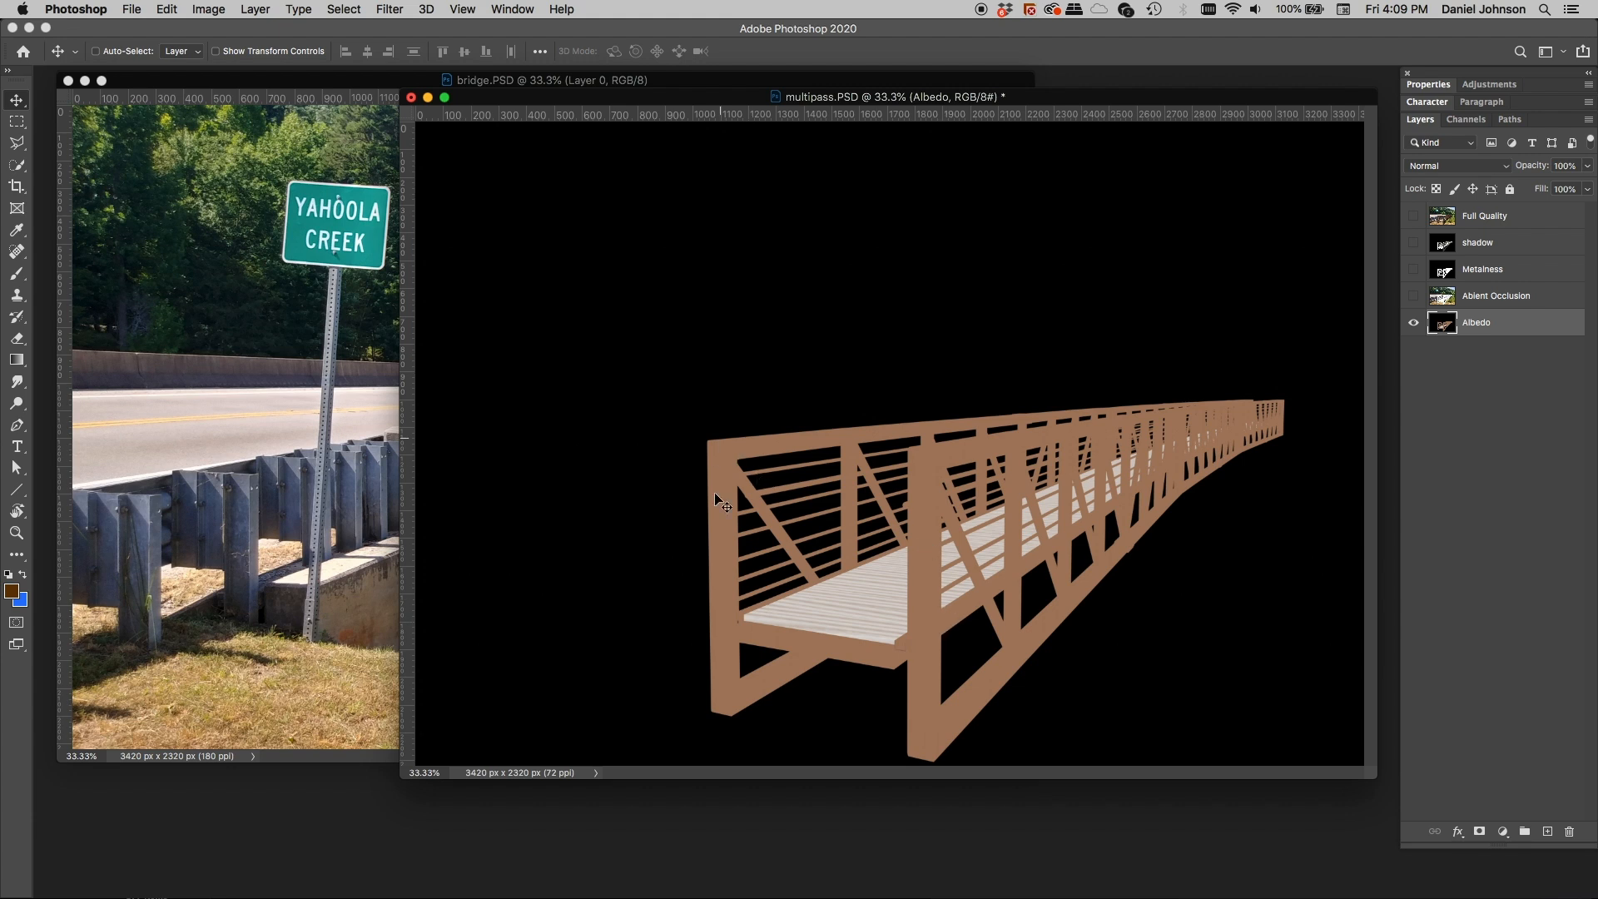
click(1414, 326)
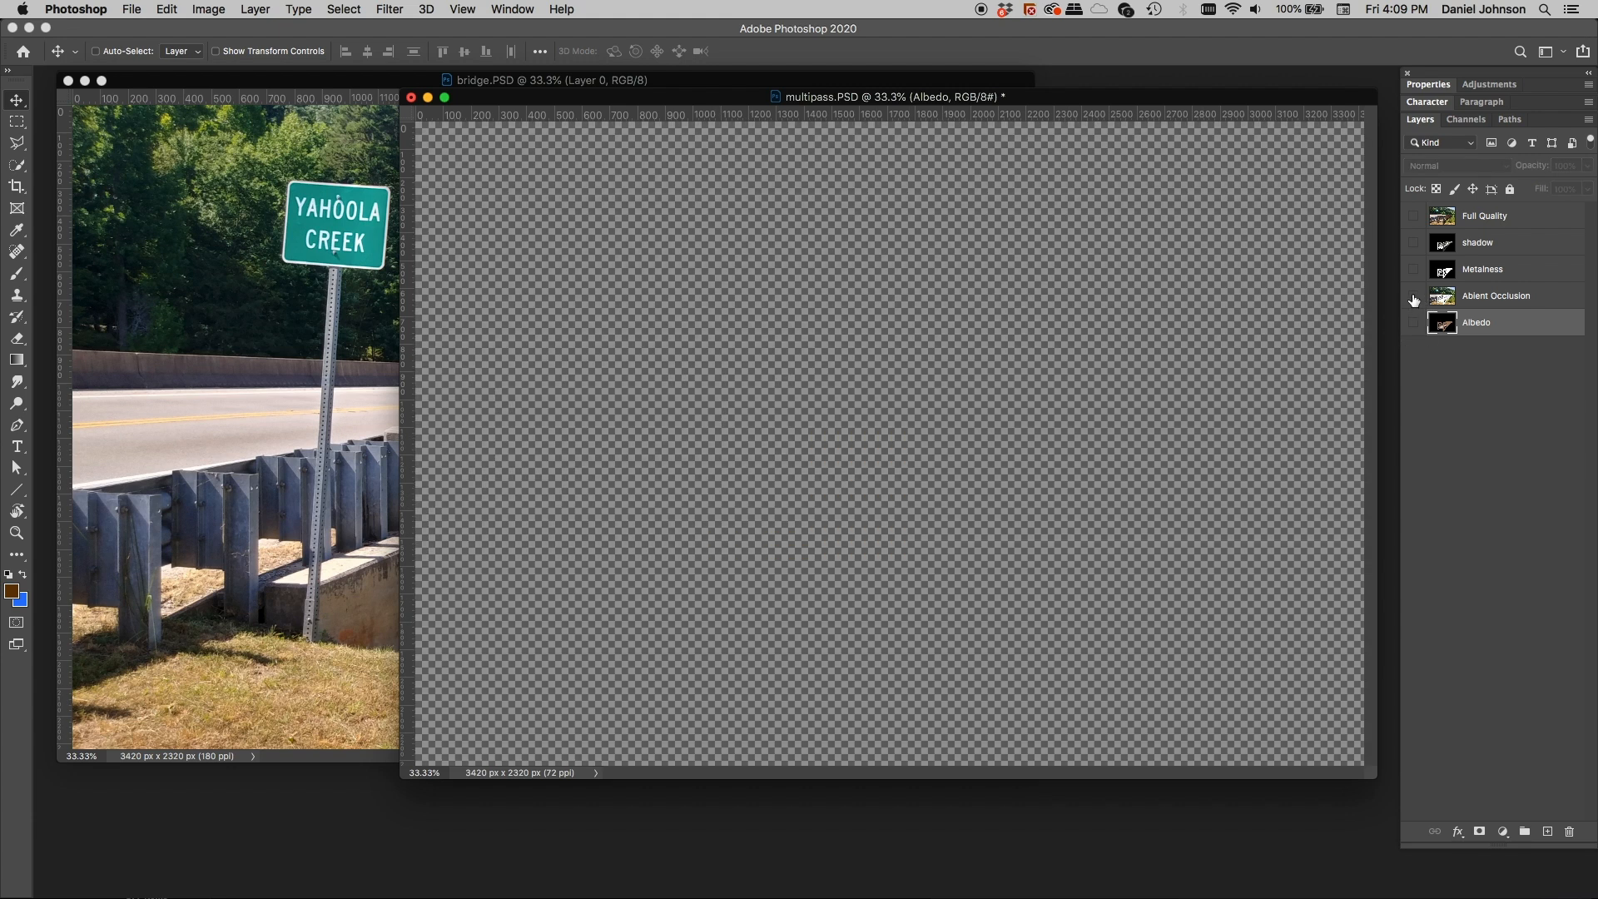
click(1413, 295)
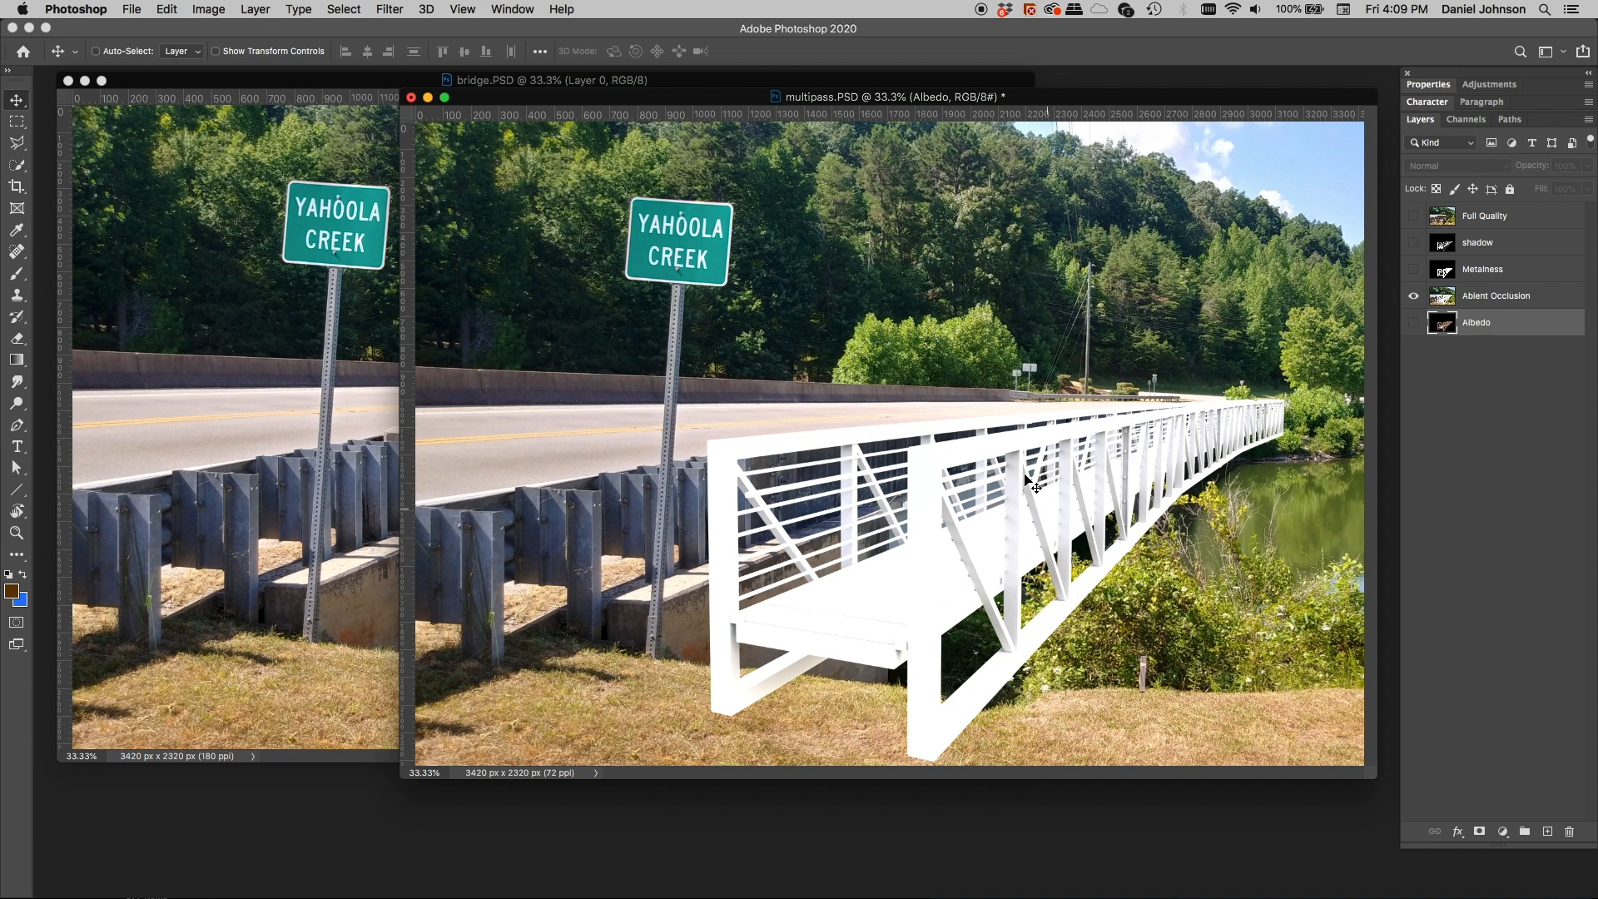
click(1413, 296)
click(1414, 269)
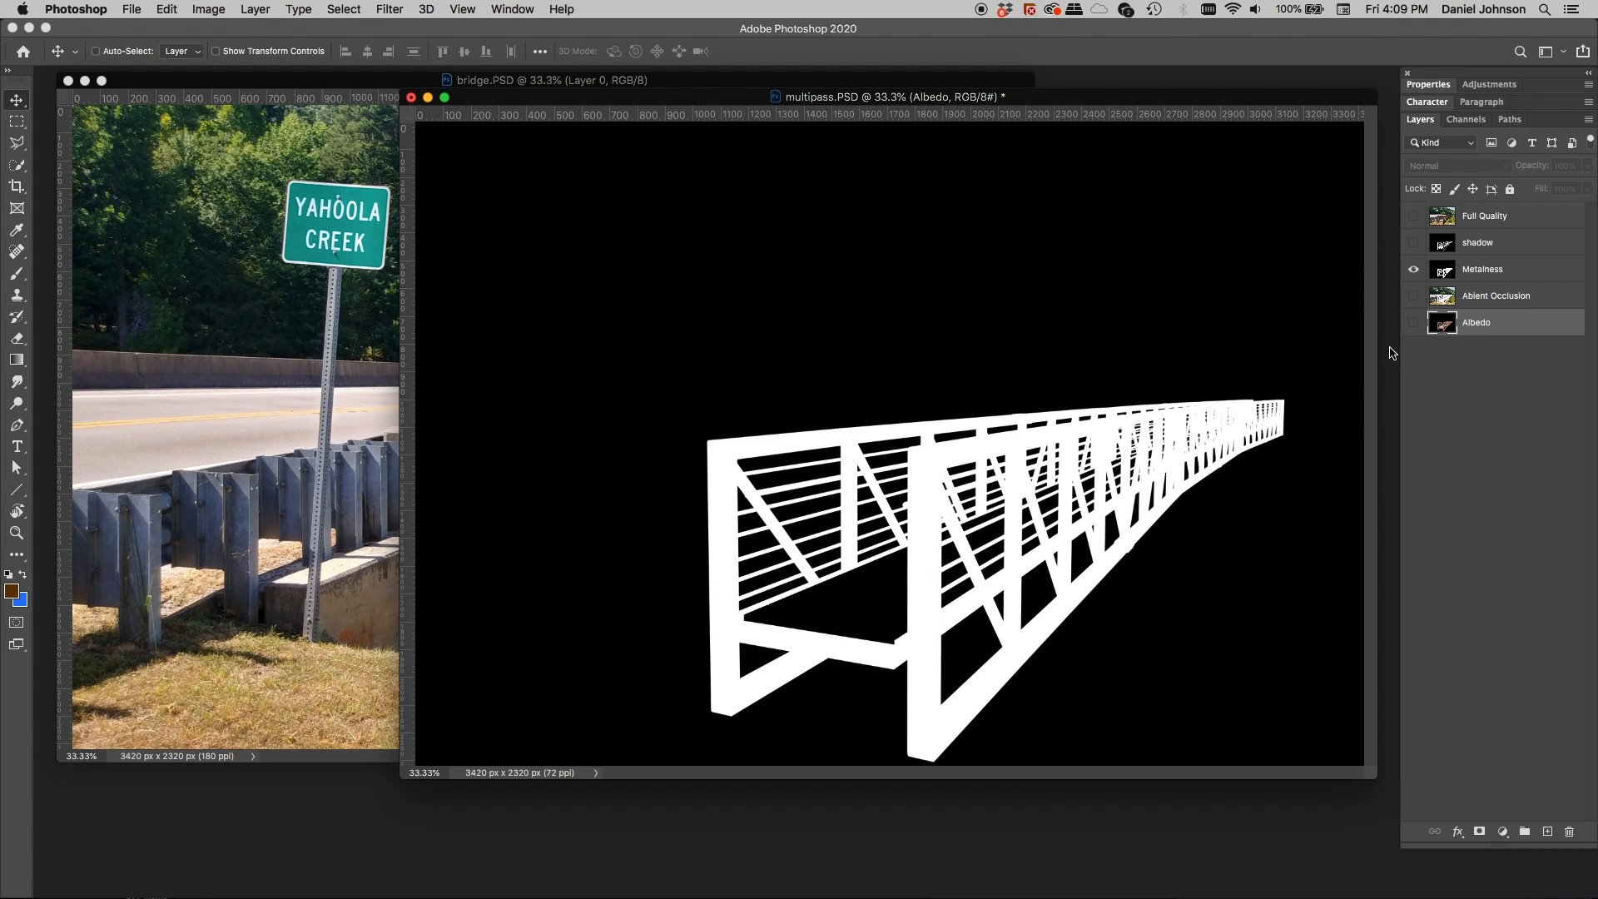
click(1413, 269)
click(1414, 242)
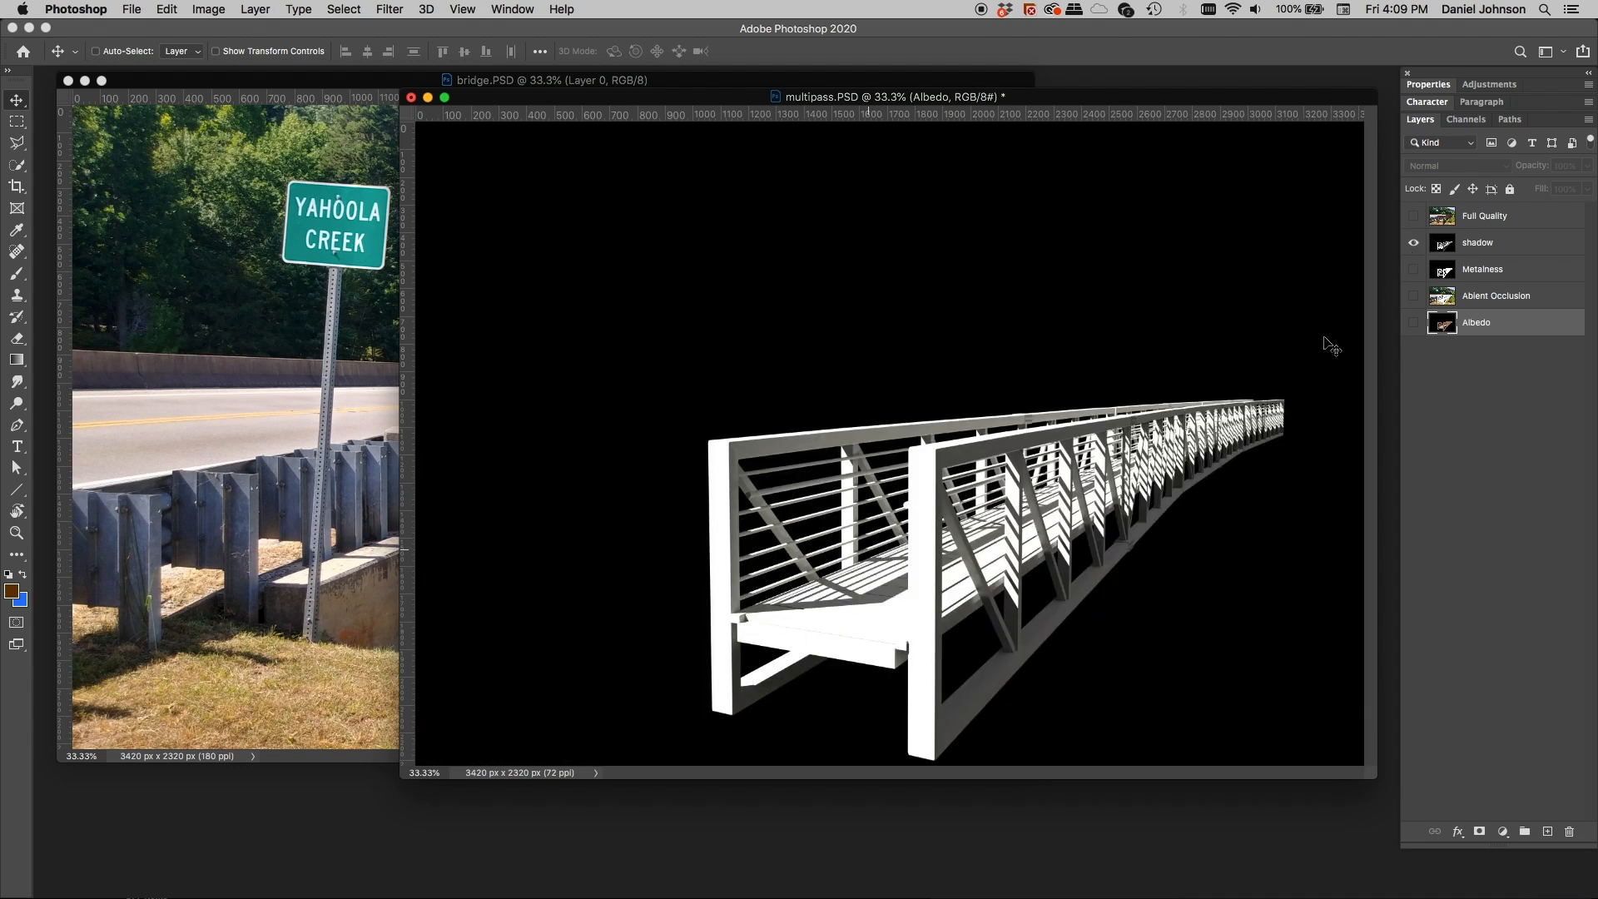
click(1413, 242)
click(1414, 216)
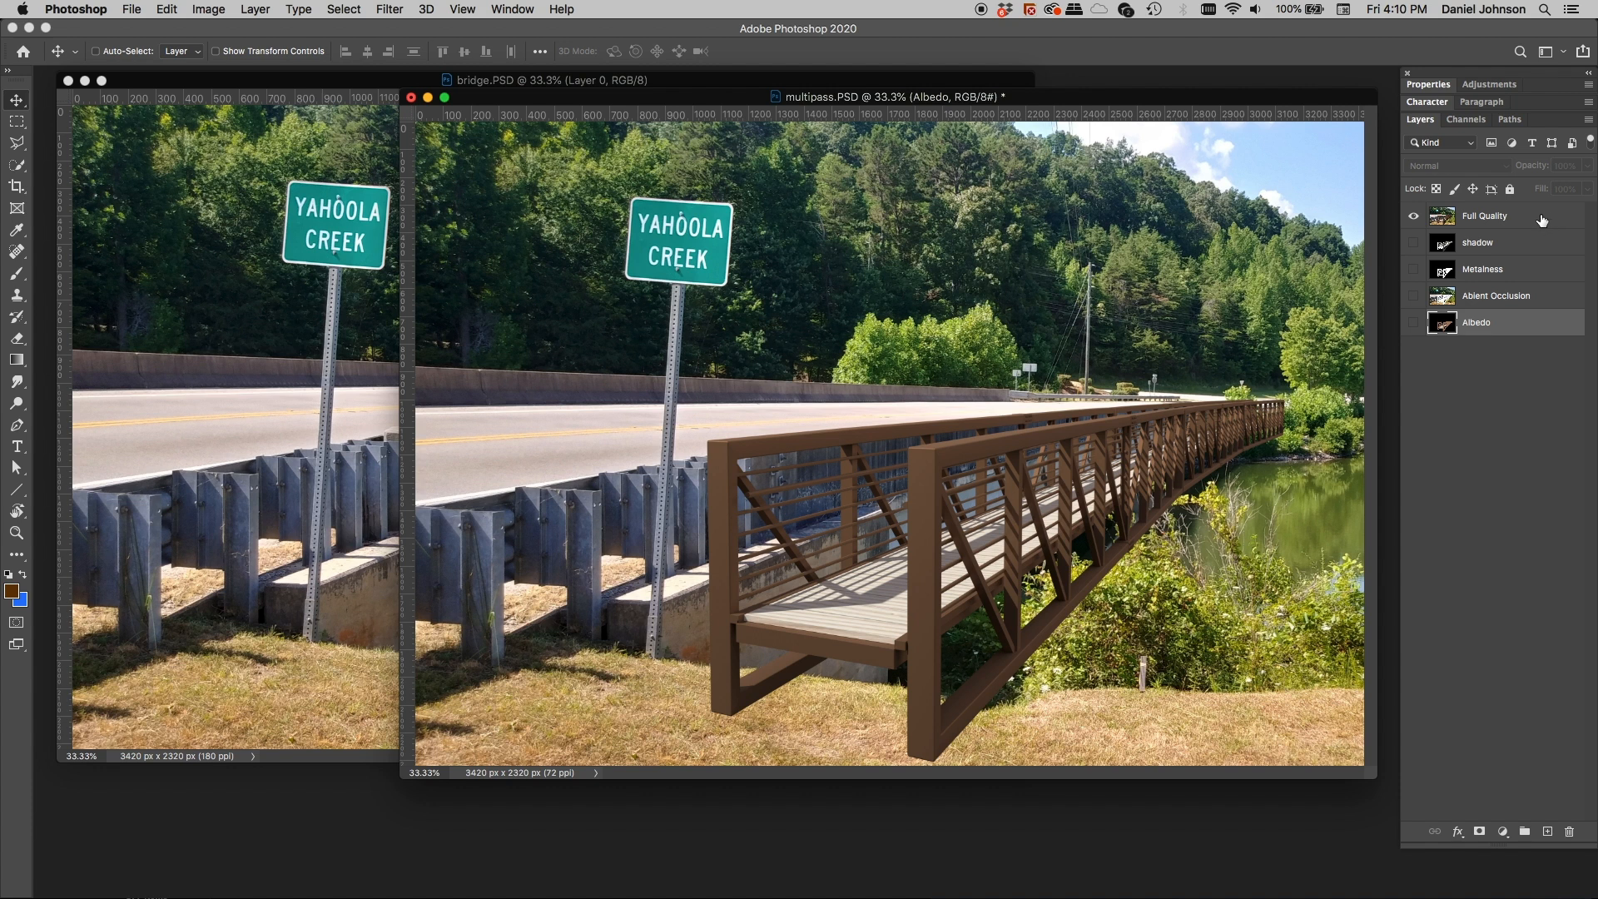
View the Alpha 1 channel of multipass.PSD and load it as a selection around the footbridge
click(1468, 120)
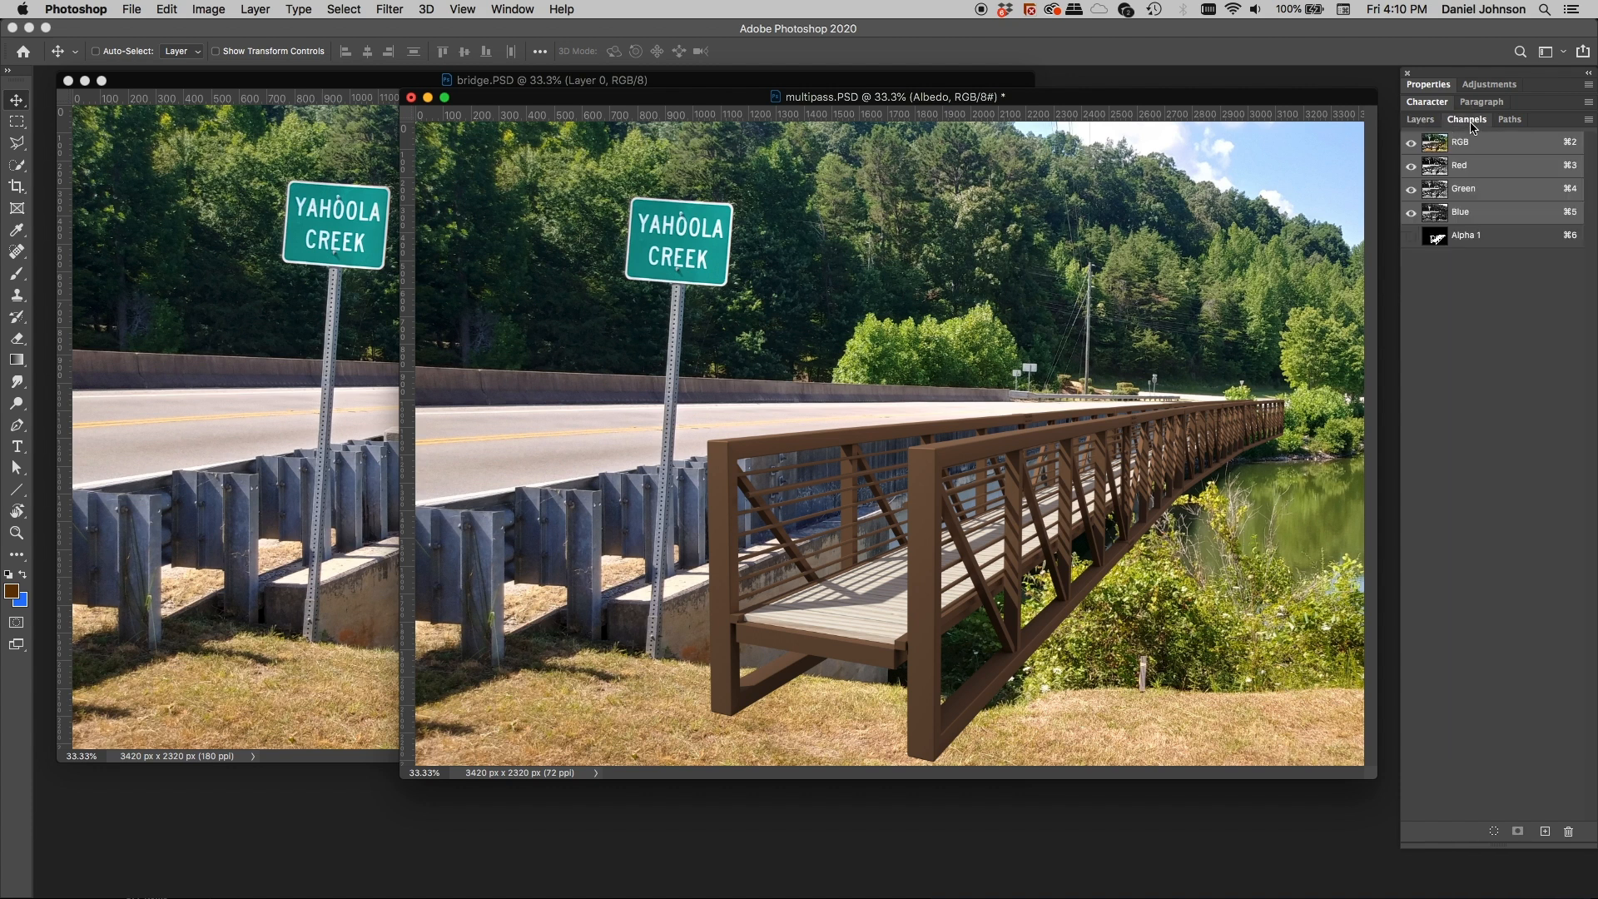
click(1459, 240)
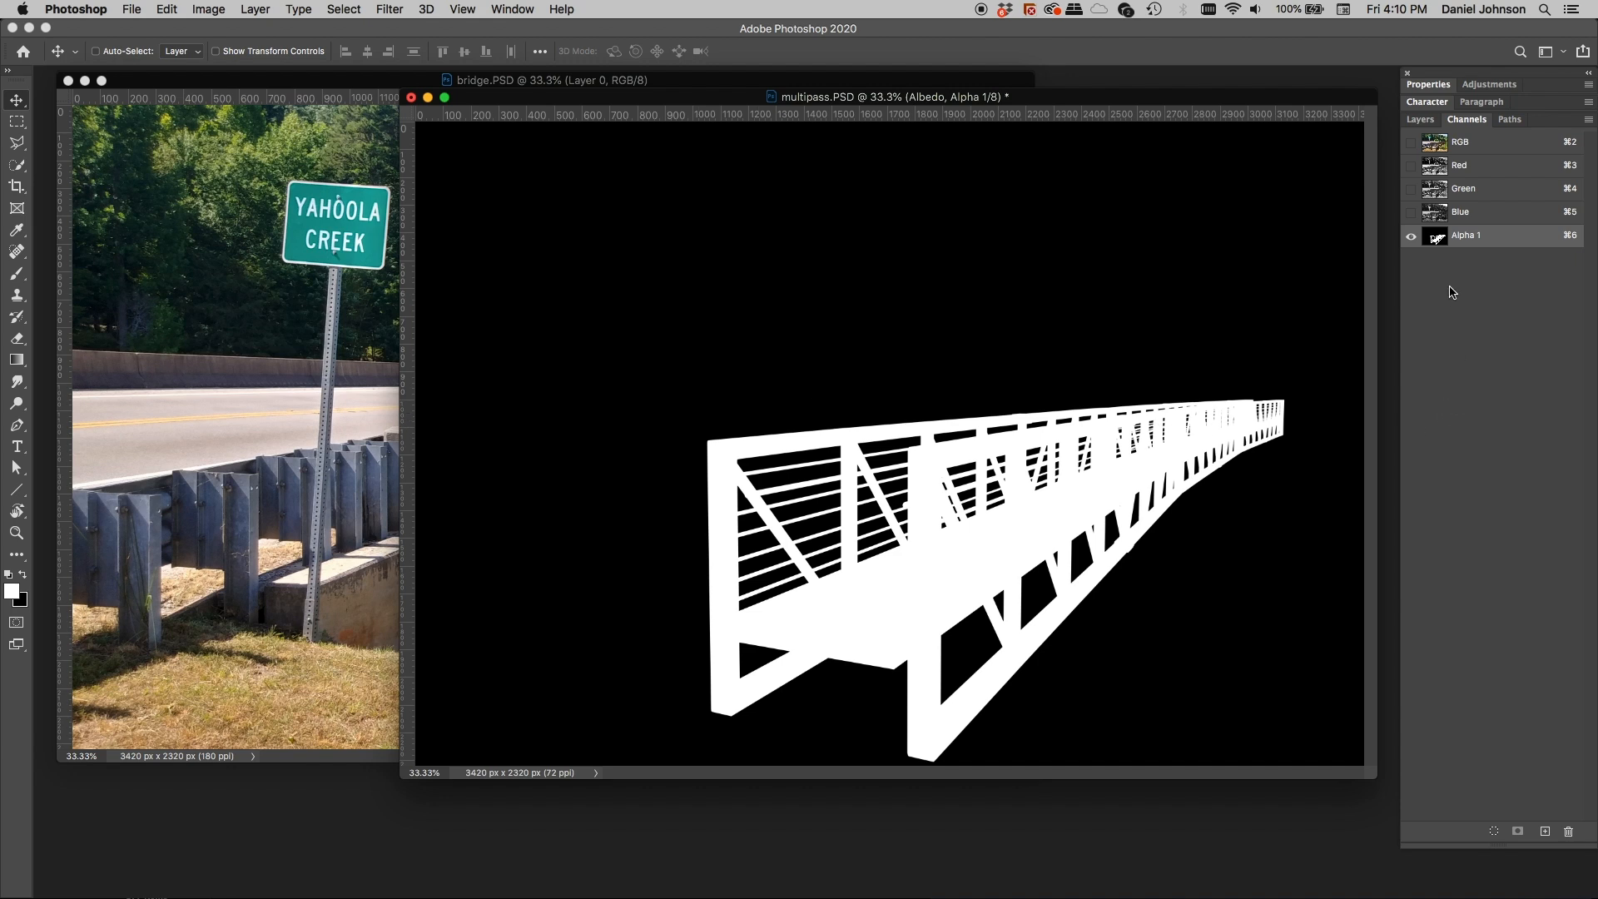
super+click(1436, 241)
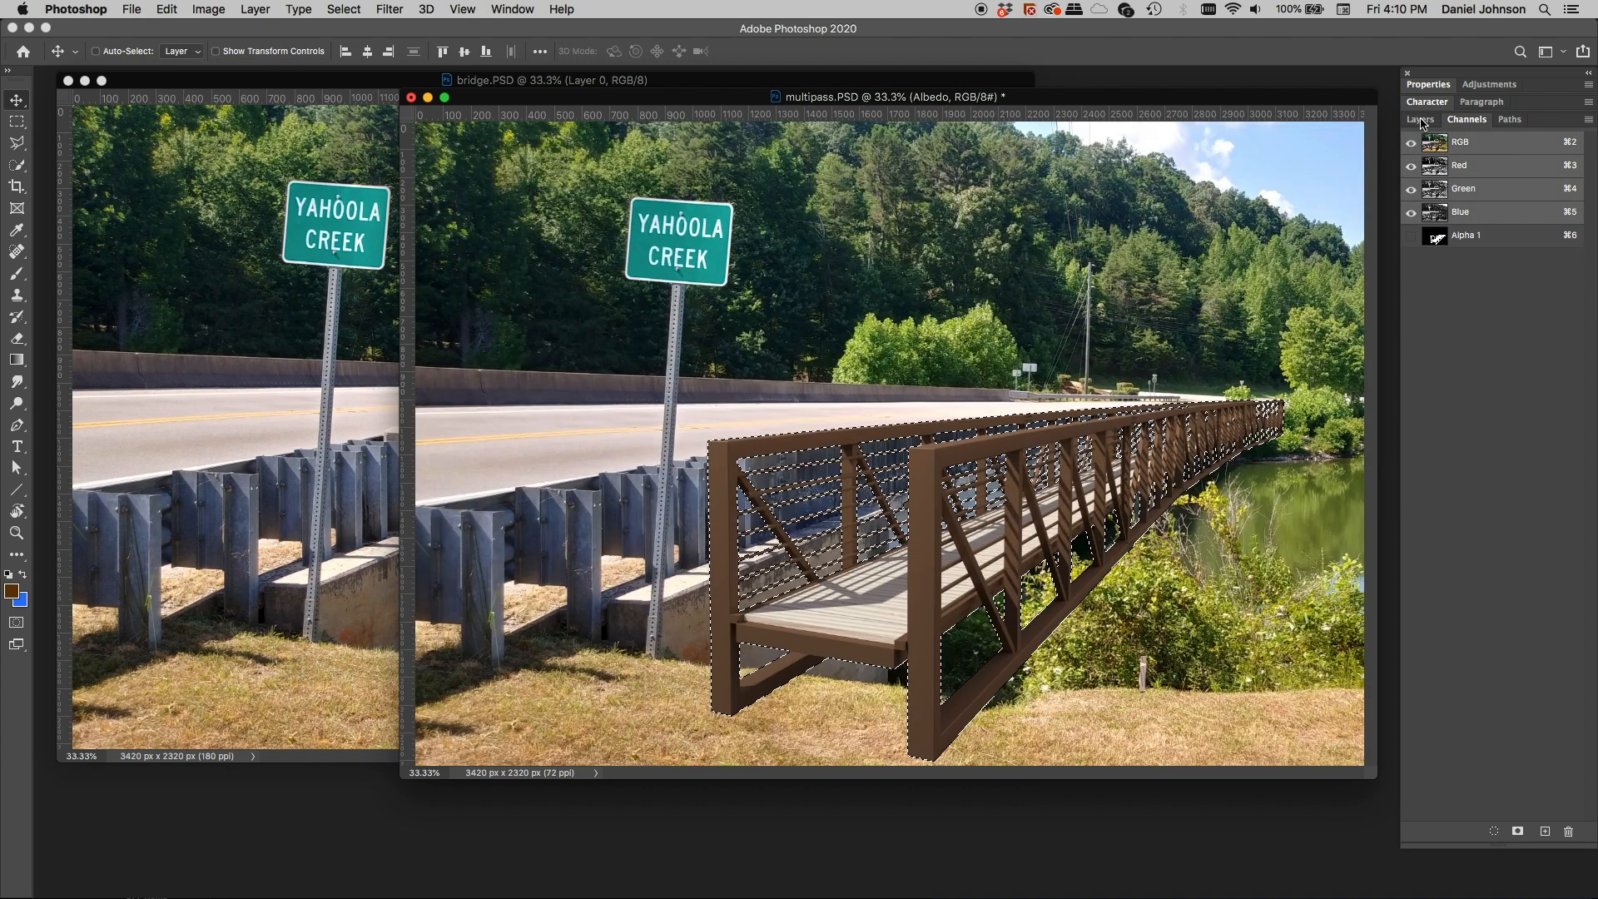
click(1496, 143)
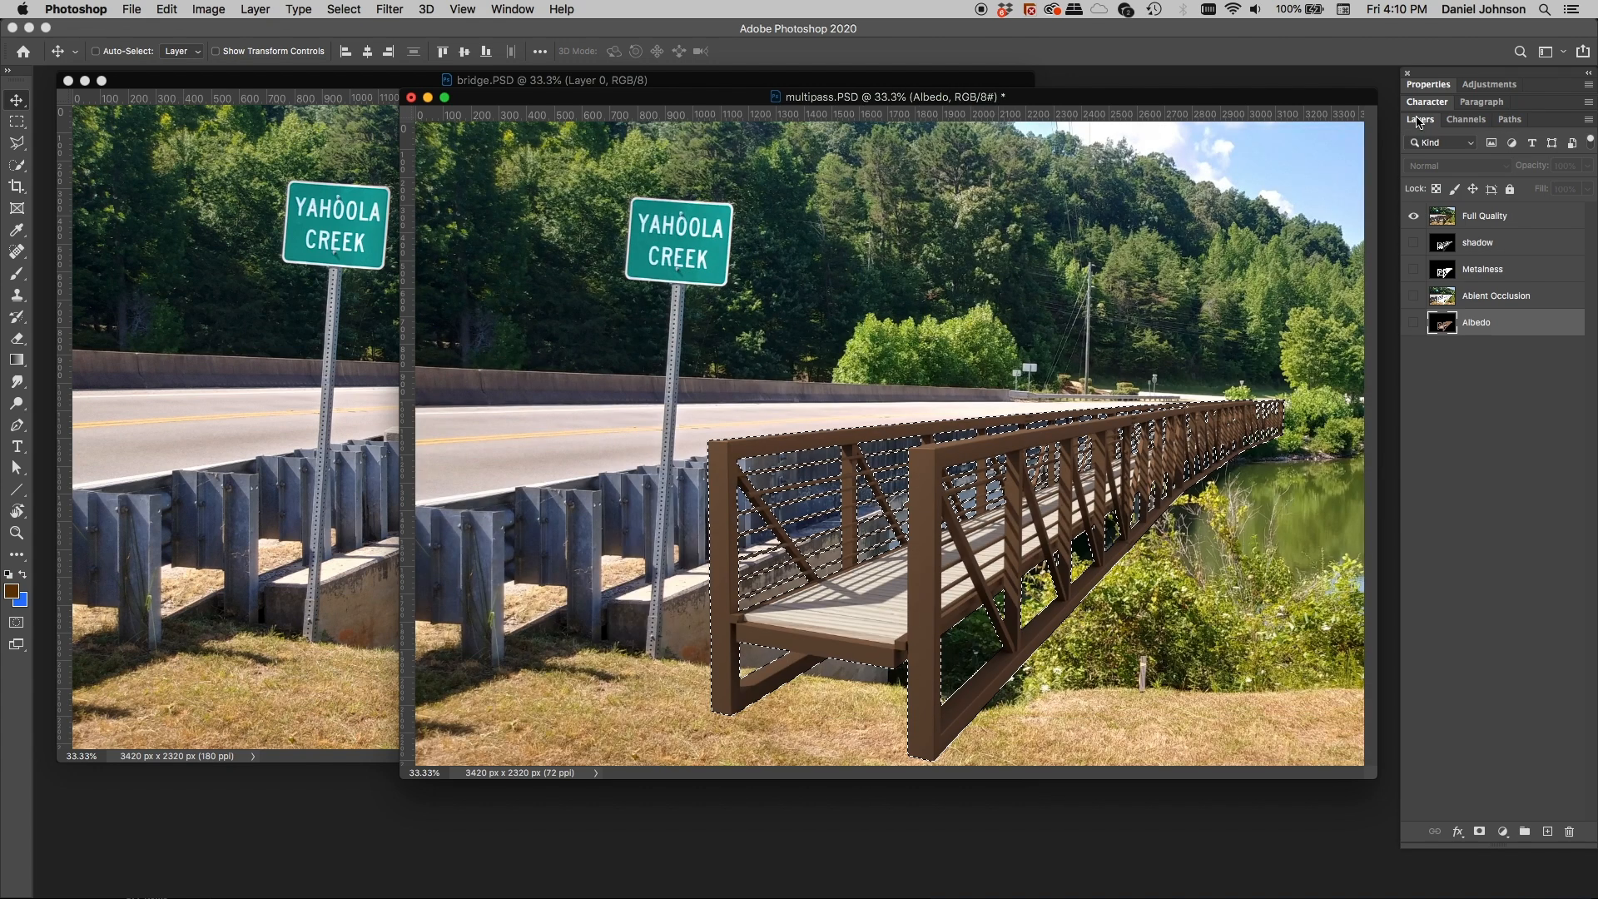
Add a layer mask to the Full Quality layer from the active selection to isolate the footbridge
click(1420, 119)
click(1498, 223)
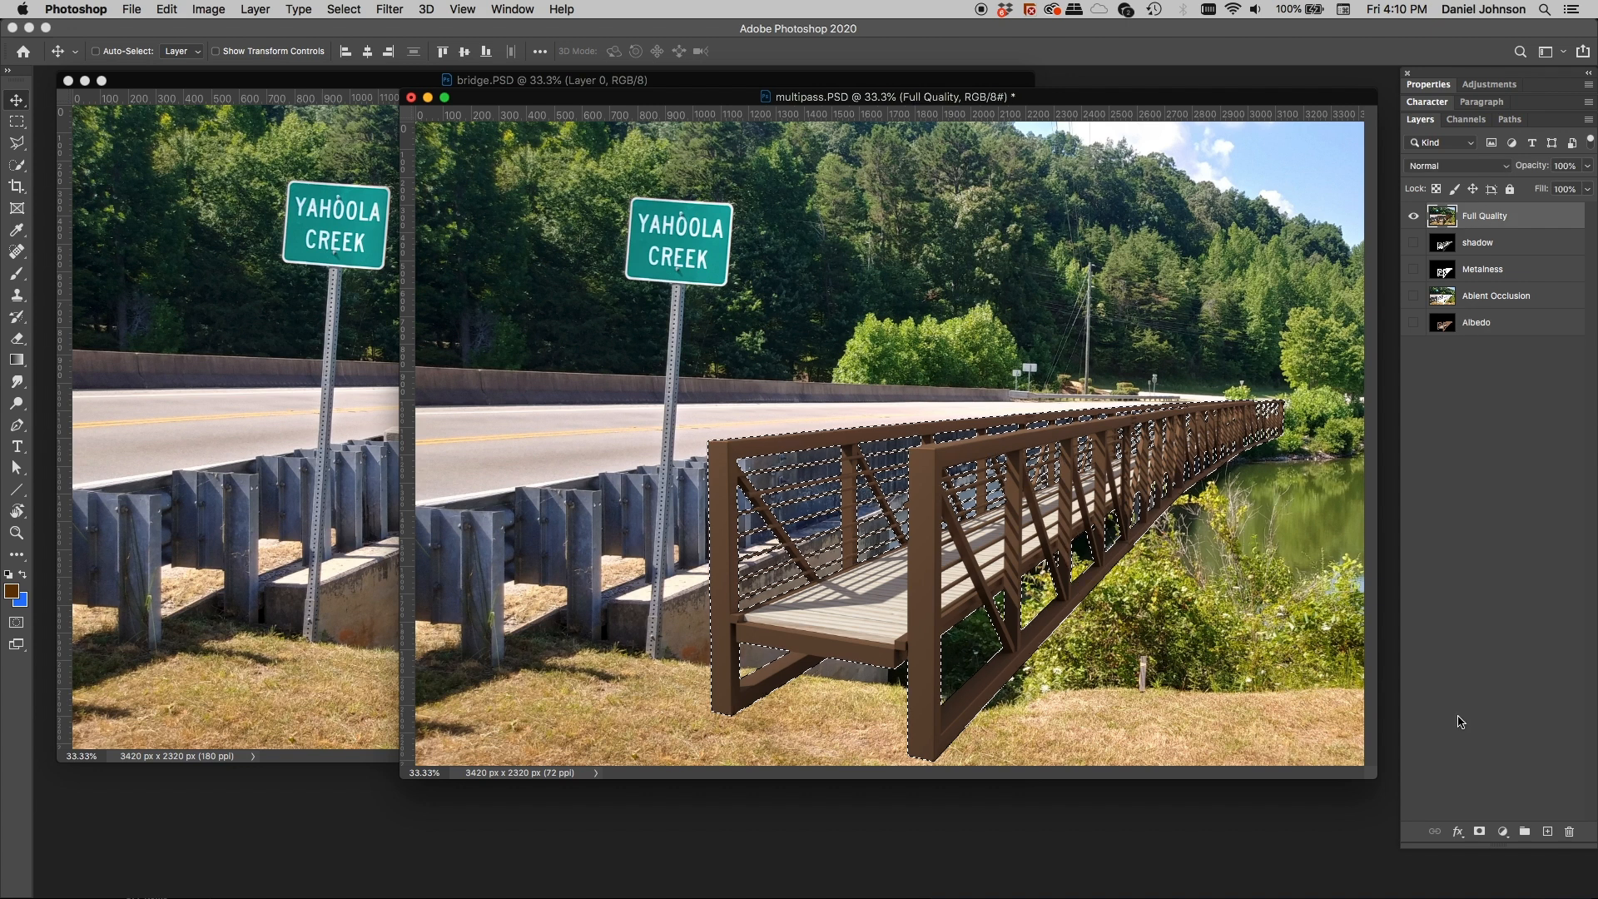
click(1479, 833)
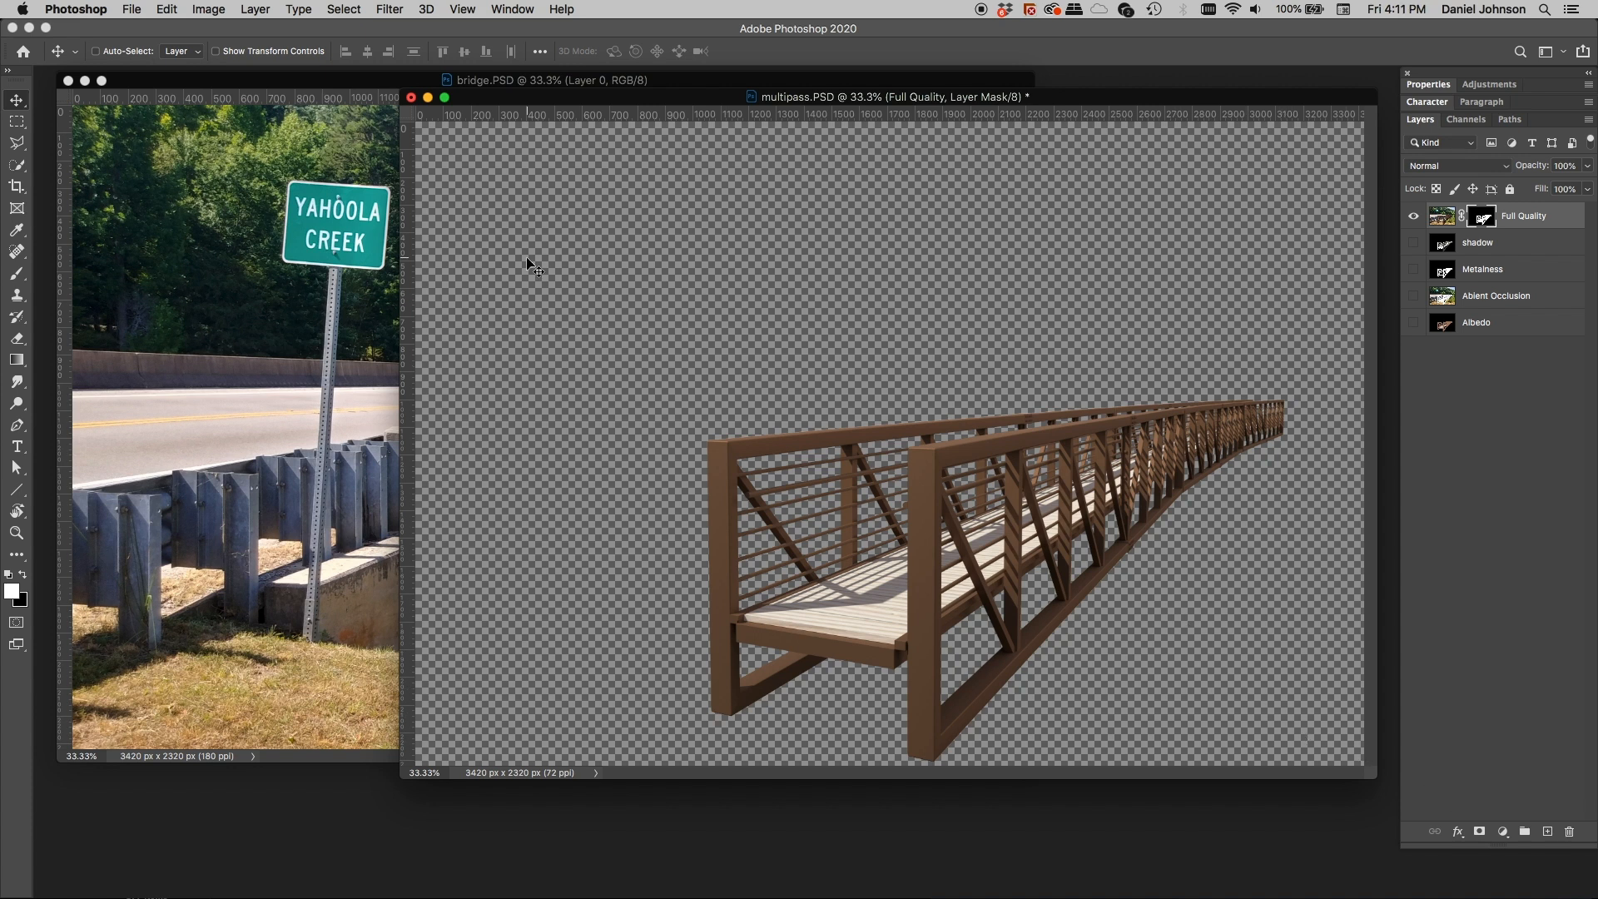
Move the multipass.PSD window lower so that both documents are reachable, and bring bridge.PSD to the front
click(381, 83)
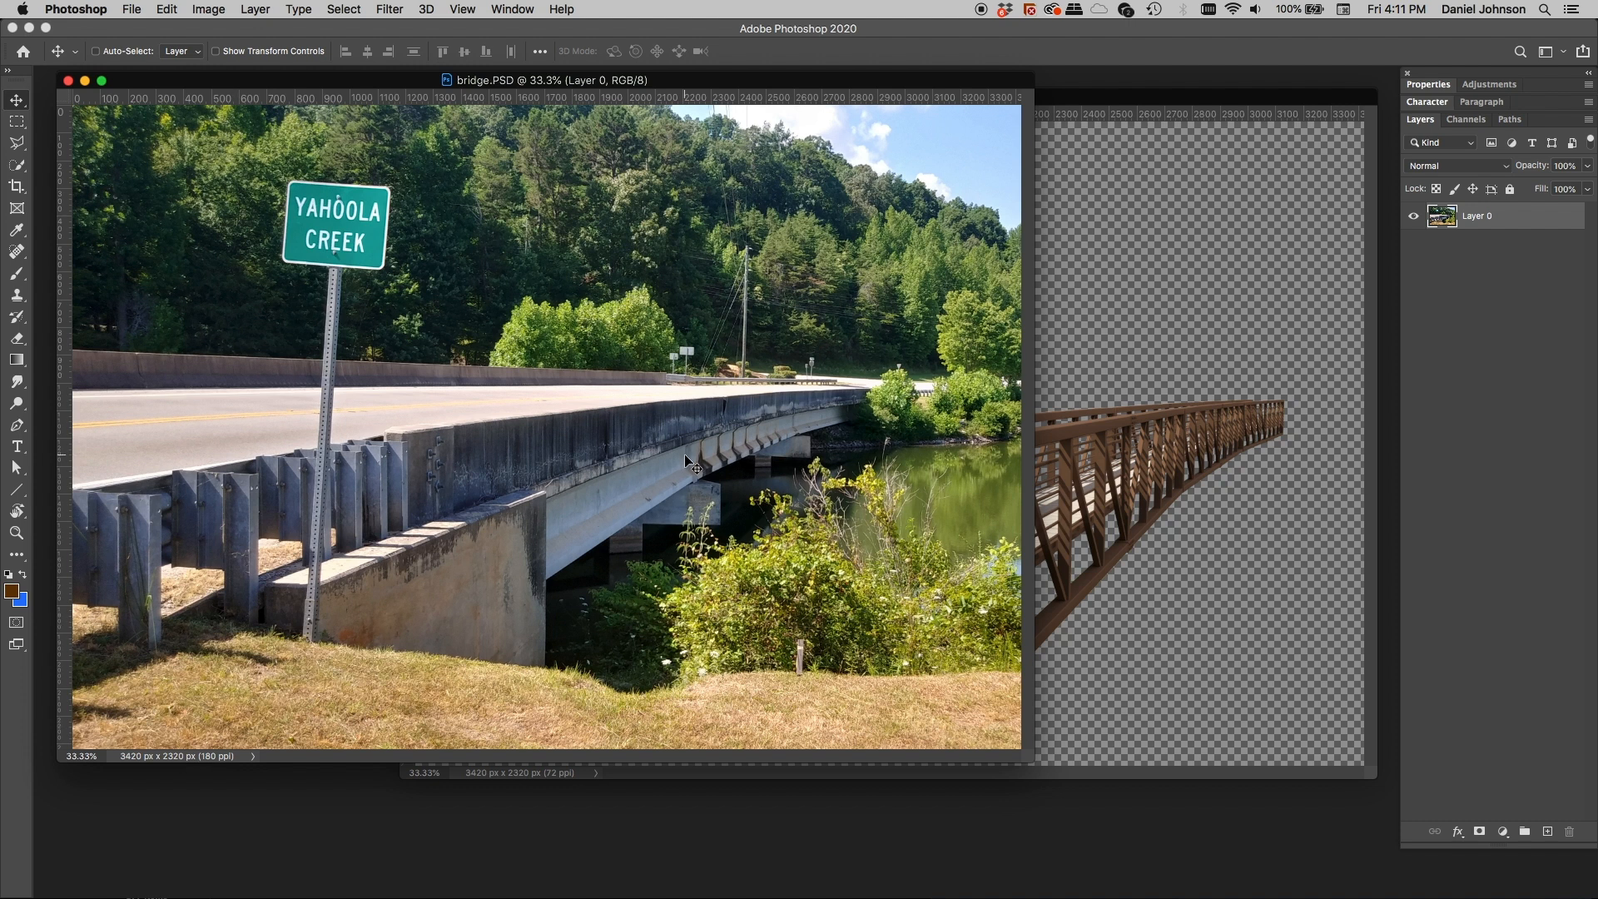
click(1120, 99)
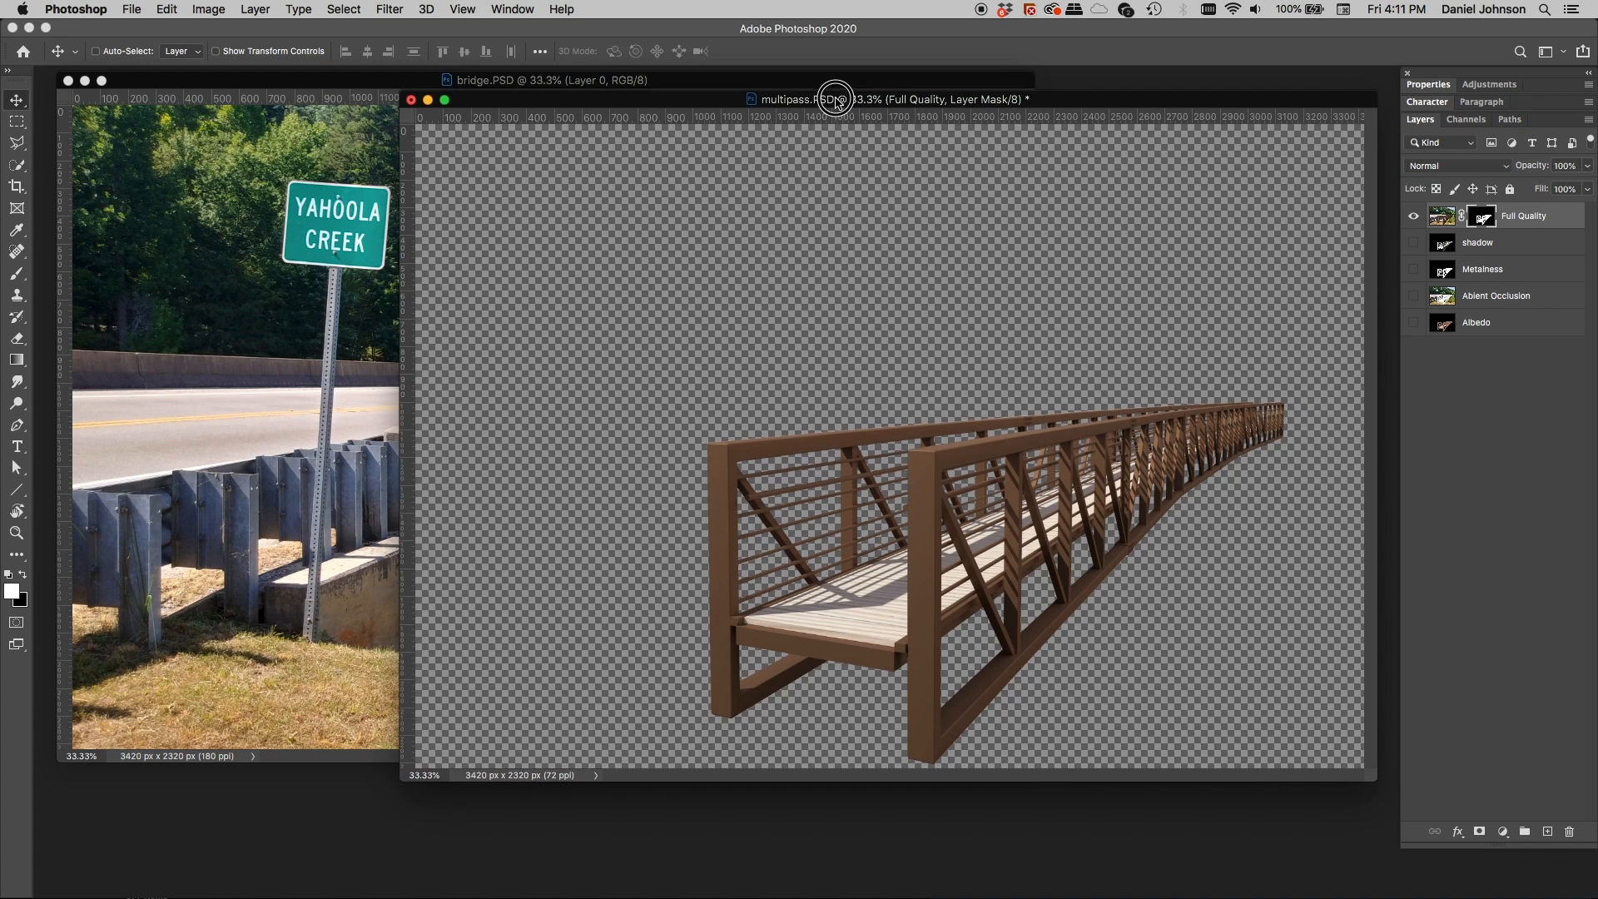
drag(836, 100, 848, 184)
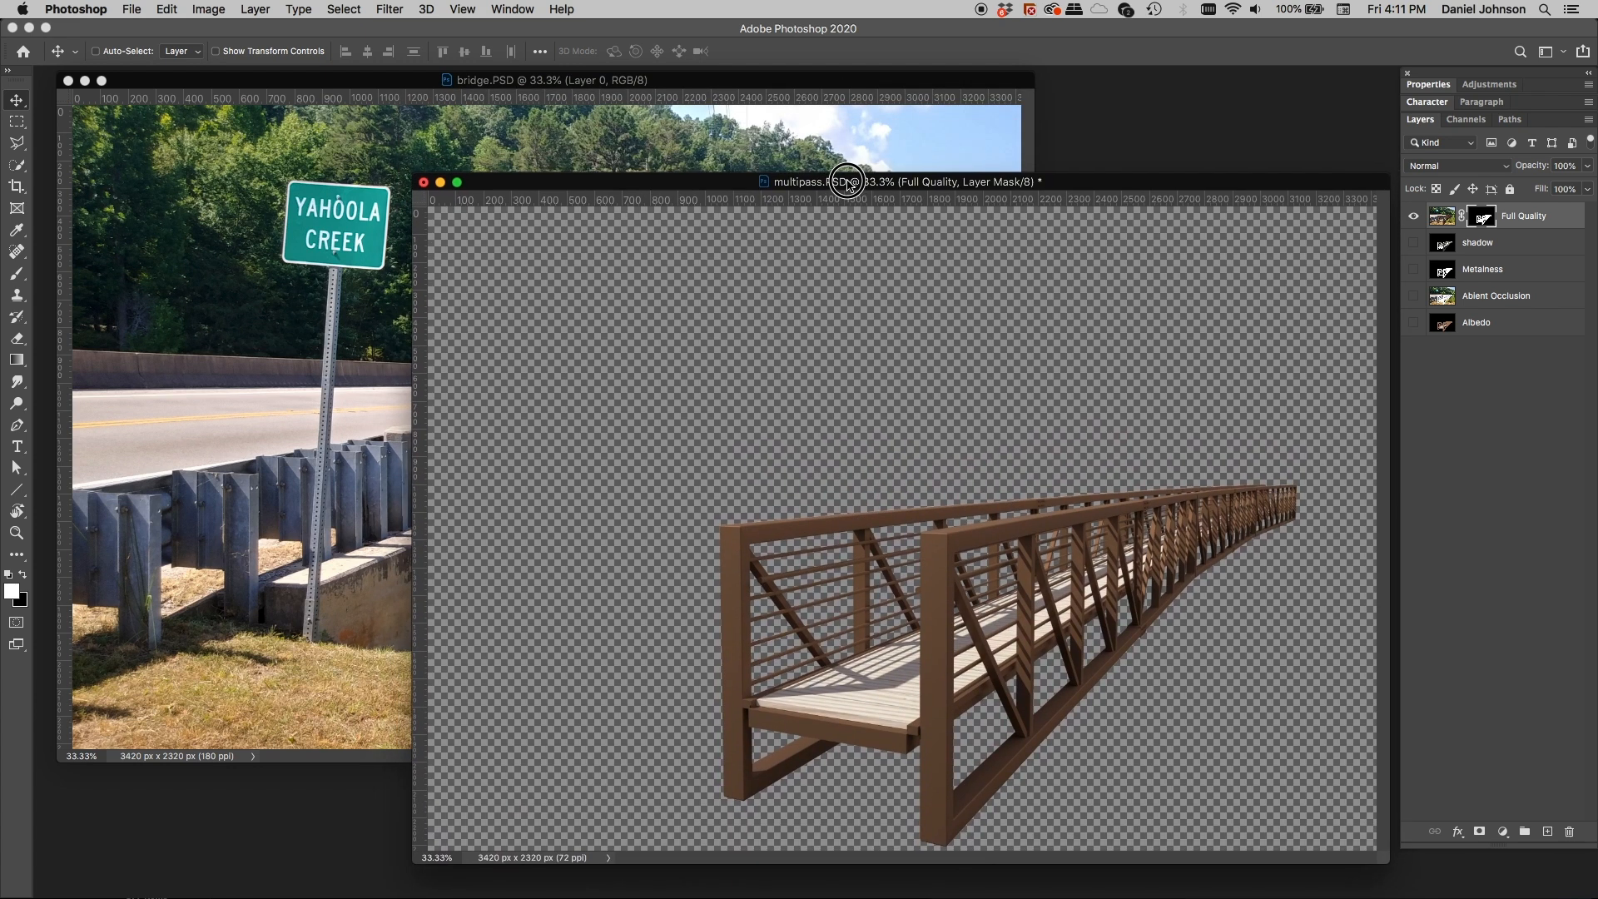
click(957, 85)
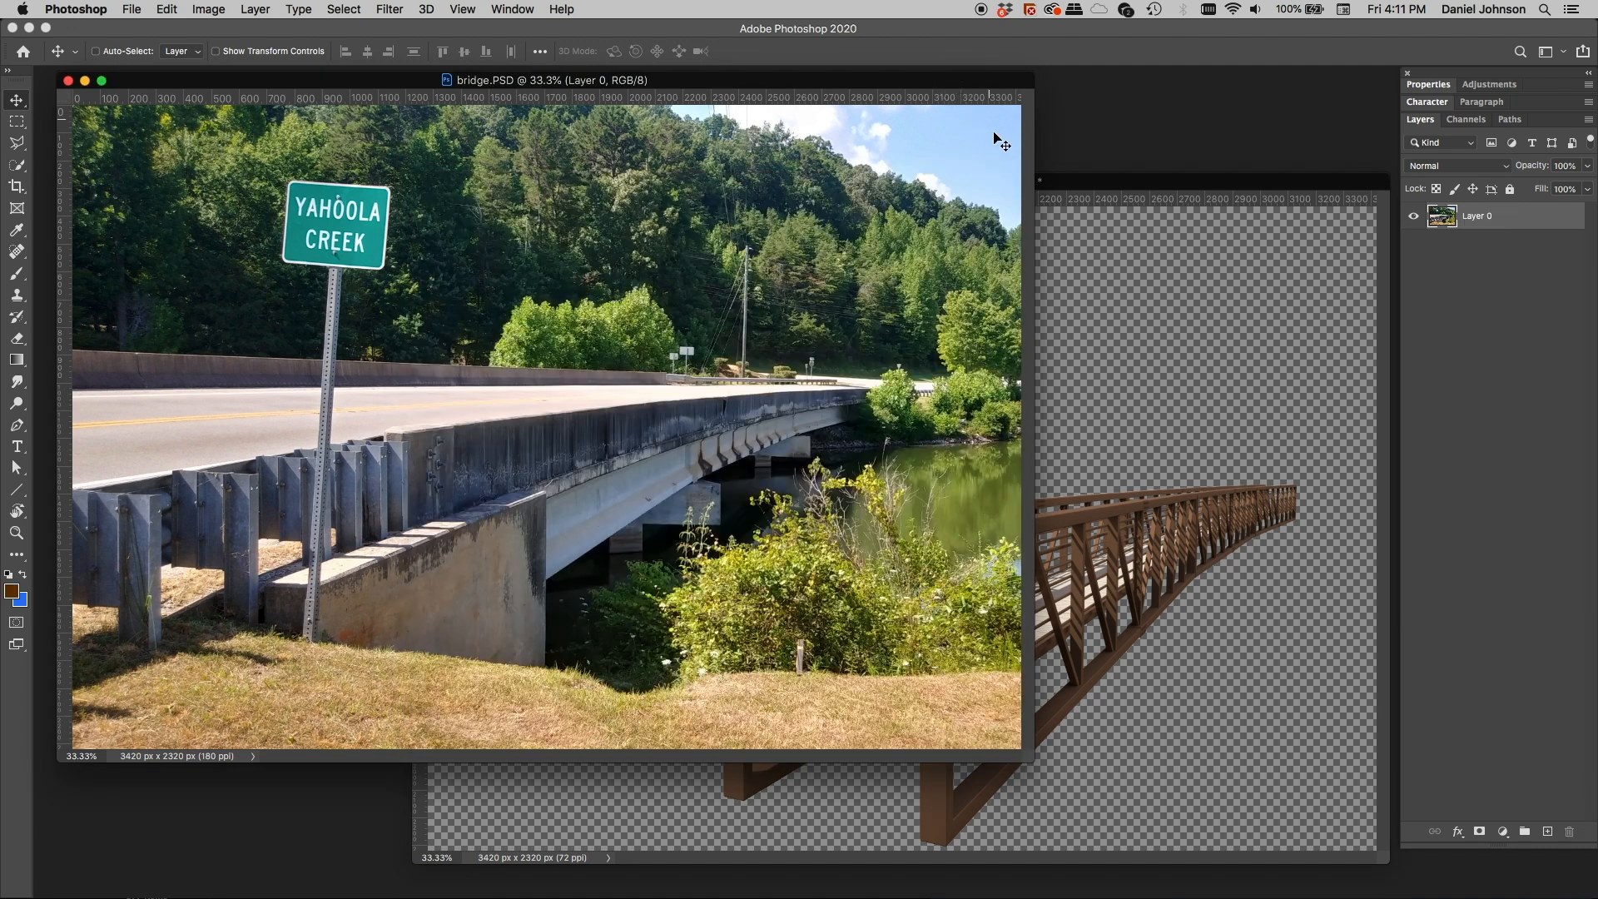
Copy the masked Full Quality layer from multipass.PSD into bridge.PSD, aligned with the background photo
click(1079, 195)
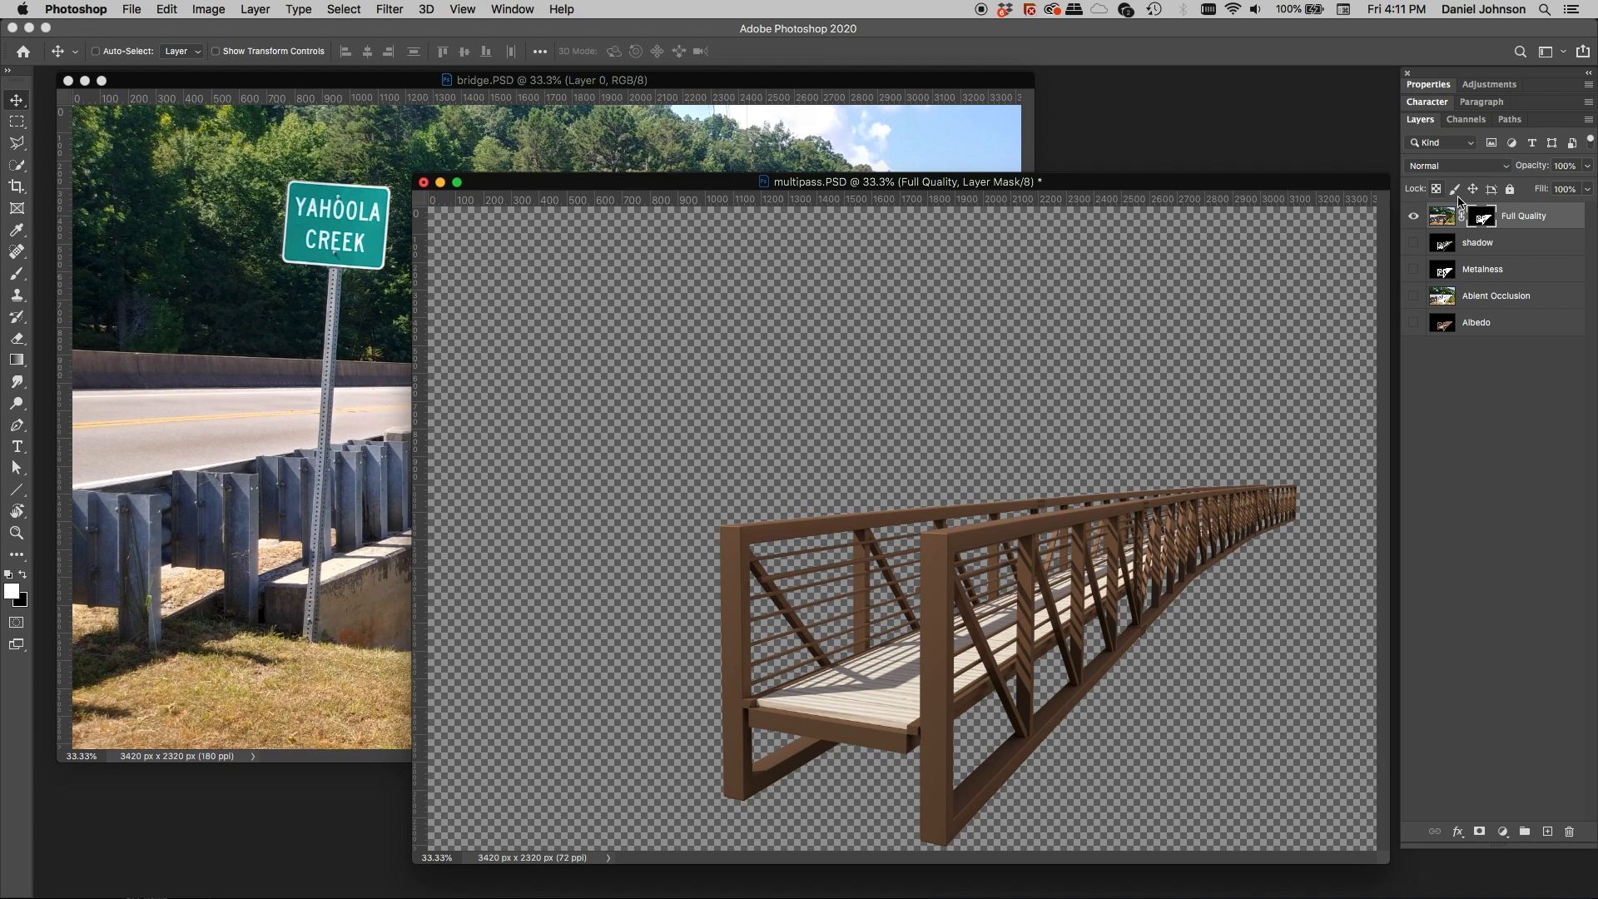
click(1534, 216)
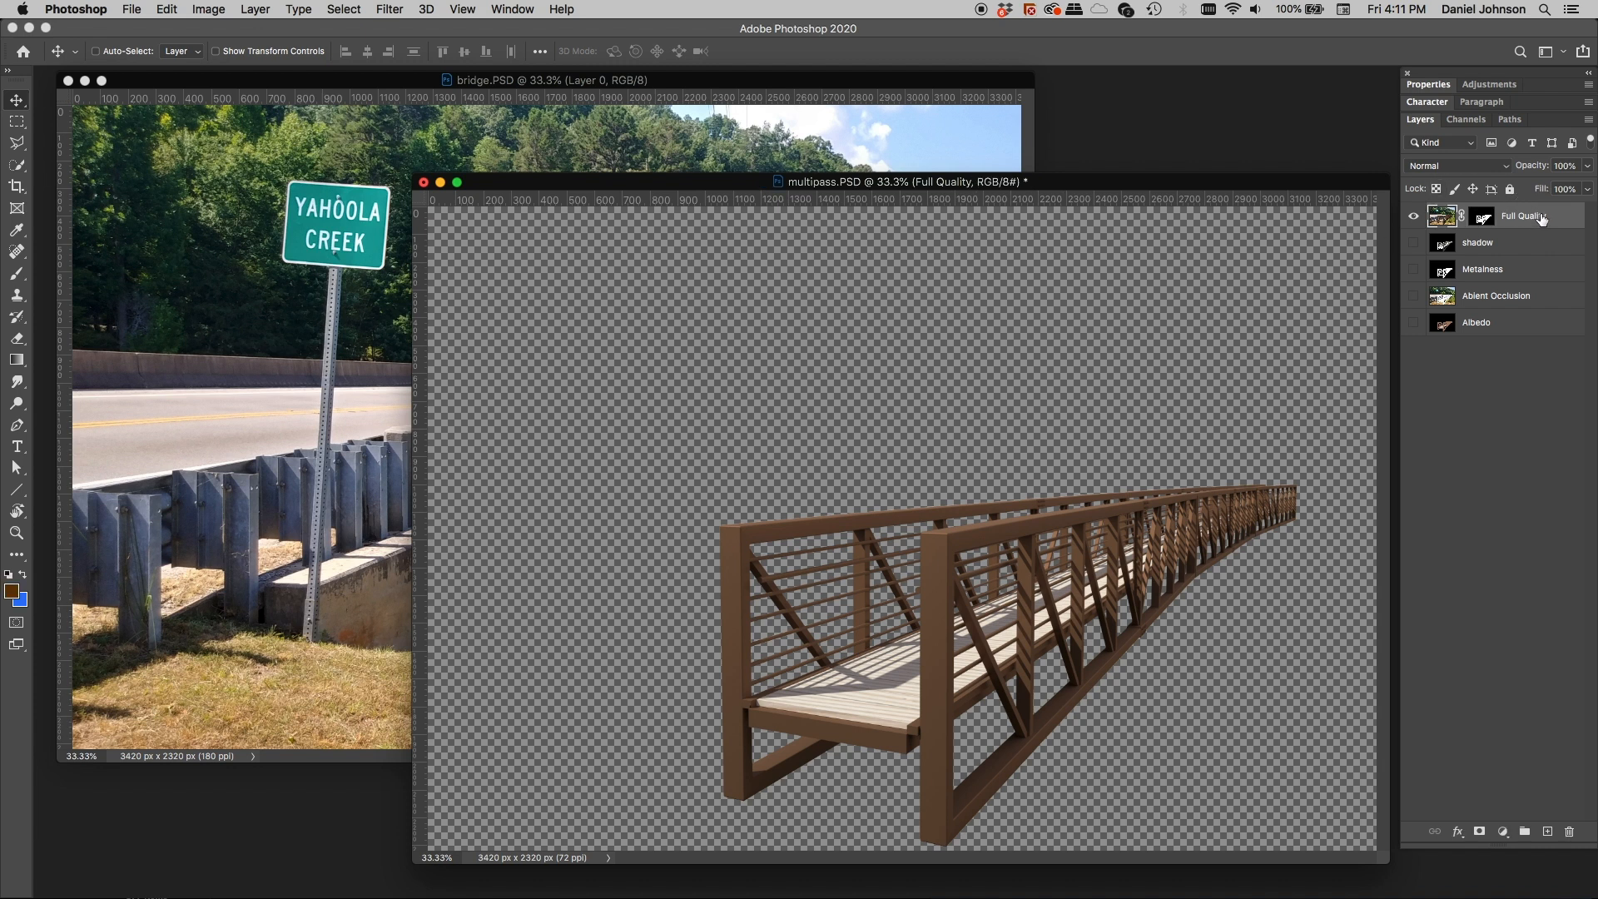
drag(1551, 221, 314, 321)
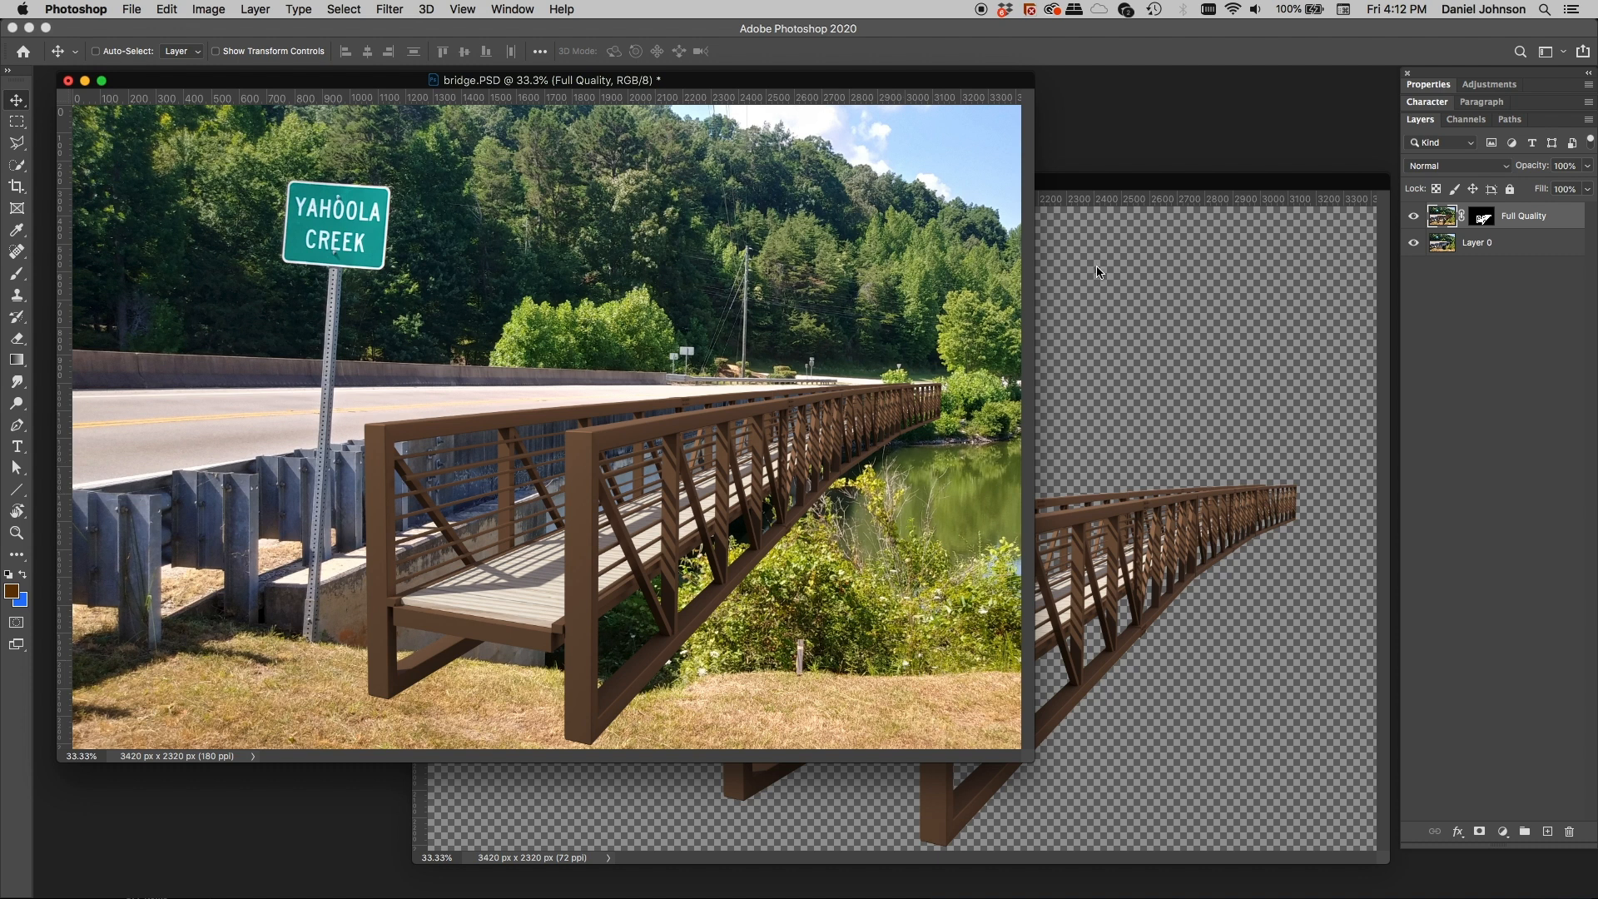
Compare both documents and check the bridge.PSD composite by hiding and showing Full Quality and Layer 0 in turn
click(1122, 195)
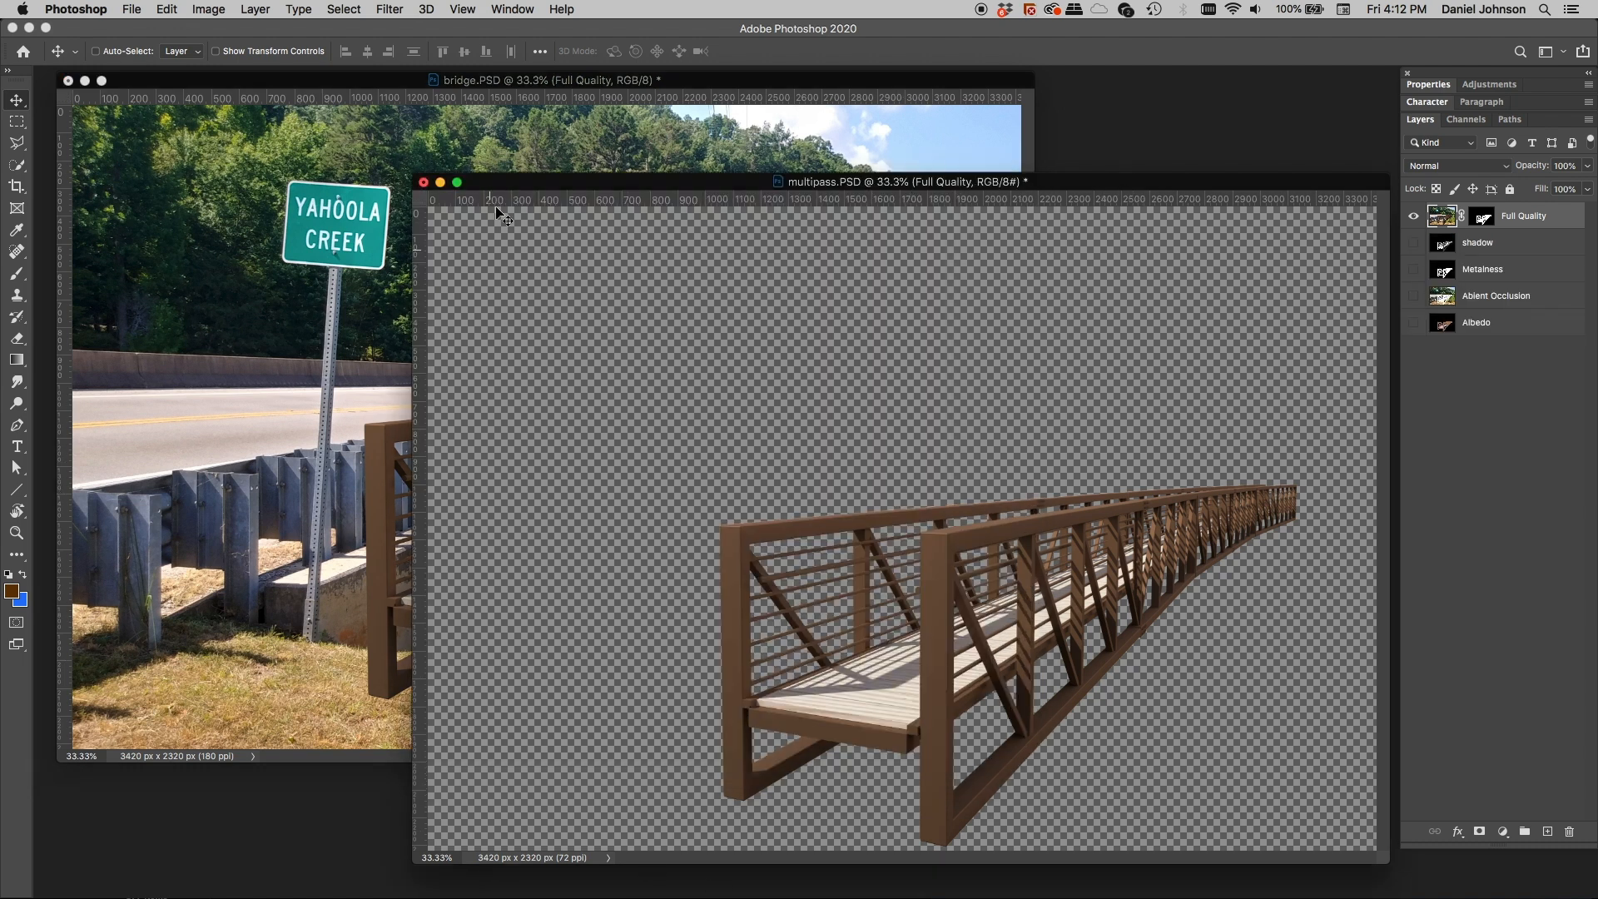
click(610, 87)
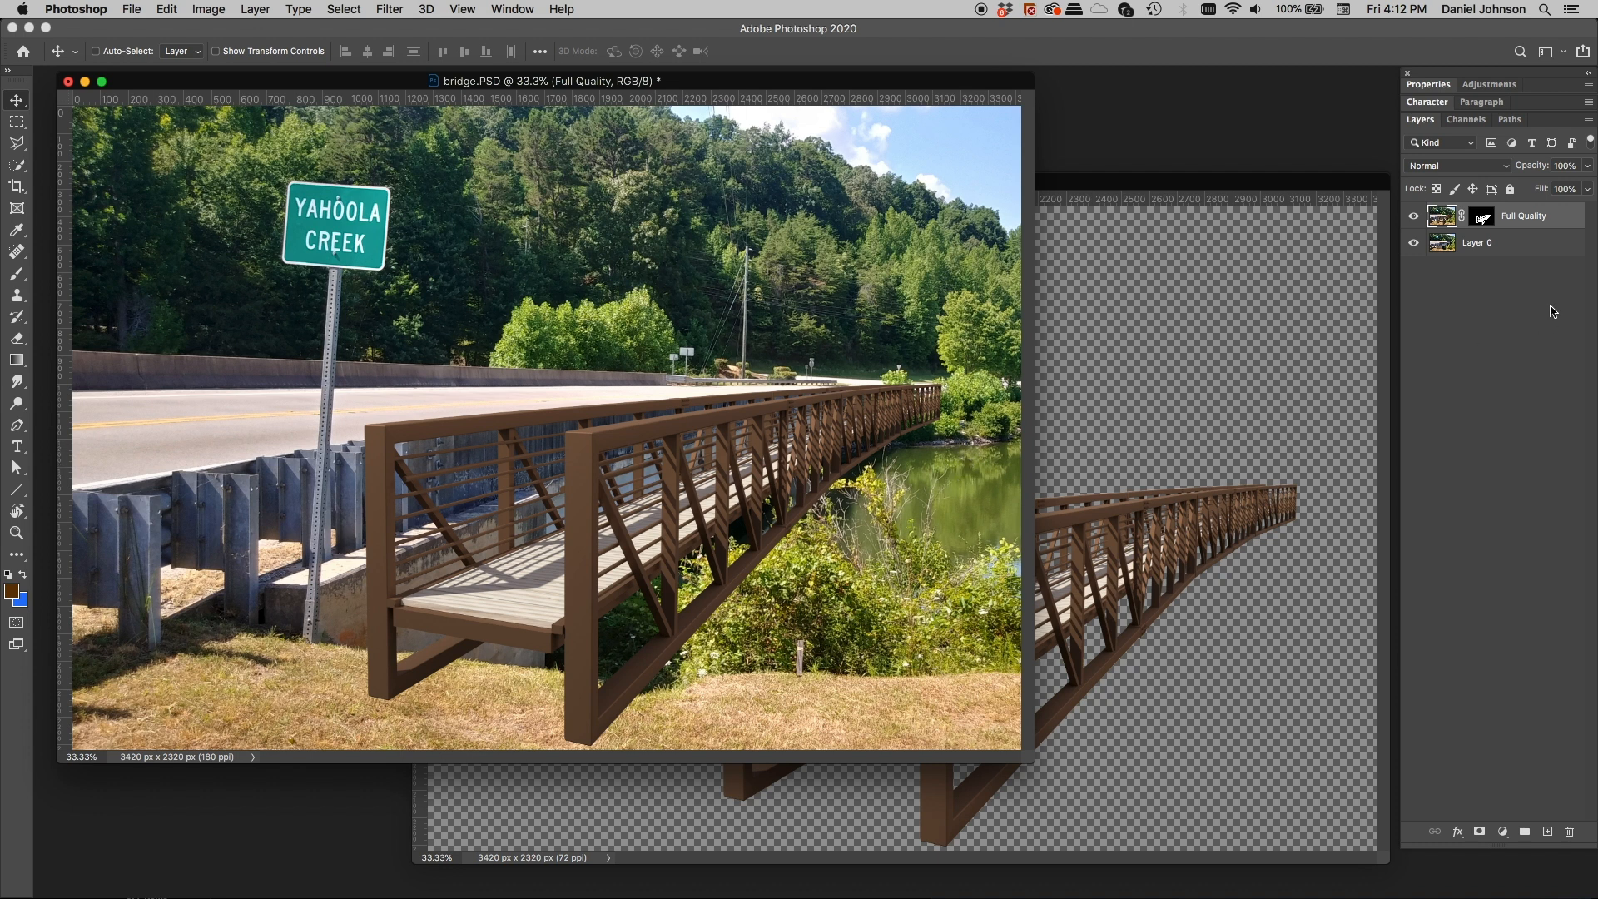
click(1417, 218)
click(1415, 217)
click(1414, 244)
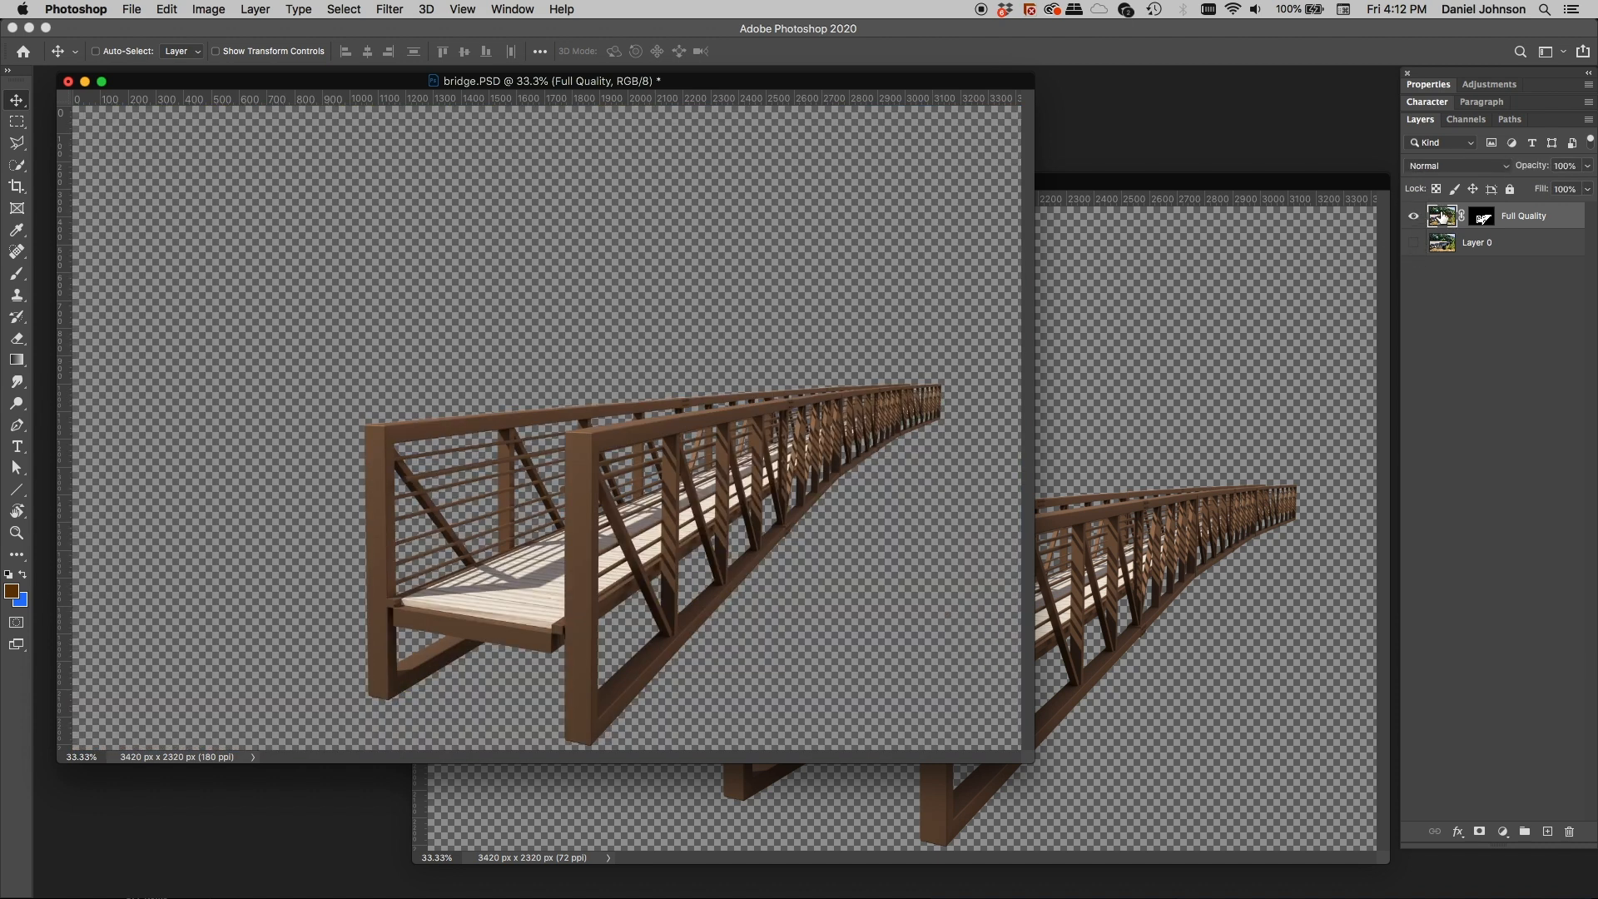
click(1415, 243)
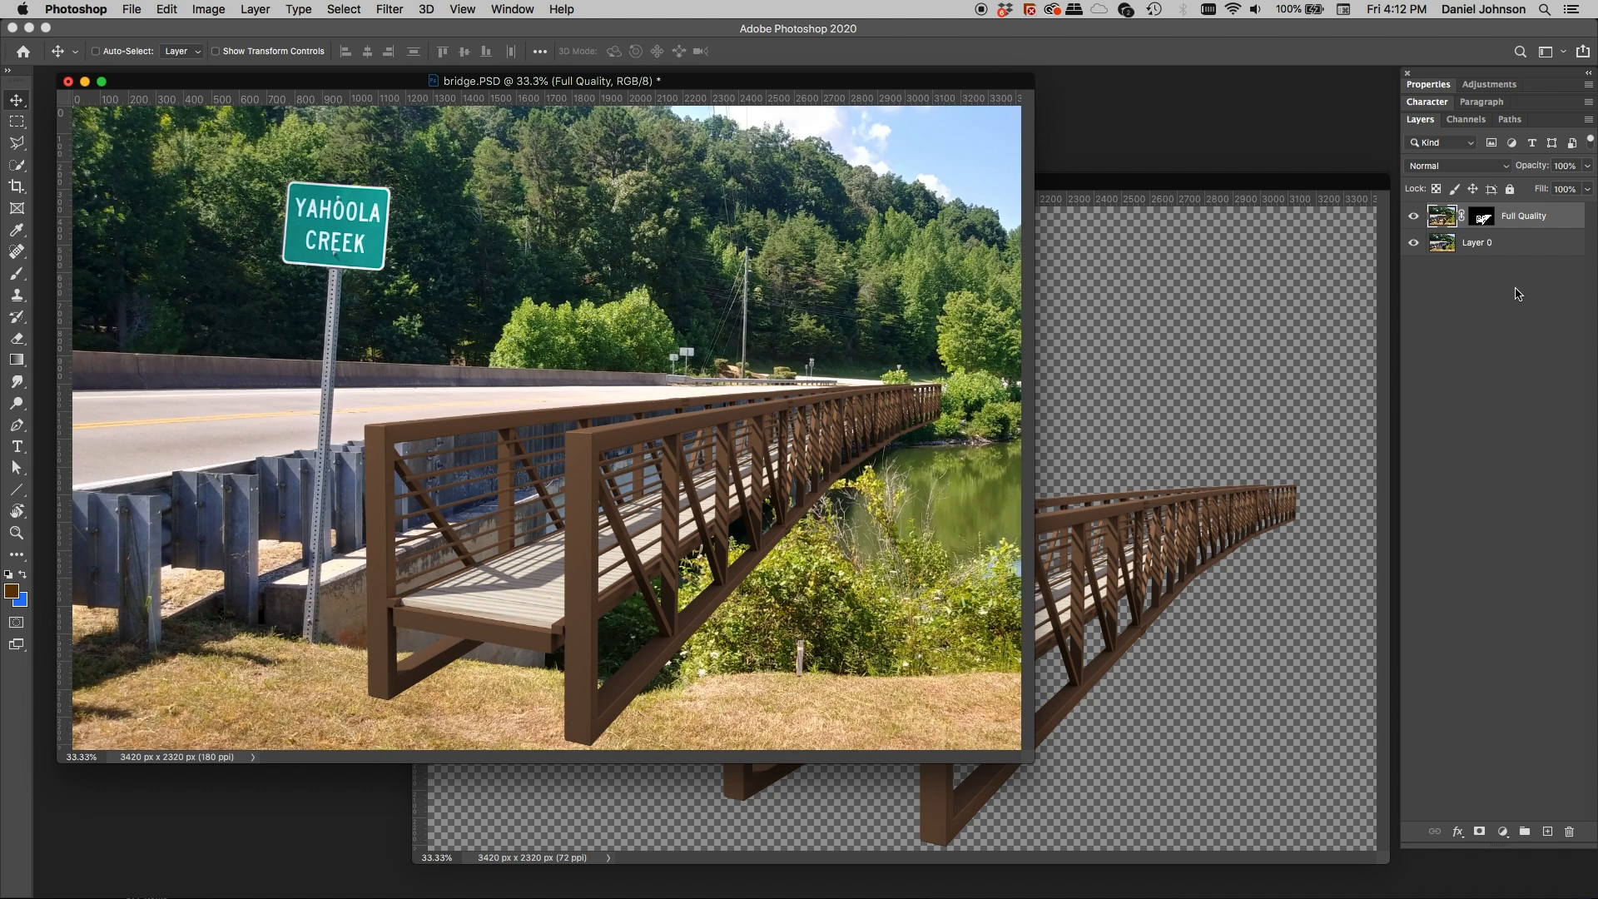
Convert the masked Full Quality layer in bridge.PSD to a smart object
click(1480, 218)
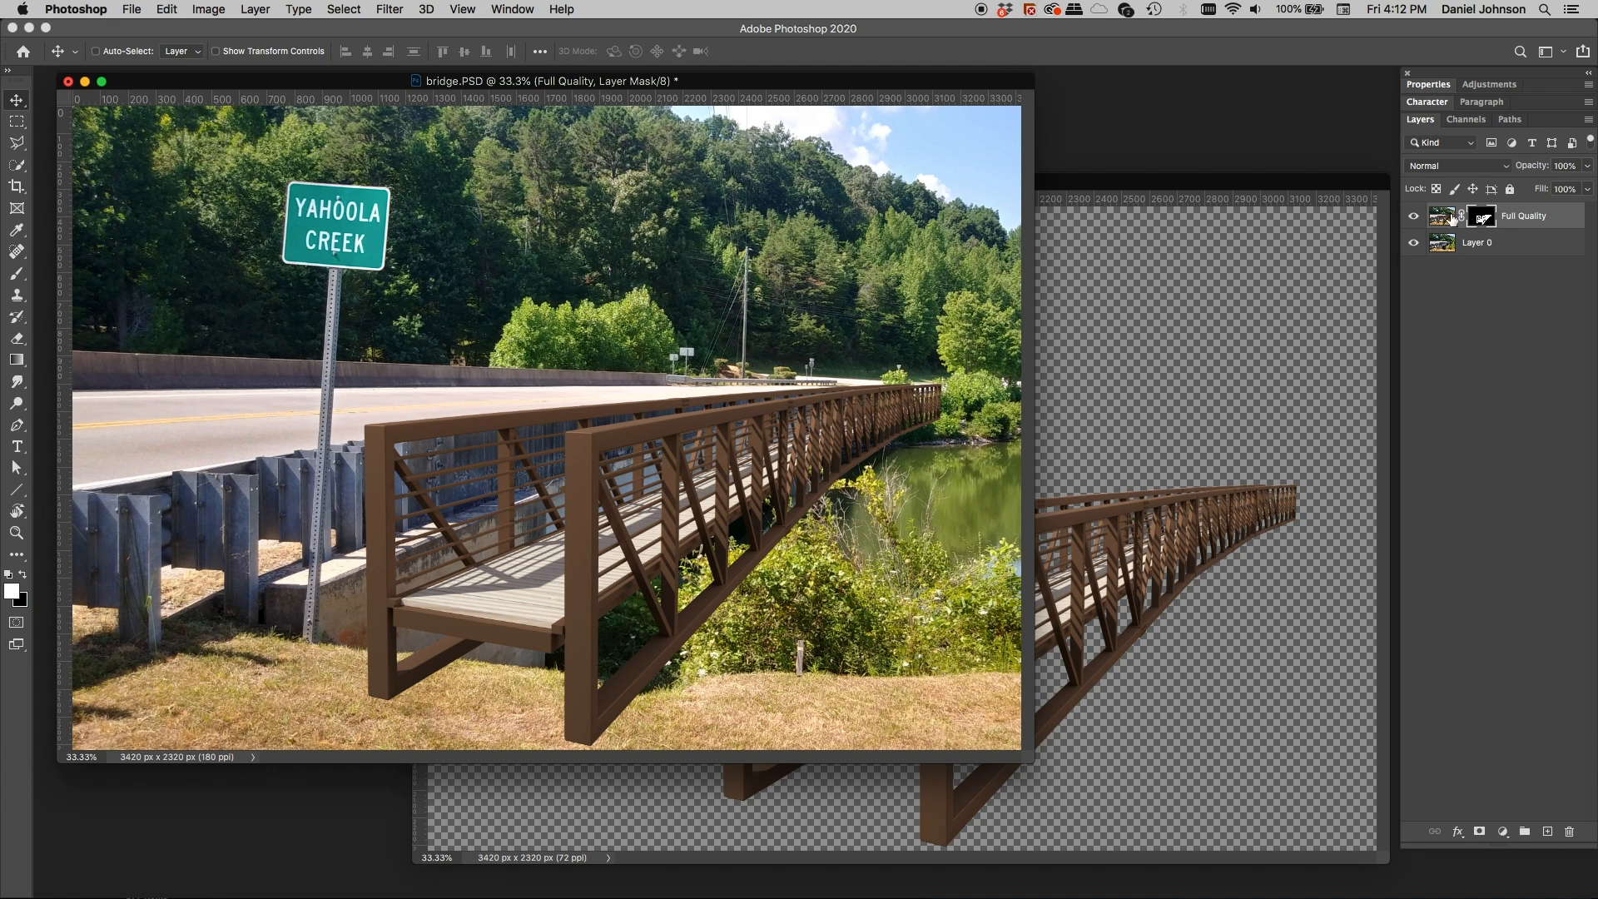
click(1452, 218)
right_click(1519, 221)
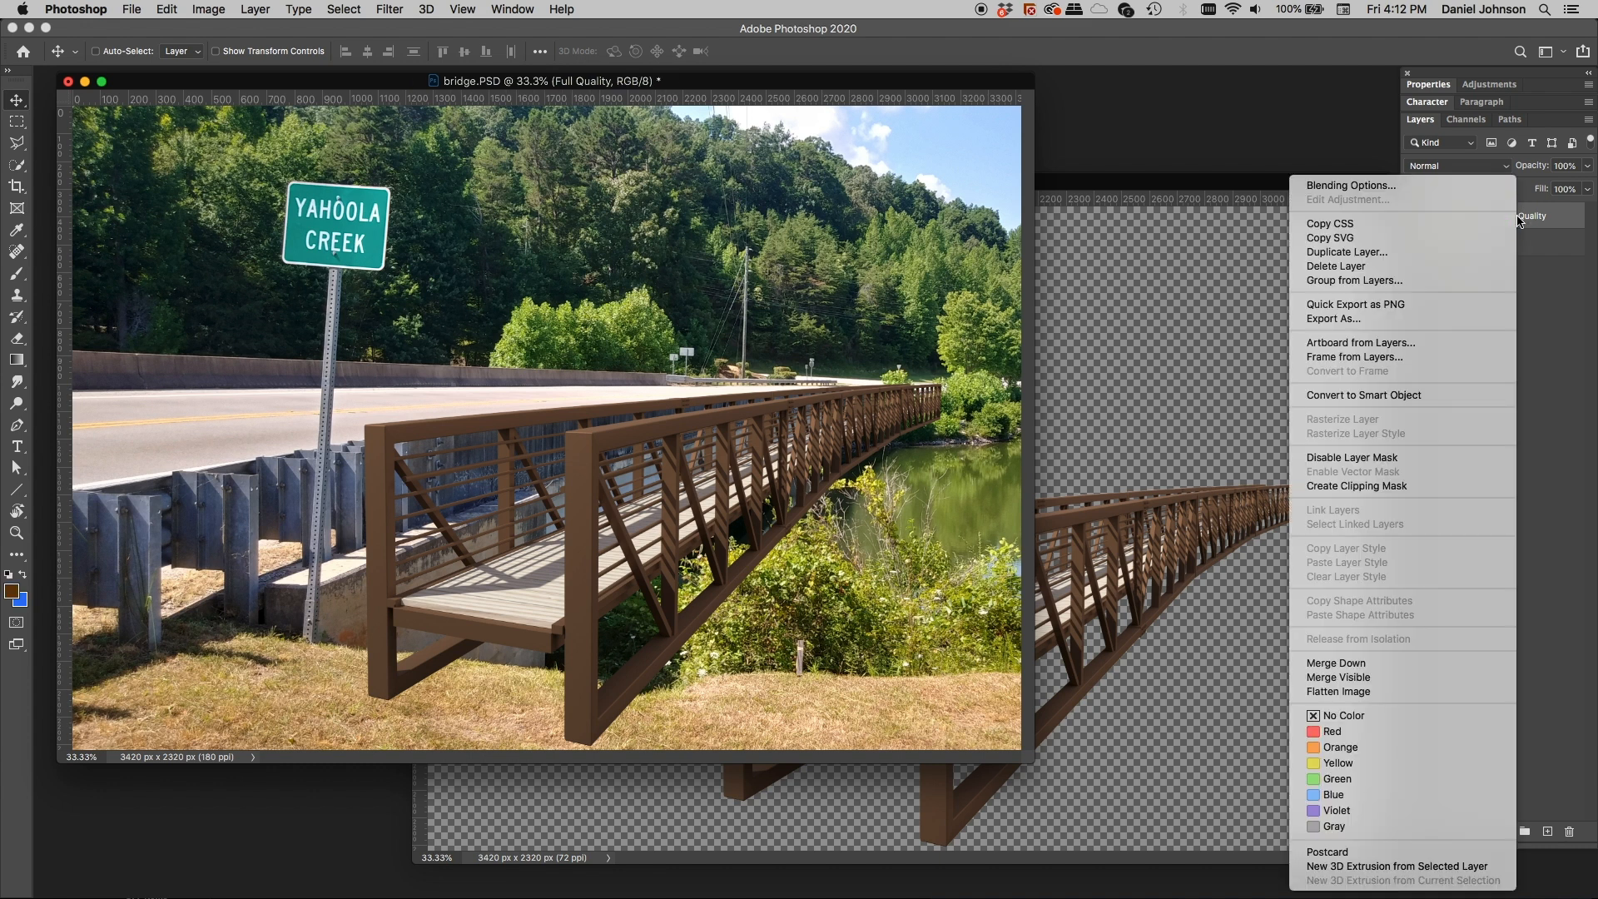
click(1362, 397)
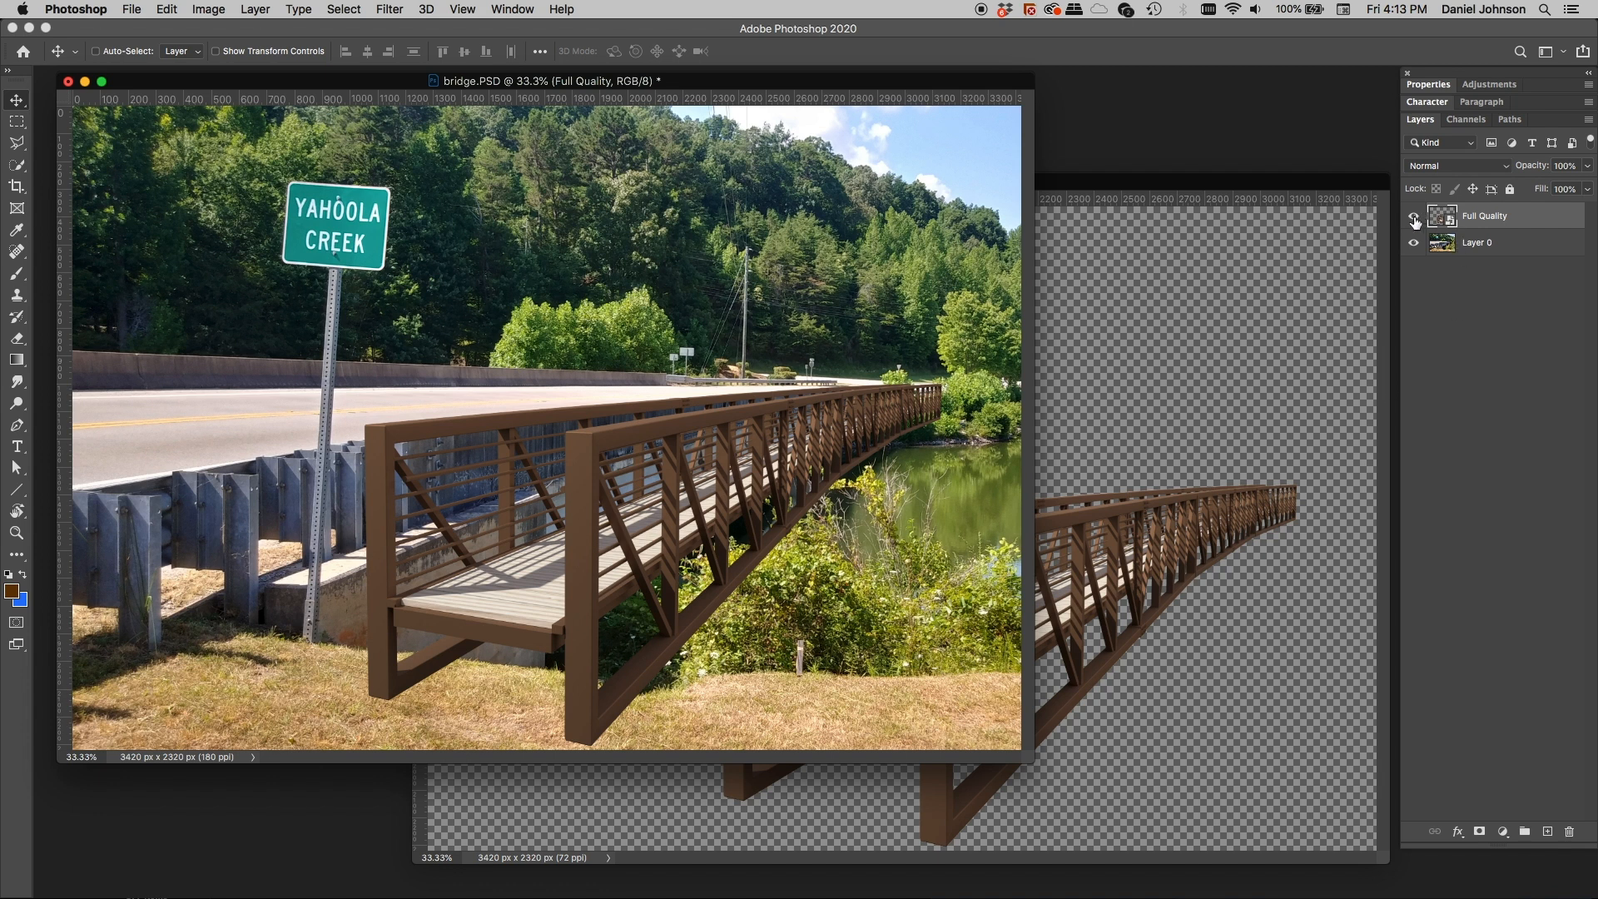
Compare the photo with and without the Full Quality smart object, and open its embedded contents to inspect the layer and mask before closing them
click(1414, 218)
click(1414, 218)
click(1415, 218)
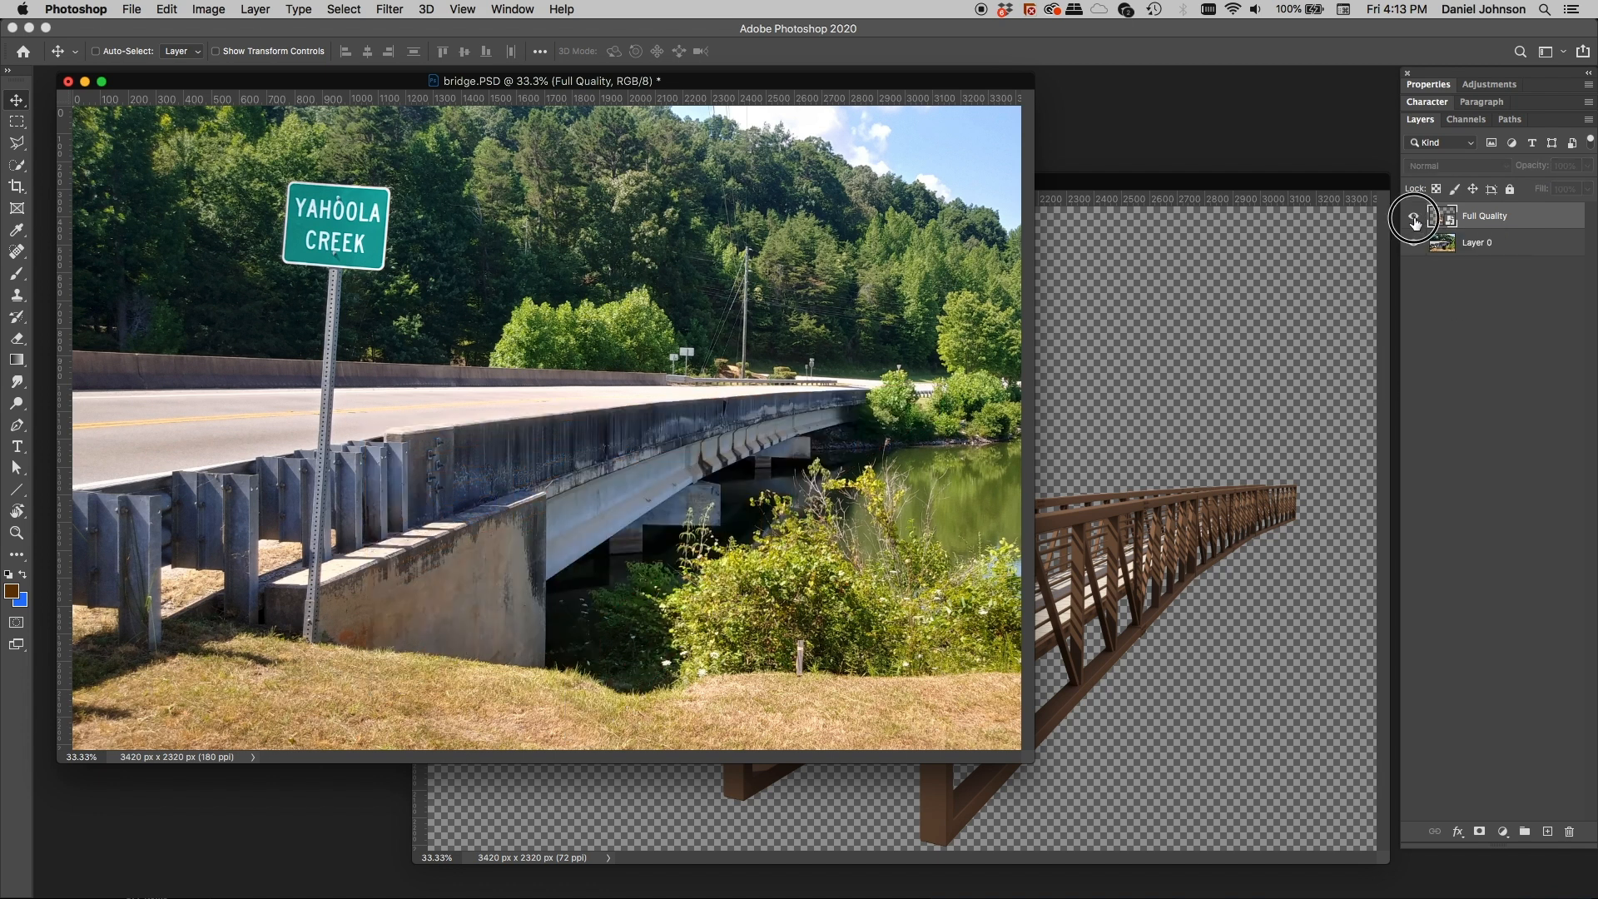
click(1415, 218)
click(1414, 218)
click(1414, 218)
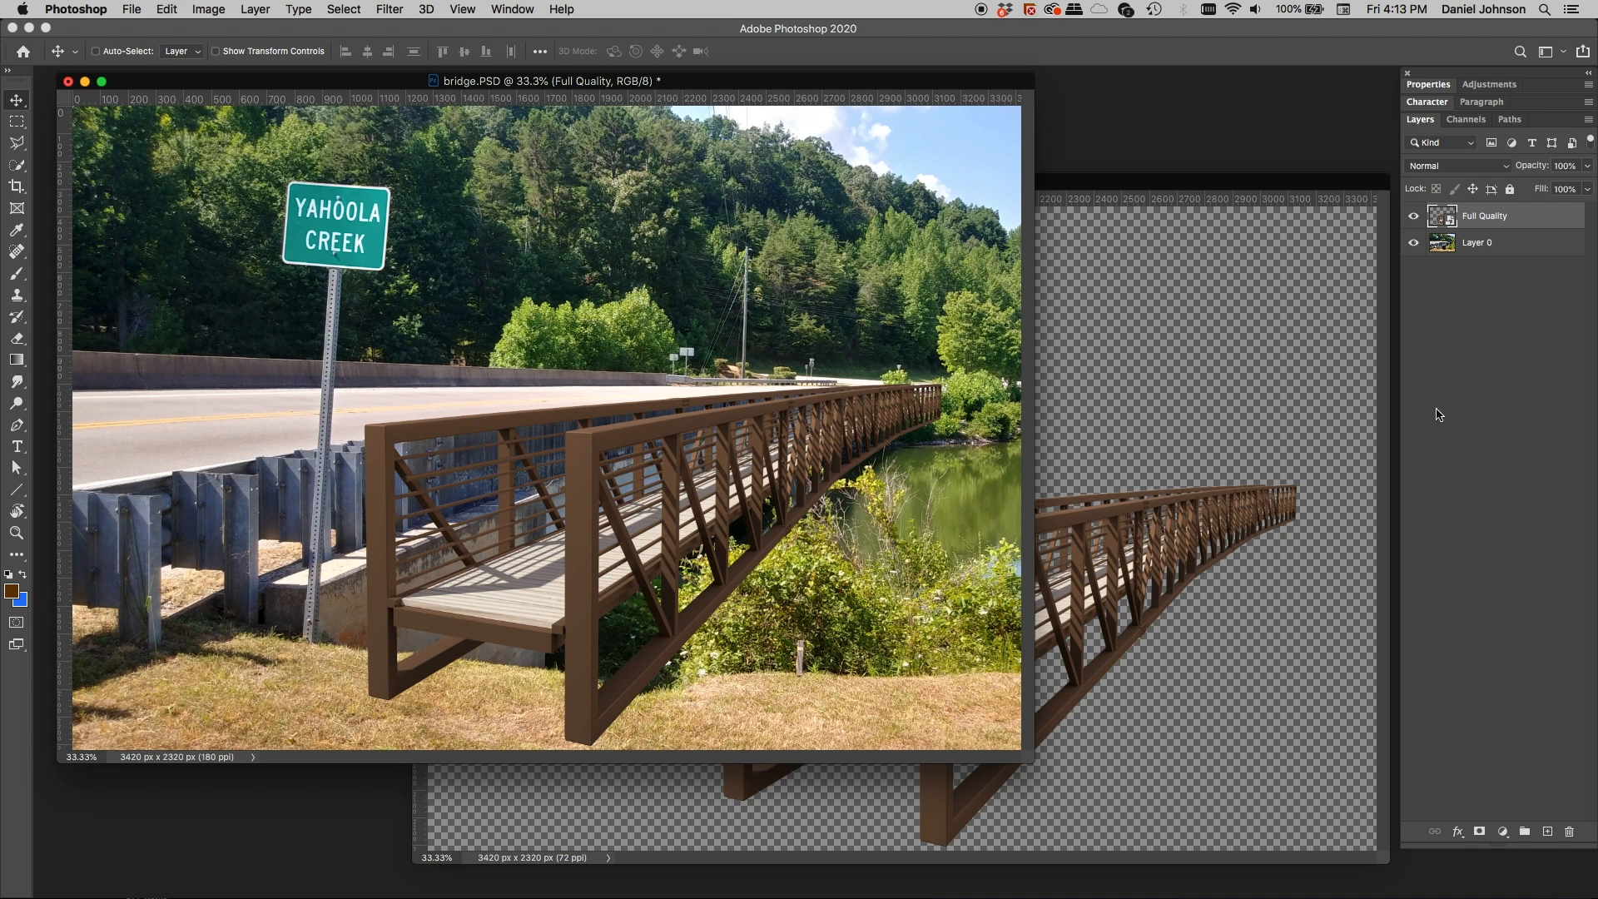
double_click(1437, 219)
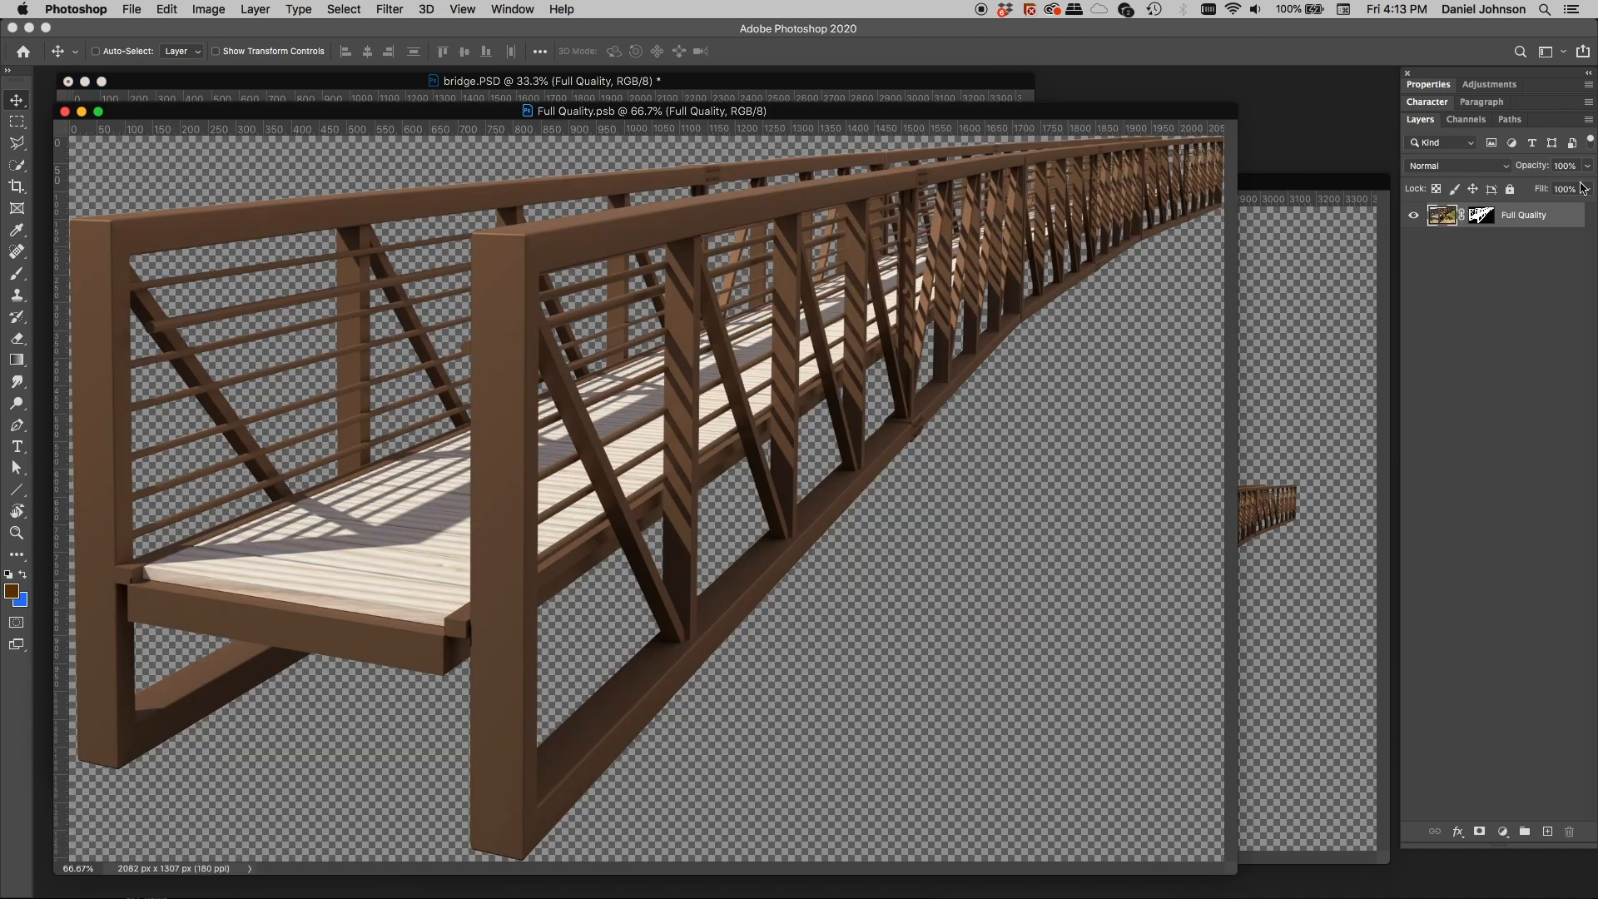
click(65, 112)
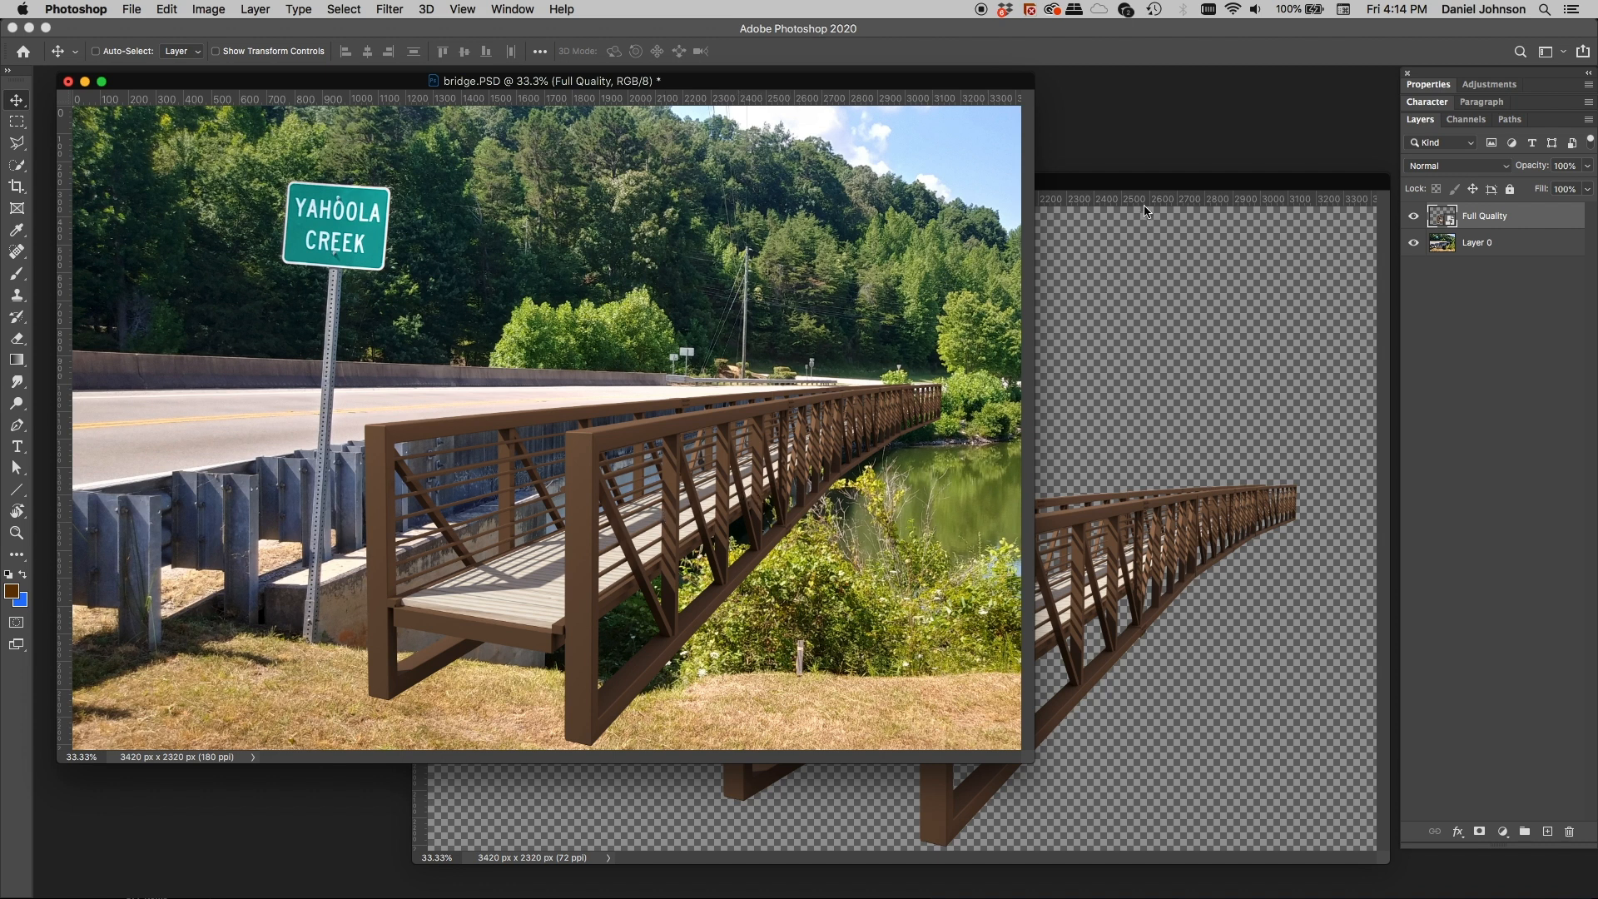
Hide Full Quality and show the shadow layer in multipass.PSD, then copy the shadow layer into bridge.PSD, aligned with the bridge
click(1127, 296)
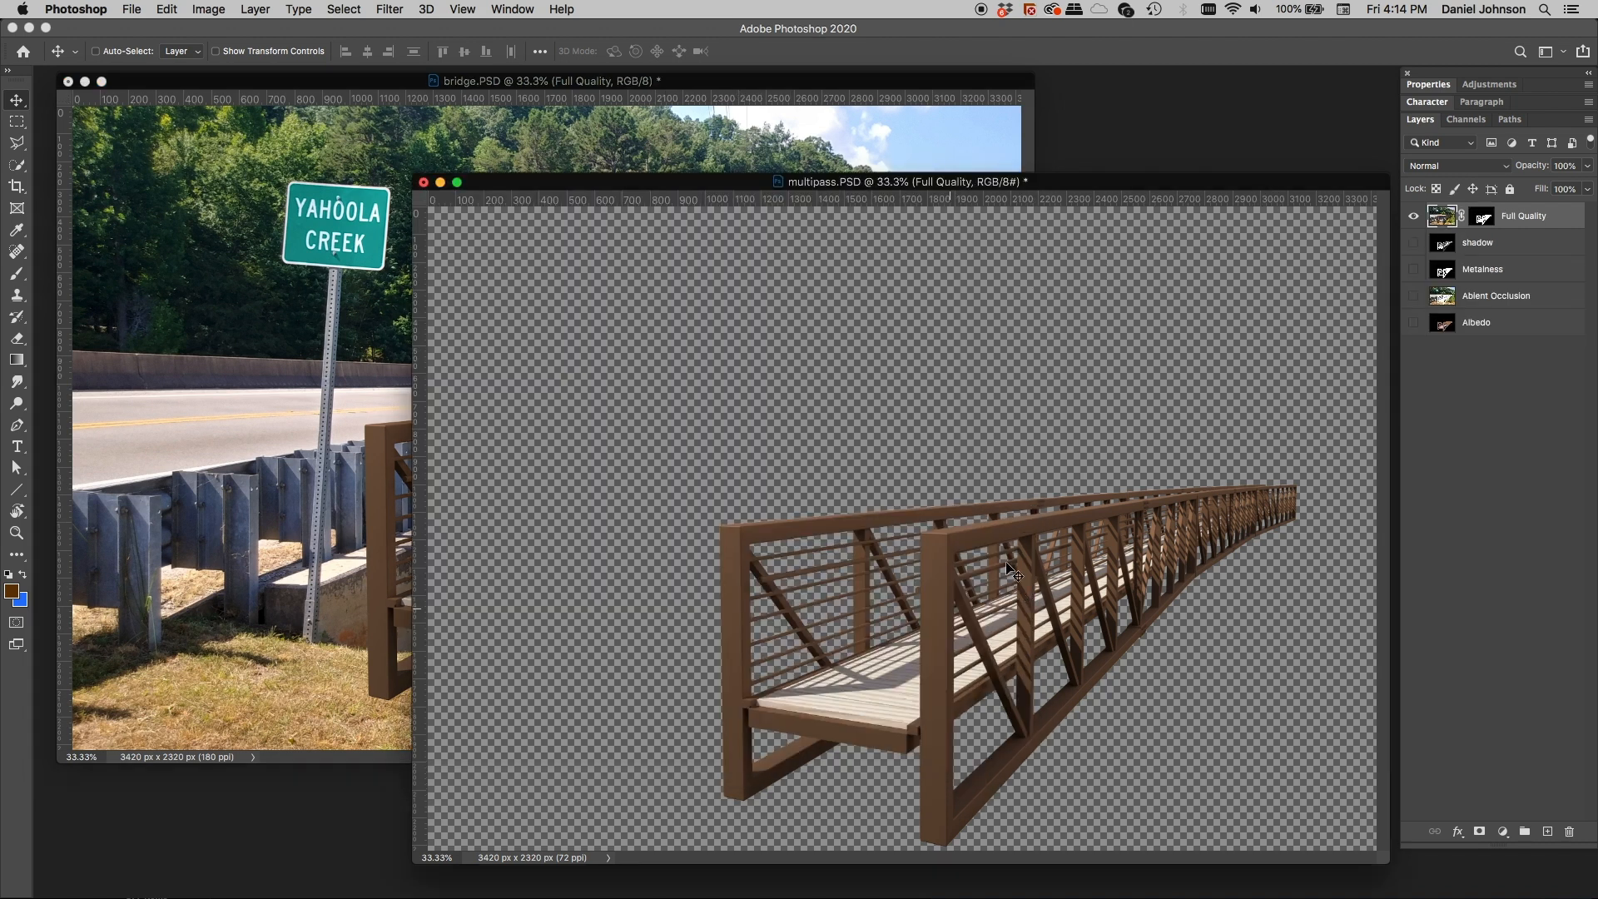
click(1415, 219)
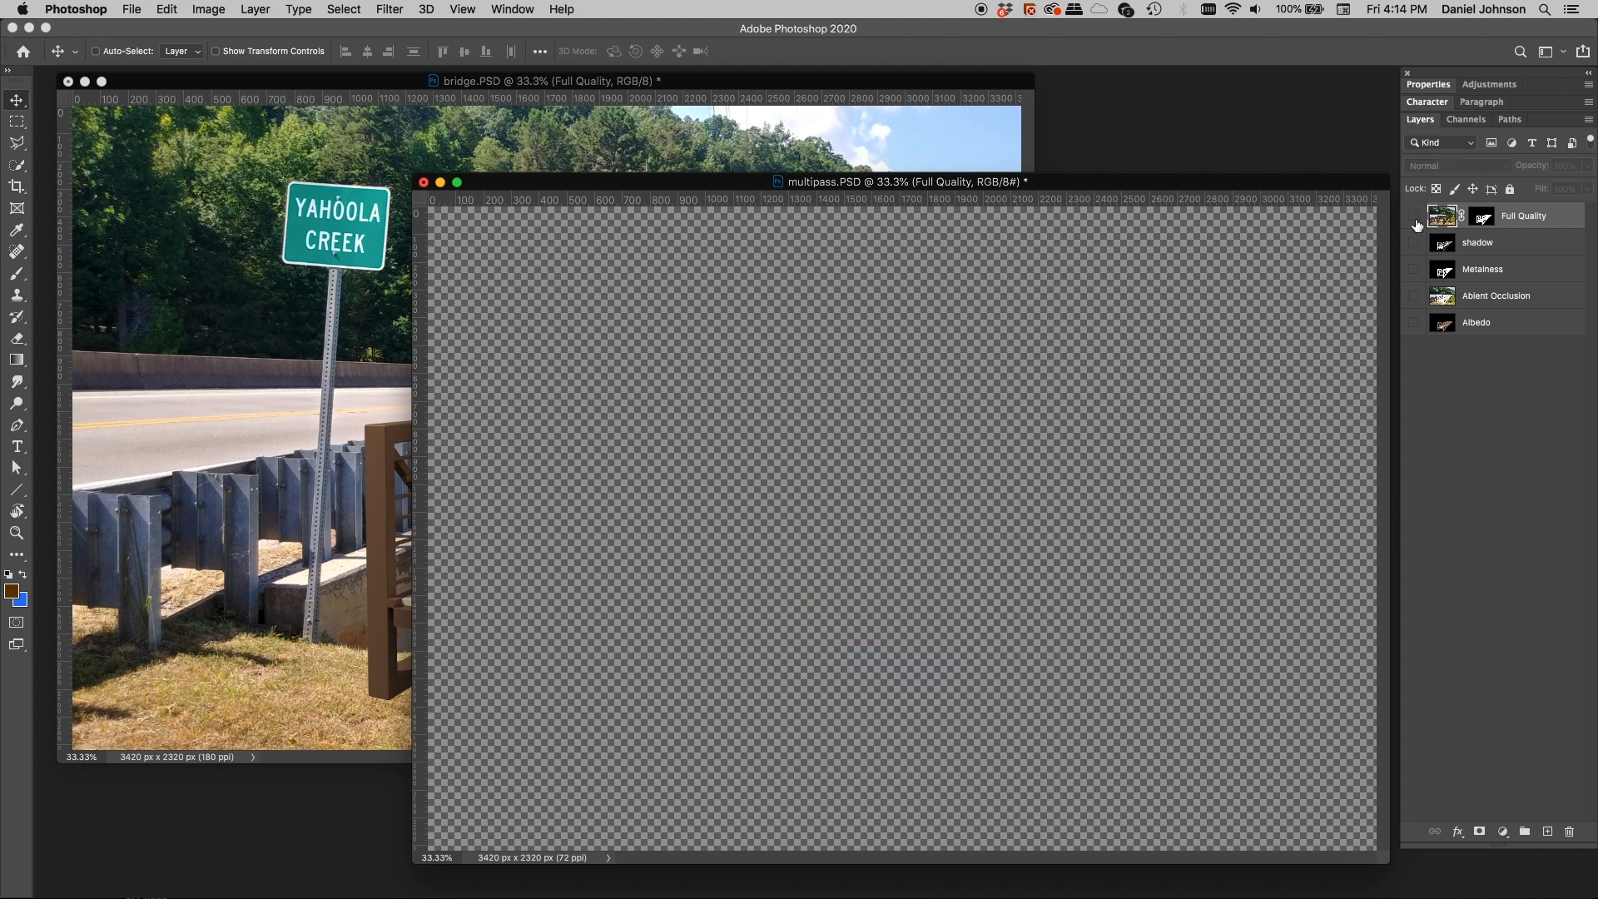
click(1414, 243)
click(1480, 244)
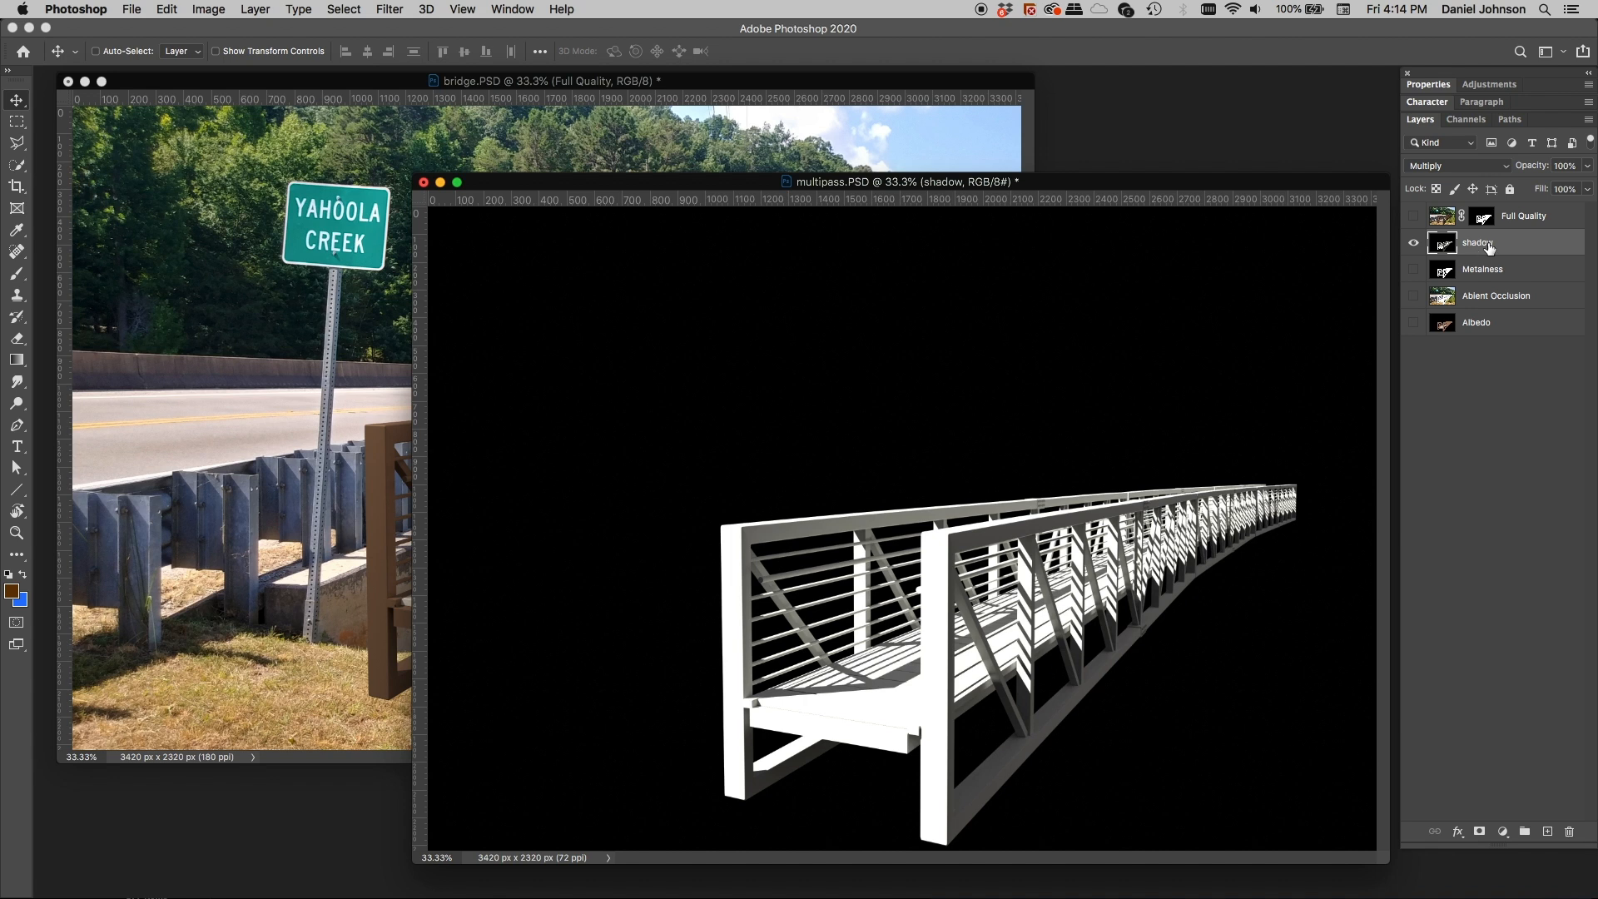
drag(1490, 247, 296, 337)
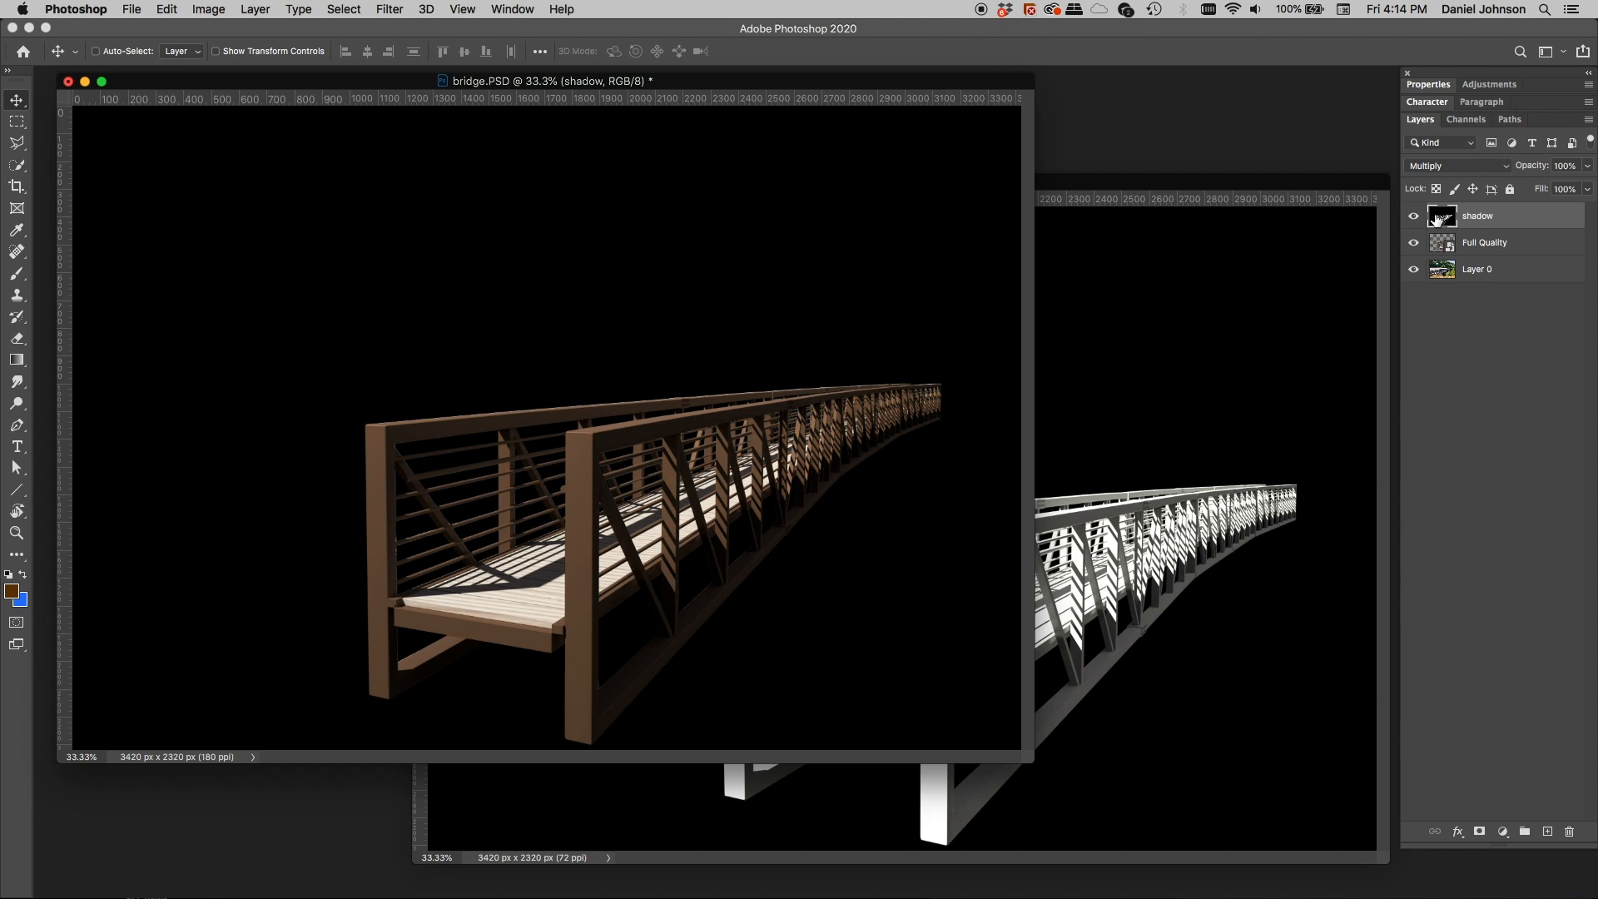
Try the Normal blend mode on the shadow layer in bridge.PSD and undo the change
click(1447, 163)
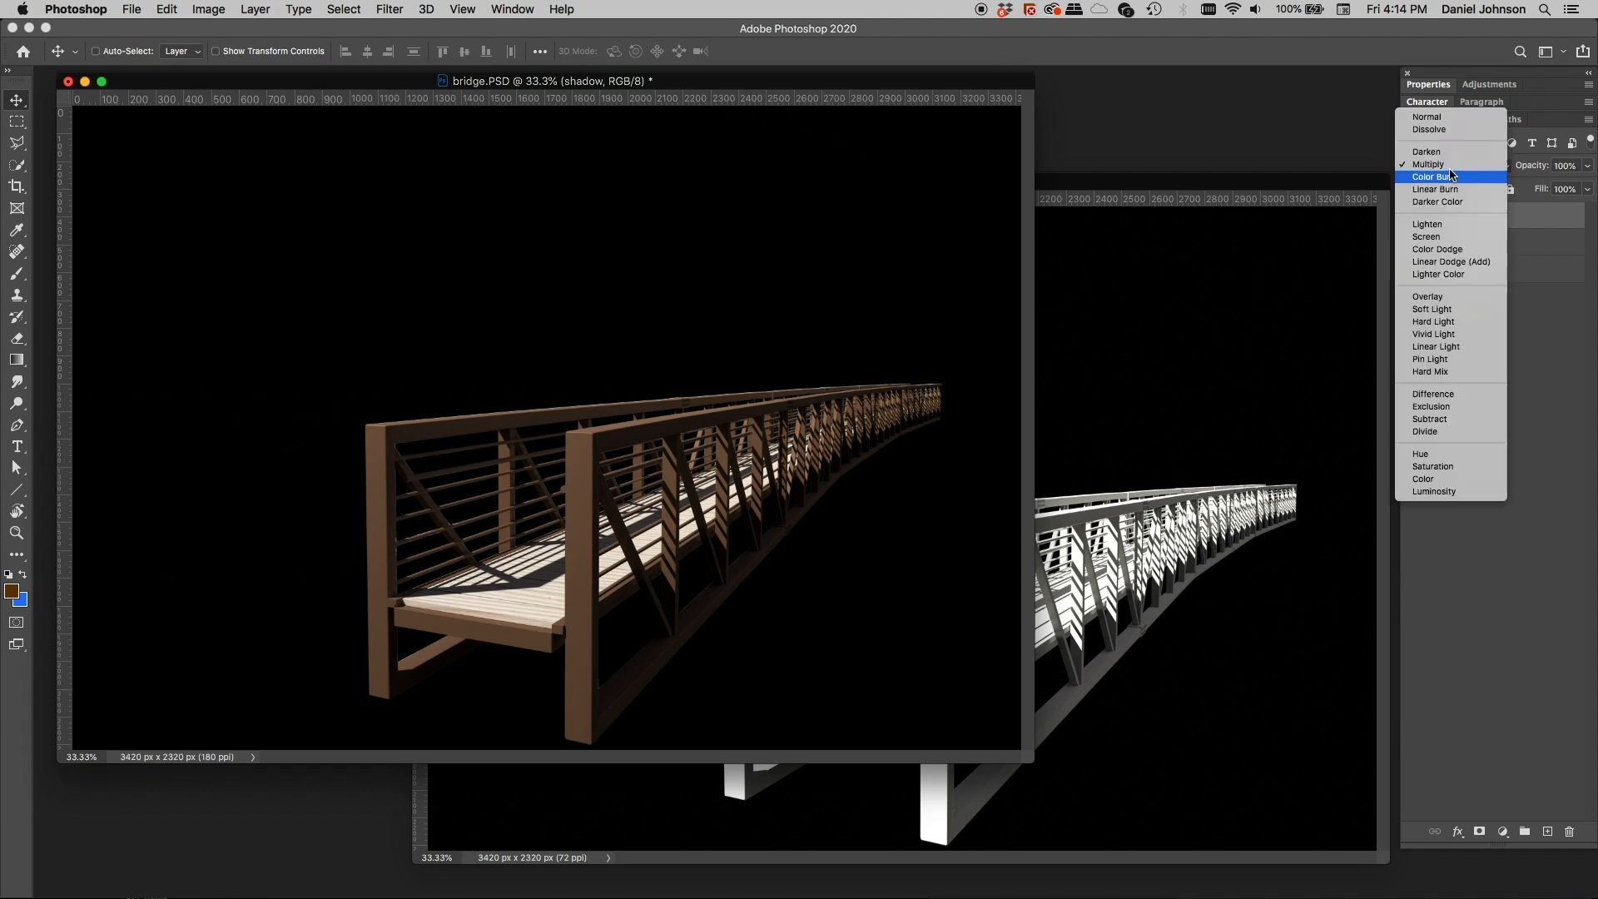
click(1435, 118)
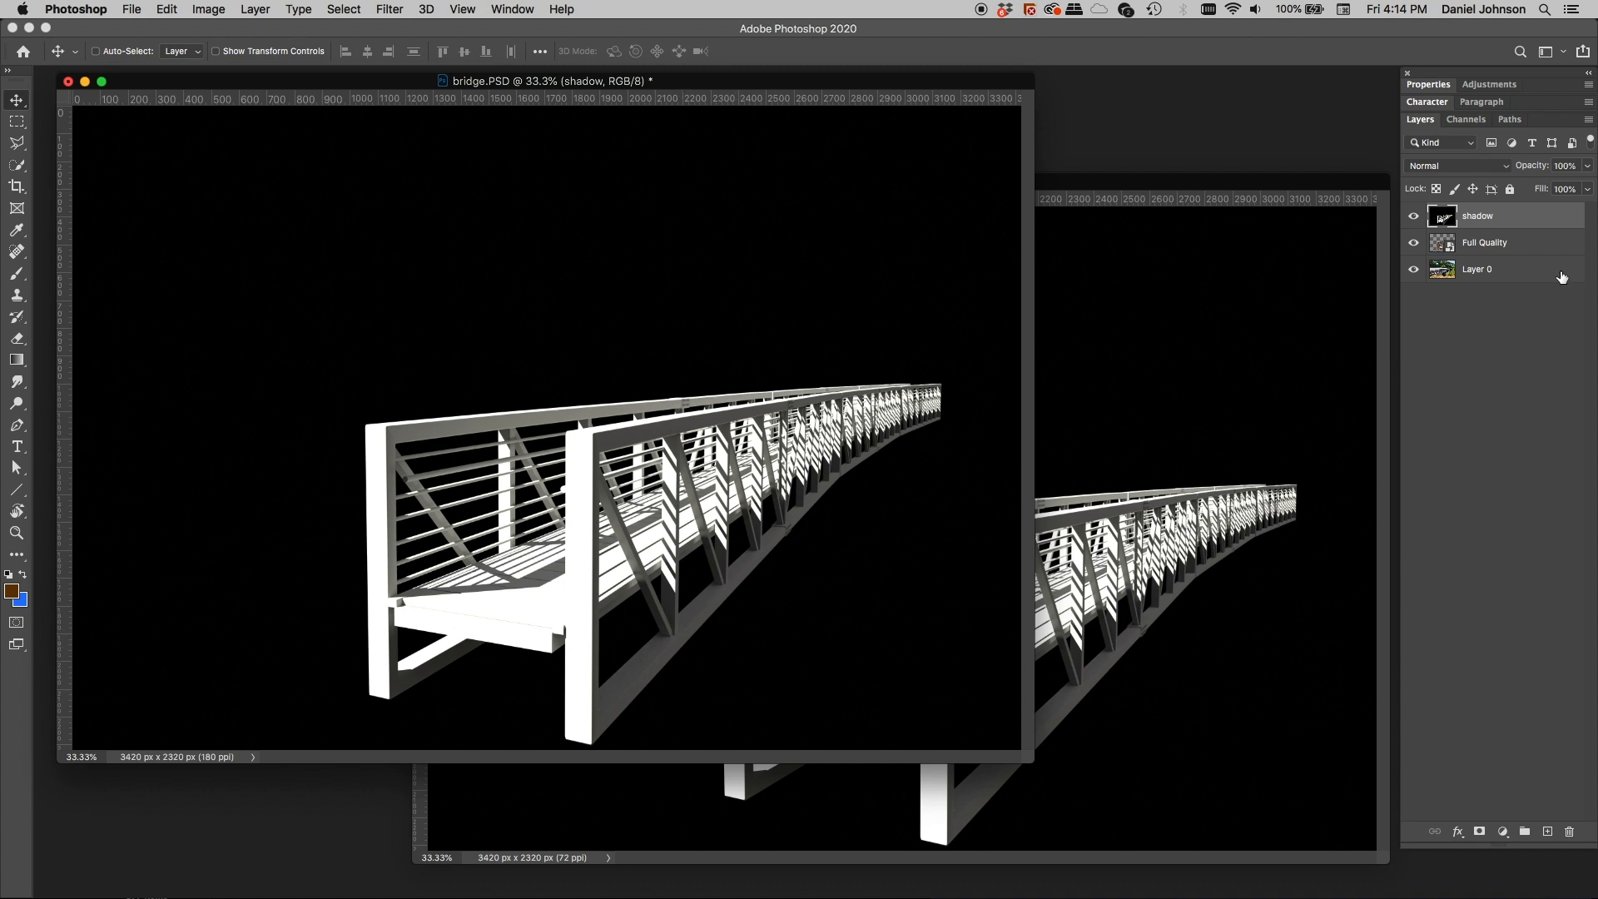
key(super+z)
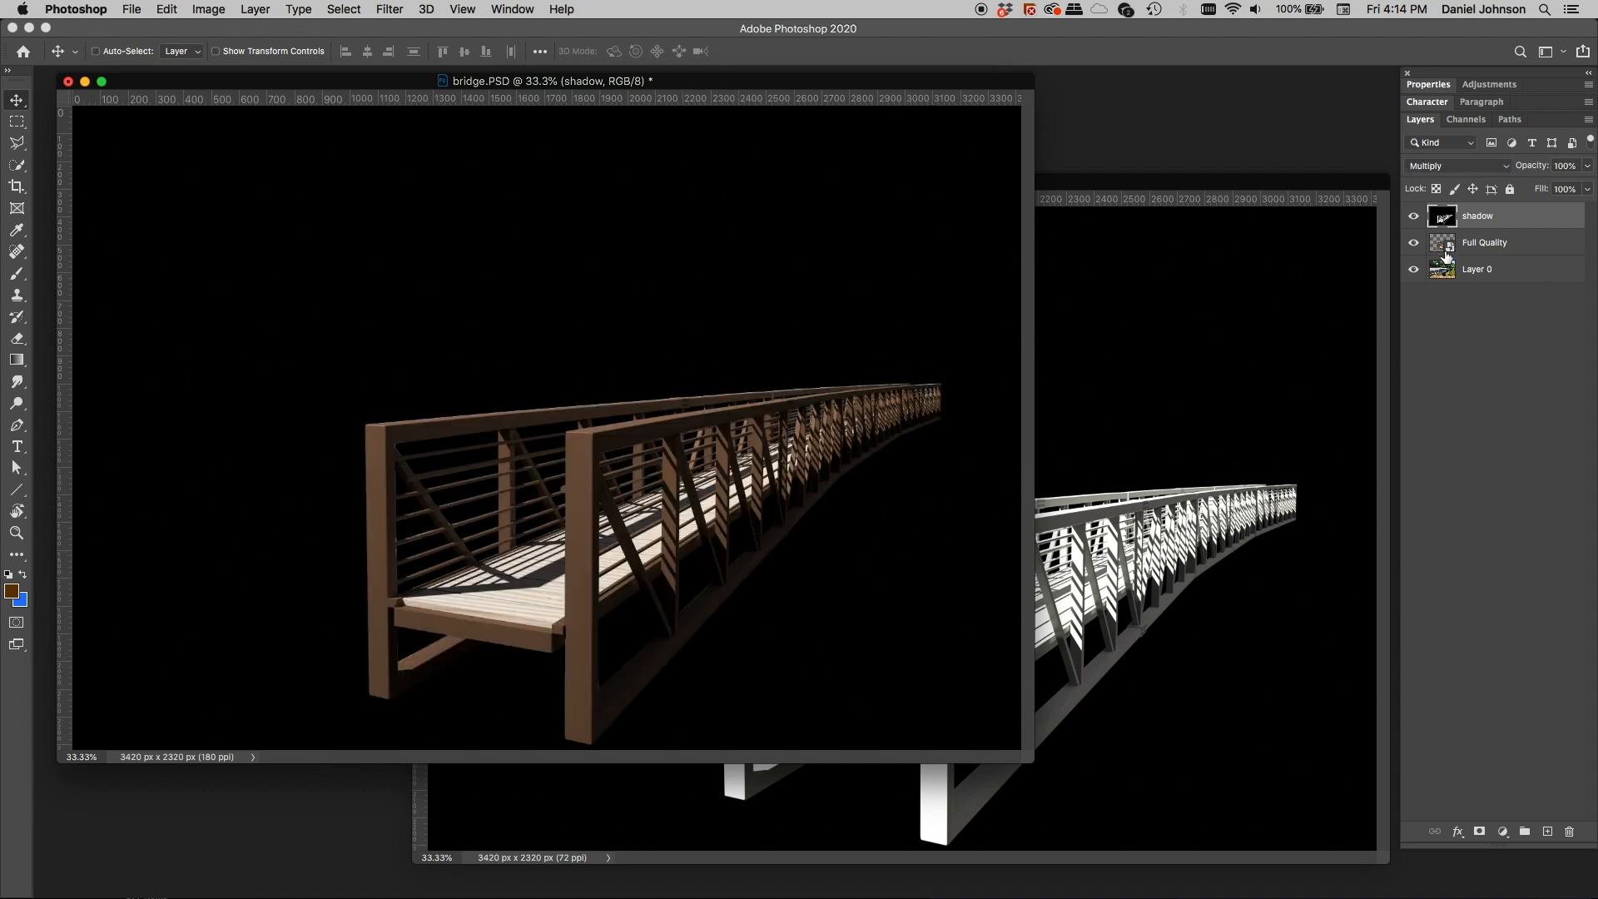
Clip the shadow layer to the Full Quality layer with Layer 0 hidden, and show Layer 0 again
click(1412, 272)
click(1414, 216)
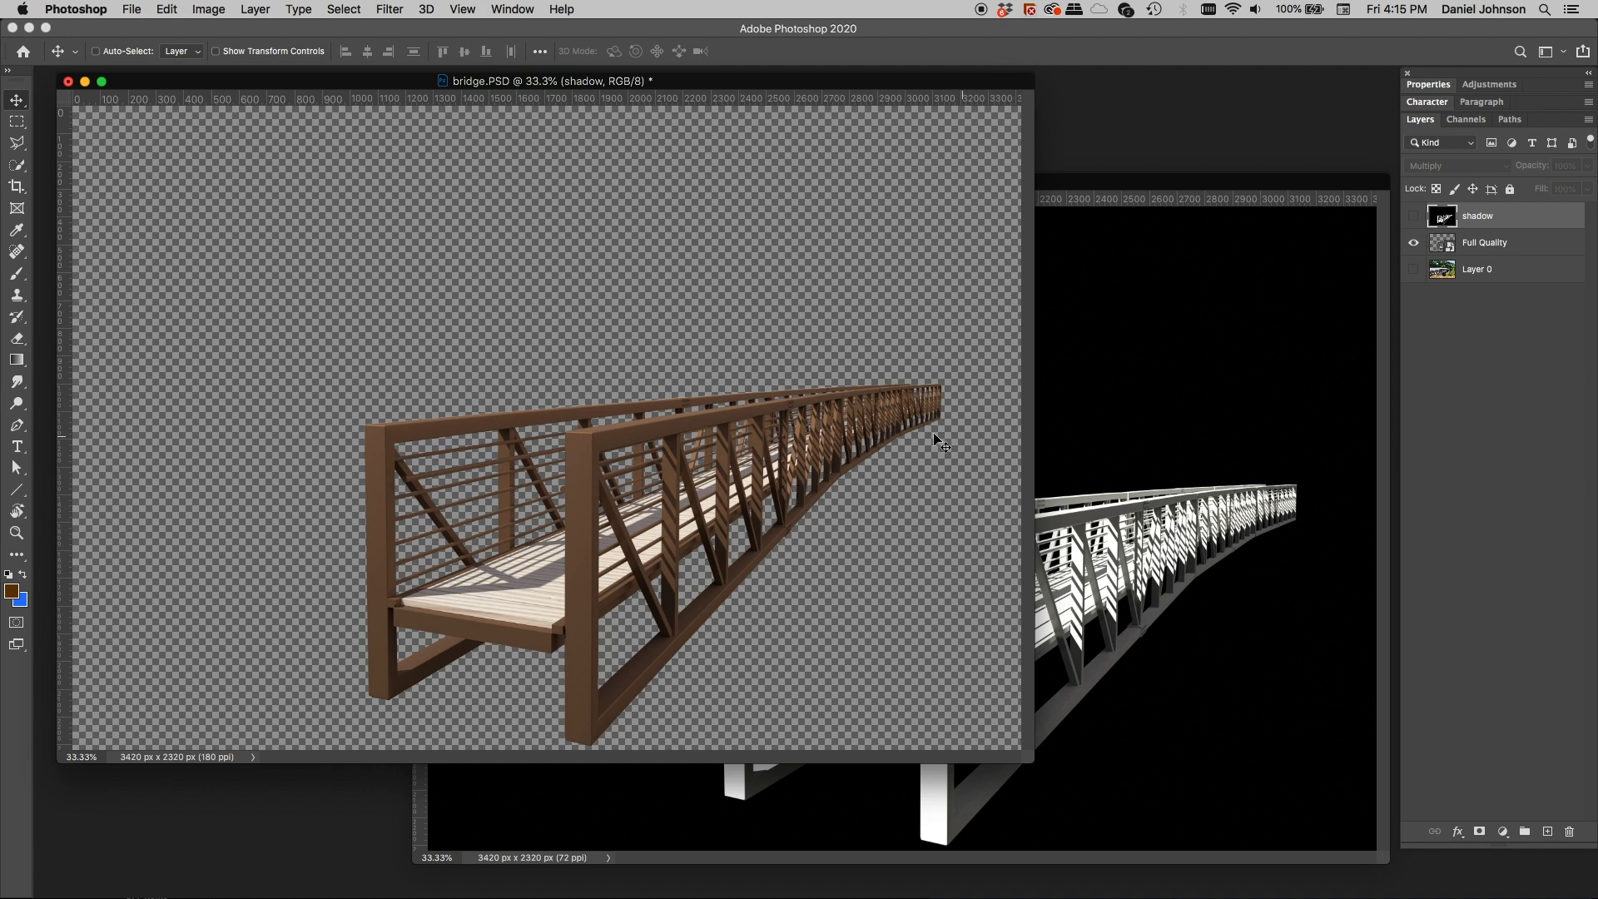
click(1415, 216)
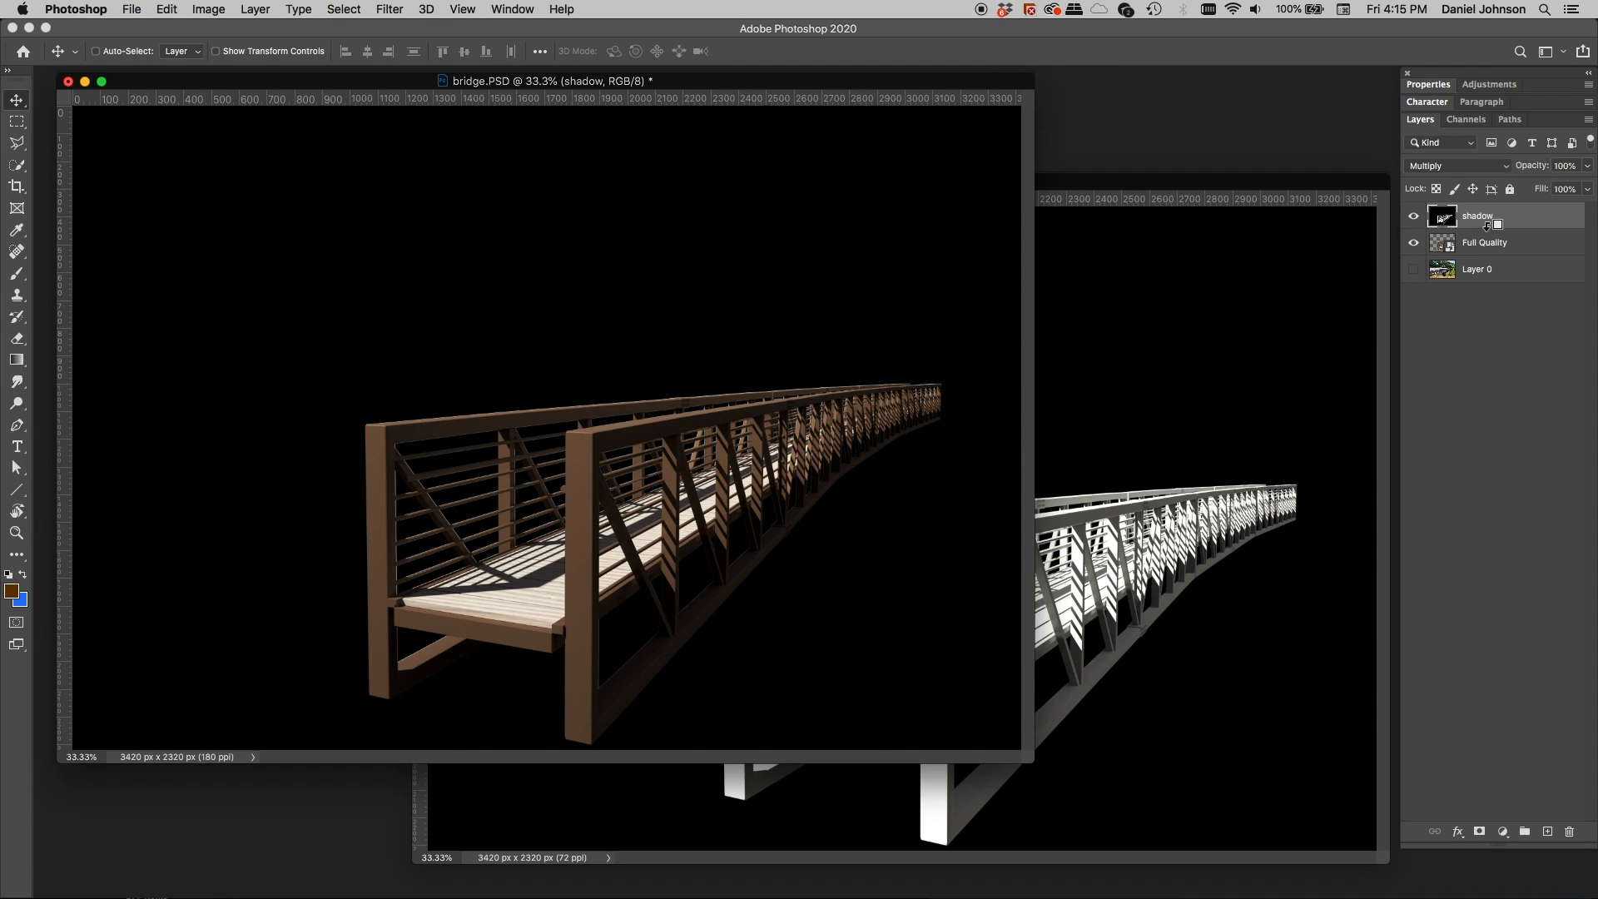
drag(1487, 221, 1478, 224)
alt+click(1479, 223)
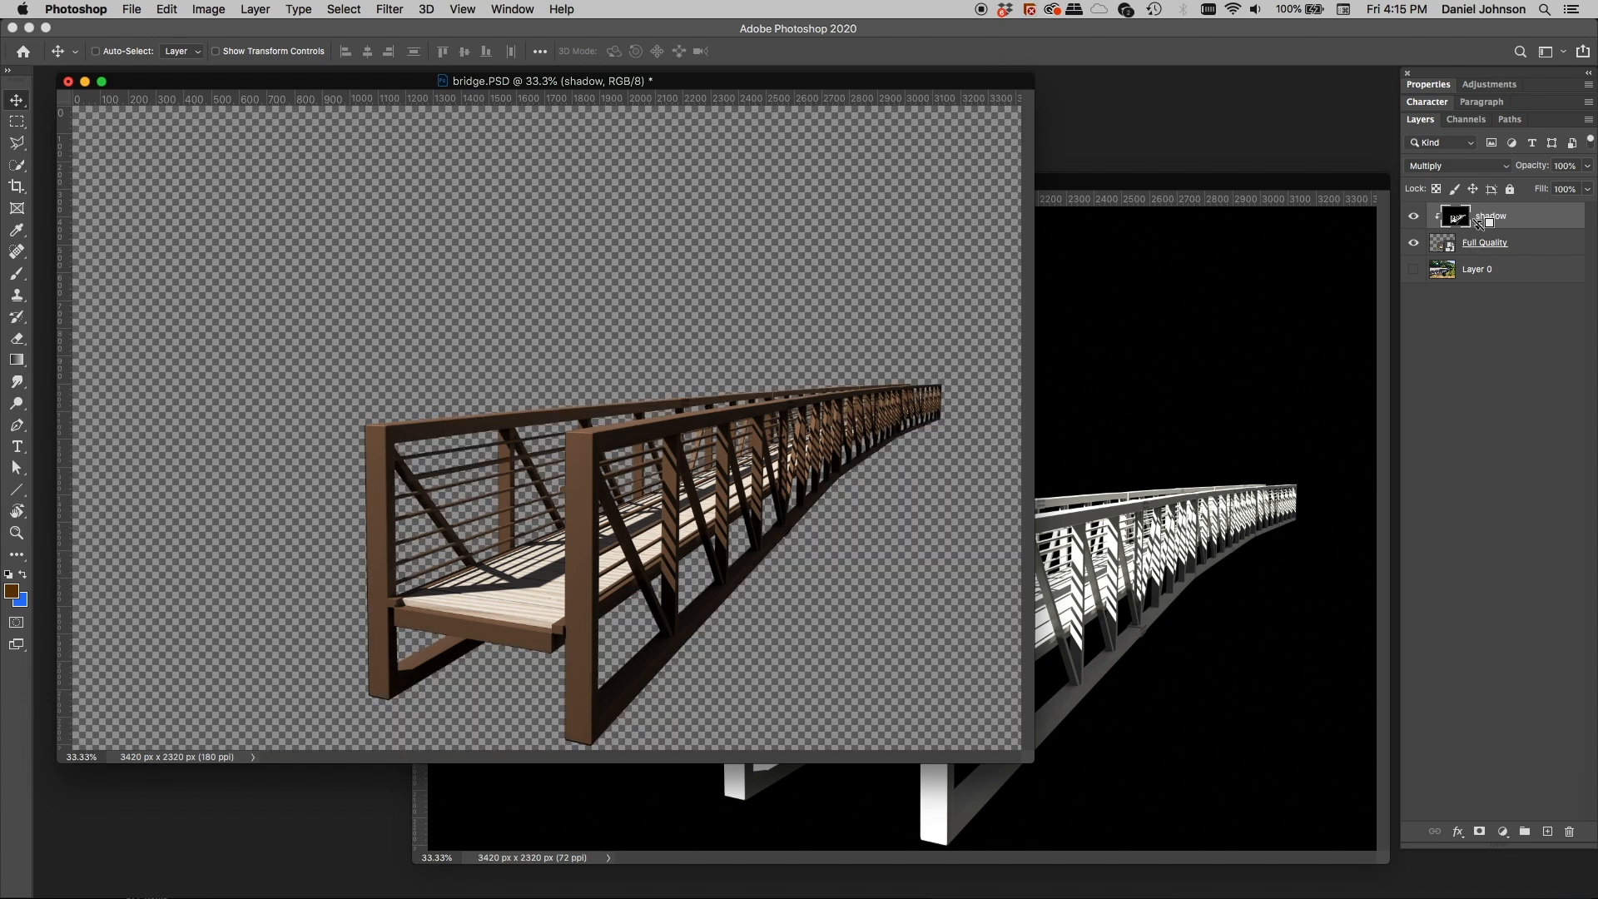
click(1442, 248)
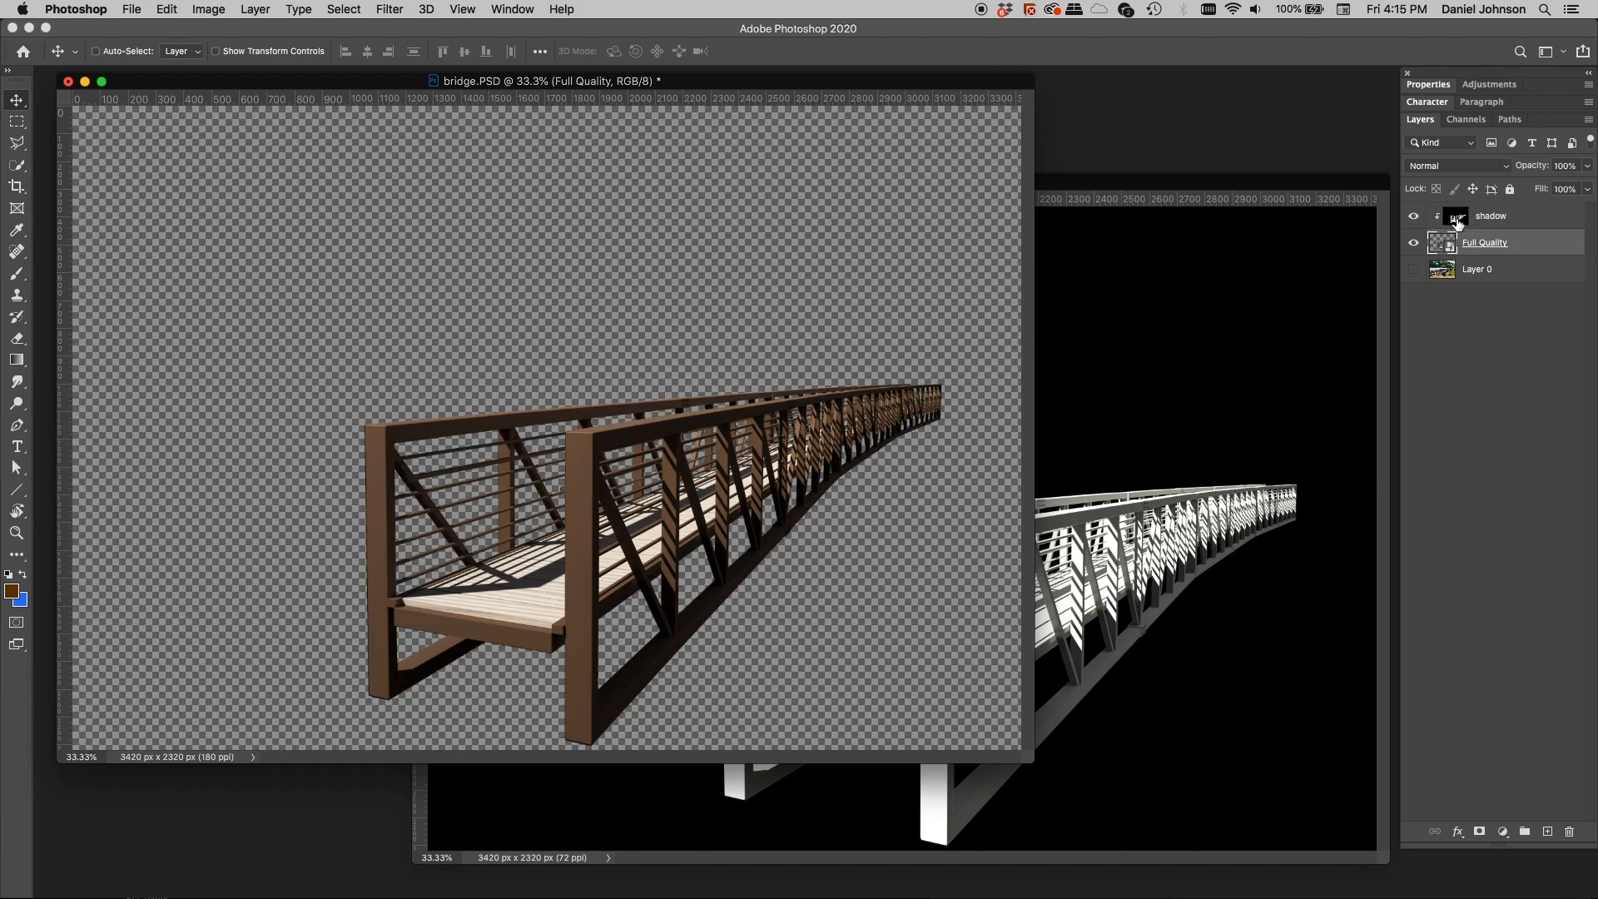
click(1458, 218)
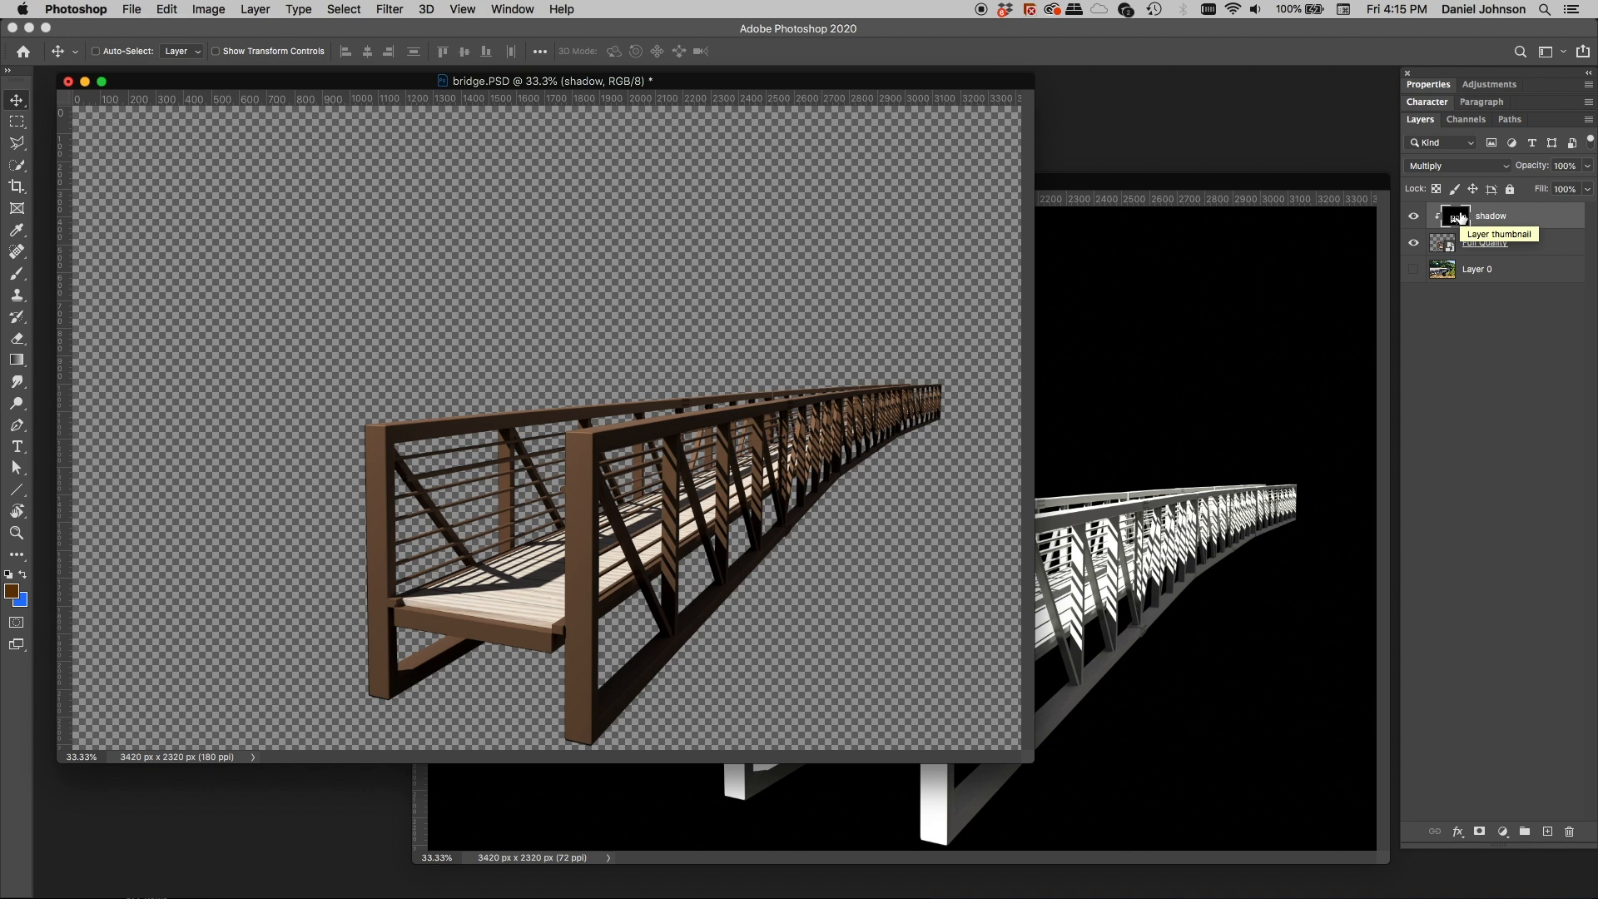
click(1414, 269)
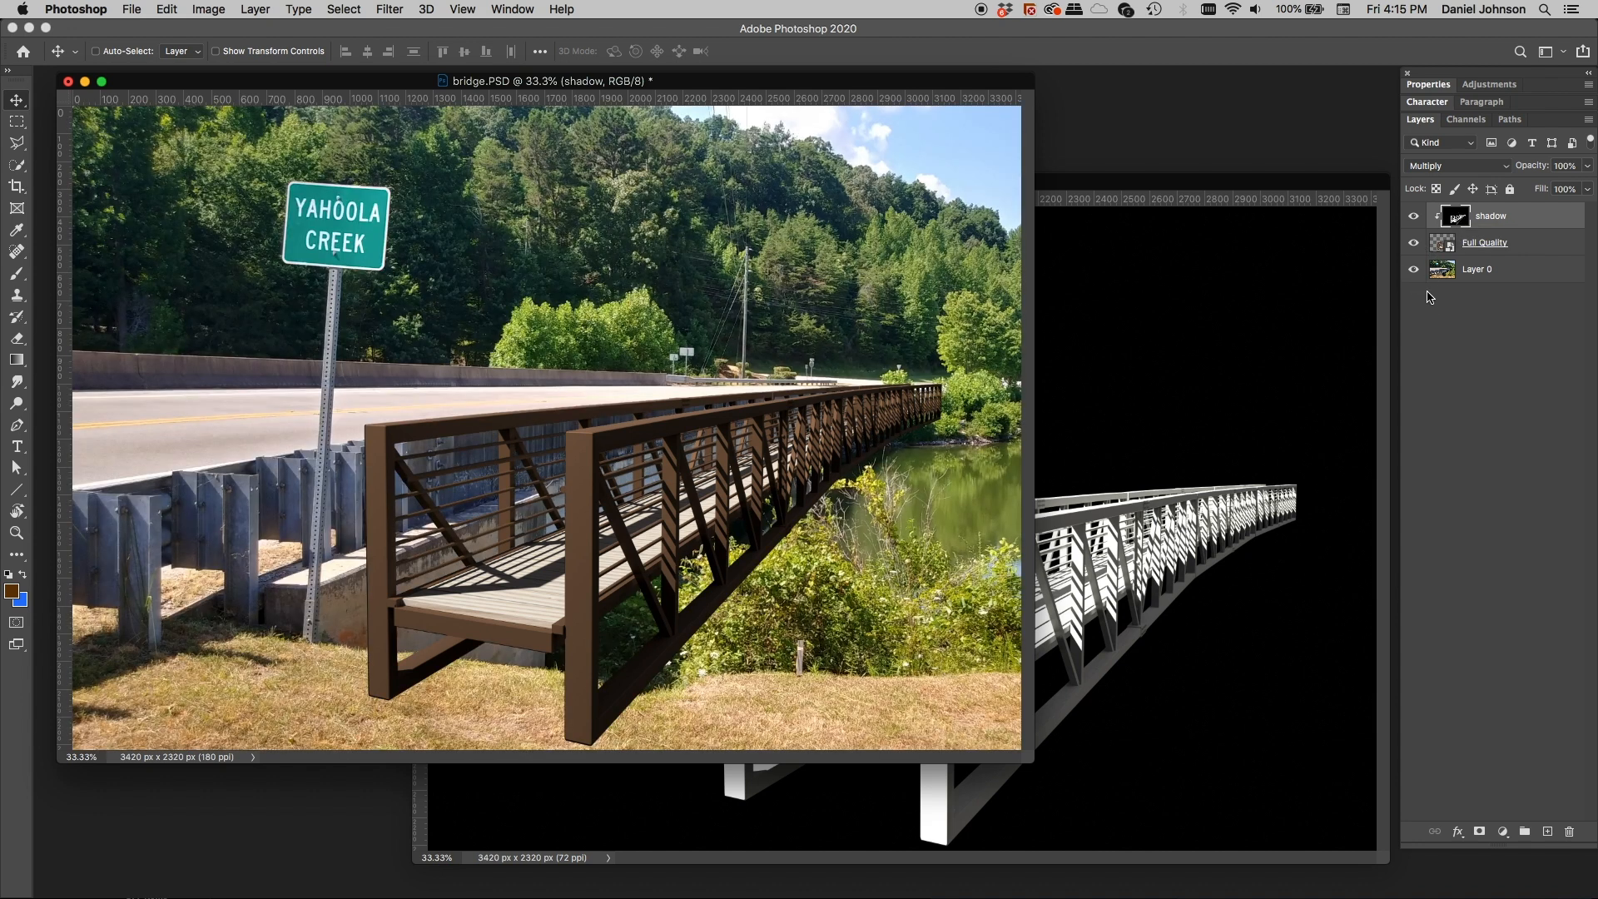
Compare the composite by hiding and showing the Full Quality layer, and check the effect of the shadow layer by toggling it repeatedly
click(1412, 243)
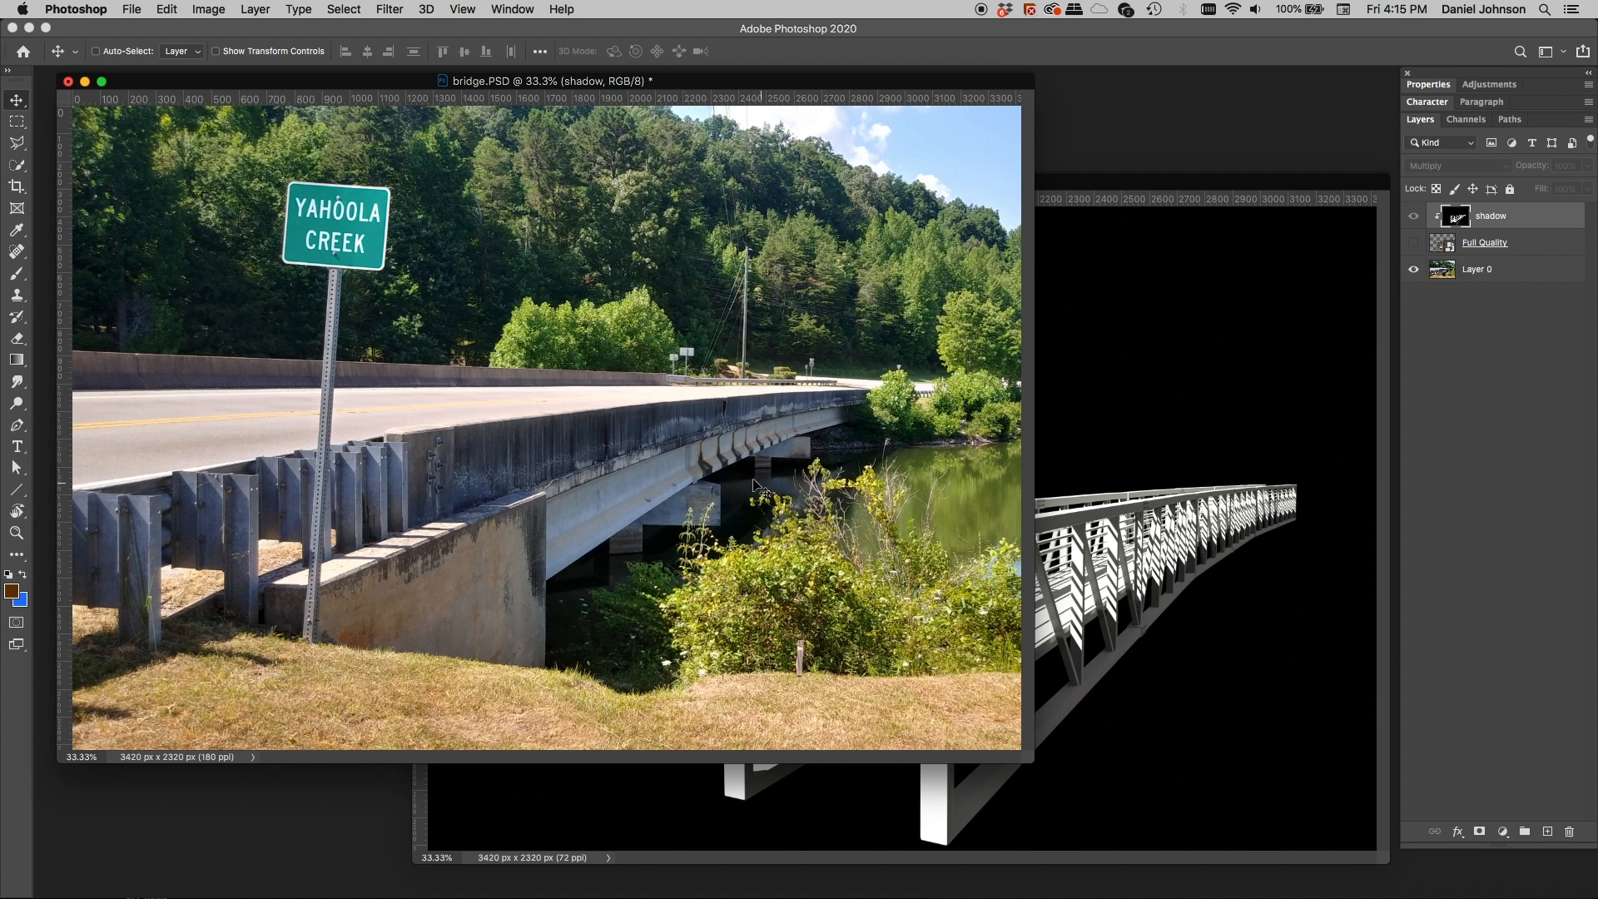
click(1414, 242)
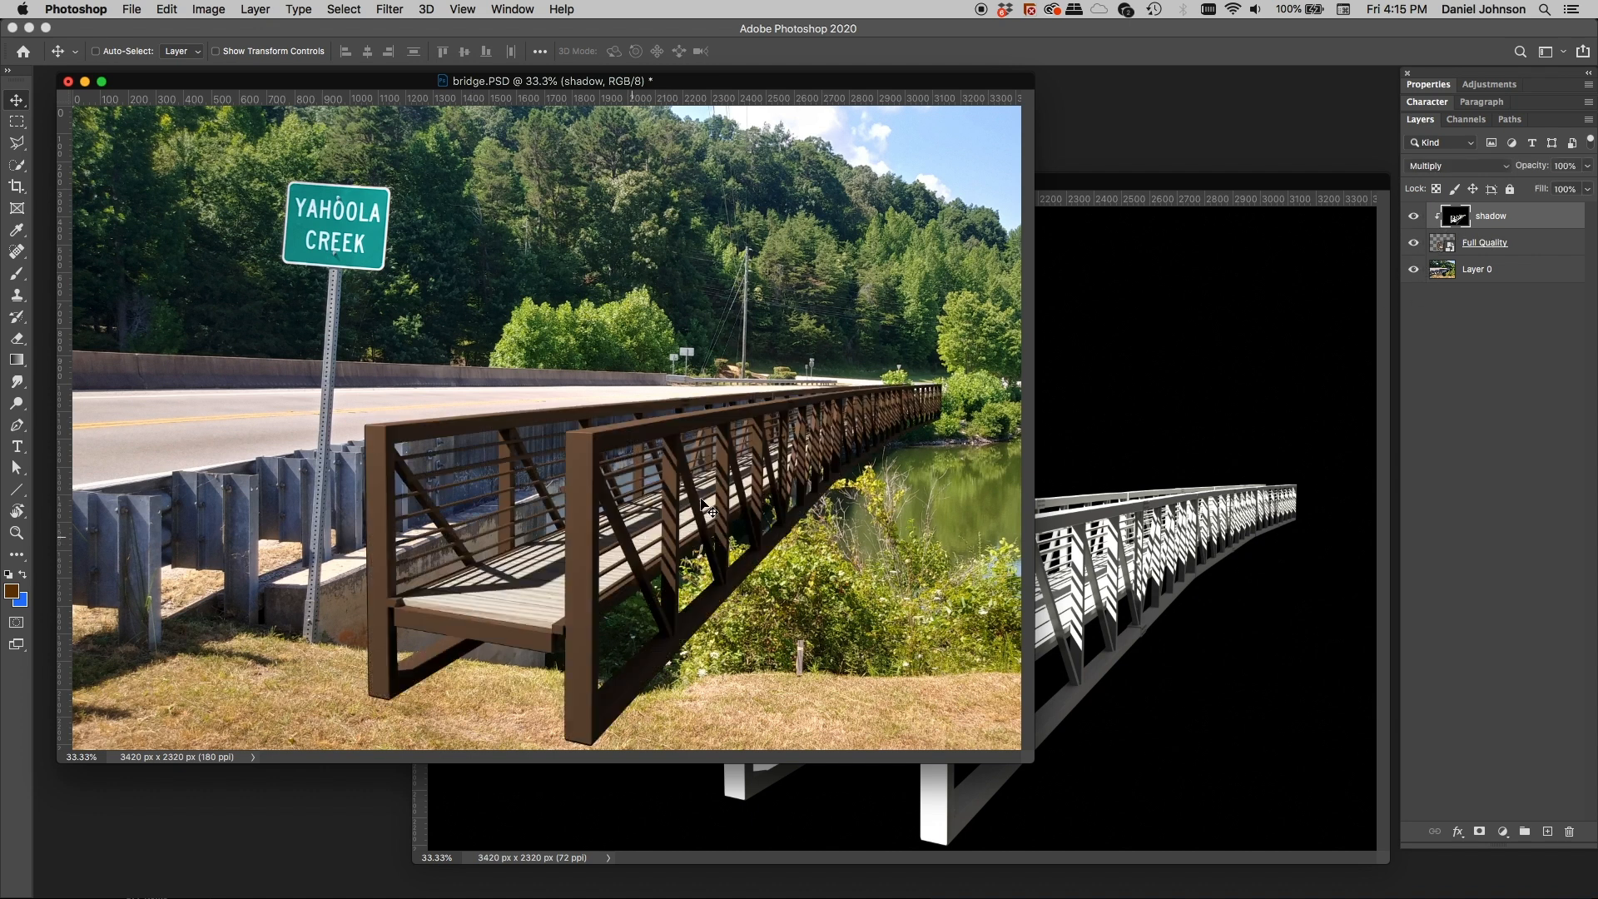
click(1416, 222)
click(1416, 222)
click(1416, 221)
click(1416, 221)
click(1416, 220)
click(1416, 220)
click(1416, 219)
click(1416, 220)
Try the shadow layer's opacity at 0% and return it to 100%
click(1585, 166)
drag(1586, 184, 1509, 187)
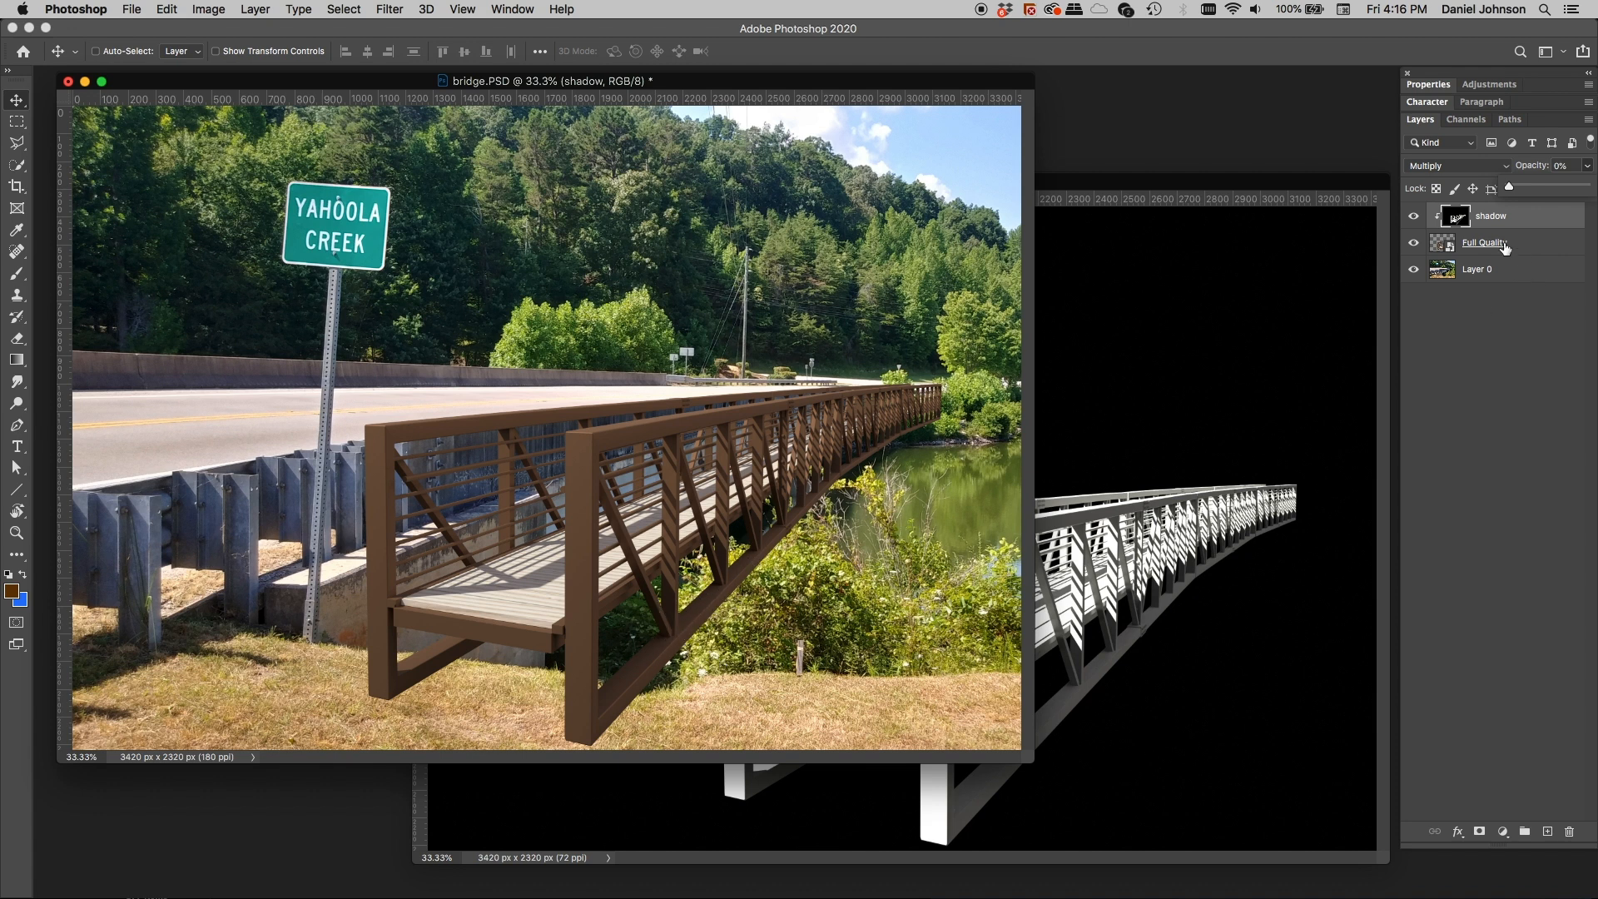
drag(1513, 192, 1546, 190)
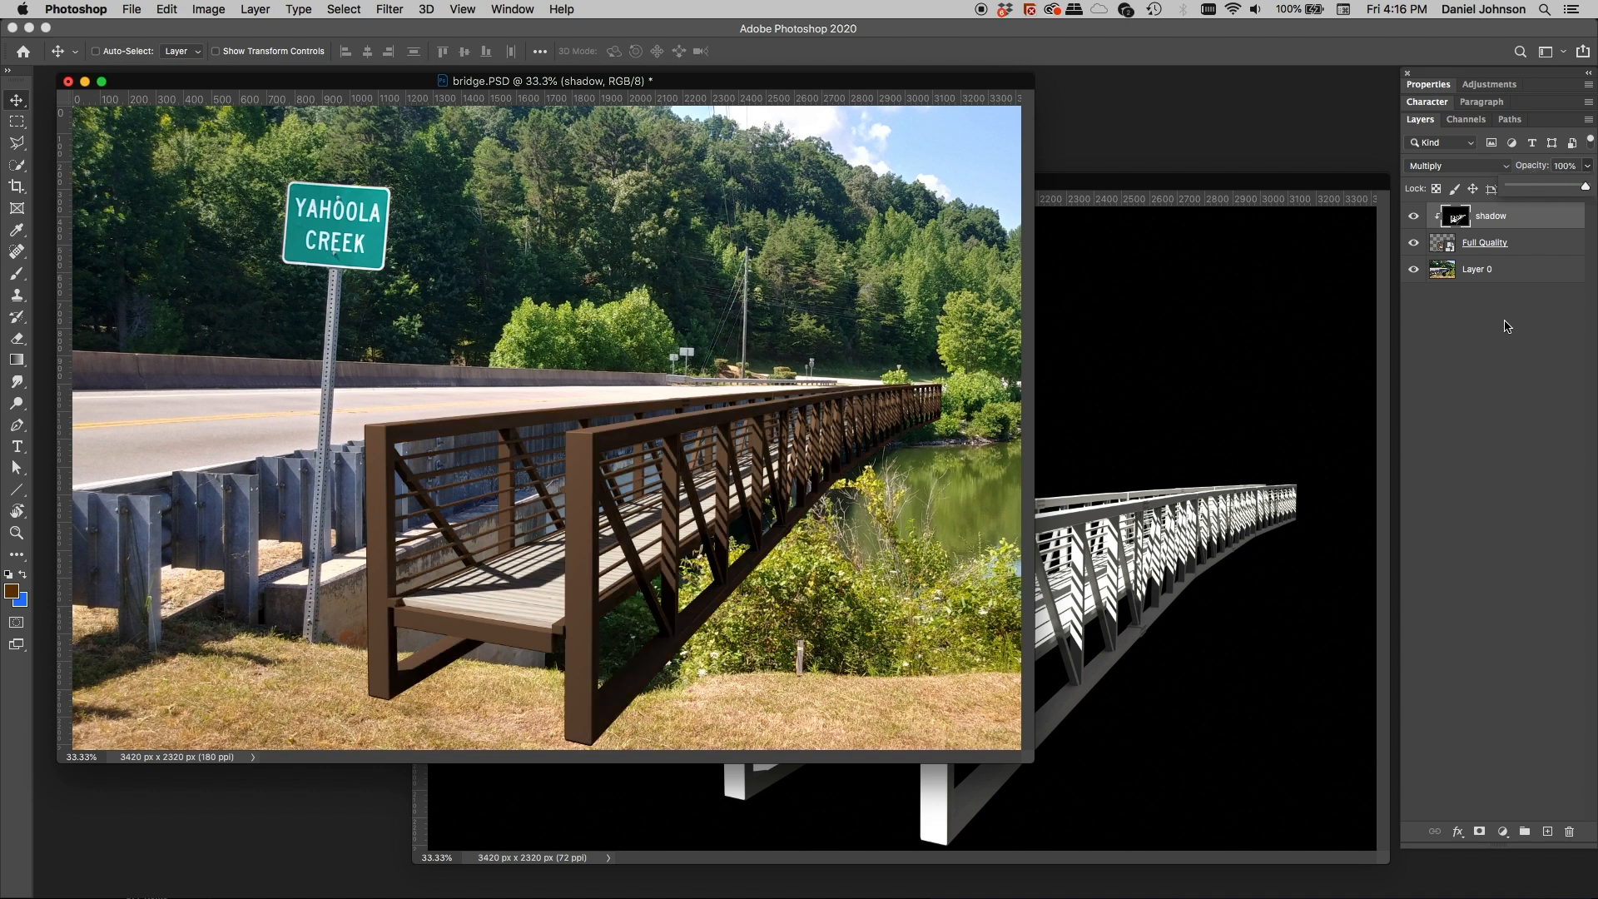
click(1508, 327)
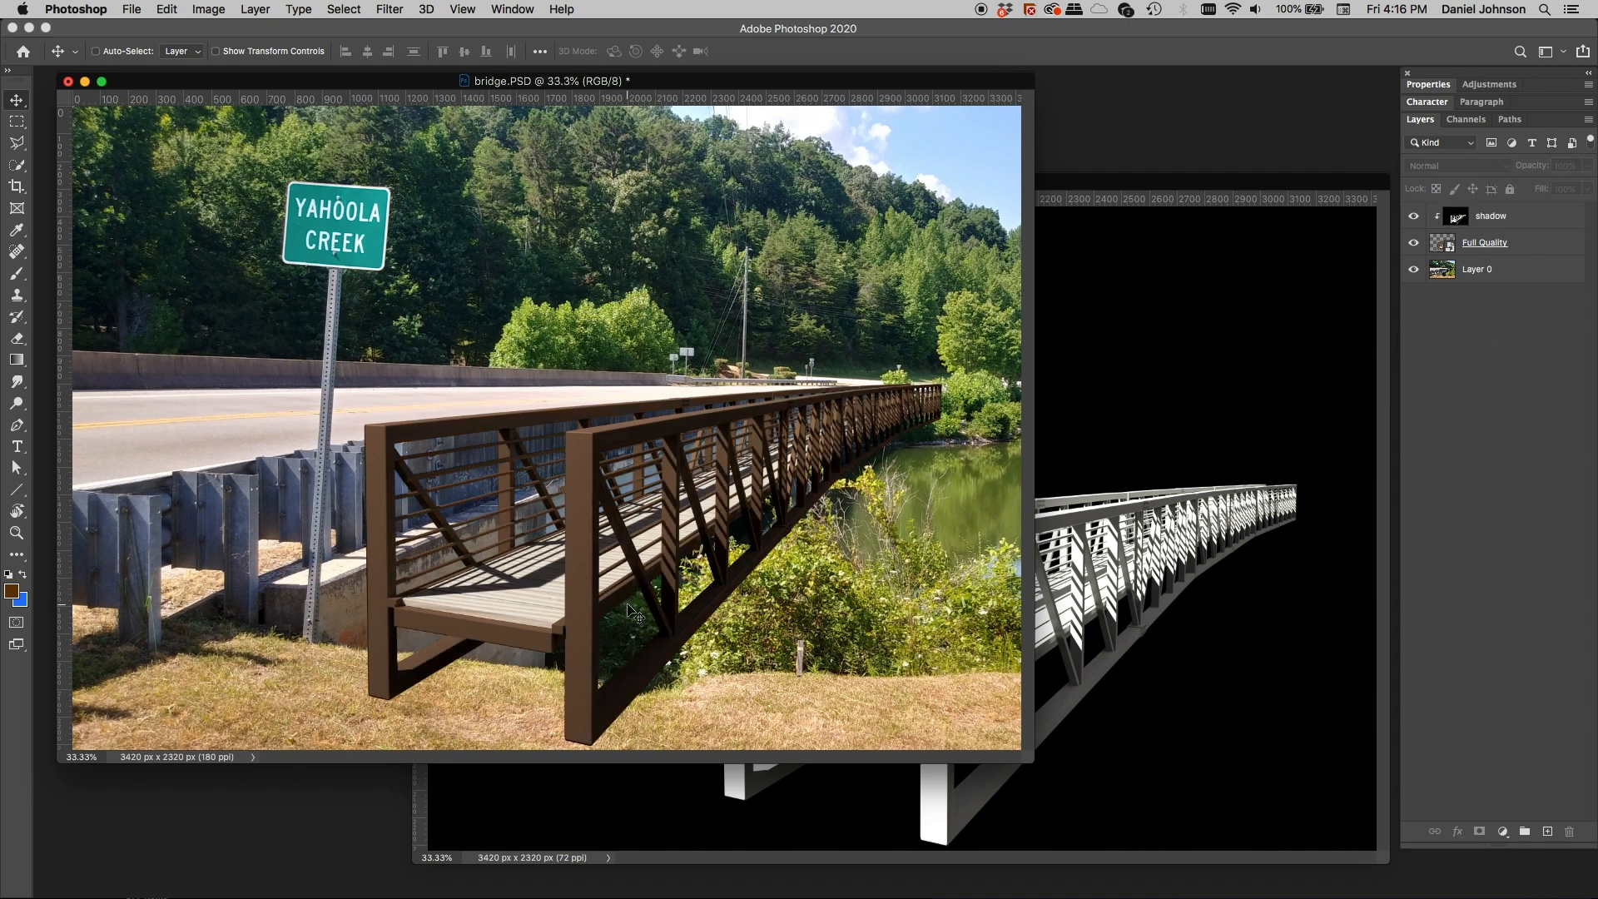
Convert the clipped shadow layer to a smart object
click(1518, 217)
right_click(1519, 217)
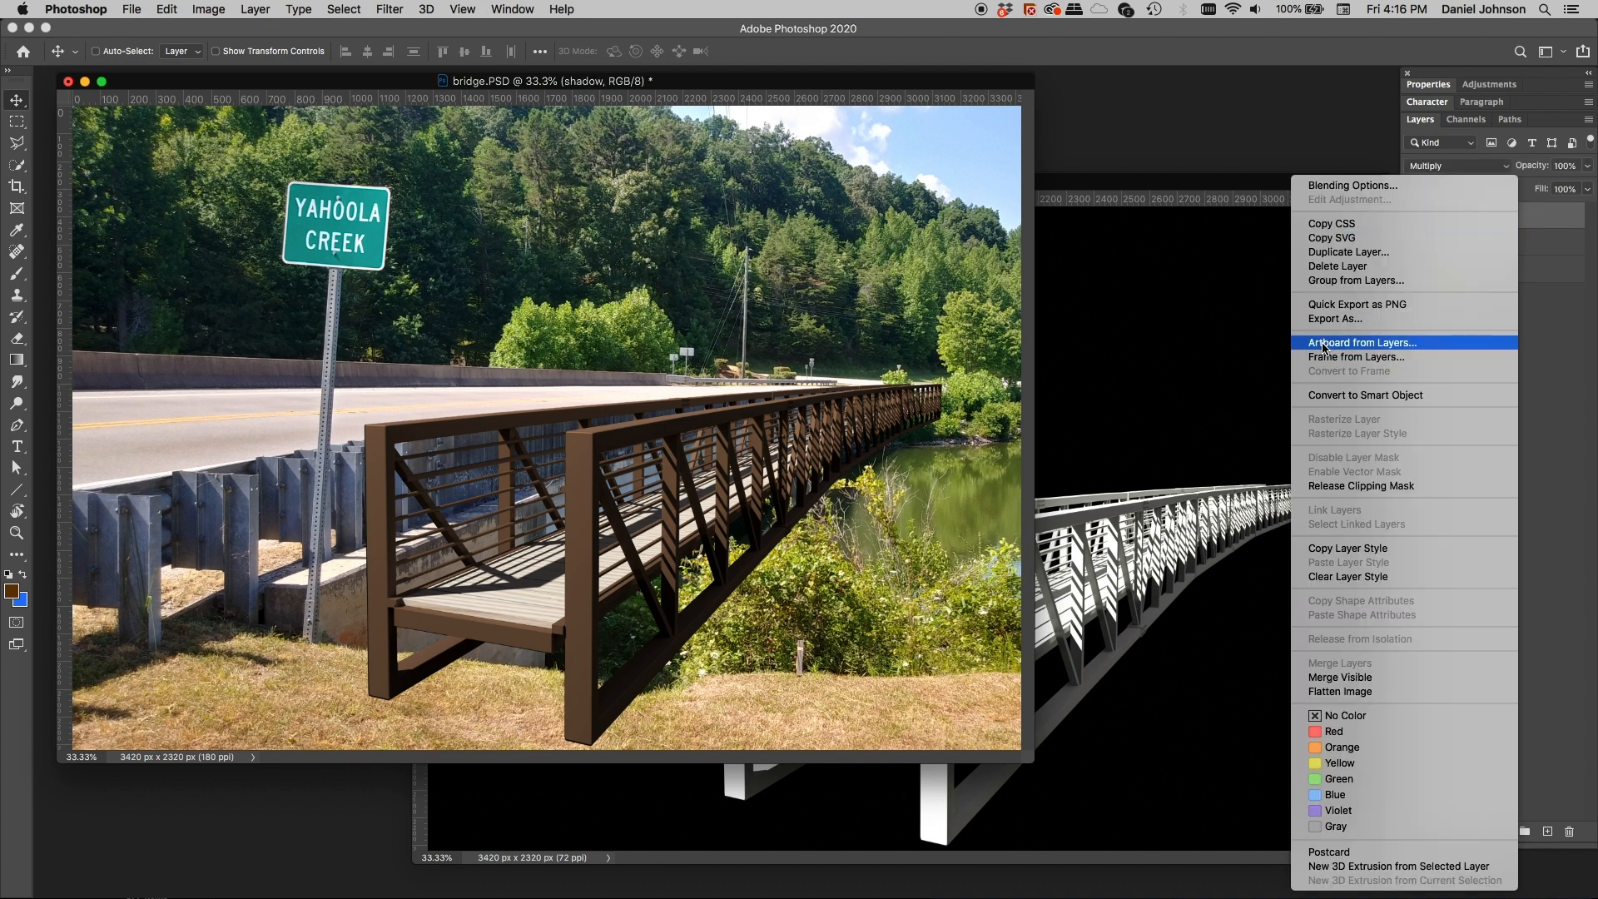
click(1323, 396)
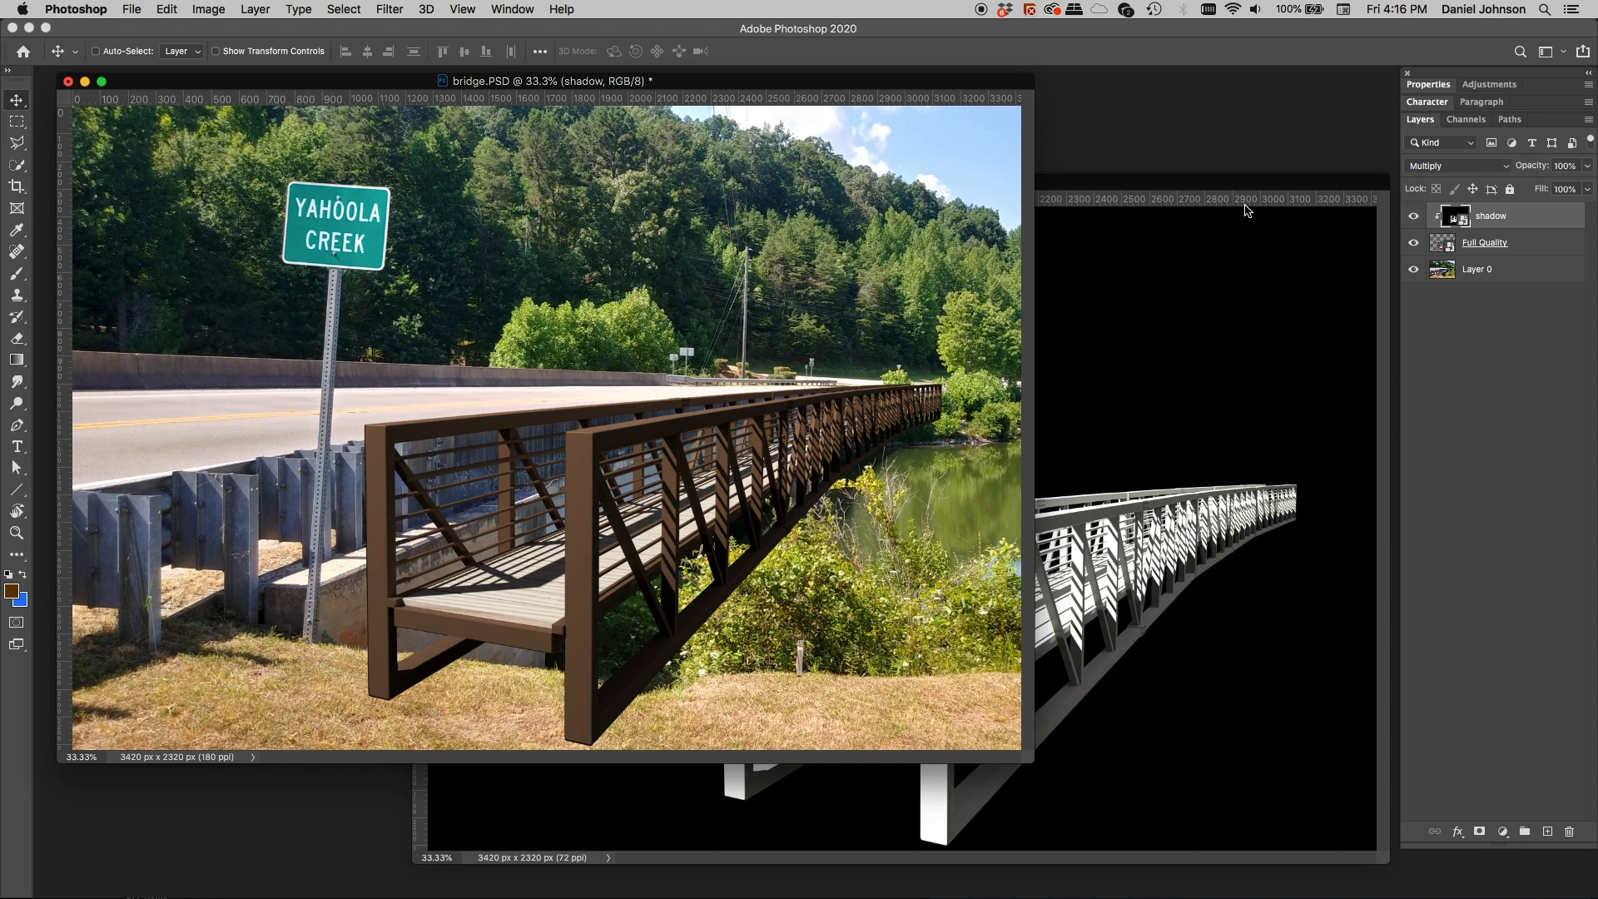
Close the multipass.PSD document, leaving only the bridge.PSD composite open
click(1189, 202)
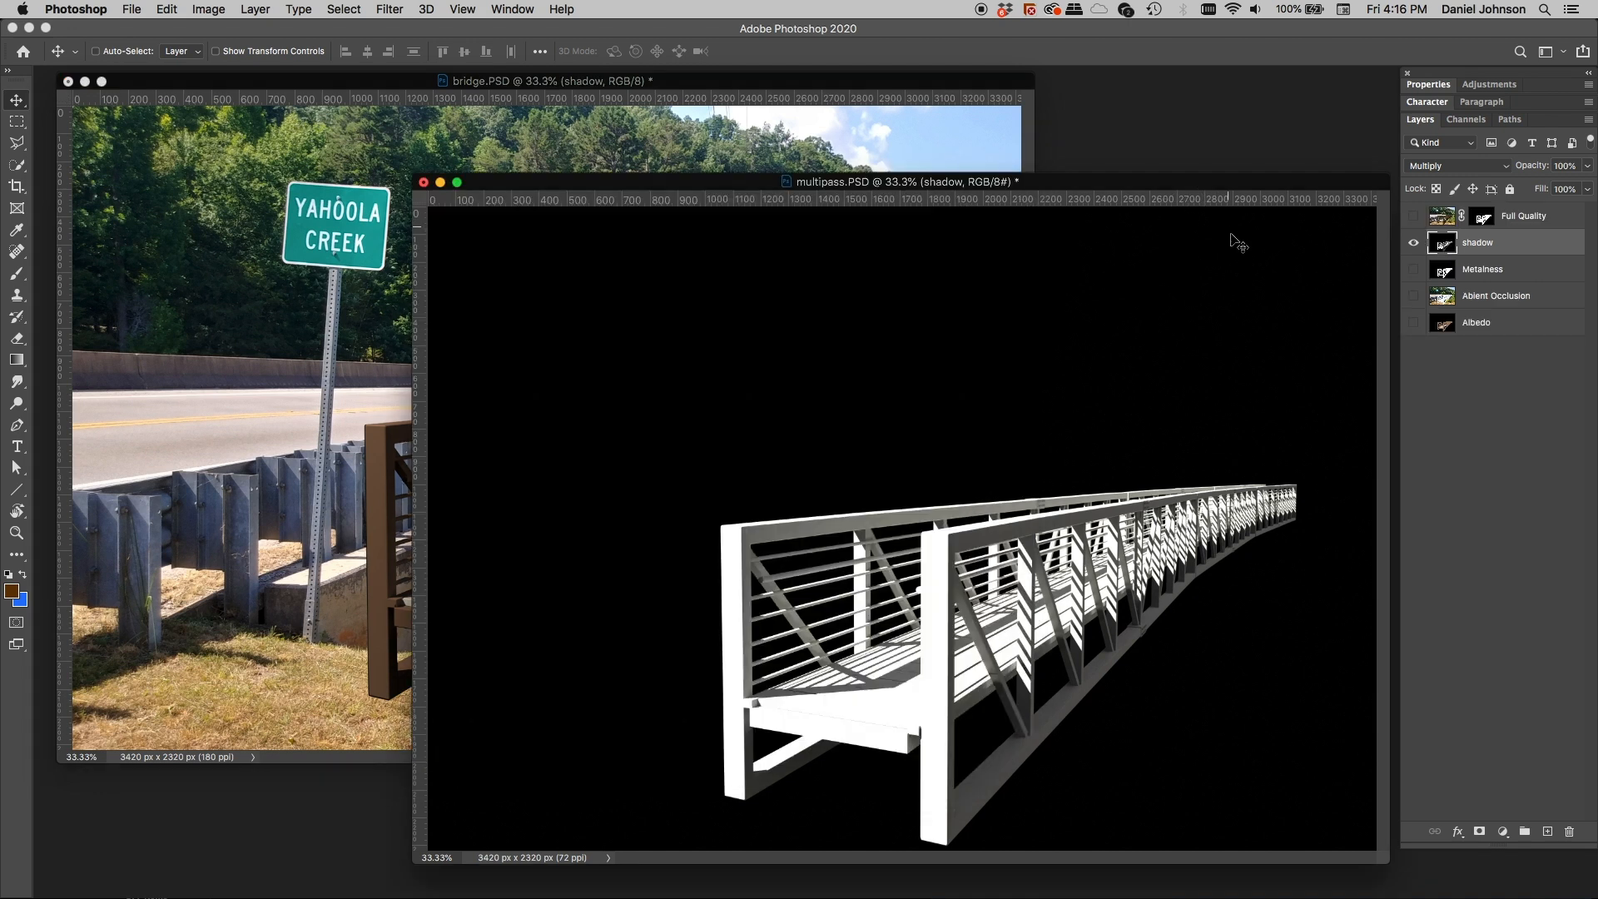
drag(1249, 188, 1182, 136)
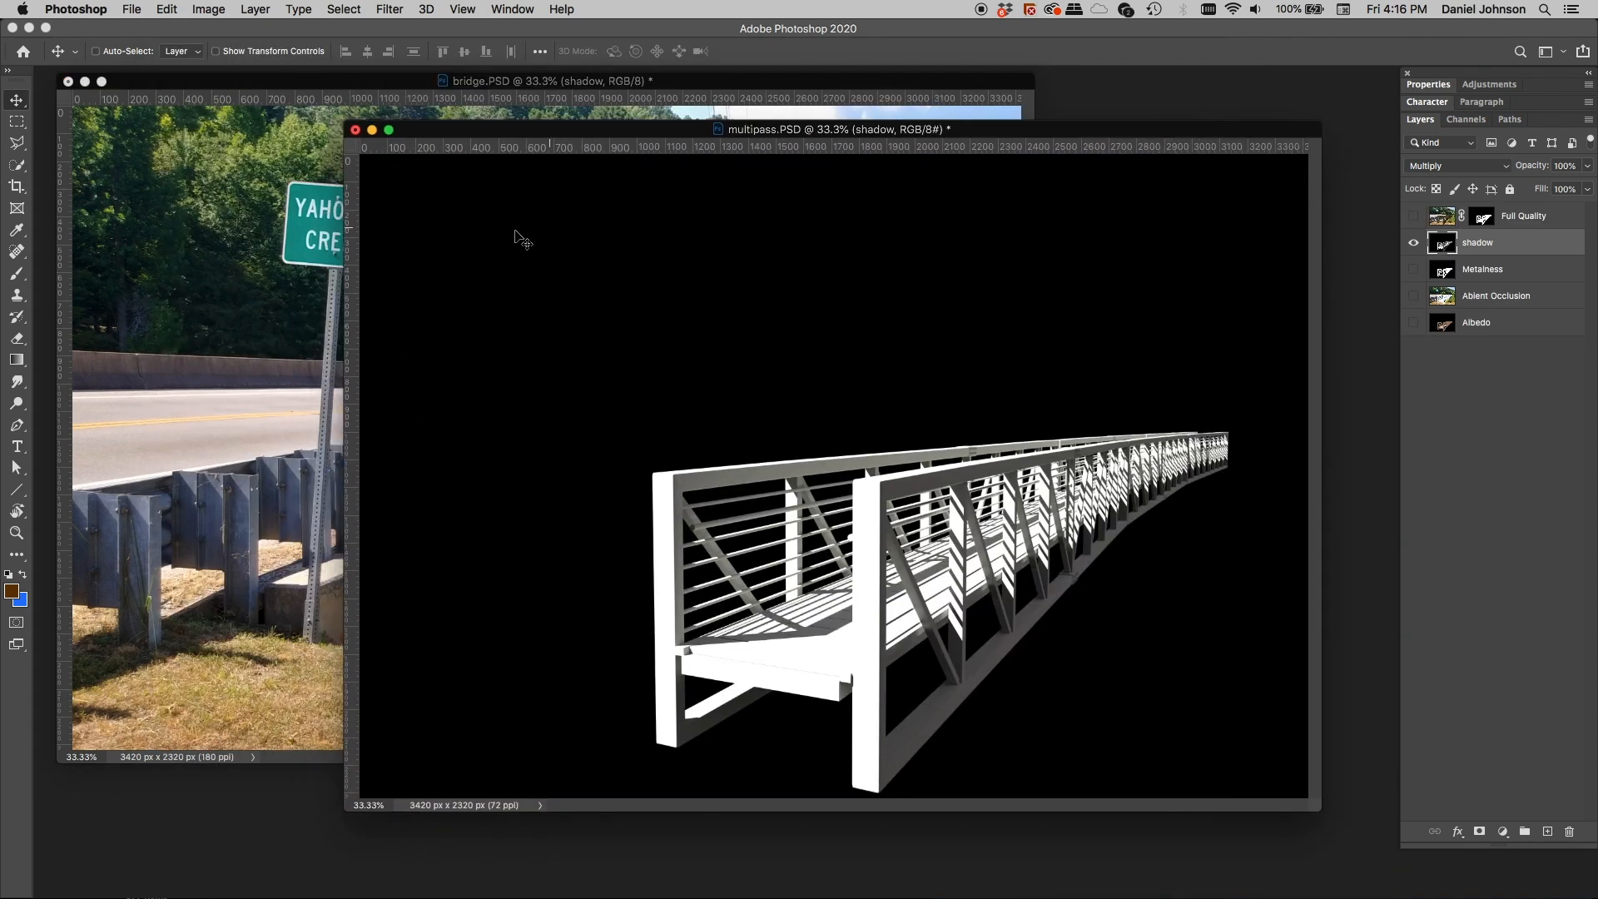
click(356, 131)
click(736, 313)
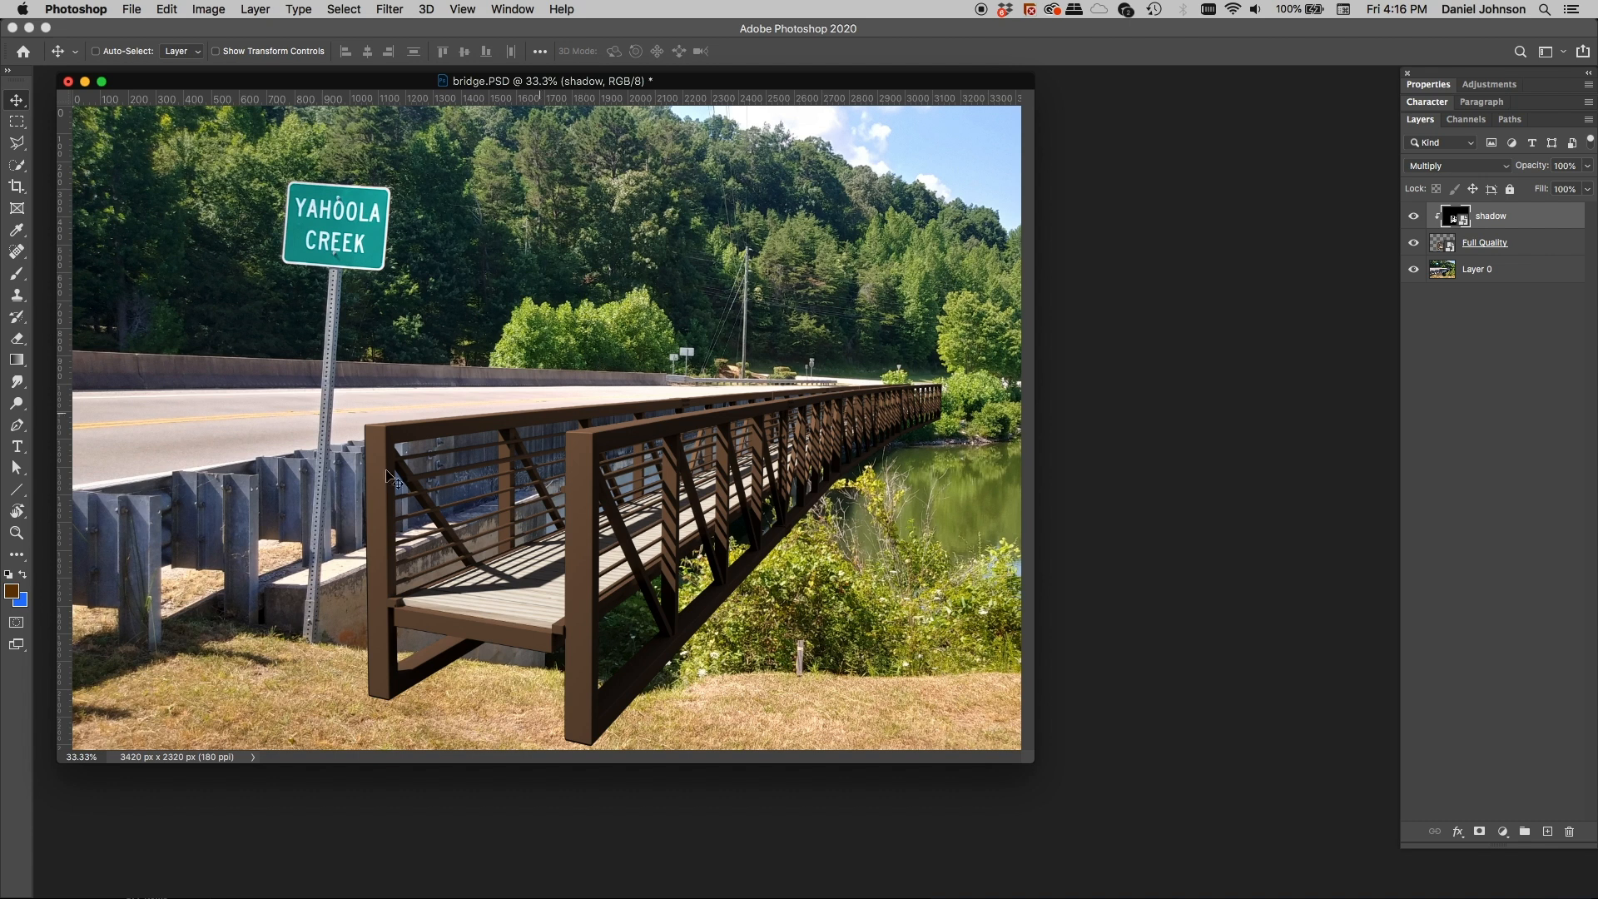
Save the composite as bridge.PSD in Photoshop format with layers, in the work folder inside Personal in Progress
click(132, 10)
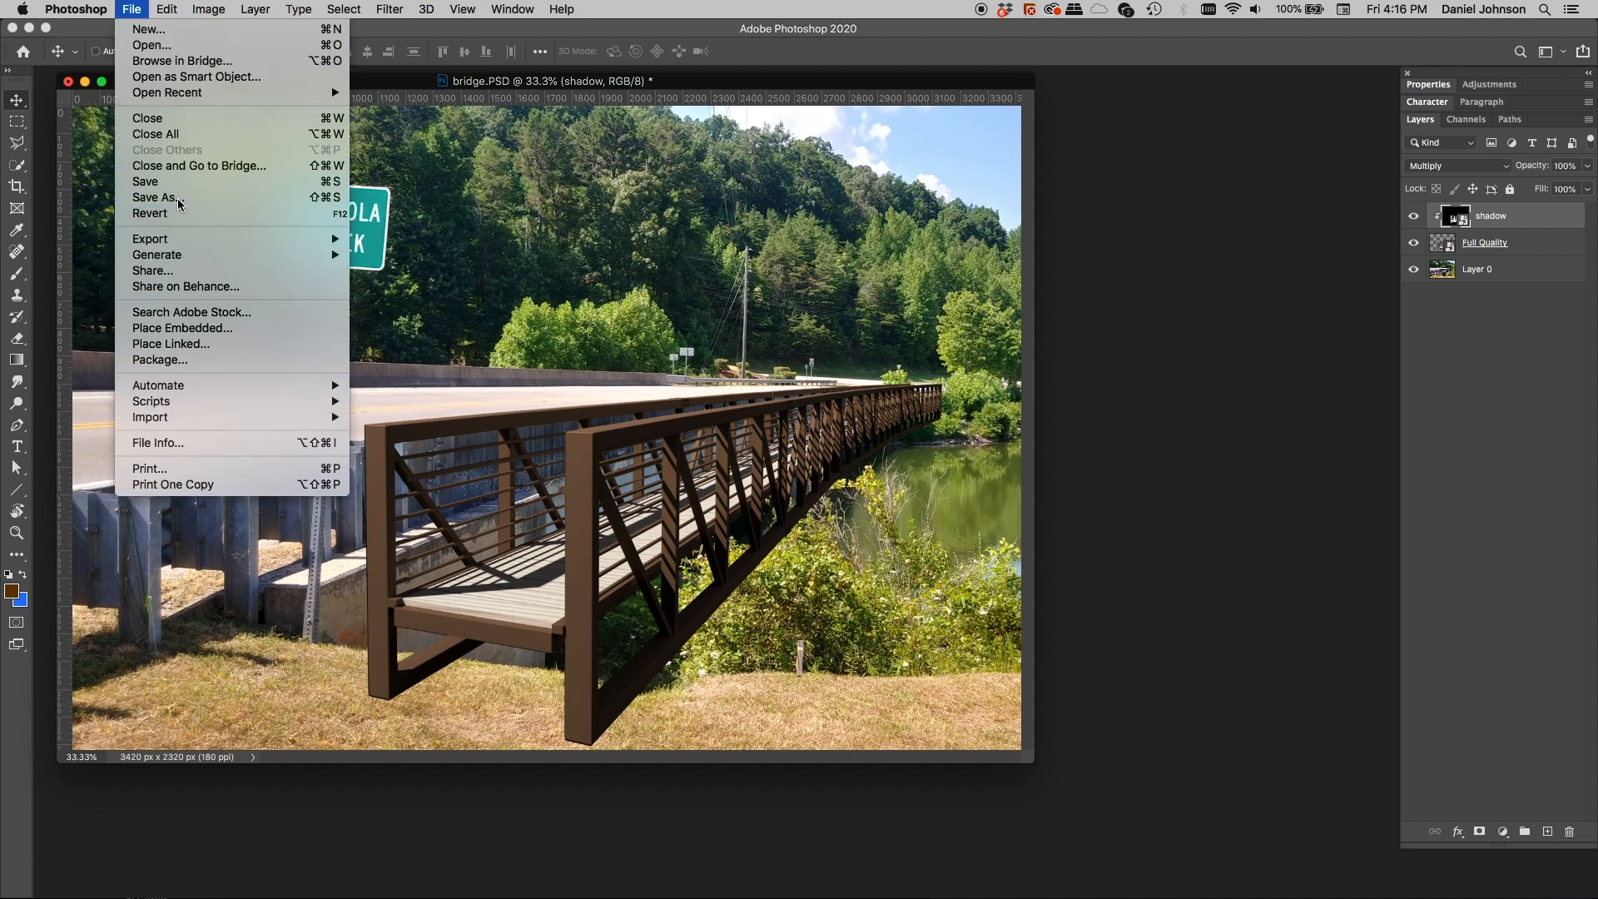
click(155, 197)
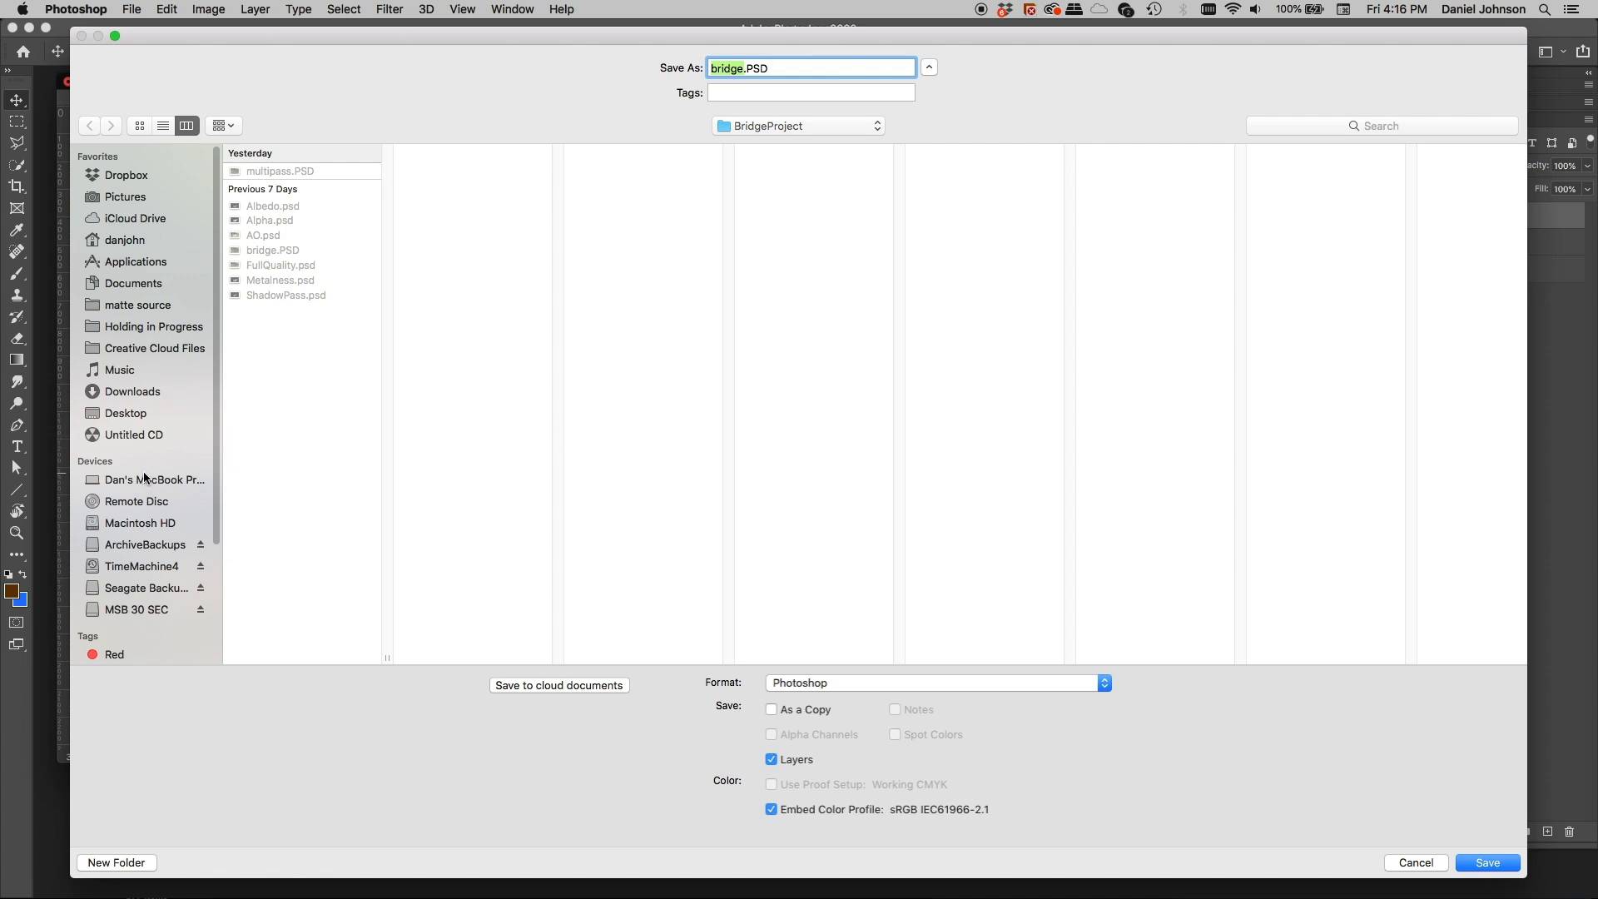
click(138, 418)
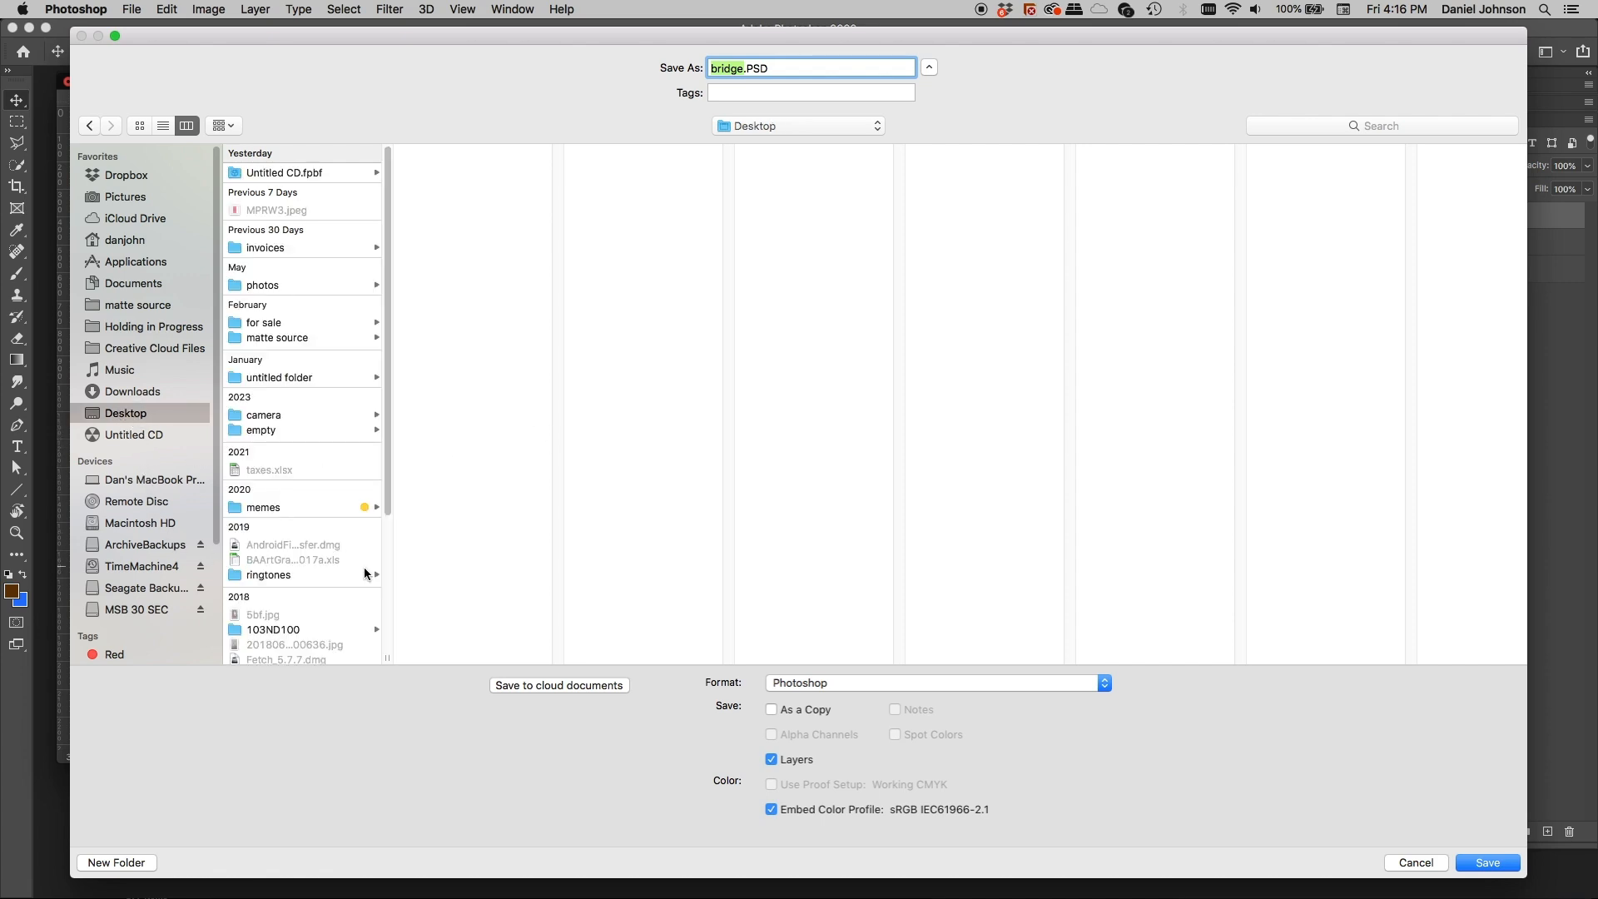
click(228, 129)
click(241, 147)
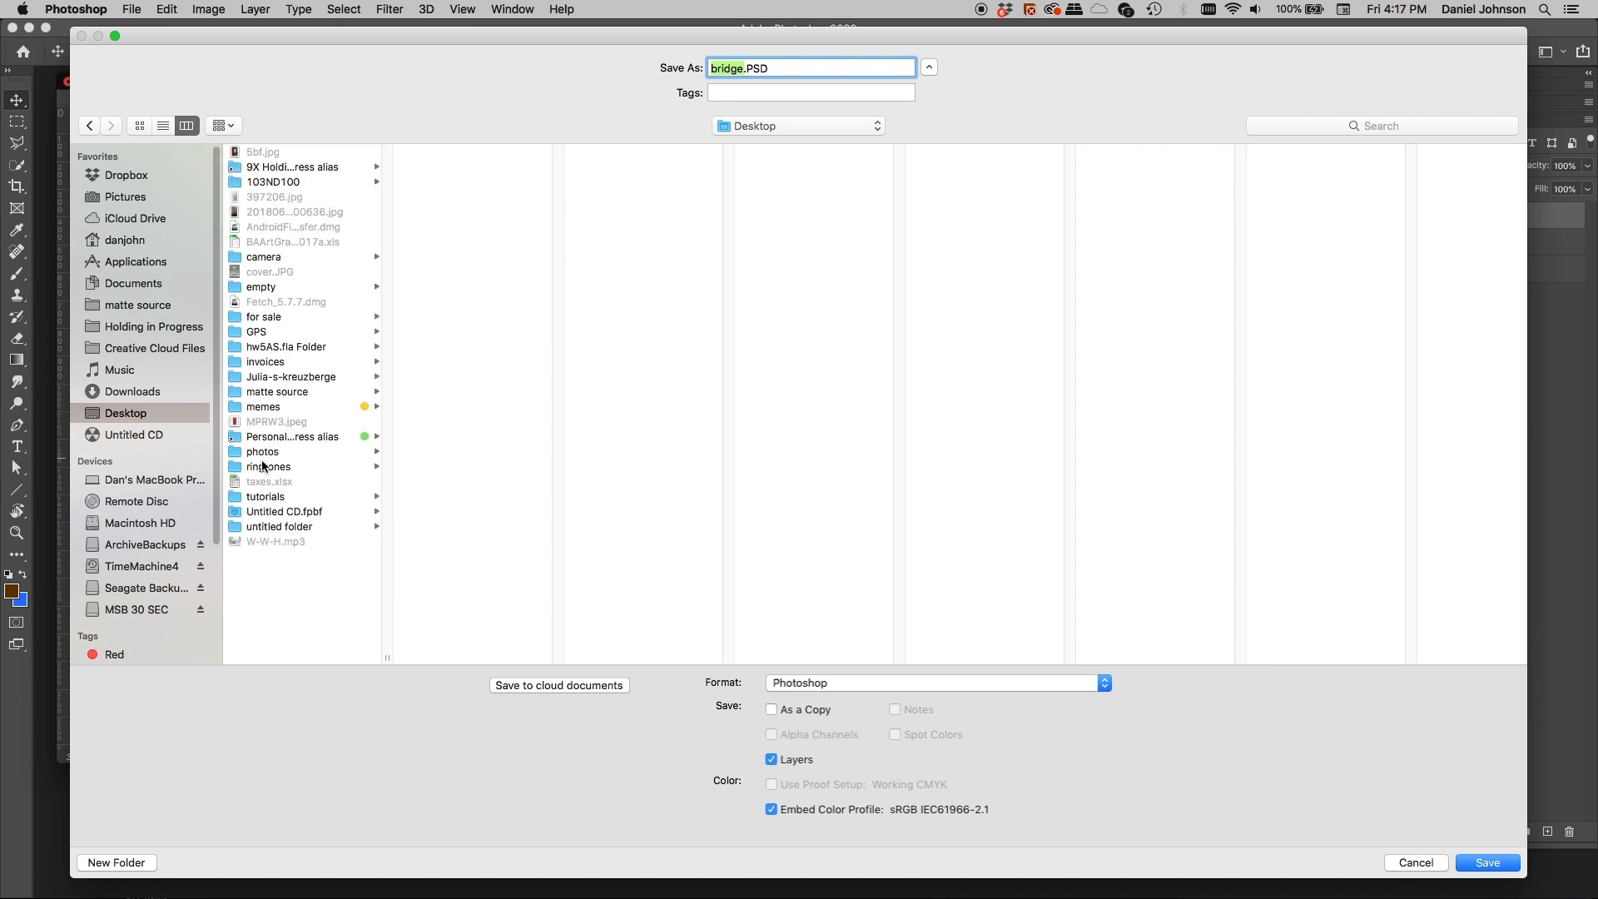
click(285, 437)
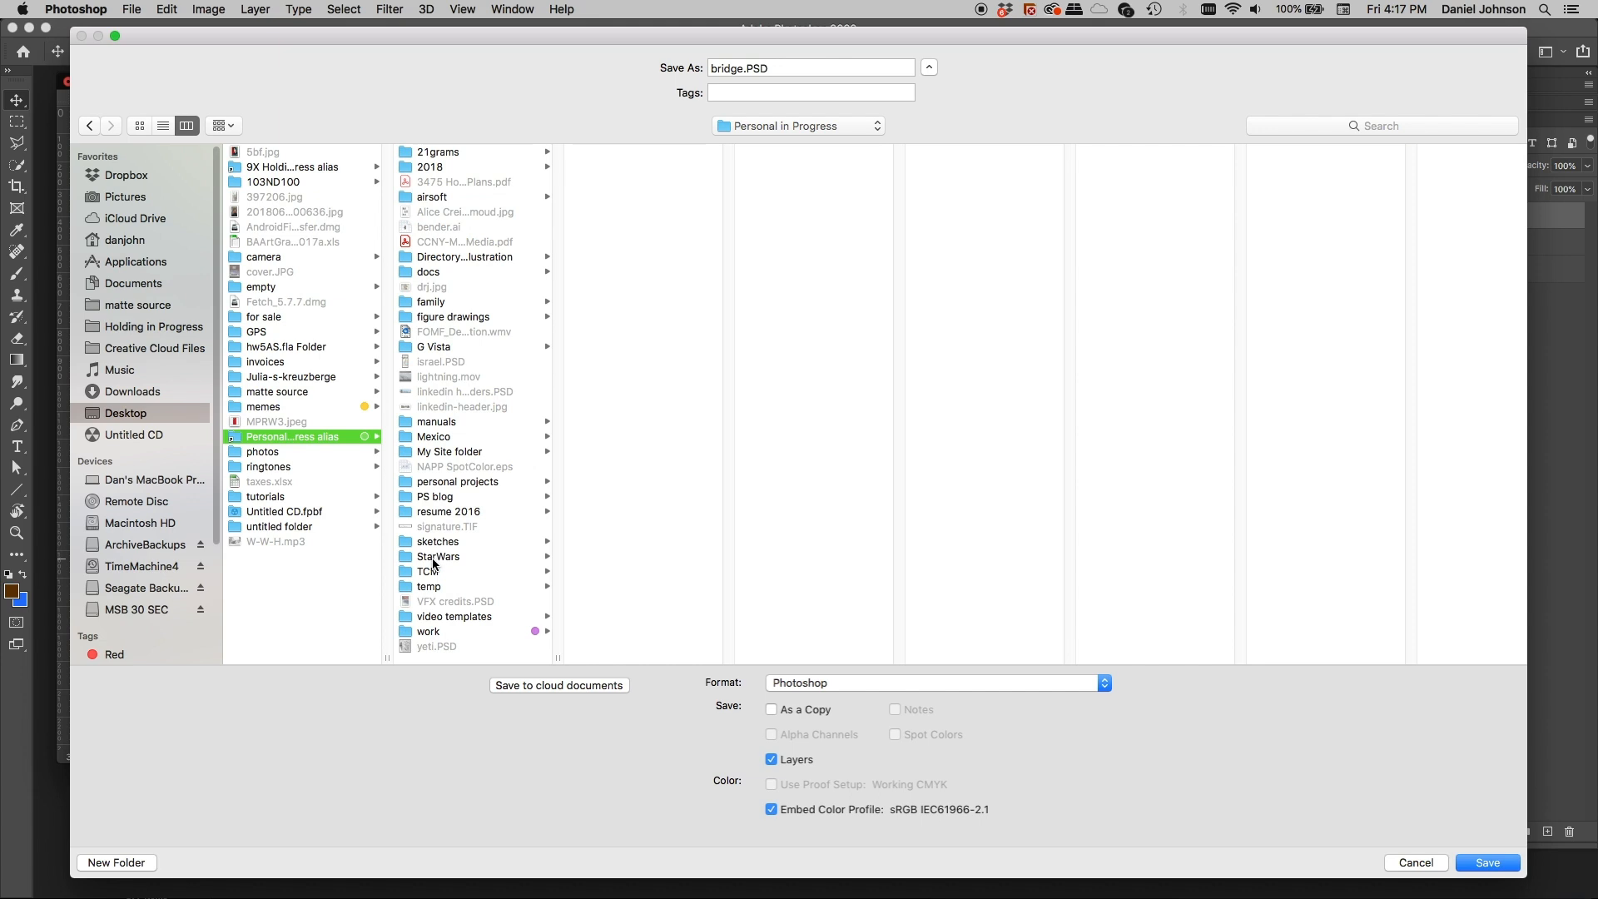
click(430, 631)
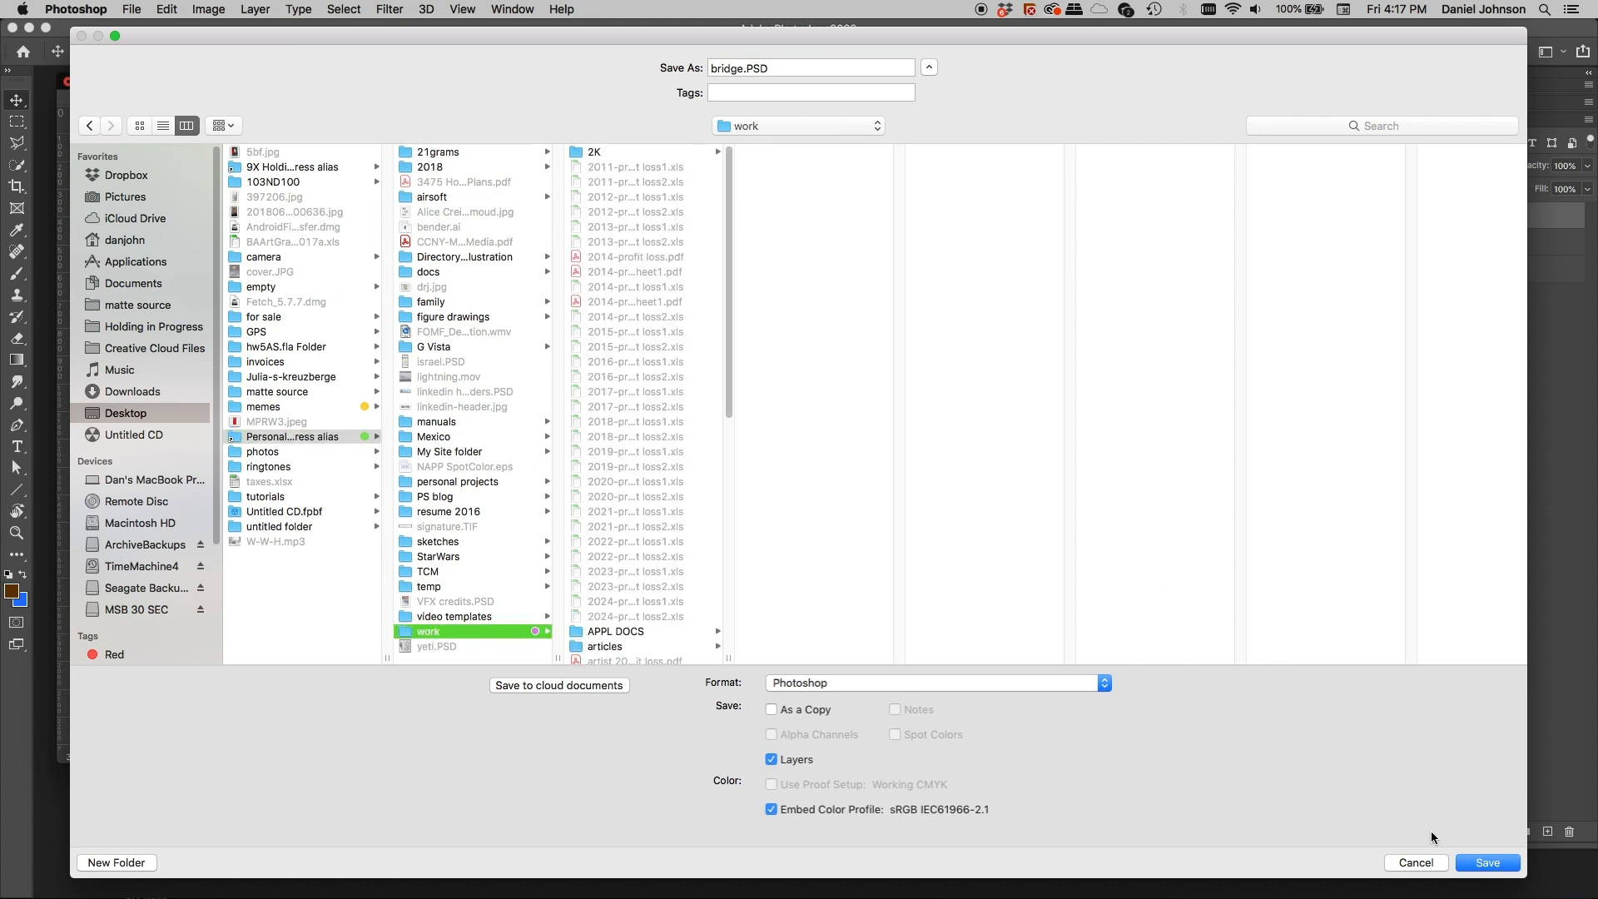
click(1467, 863)
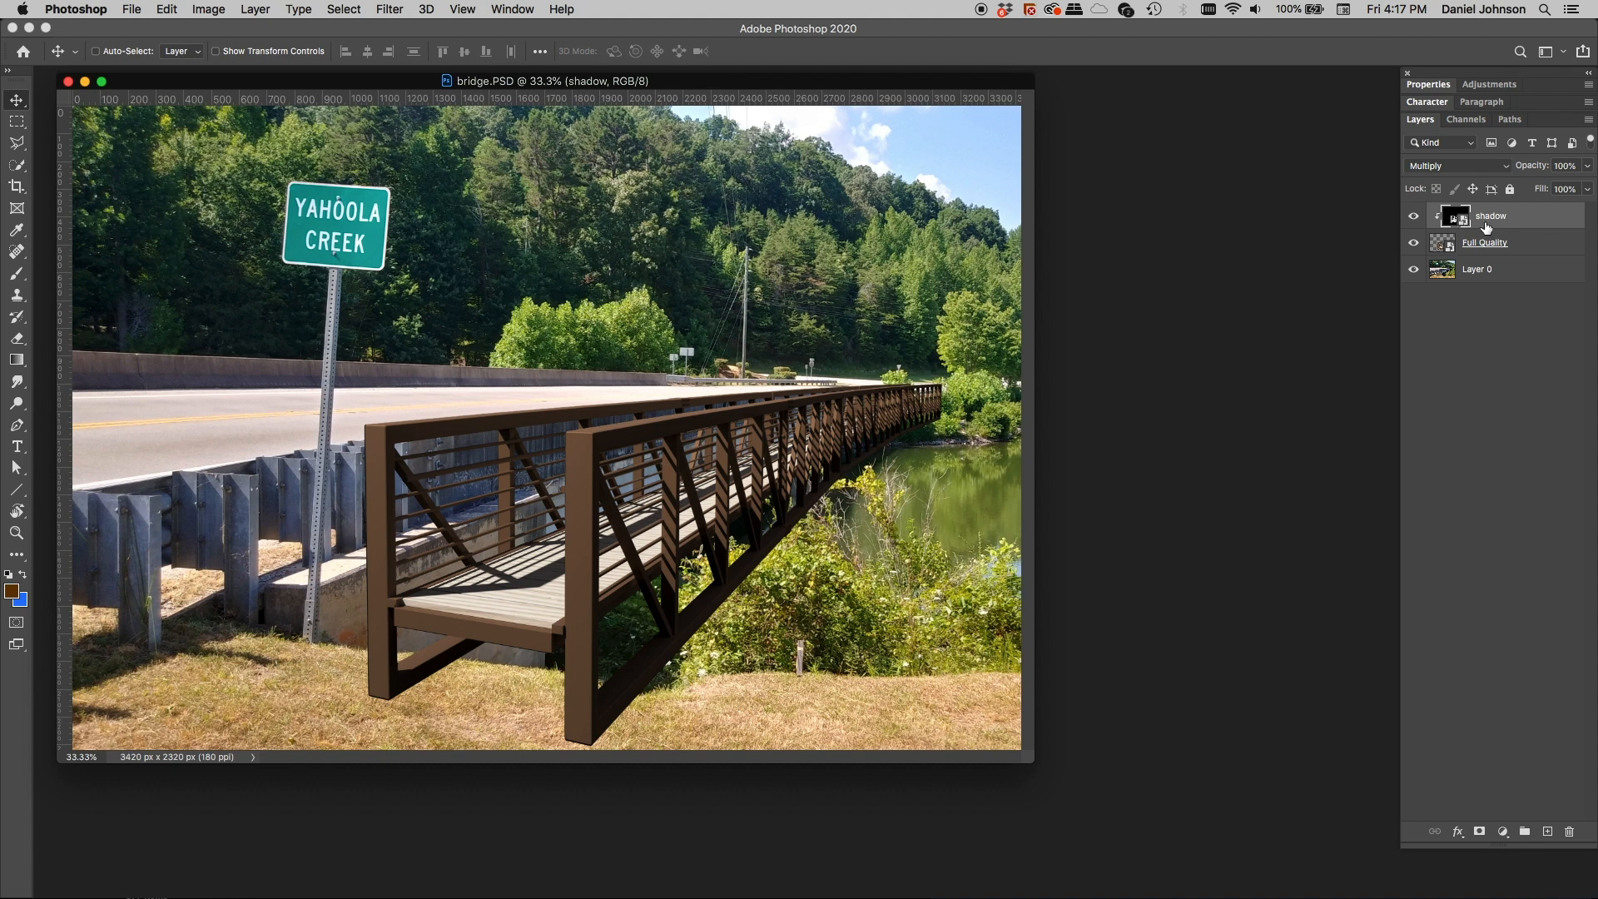
Open the embedded contents of the shadow smart object and place its window so that the bridge.PSD composite can be seen behind it
double_click(1530, 218)
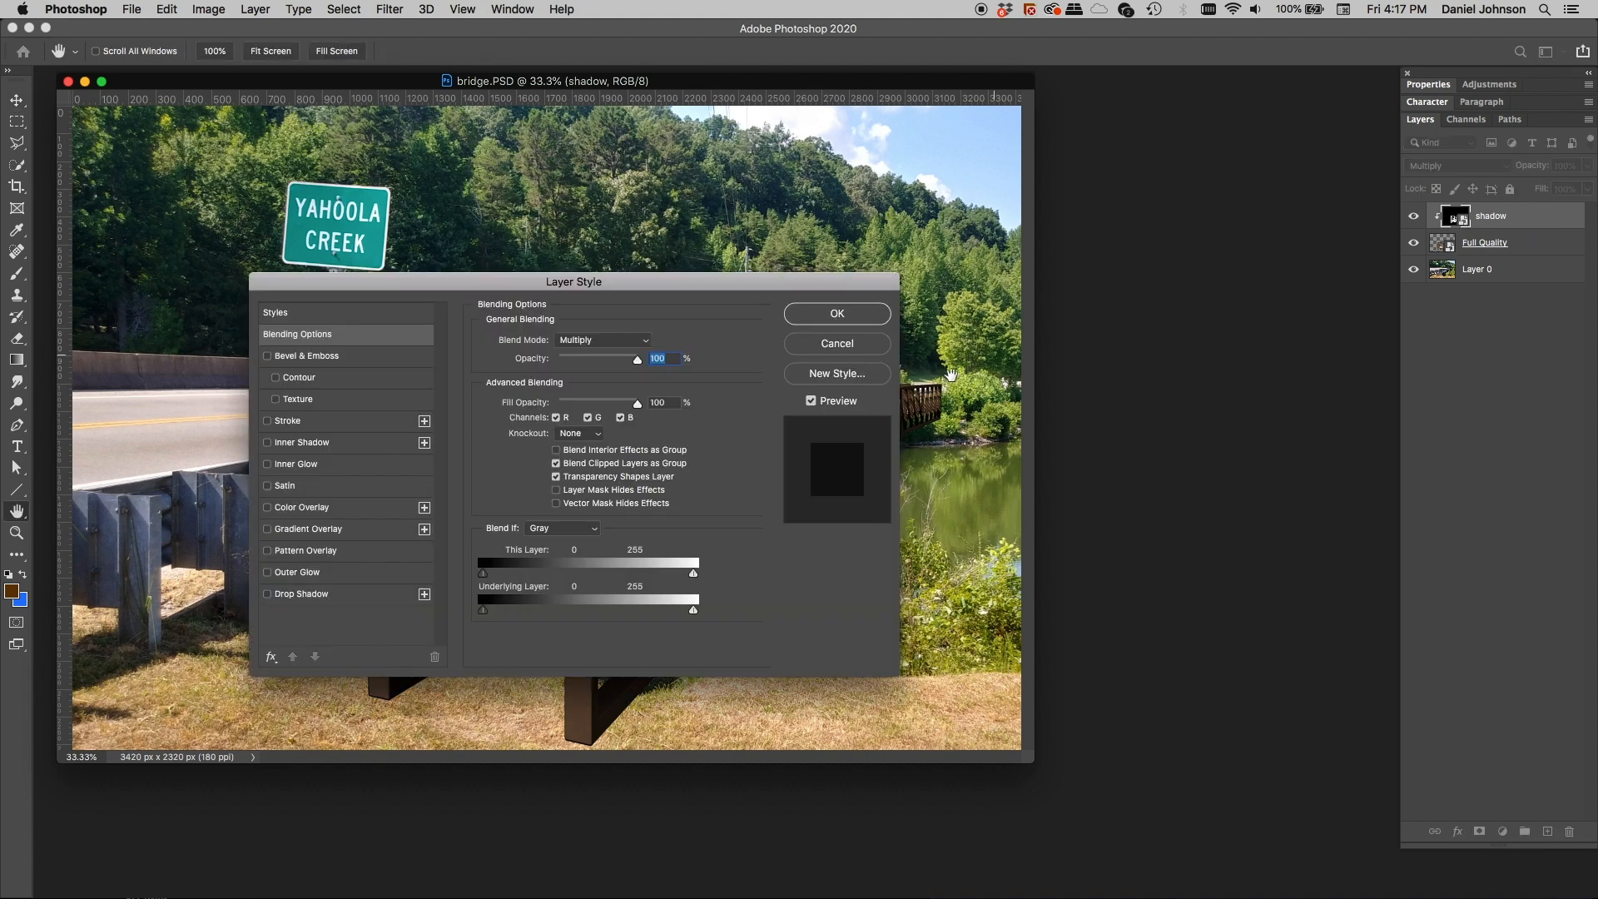
click(841, 348)
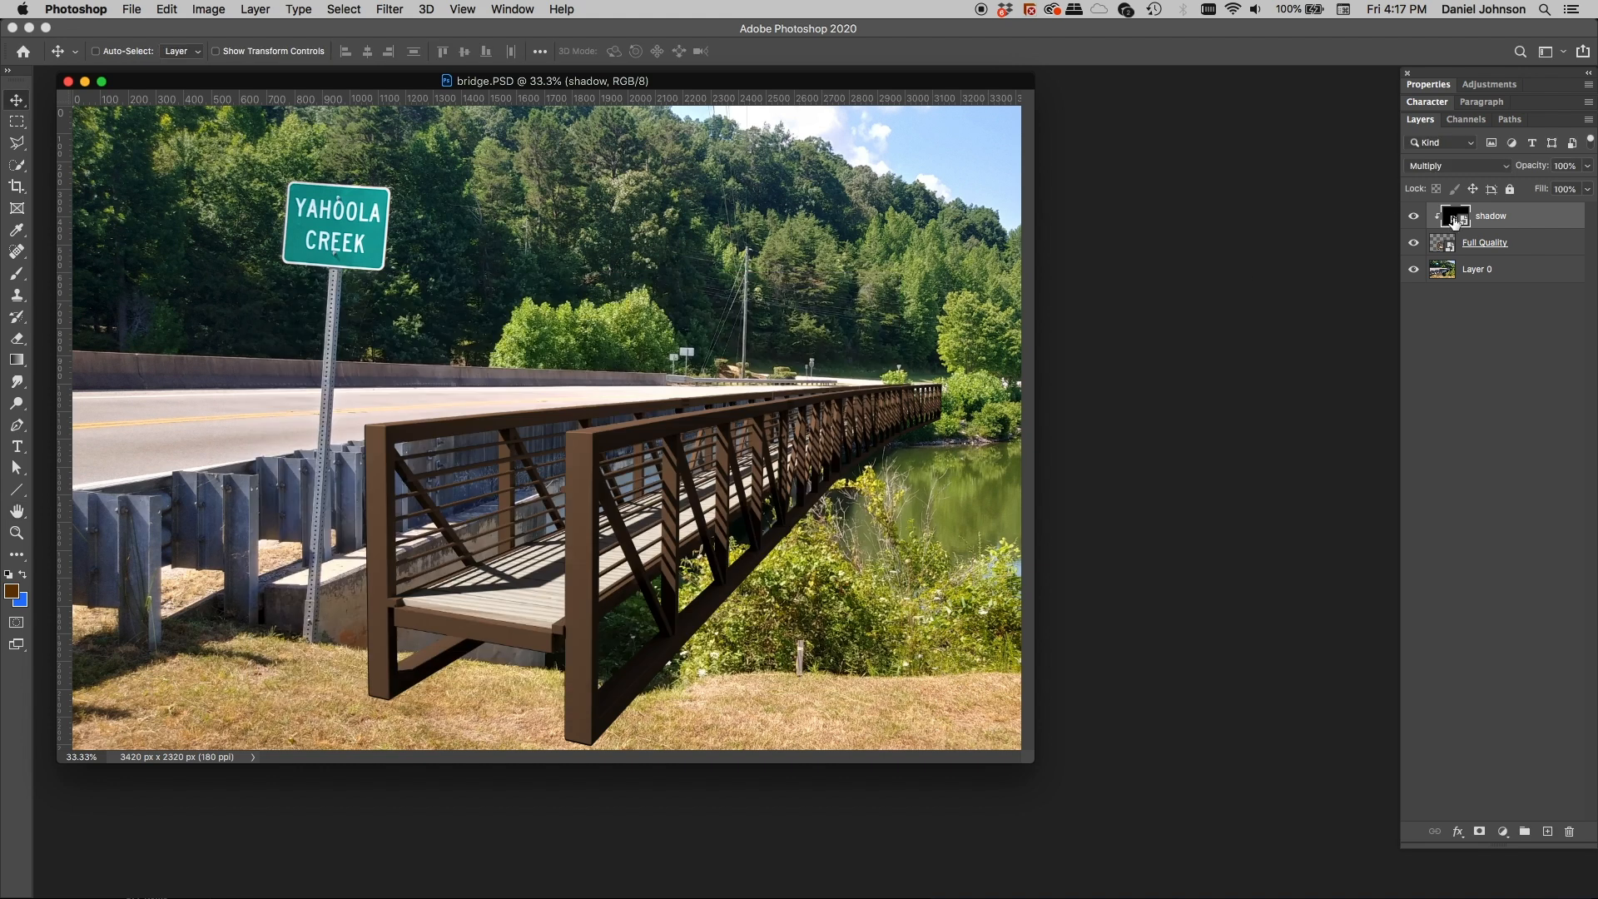
double_click(1455, 221)
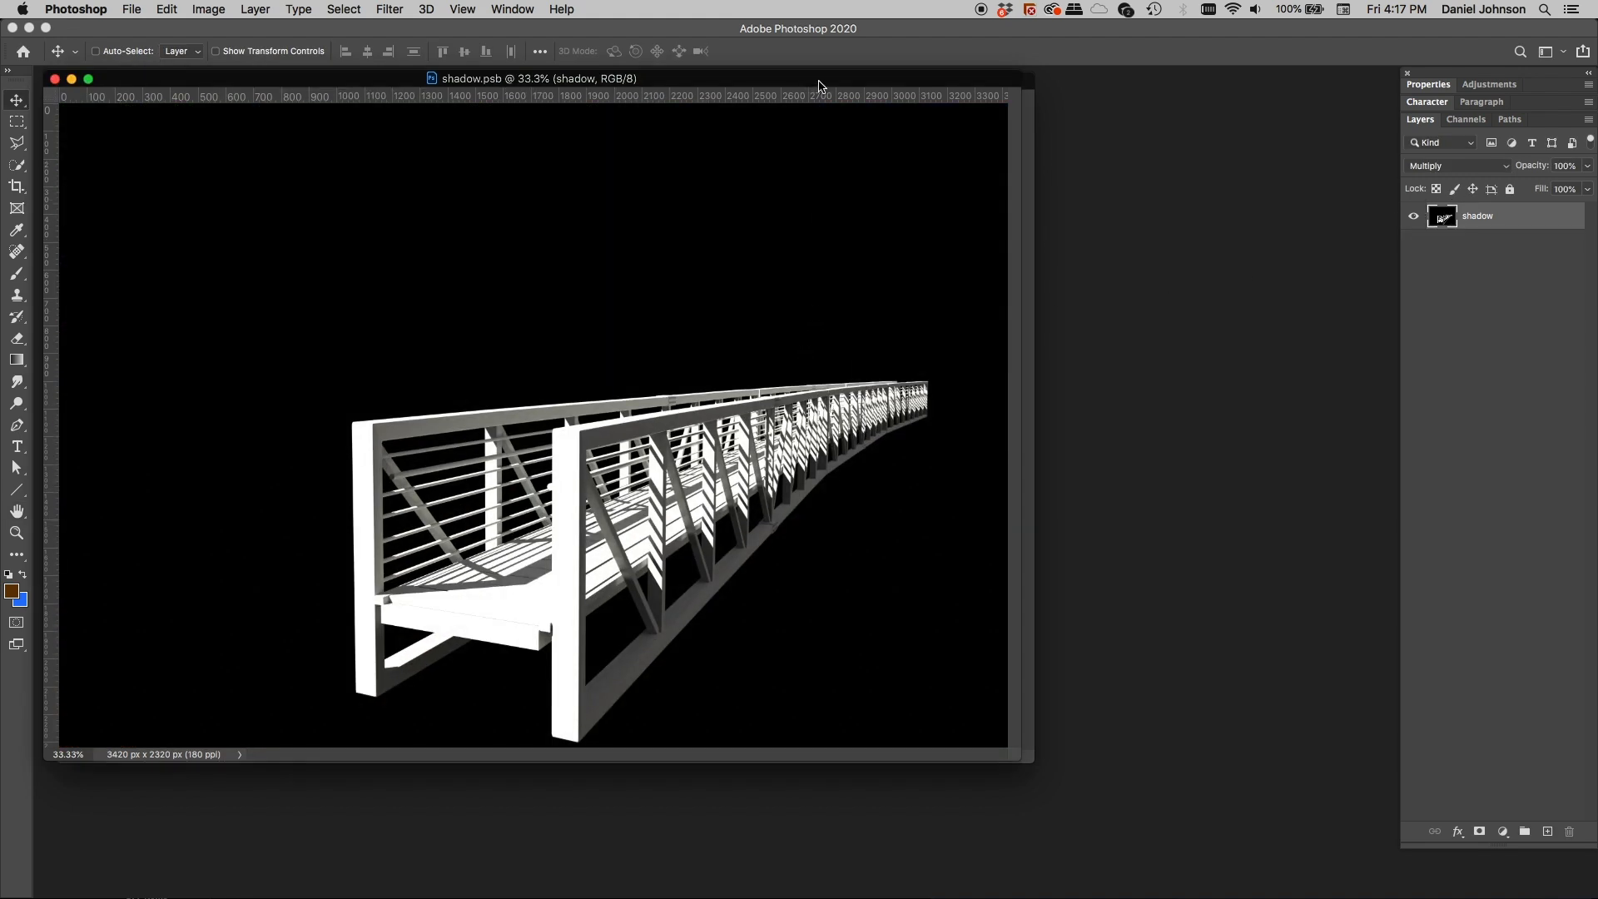
drag(819, 86, 1171, 147)
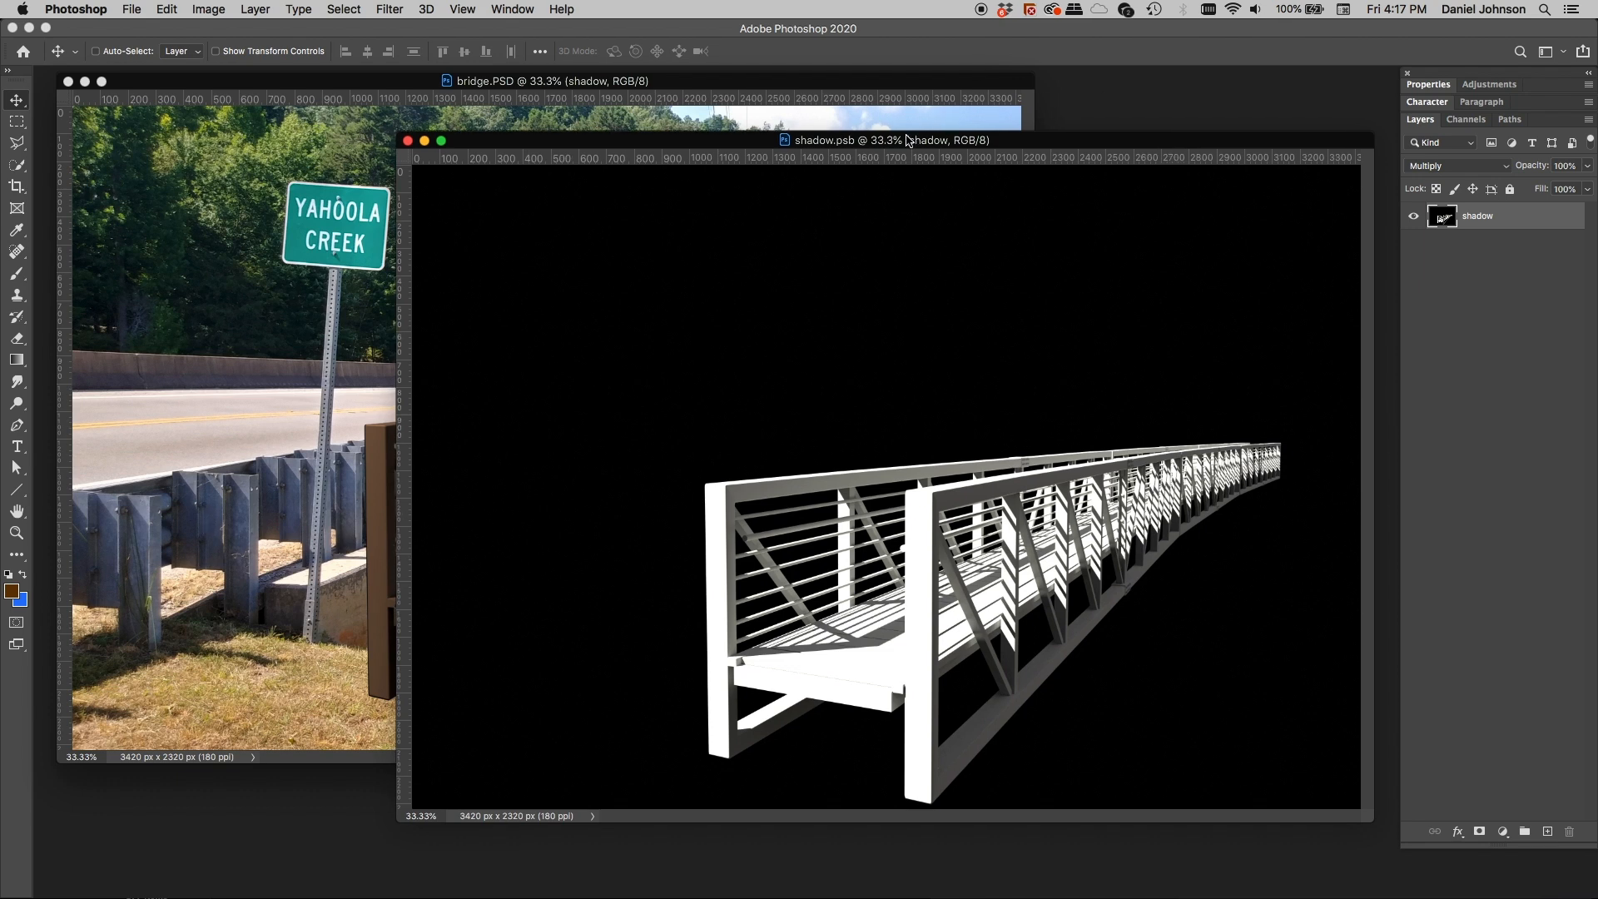
drag(986, 145, 950, 296)
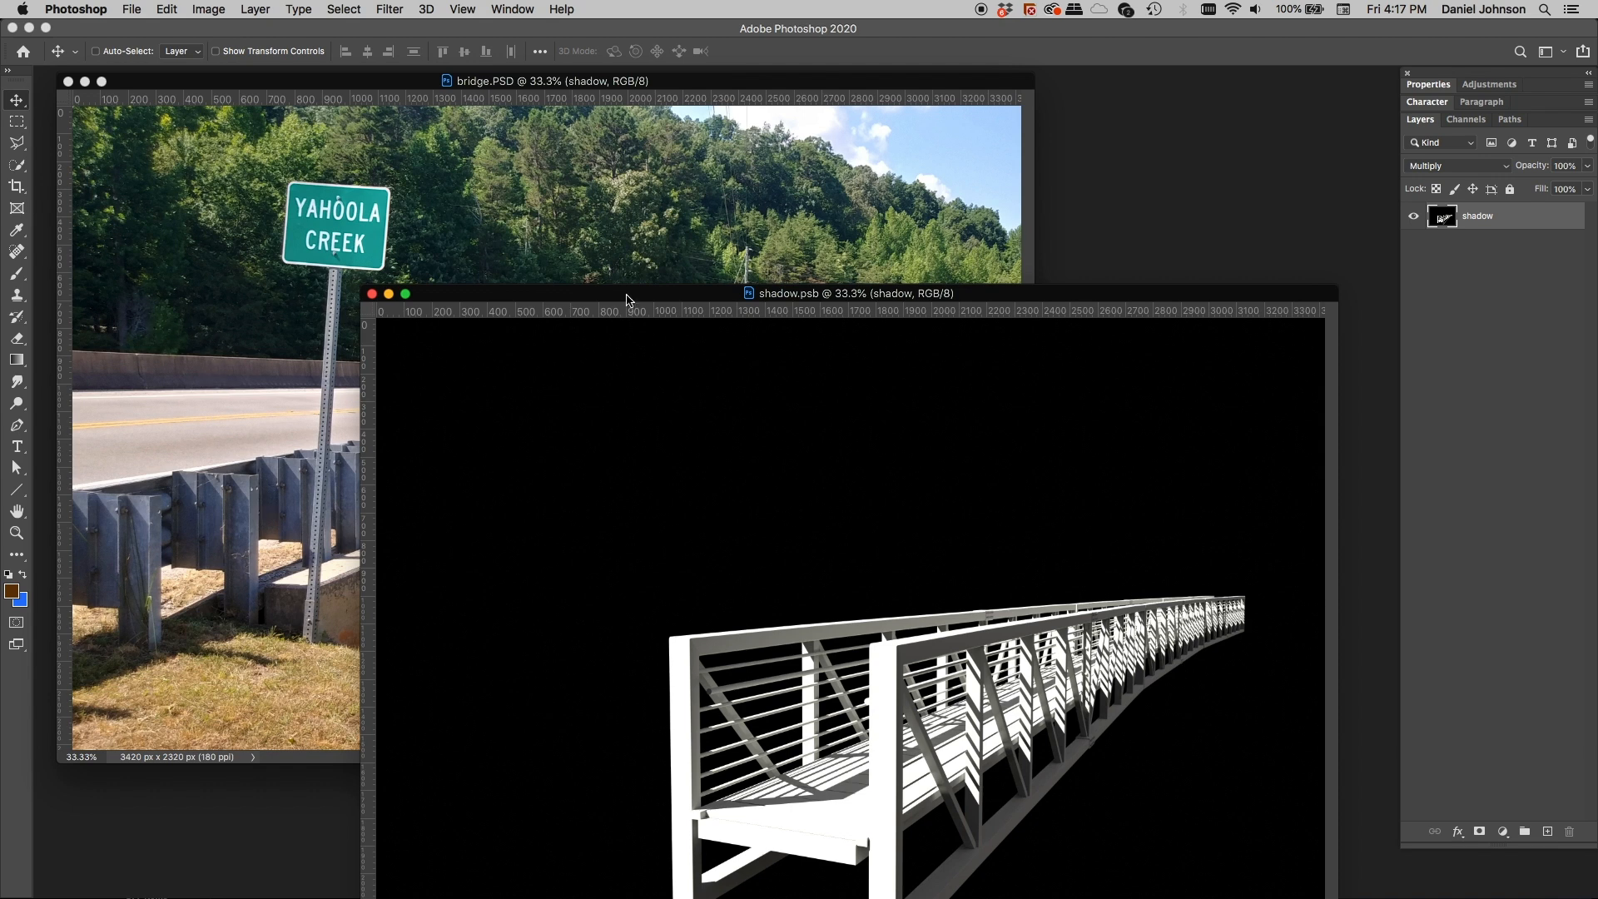
Set the foreground colour to the slate blue #414761, sampled from the shaded guardrail posts in the bridge photo
drag(627, 307, 756, 269)
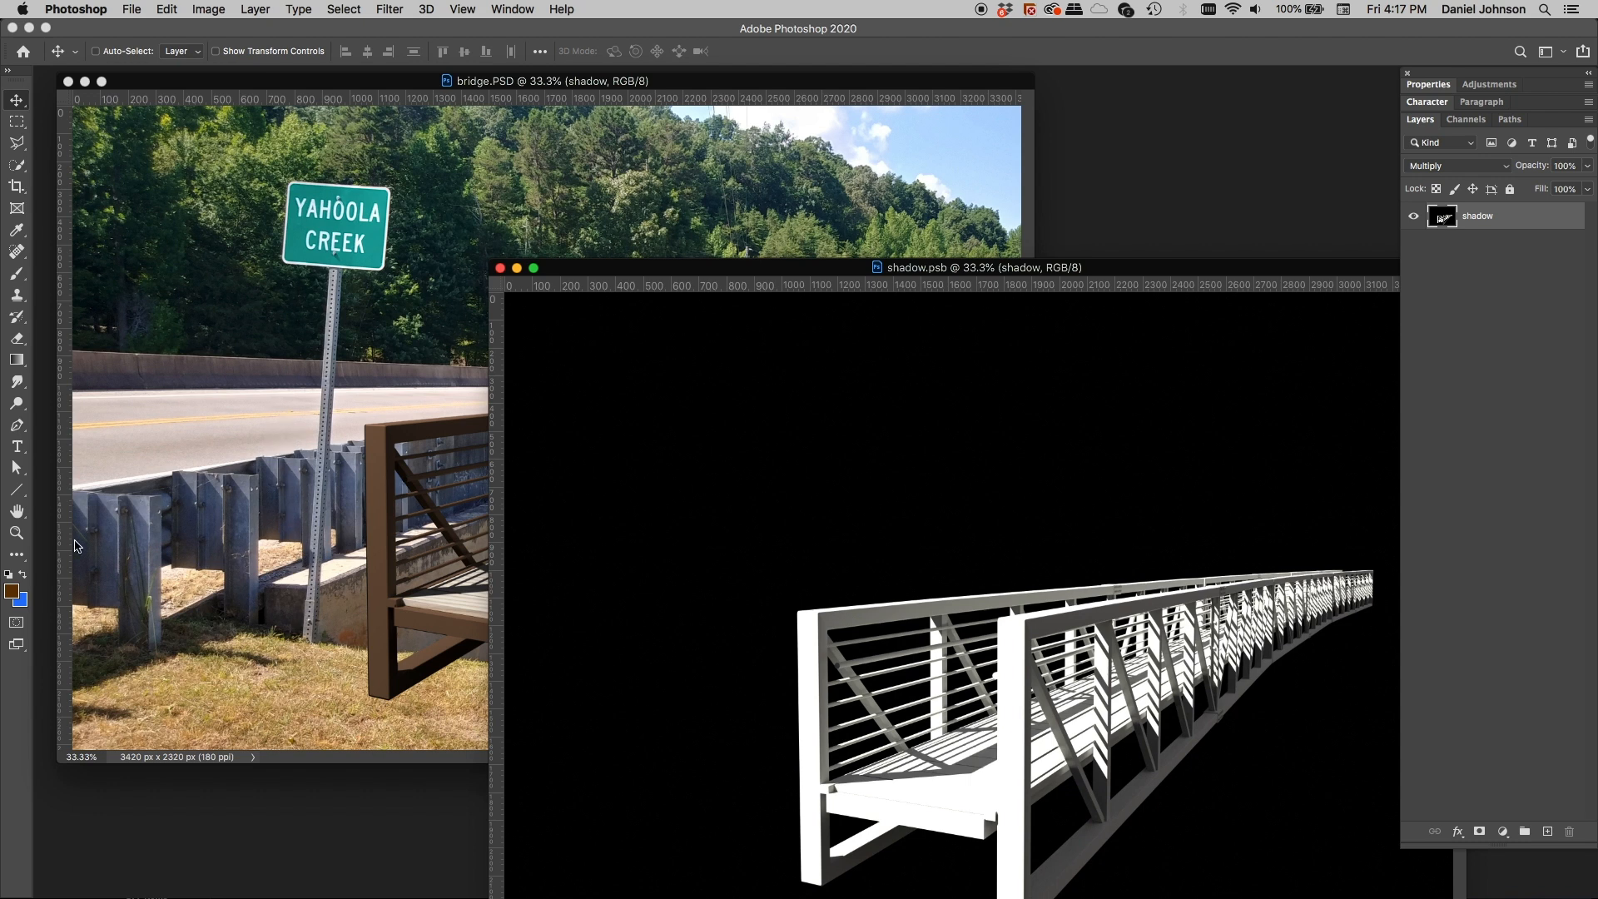
click(13, 592)
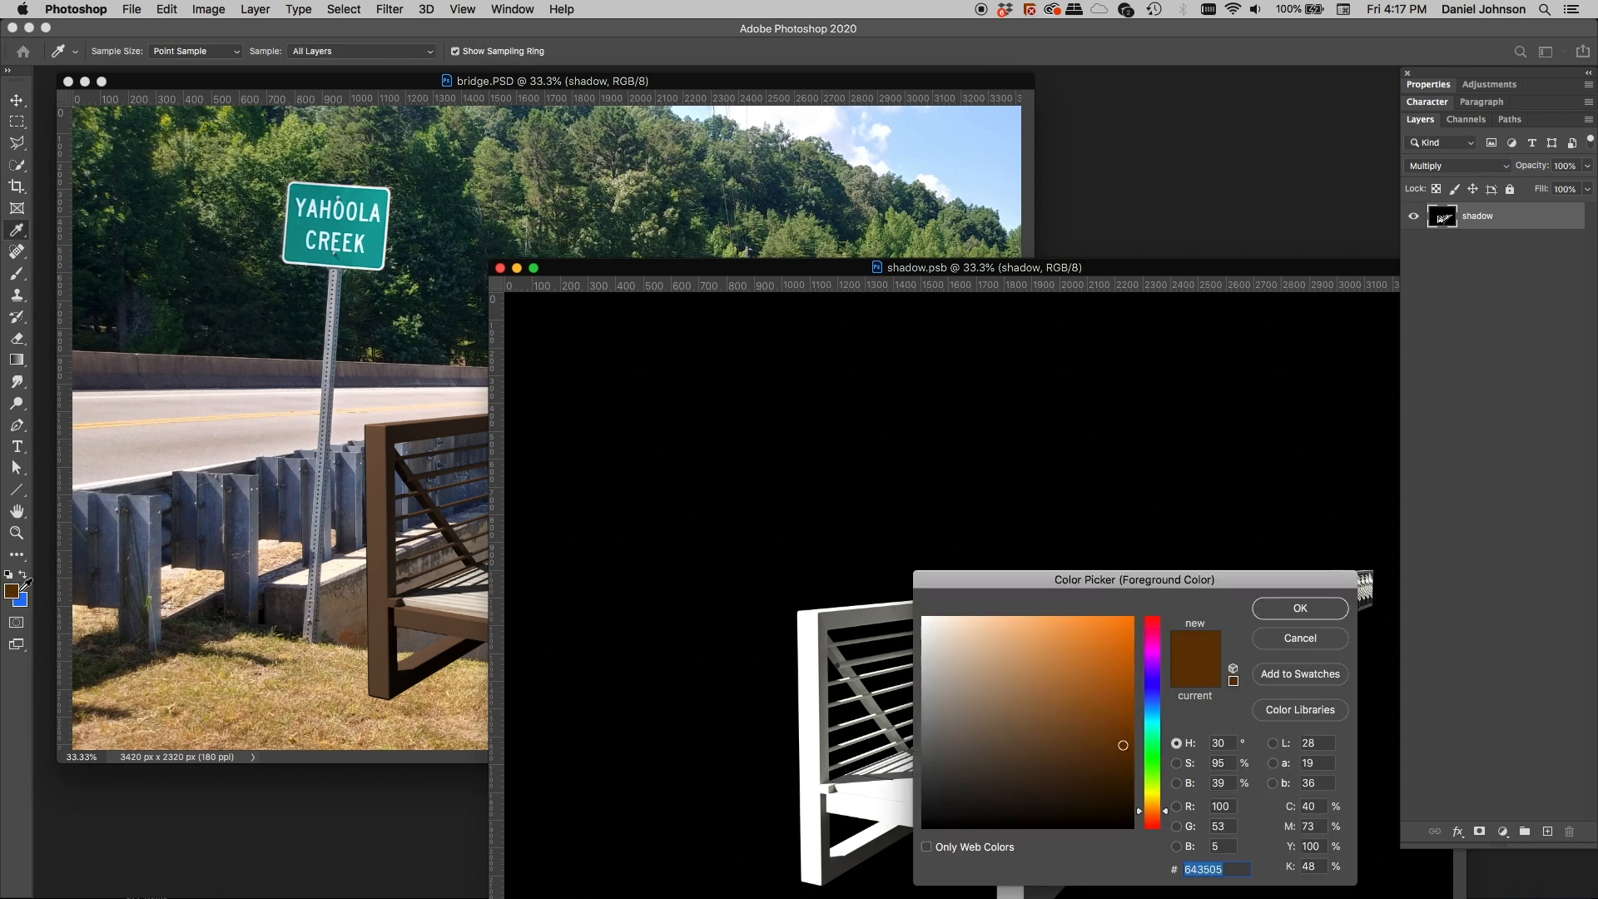
click(294, 495)
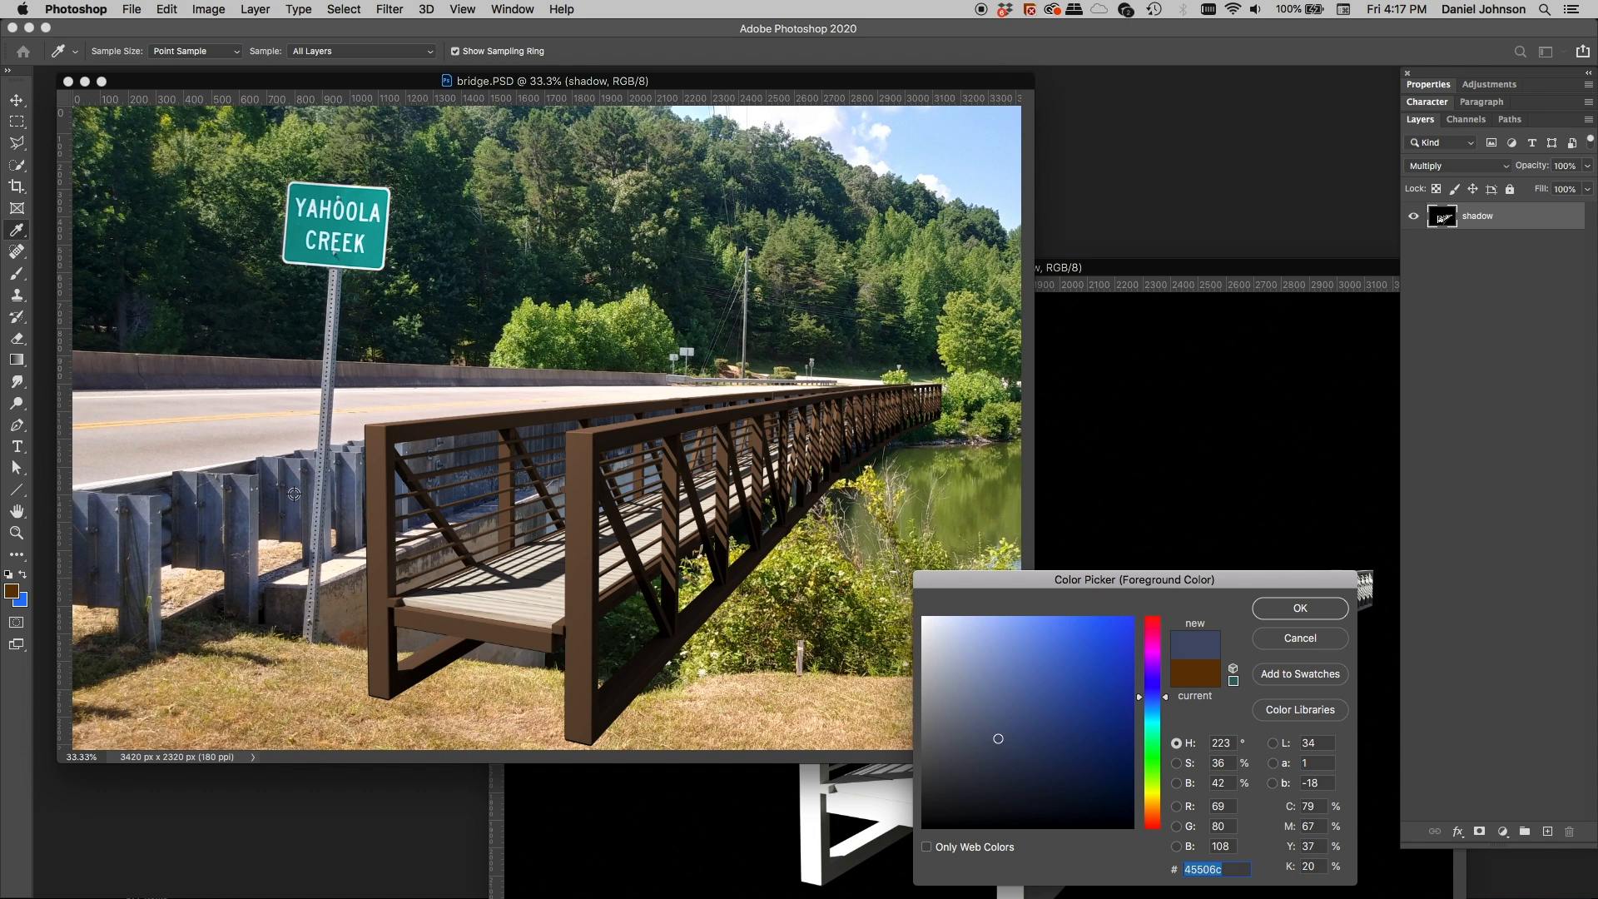
click(294, 495)
click(294, 501)
click(294, 510)
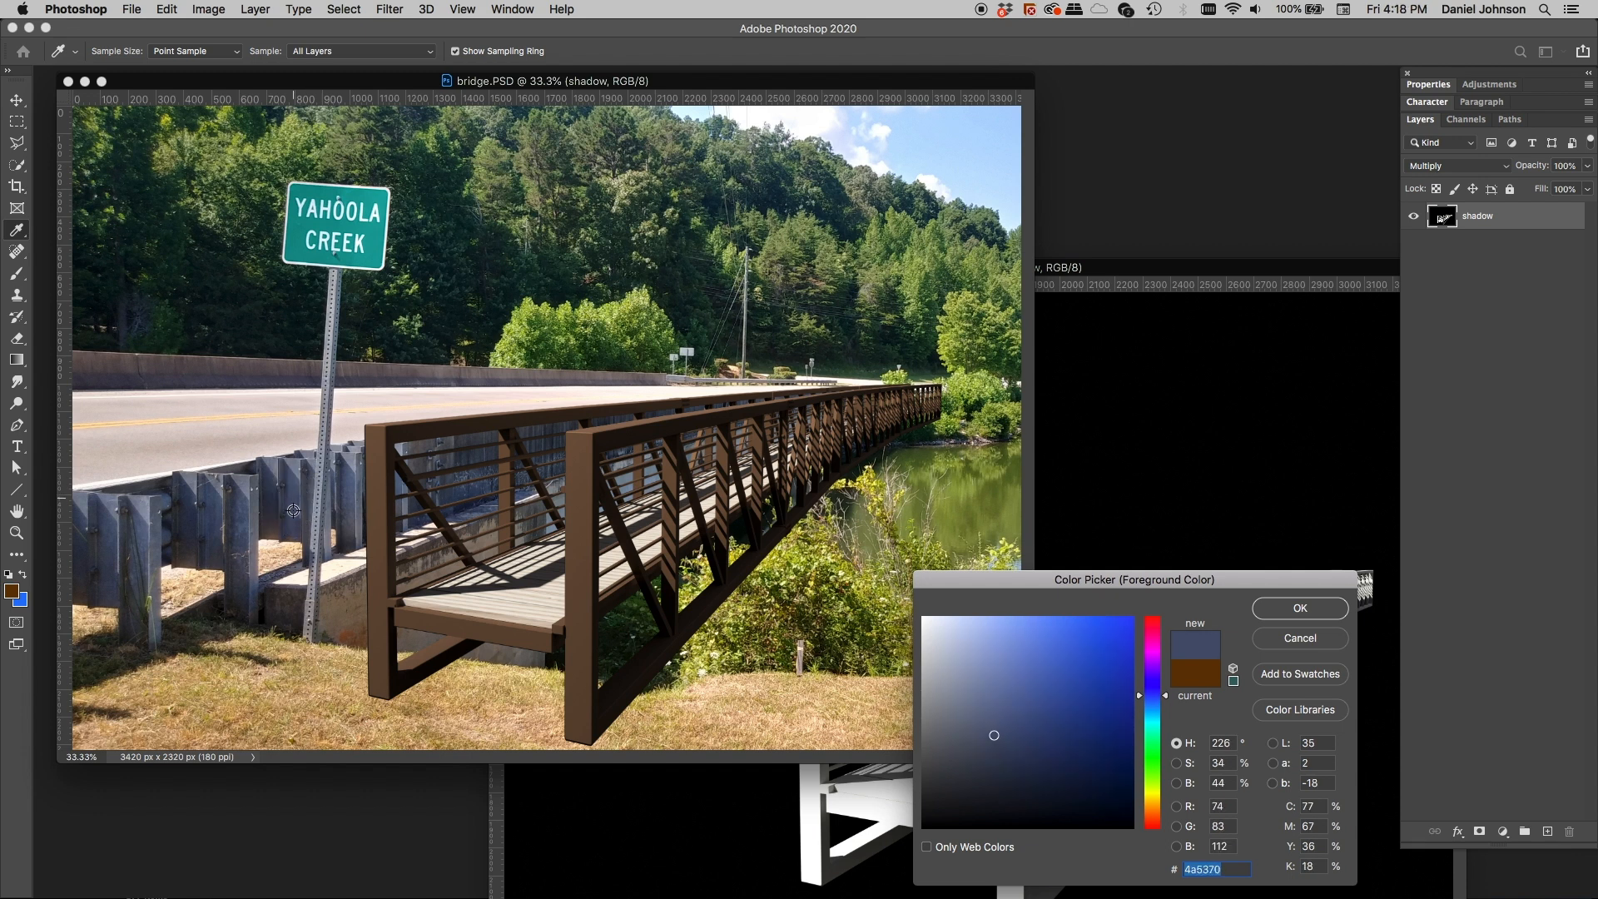
click(110, 586)
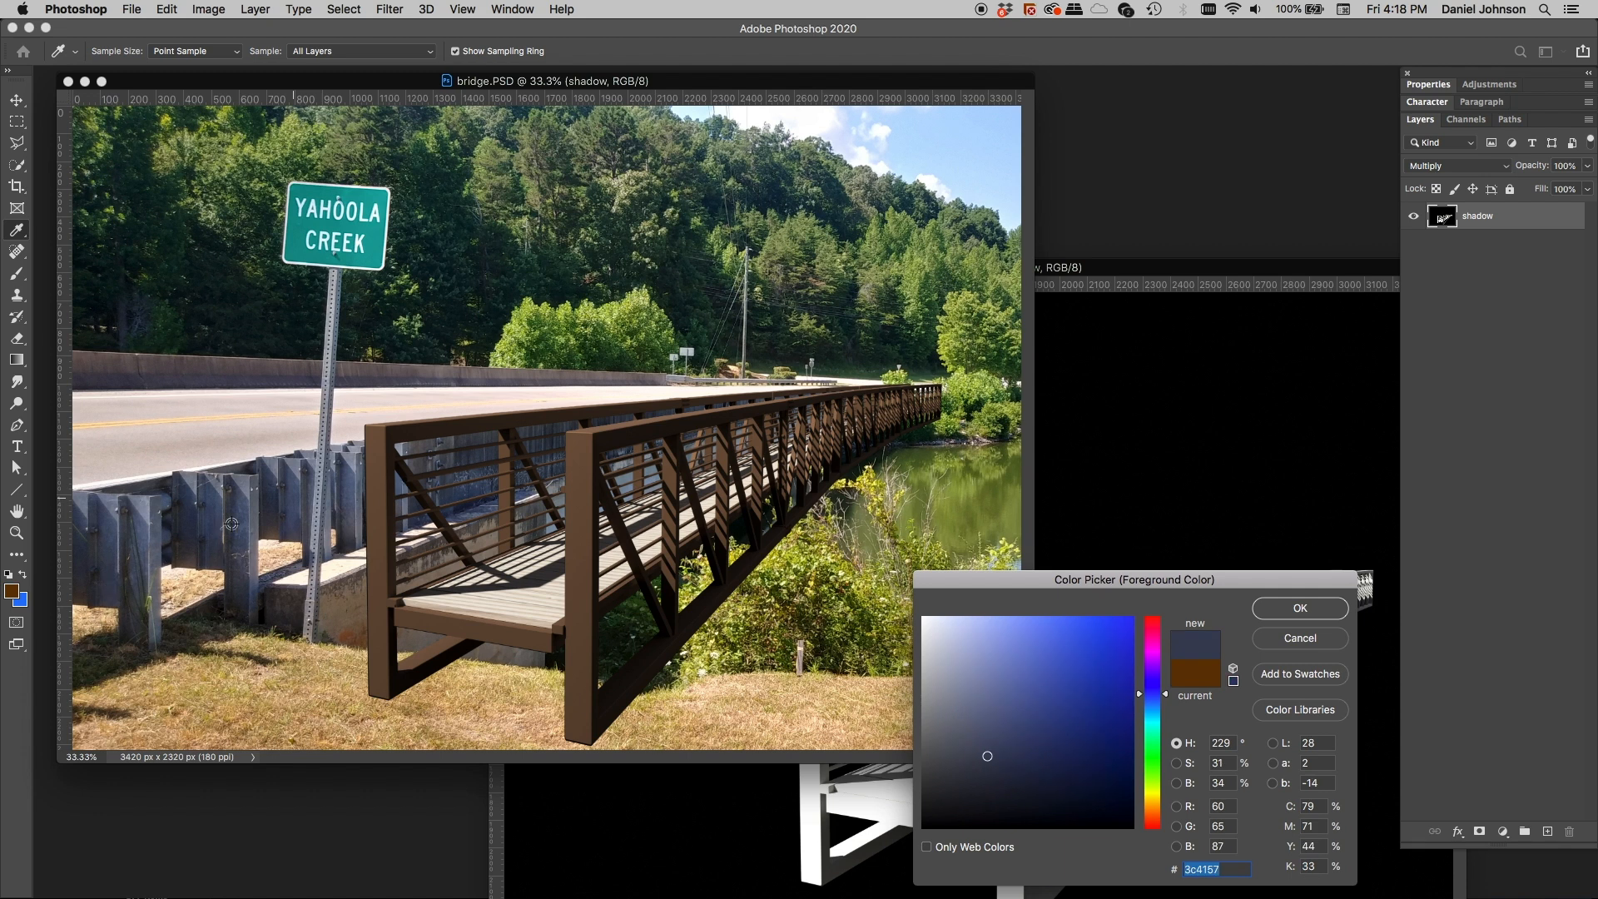
click(242, 509)
click(241, 508)
click(296, 525)
click(295, 522)
click(1289, 609)
Add a new layer above the shadow layer in shadow.psb and fill it with the sampled slate-blue foreground colour
key(v)
drag(1253, 267, 980, 154)
click(1548, 831)
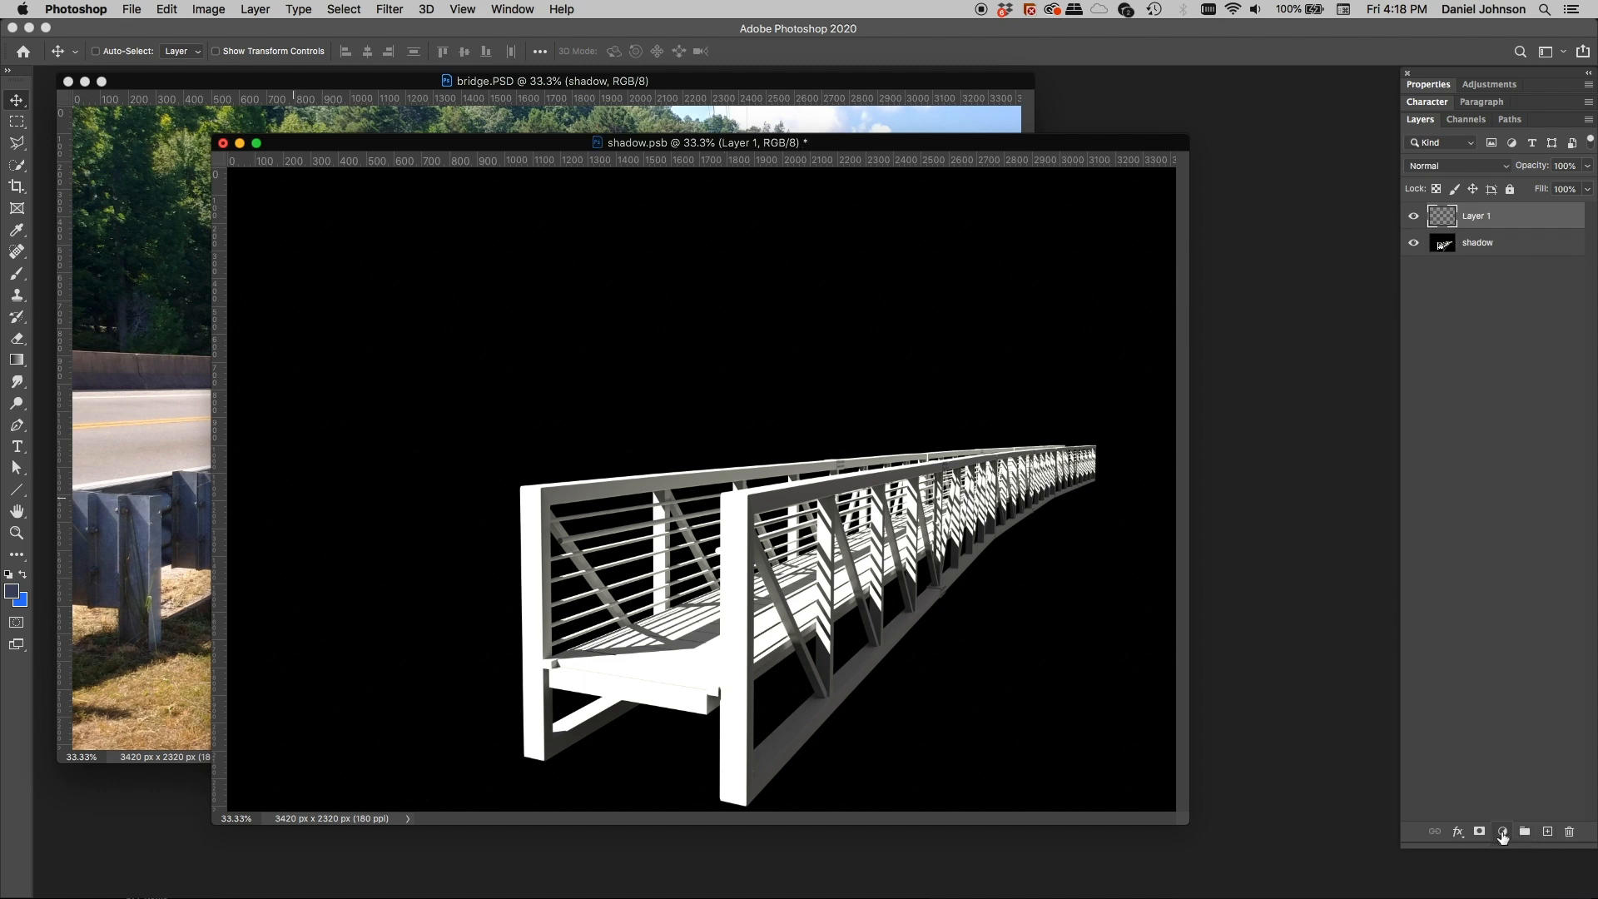
click(1503, 834)
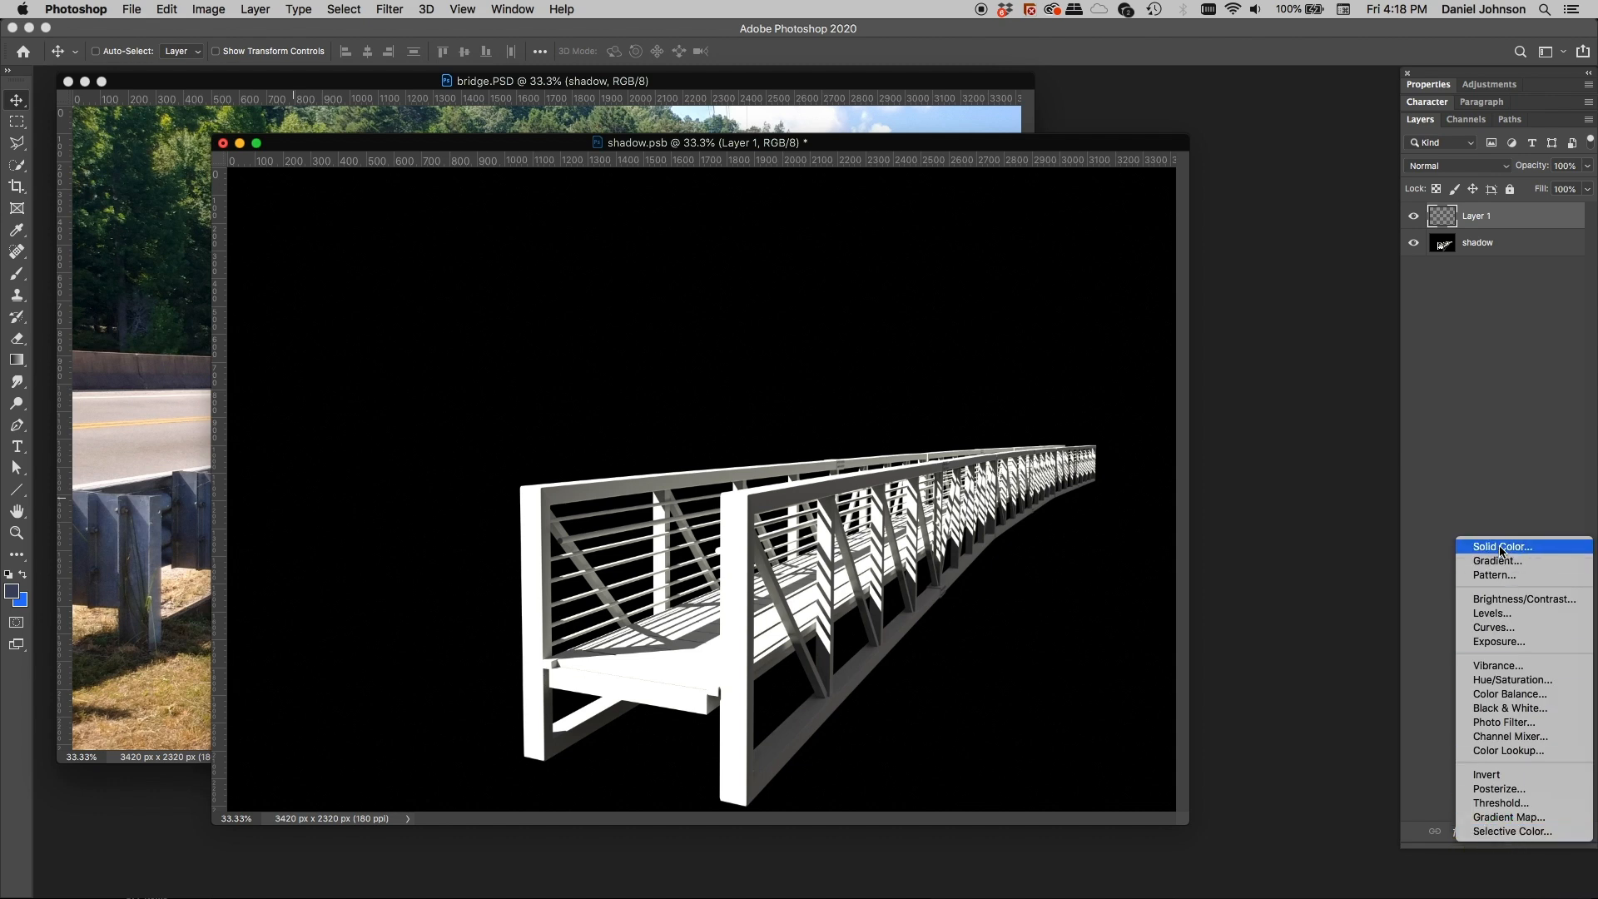
click(1449, 462)
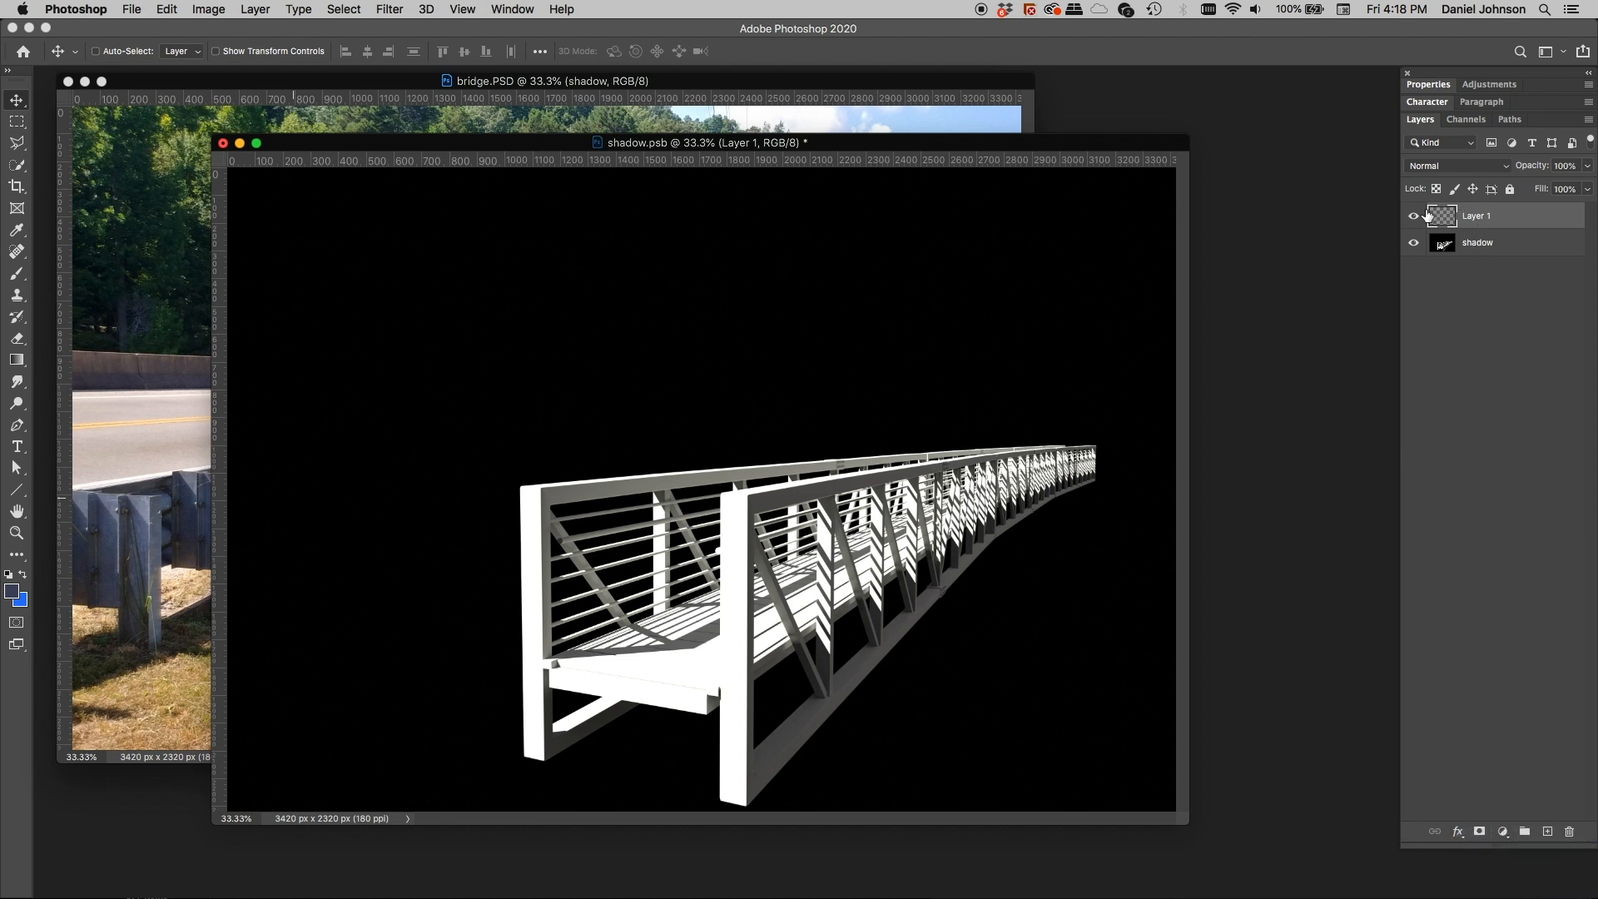
key(alt+BackSpace)
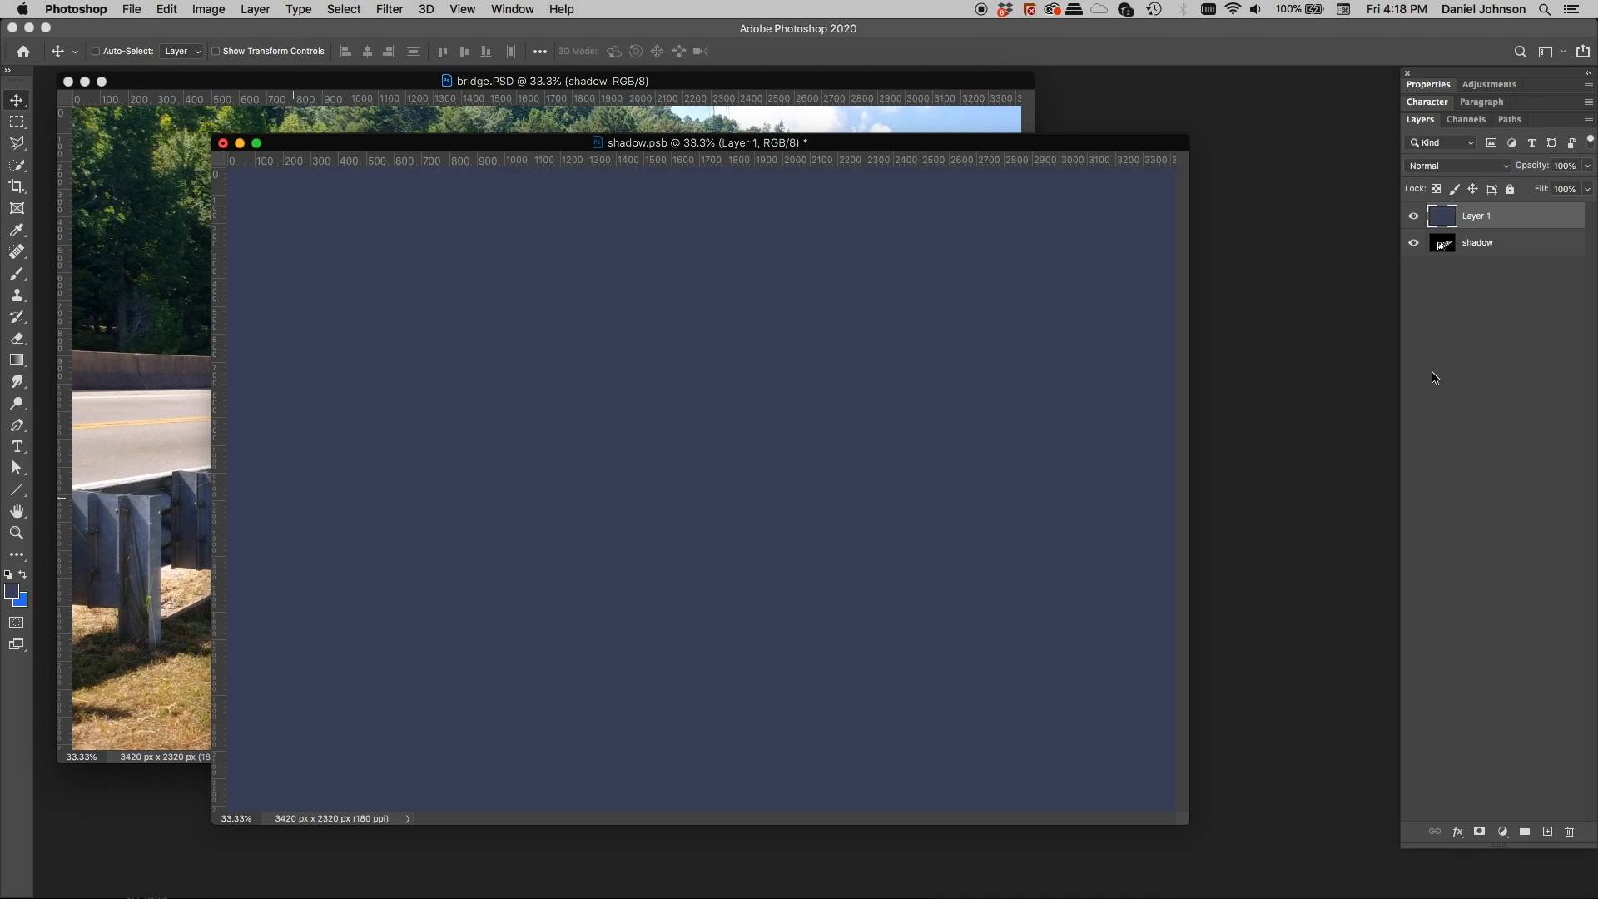
Try the Lighten and Screen blending modes on the blue fill layer over the shadow pass
click(1456, 176)
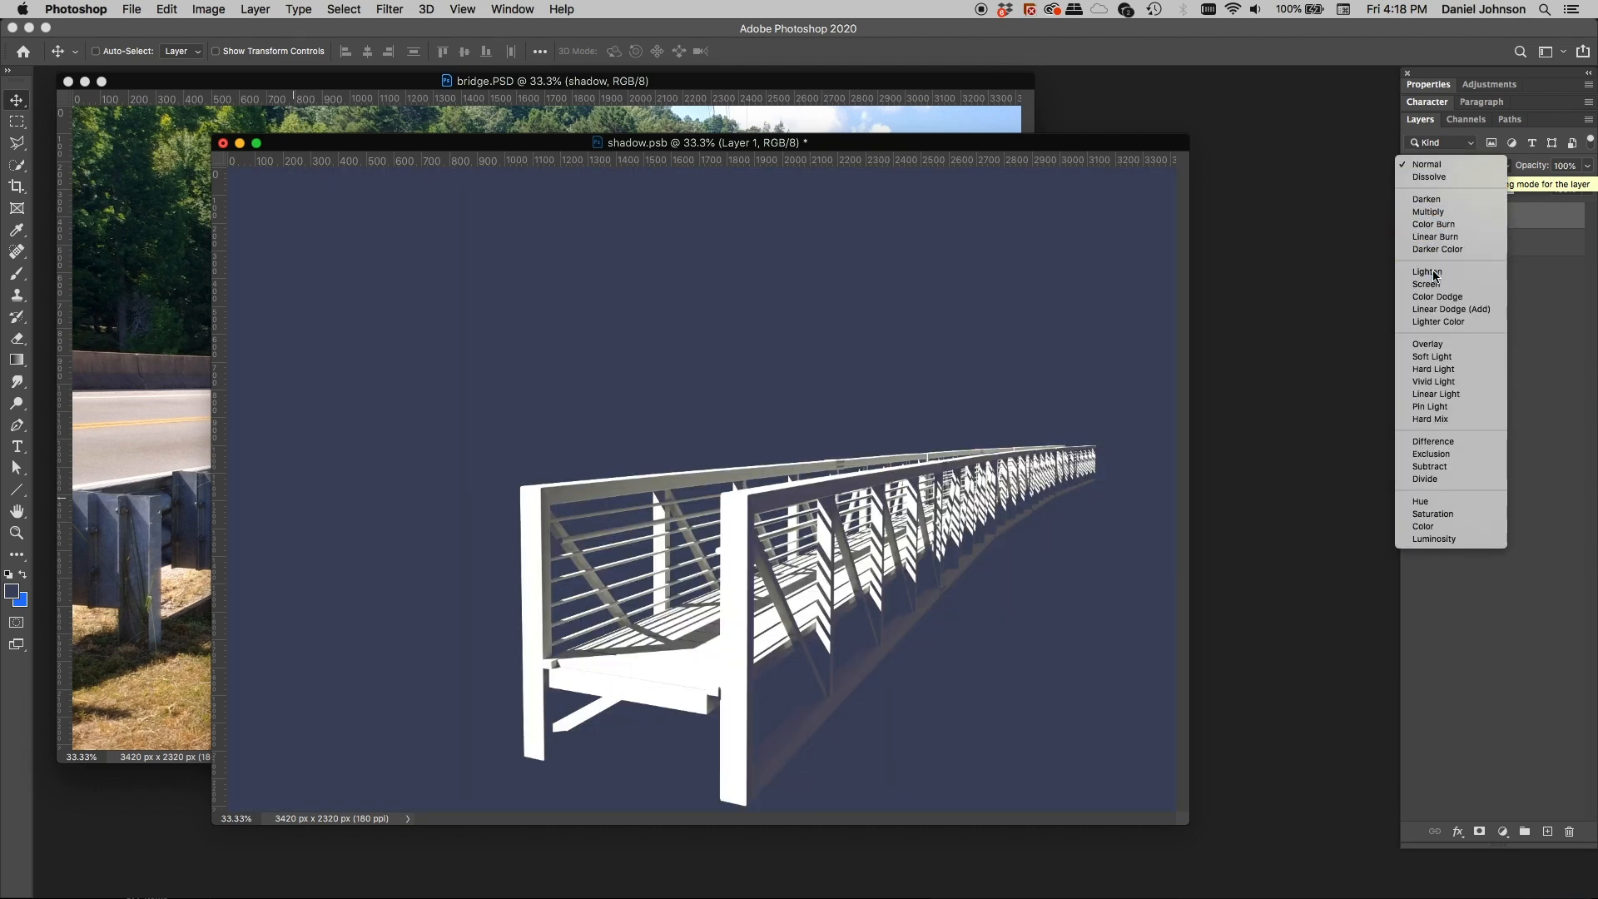
click(1431, 271)
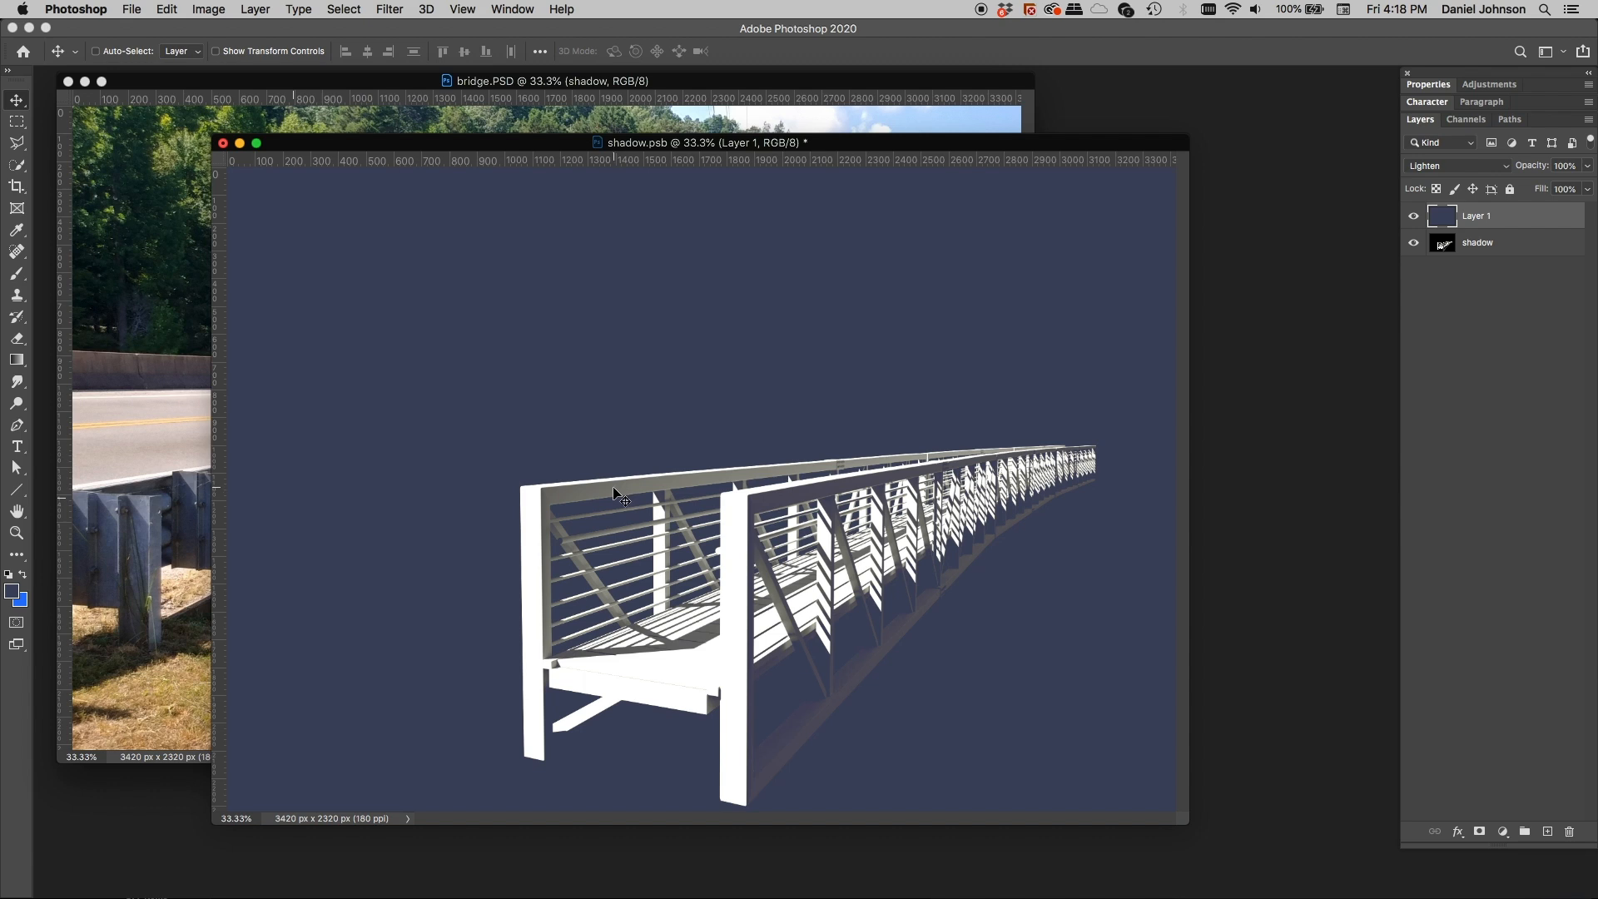
click(1411, 166)
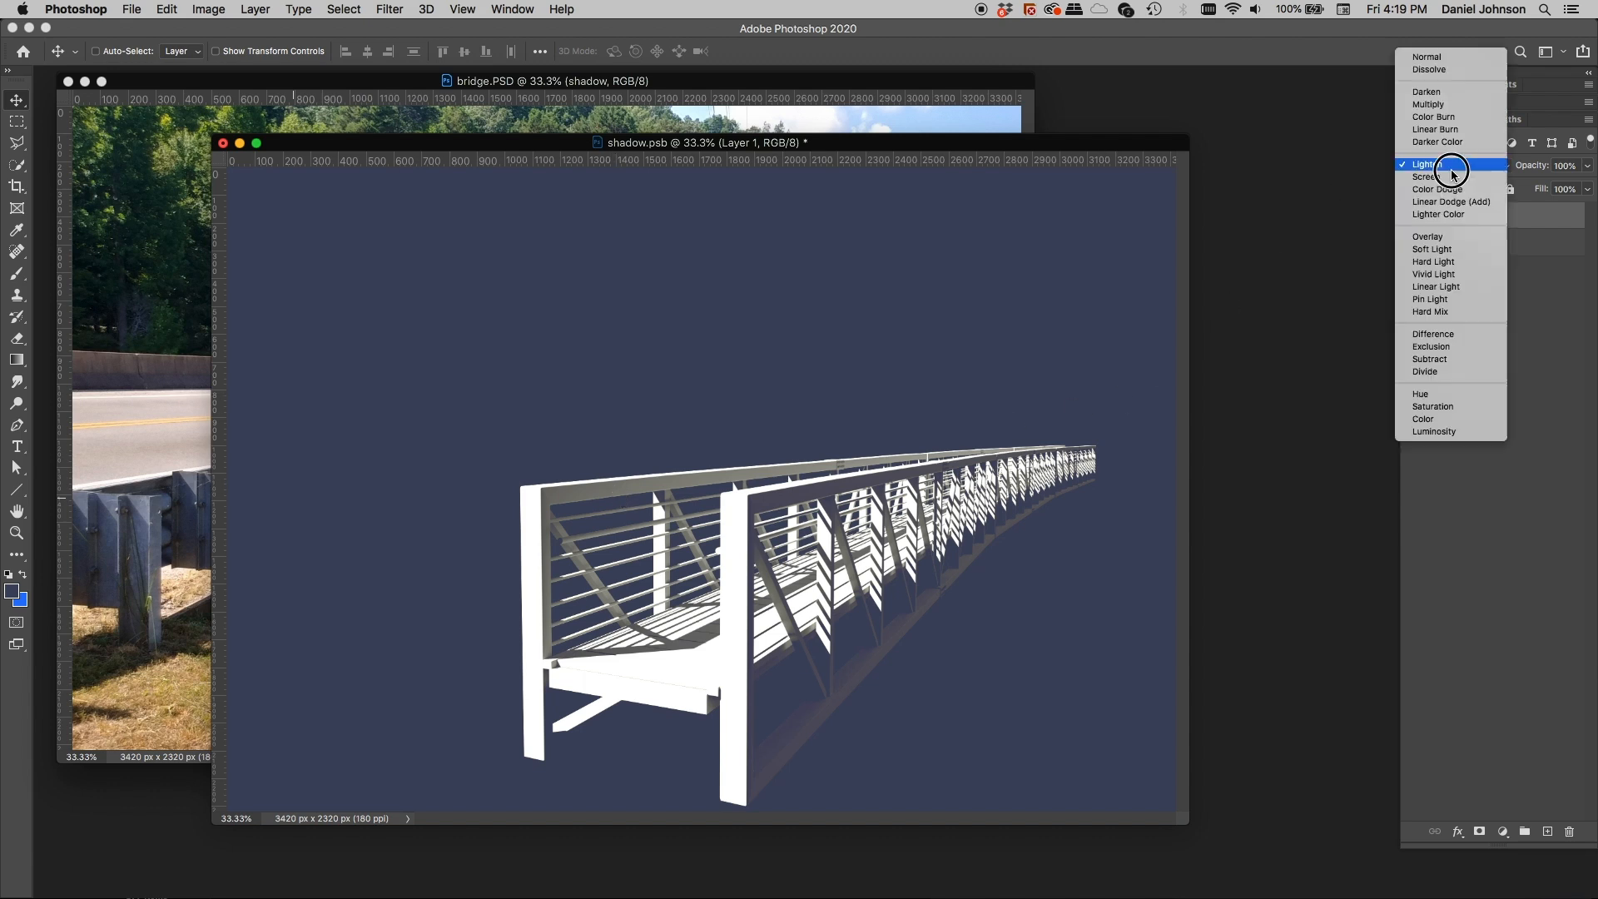
click(1452, 176)
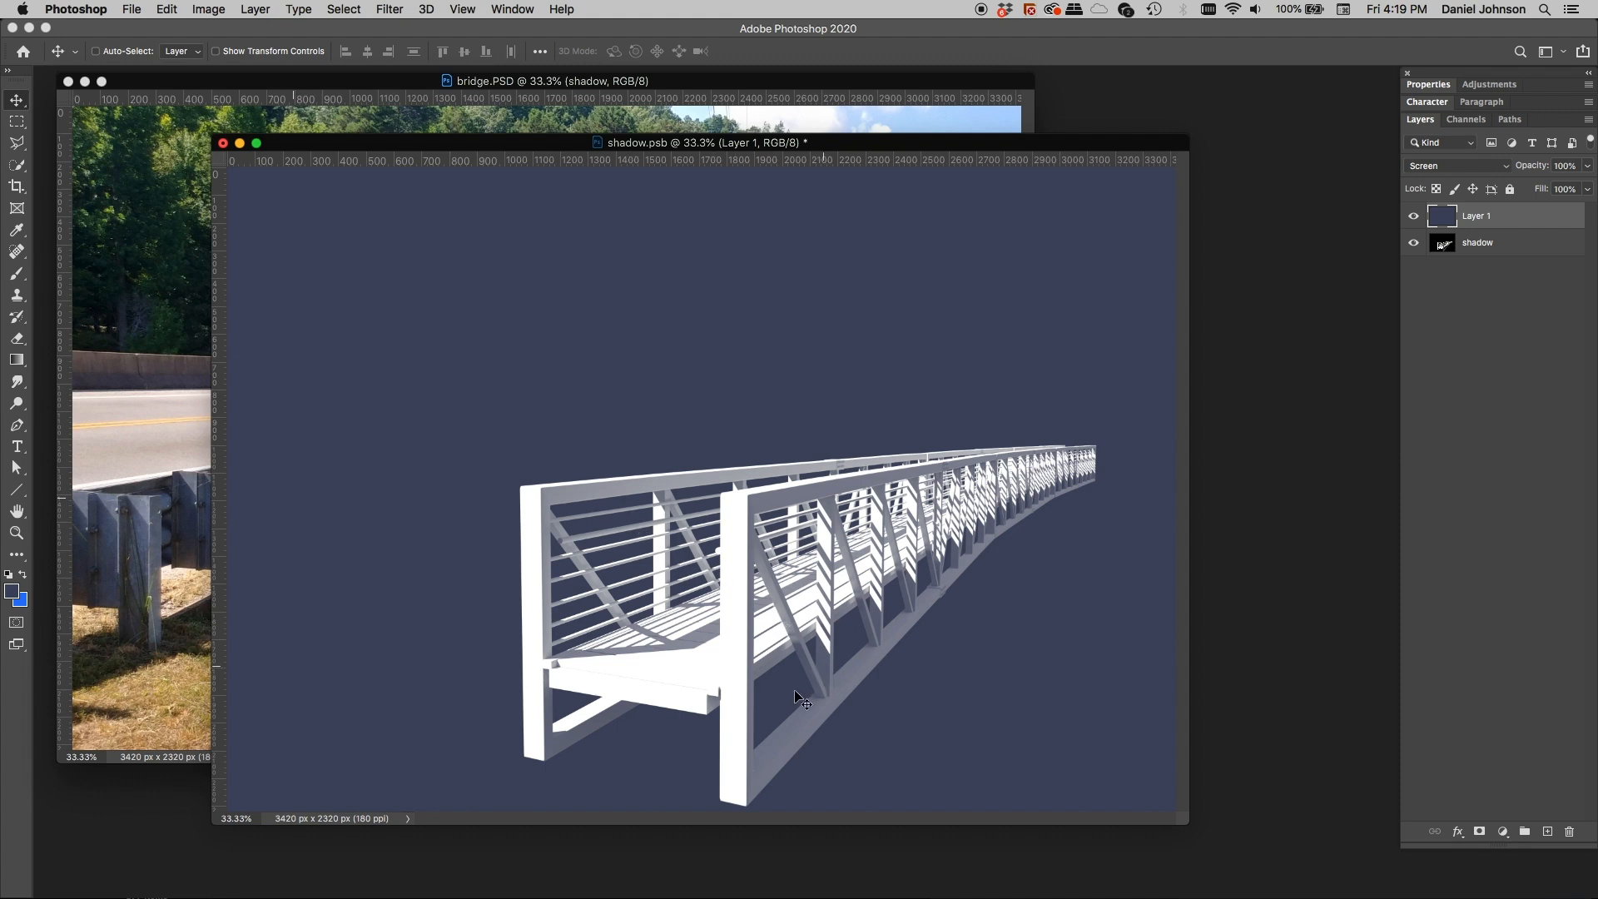
Set the blue fill layer's blending mode to Color, and save and close the embedded shadow.psb document
click(1461, 170)
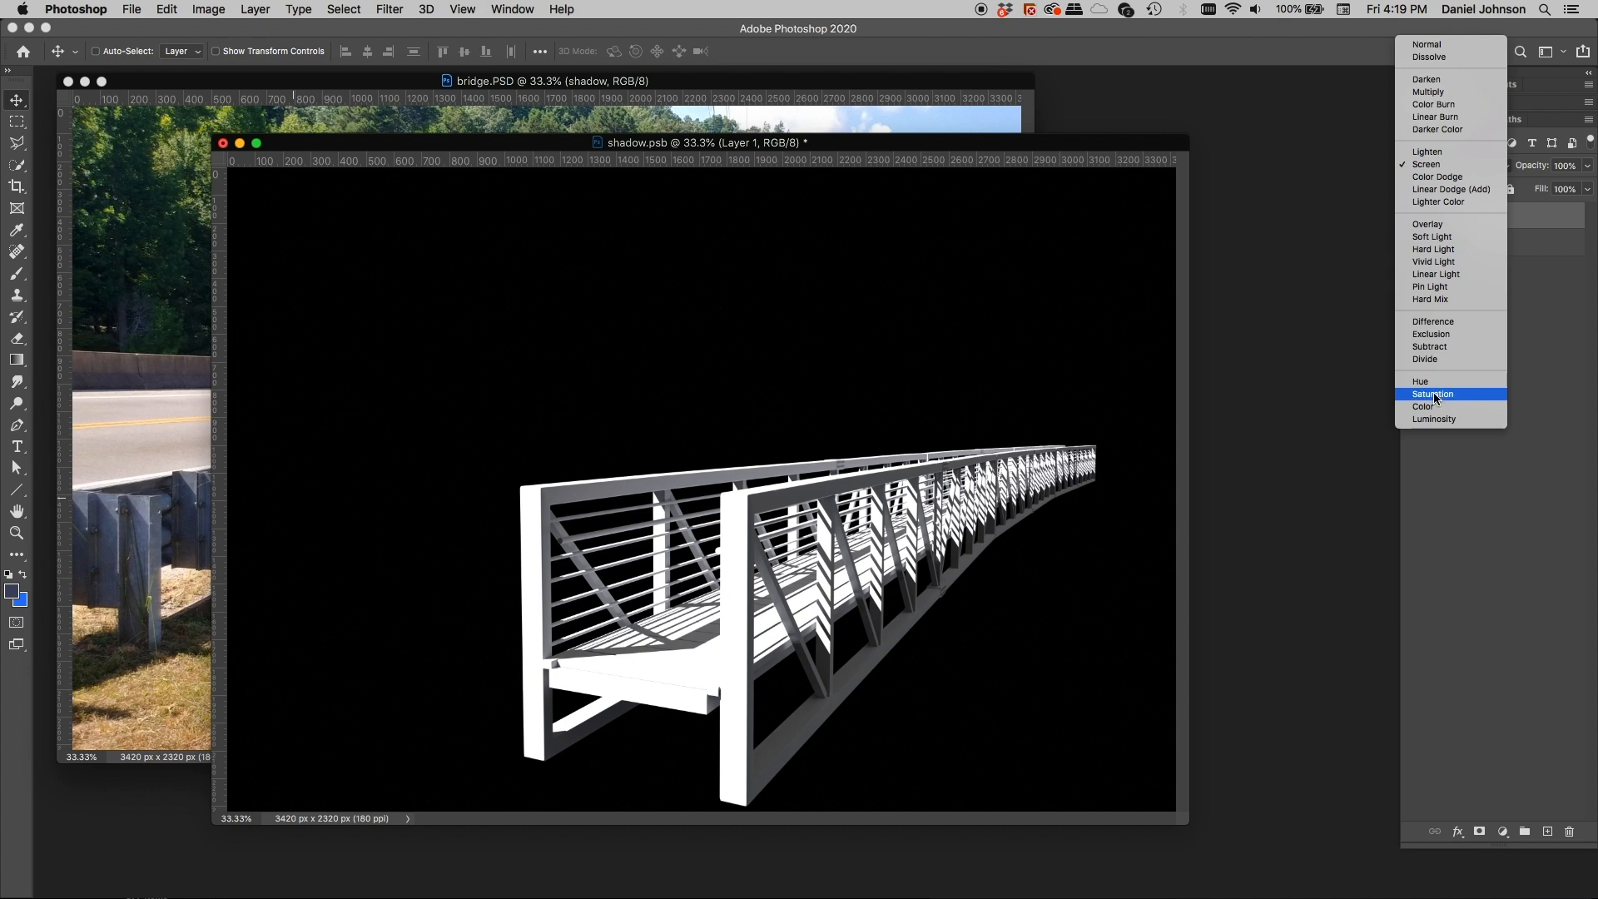
click(1425, 406)
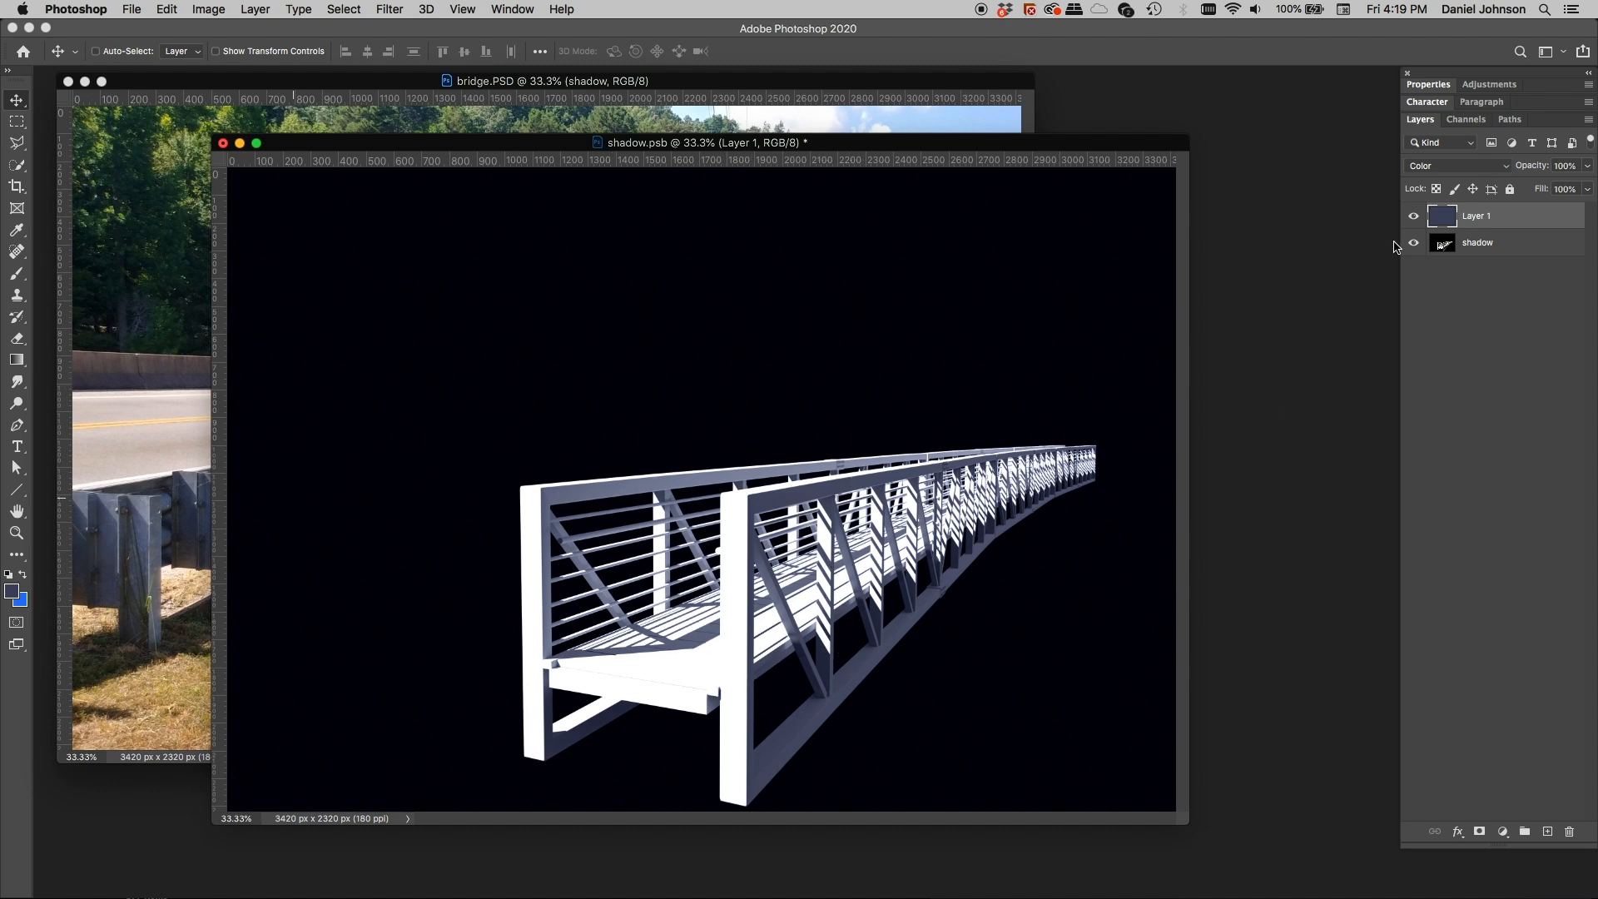
click(1414, 217)
click(1414, 218)
key(super+w)
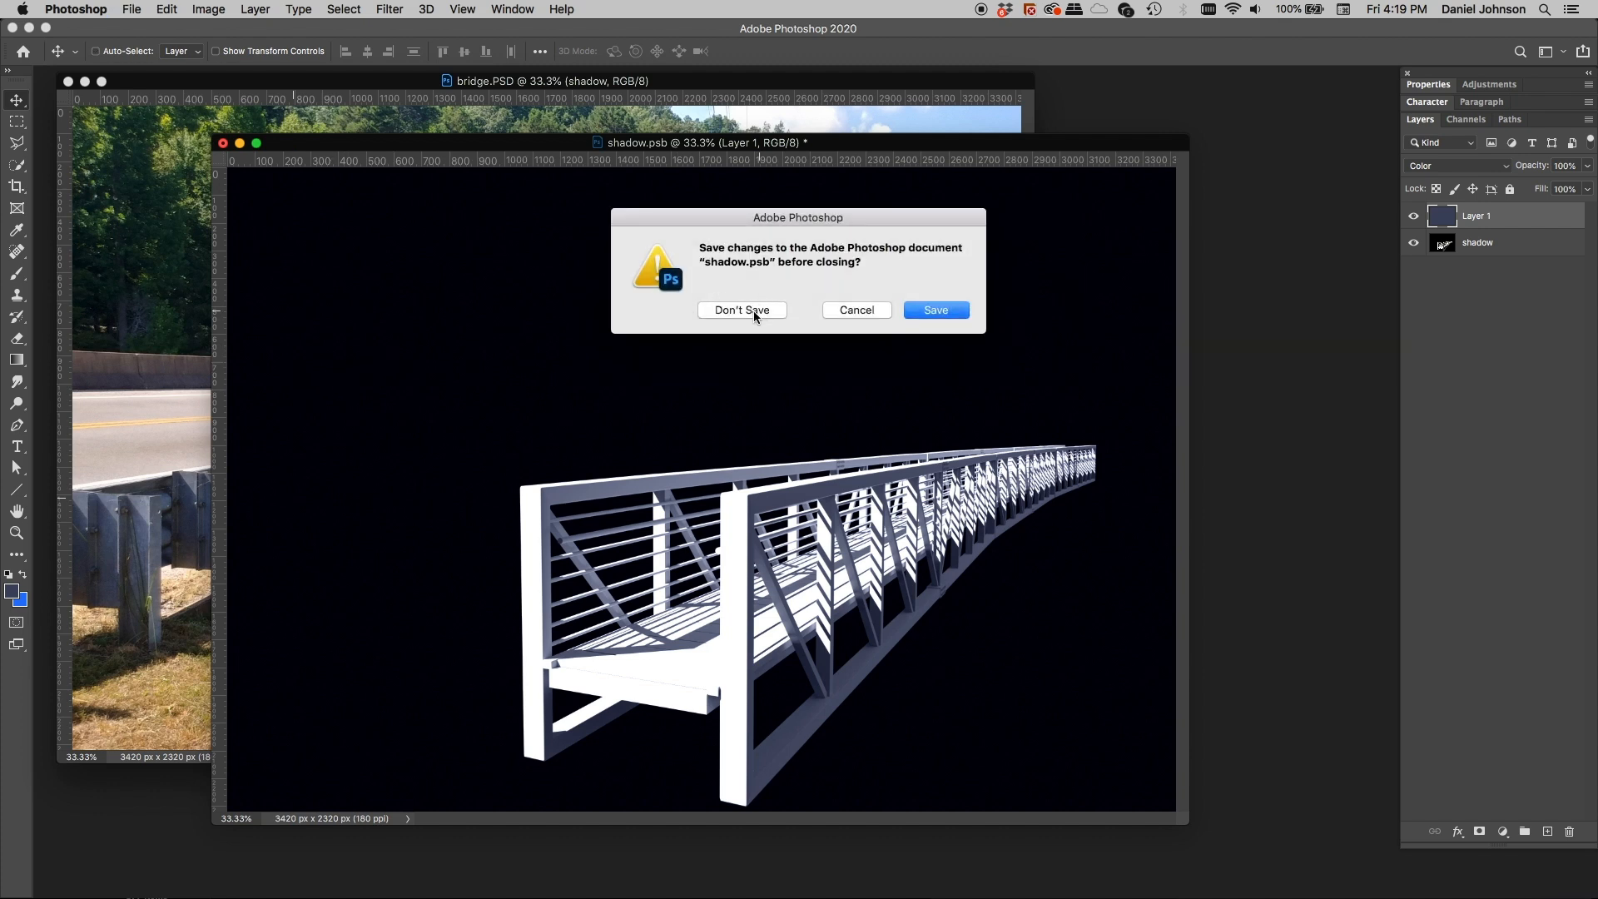
click(937, 311)
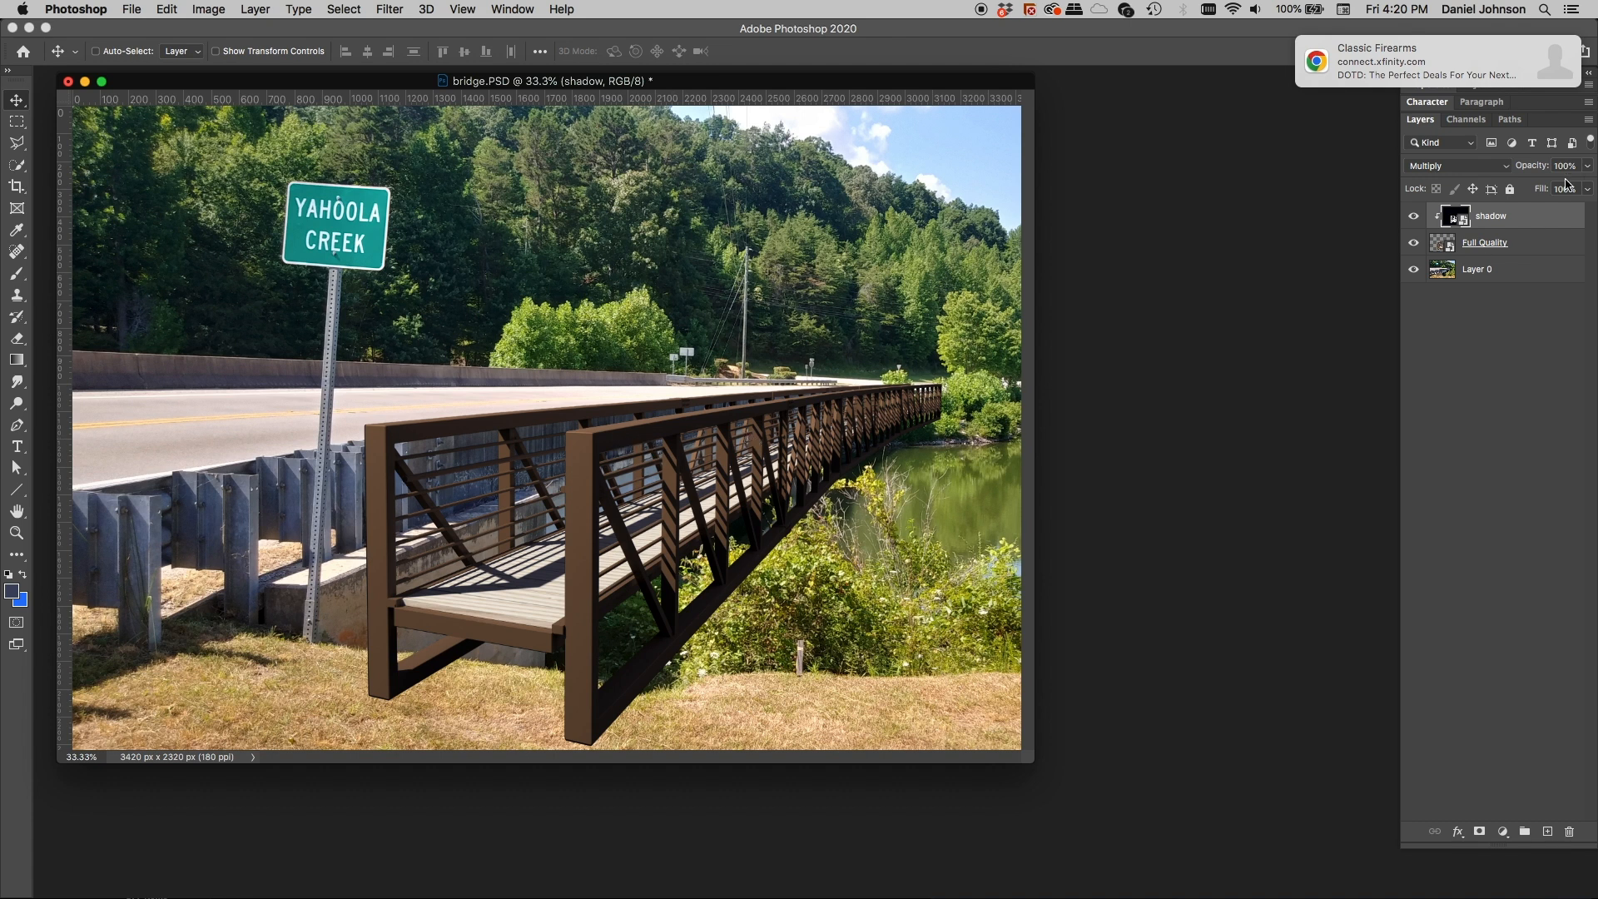
Set the opacity of the clipped shadow layer in the bridge composite to 48%
click(1588, 167)
drag(1587, 190, 1538, 190)
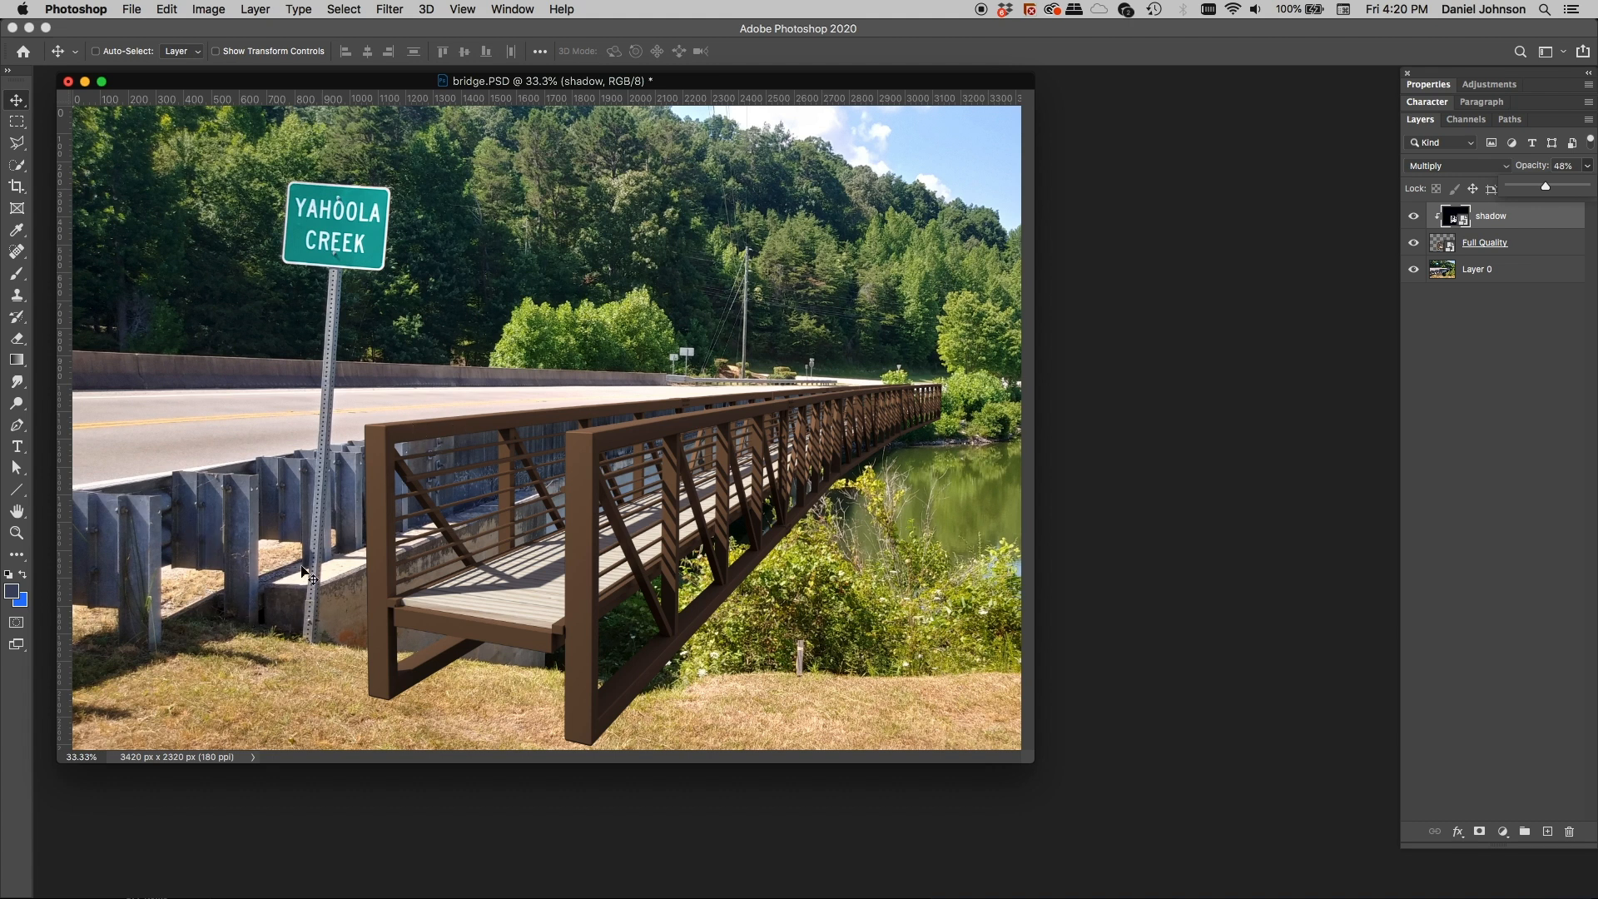
click(1523, 392)
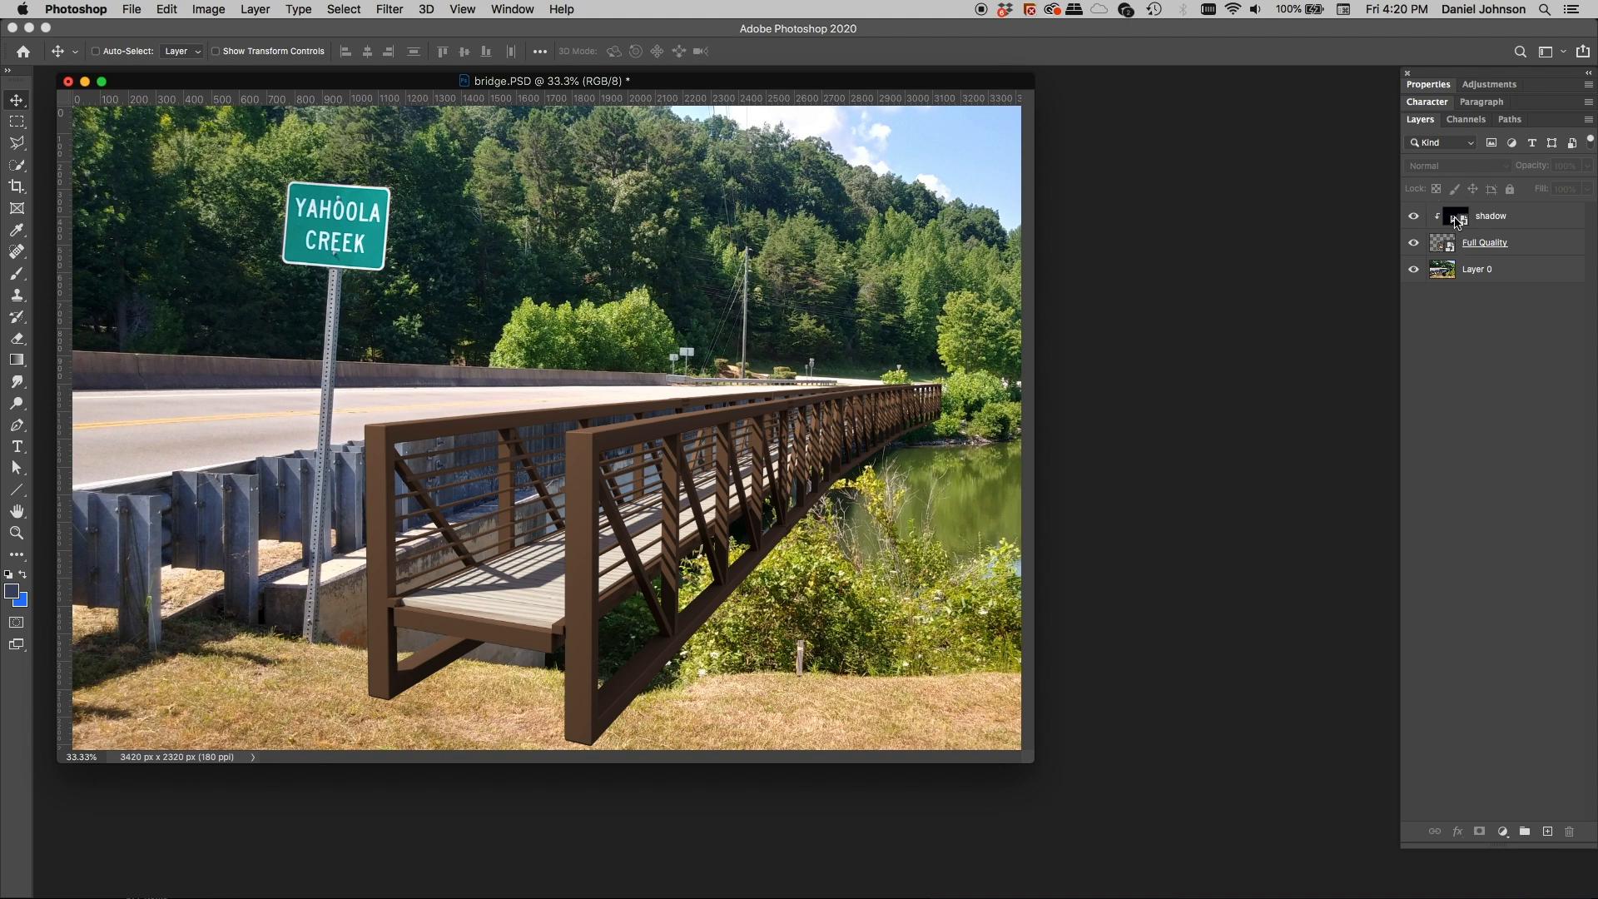
Refill the Color-mode layer inside the shadow smart object with #222e61 at 65% saturation, and save and close shadow.psb
double_click(1457, 220)
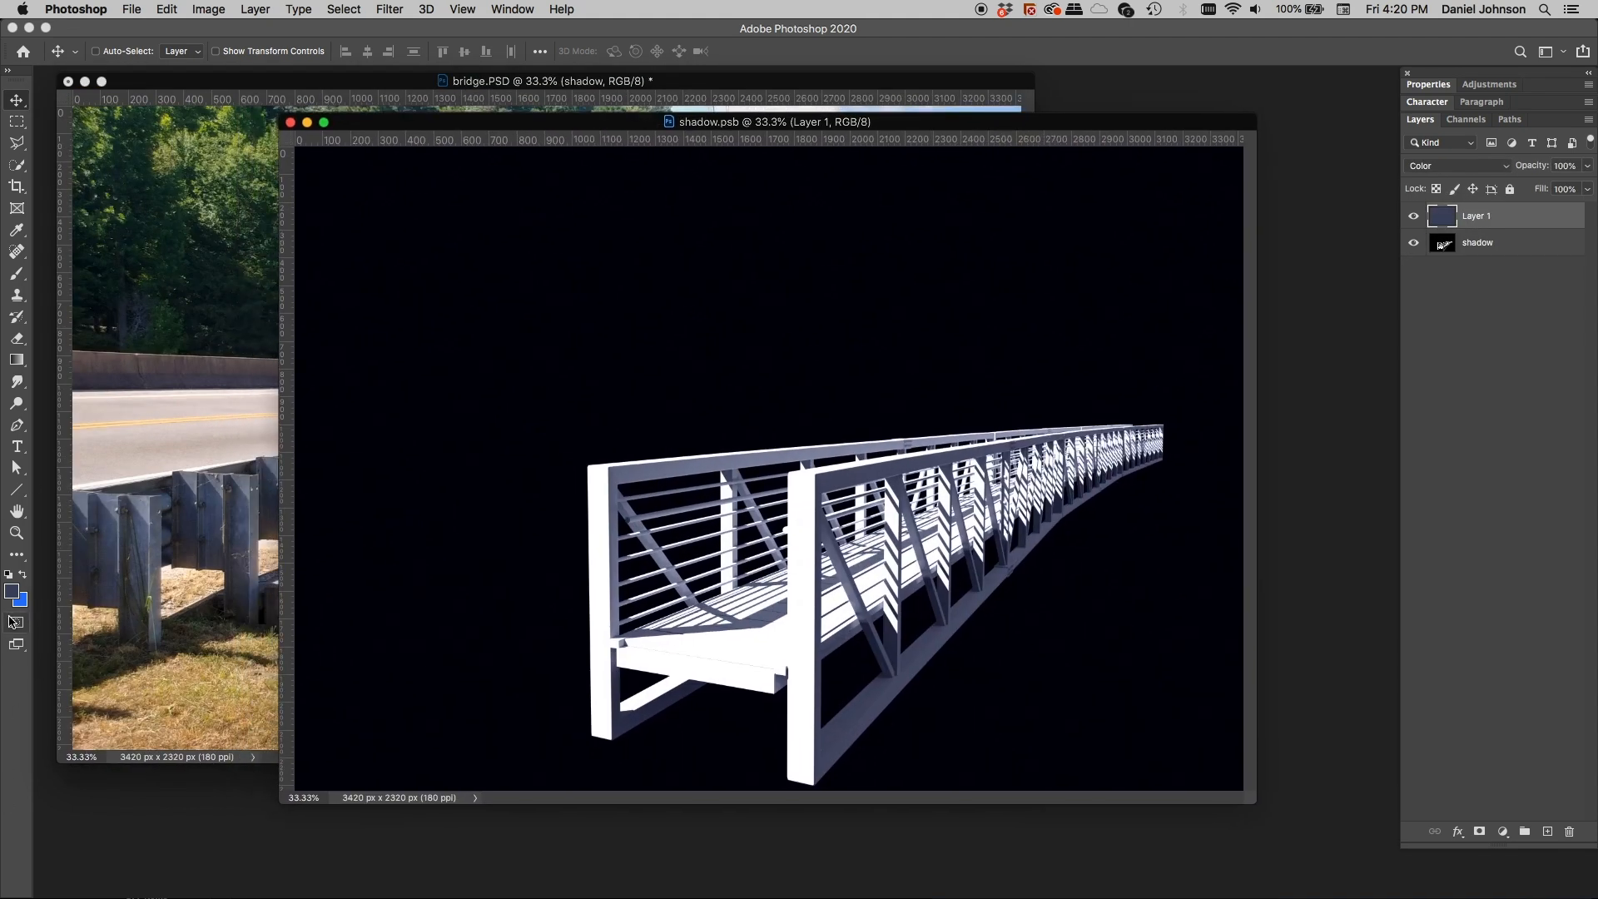
click(11, 590)
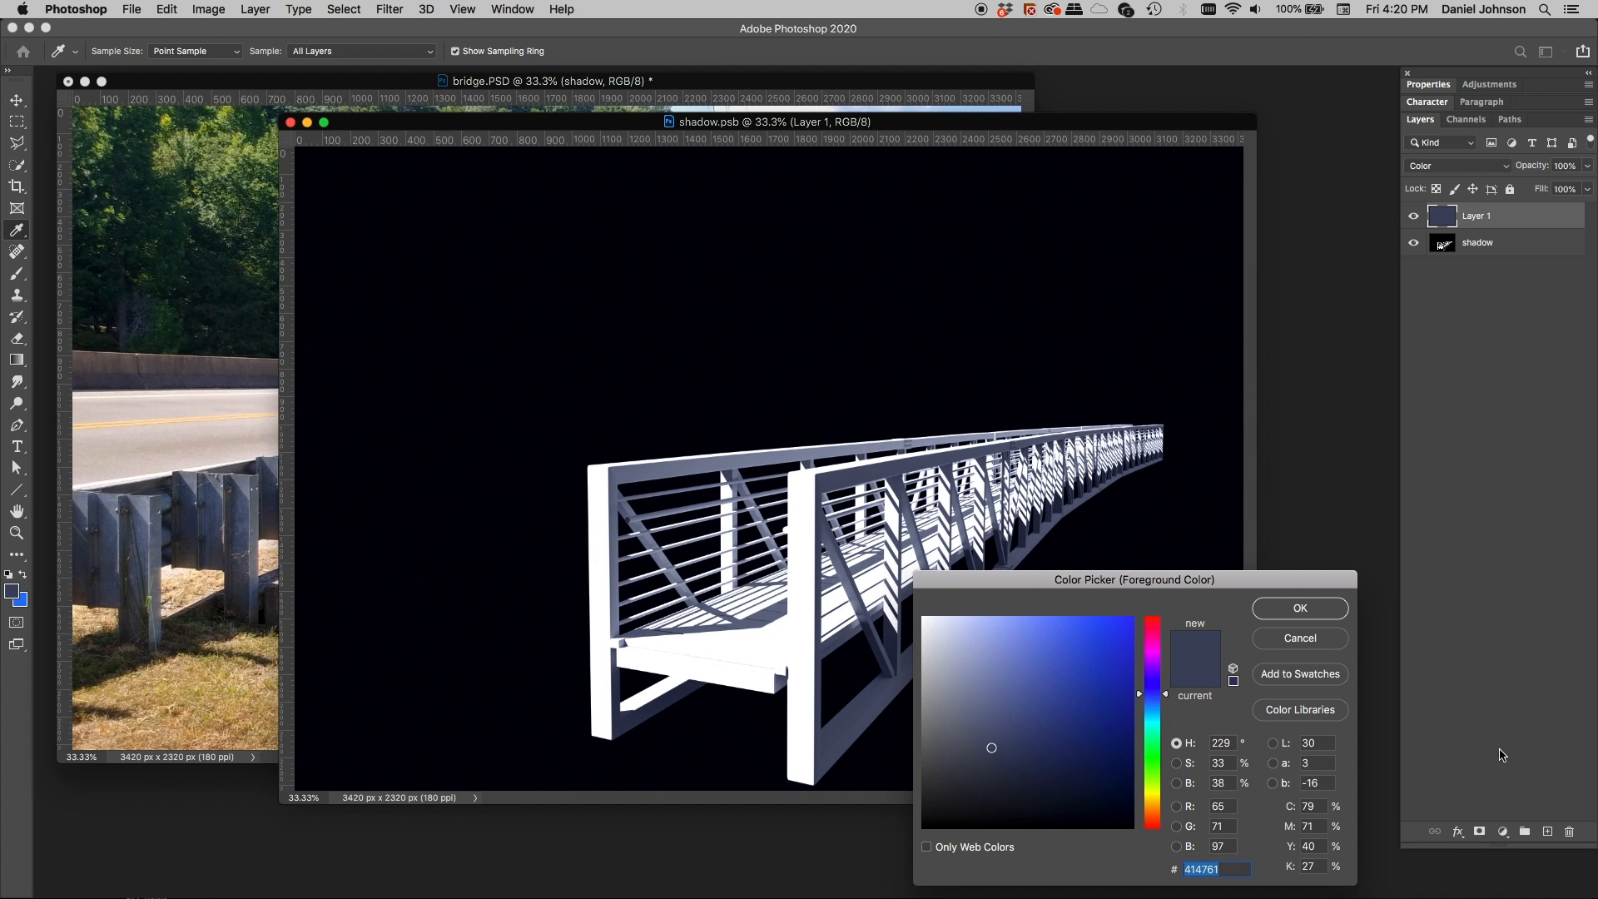
click(1177, 764)
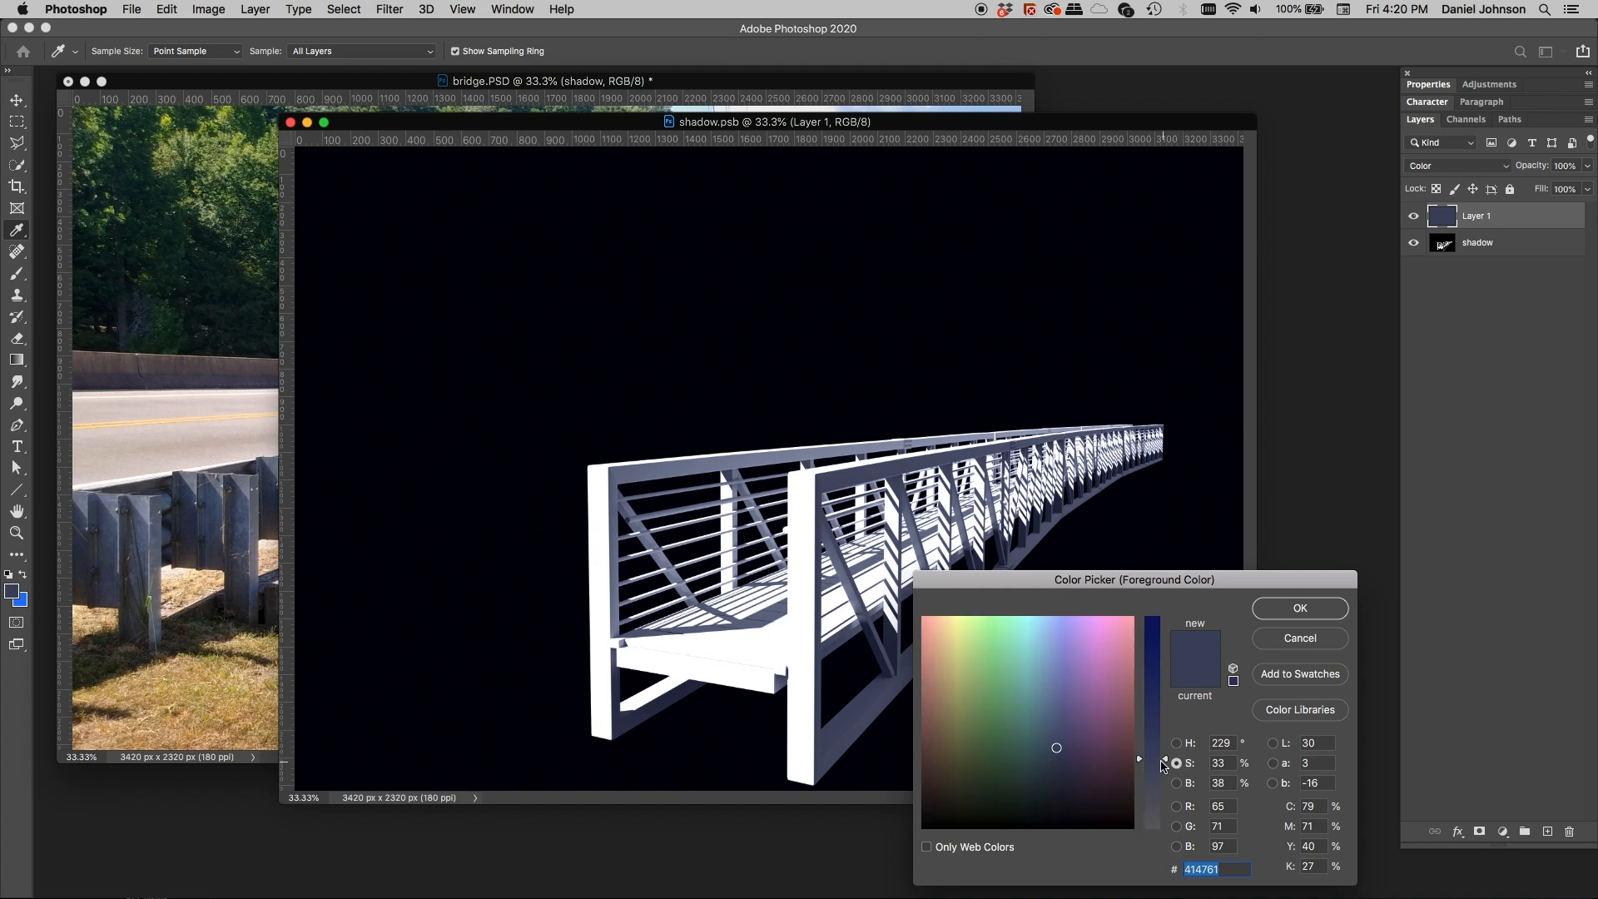
drag(1164, 764, 1161, 691)
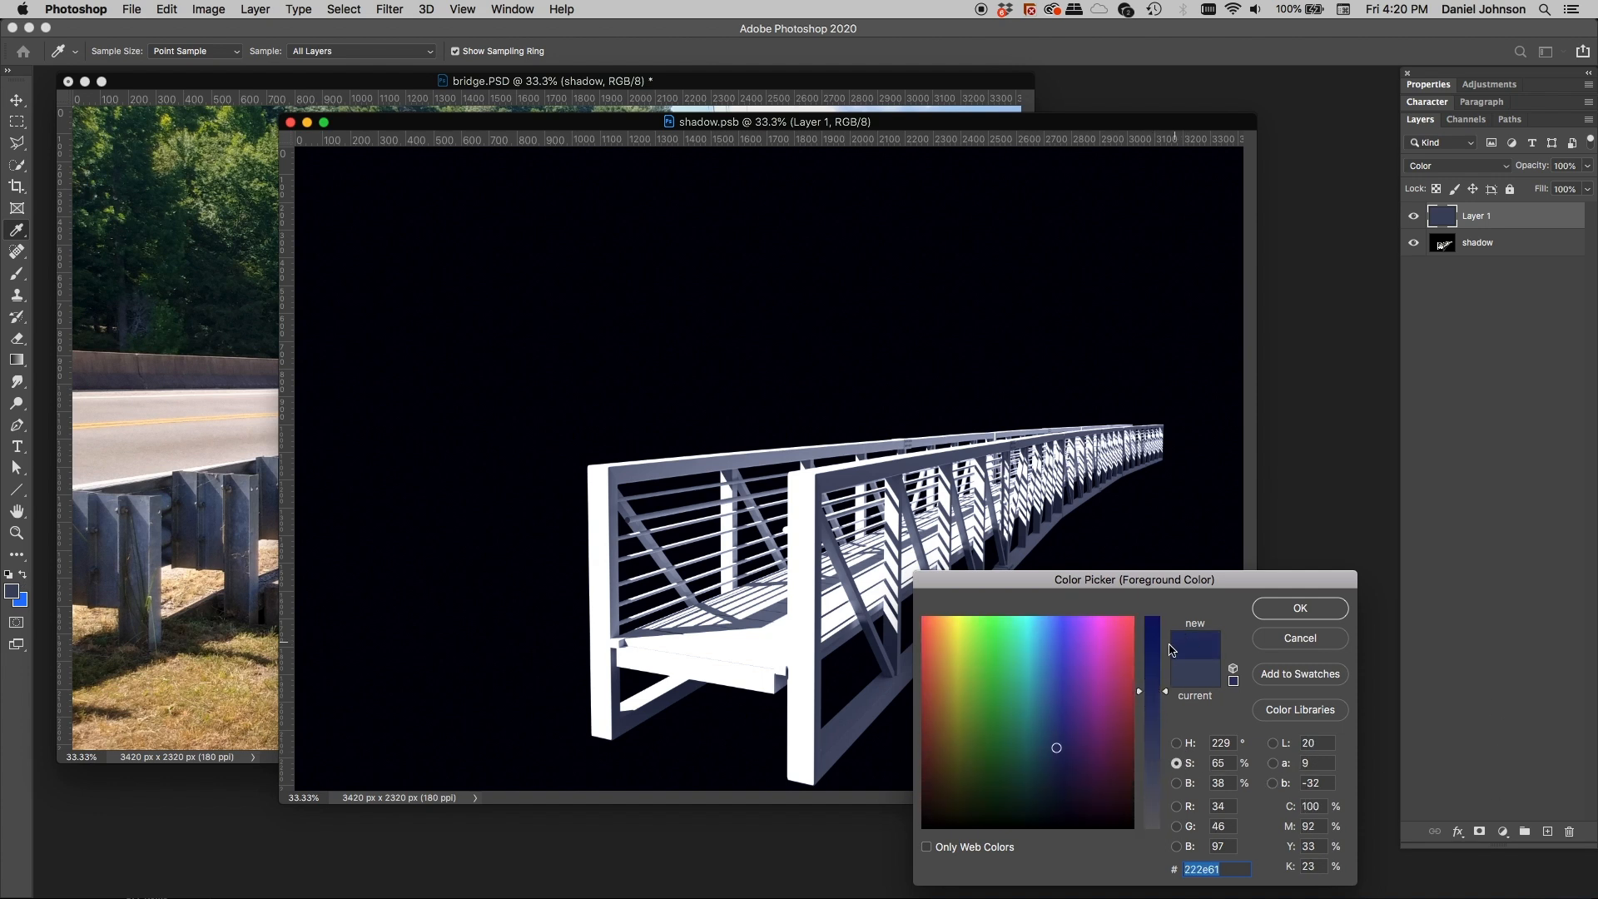
click(1287, 613)
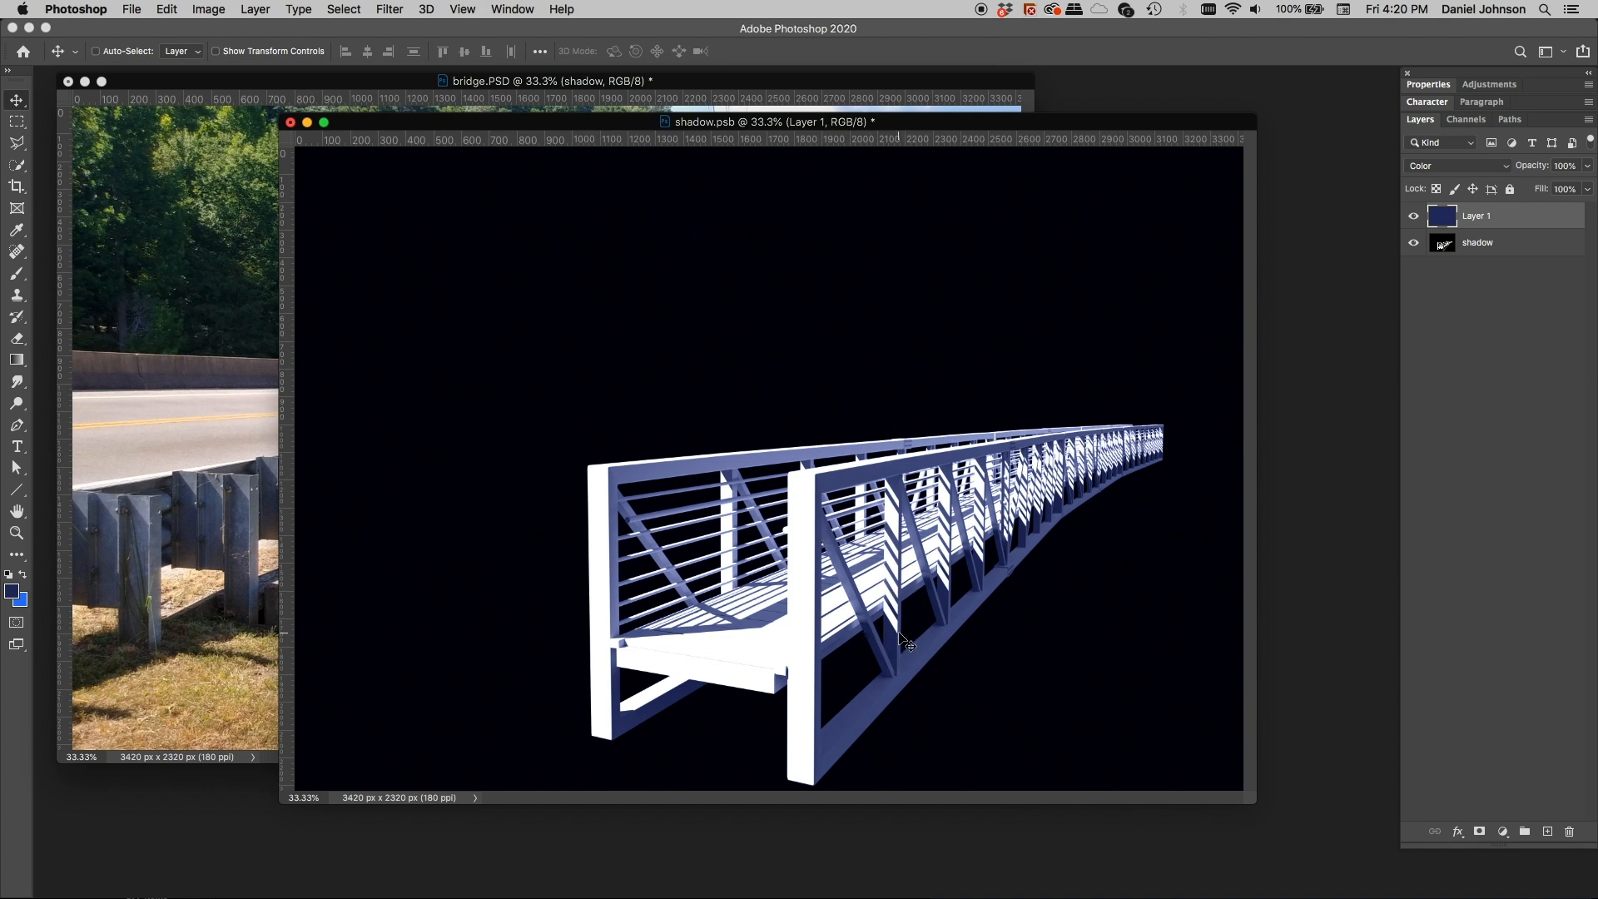
key(super+w)
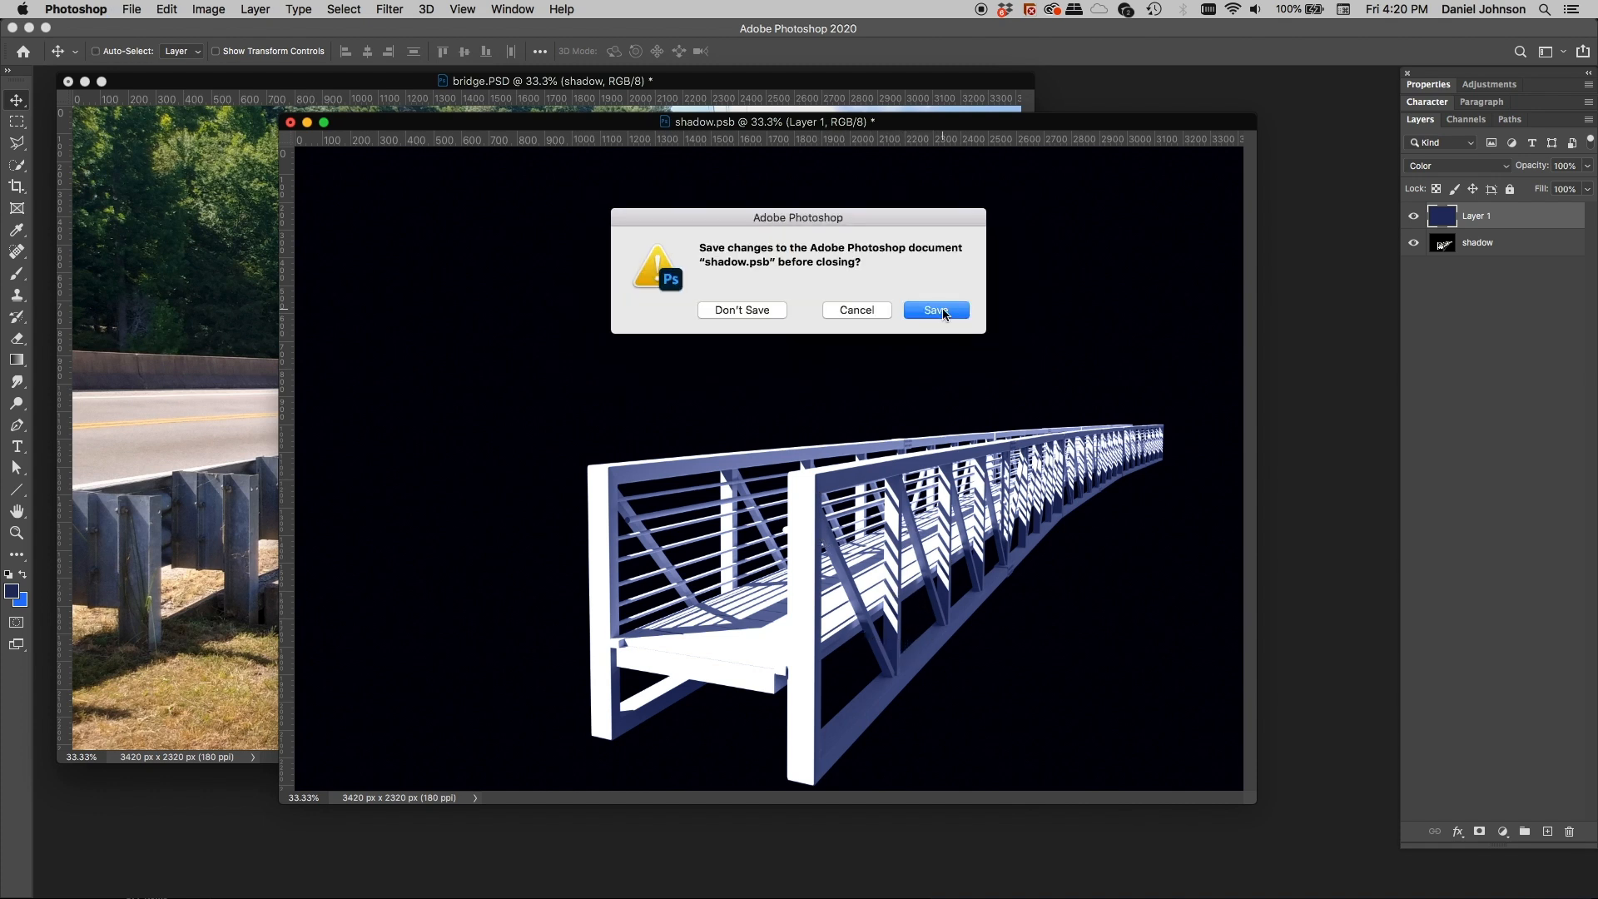
click(938, 311)
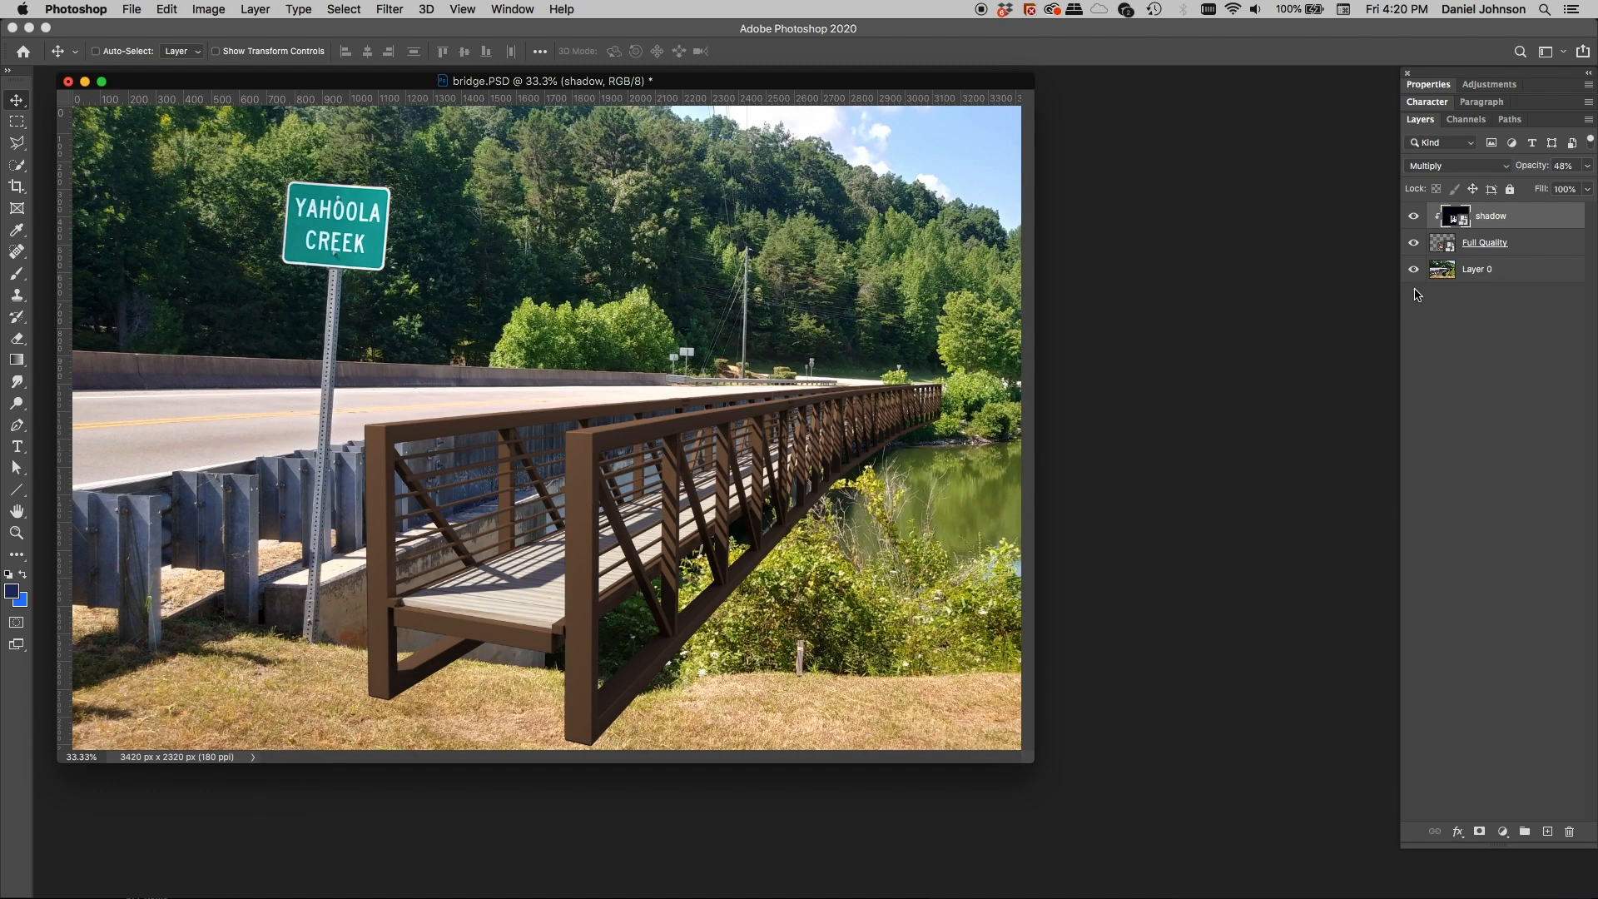
Compare the photo with and without the footbridge by hiding and reshowing the shadow and Full Quality layers
click(1414, 218)
click(1414, 245)
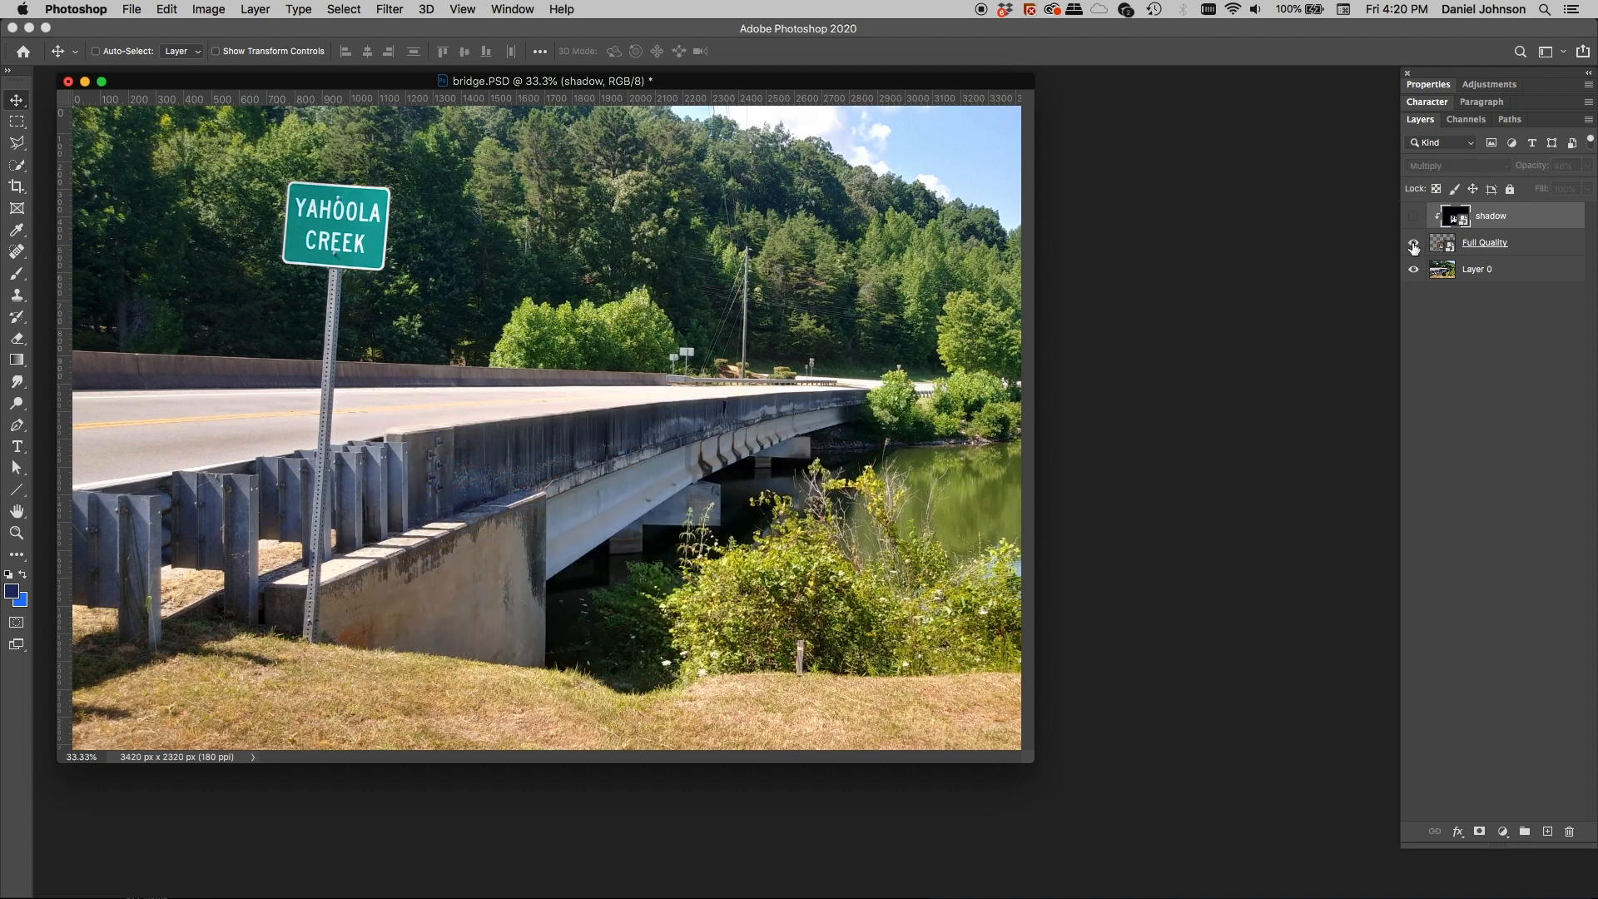
click(1414, 245)
click(1413, 218)
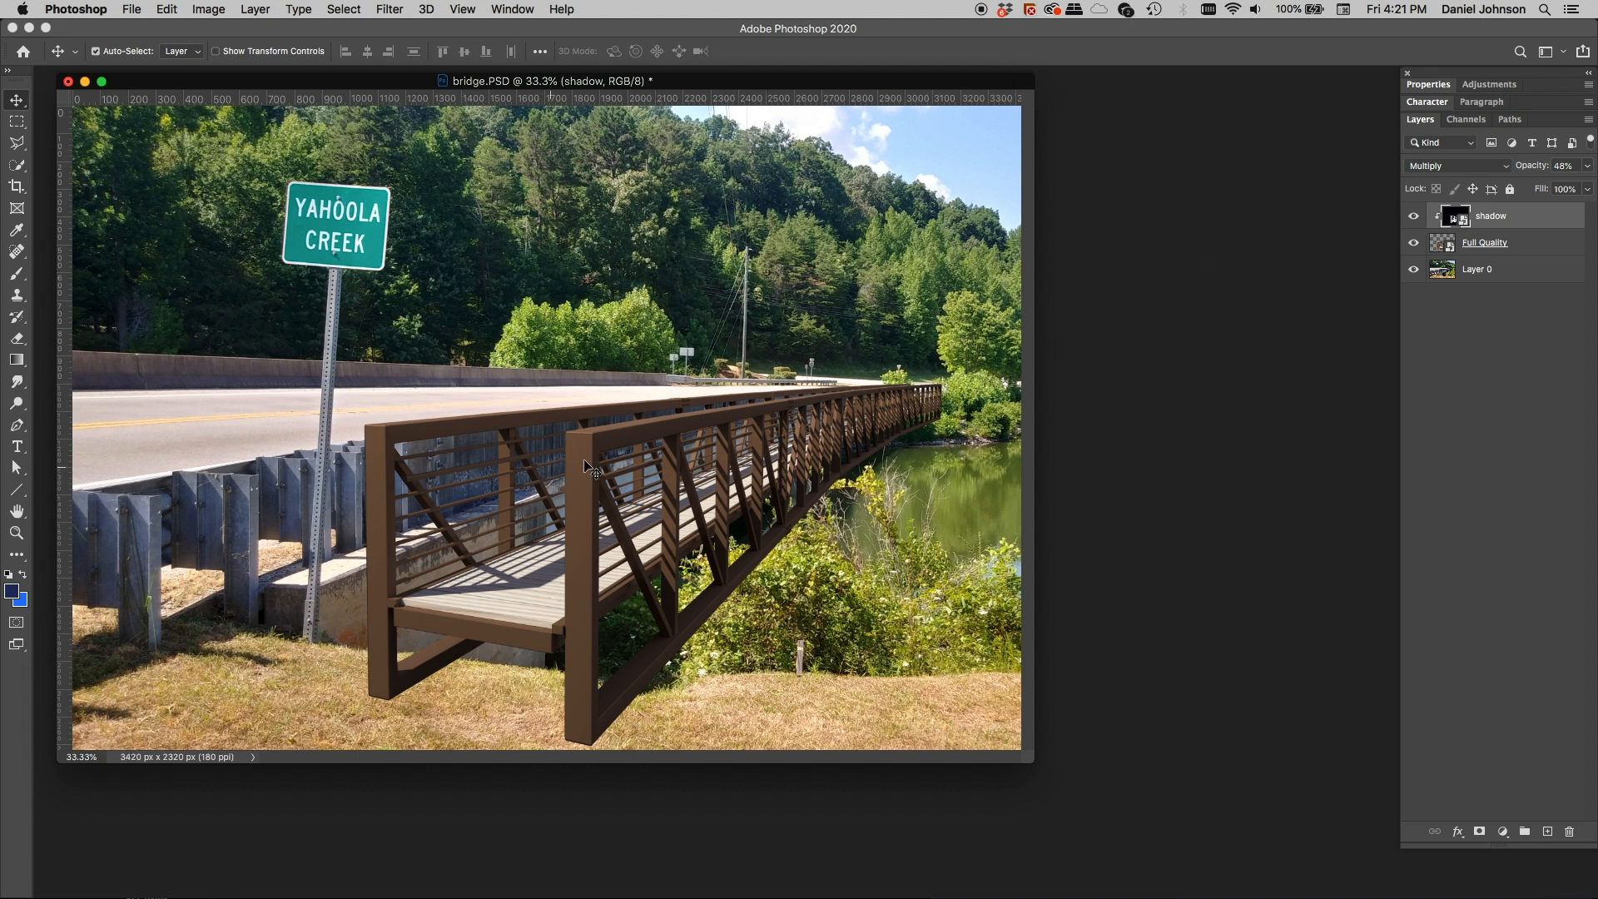
Compare the rendered railing's edges and surface detail with the photographed guardrail posts at up to 300% magnification
key(super+equal)
key(super+equal)
key(super+equal)
key(super+equal)
key(super+equal)
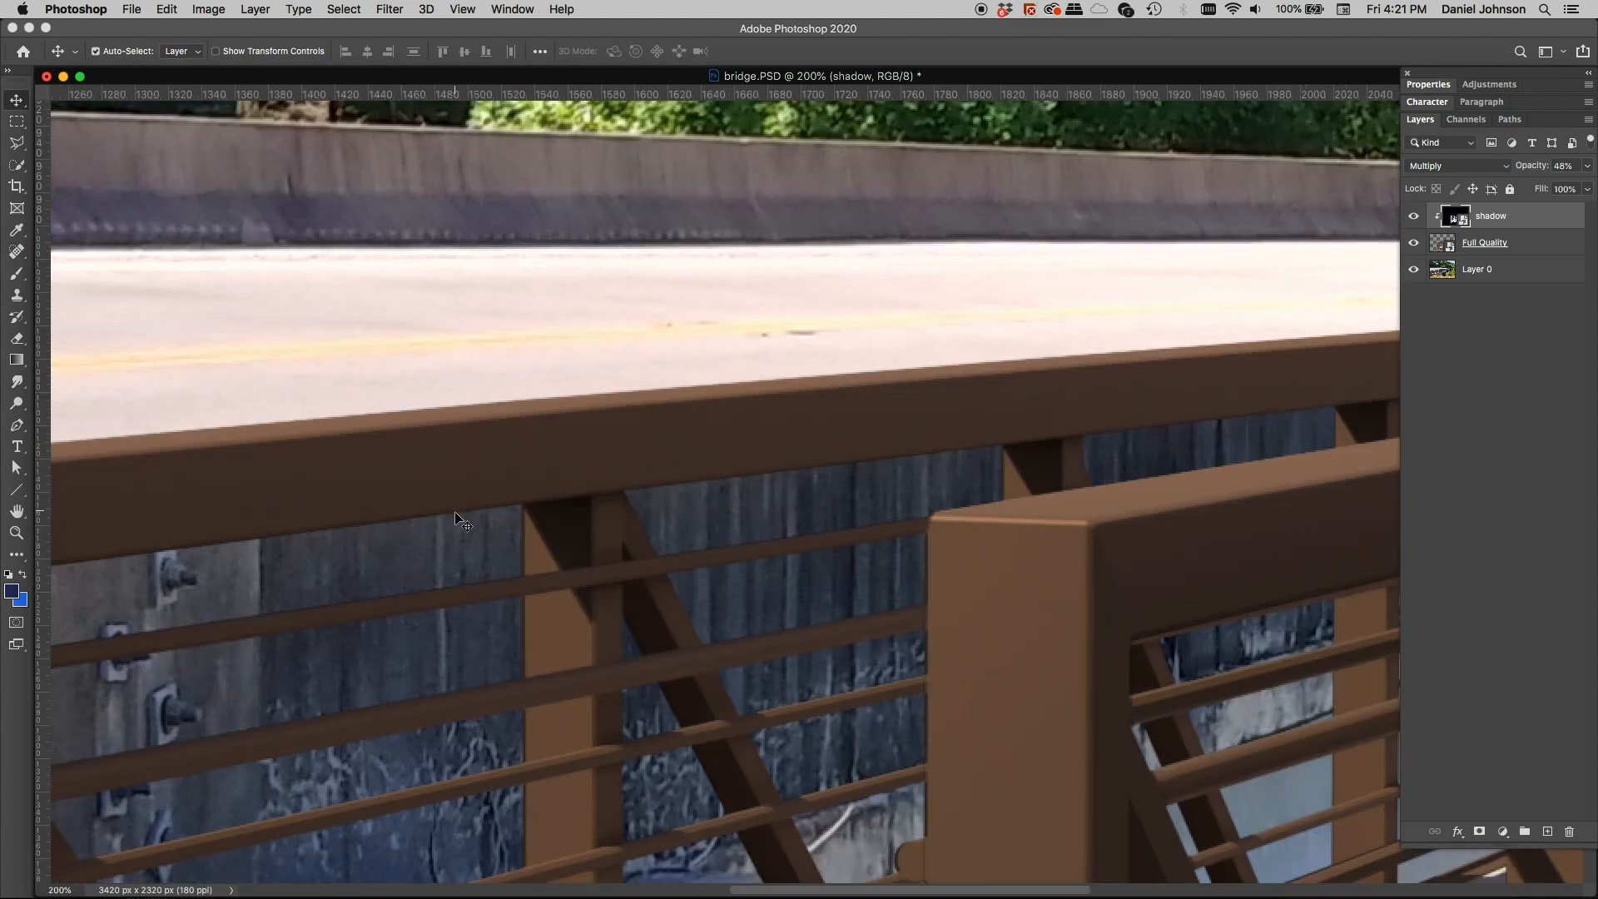
scroll(1072, 368, left, 10)
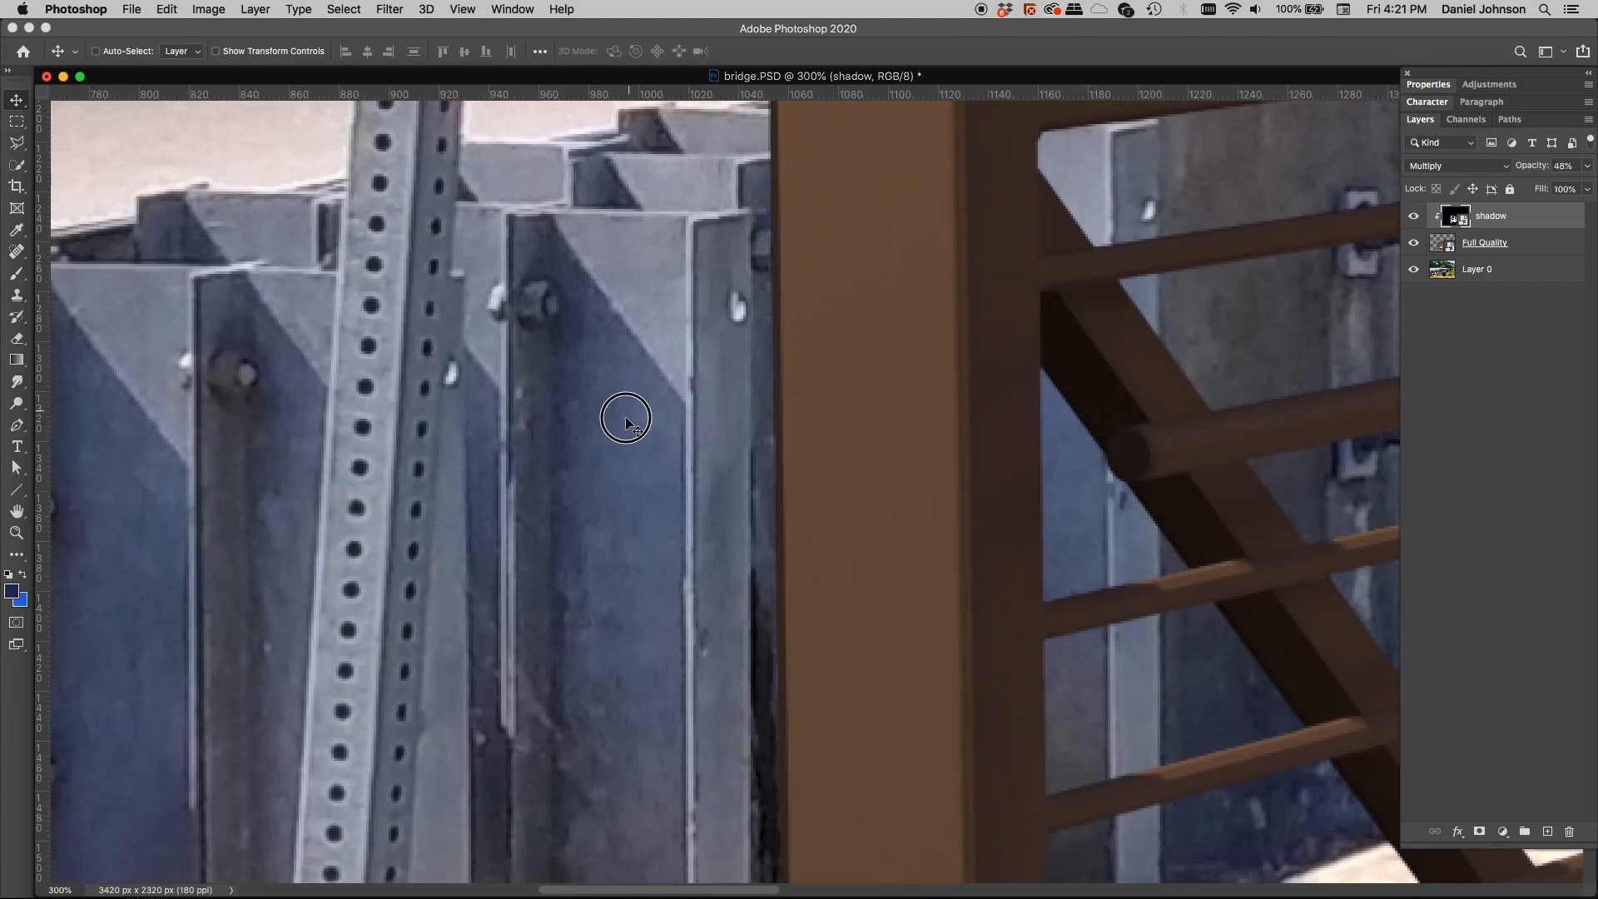
drag(626, 418, 627, 442)
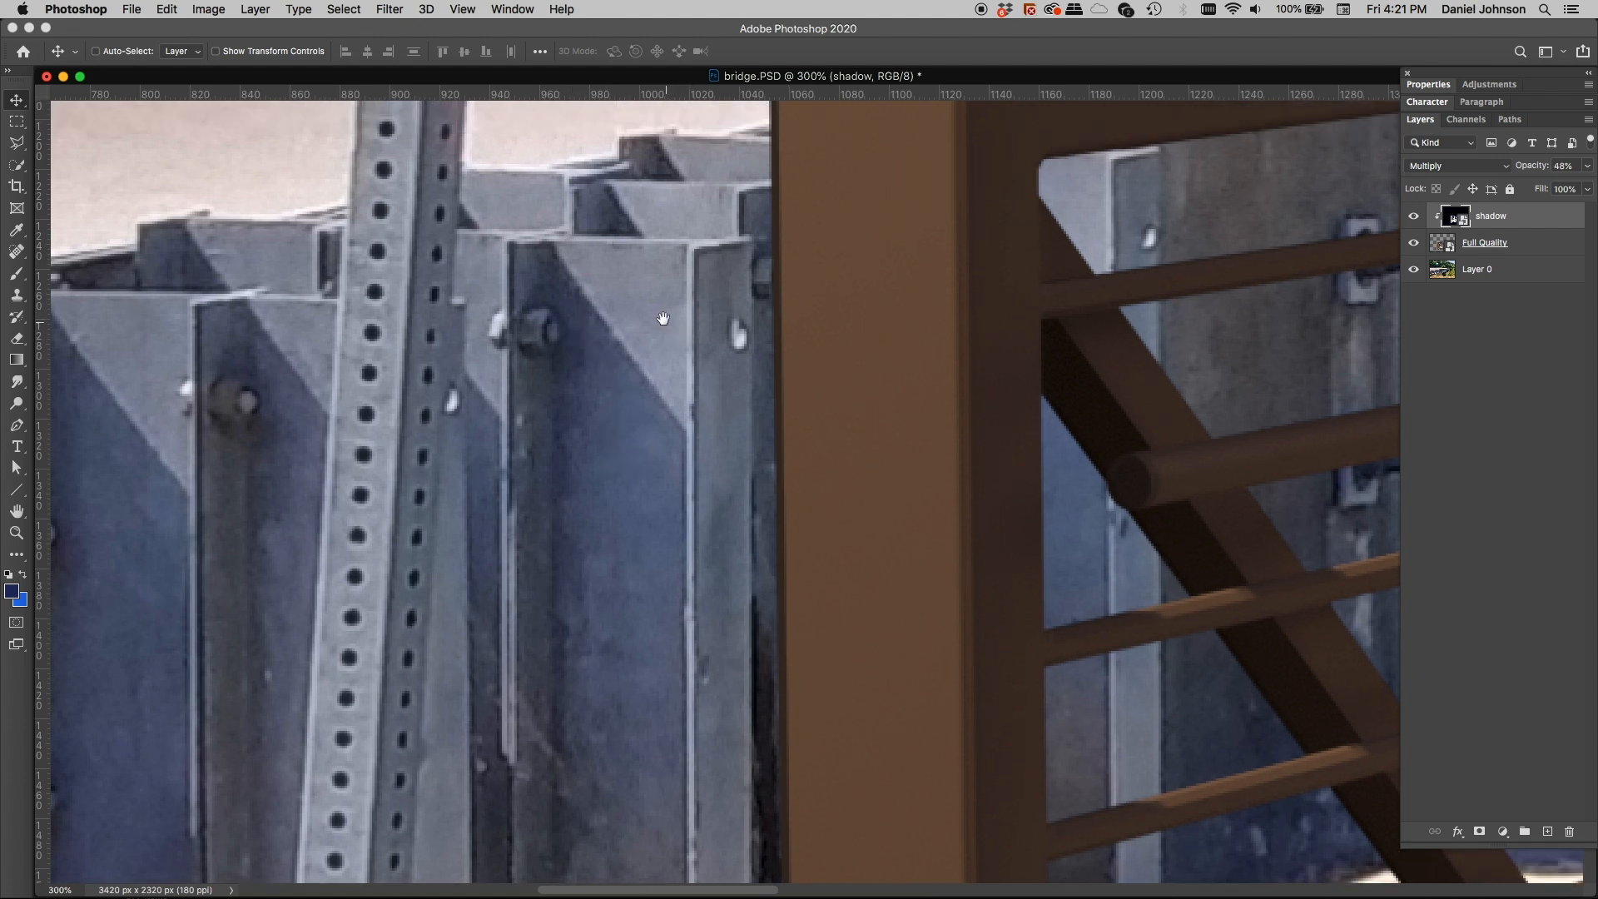
drag(663, 318, 657, 488)
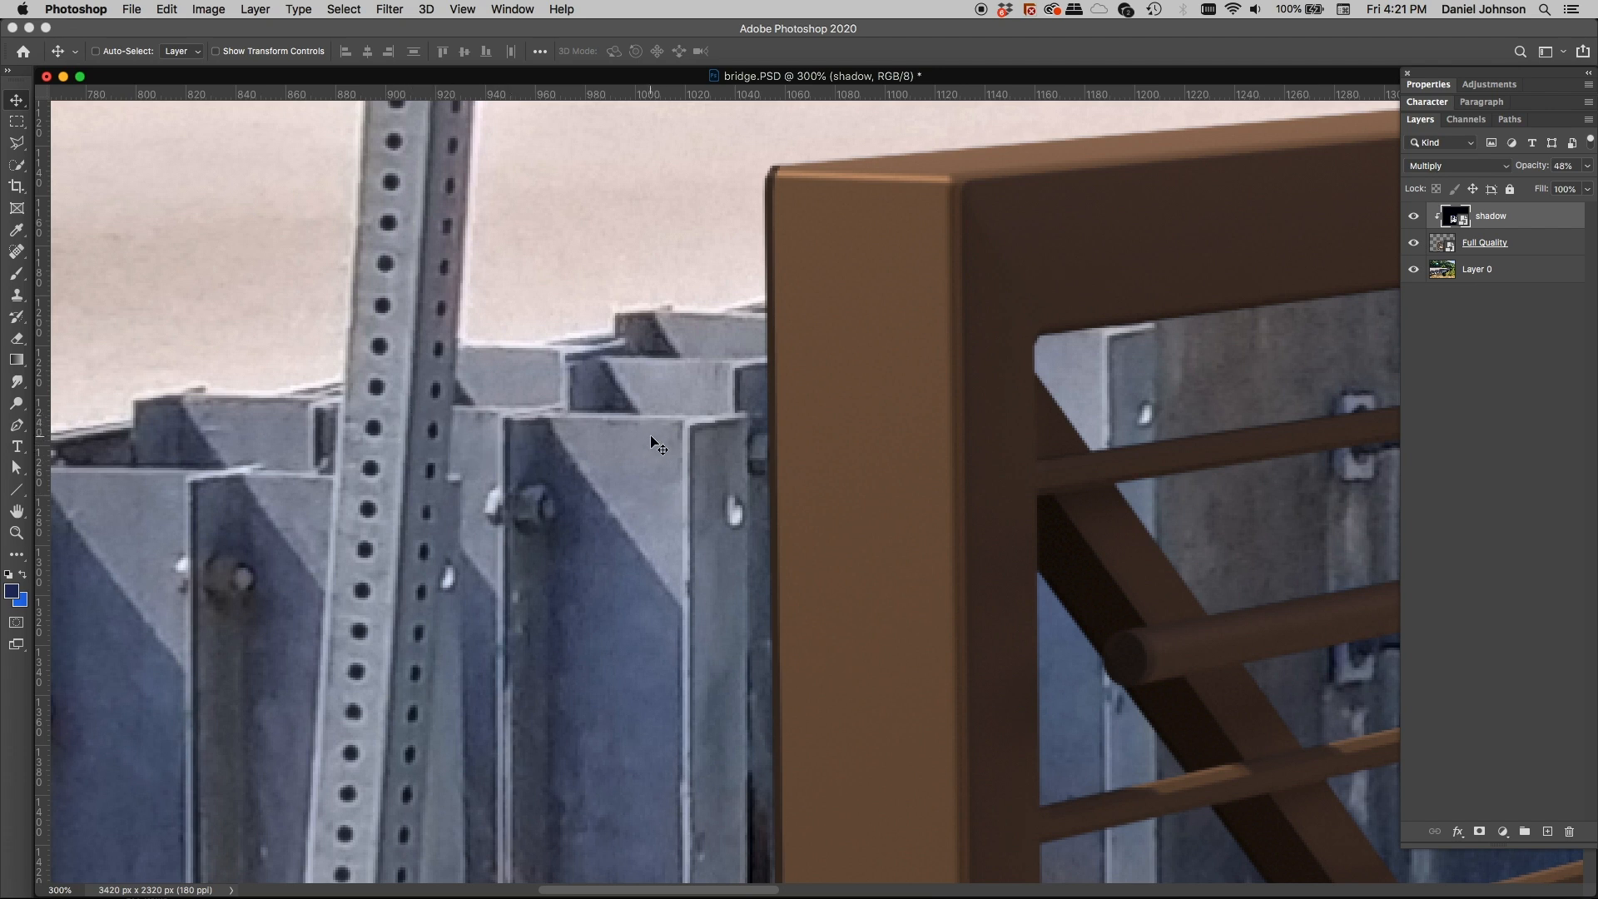
drag(1052, 249, 742, 343)
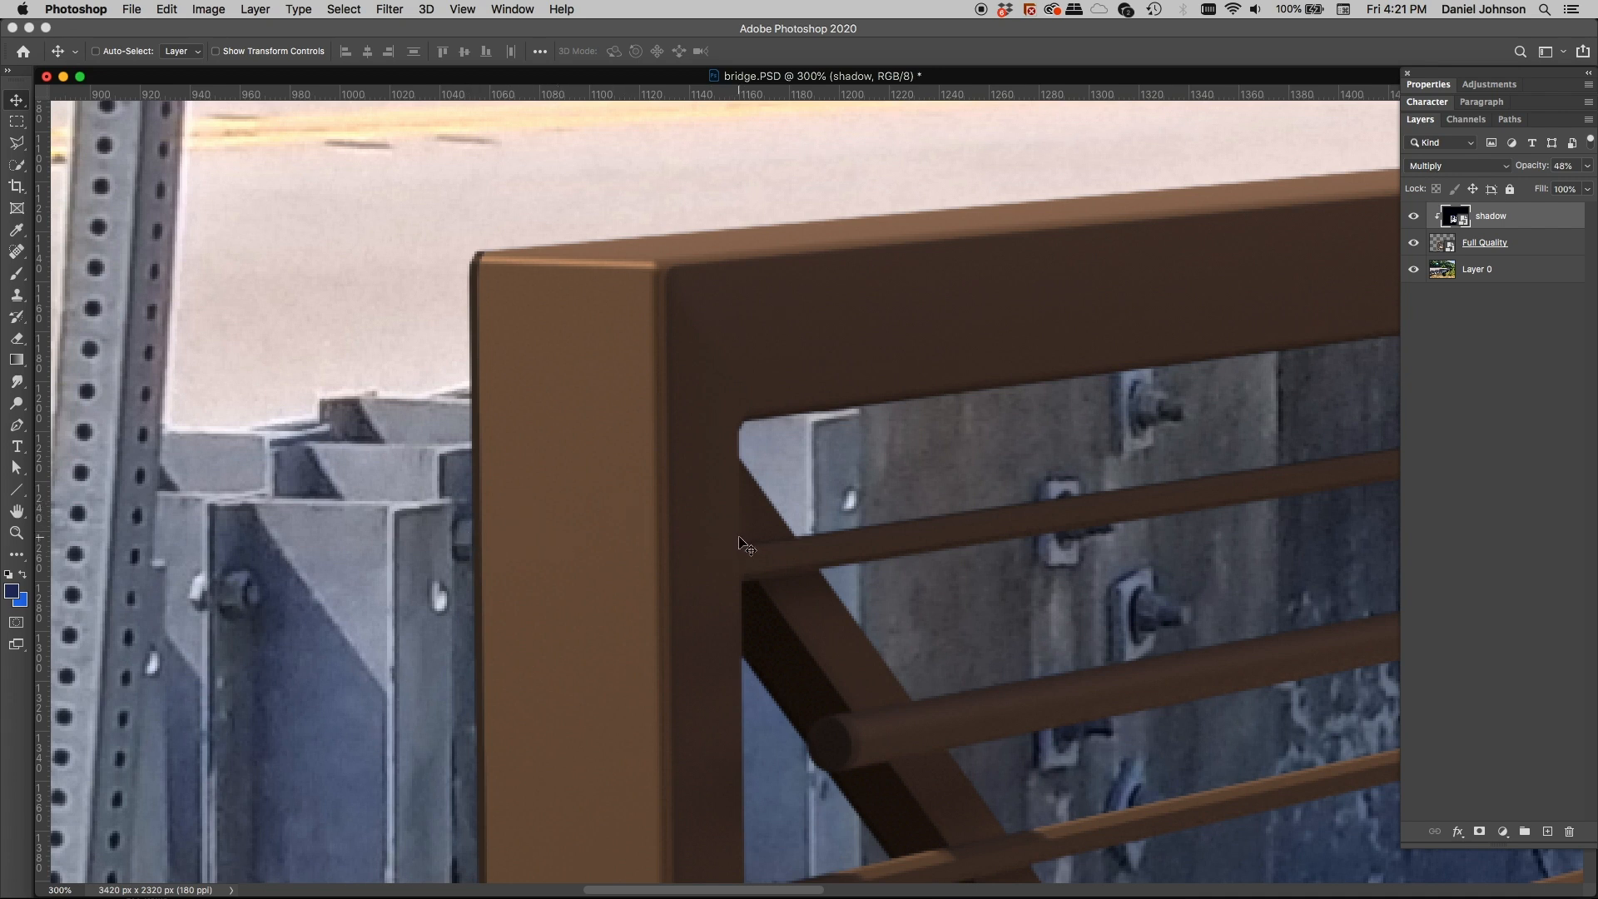
key(super+minus)
key(super+minus)
key(super+minus)
key(super+minus)
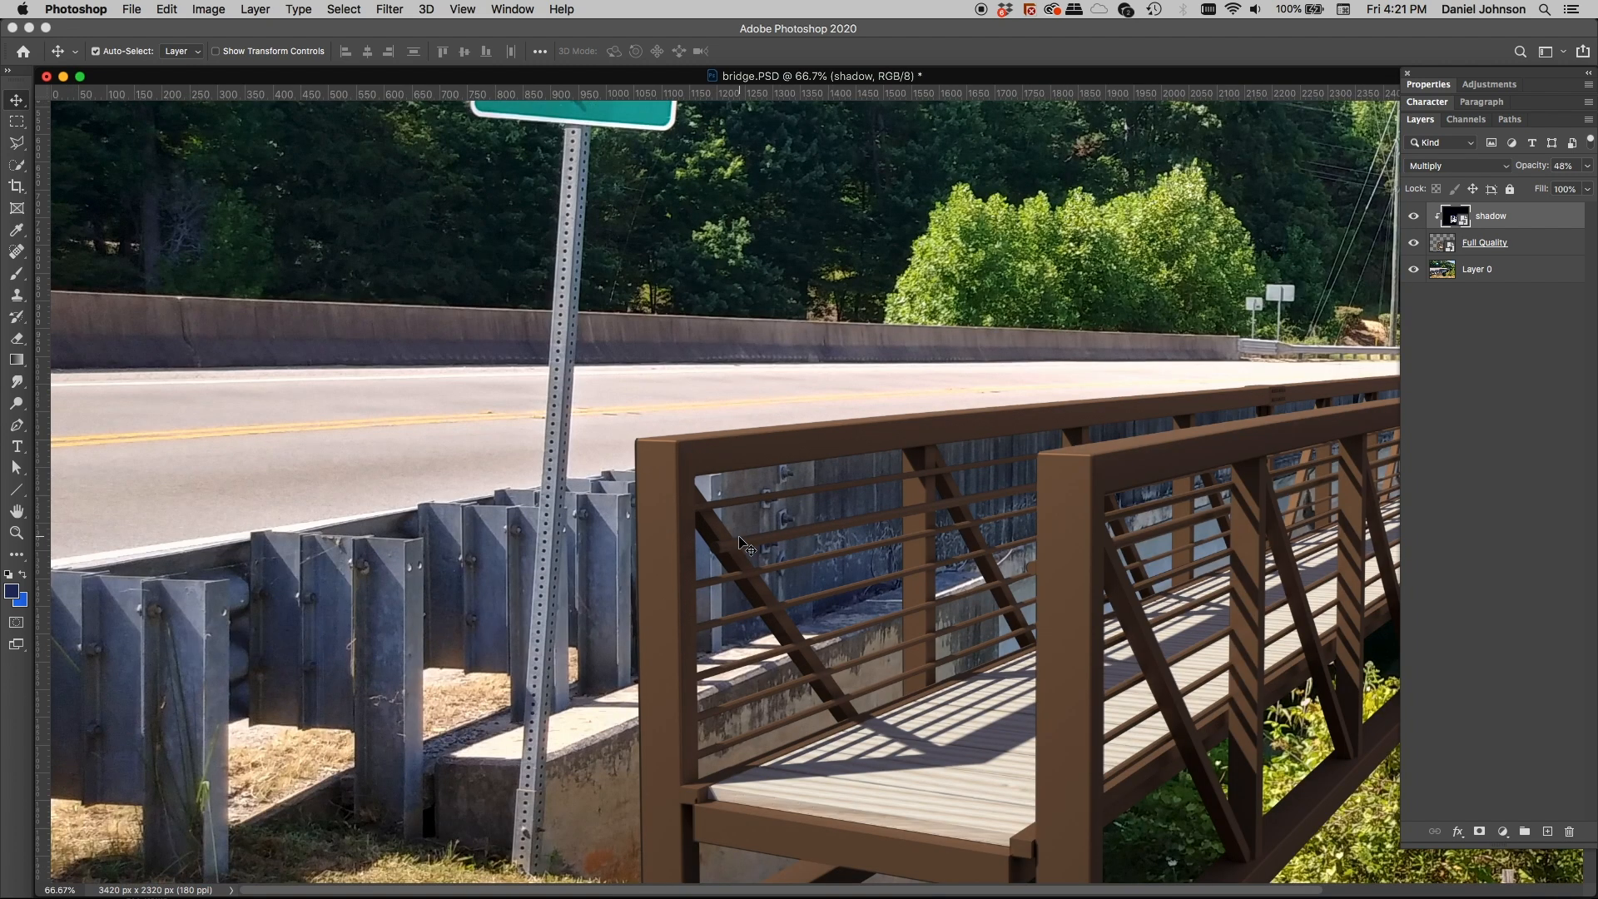
Start an Iris Blur on the Full Quality layer and set its blur to 2 px
click(1448, 245)
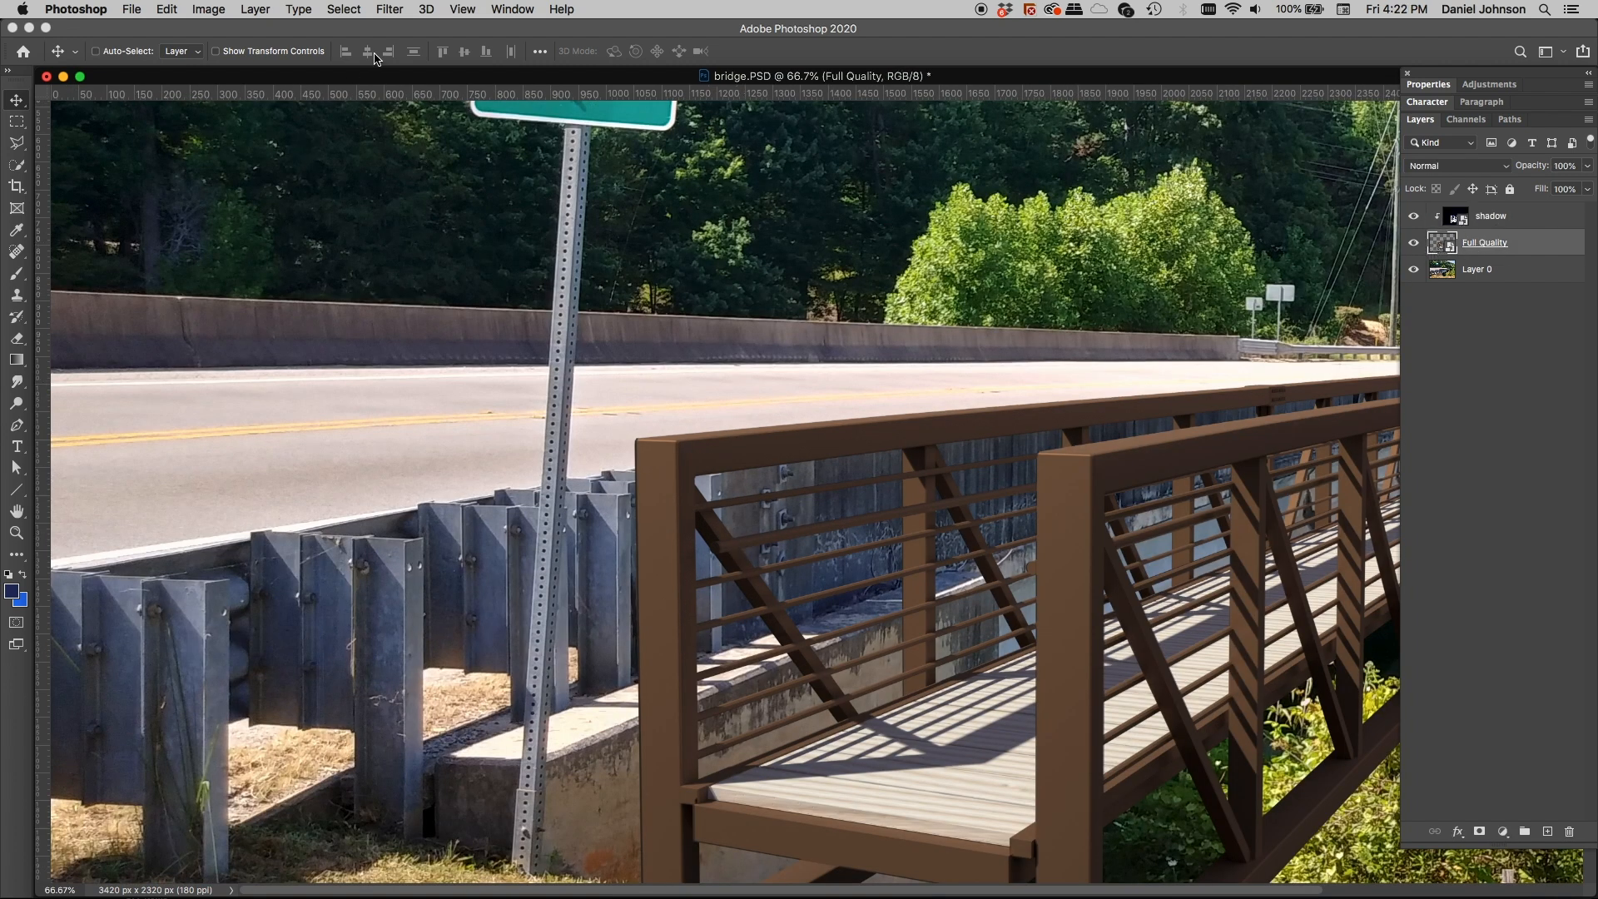
click(389, 10)
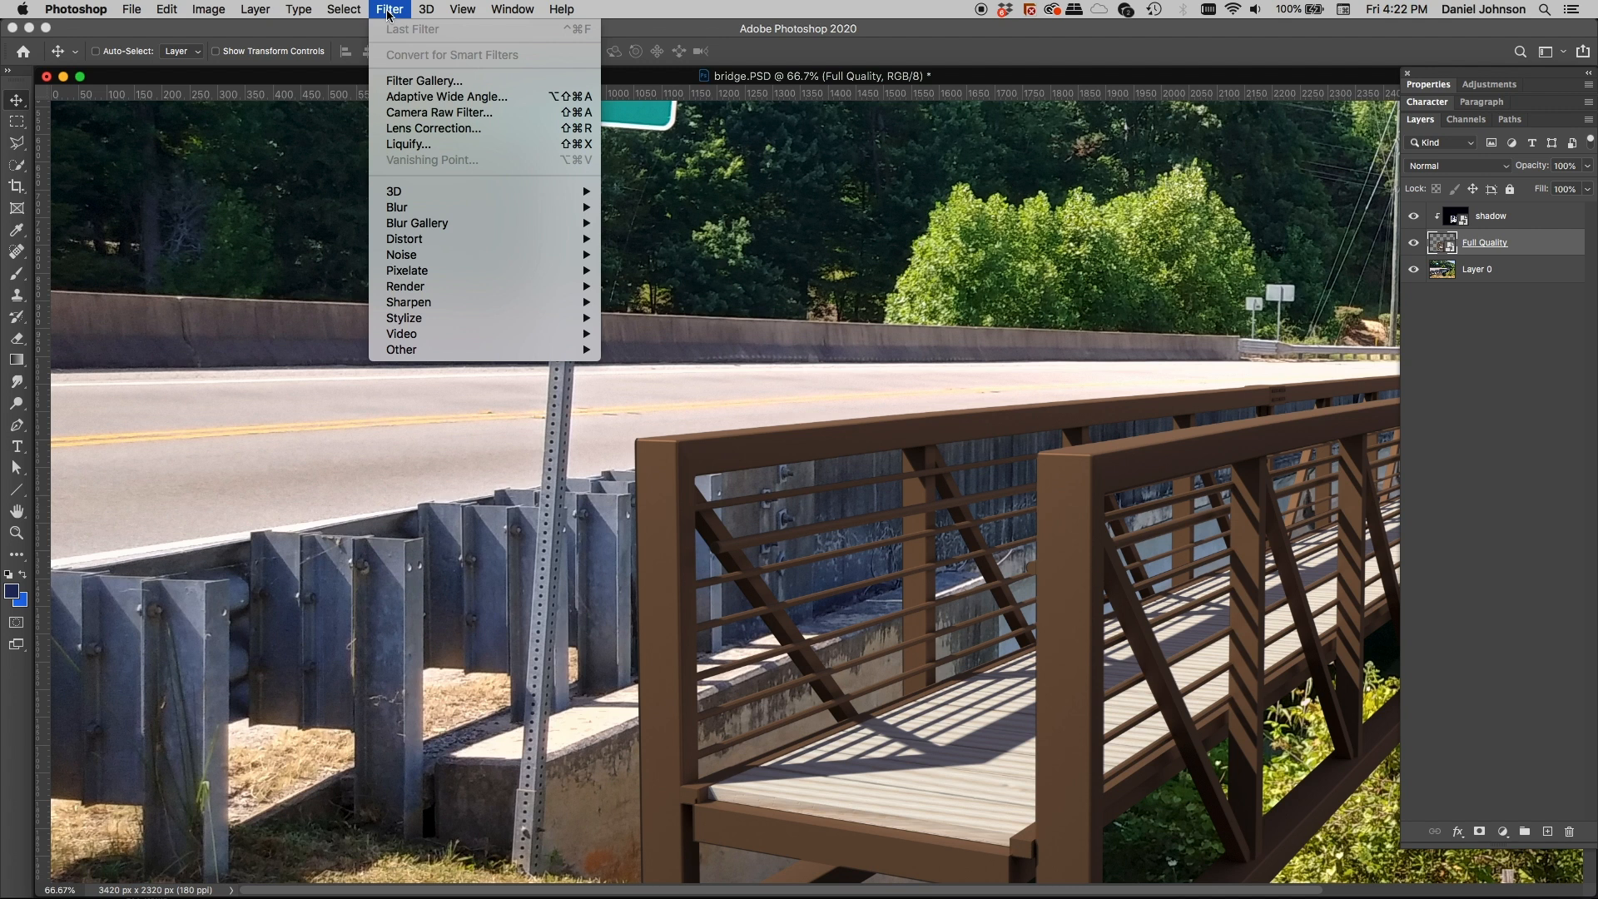
mouse_move(420, 210)
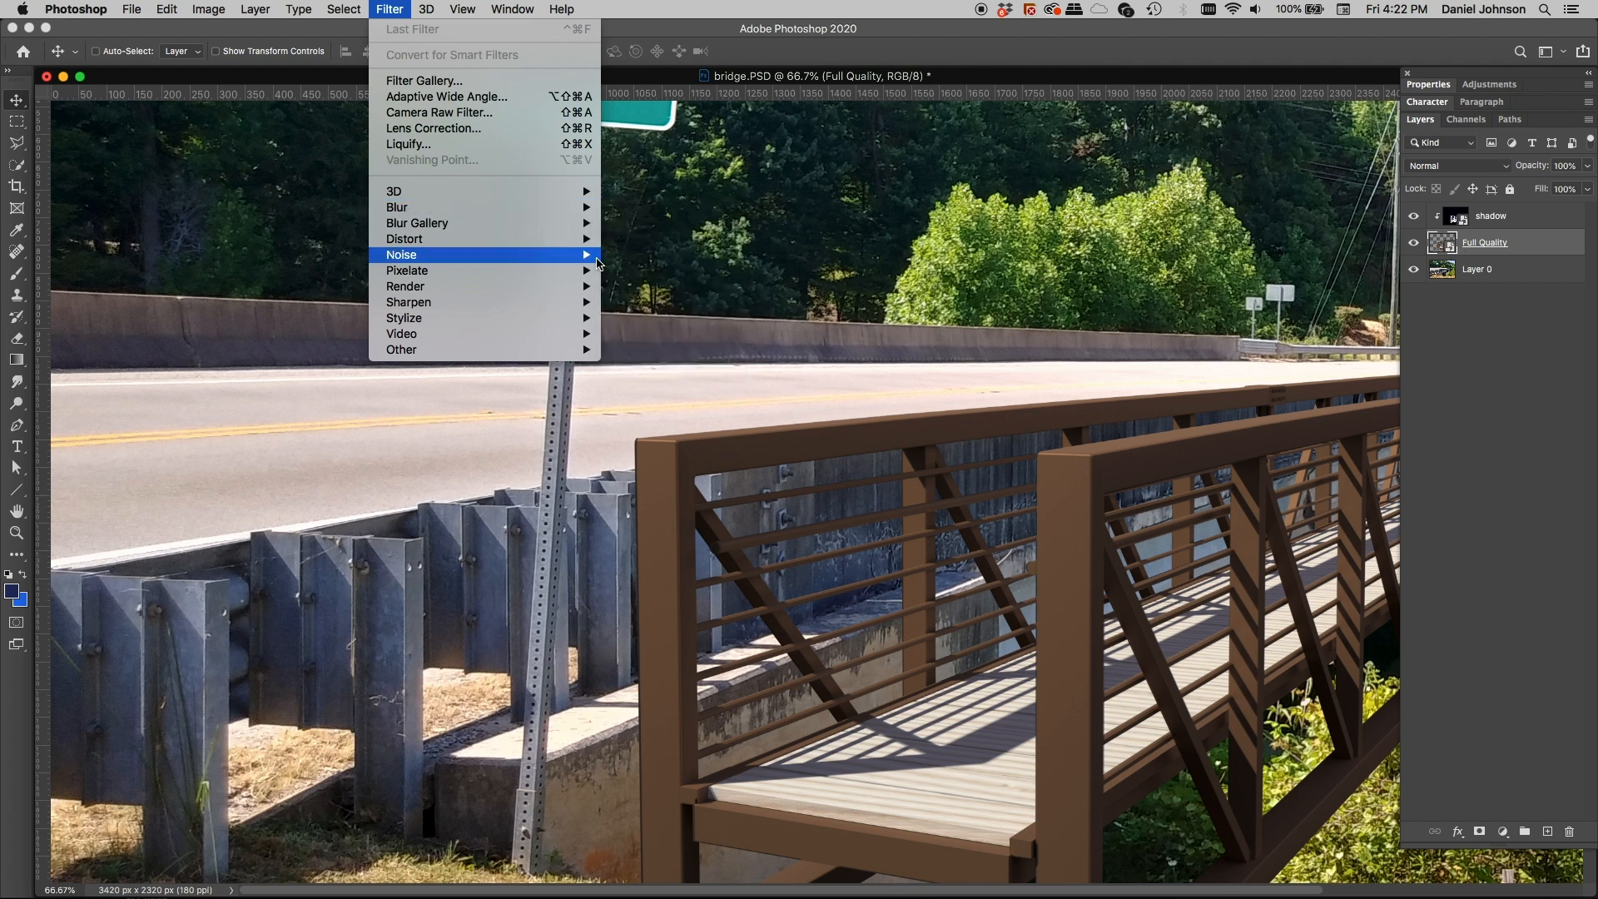
mouse_move(556, 231)
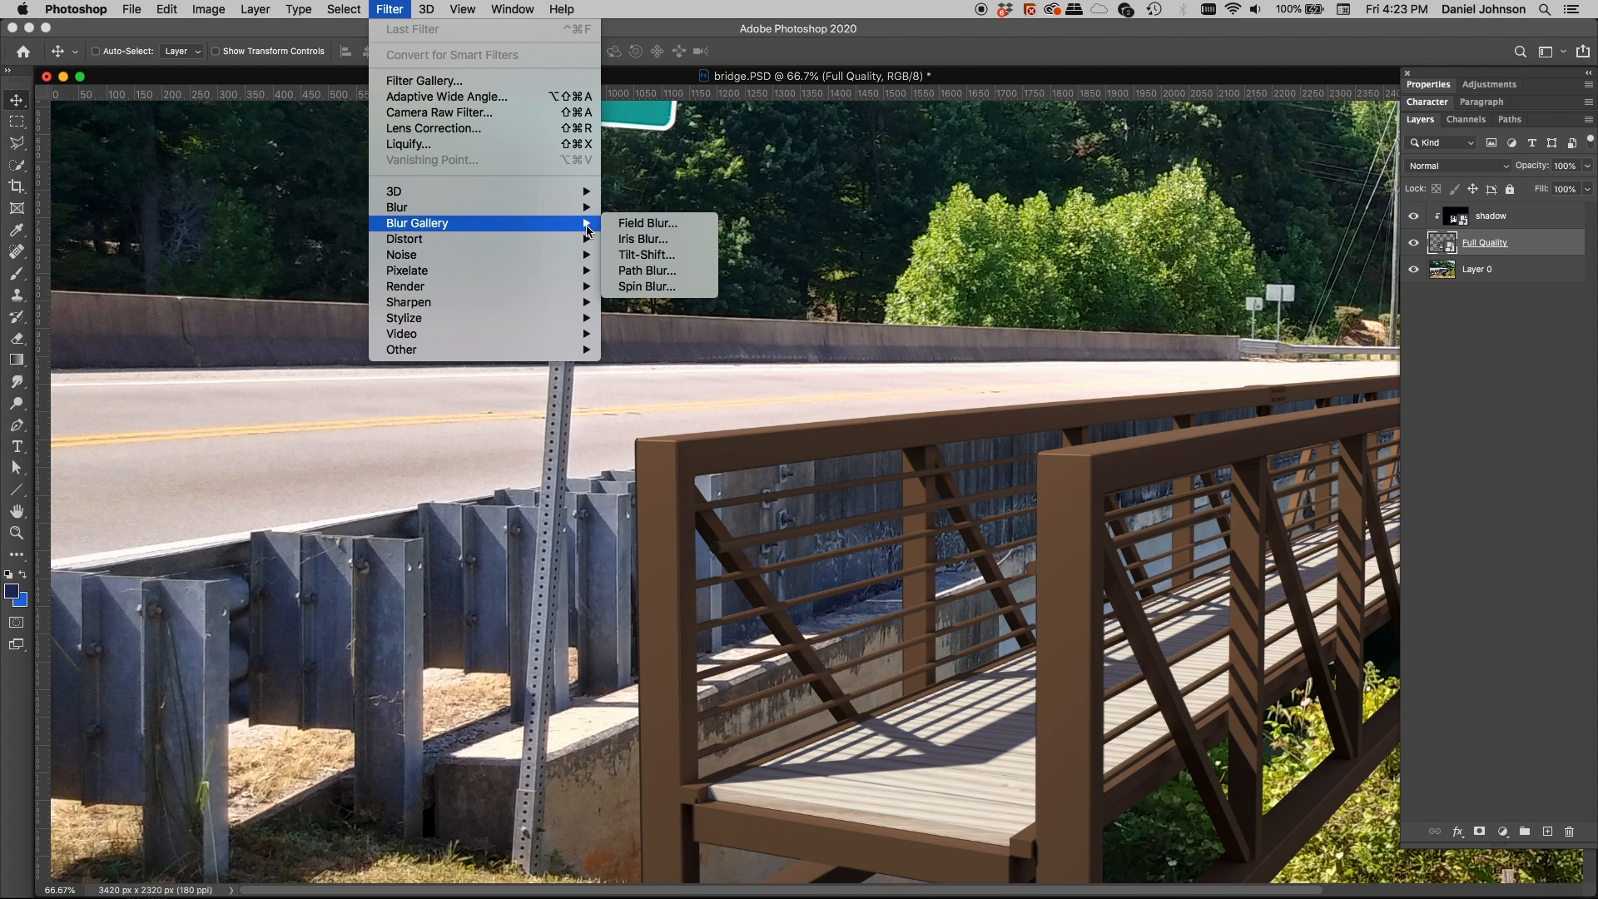
click(643, 240)
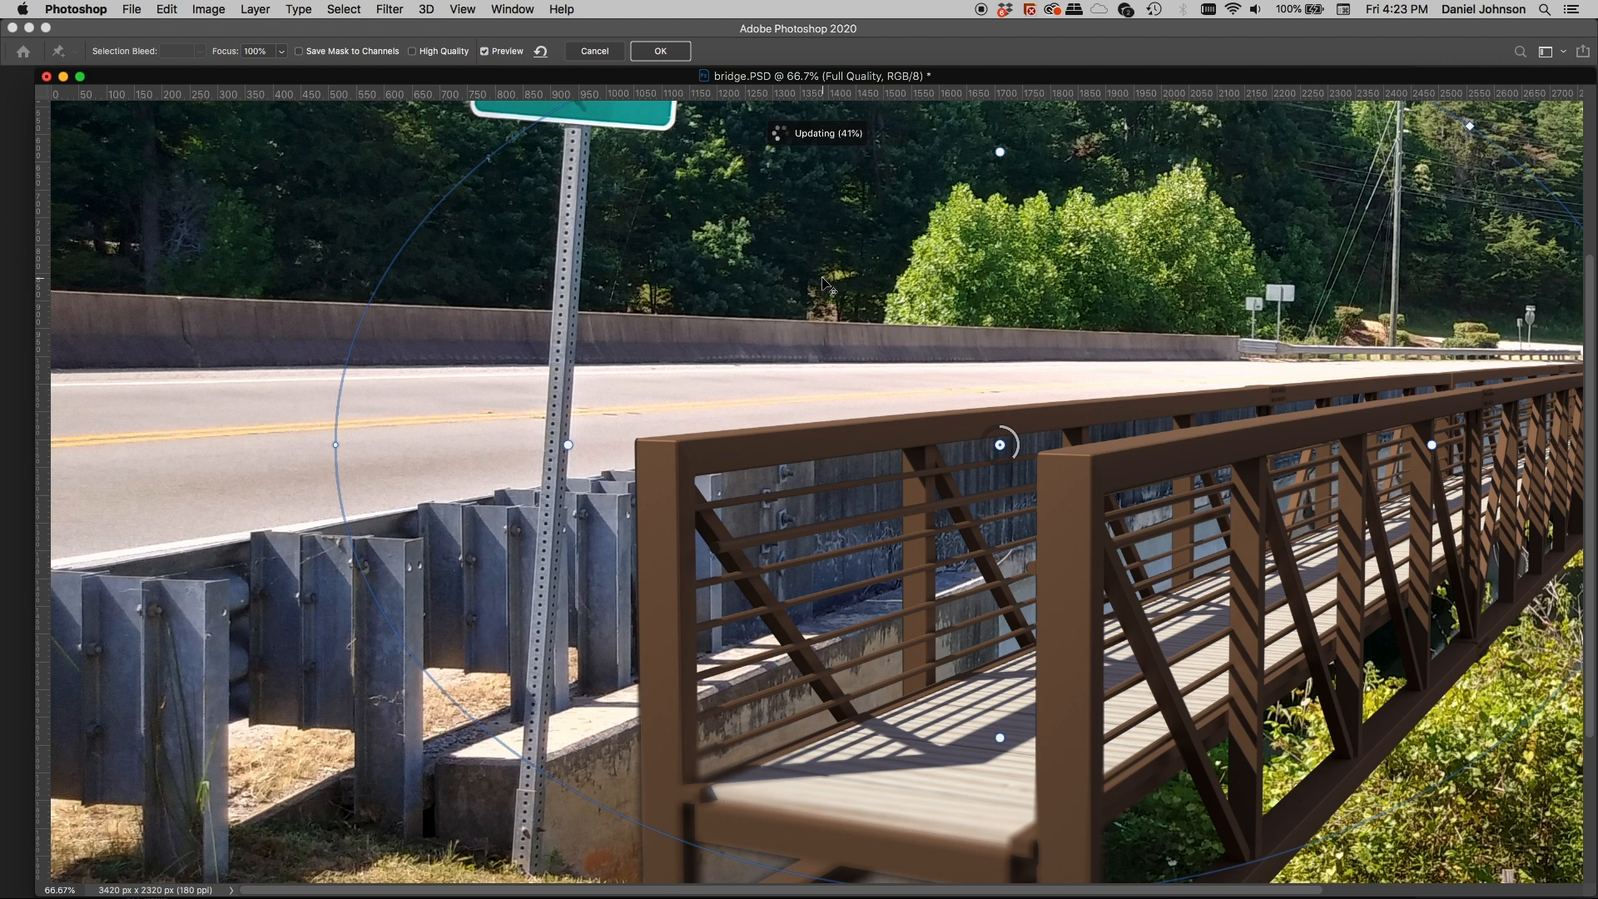
key(super+minus)
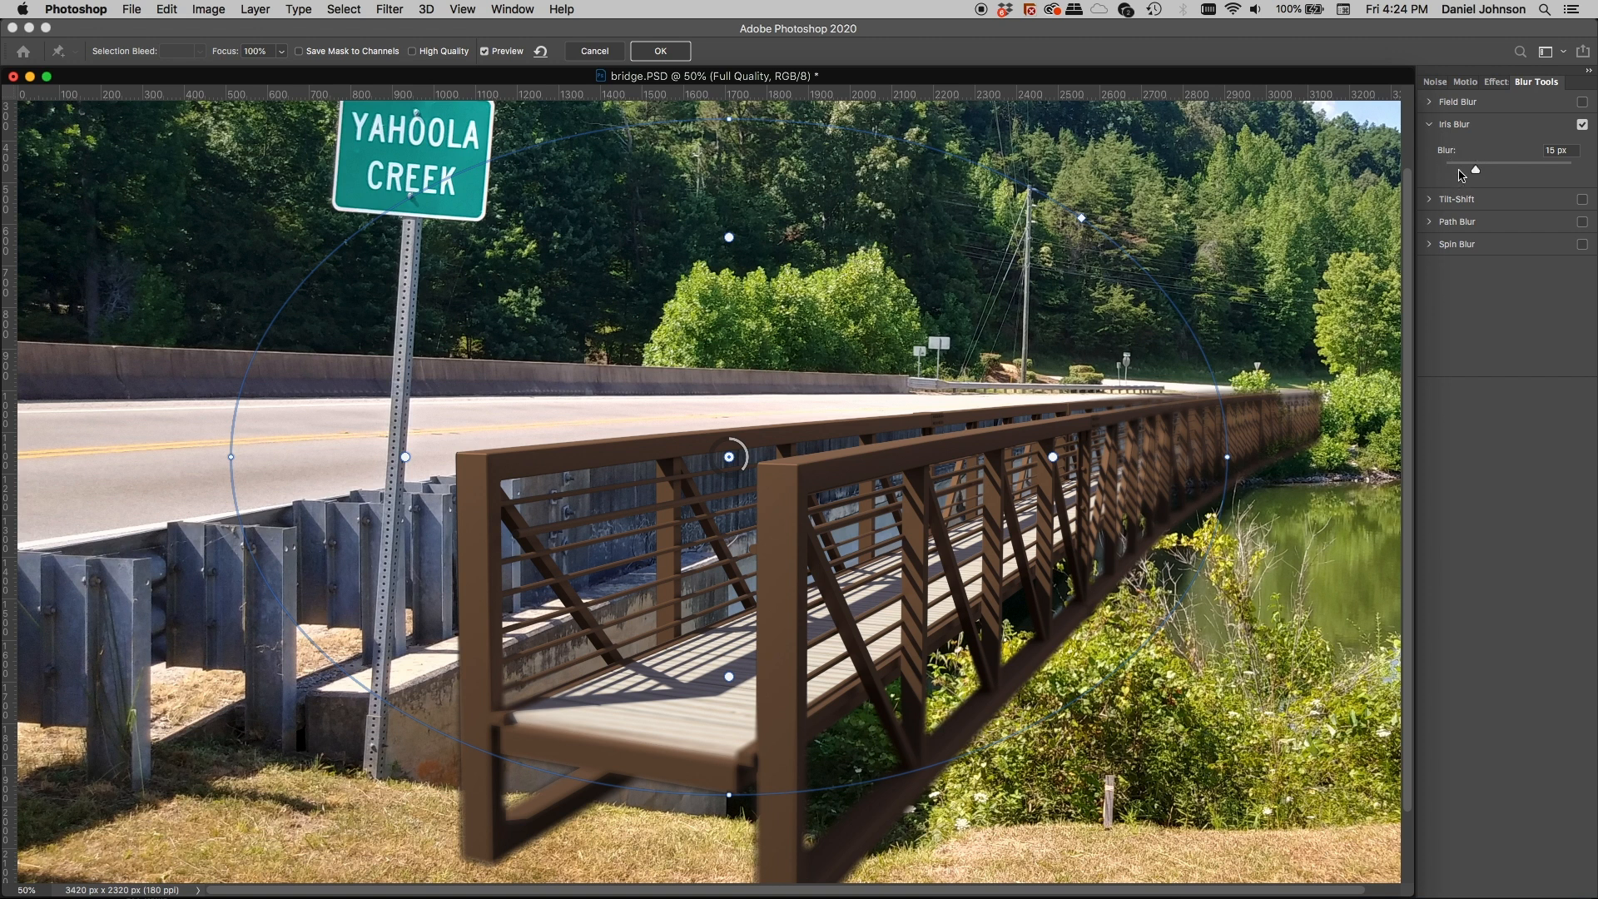
drag(1459, 173, 1461, 172)
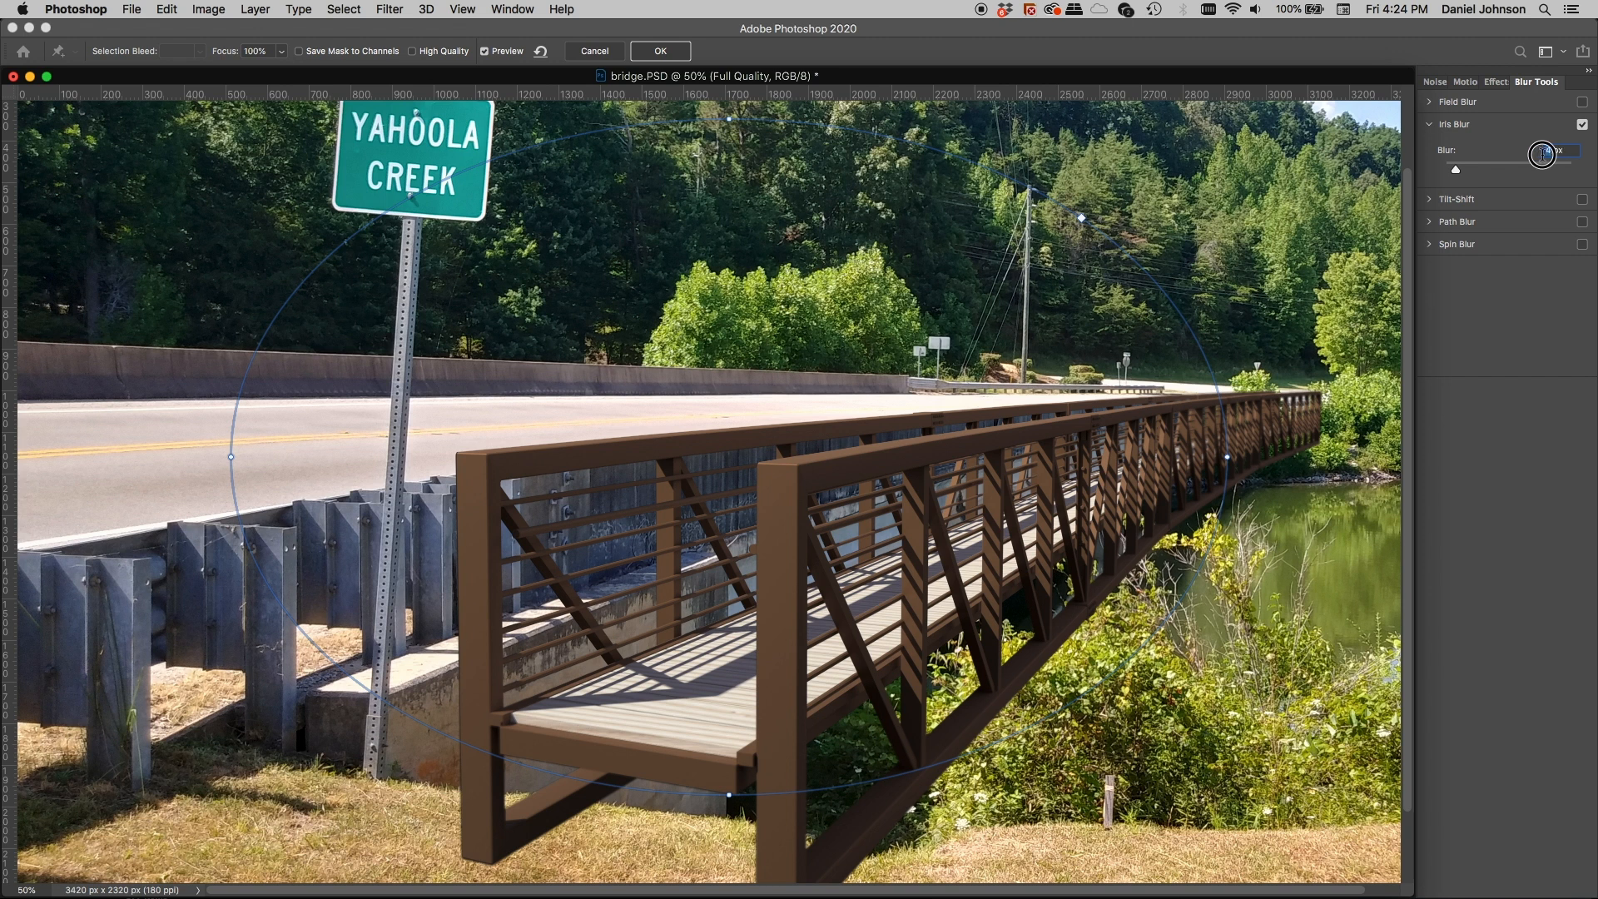
drag(1552, 152, 1544, 159)
text(2)
Move the iris centre to the guardrail beside the sign post, shrink the sharp zone around it and widen the ellipse along the footbridge
click(729, 457)
drag(729, 457, 633, 460)
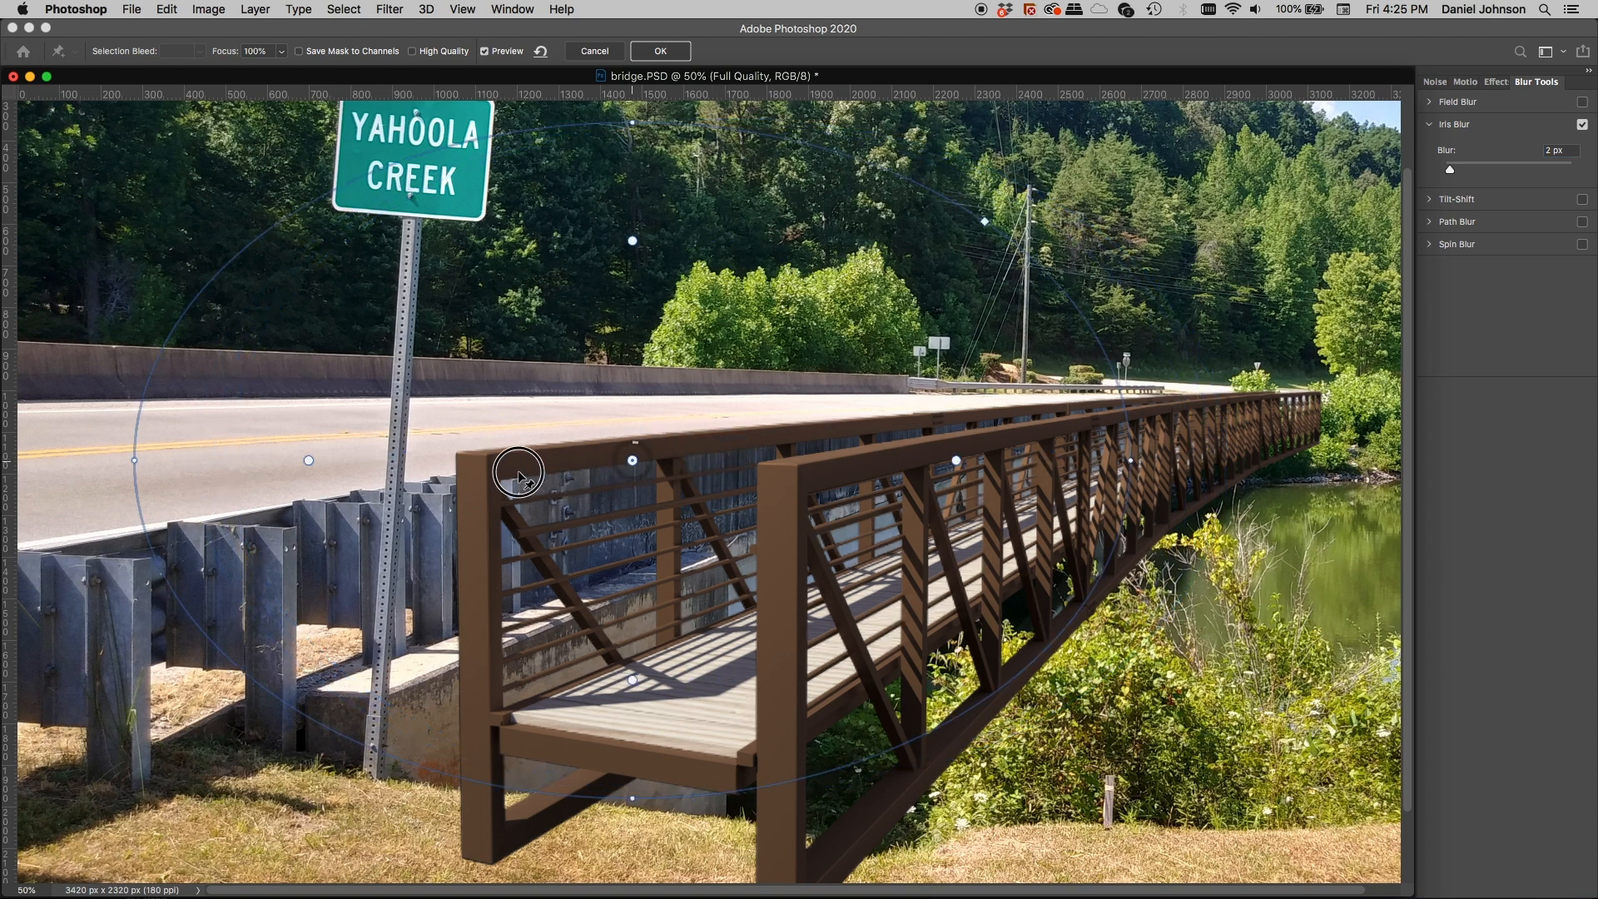
drag(518, 473, 365, 487)
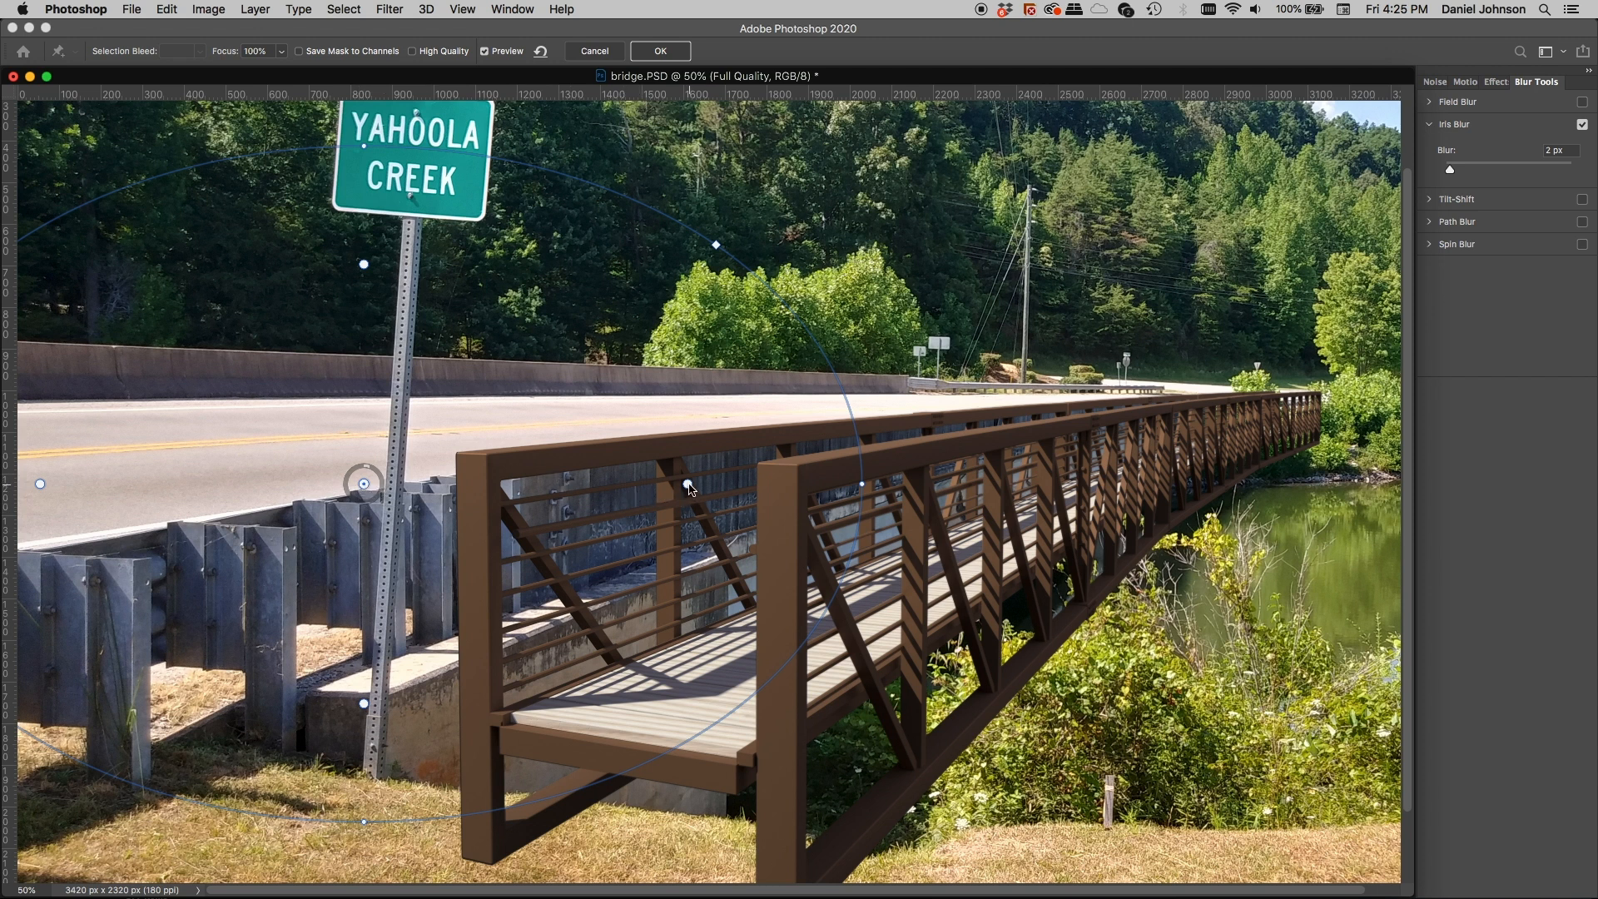
drag(689, 487, 405, 486)
drag(859, 454, 1026, 460)
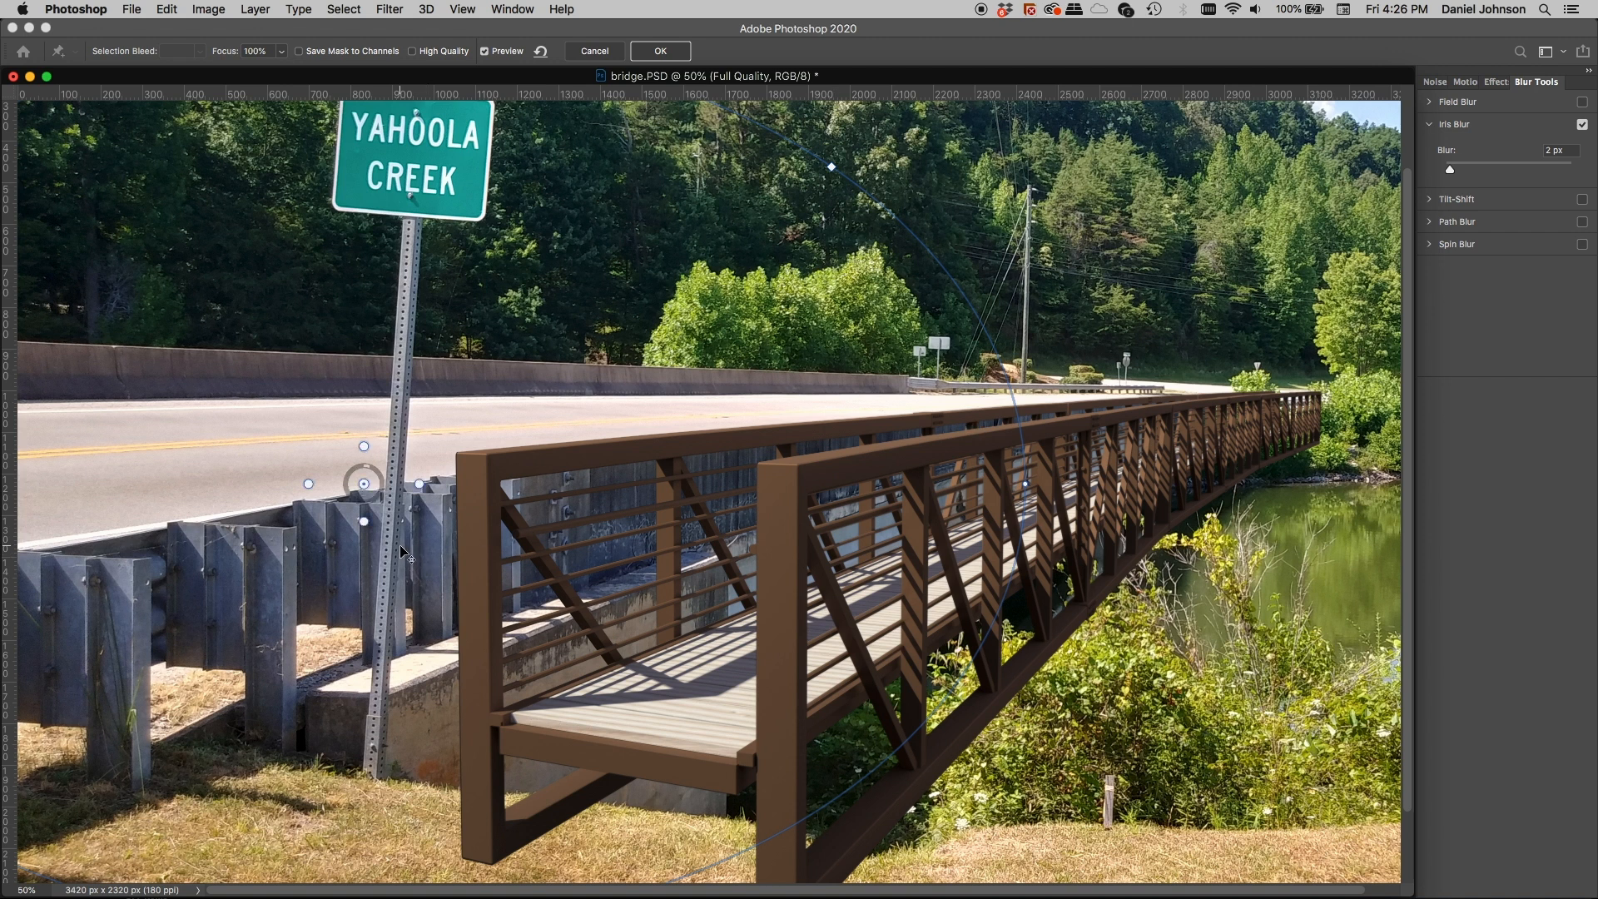
Examine the blur preview on the near railing and end post against the photographed guardrail at 200% magnification
key(super+equal)
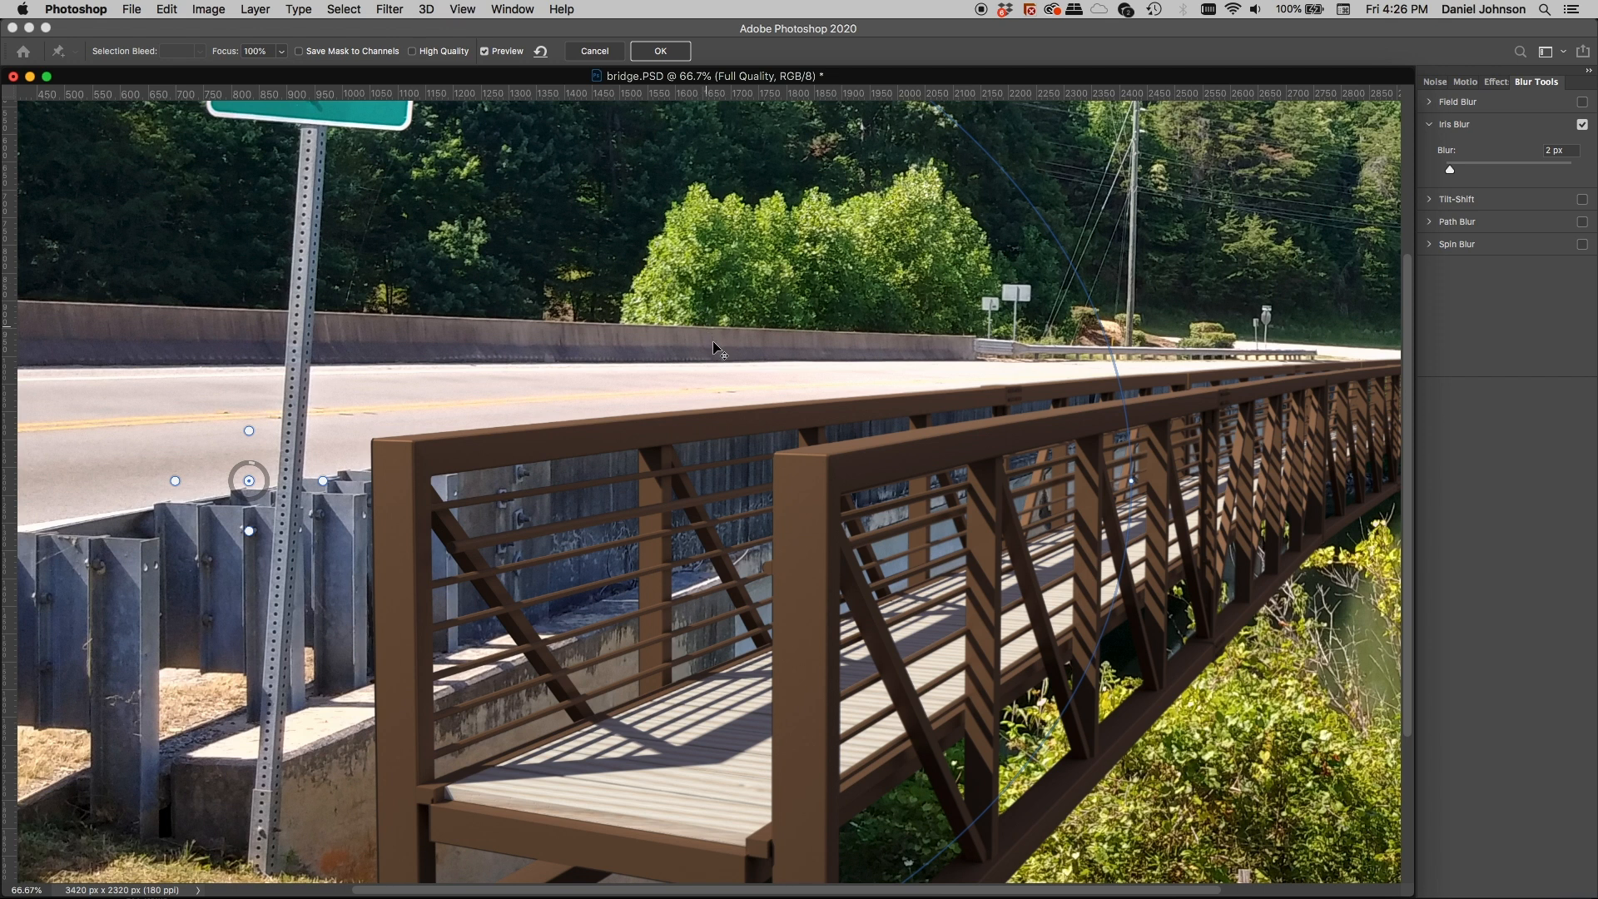
key(super+equal)
key(super+equal)
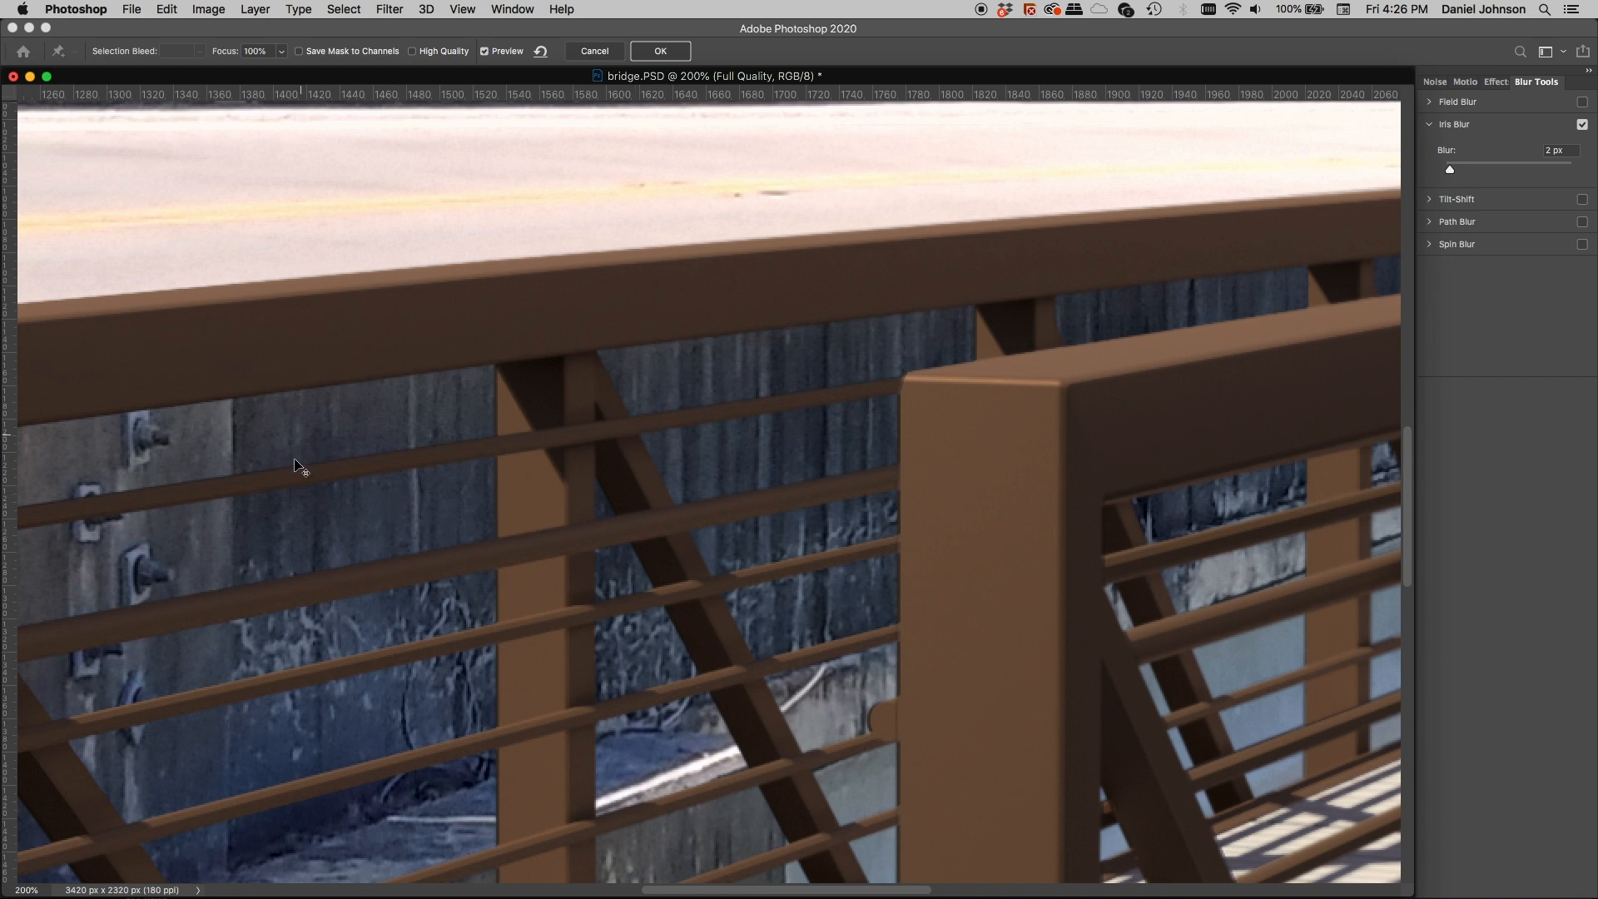
drag(253, 478, 1052, 441)
drag(417, 499, 528, 460)
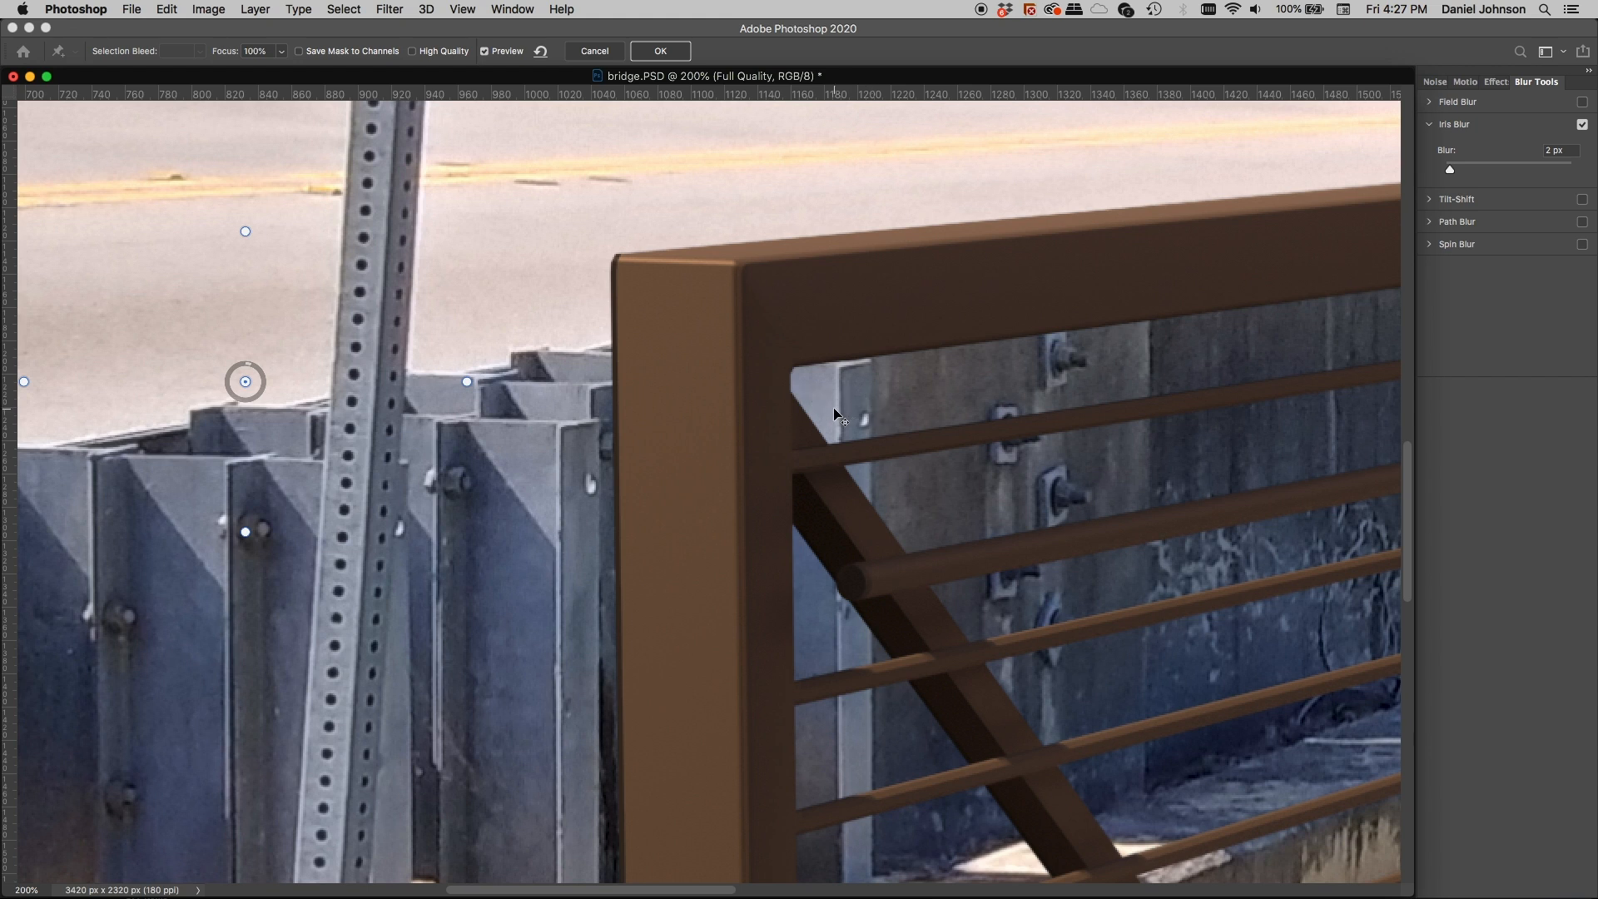
key(super+minus)
key(super+minus)
key(super+minus)
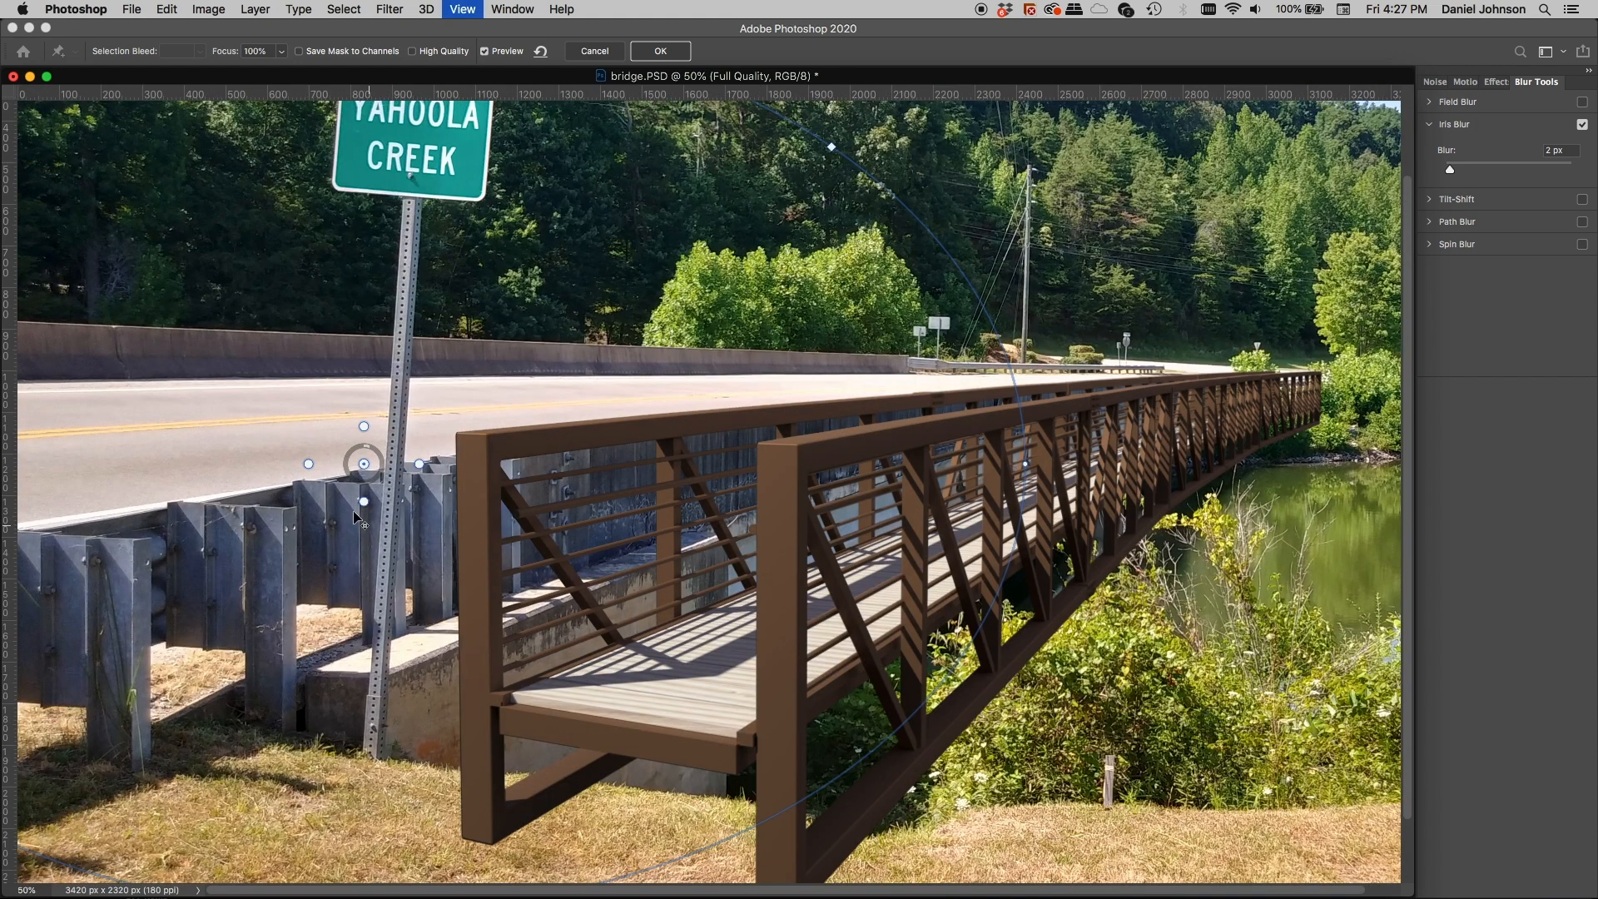
Move the iris centre onto the road above the nearer guardrail posts and stretch the ellipse to the footbridge's far end
drag(366, 467, 235, 471)
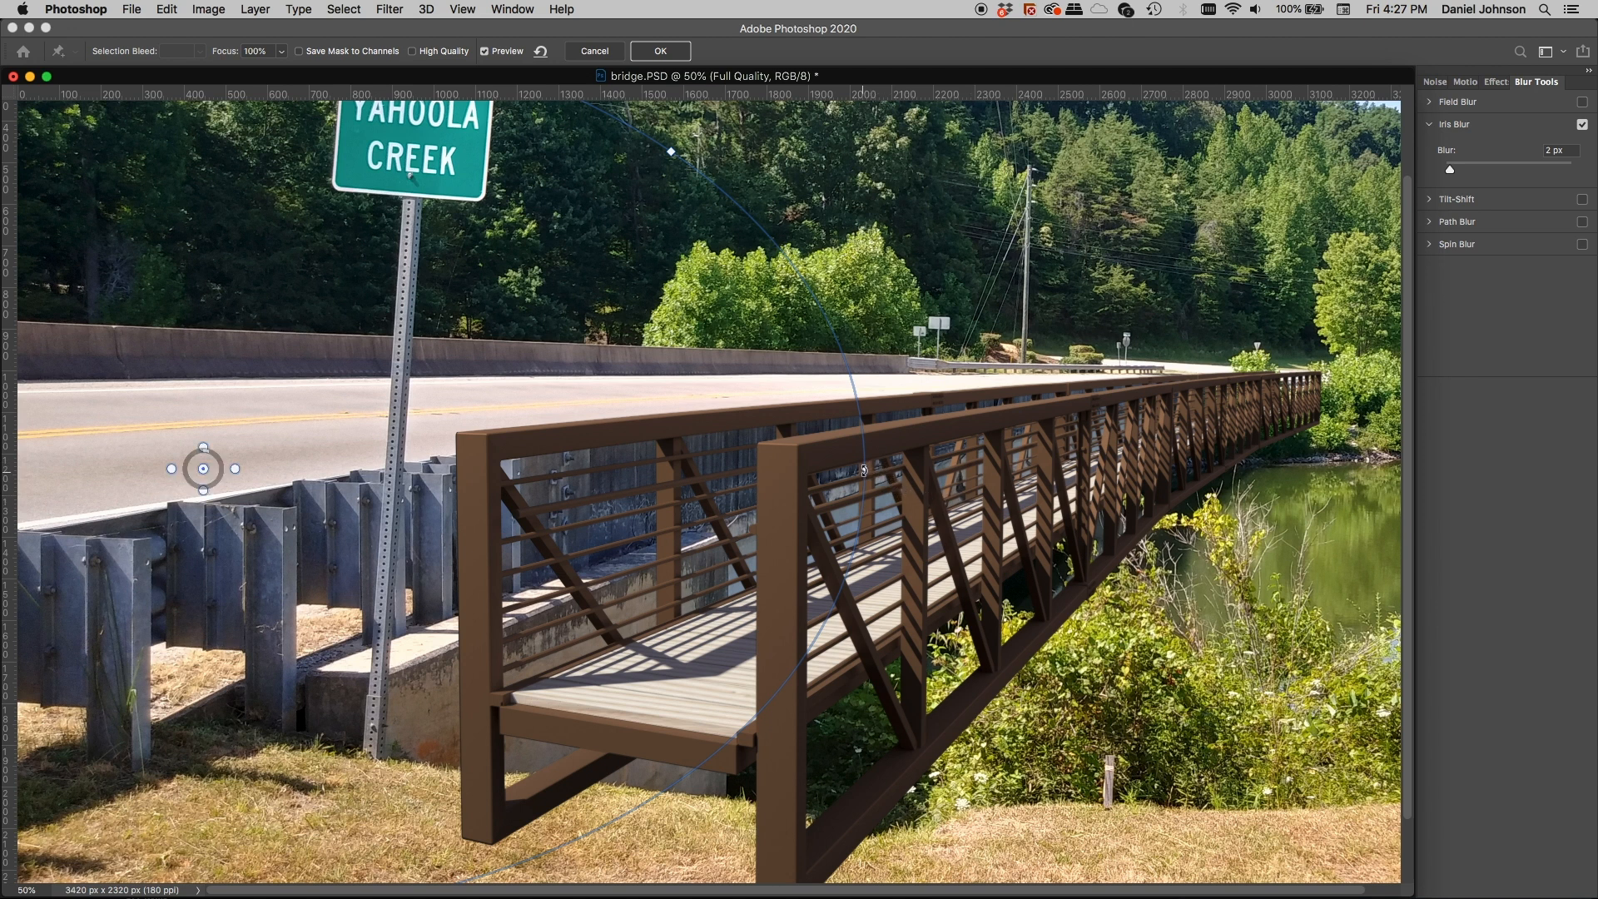
drag(864, 471, 881, 469)
drag(928, 418, 1323, 393)
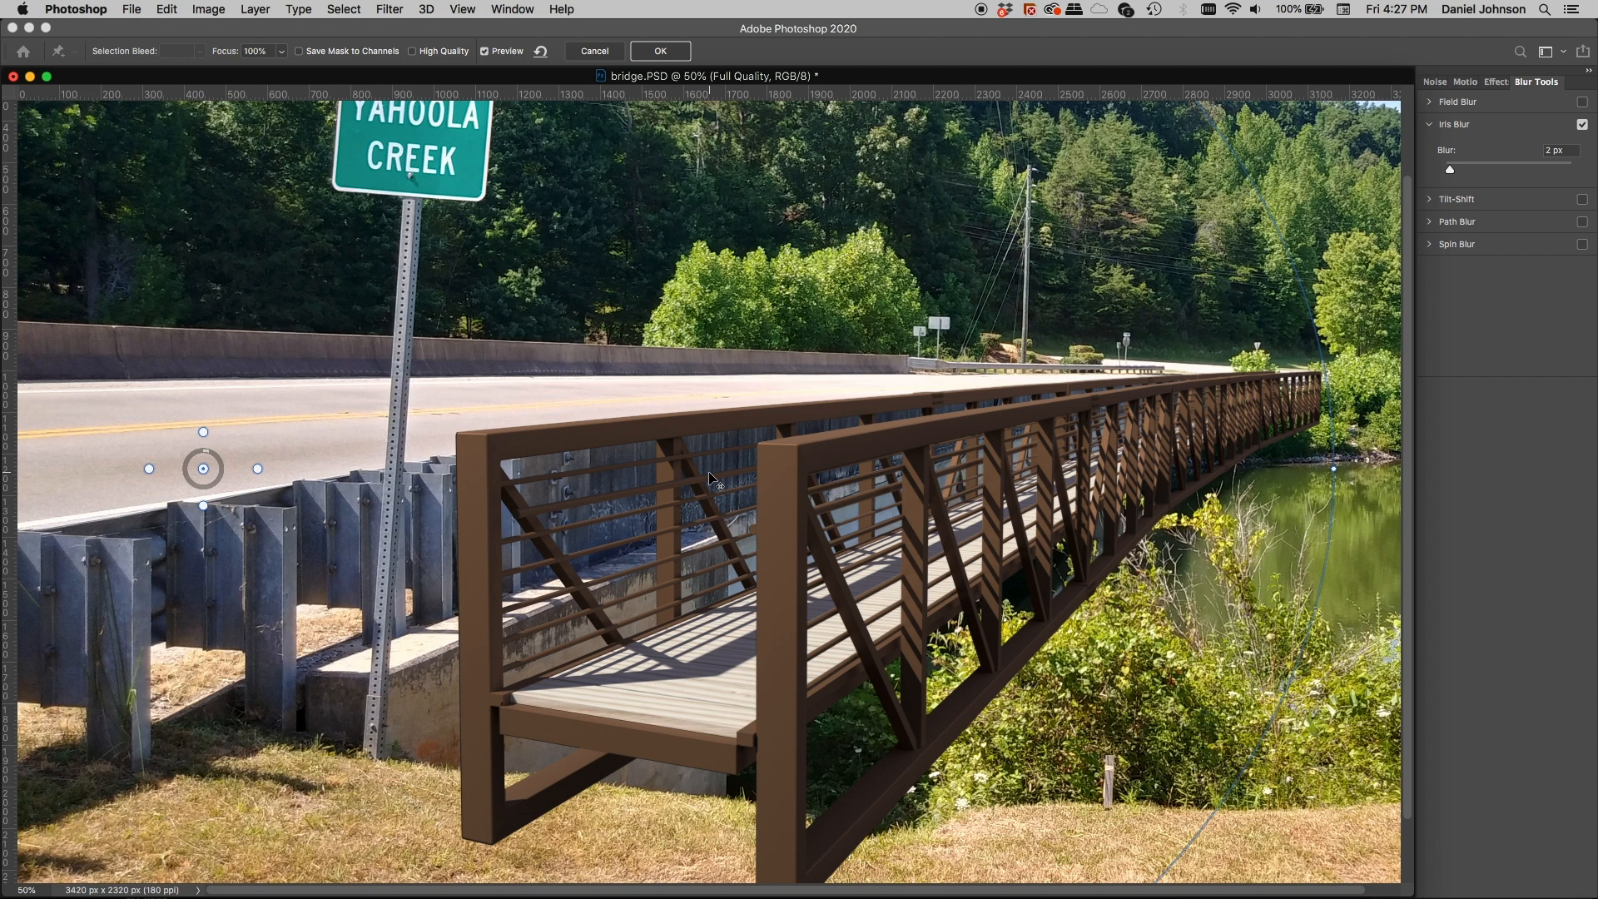
Examine the blur preview along the footbridge from its near post to its far end at 200% magnification
key(super+equal)
key(super+equal)
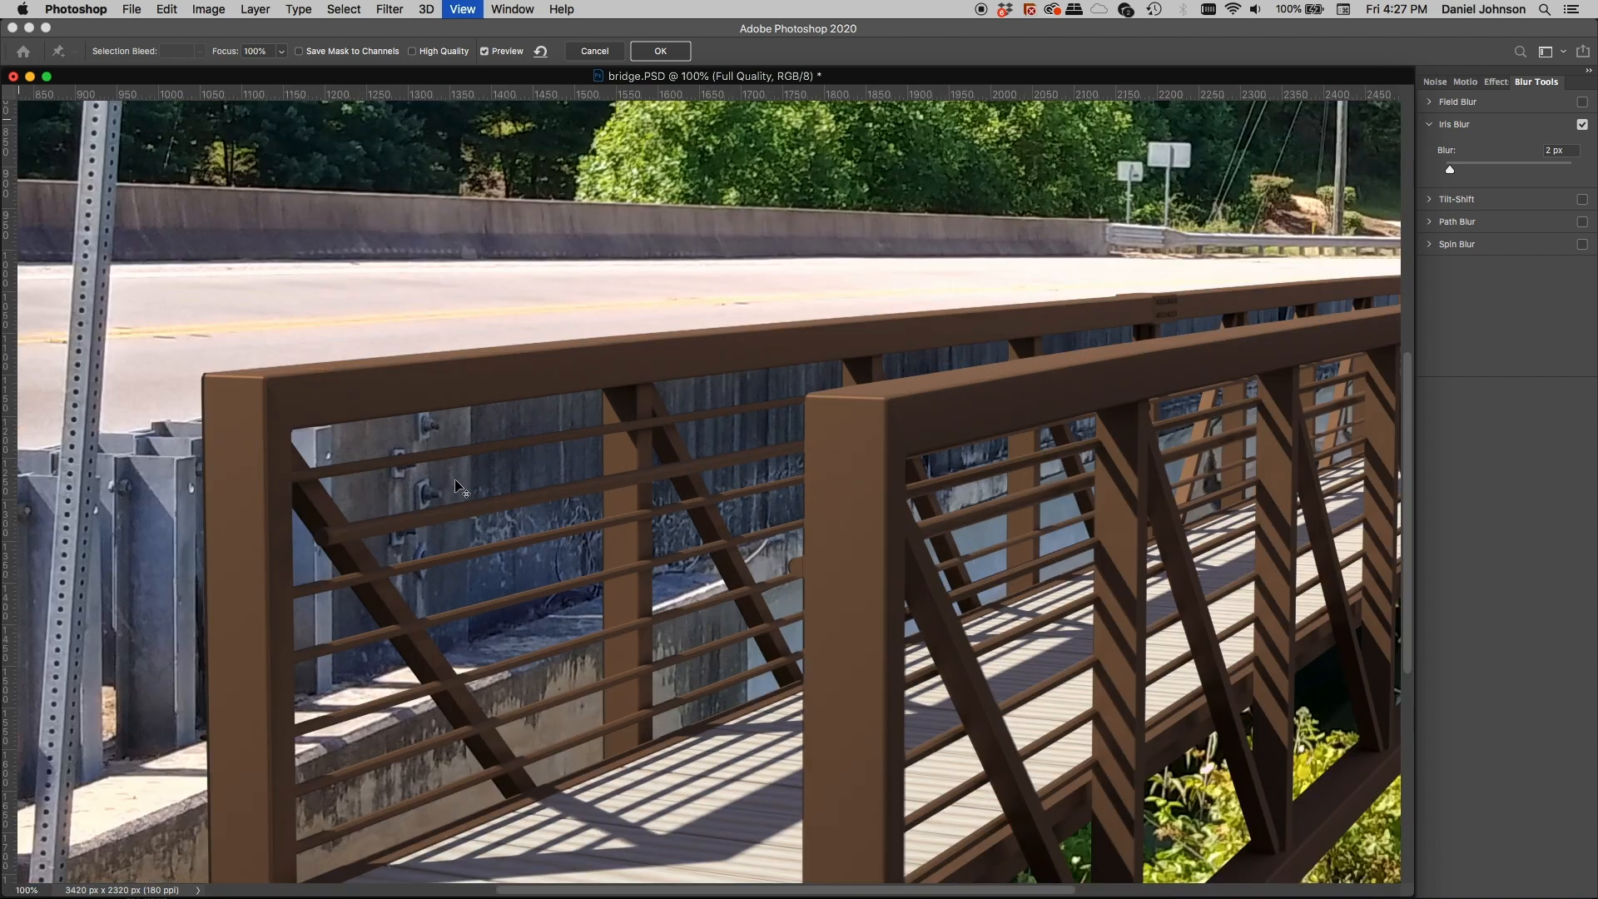
key(super+equal)
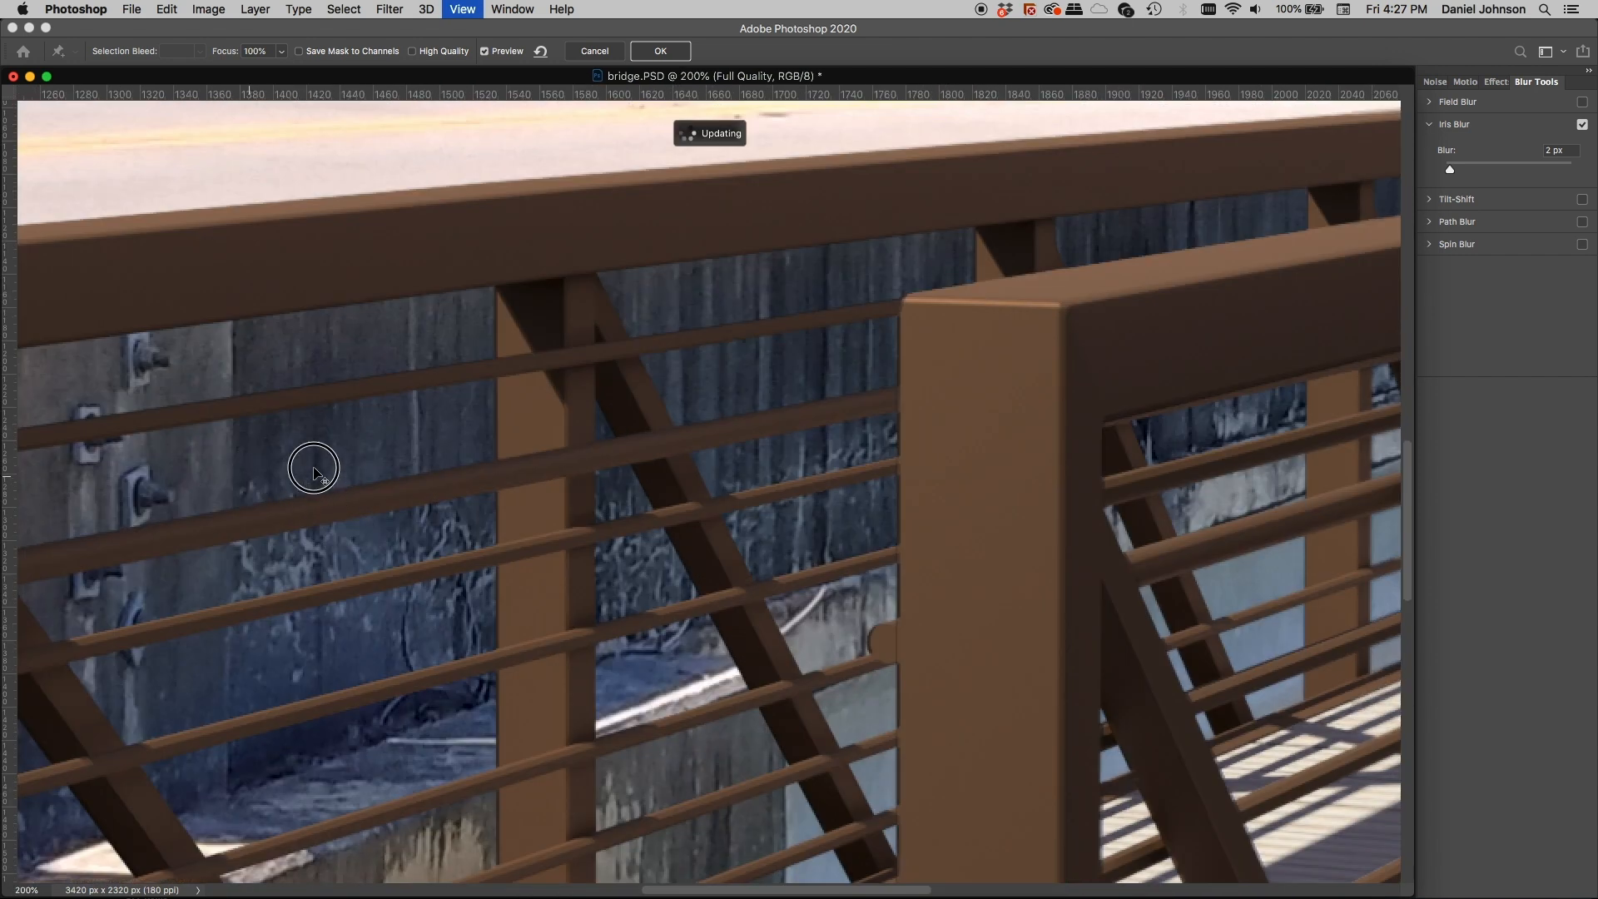
scroll(809, 459, left, 10)
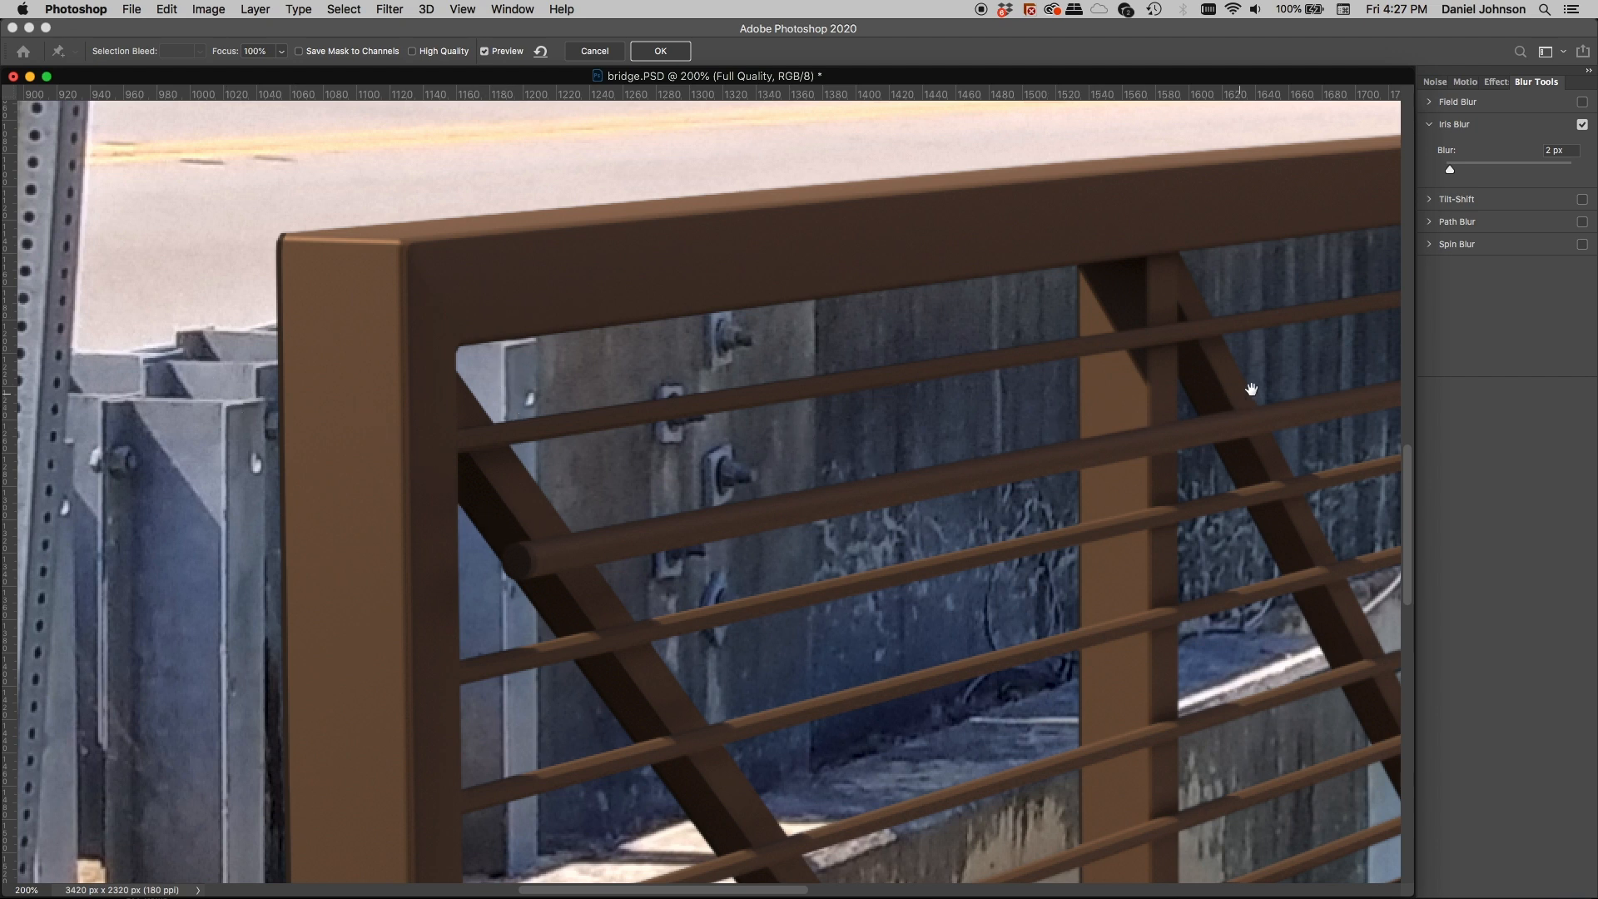
scroll(1249, 392, right, 10)
scroll(972, 439, right, 9)
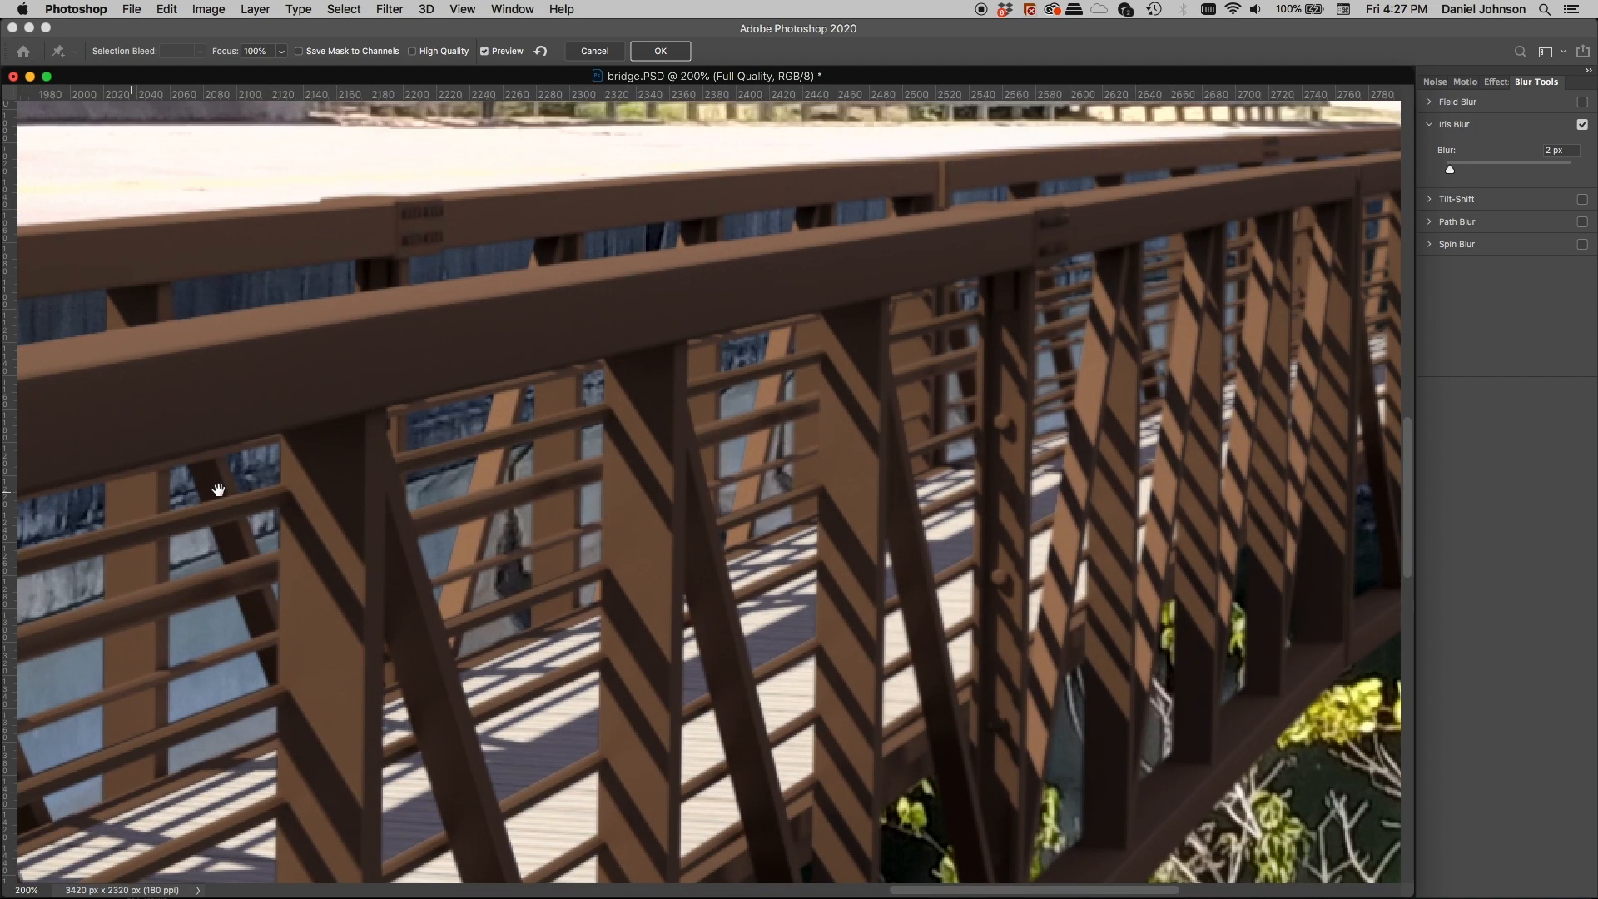
scroll(827, 421, right, 9)
scroll(721, 442, right, 4)
scroll(721, 441, up, 1)
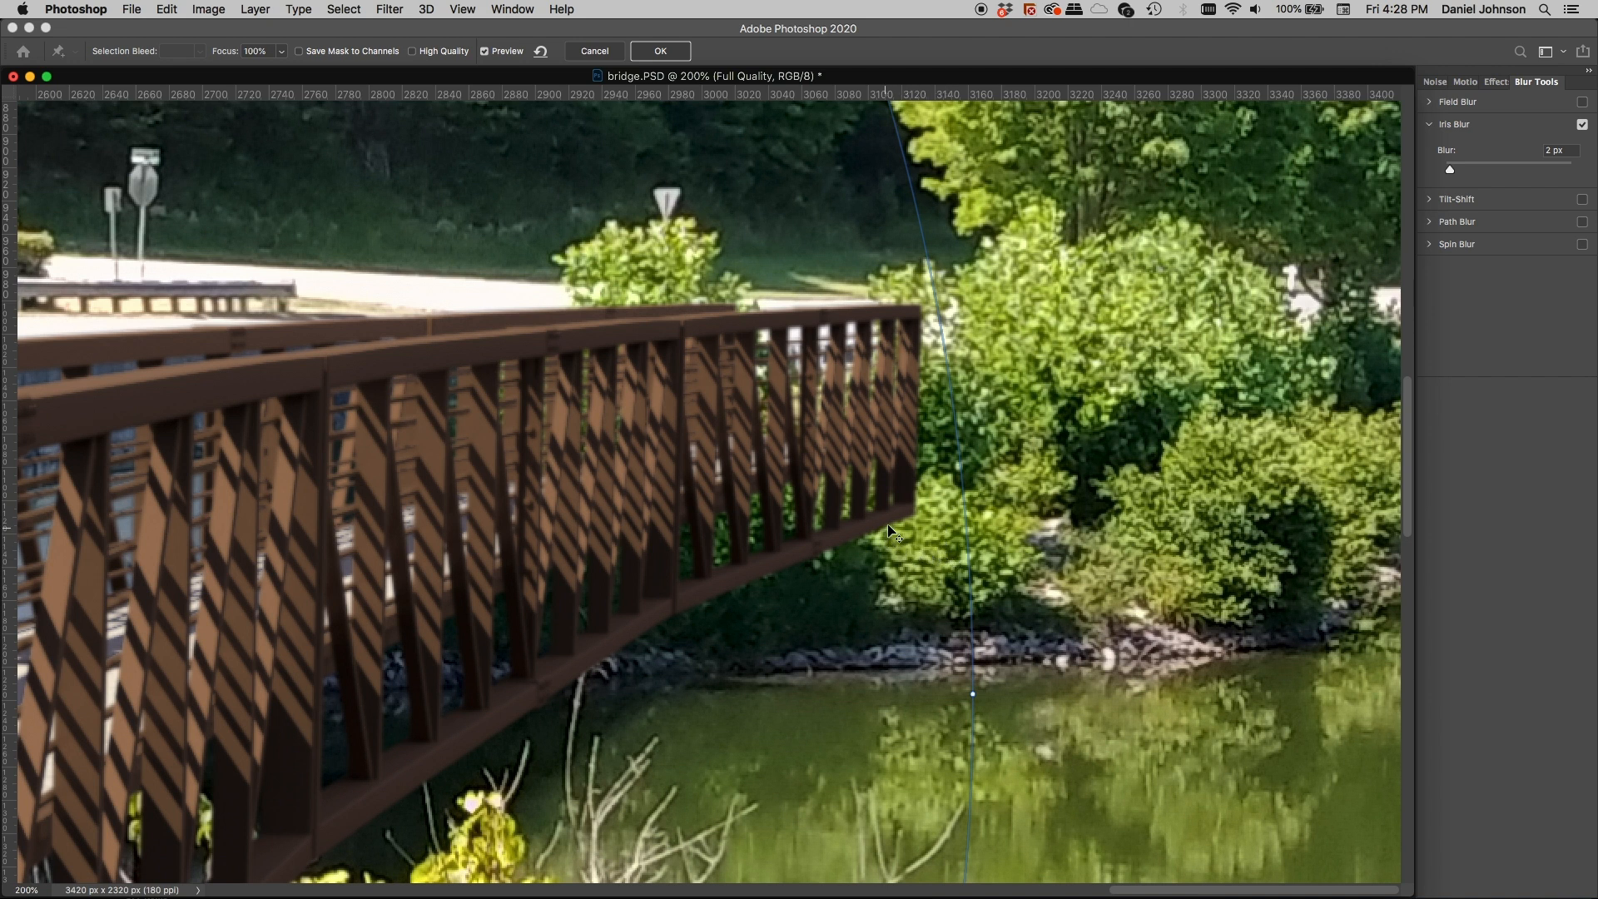
Enter 1.5 px as the iris blur amount and widen the ellipse past the footbridge's far end
double_click(1548, 152)
text(1.5)
key(super+minus)
key(super+minus)
key(super+minus)
key(super+minus)
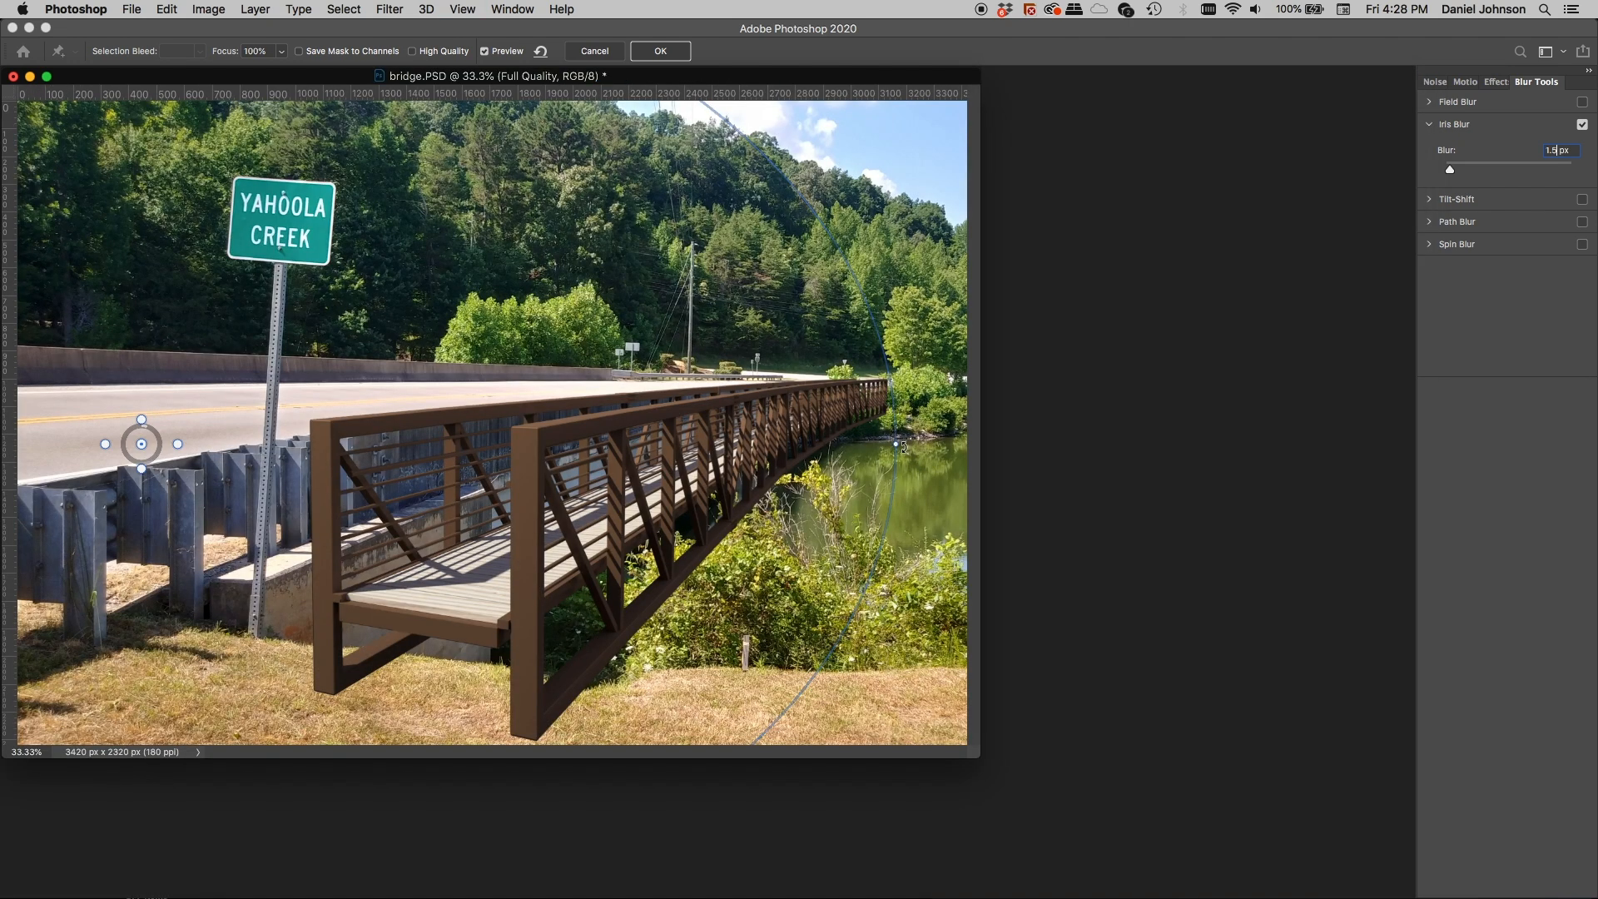
drag(892, 408, 957, 434)
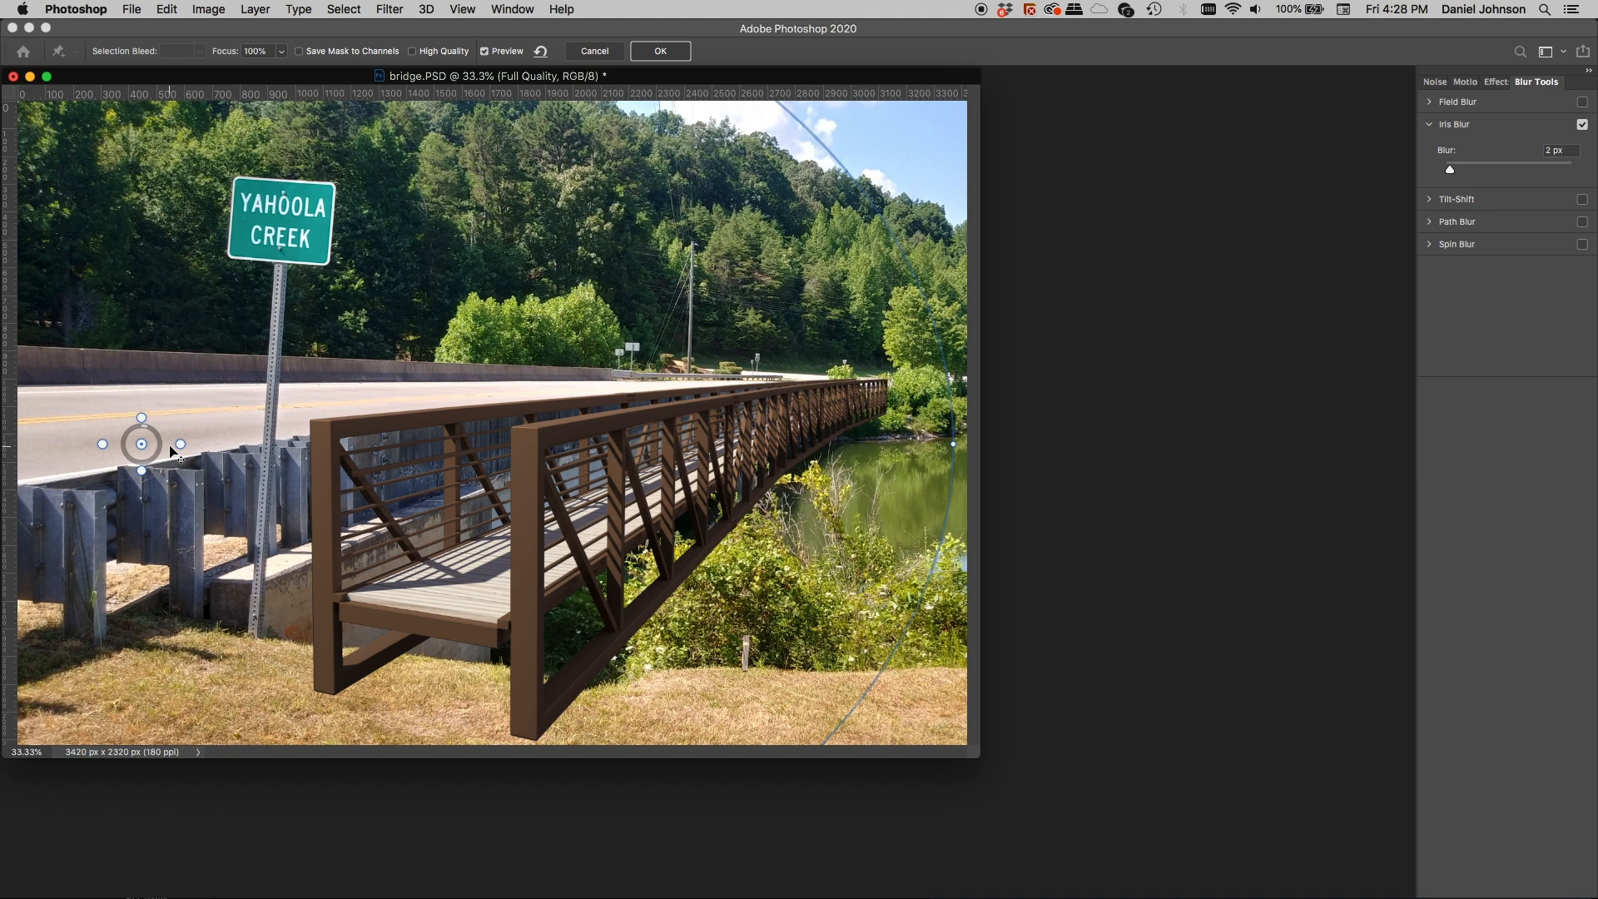
Apply the Iris Blur to the Full Quality layer and save bridge.PSD
drag(674, 81, 869, 119)
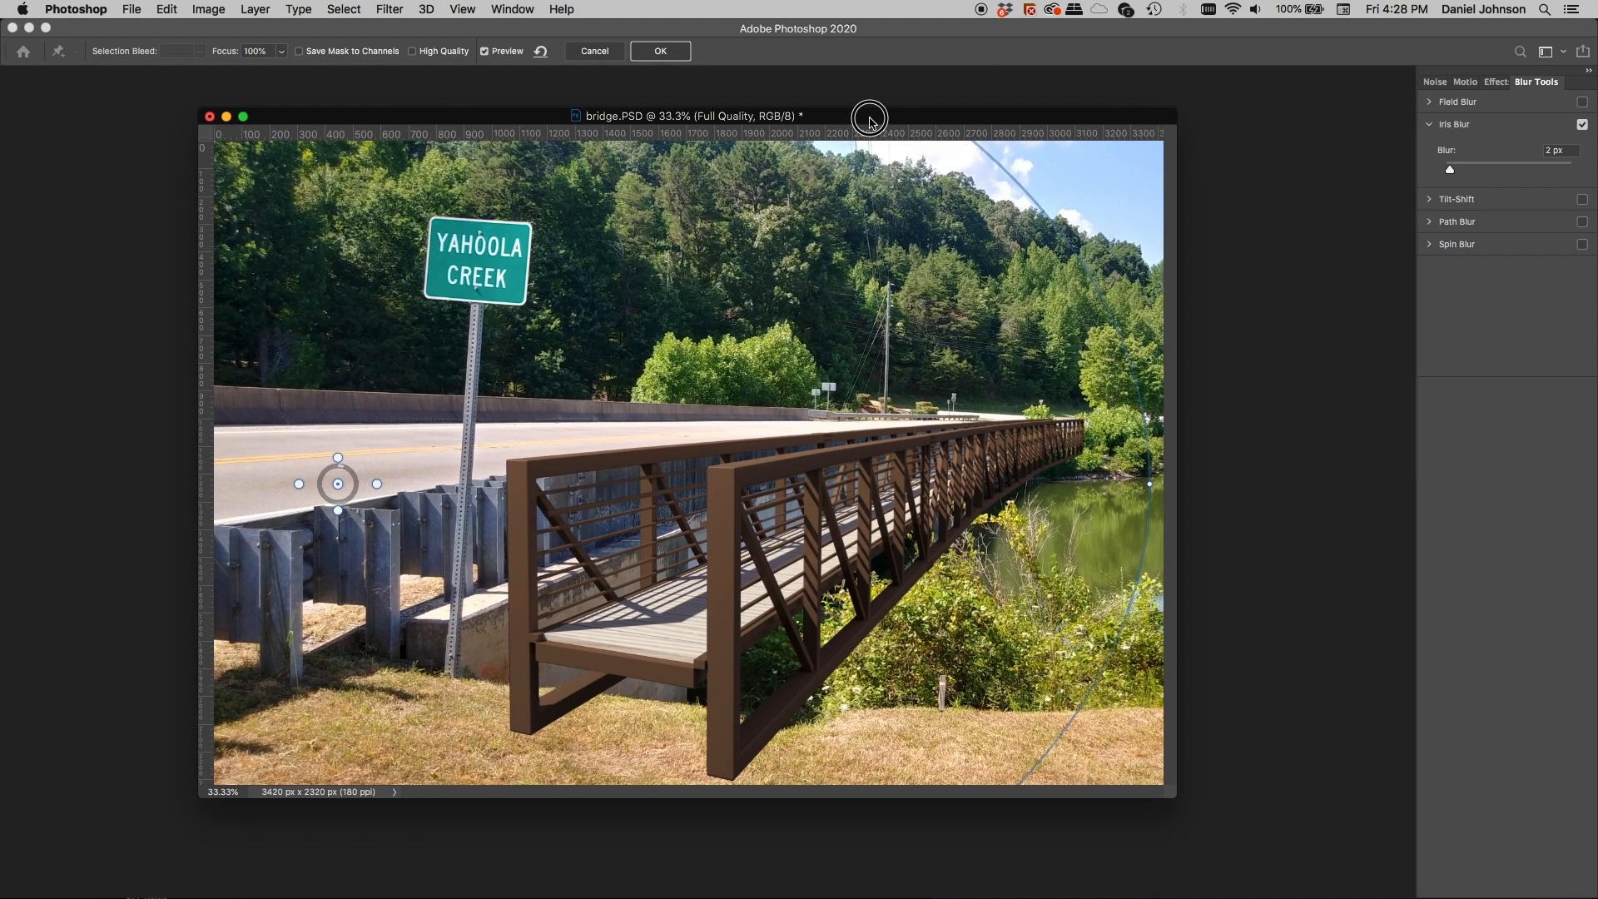
click(660, 51)
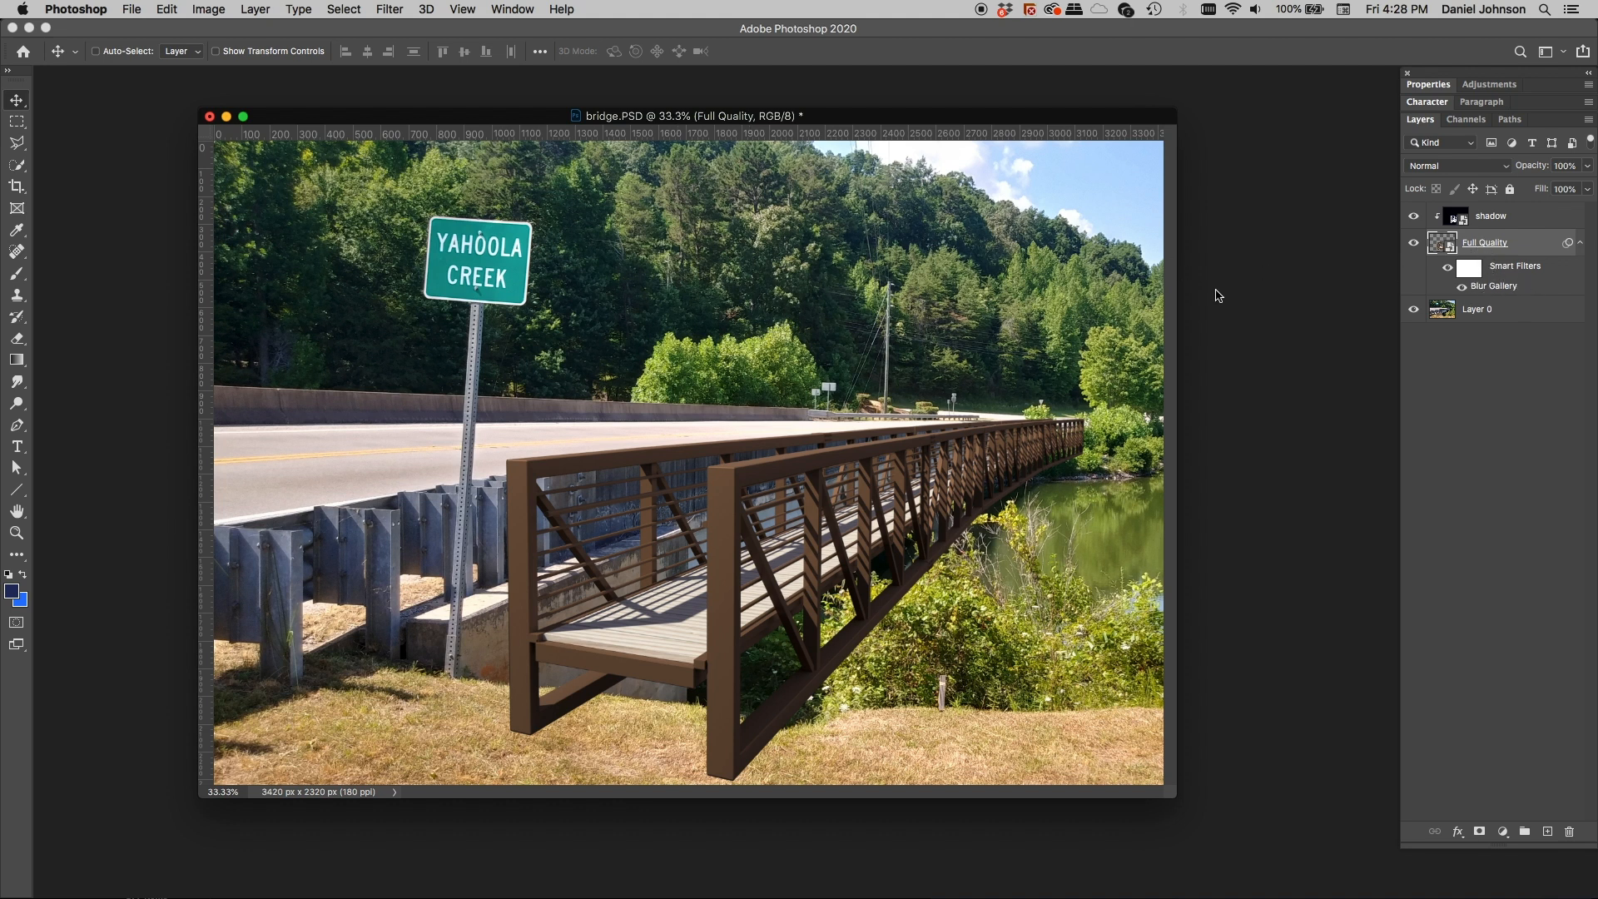
key(super+s)
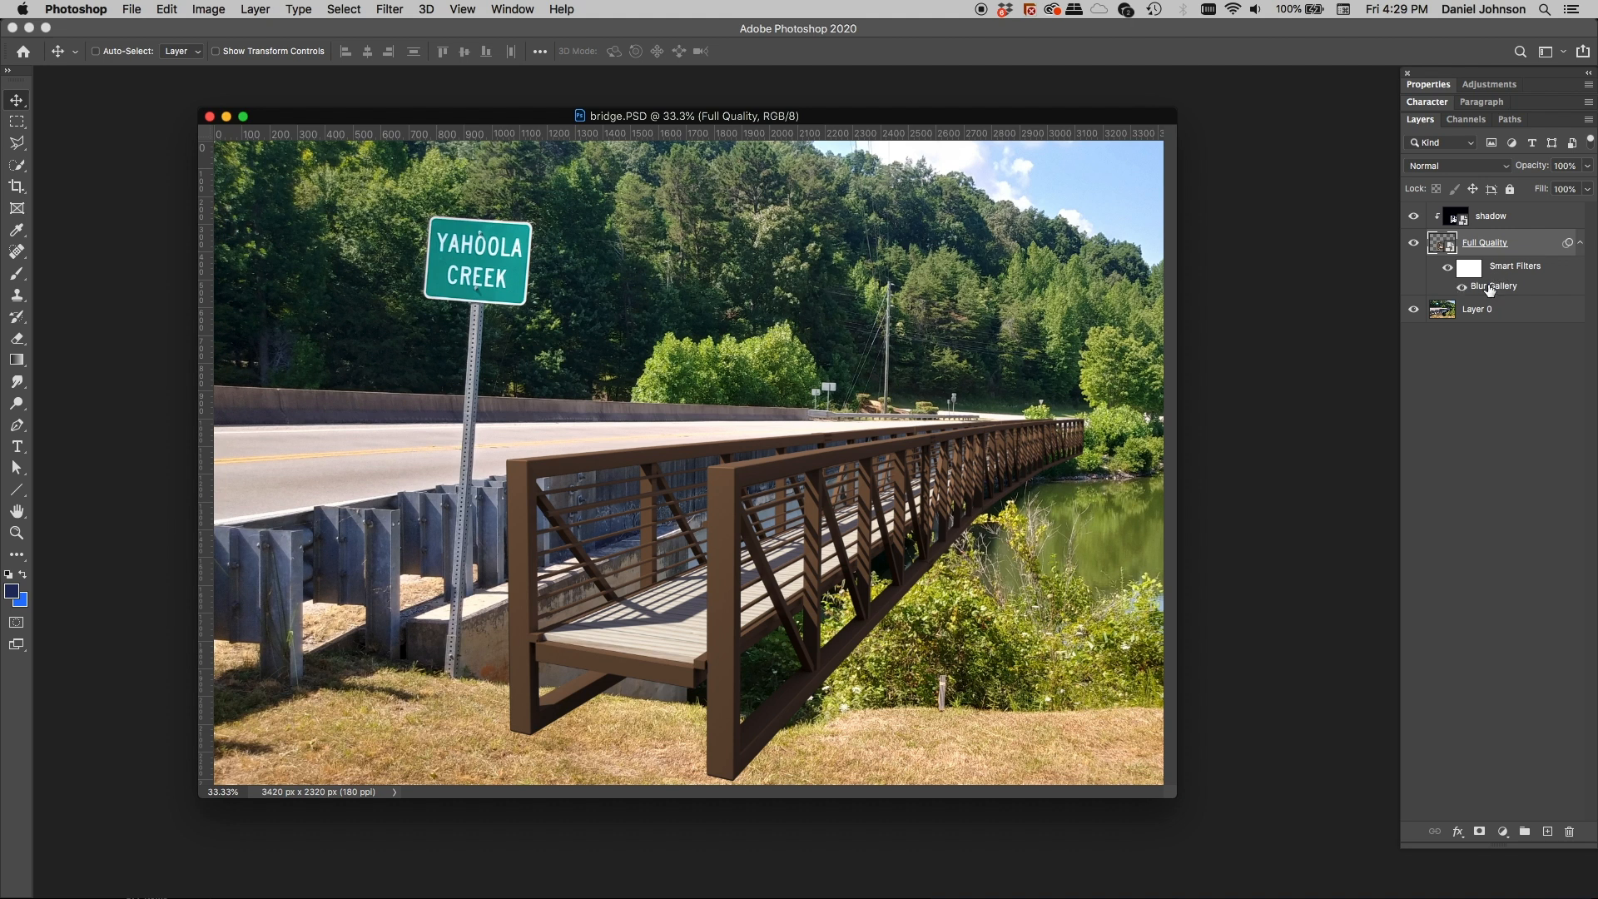
Compare the near railing with and without the smart filters at 200% magnification, leaving the filters switched on
key(super+equal)
key(super+equal)
key(super+equal)
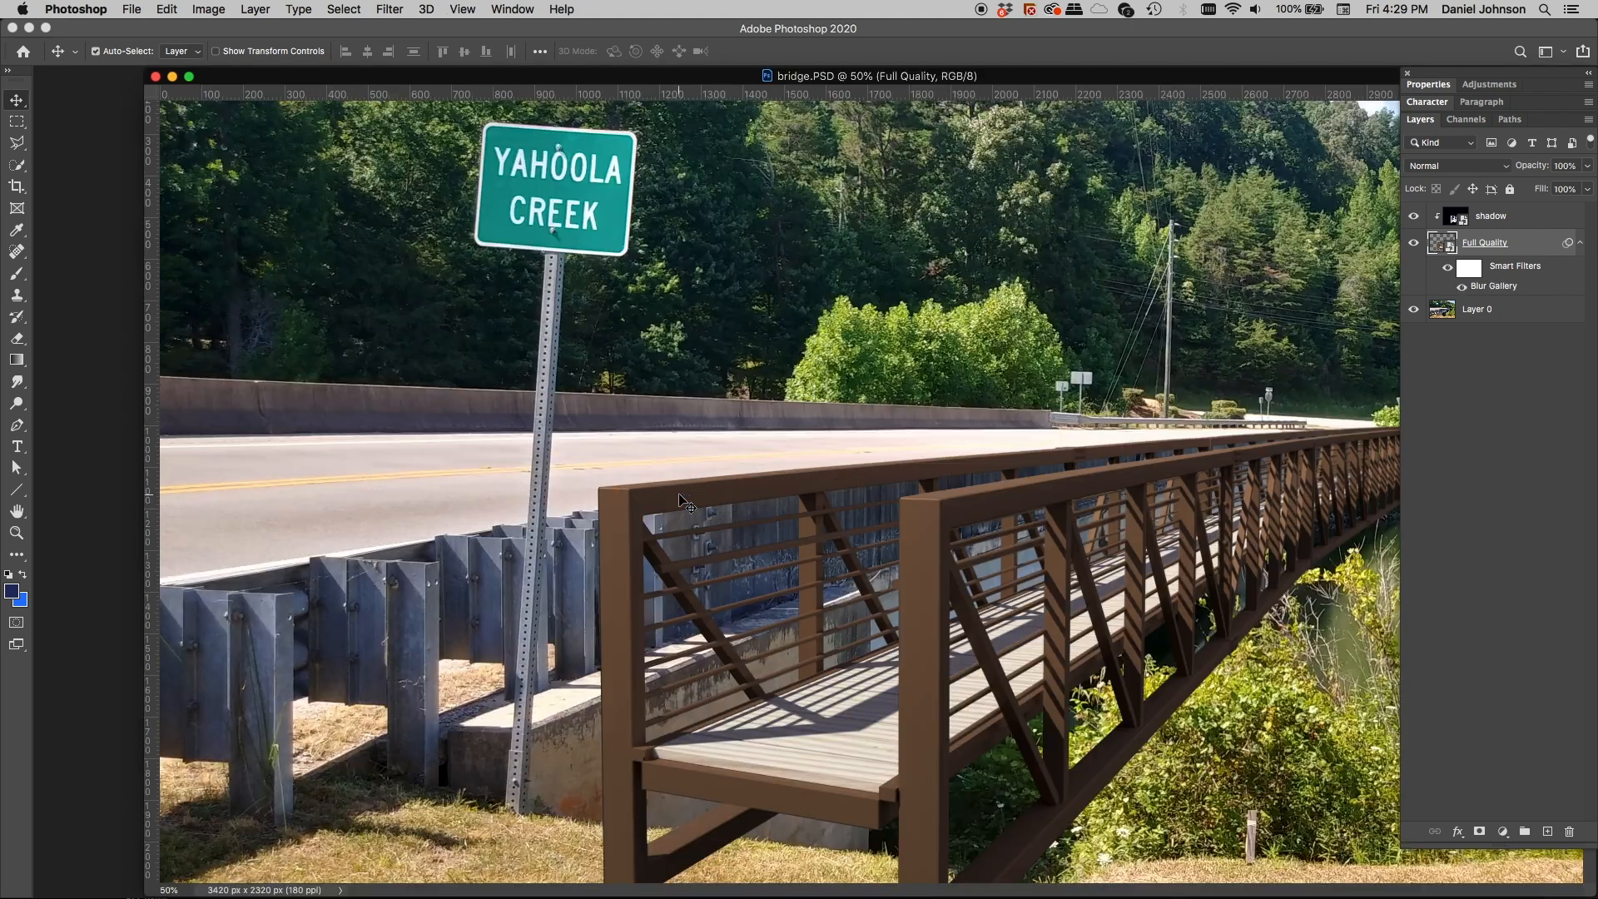
key(super+equal)
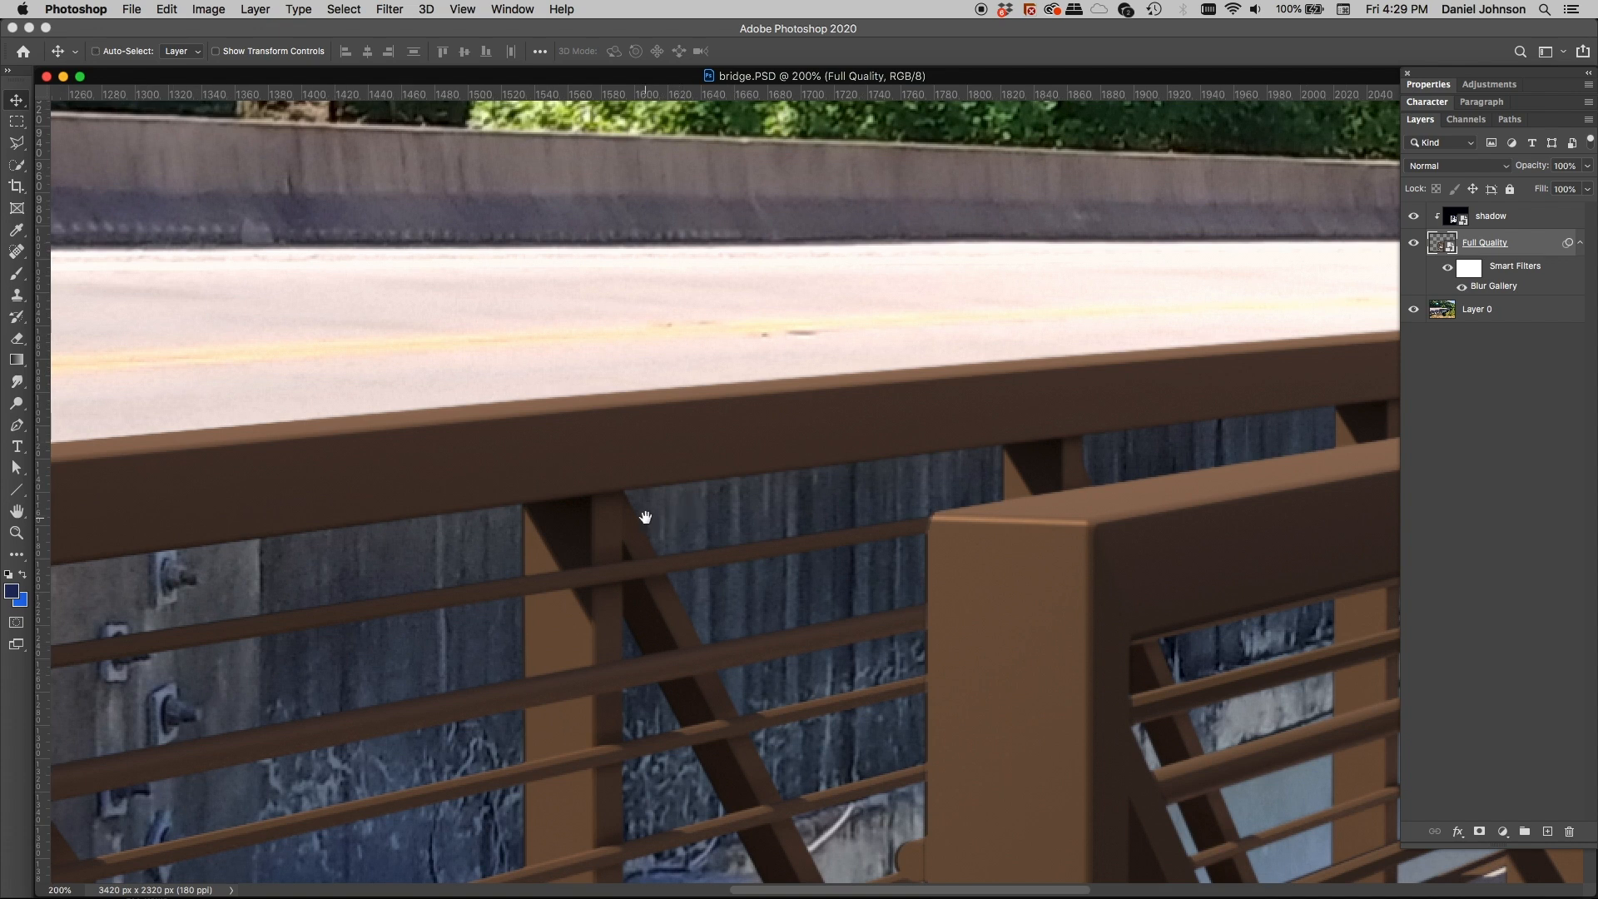
drag(642, 518, 899, 326)
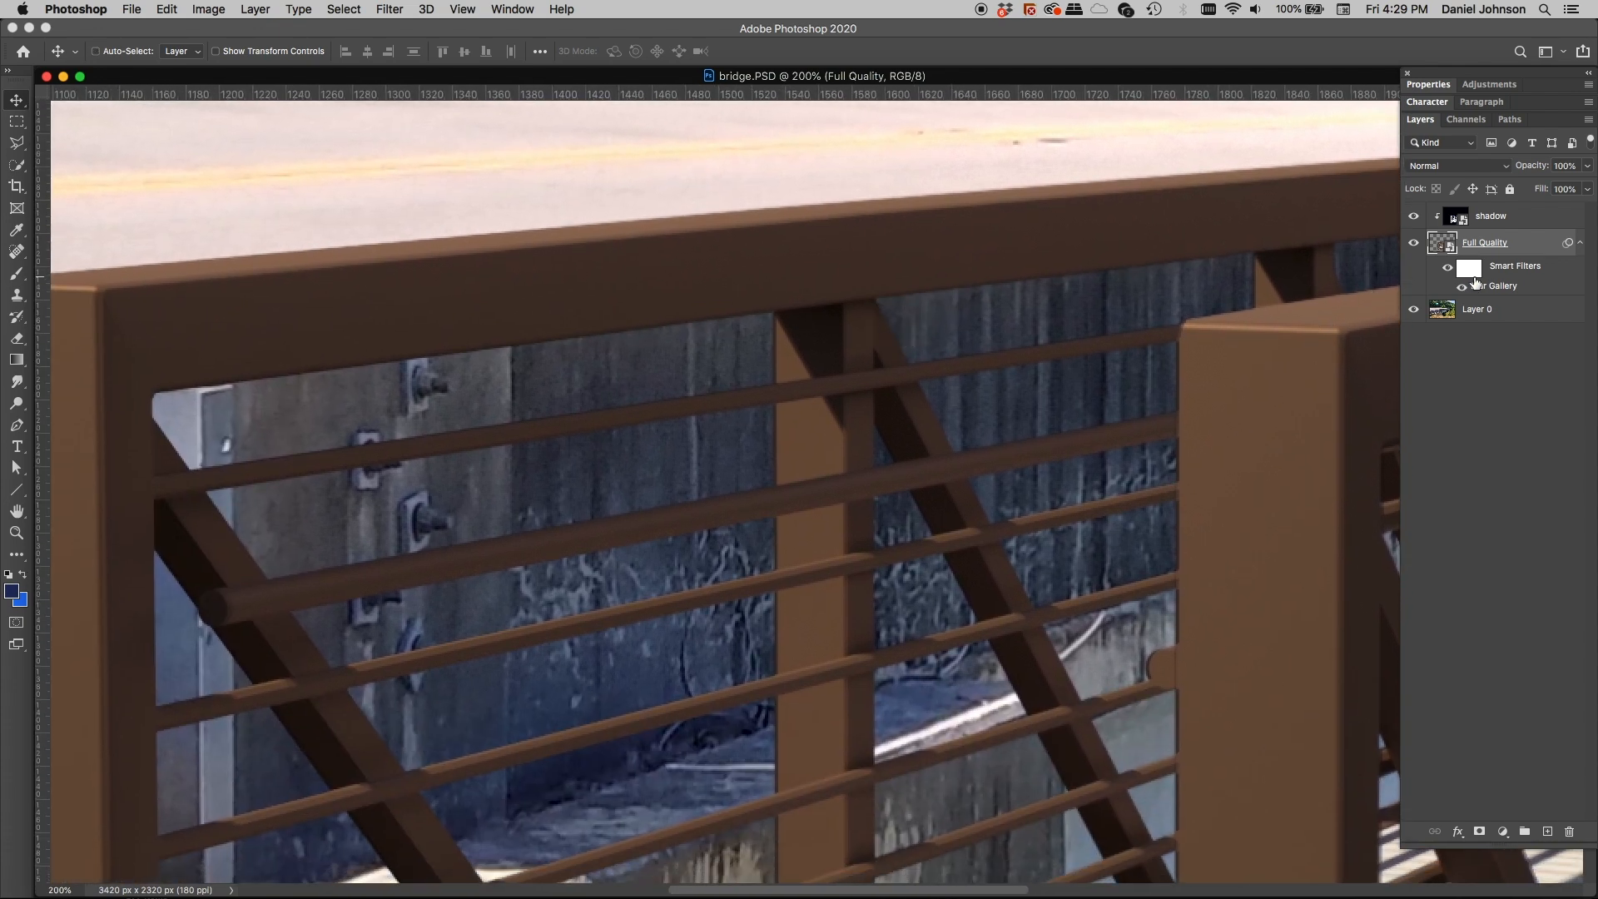
click(1448, 269)
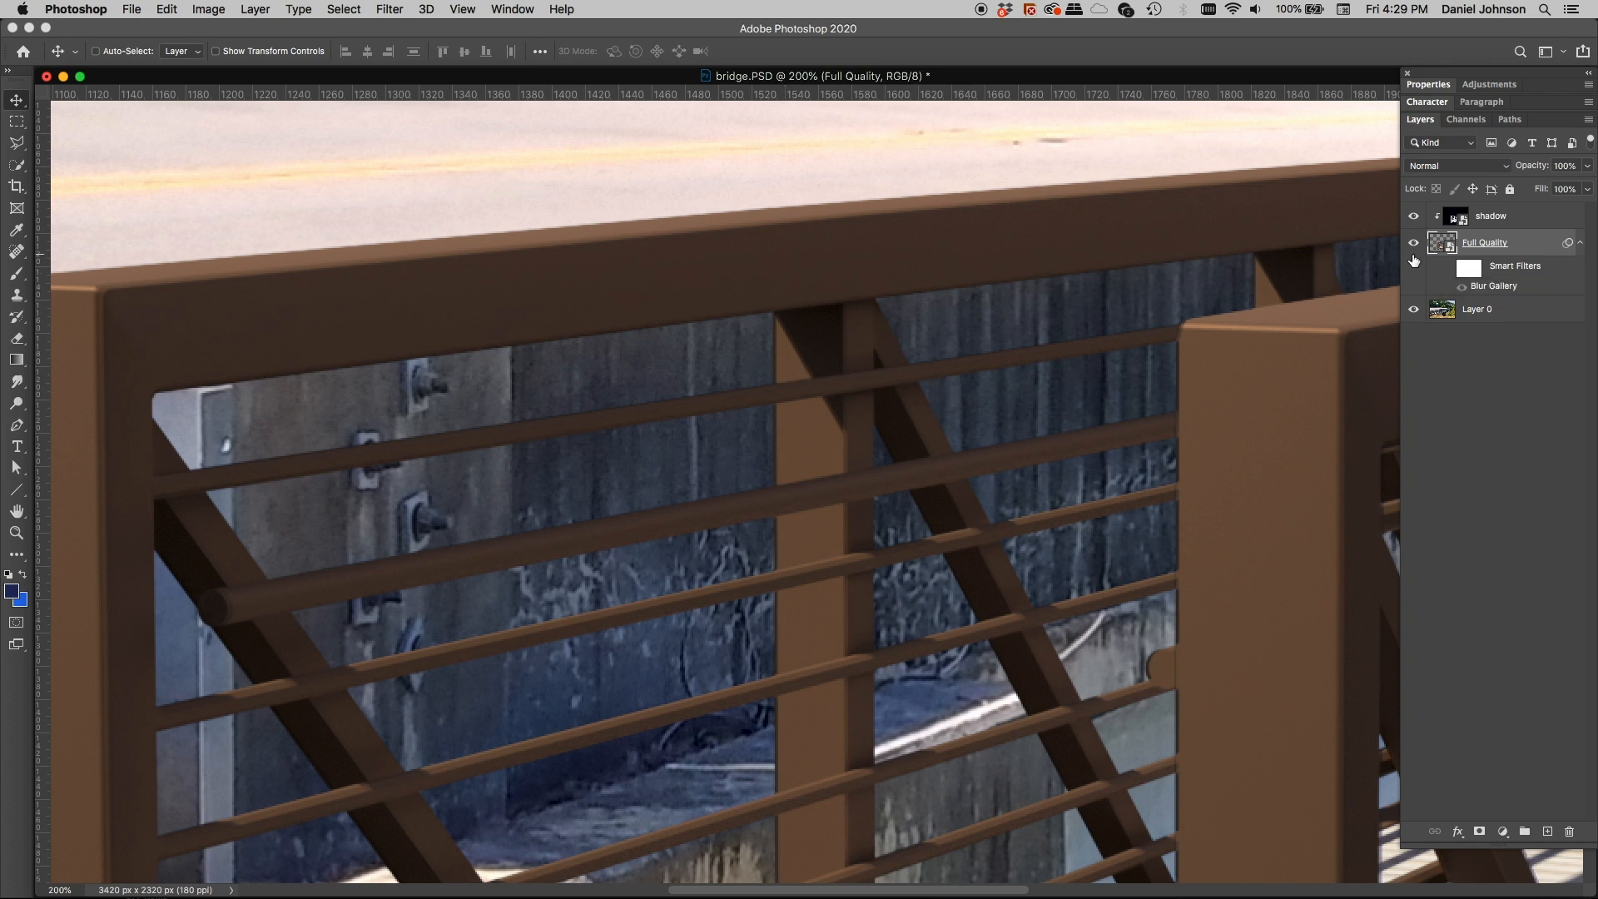
click(1449, 269)
key(super+minus)
key(super+minus)
key(super+minus)
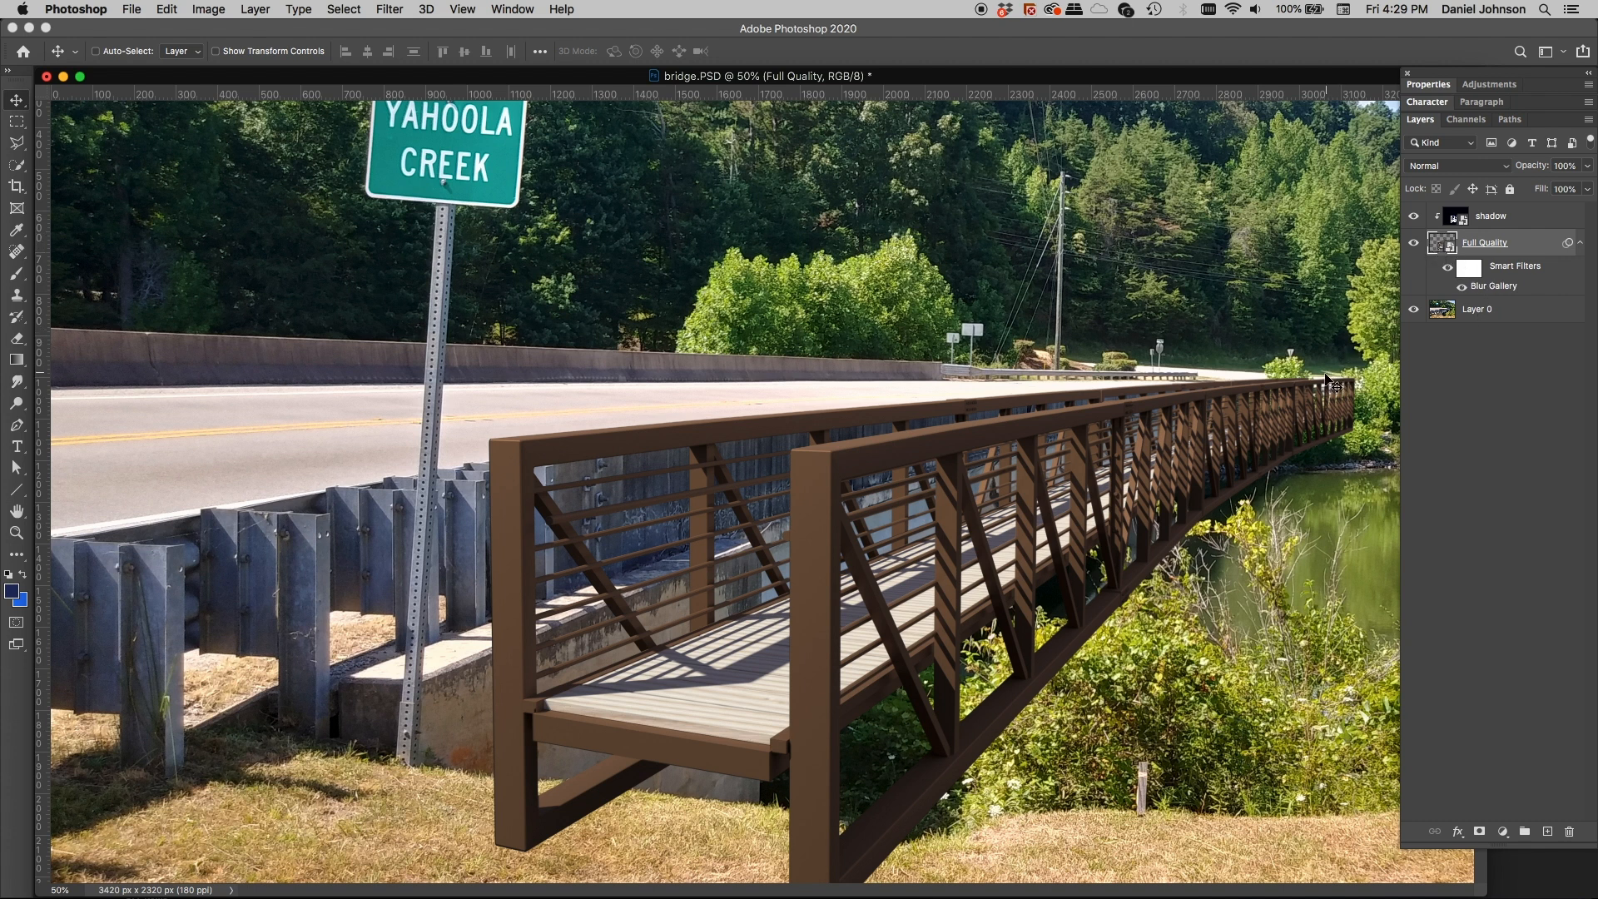
Inspect the blurred footbridge at 300% magnification from the near posts to the far end against the surrounding foliage
key(super+equal)
key(super+equal)
key(super+equal)
key(super+equal)
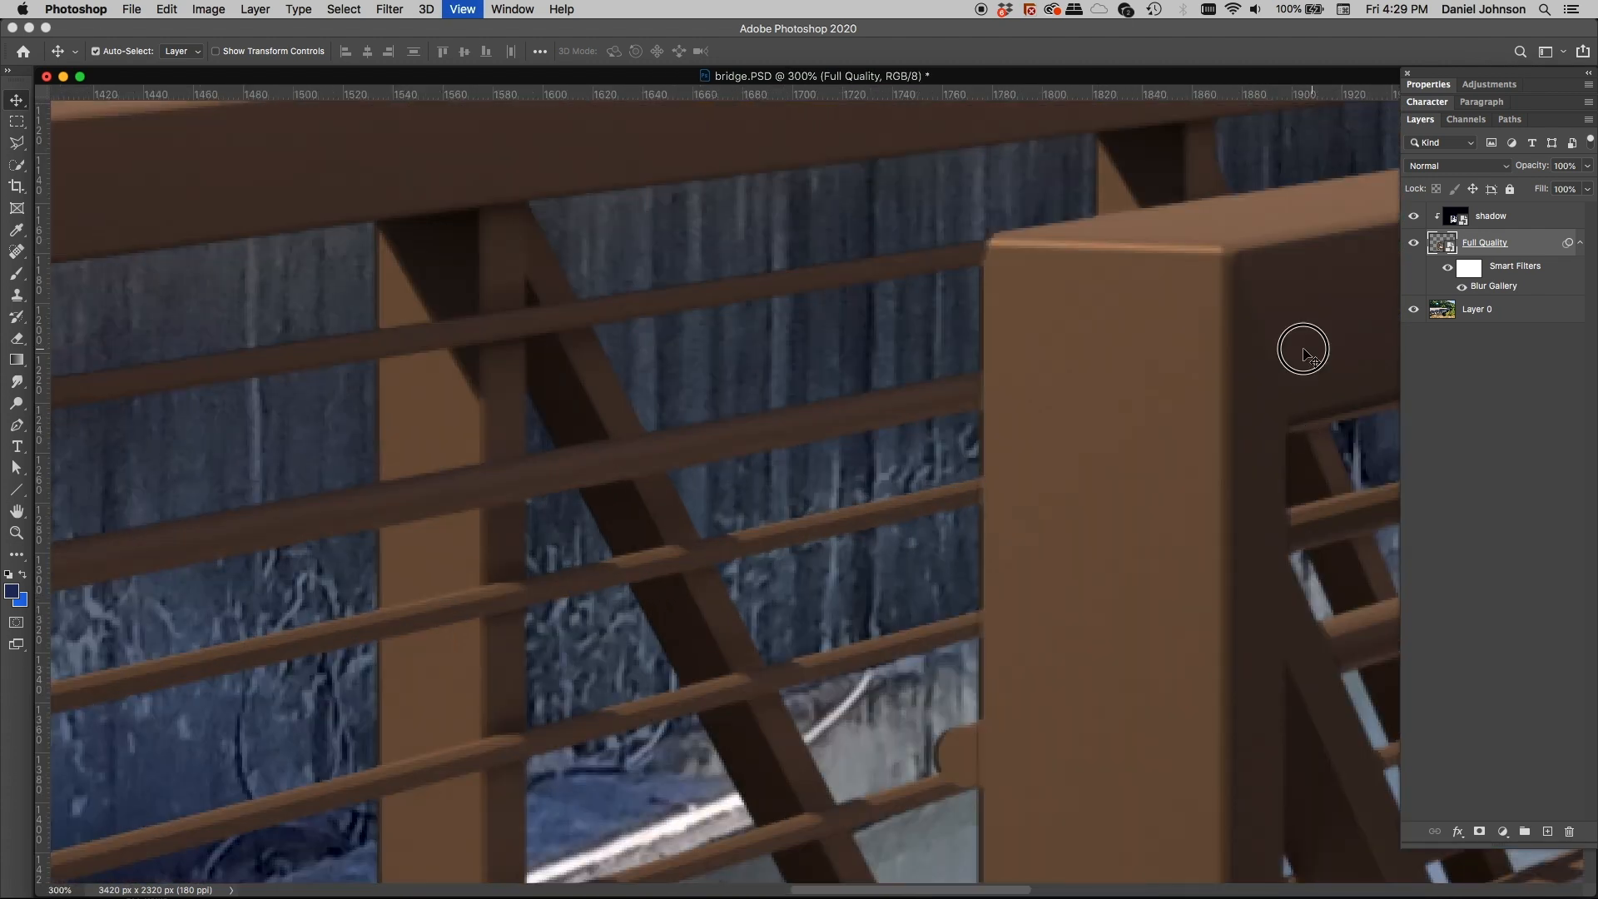
drag(1303, 349, 717, 421)
drag(1082, 358, 321, 539)
drag(999, 337, 337, 454)
drag(771, 376, 255, 457)
drag(1084, 346, 649, 339)
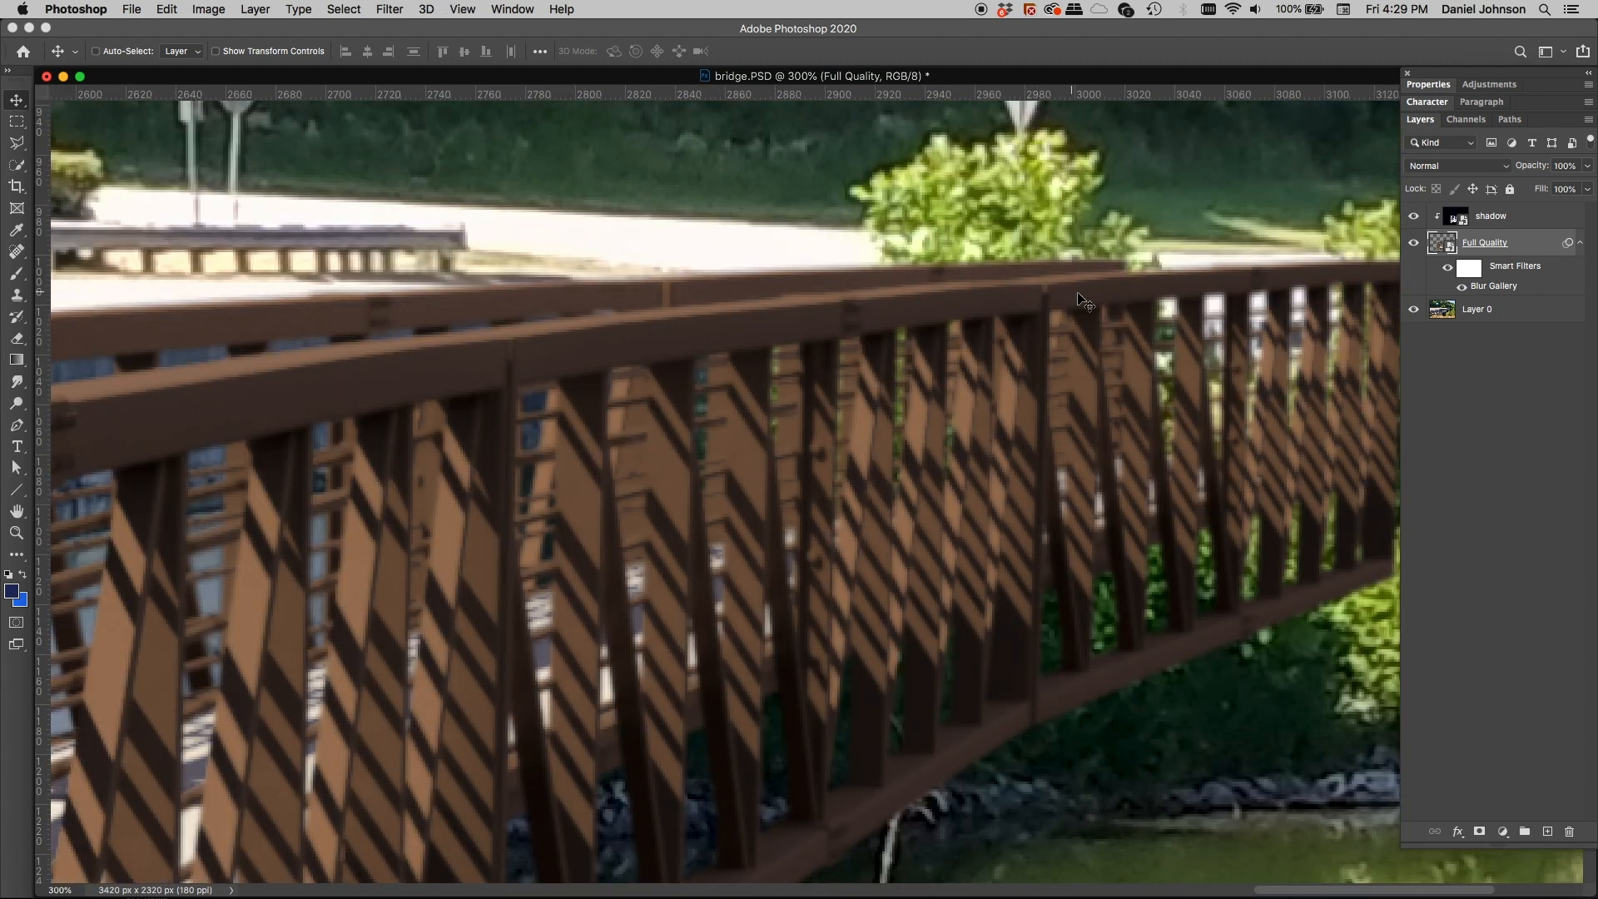
drag(1274, 314, 857, 410)
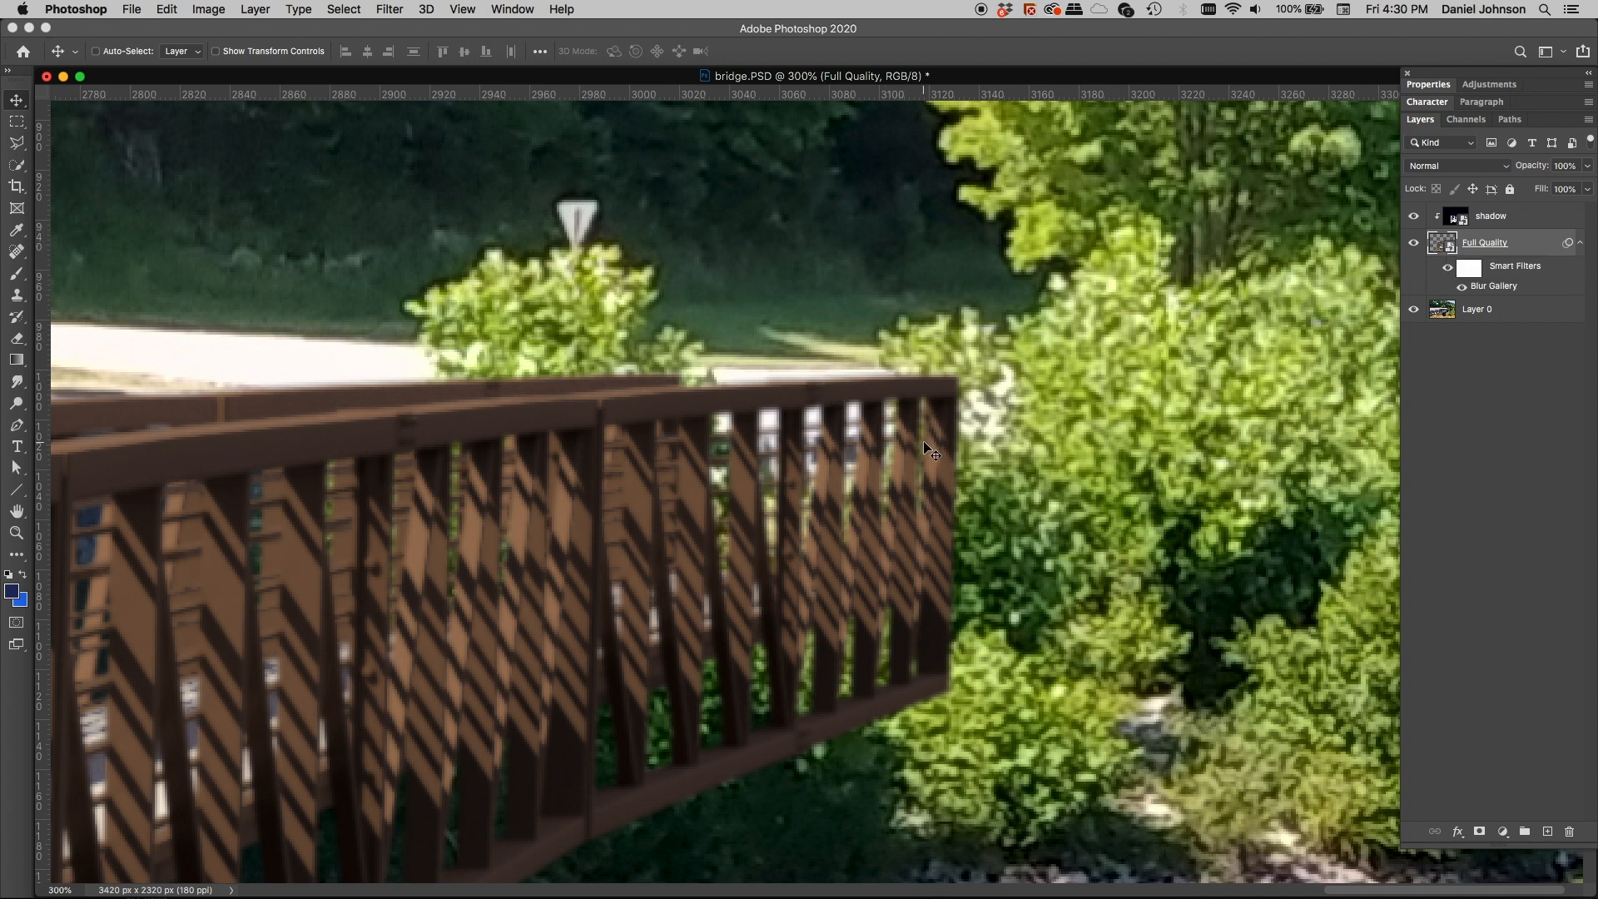
key(super+minus)
key(super+minus)
key(super+minus)
key(super+minus)
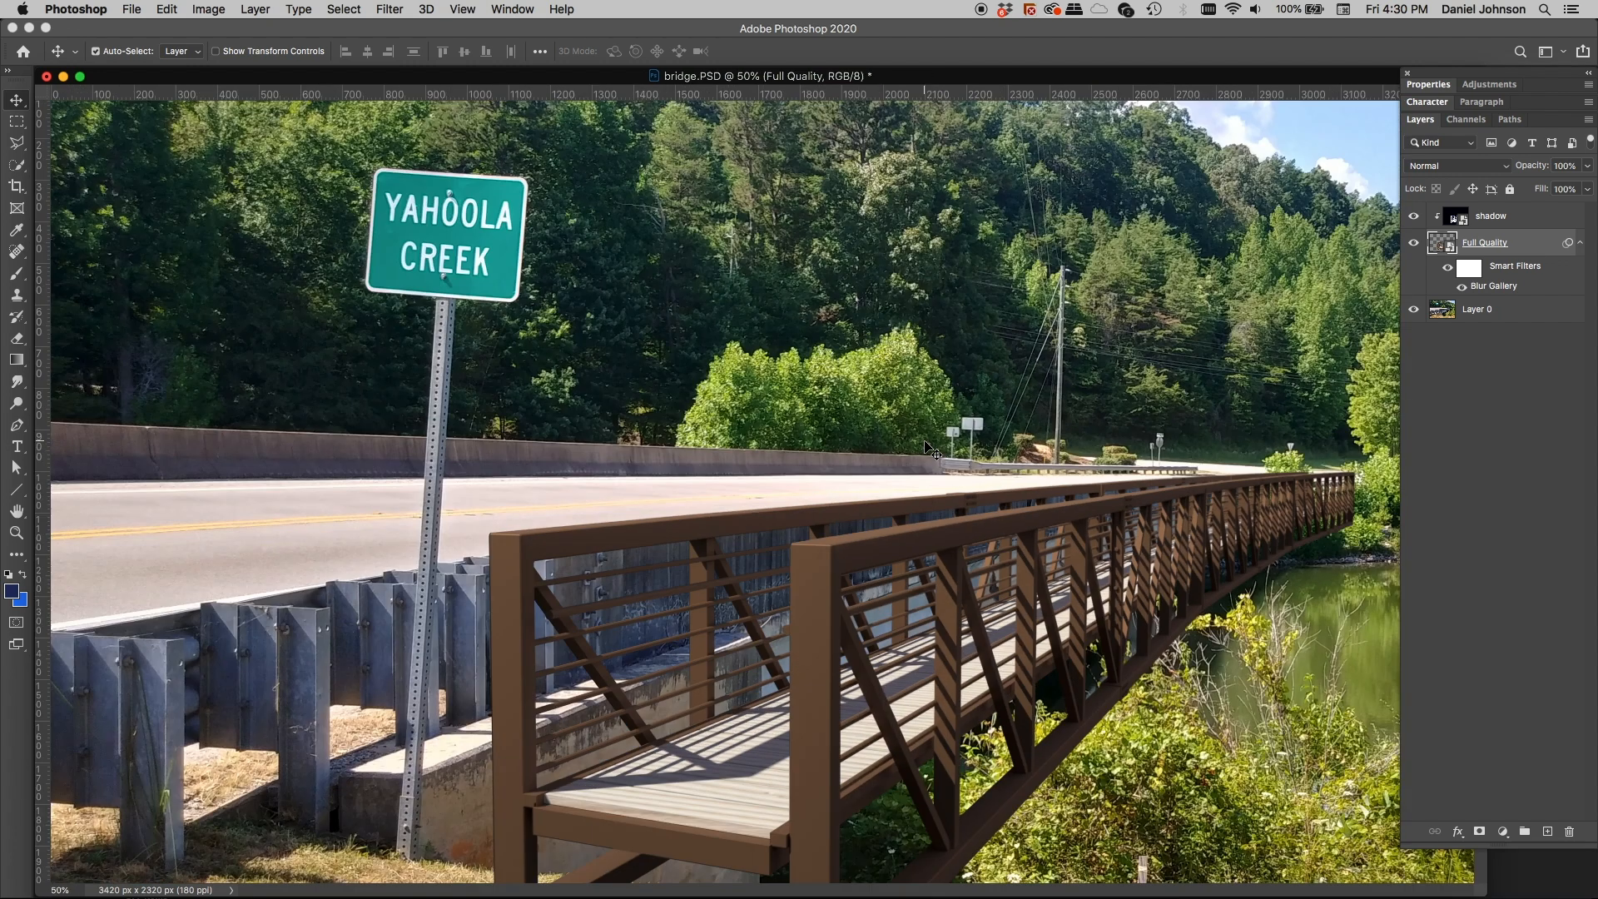
Add a layer mask to the Full Quality layer
key(super+minus)
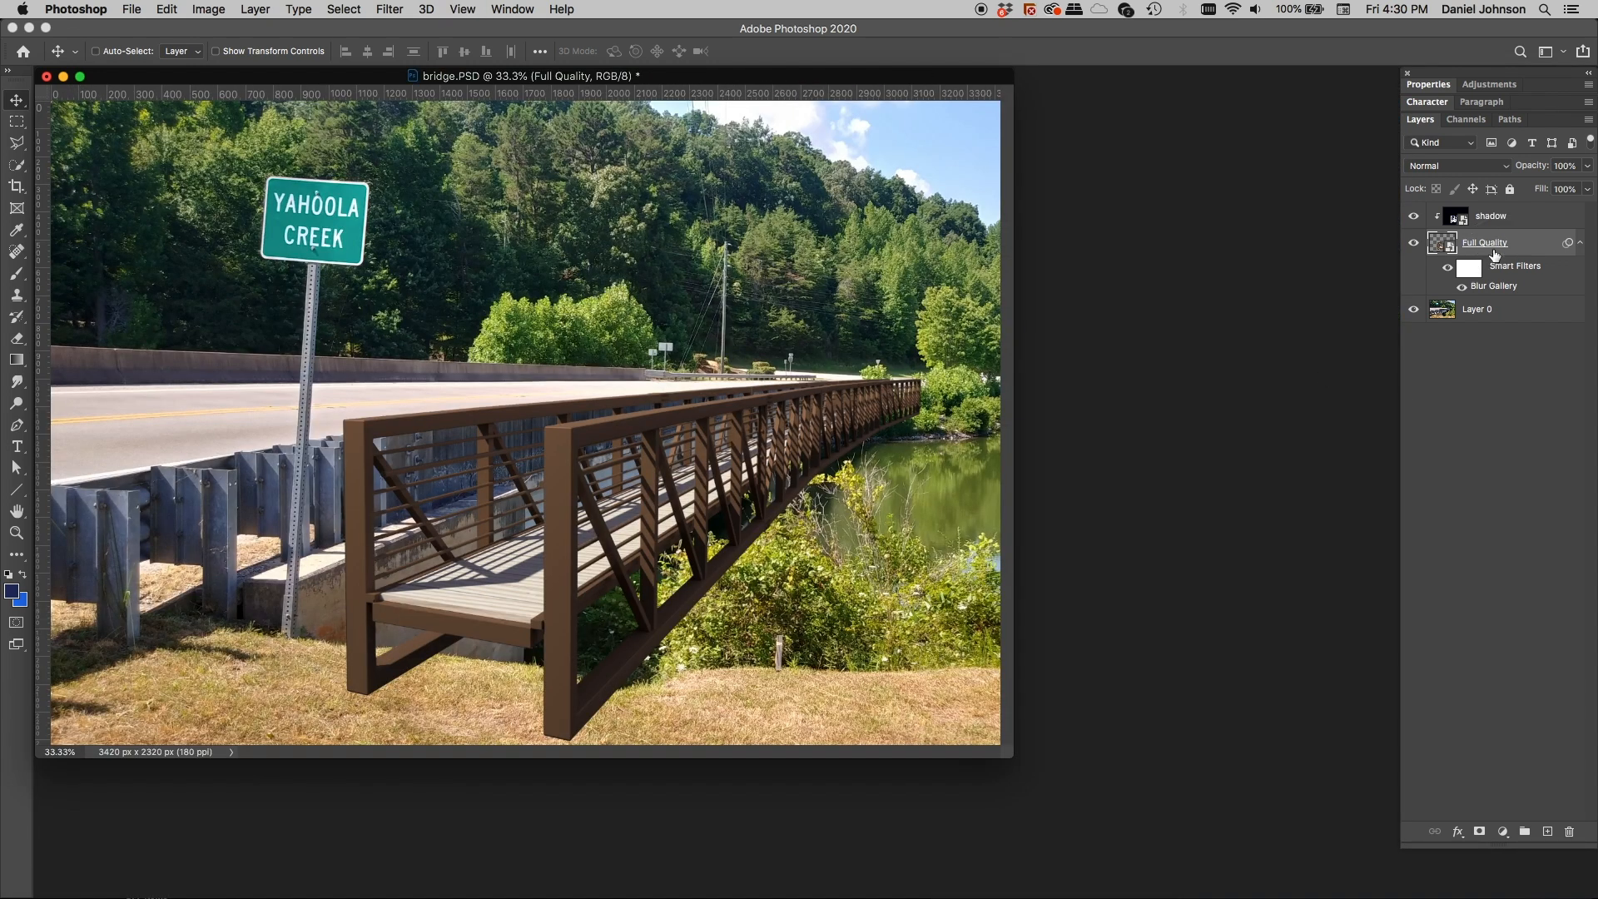
click(1479, 832)
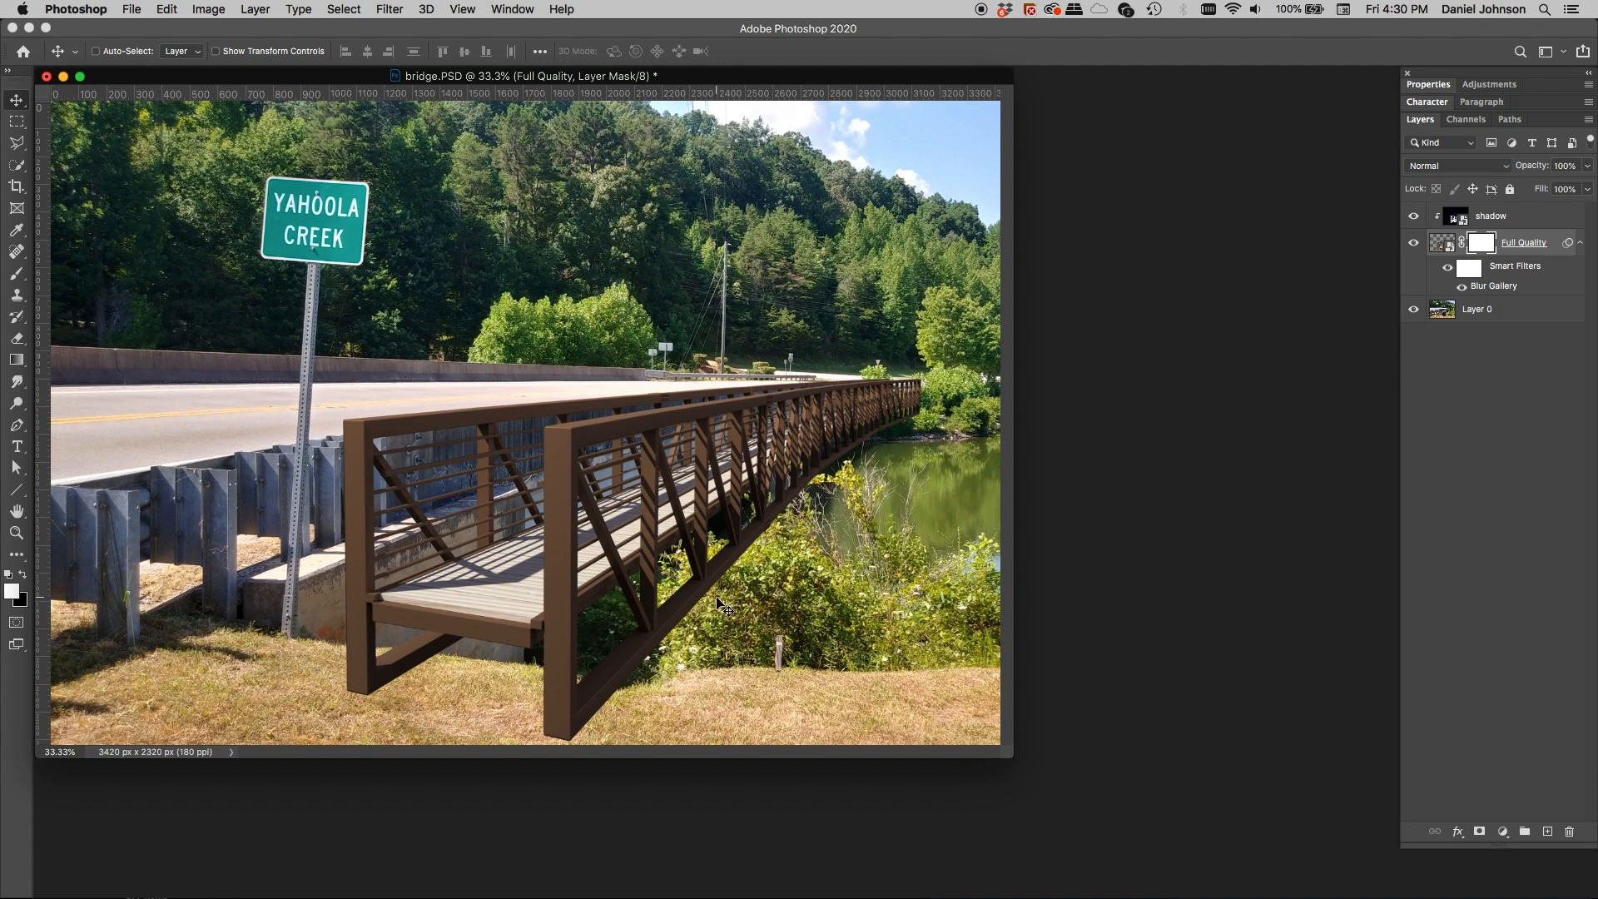
Examine the near footbridge post and railing at 200% magnification against the grain of the photographed guardrail and road
key(super+equal)
key(super+equal)
key(super+equal)
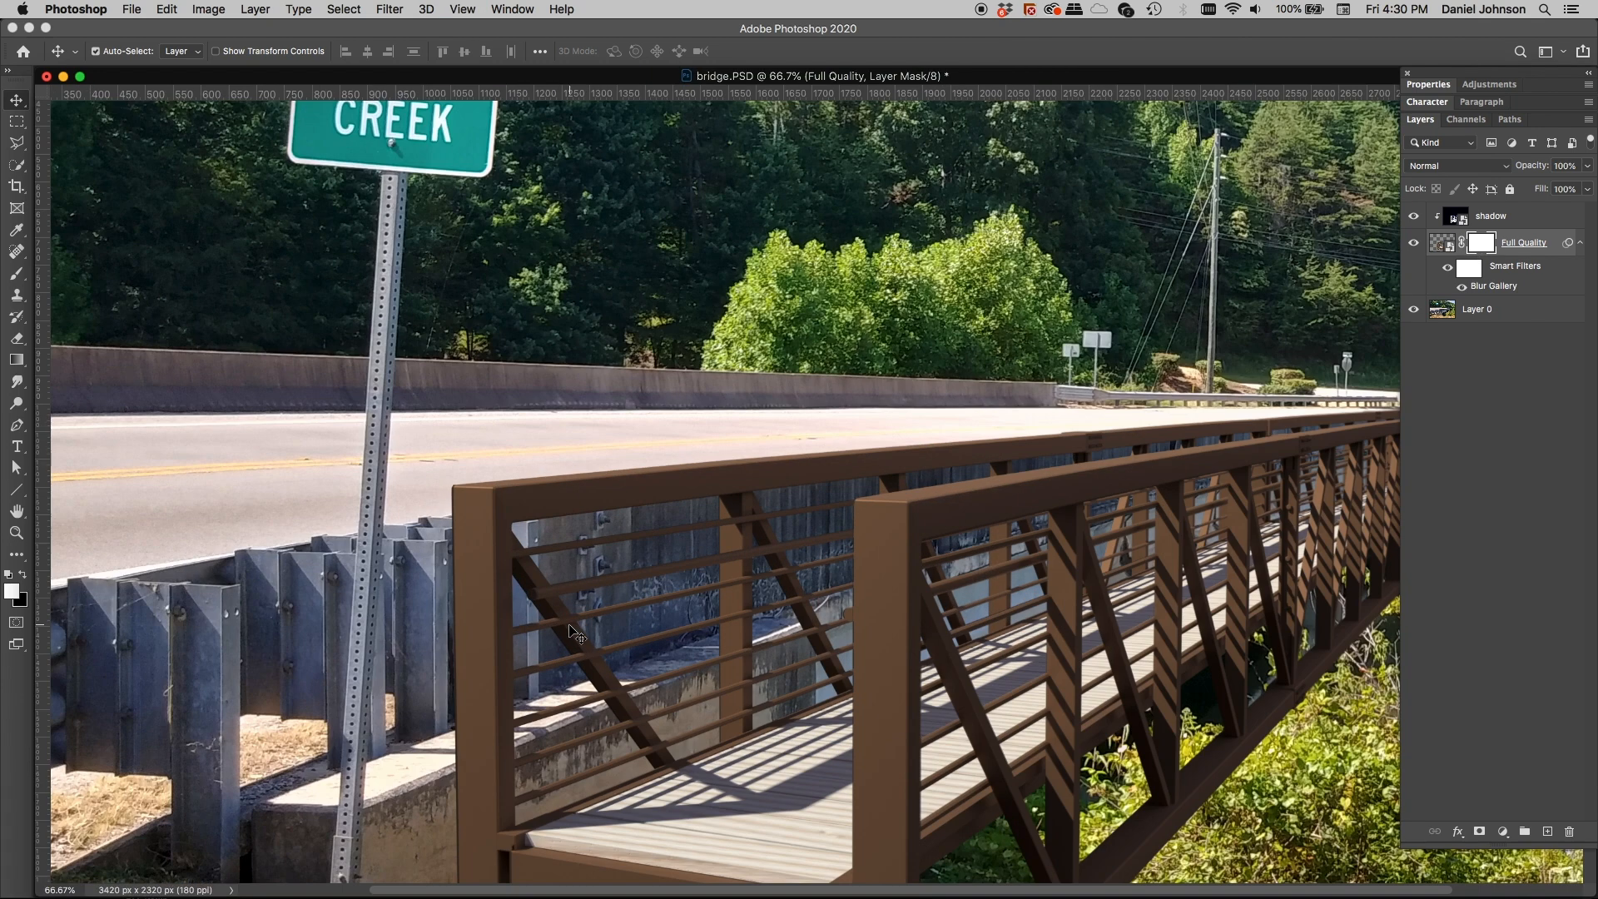
key(super+equal)
scroll(466, 599, down, 4)
scroll(467, 600, left, 5)
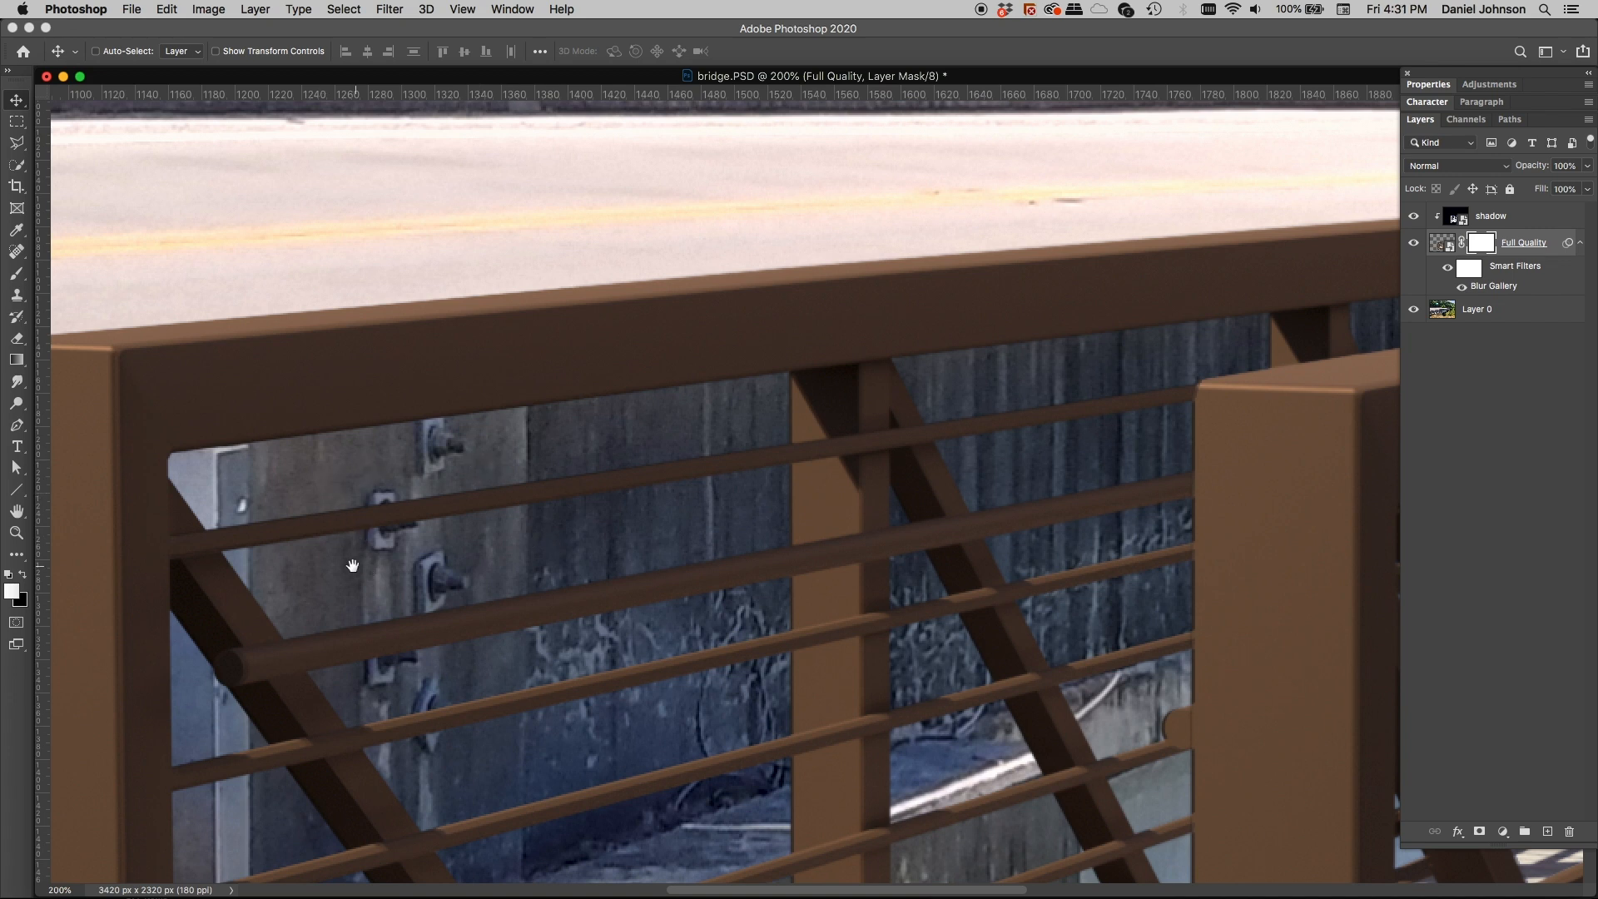
drag(355, 558, 914, 333)
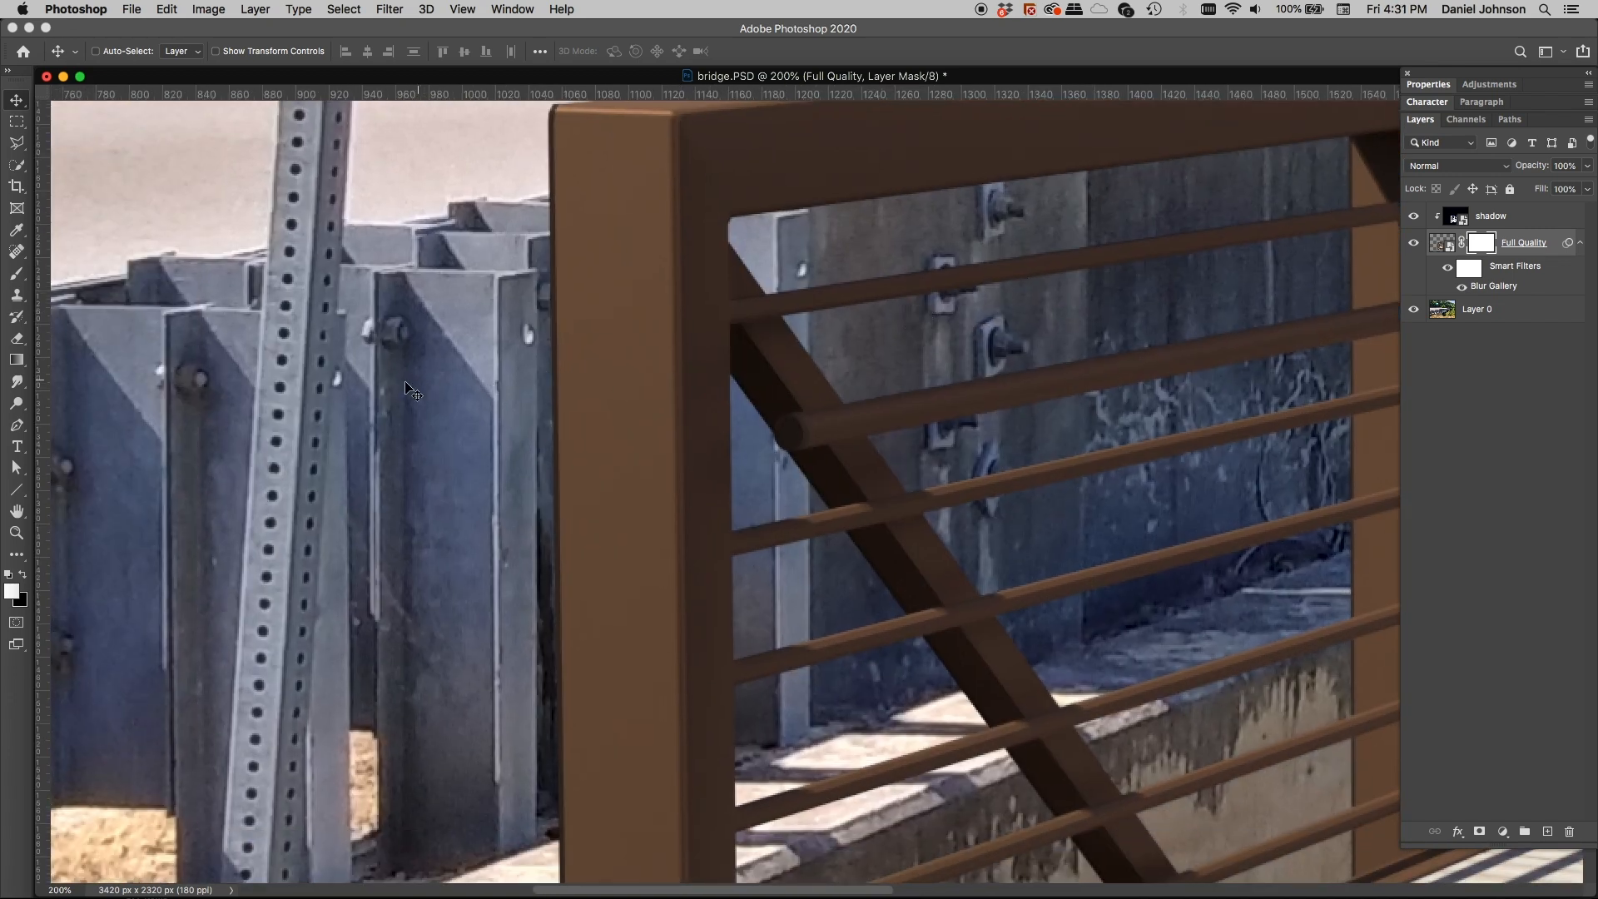
scroll(489, 453, down, 5)
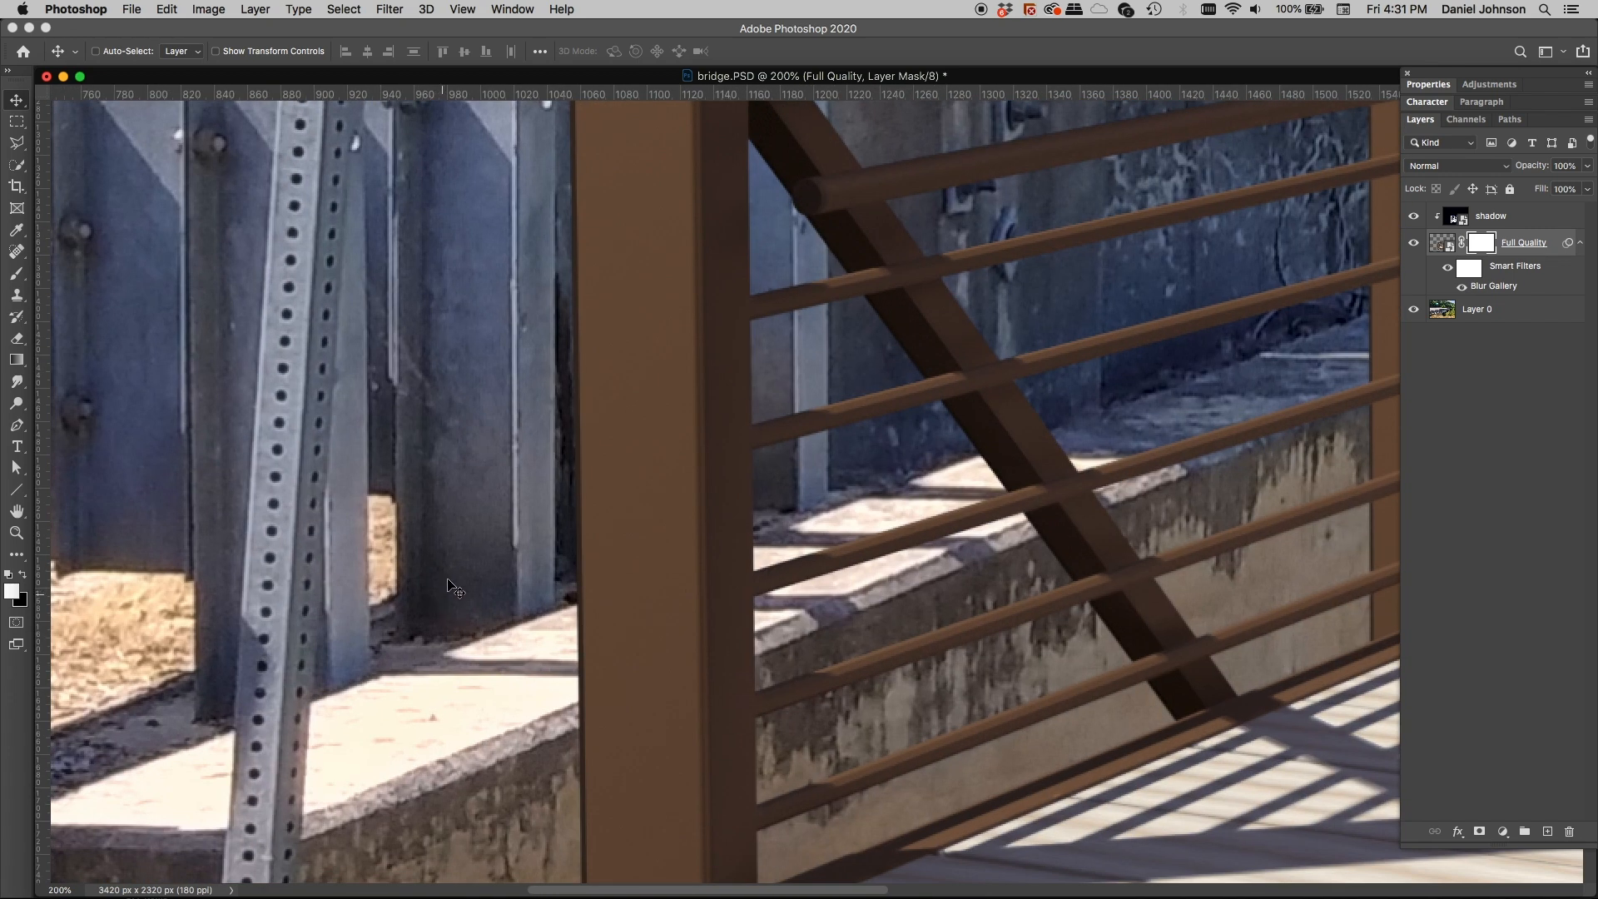
drag(703, 386, 634, 504)
scroll(633, 503, up, 5)
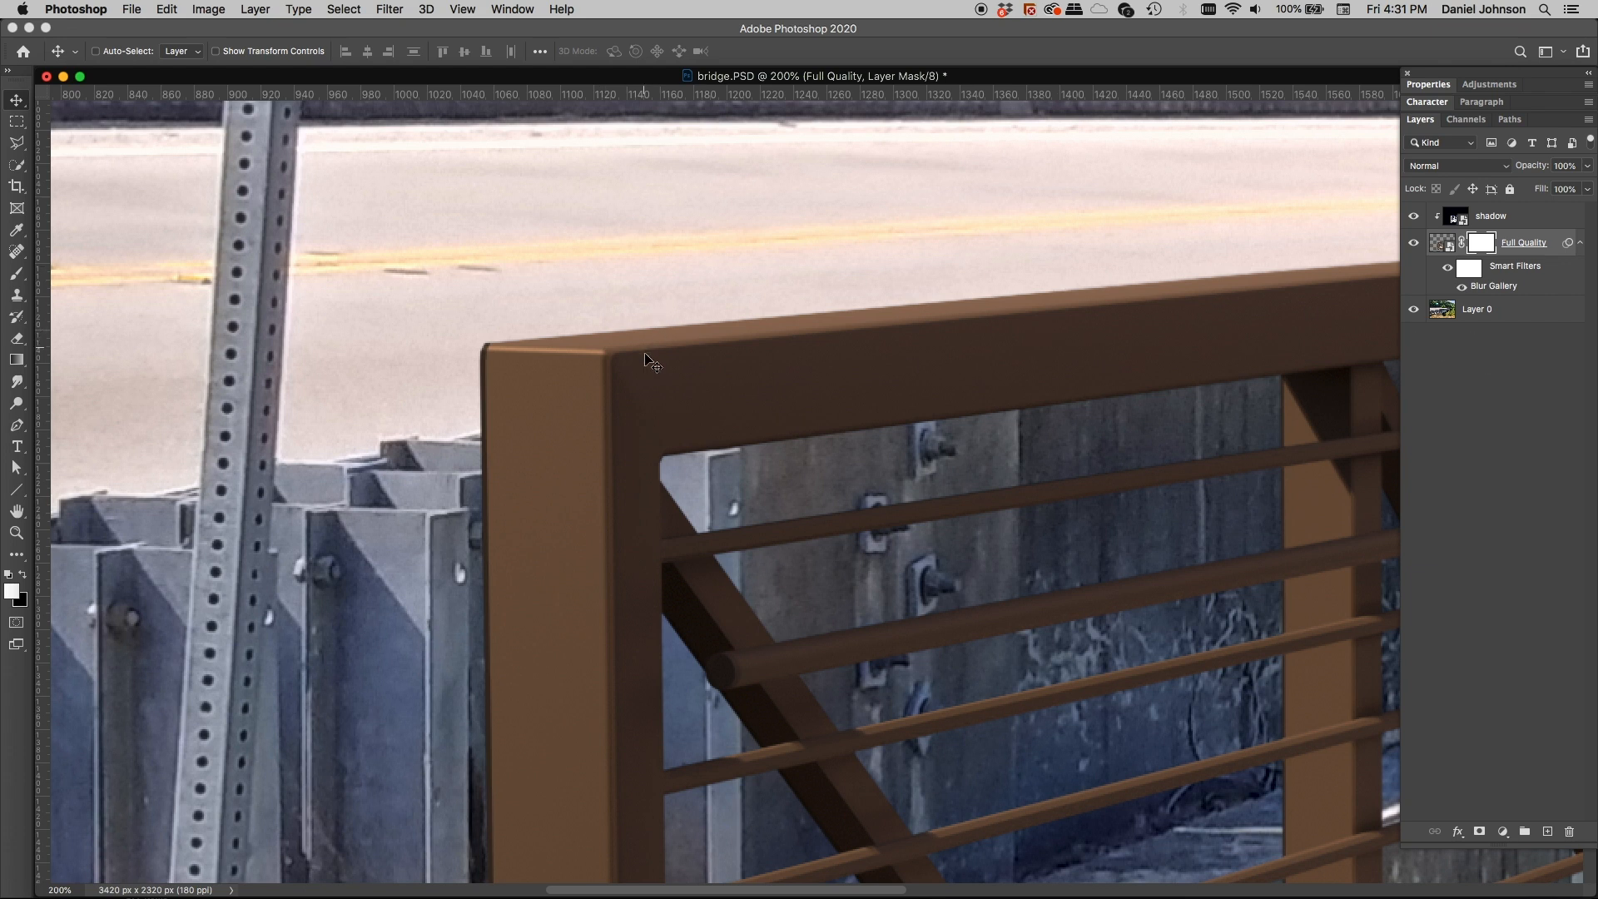
click(396, 10)
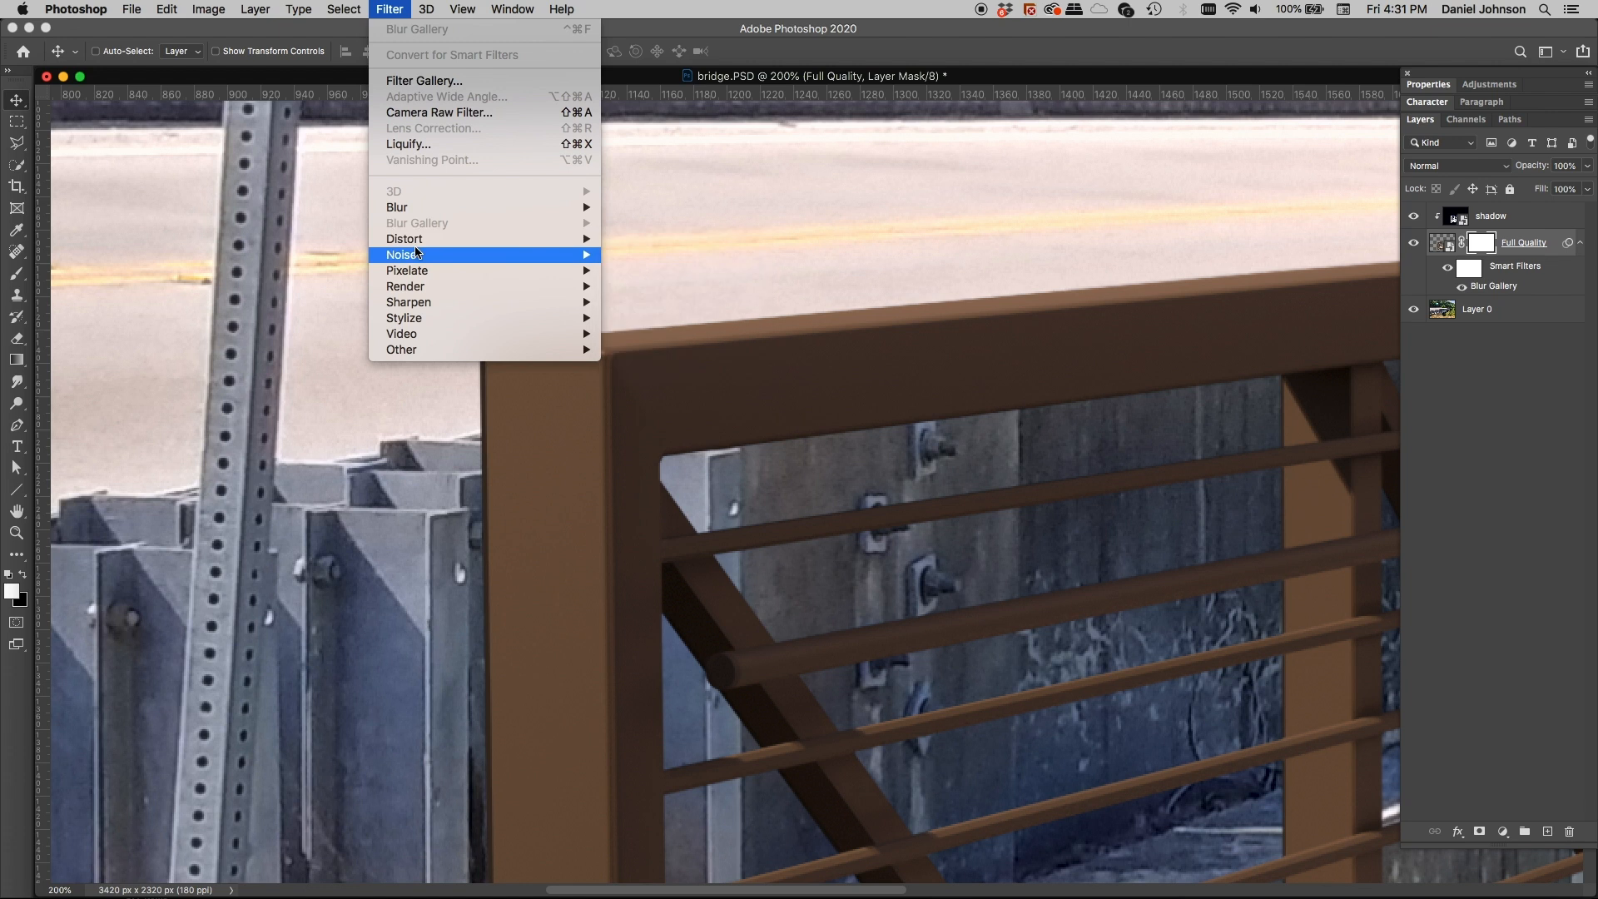
mouse_move(574, 255)
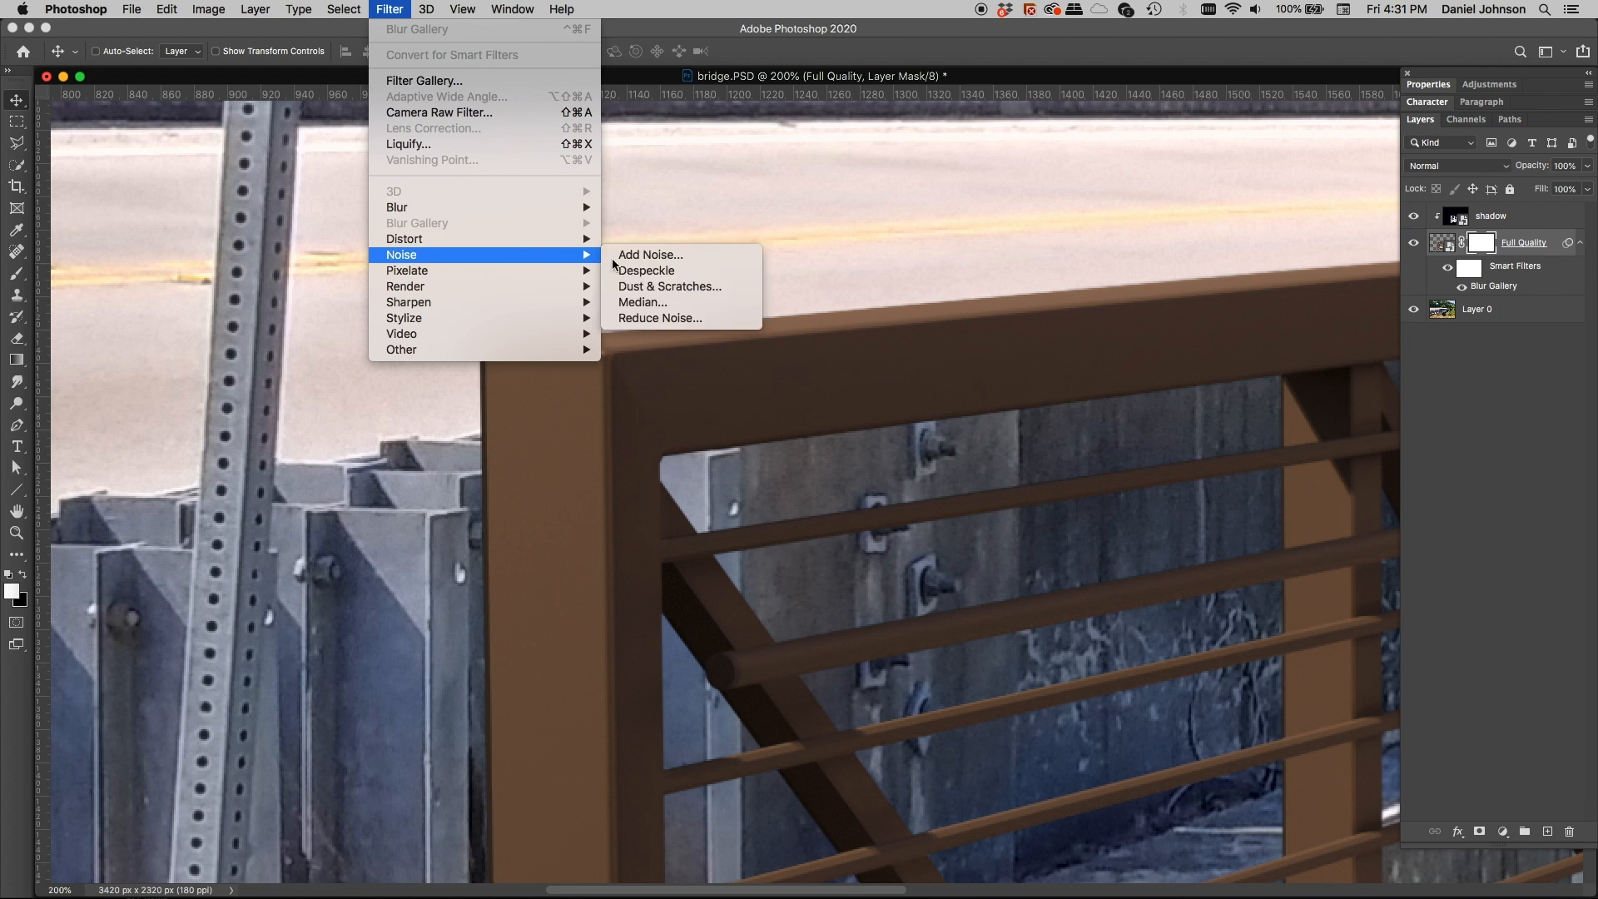
click(681, 258)
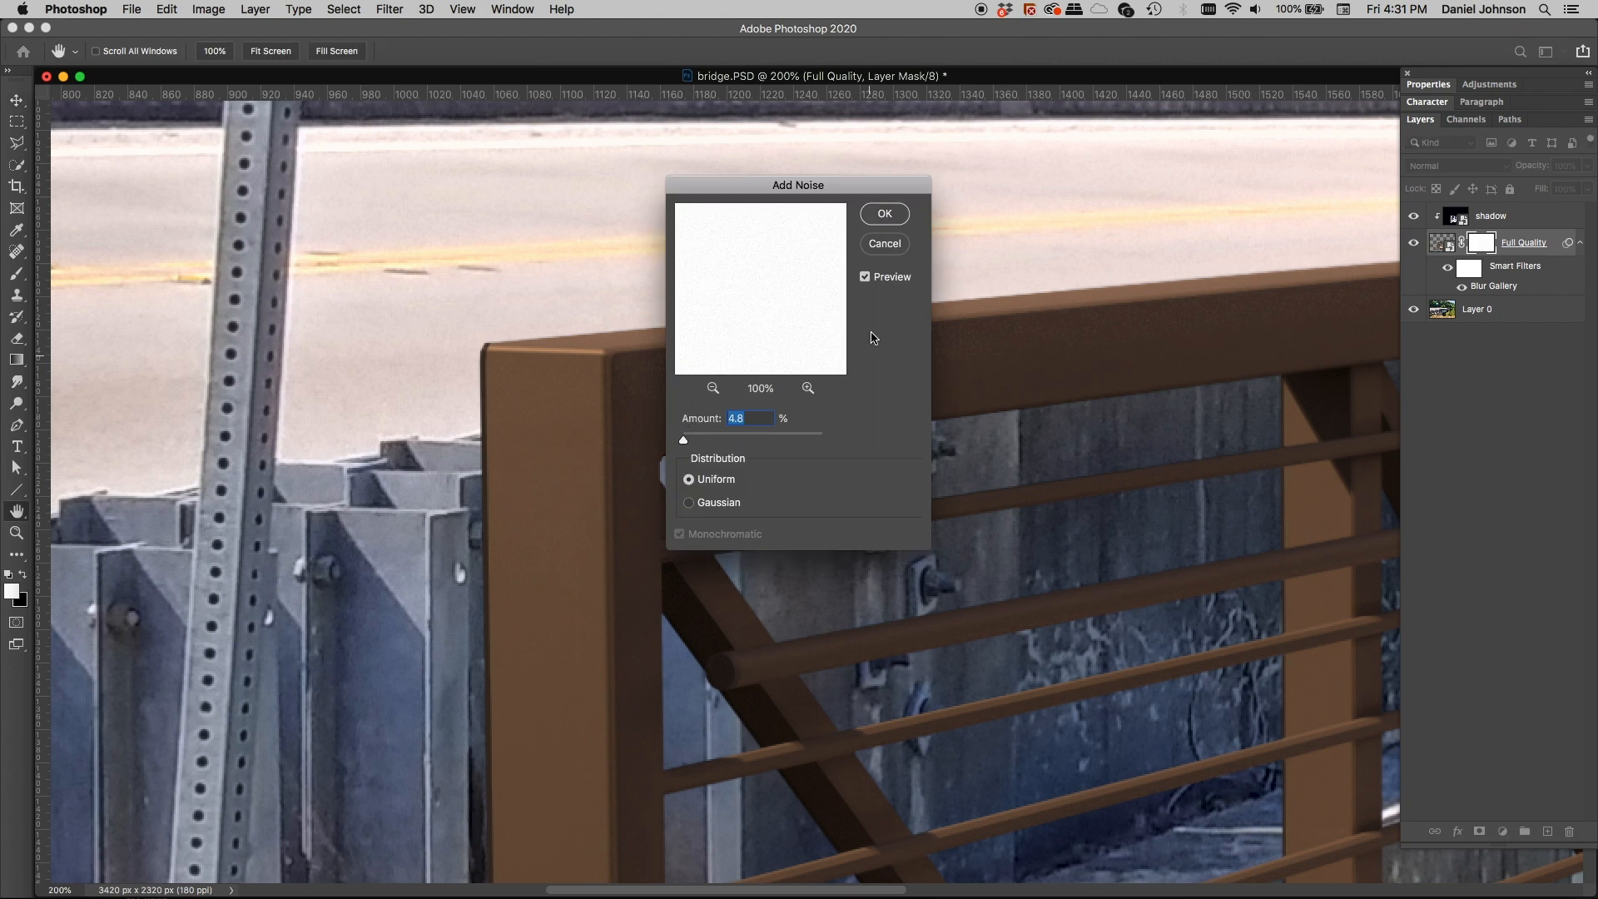
click(884, 244)
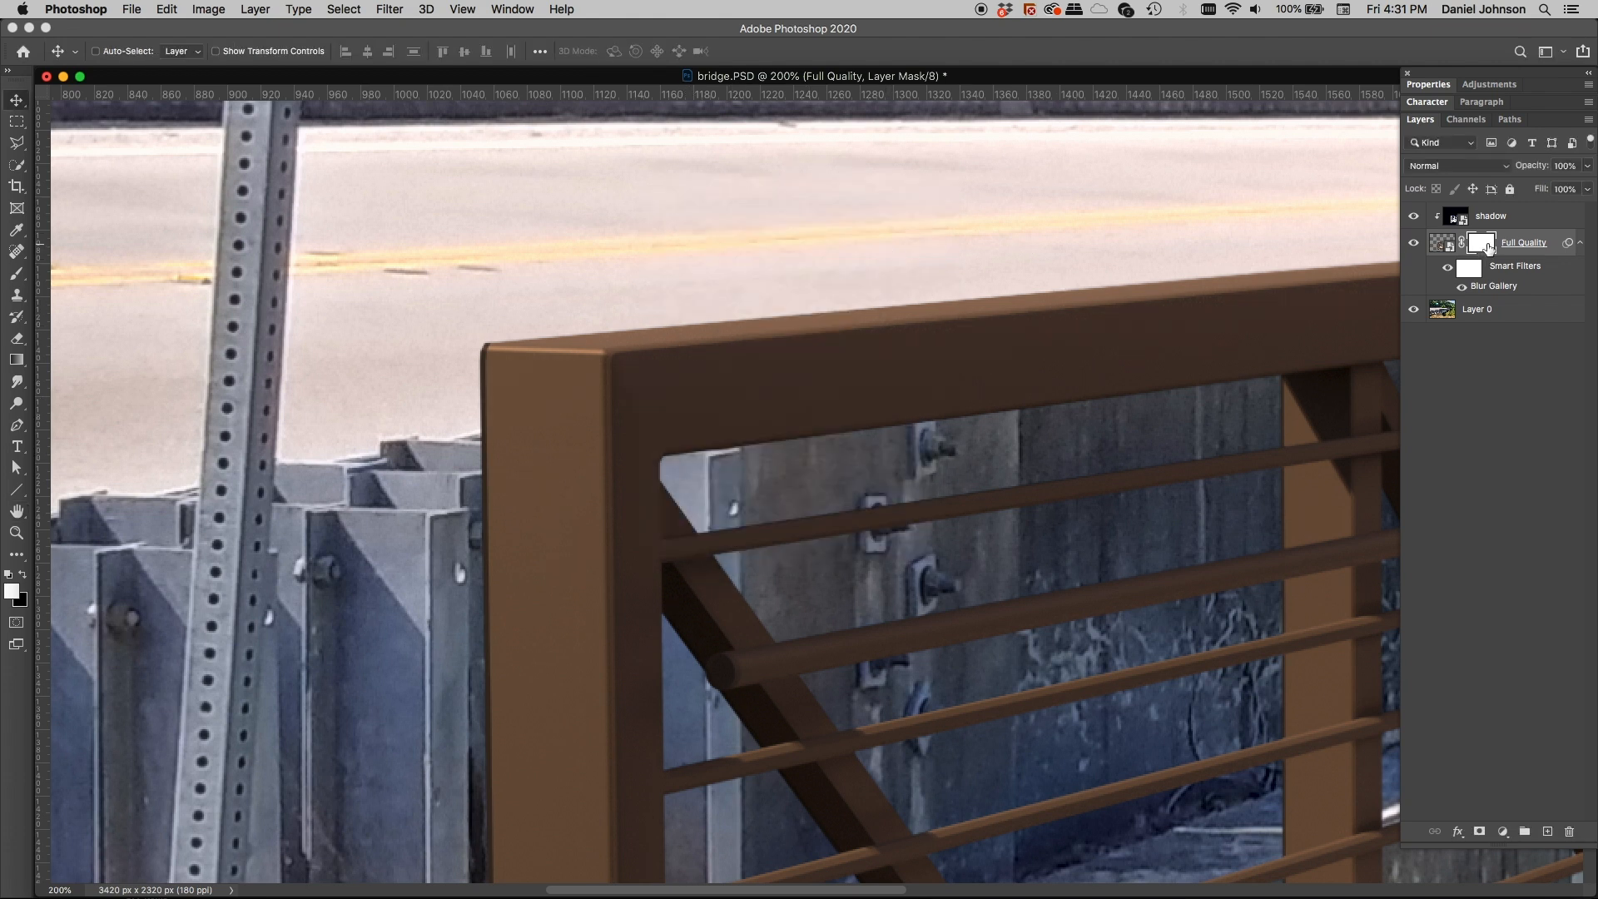
Try the Add Noise filter on the Full Quality layer's contents instead of its mask, with uniform monochromatic noise at 4.8%
click(1453, 245)
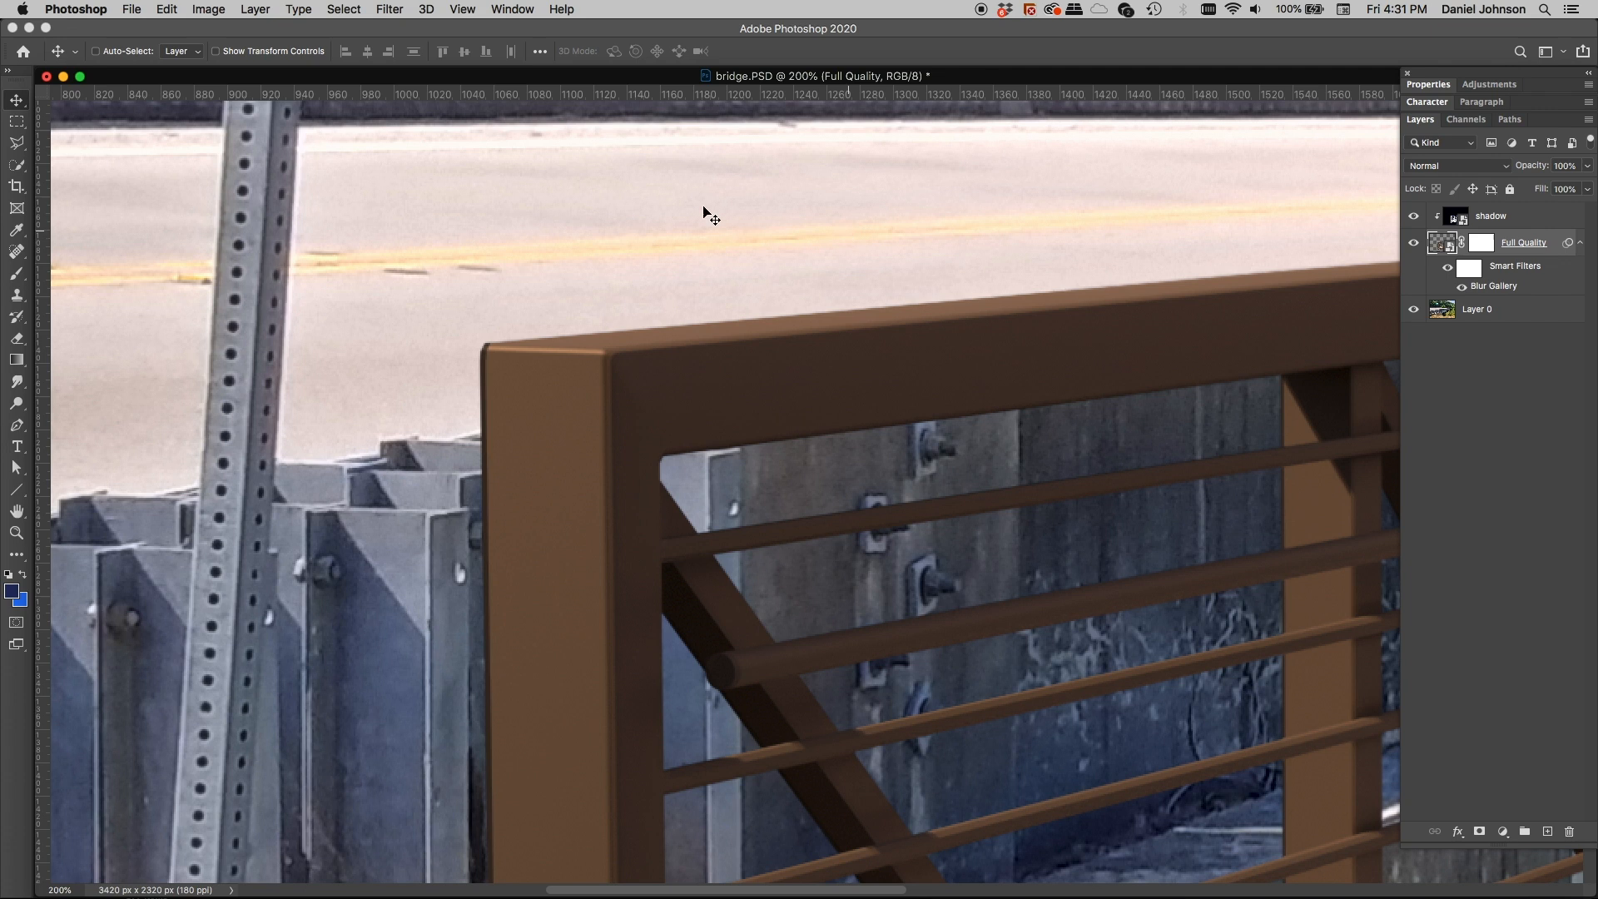
click(400, 15)
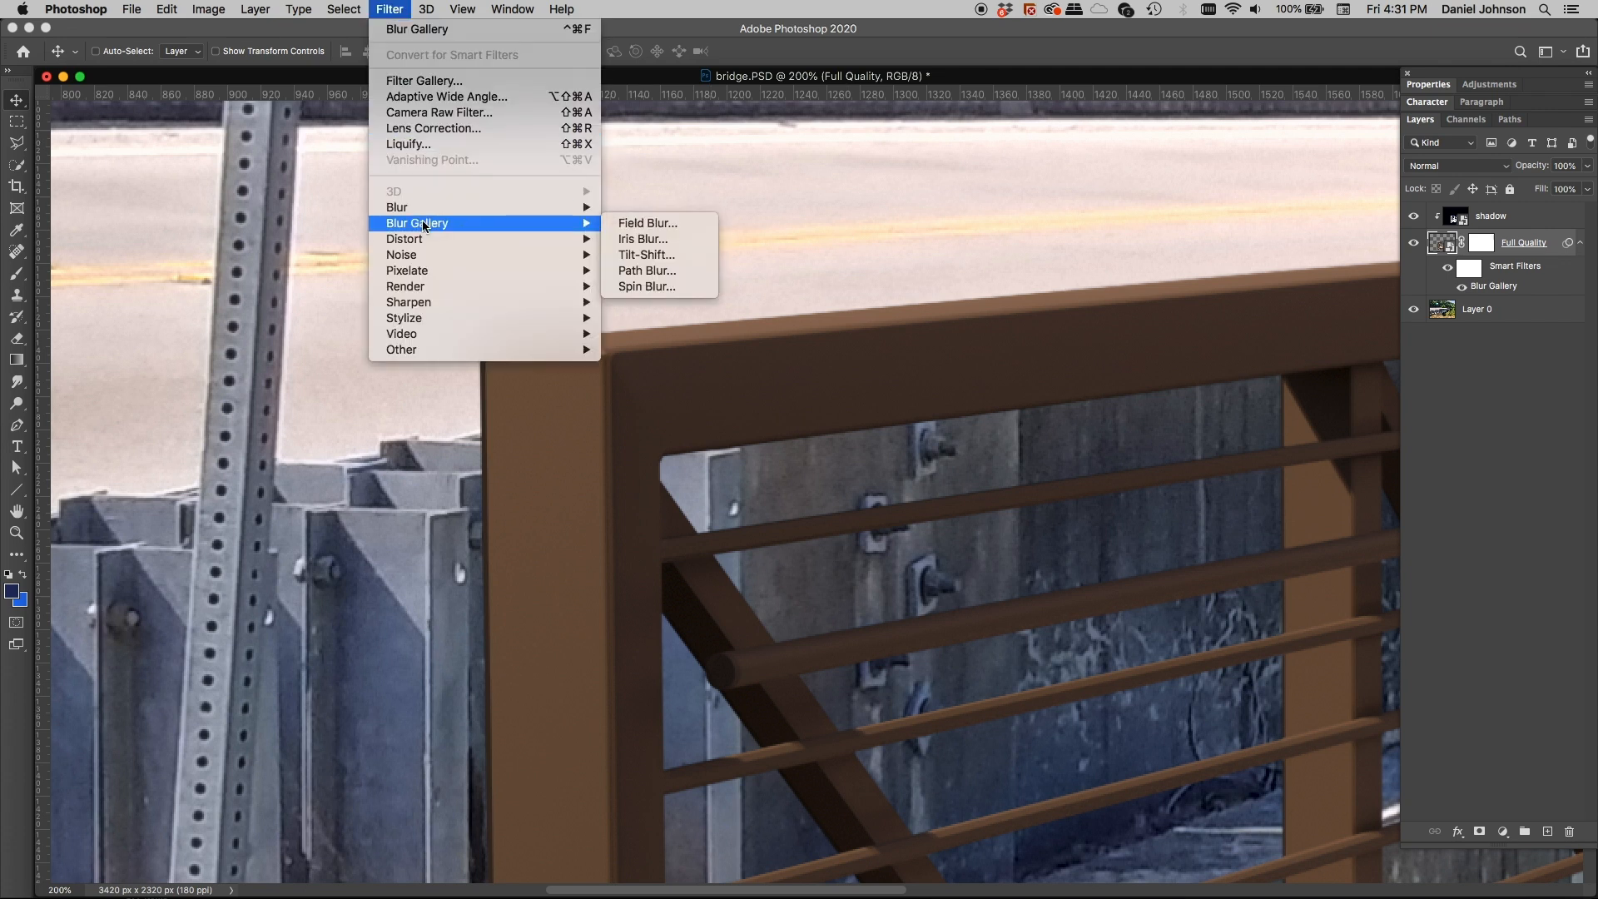
mouse_move(583, 254)
click(652, 255)
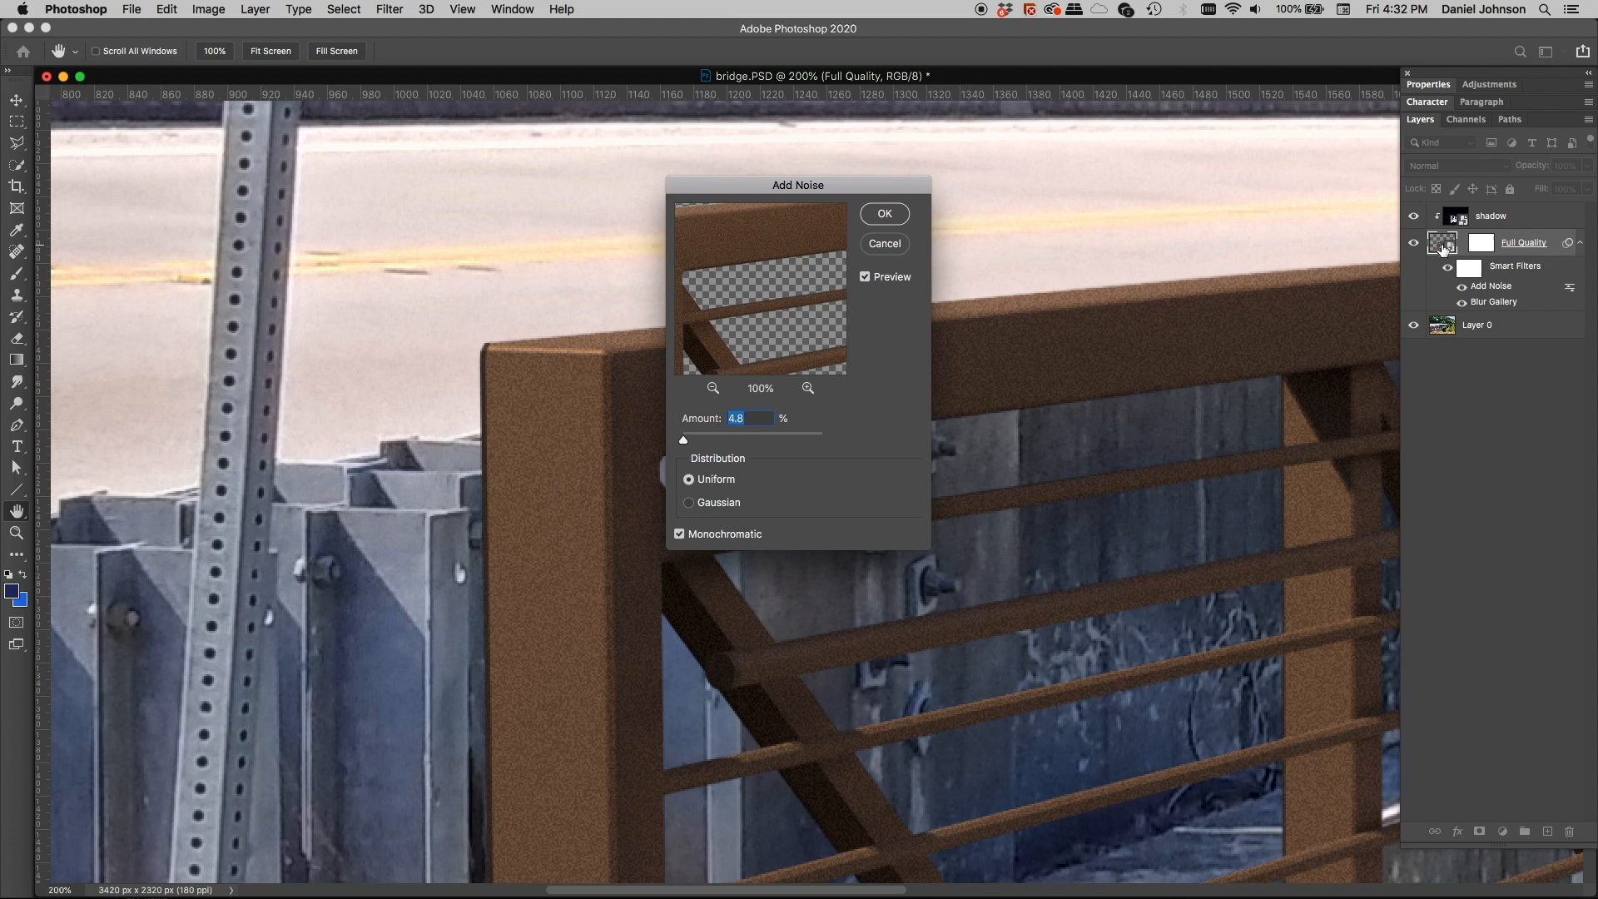
click(885, 243)
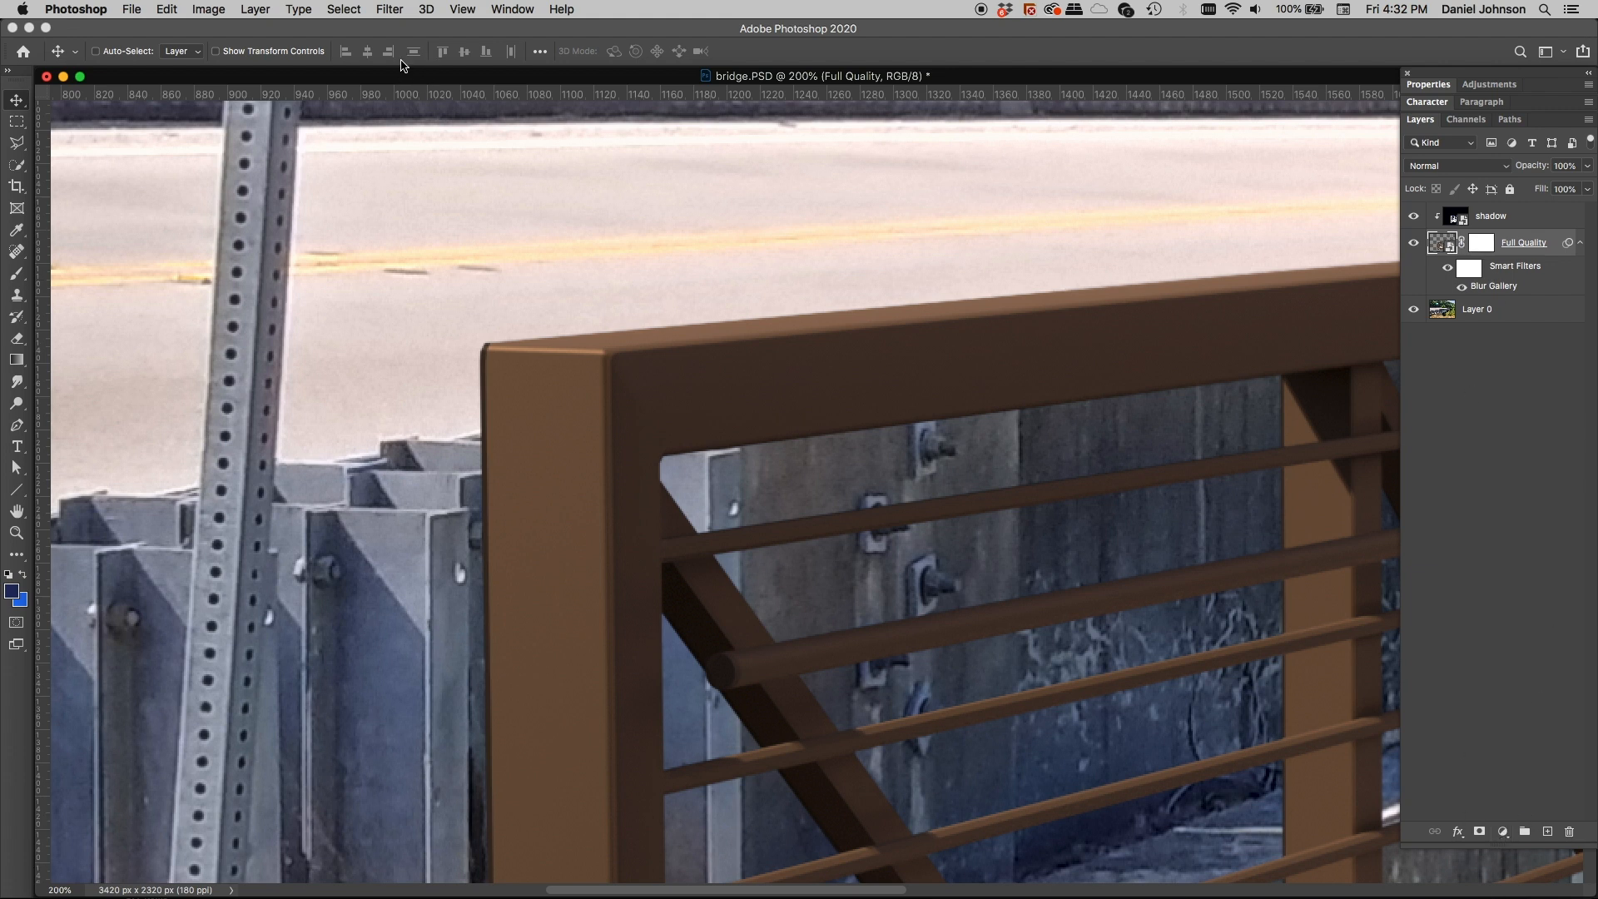
Compare the neutral-color fill options for Overlay, Color Burn and Color Dodge in the new-layer settings without creating the layer
click(254, 10)
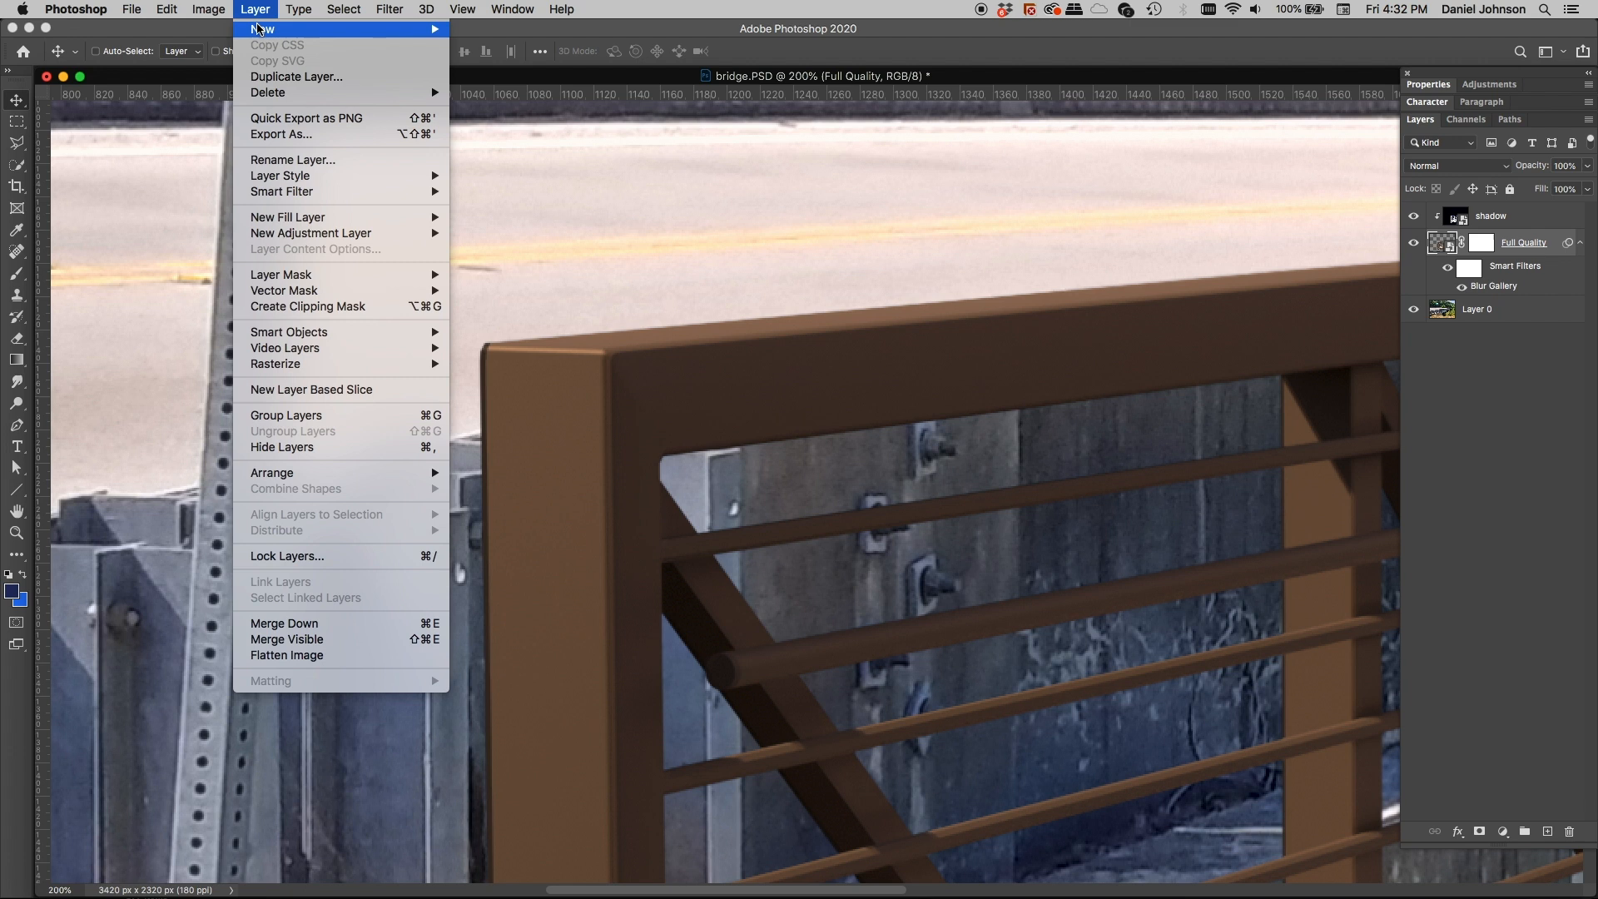
mouse_move(259, 30)
click(664, 12)
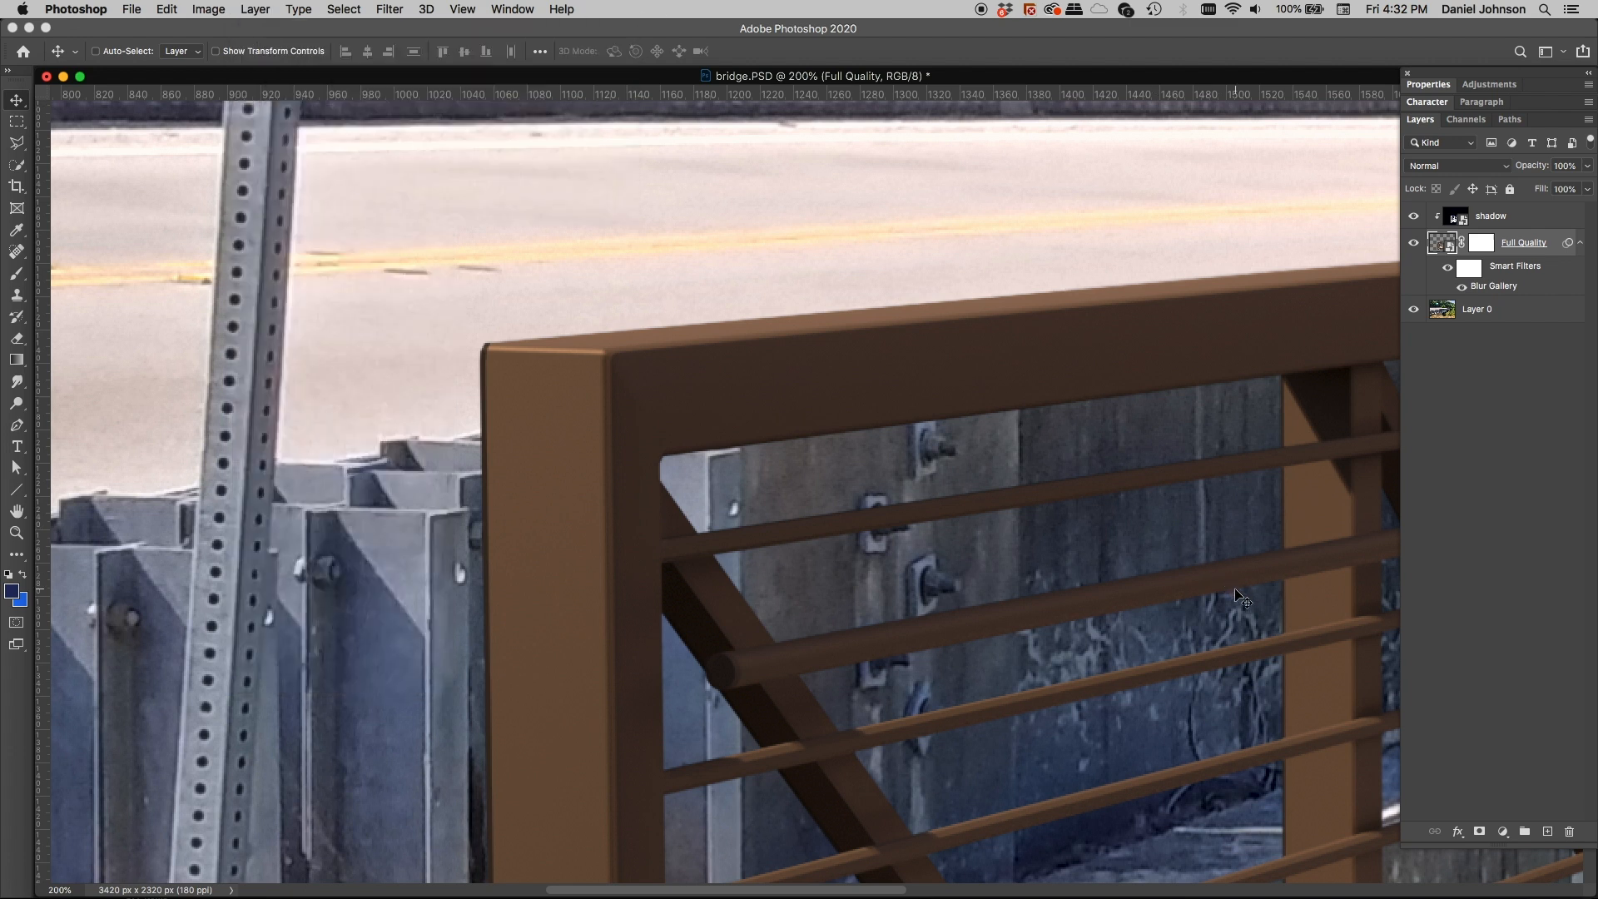
alt+click(1549, 833)
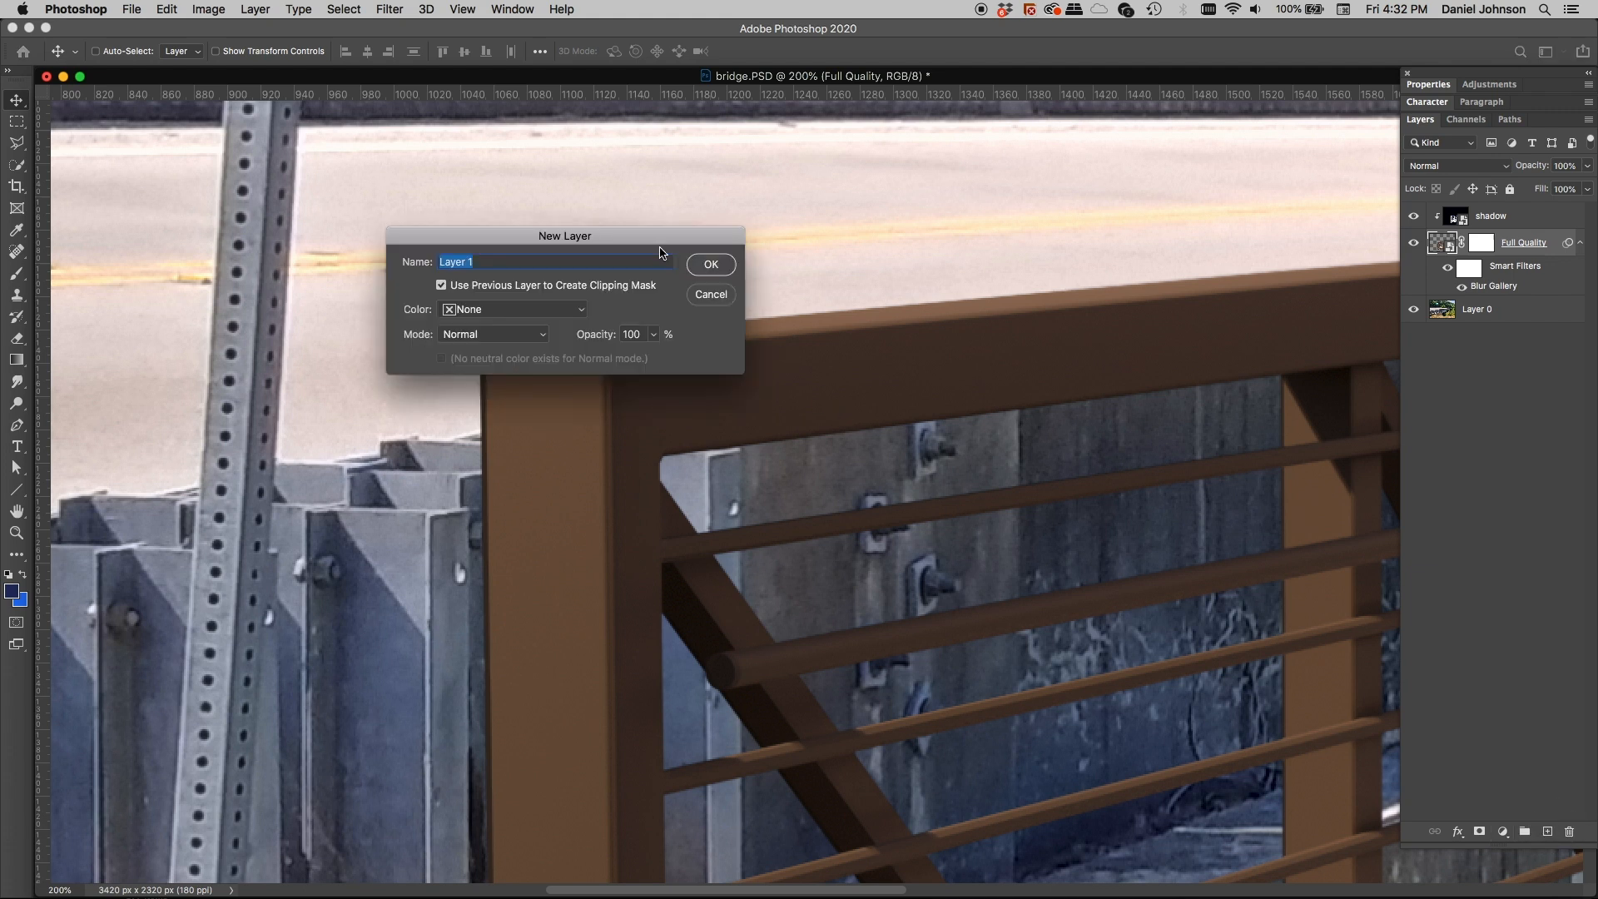
drag(653, 241, 721, 205)
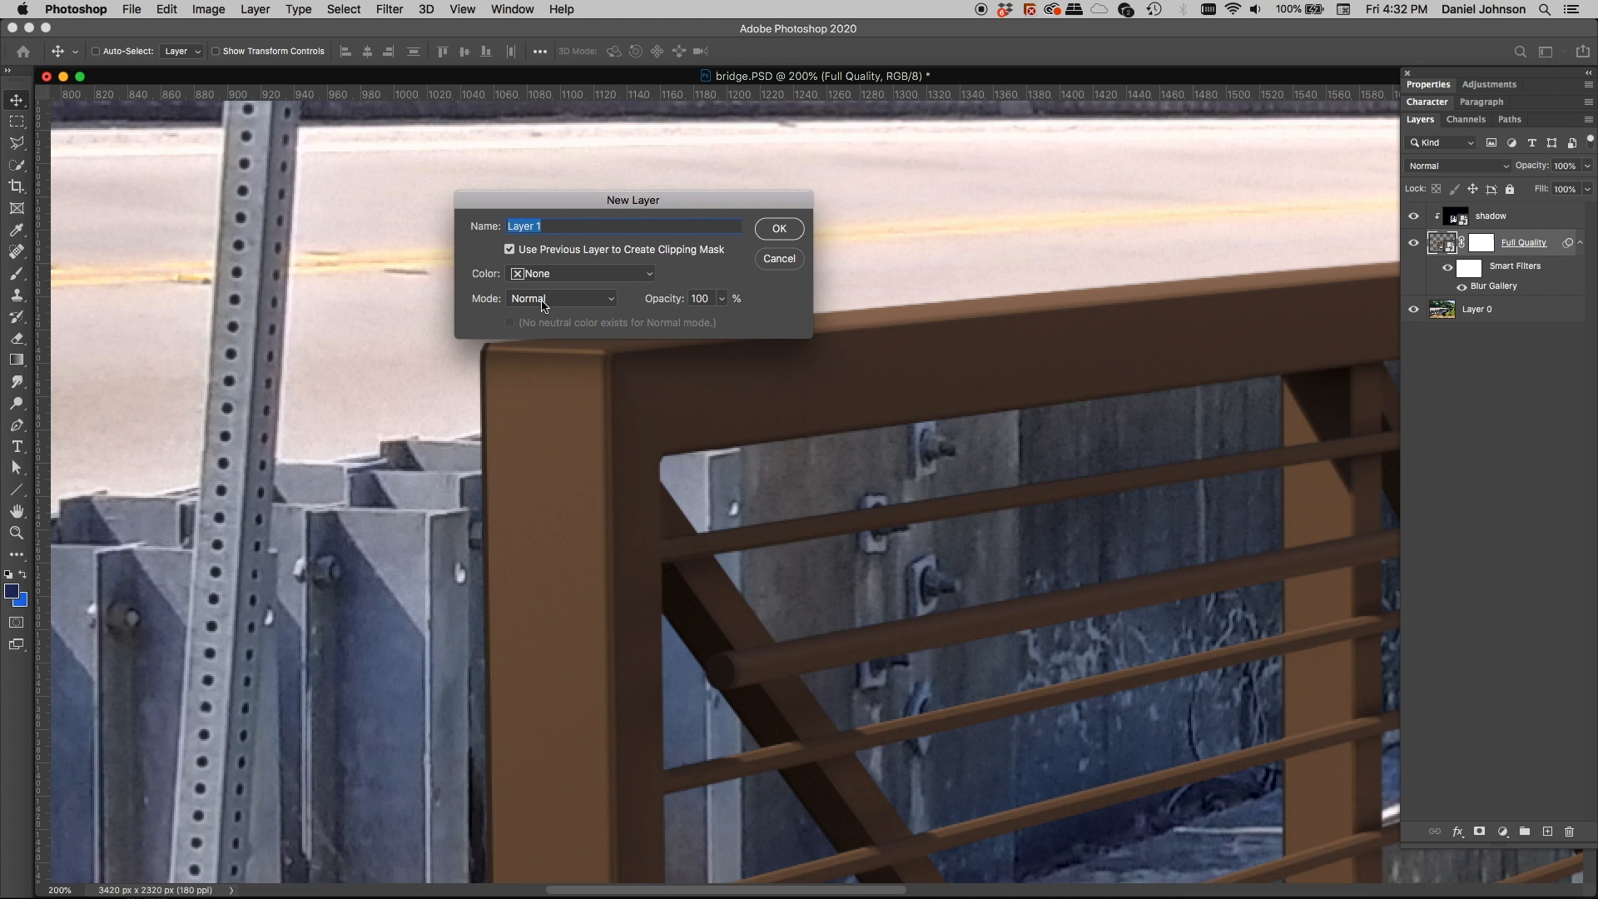
click(605, 303)
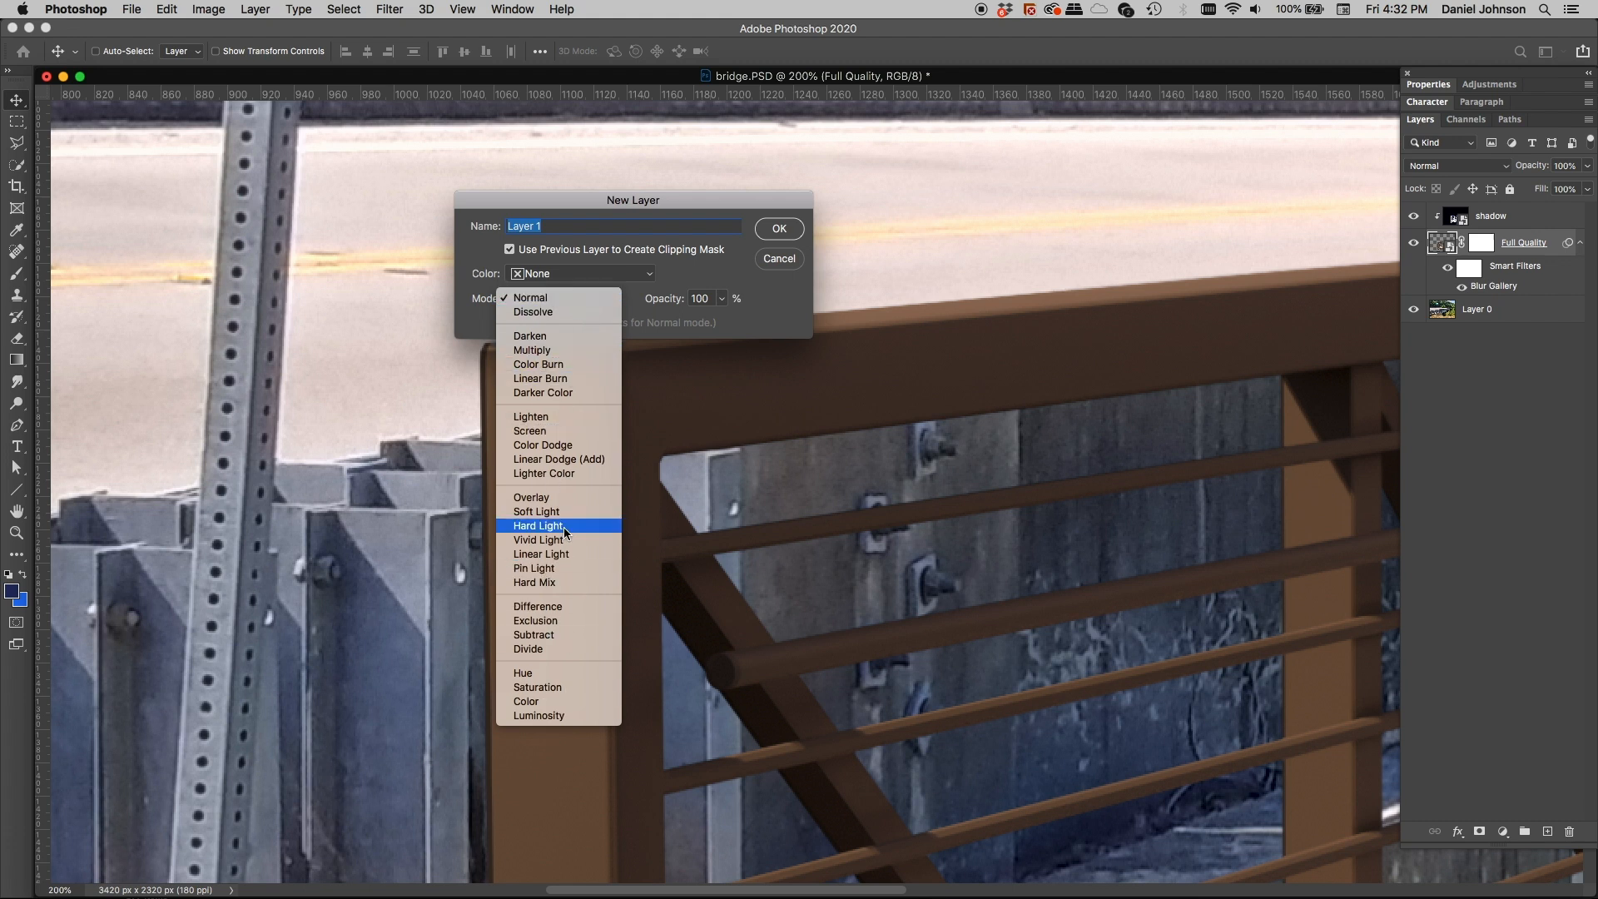
click(558, 499)
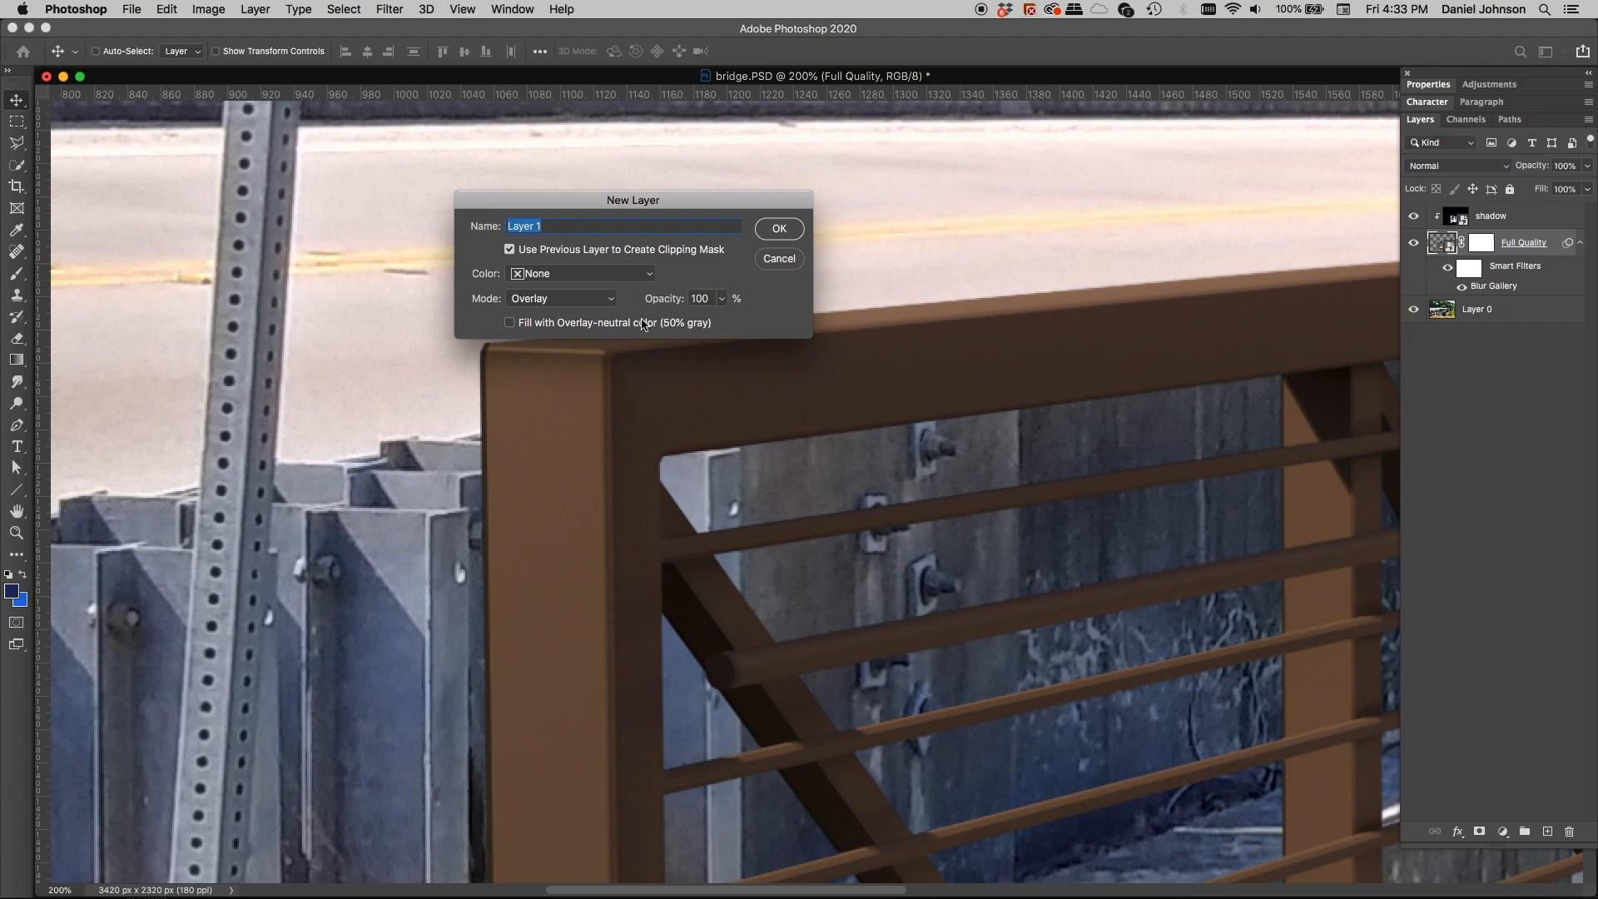
click(561, 305)
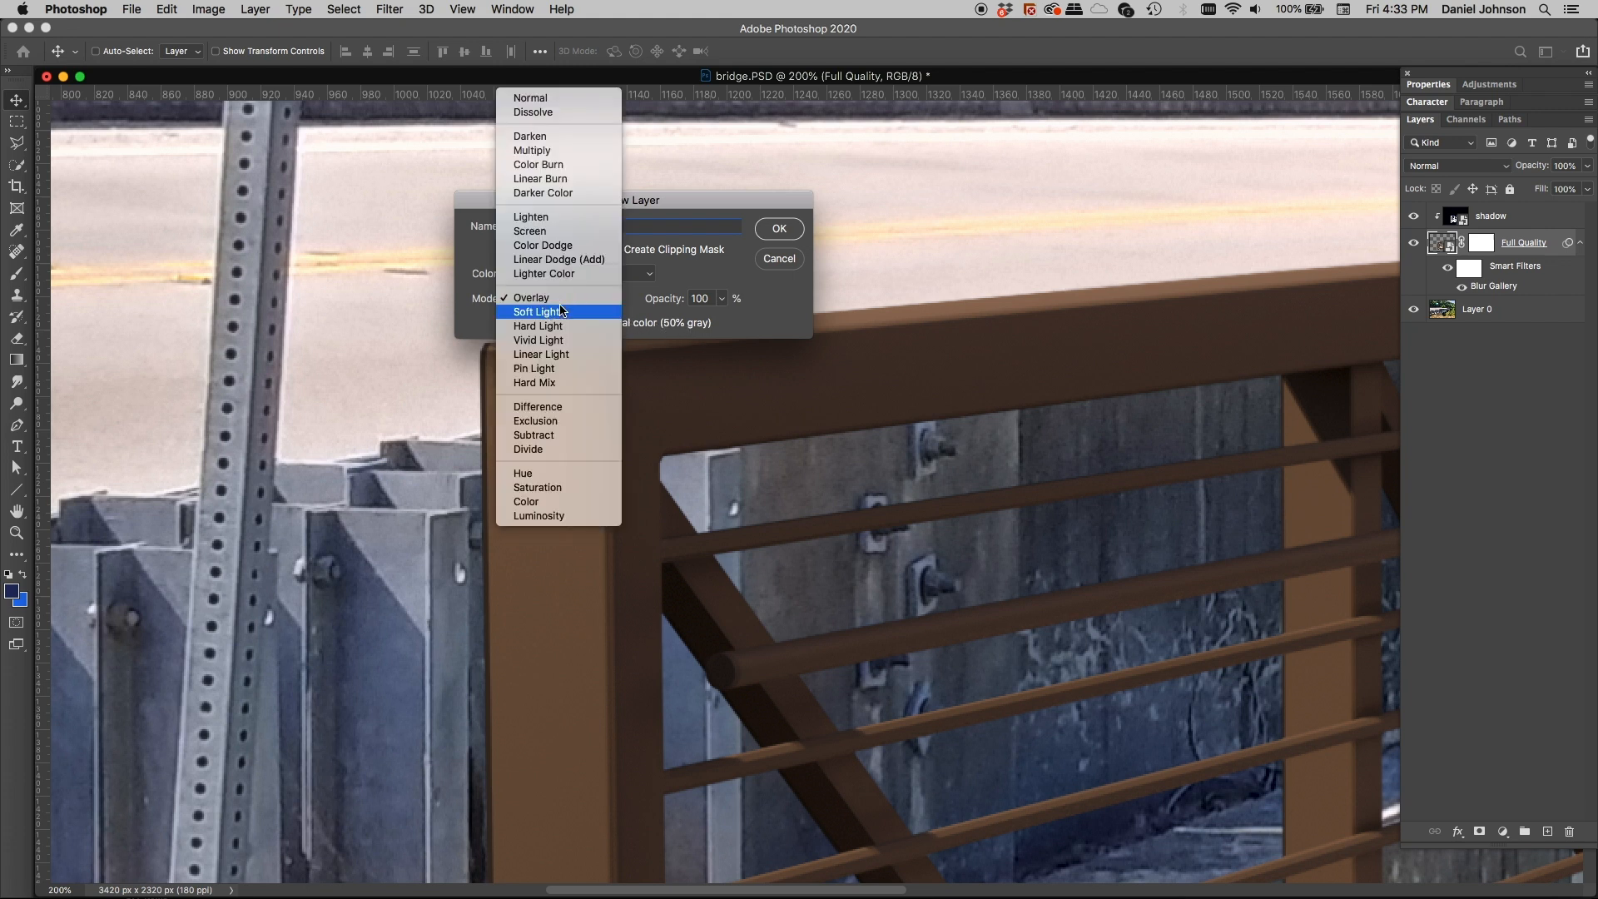
click(539, 164)
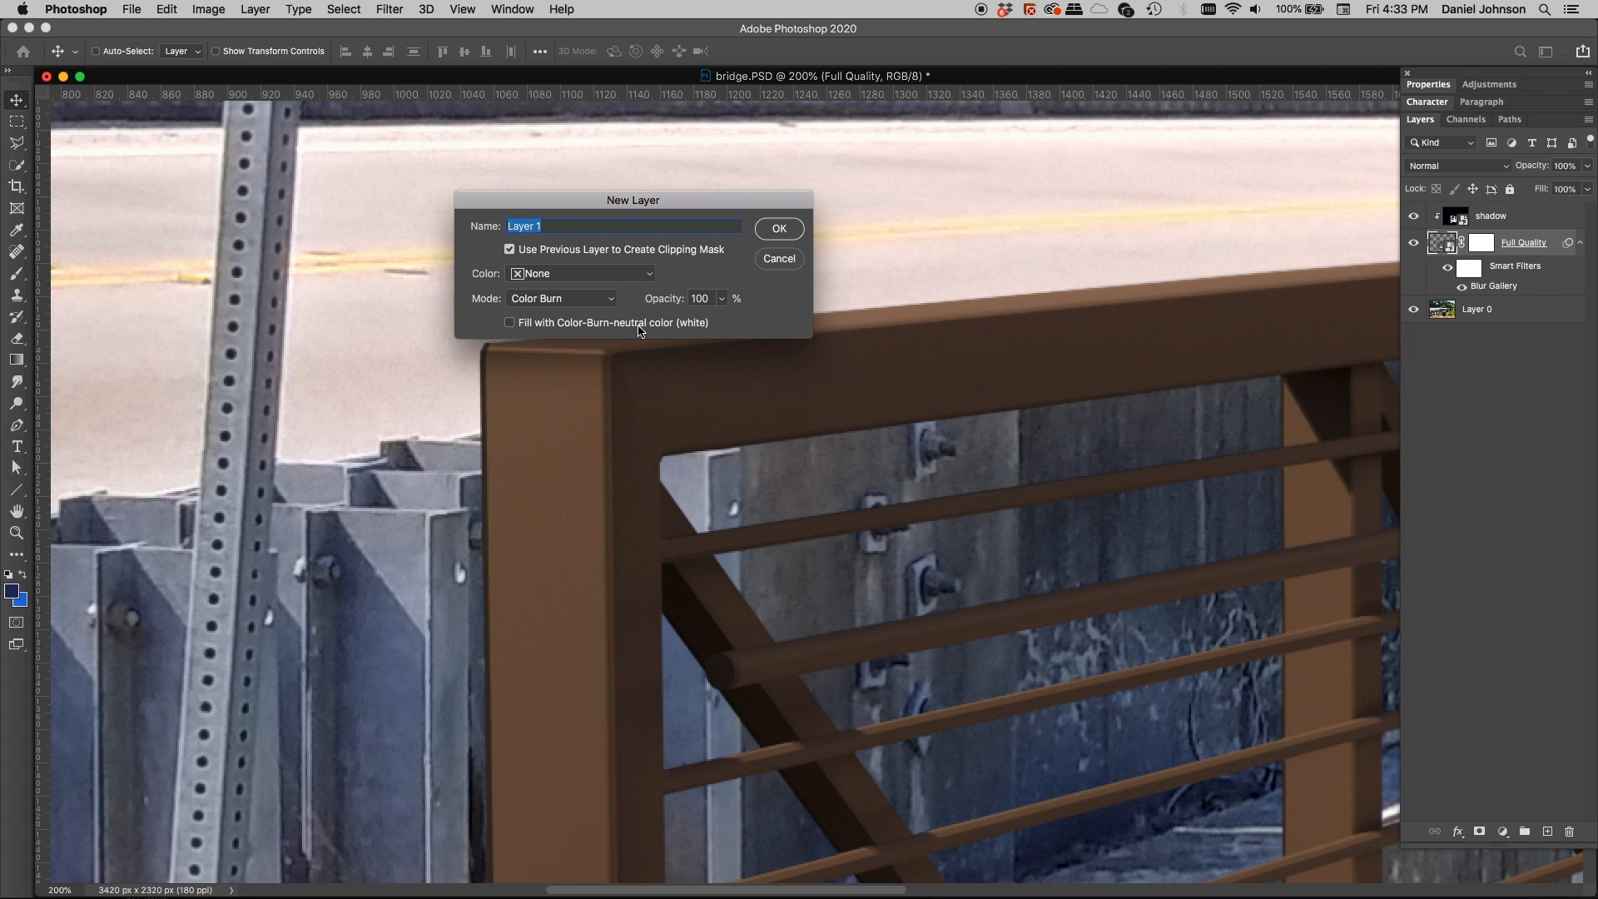
click(556, 302)
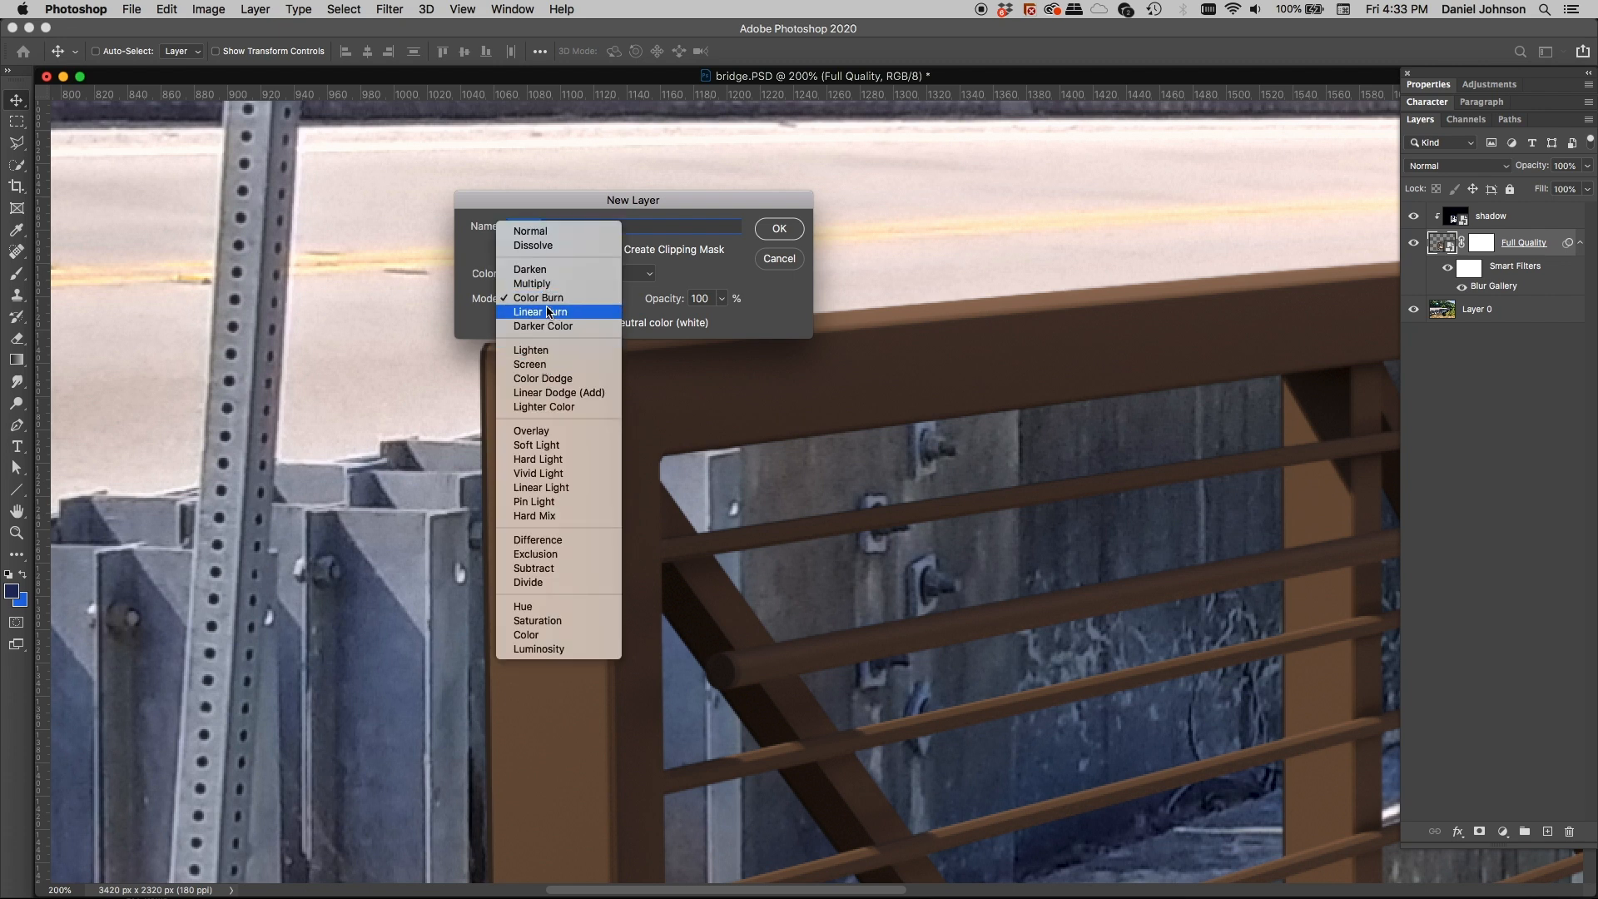
click(543, 379)
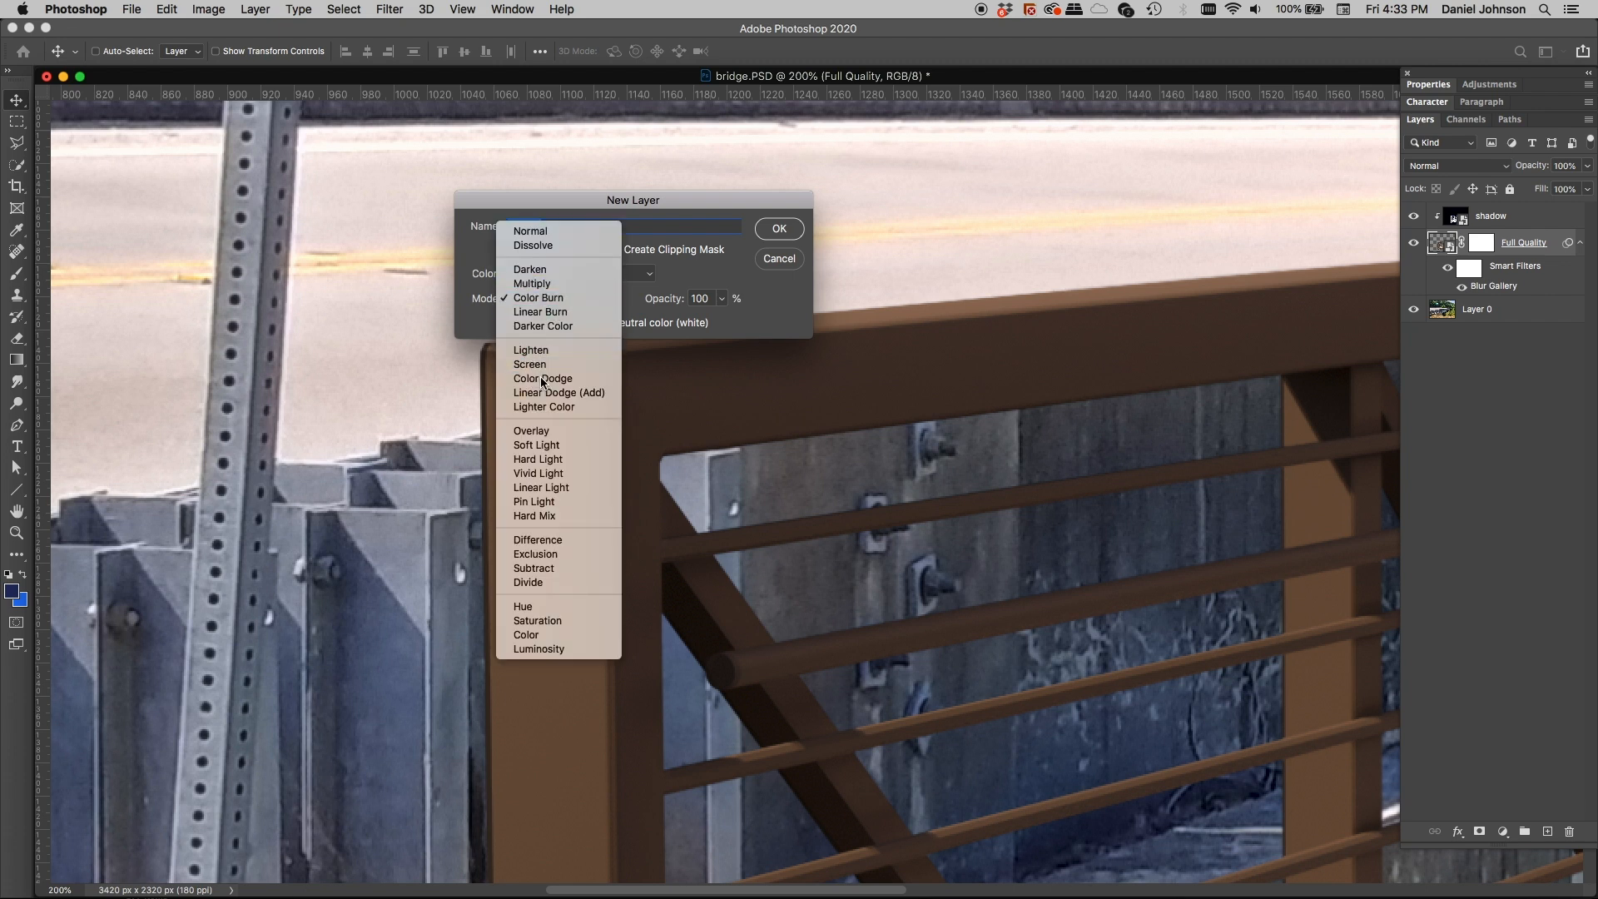
click(539, 300)
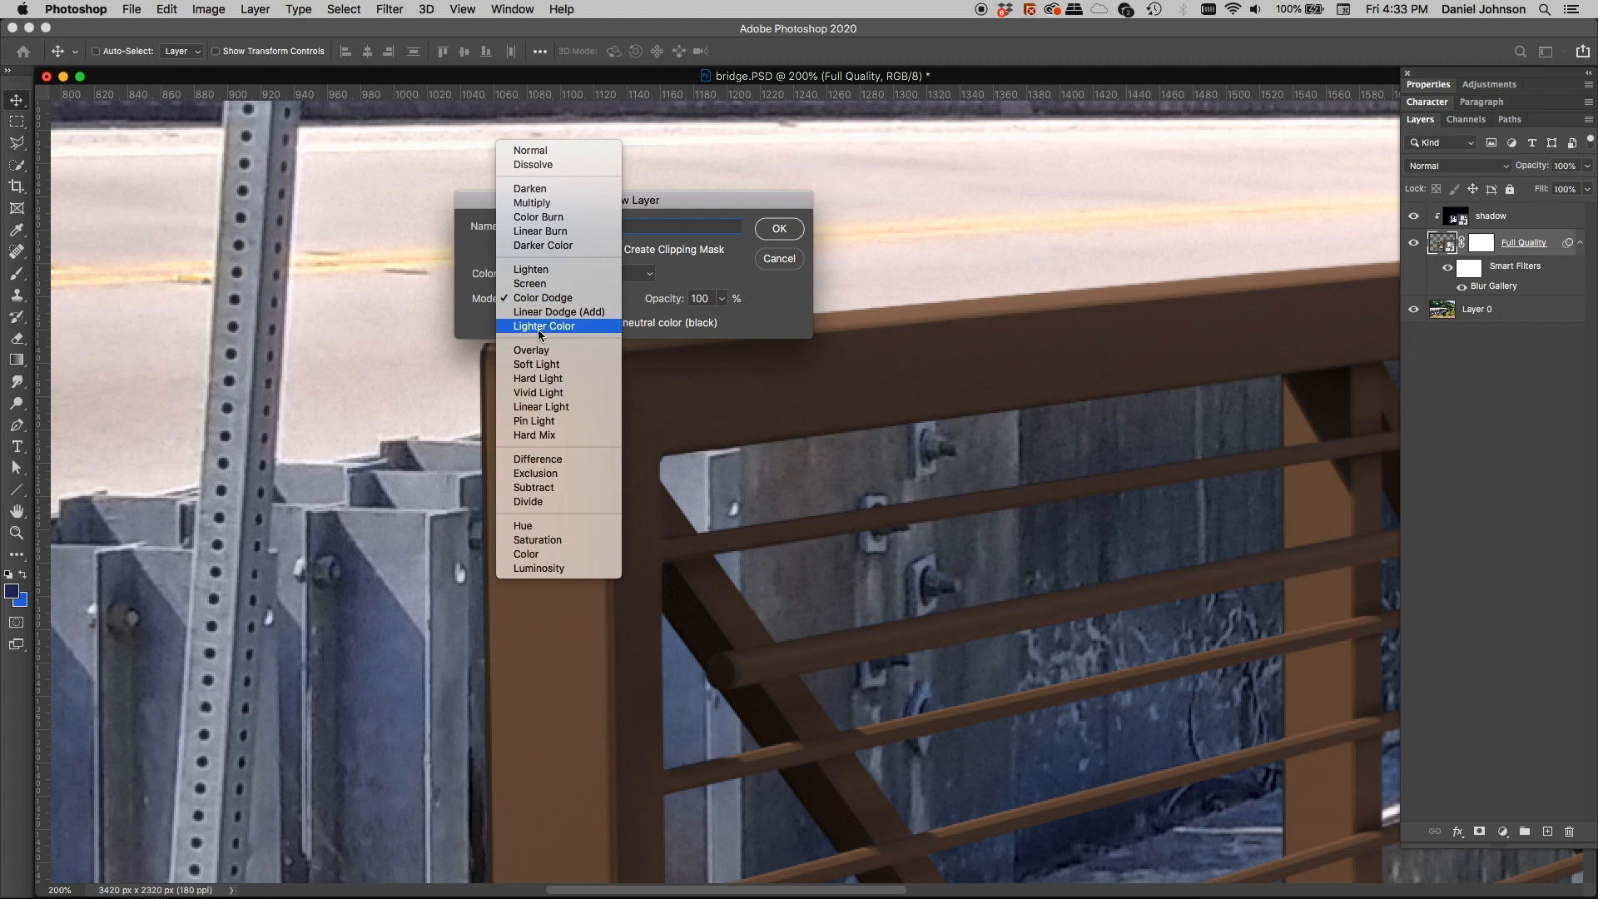
click(599, 351)
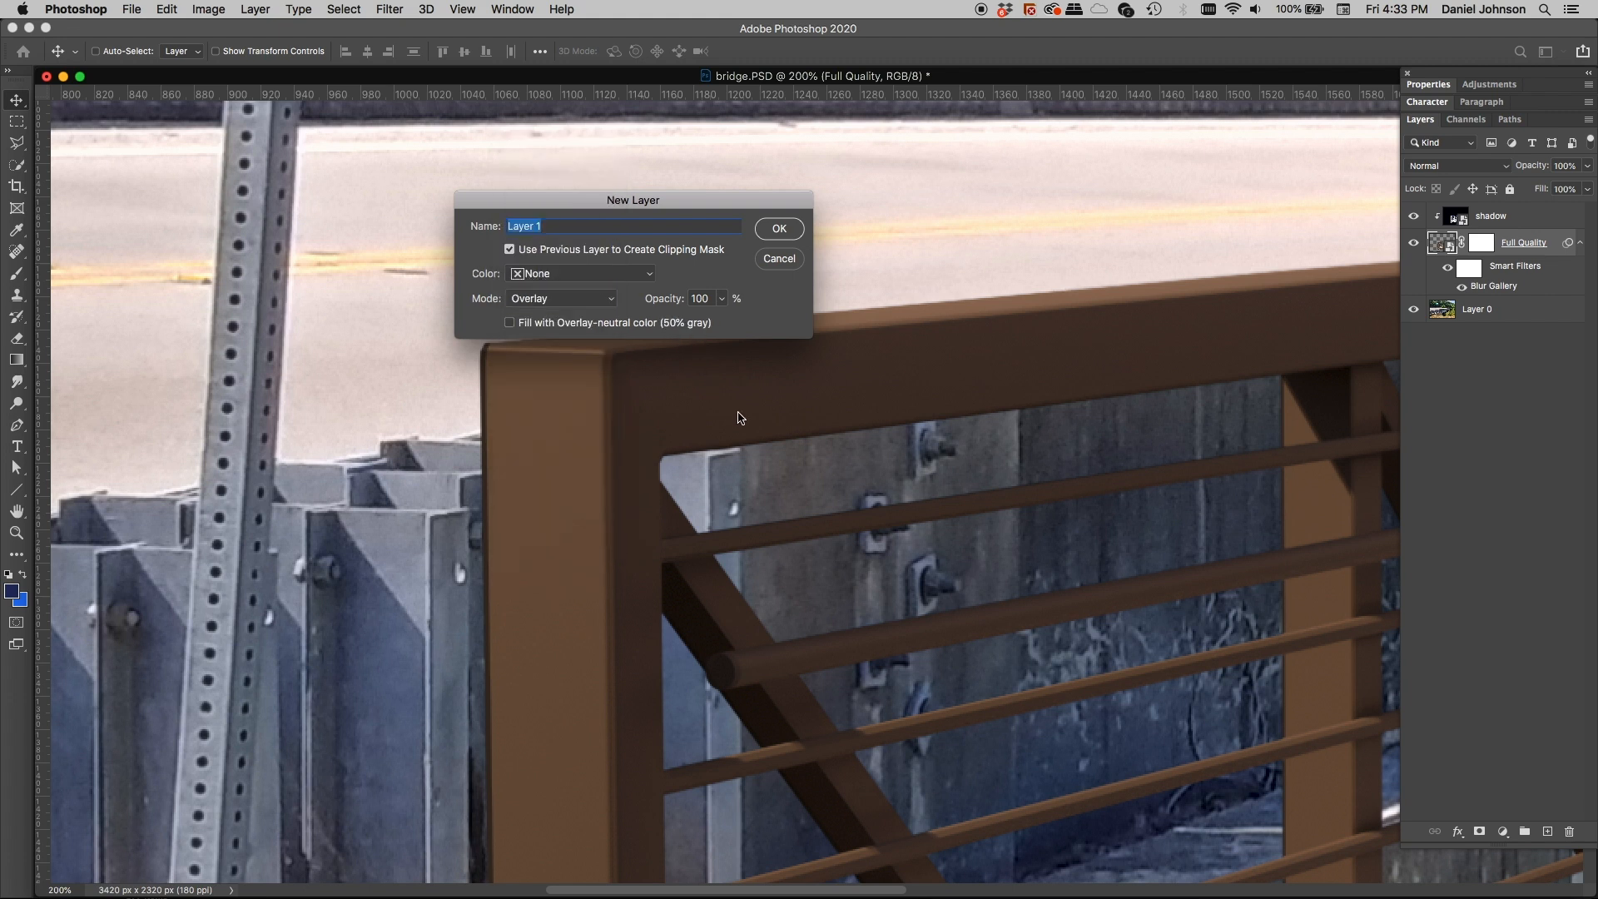
click(777, 260)
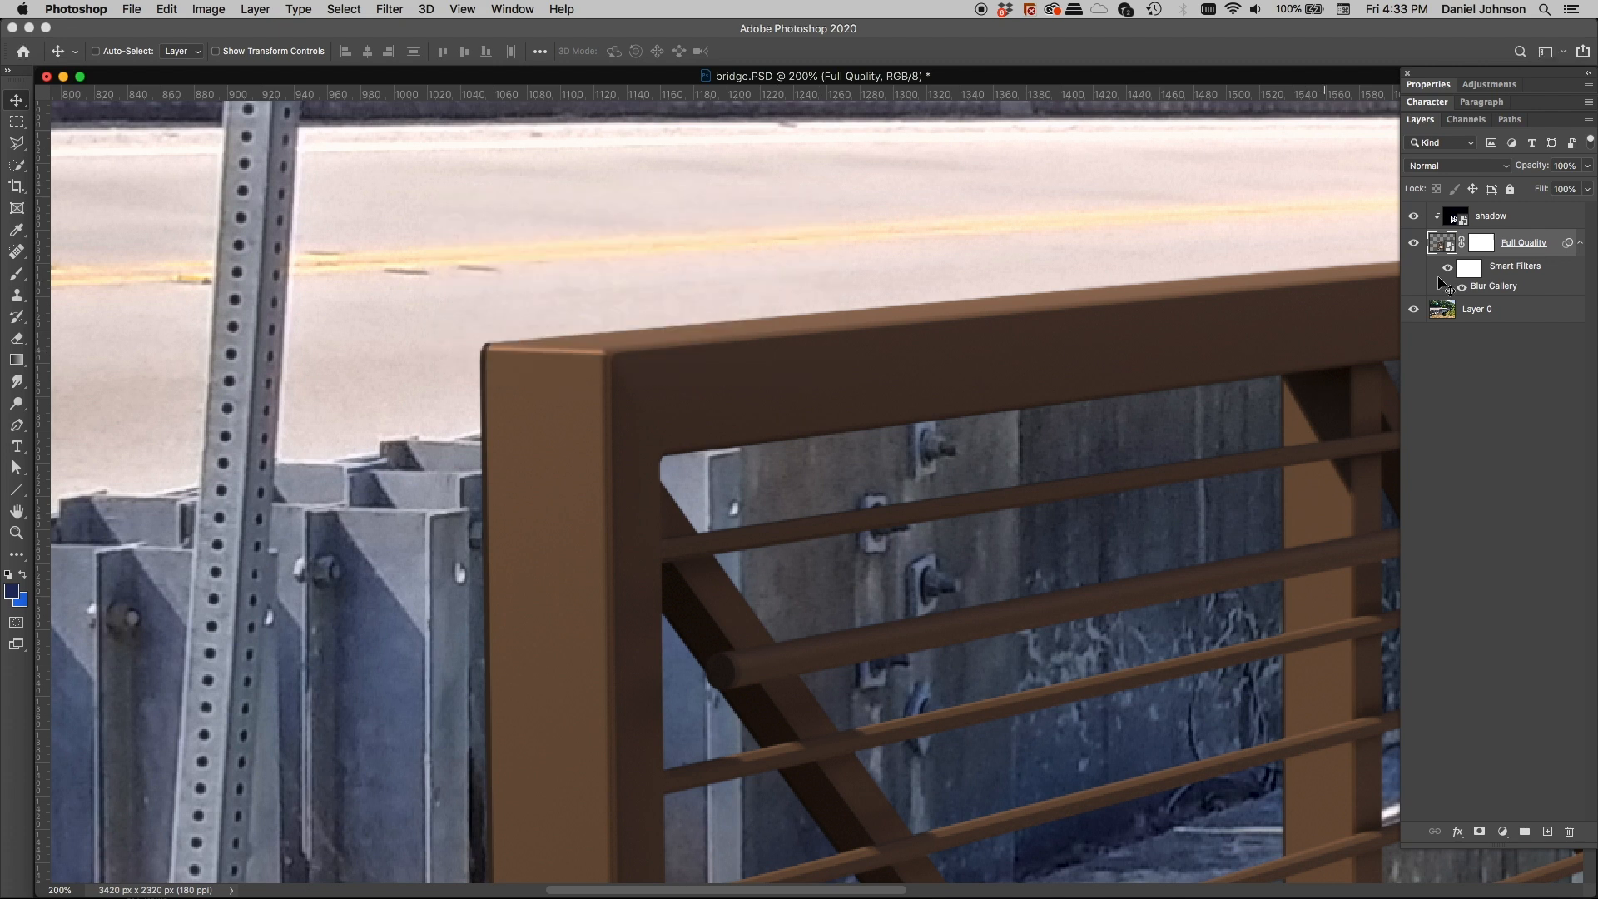
Try to apply Add Noise to a new empty layer clipped to Full Quality, and delete that layer
click(1548, 831)
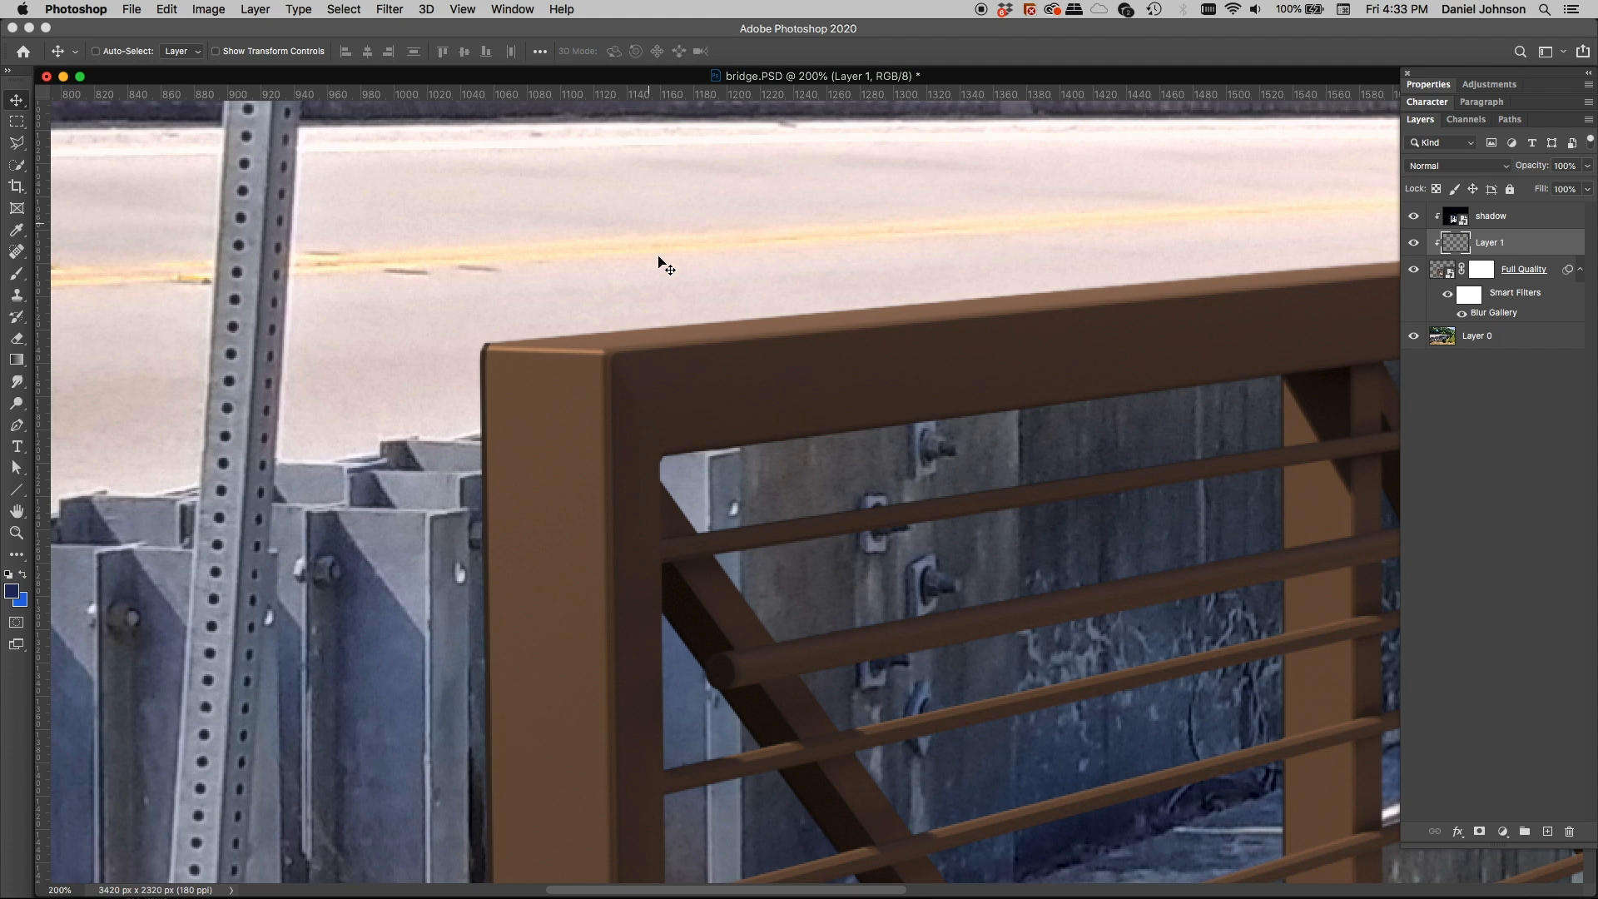
click(389, 9)
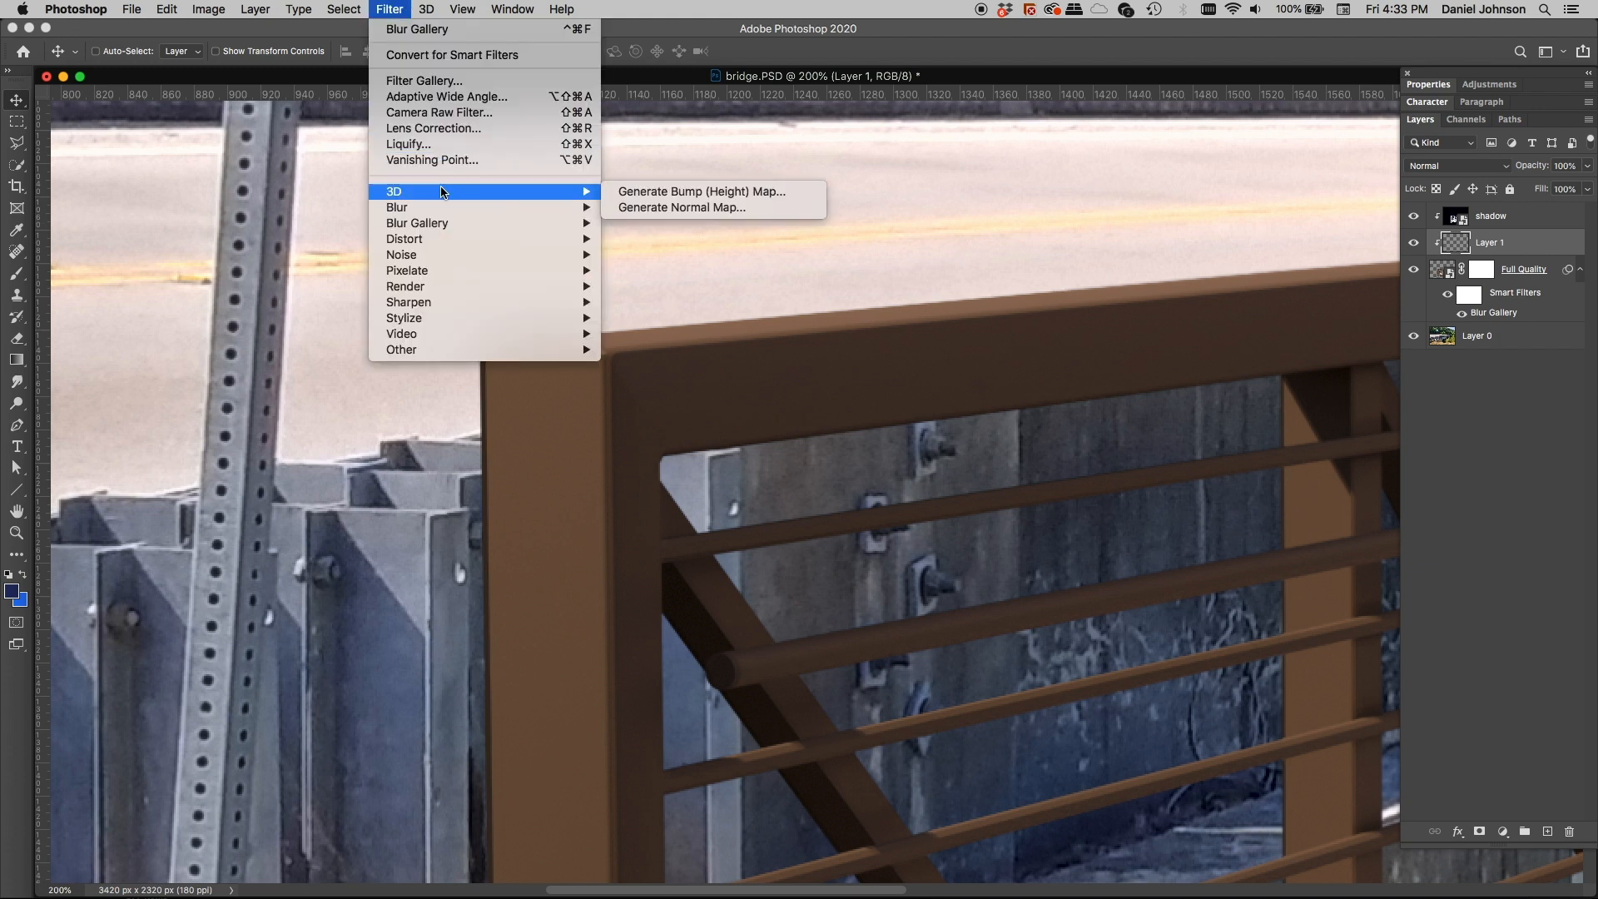
mouse_move(499, 254)
click(686, 256)
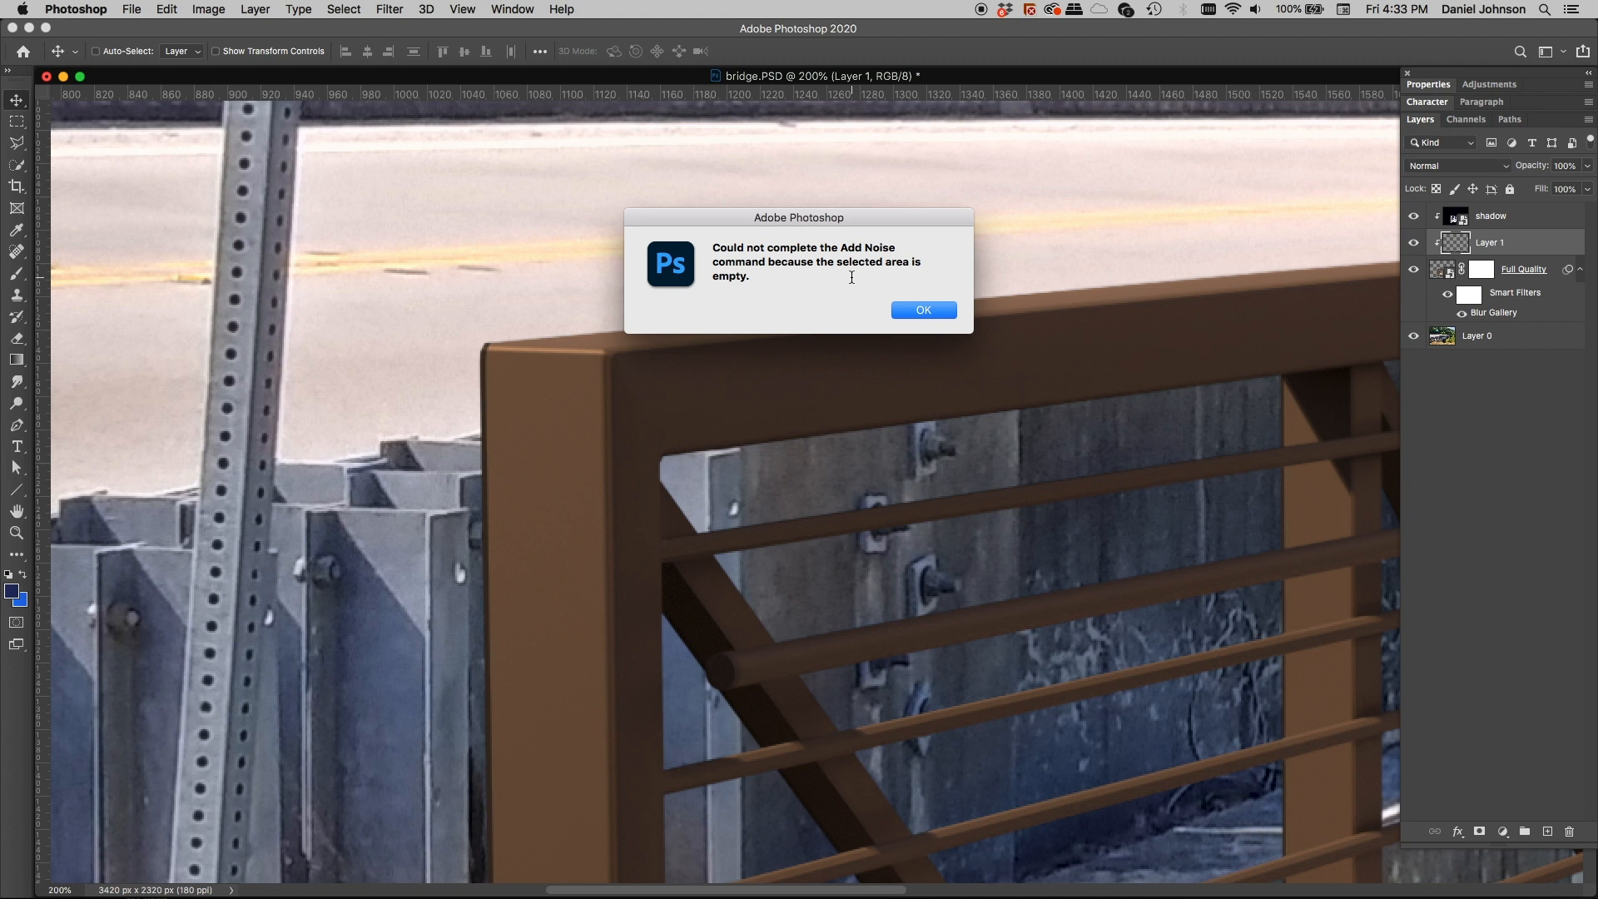
click(918, 312)
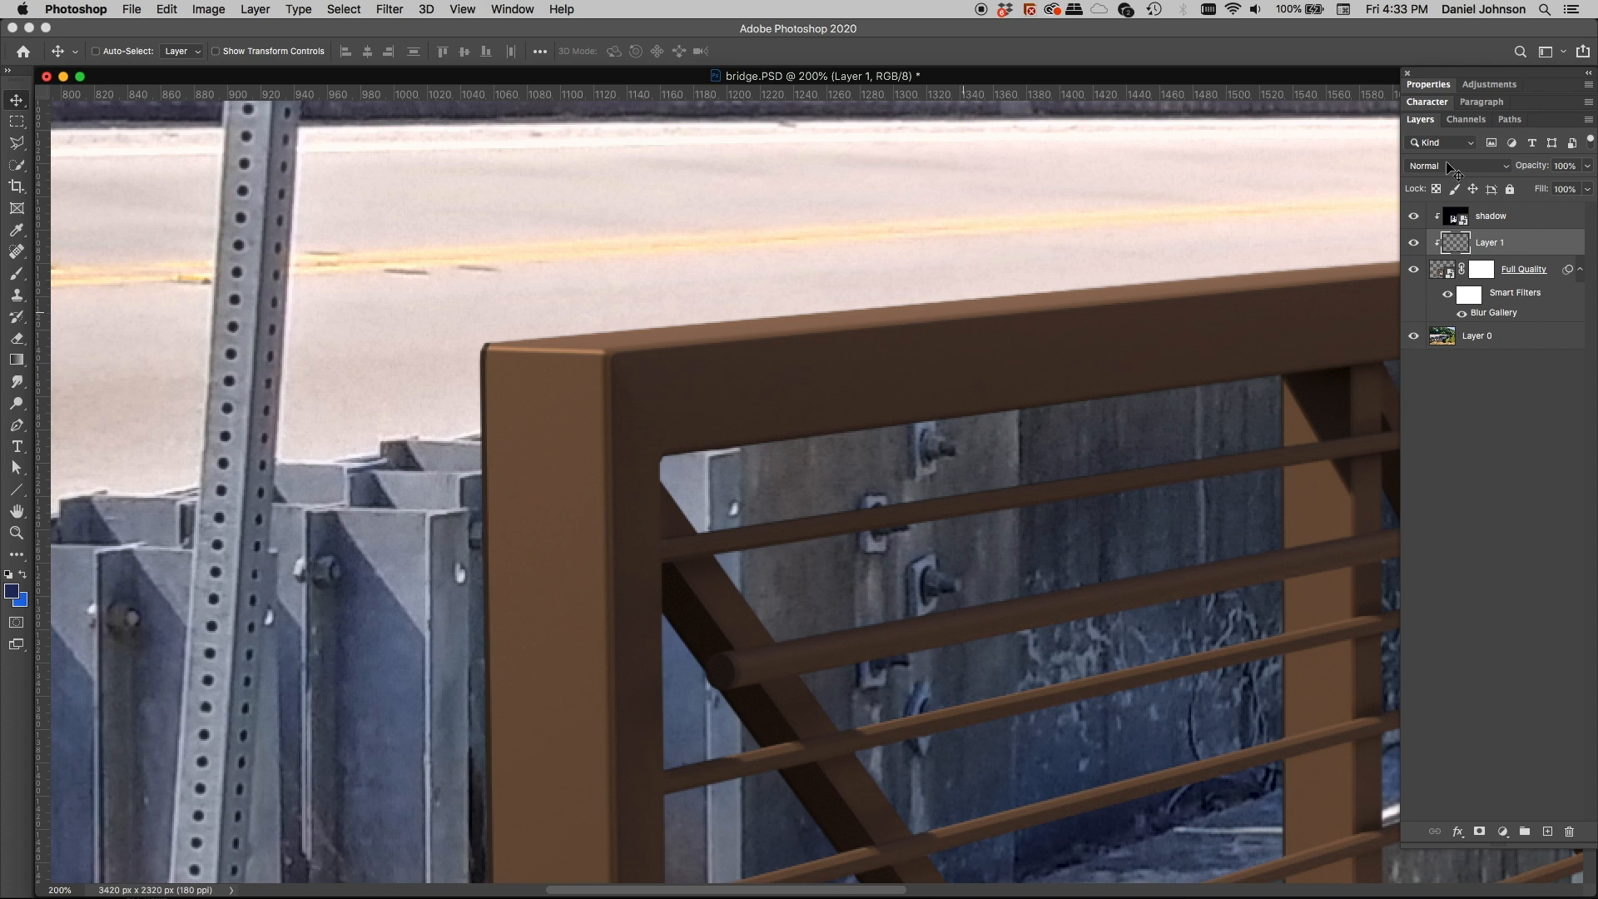
drag(1511, 248, 1569, 831)
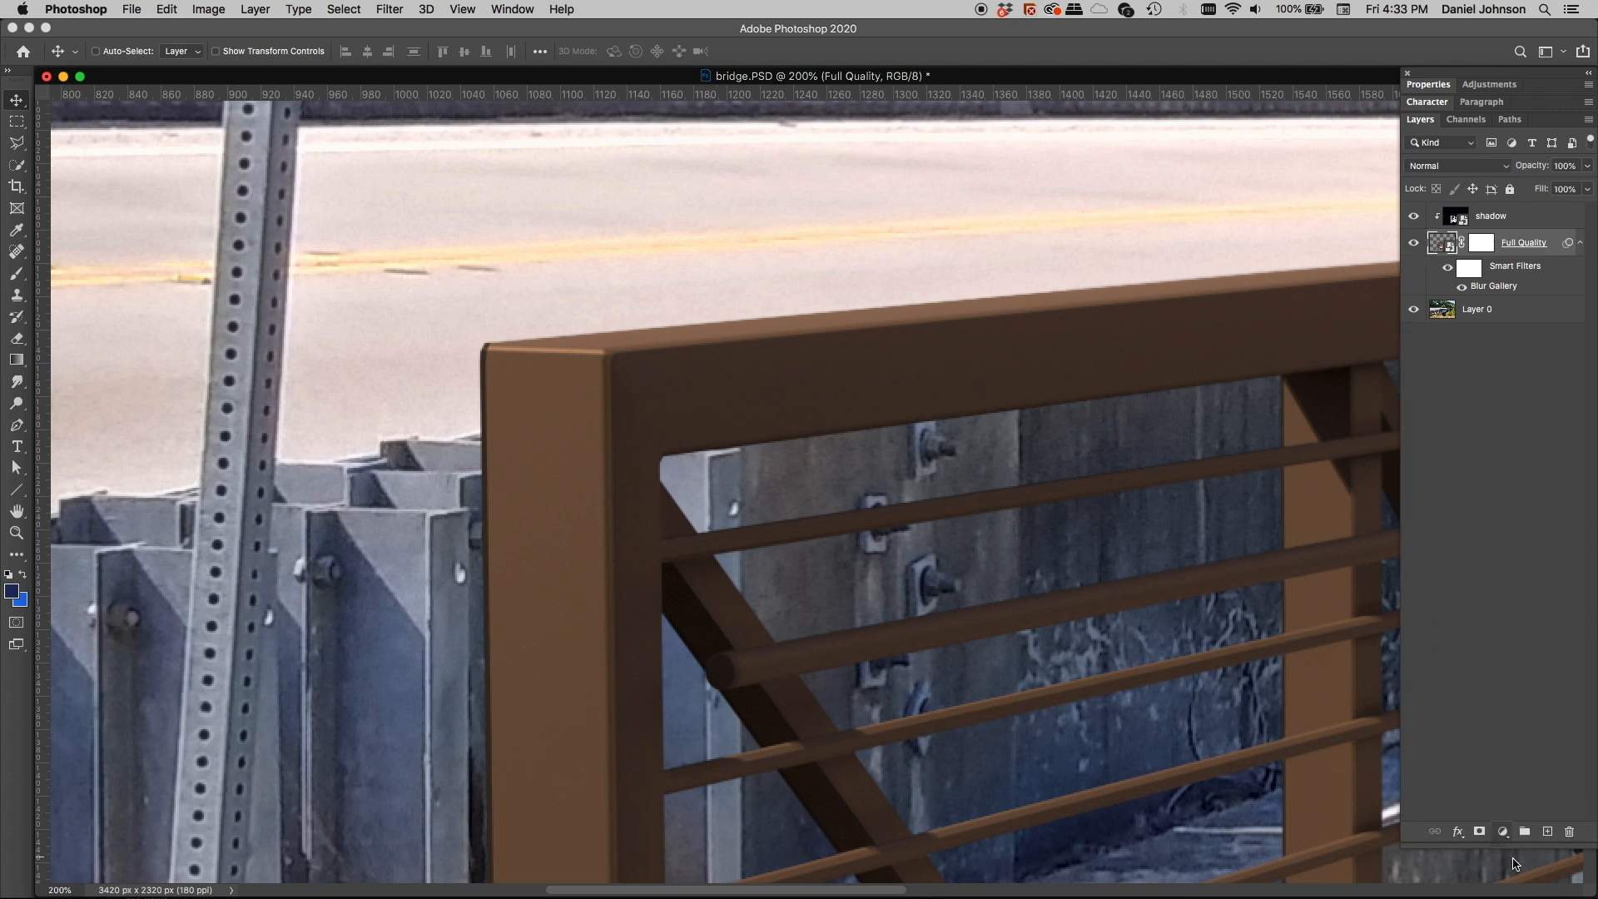
Create a layer clipped to Full Quality in Overlay mode, filled with 50% neutral gray, and convert it to a smart object
alt+click(1549, 831)
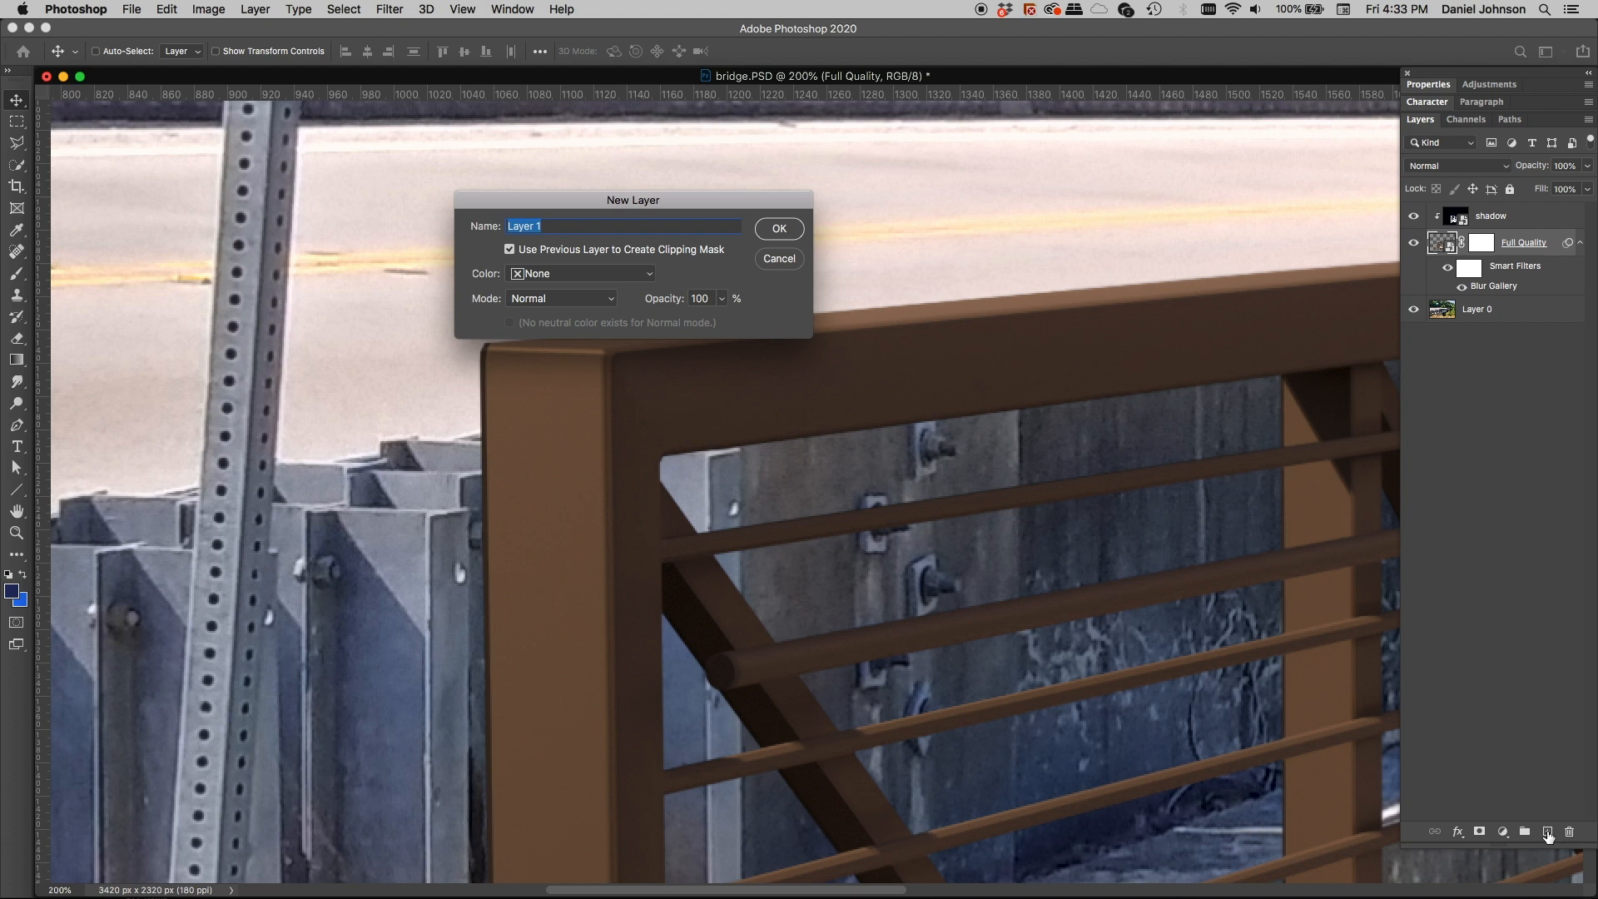
click(572, 278)
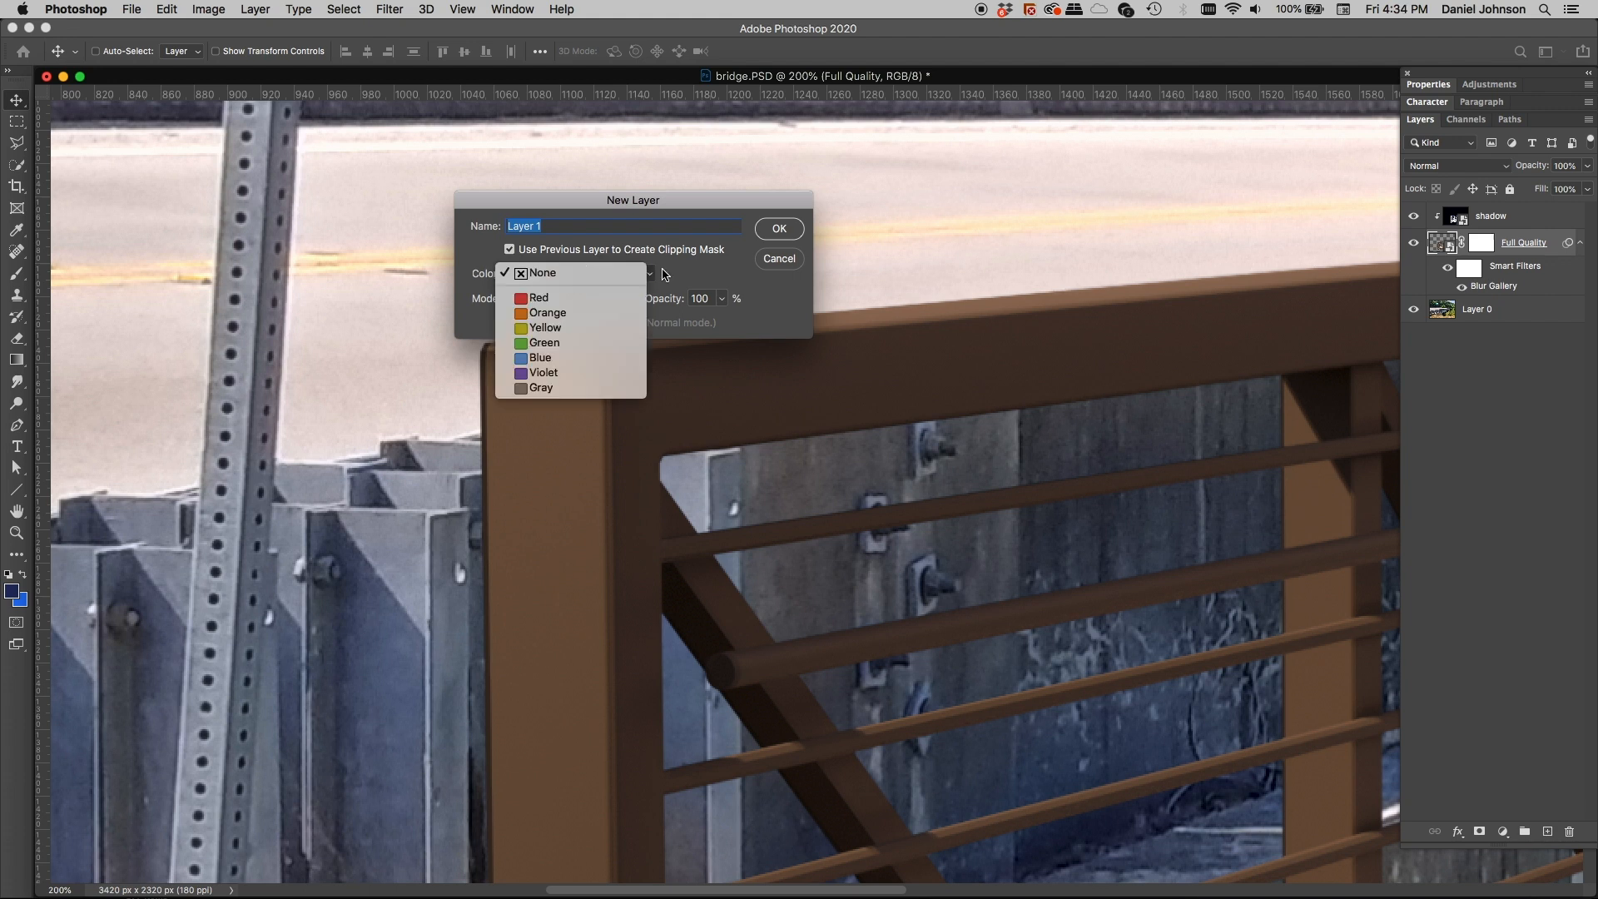
click(571, 274)
click(572, 299)
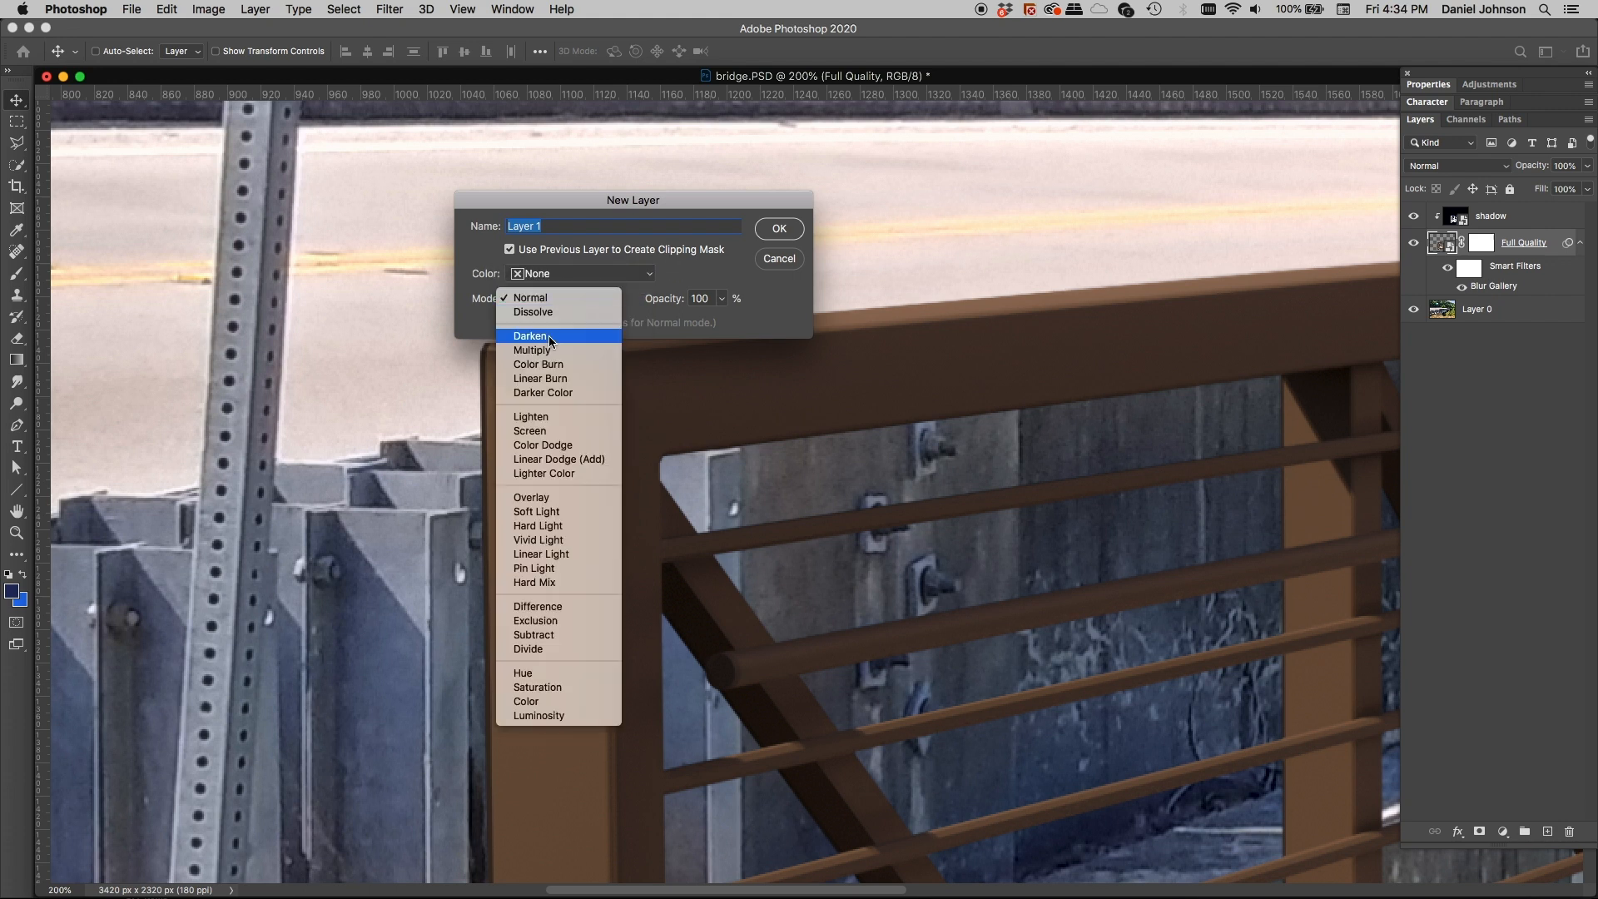
click(542, 498)
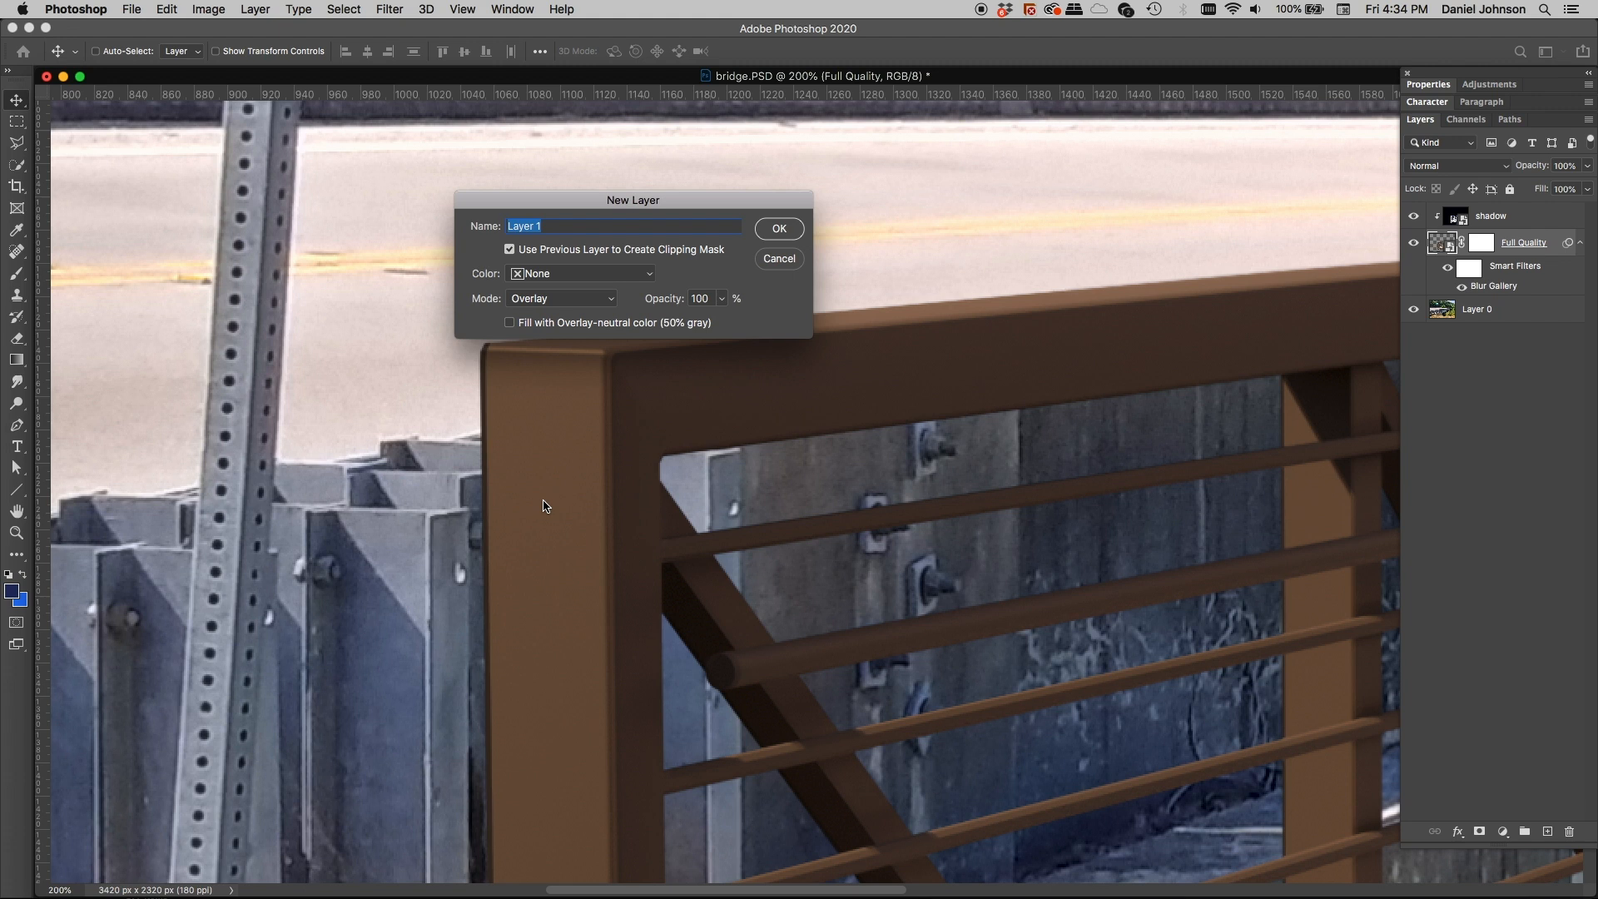
click(566, 298)
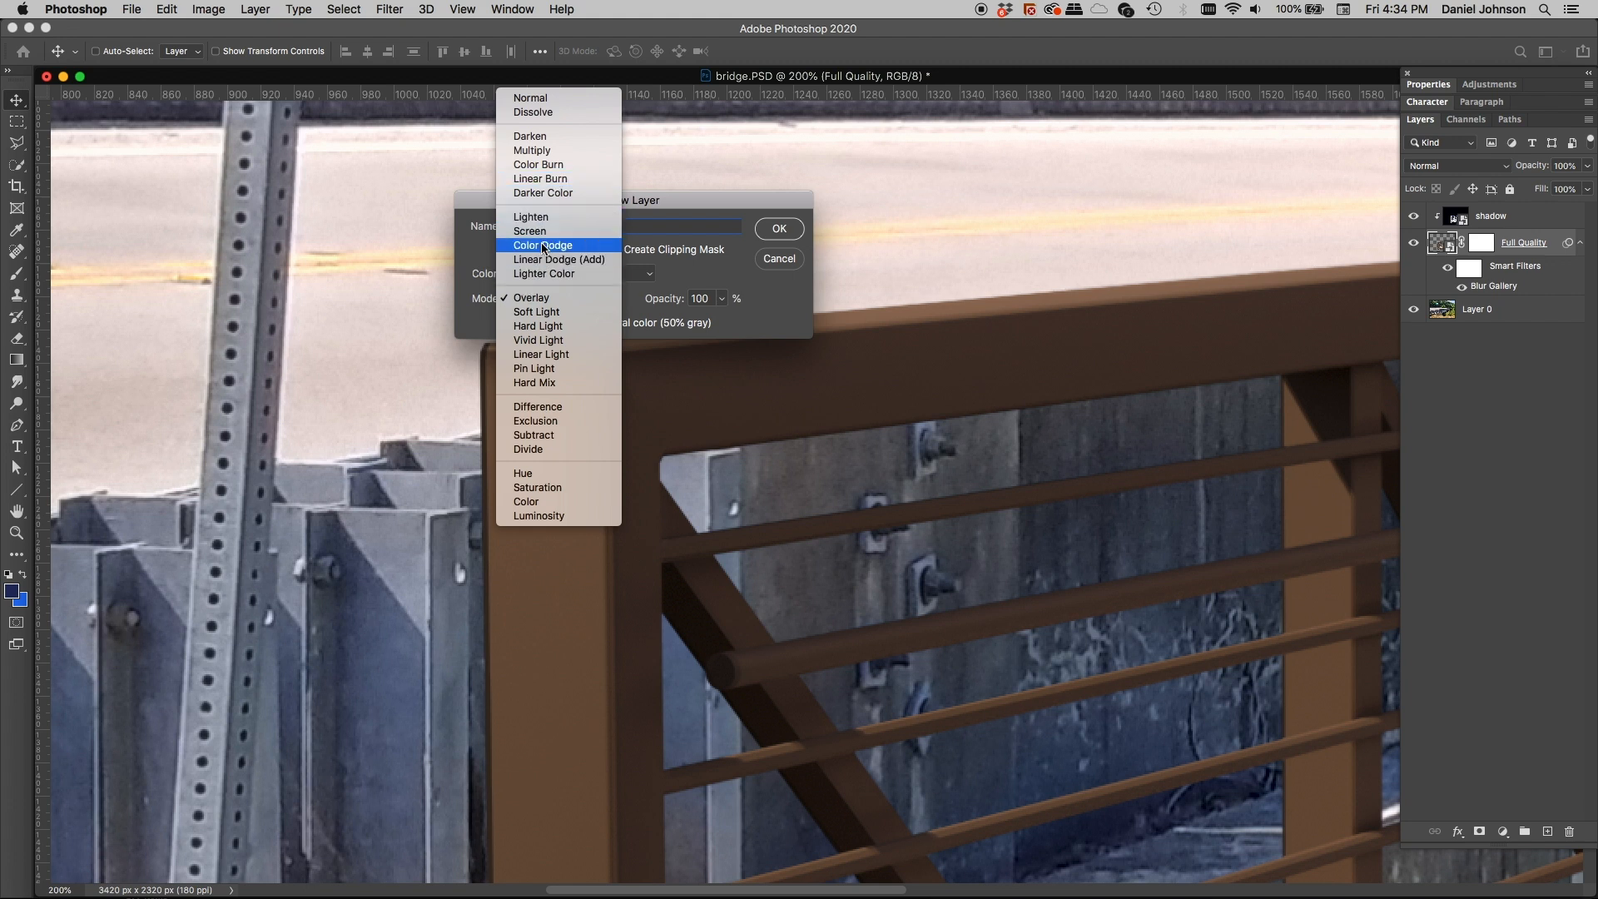
click(533, 299)
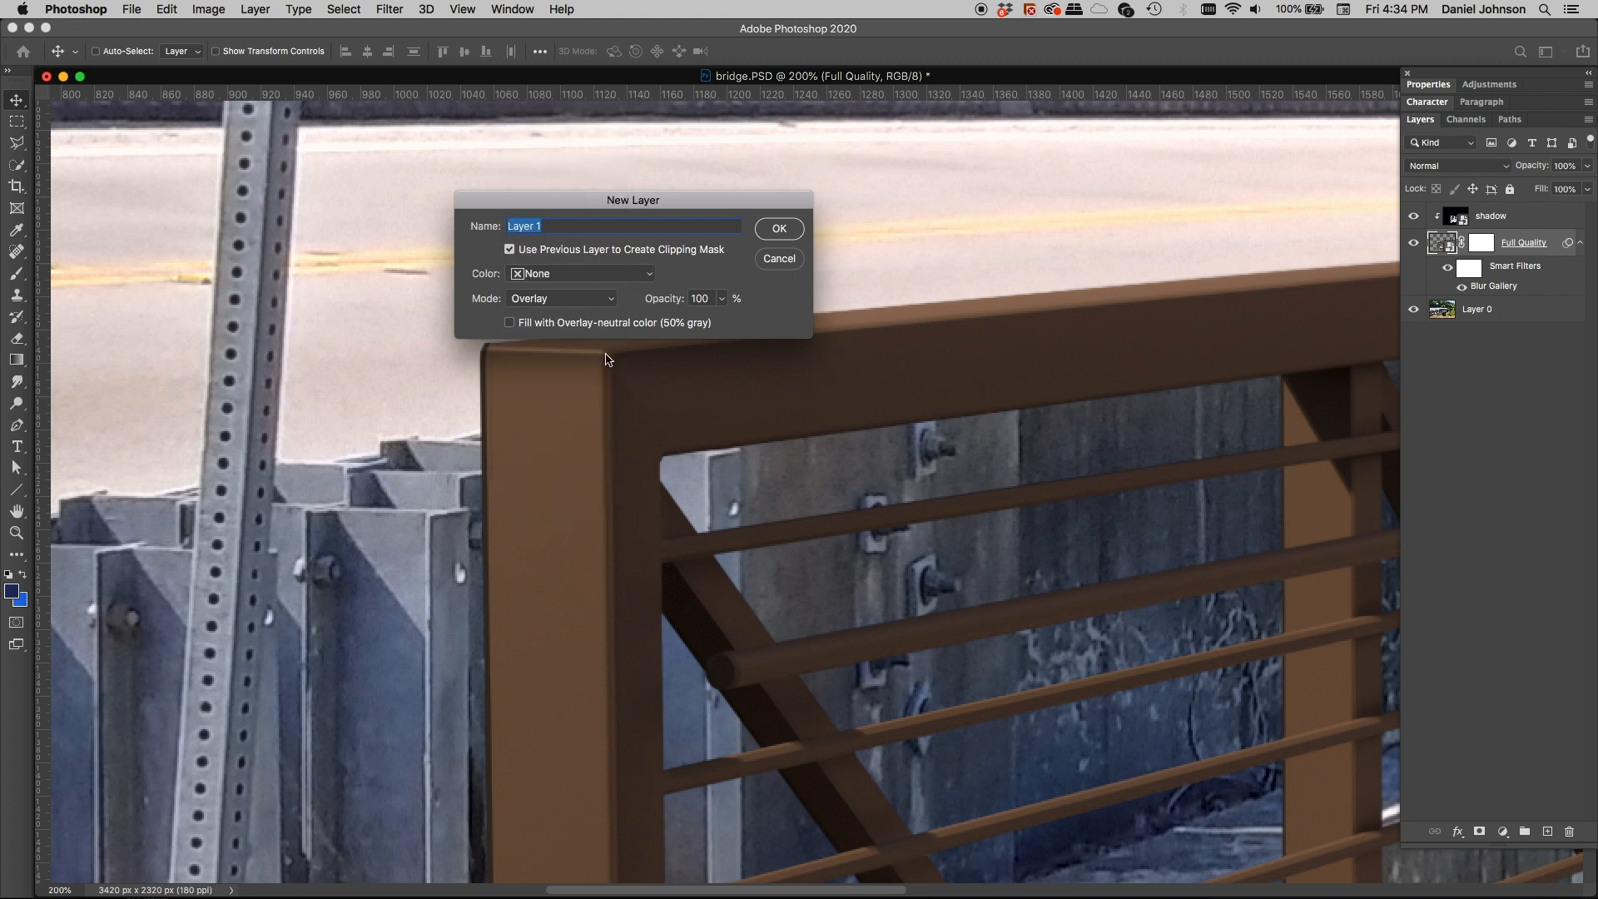
click(524, 329)
click(779, 229)
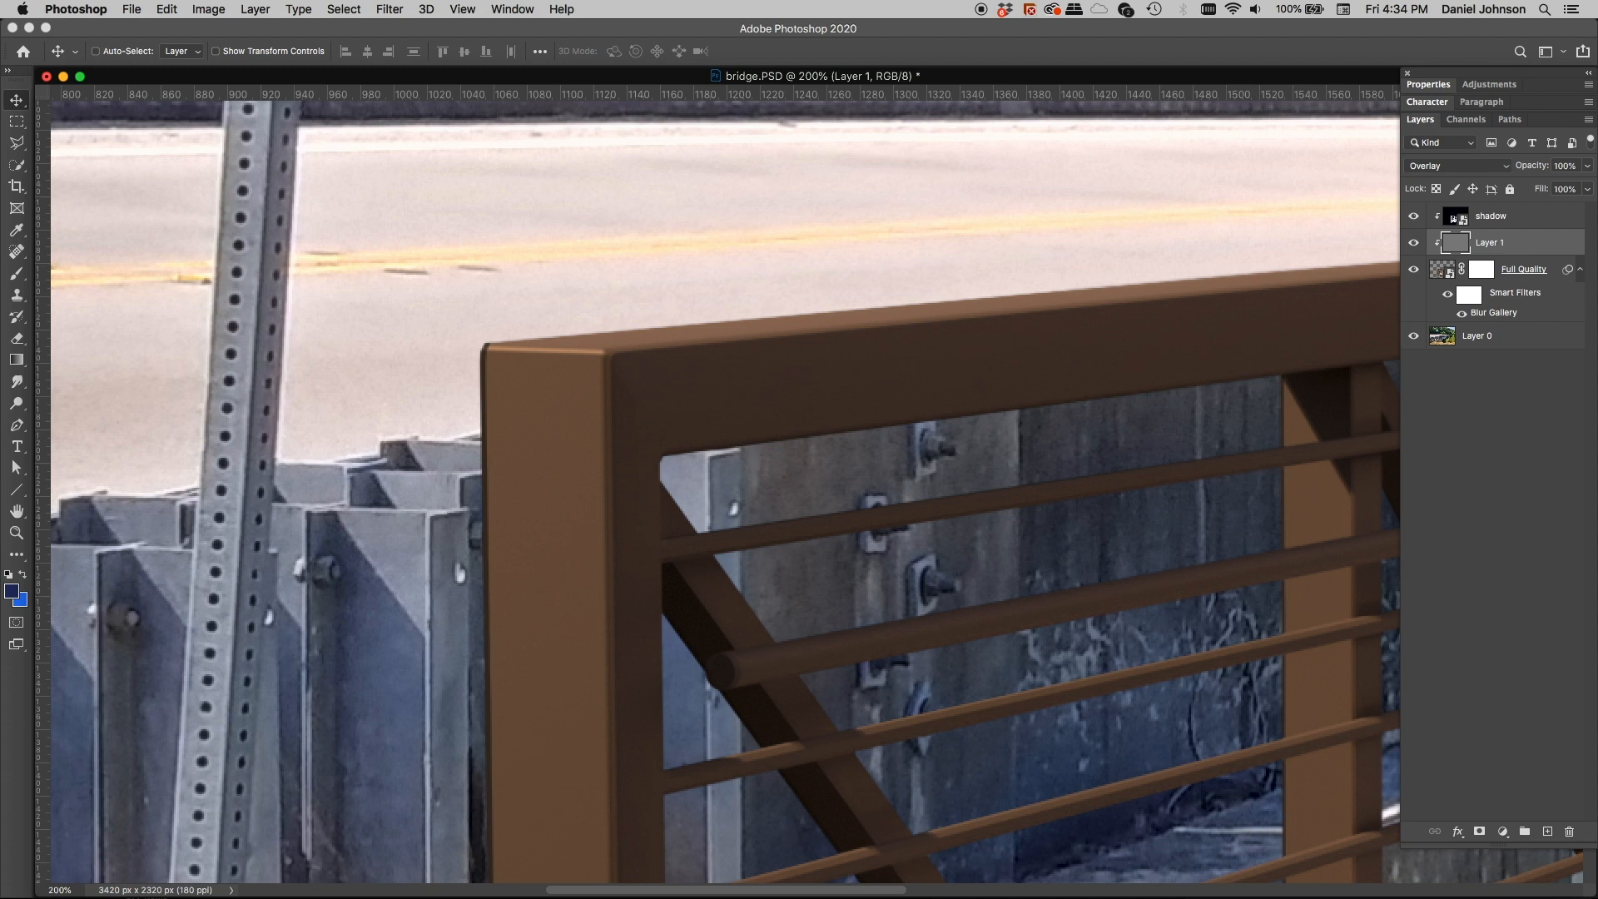
right_click(1517, 243)
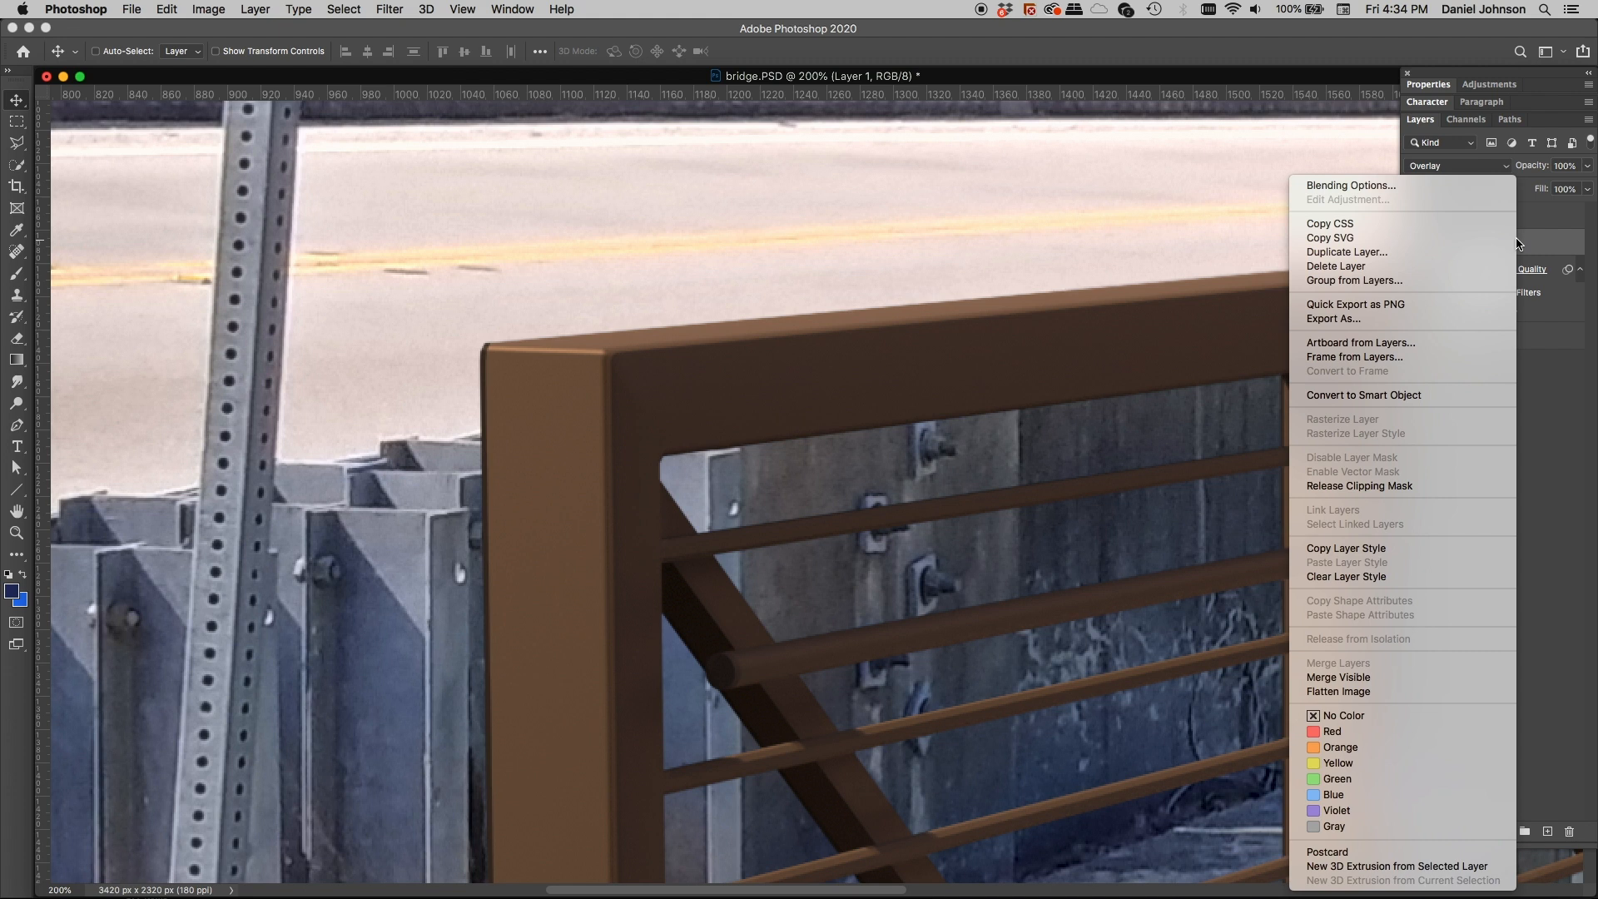
click(1362, 394)
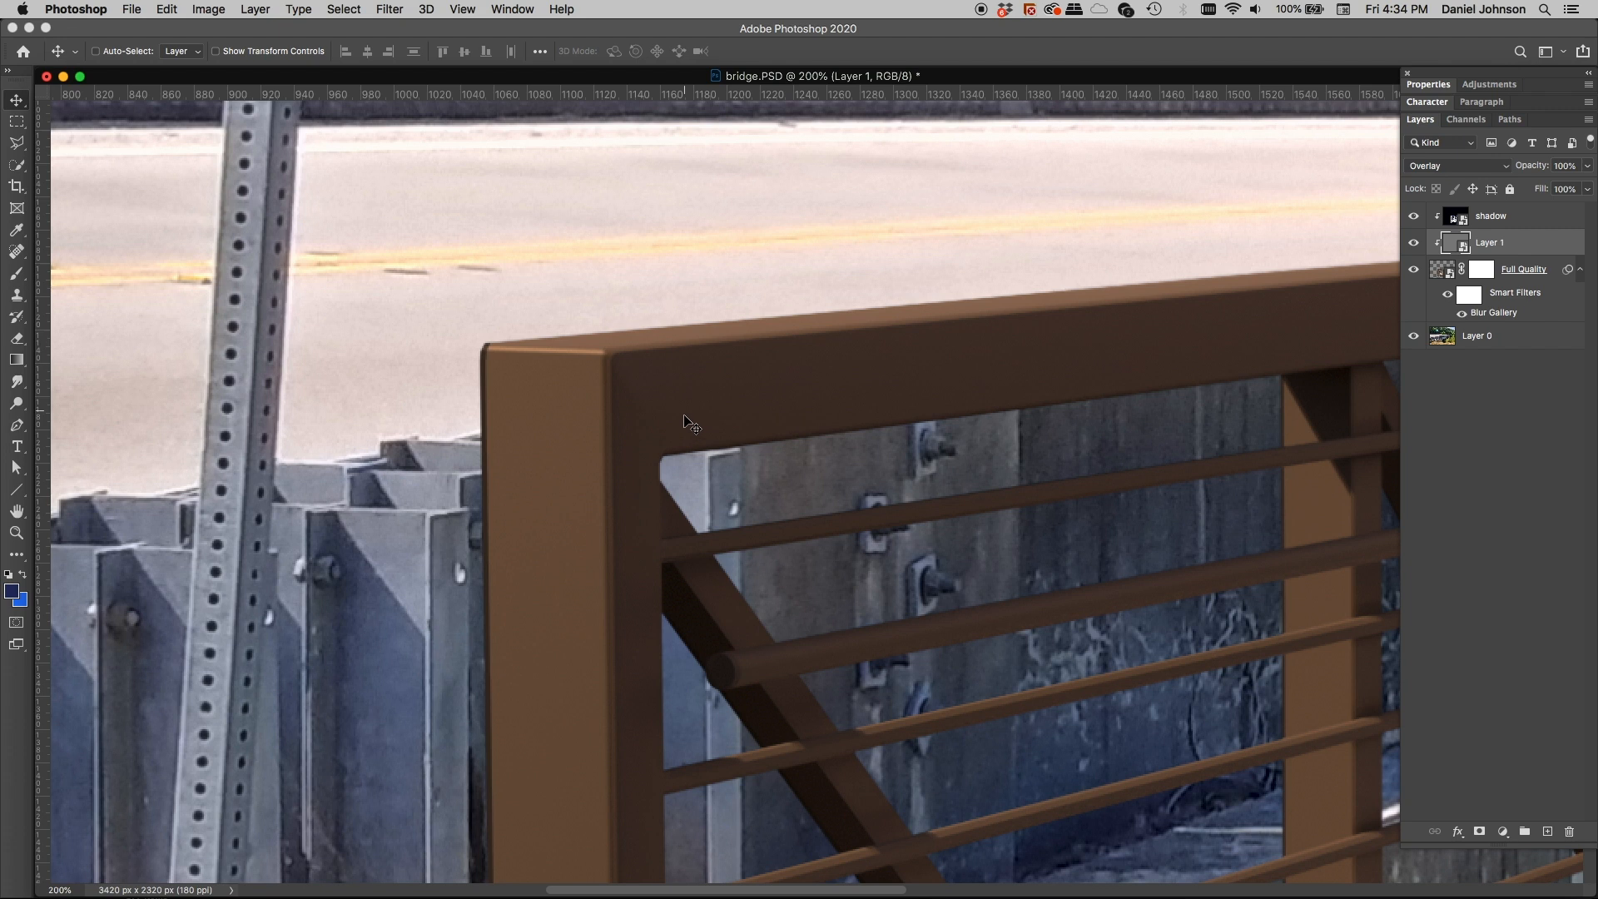
Apply the Add Noise filter to the gray layer with an amount of 4.8%, comparing color and distribution options, and keep uniform monochromatic noise
click(388, 10)
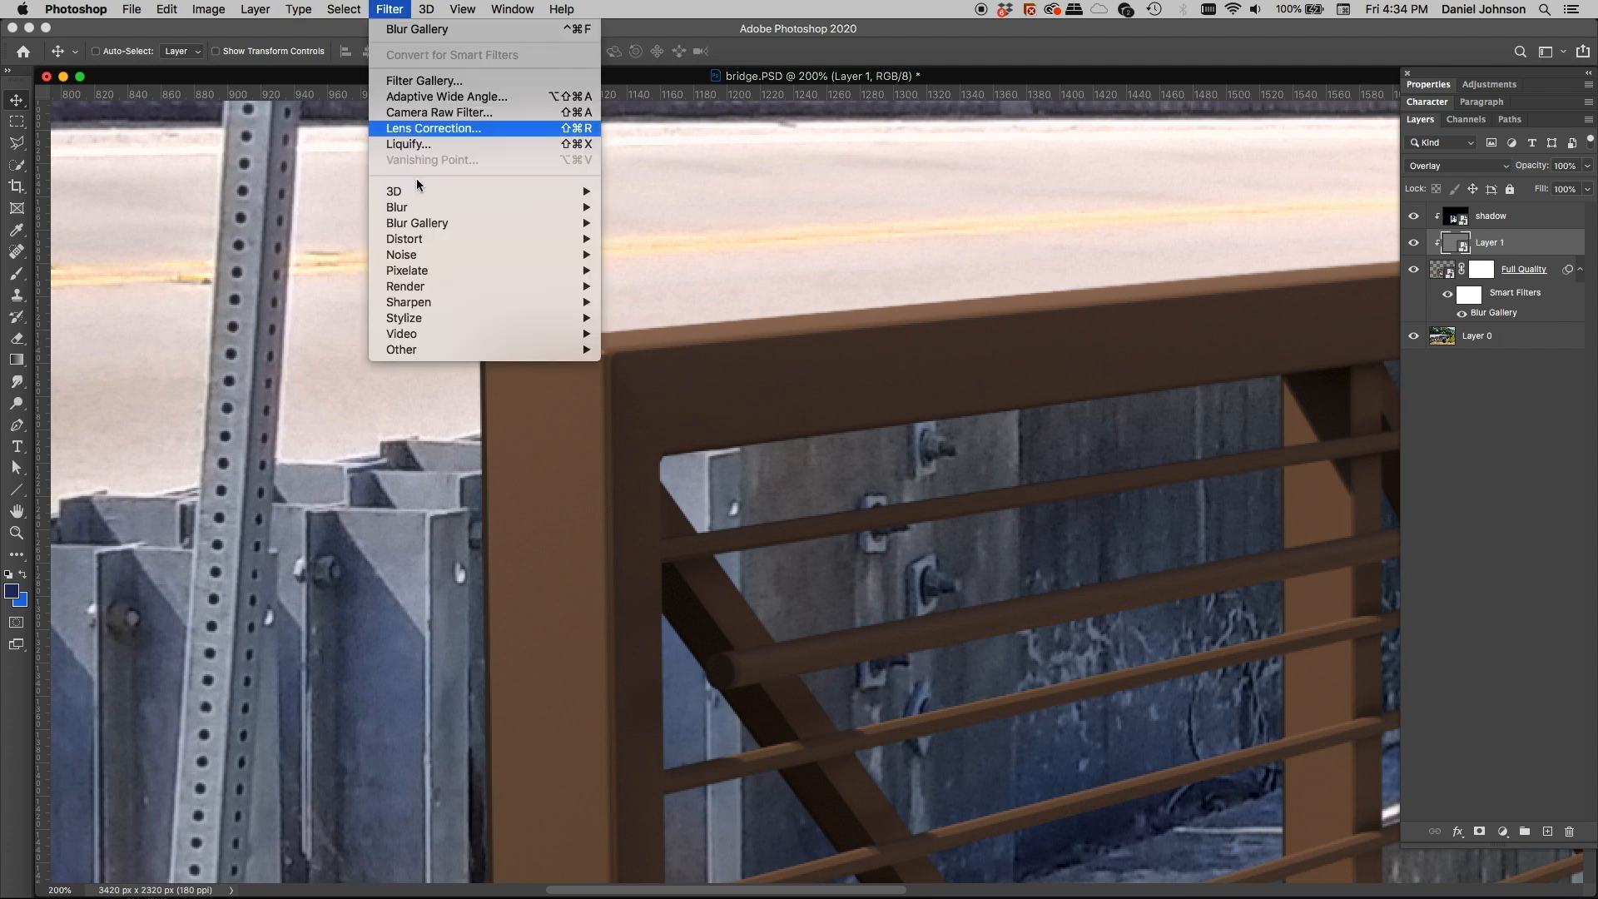
mouse_move(422, 255)
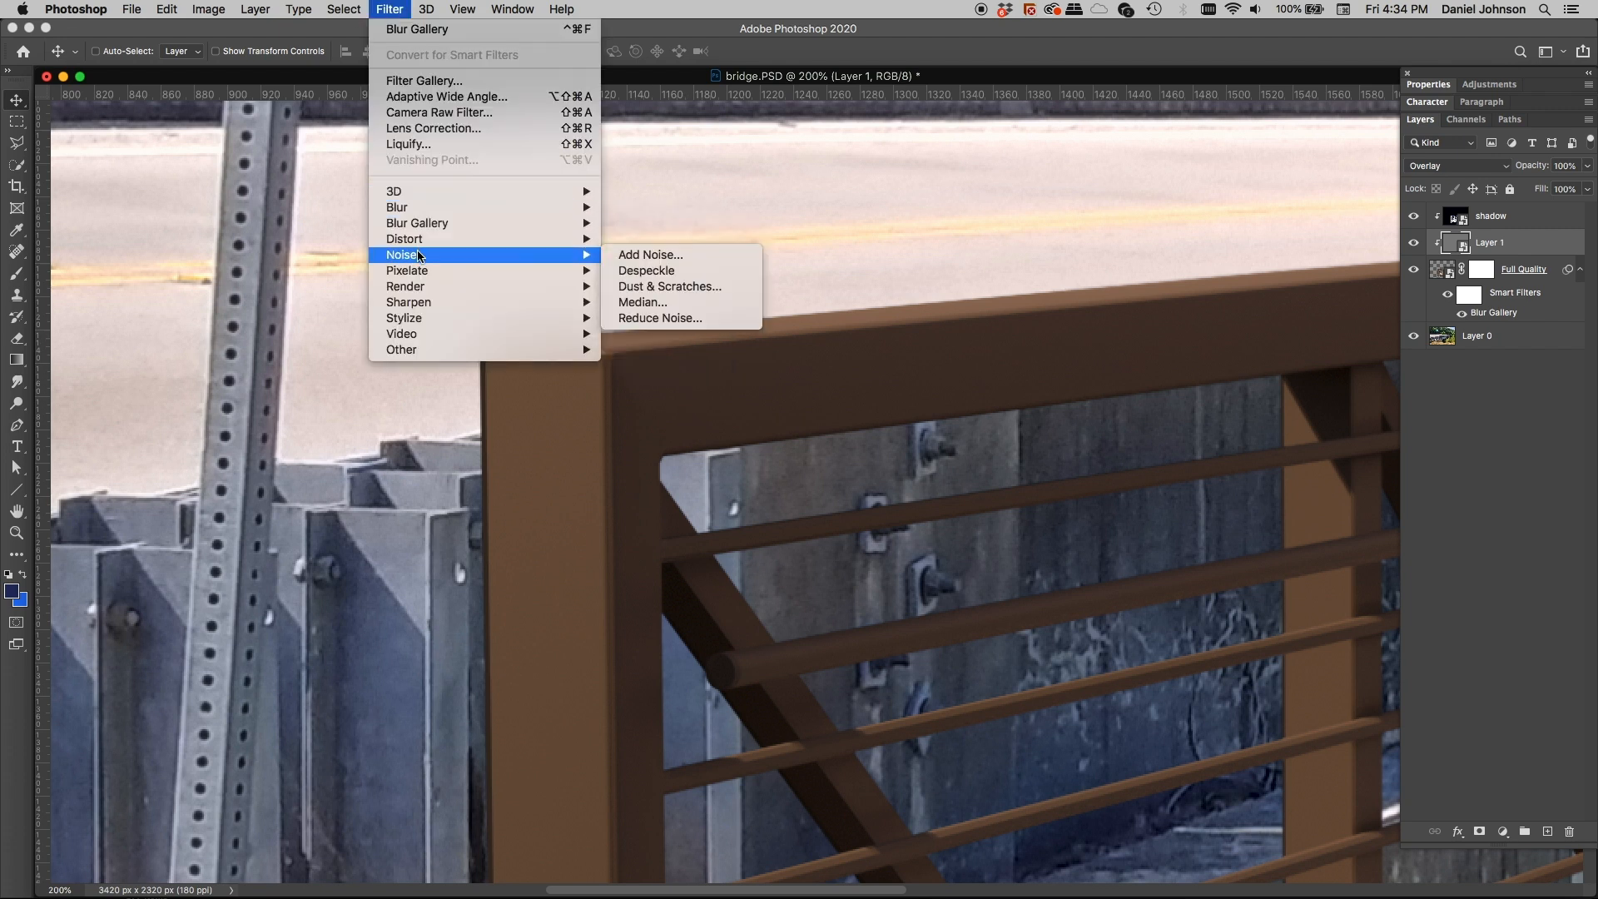
click(645, 255)
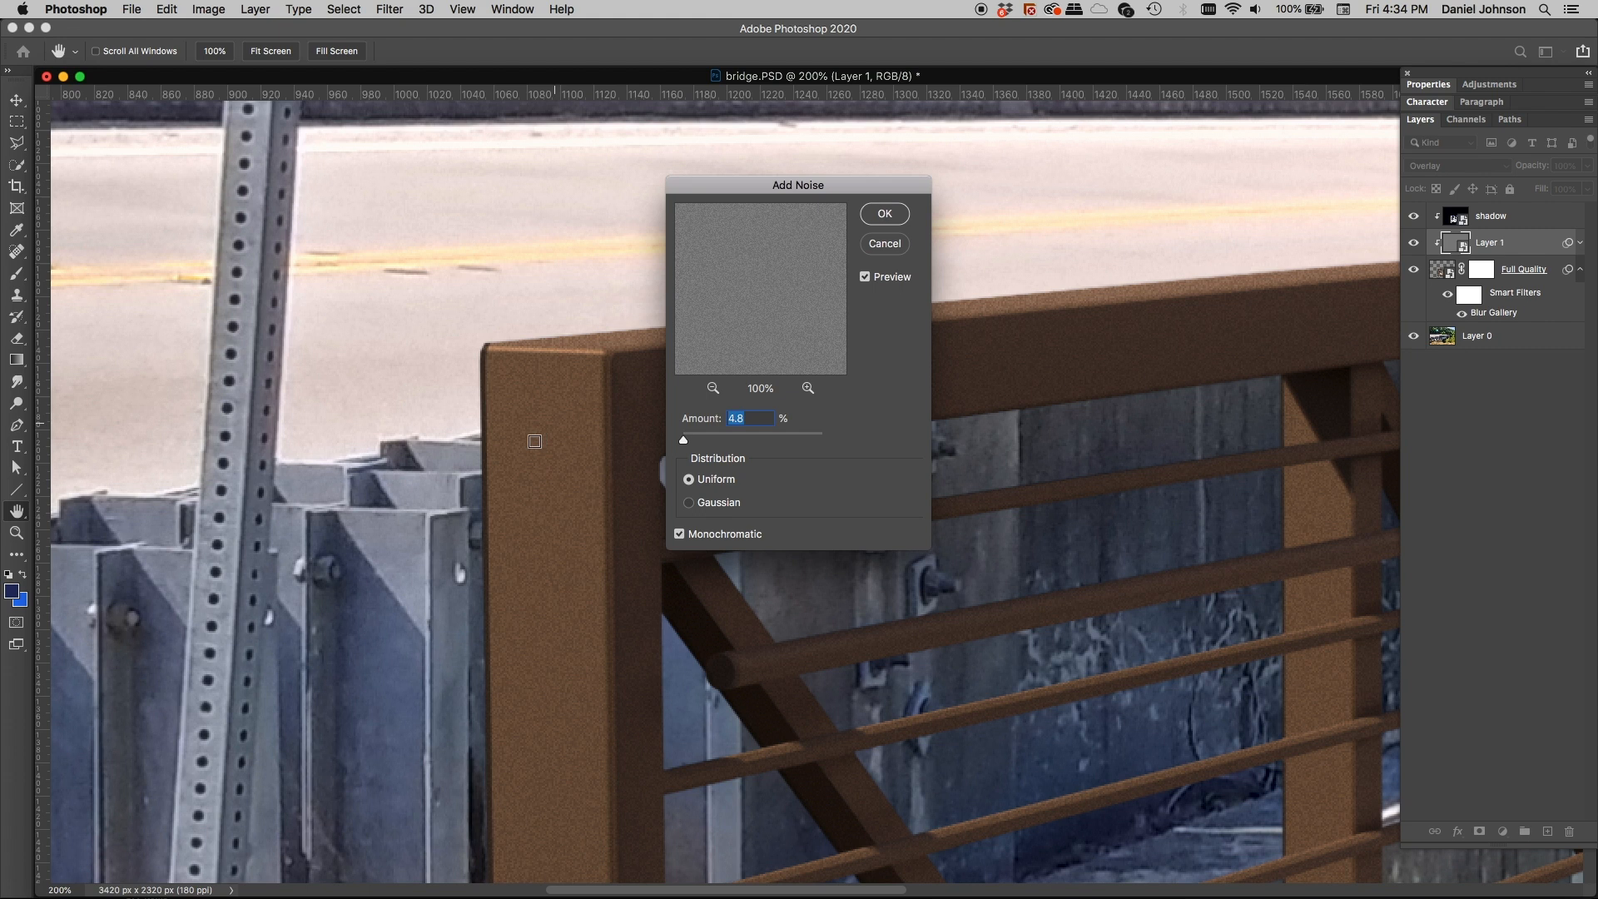
click(679, 534)
click(679, 535)
scroll(398, 716, down, 8)
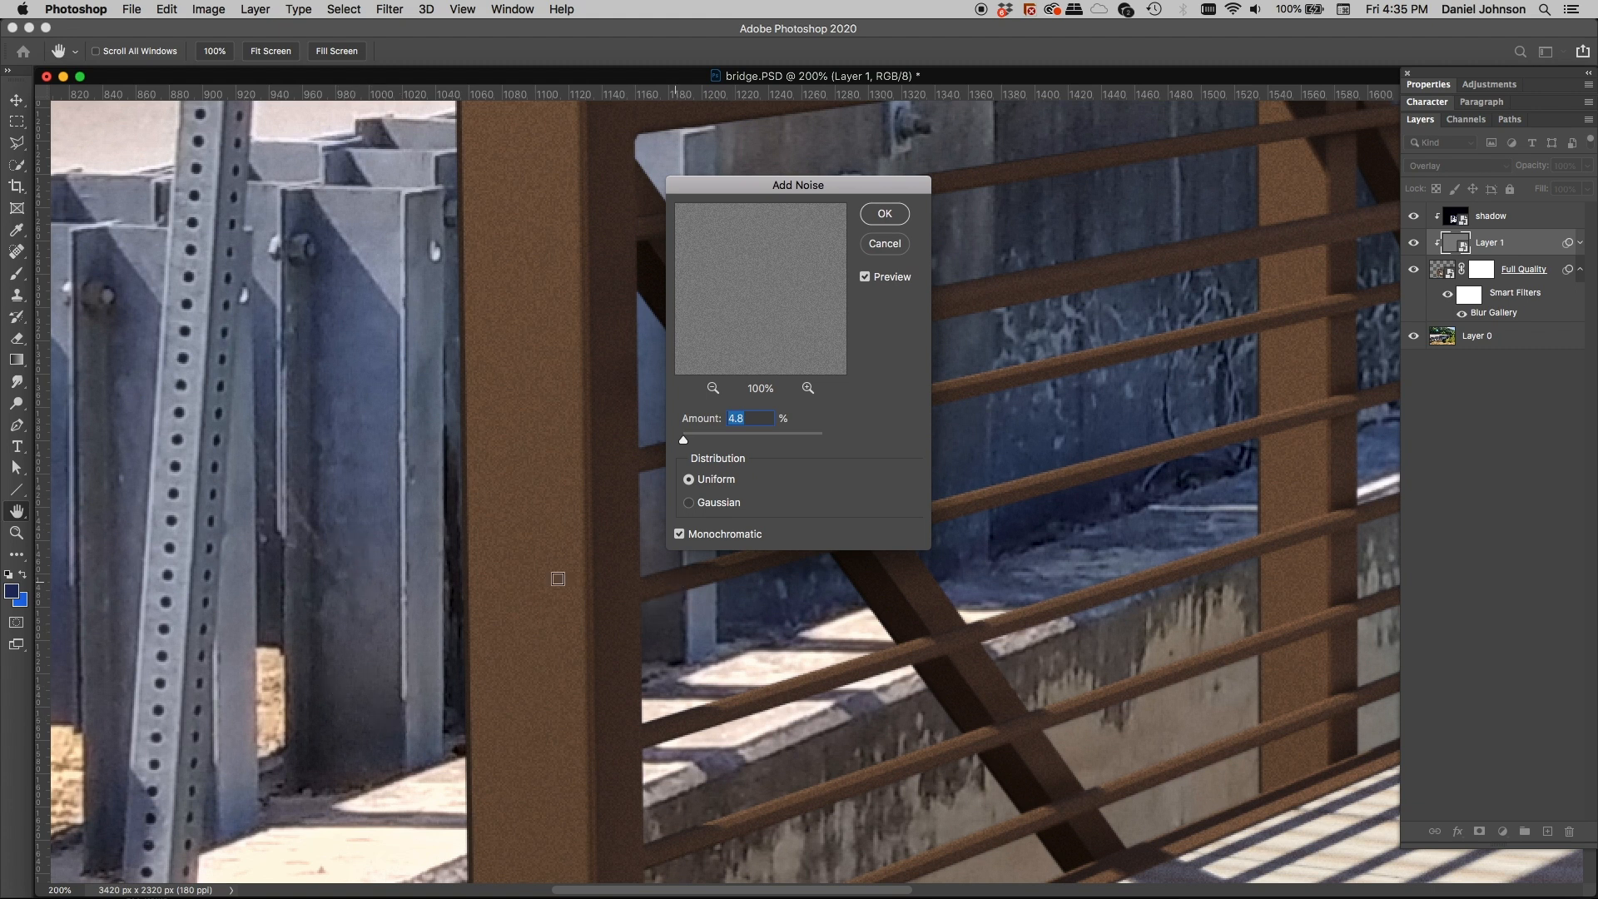
click(680, 534)
click(689, 503)
click(690, 481)
click(690, 504)
click(690, 480)
click(884, 215)
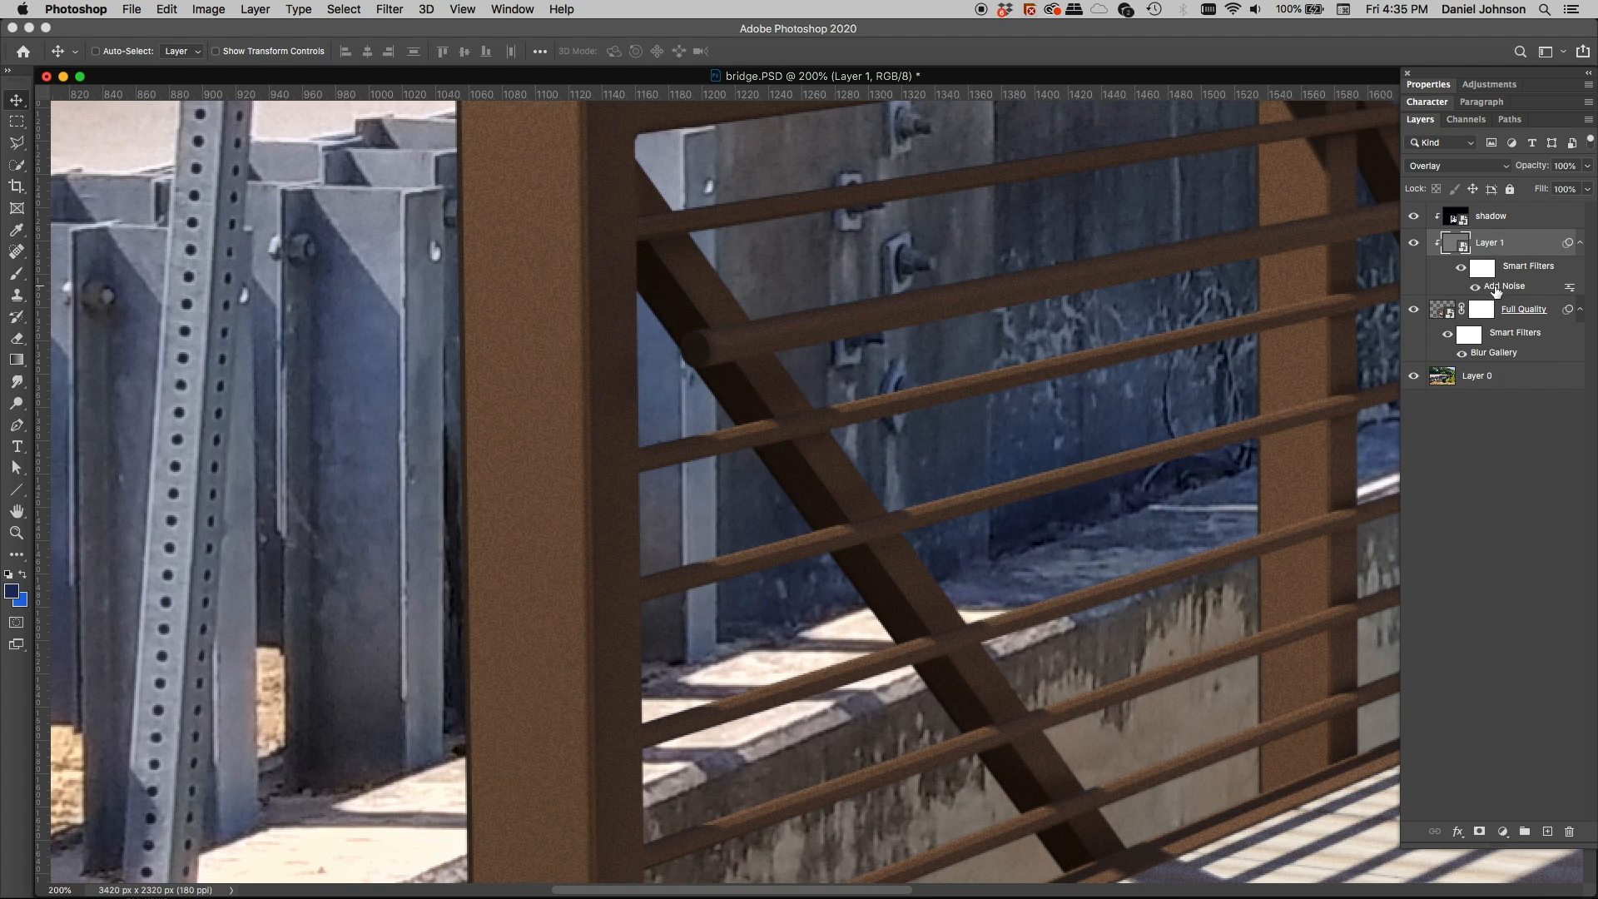
Soften the noise grain on the gray layer with a small-radius Gaussian Blur smart filter
click(390, 9)
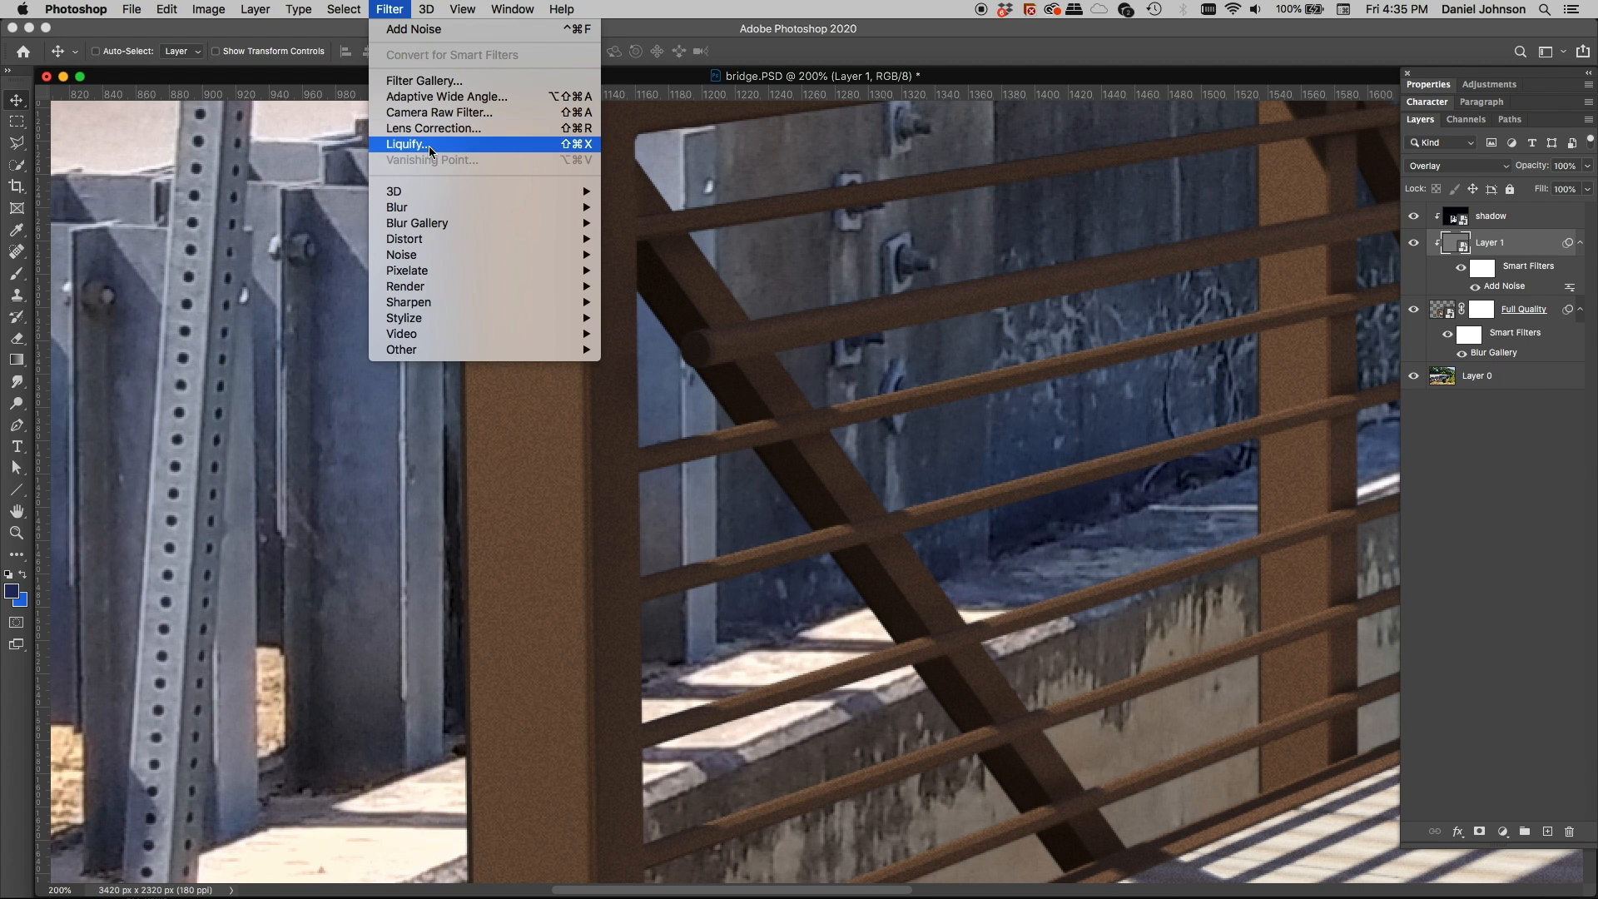
mouse_move(422, 196)
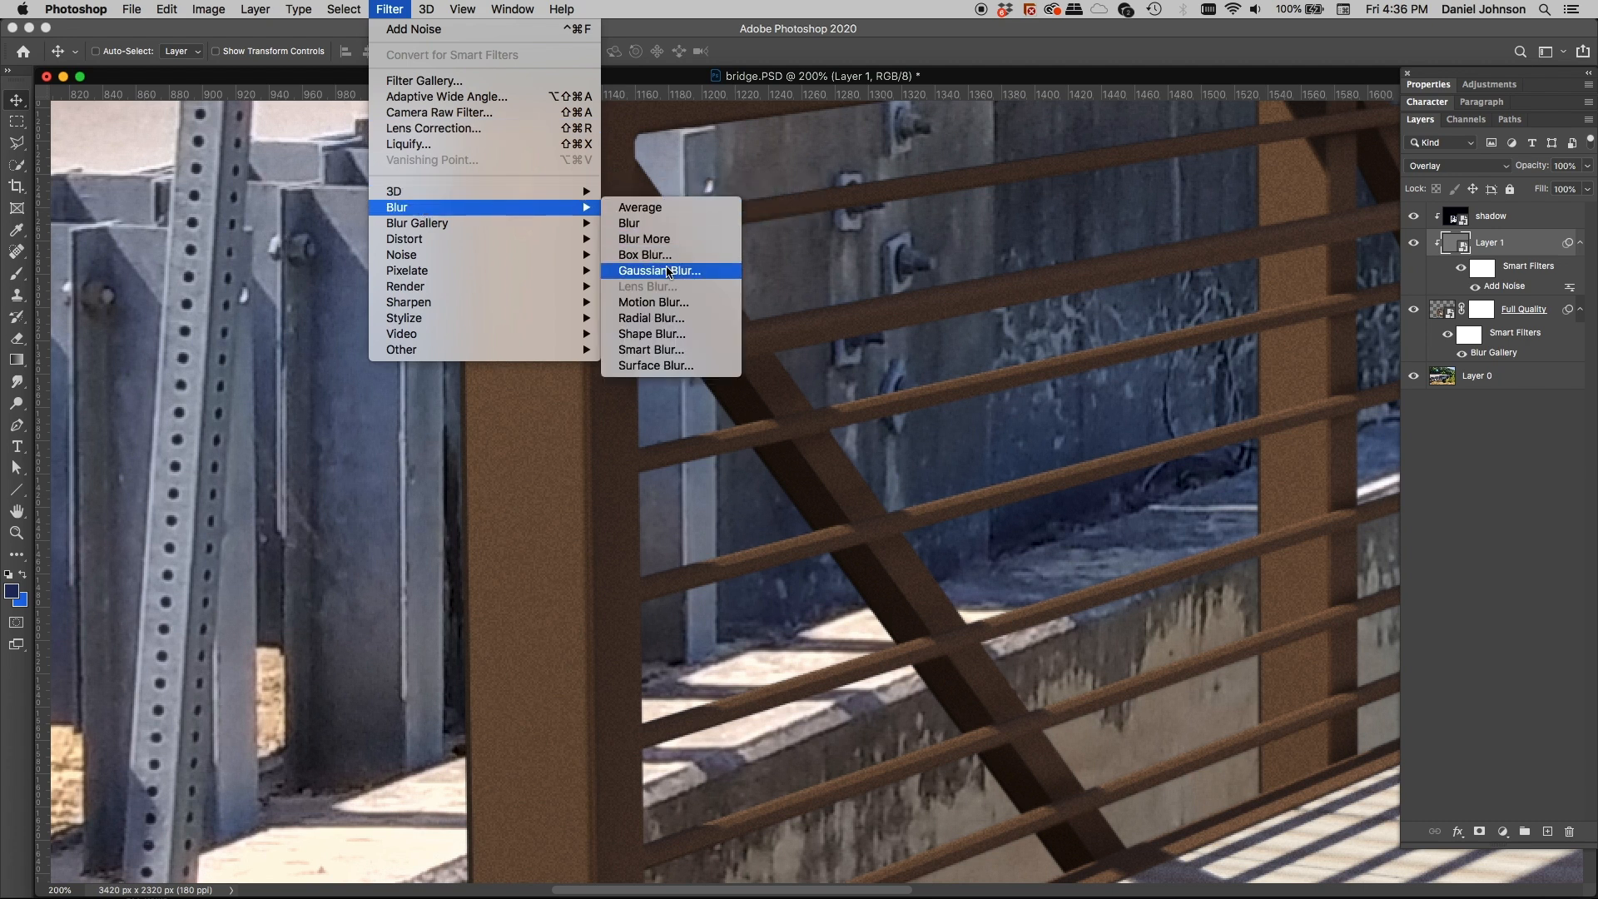
click(671, 271)
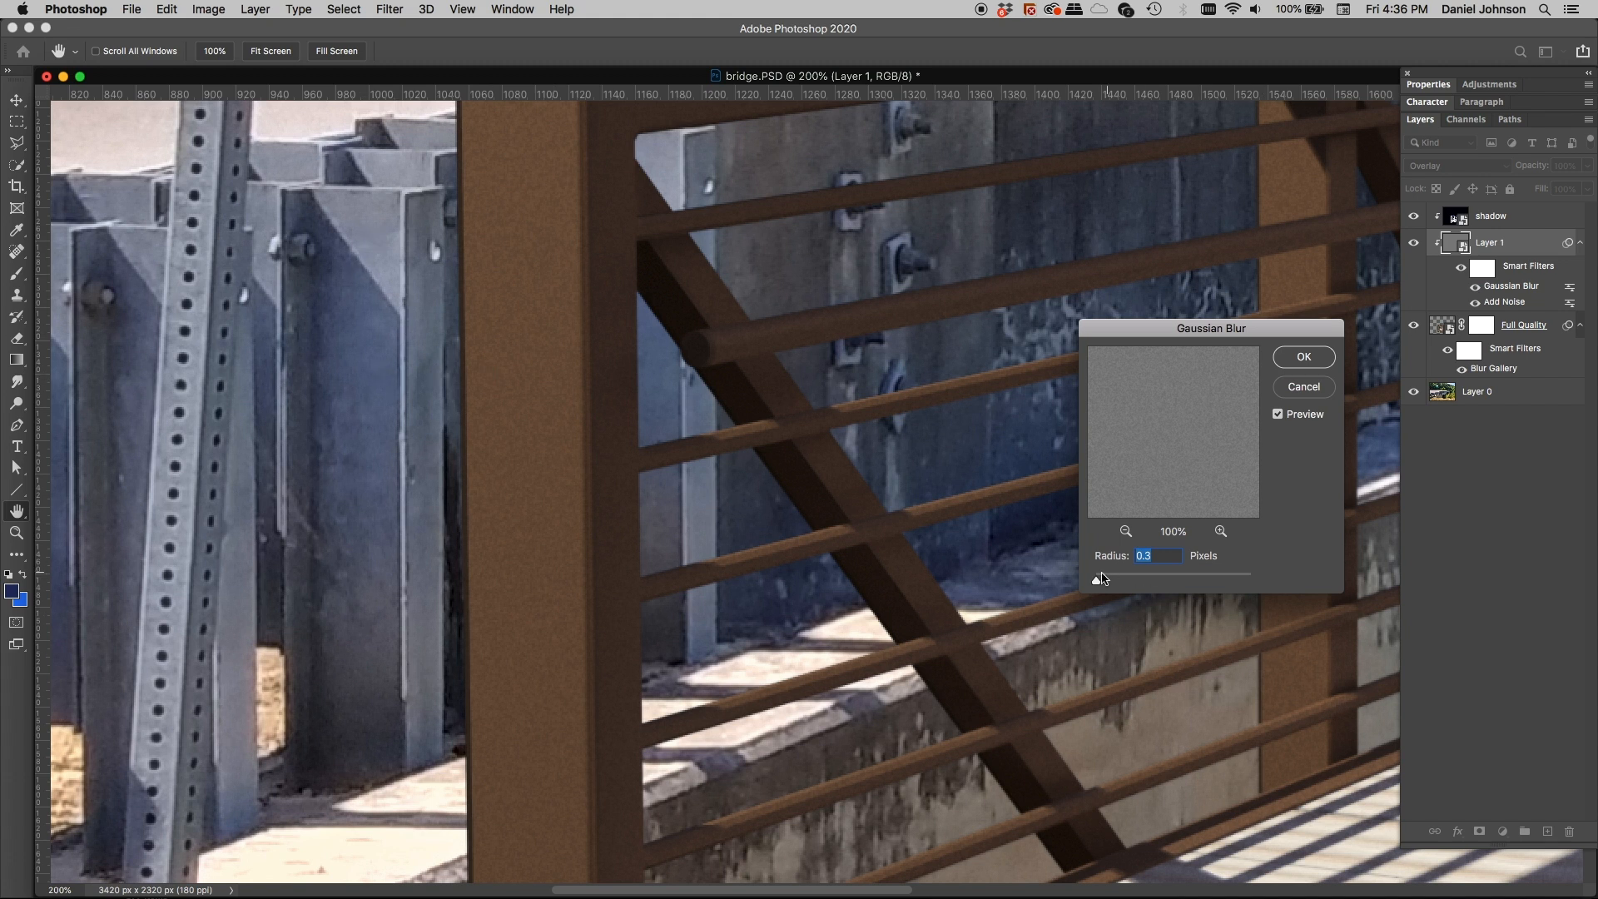
drag(1097, 583, 1102, 585)
click(1305, 358)
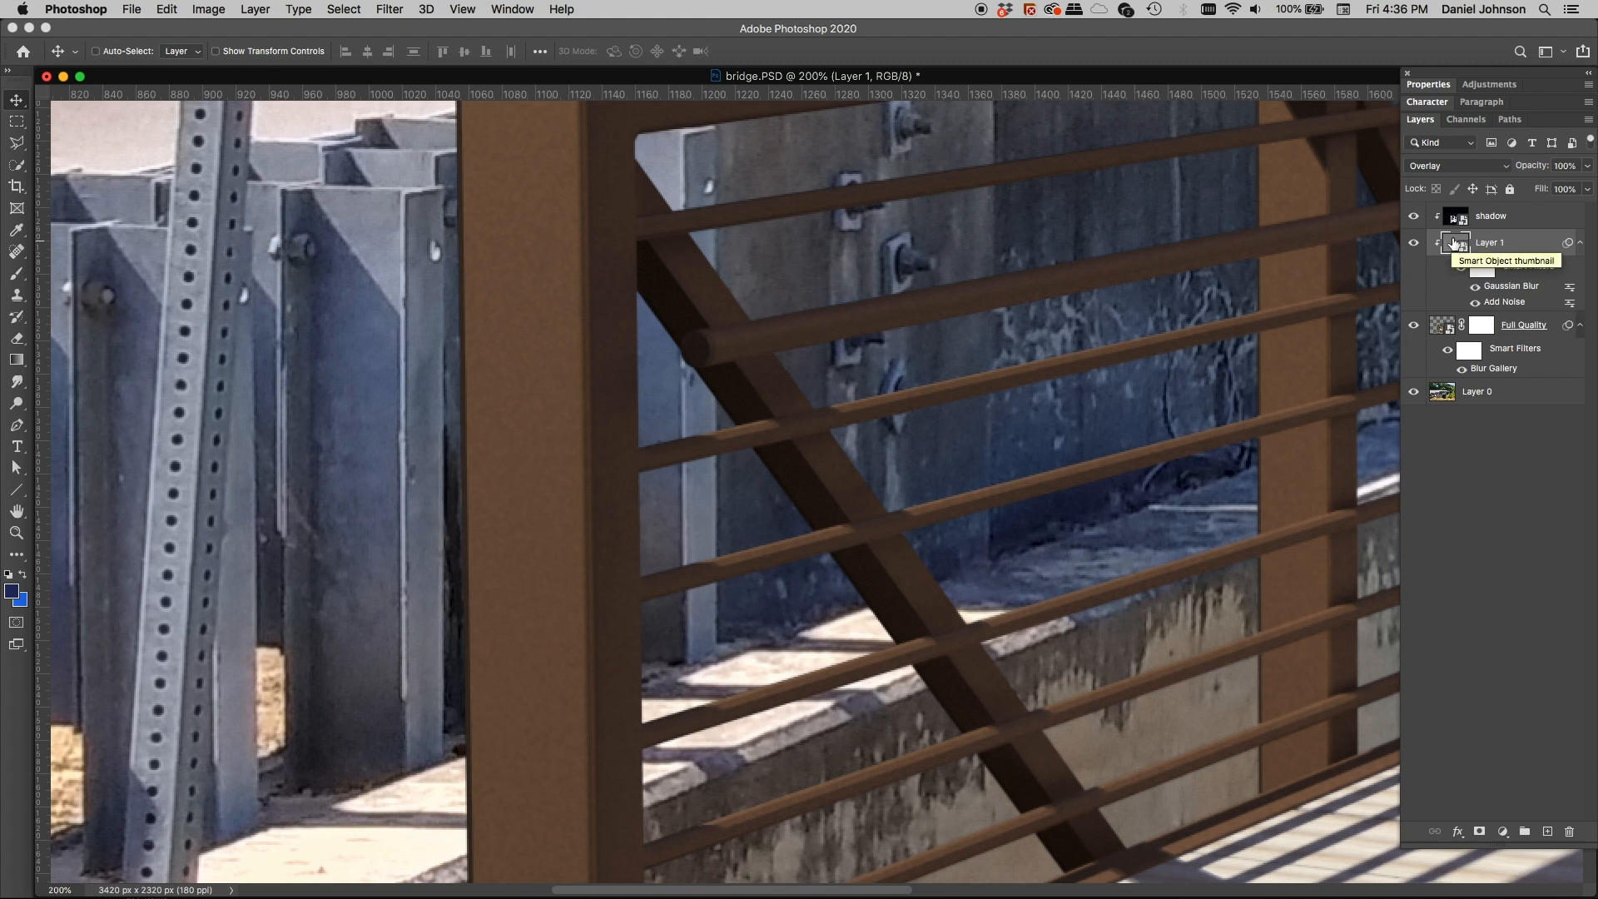
Rename the clipped gray layer as noise
double_click(1488, 241)
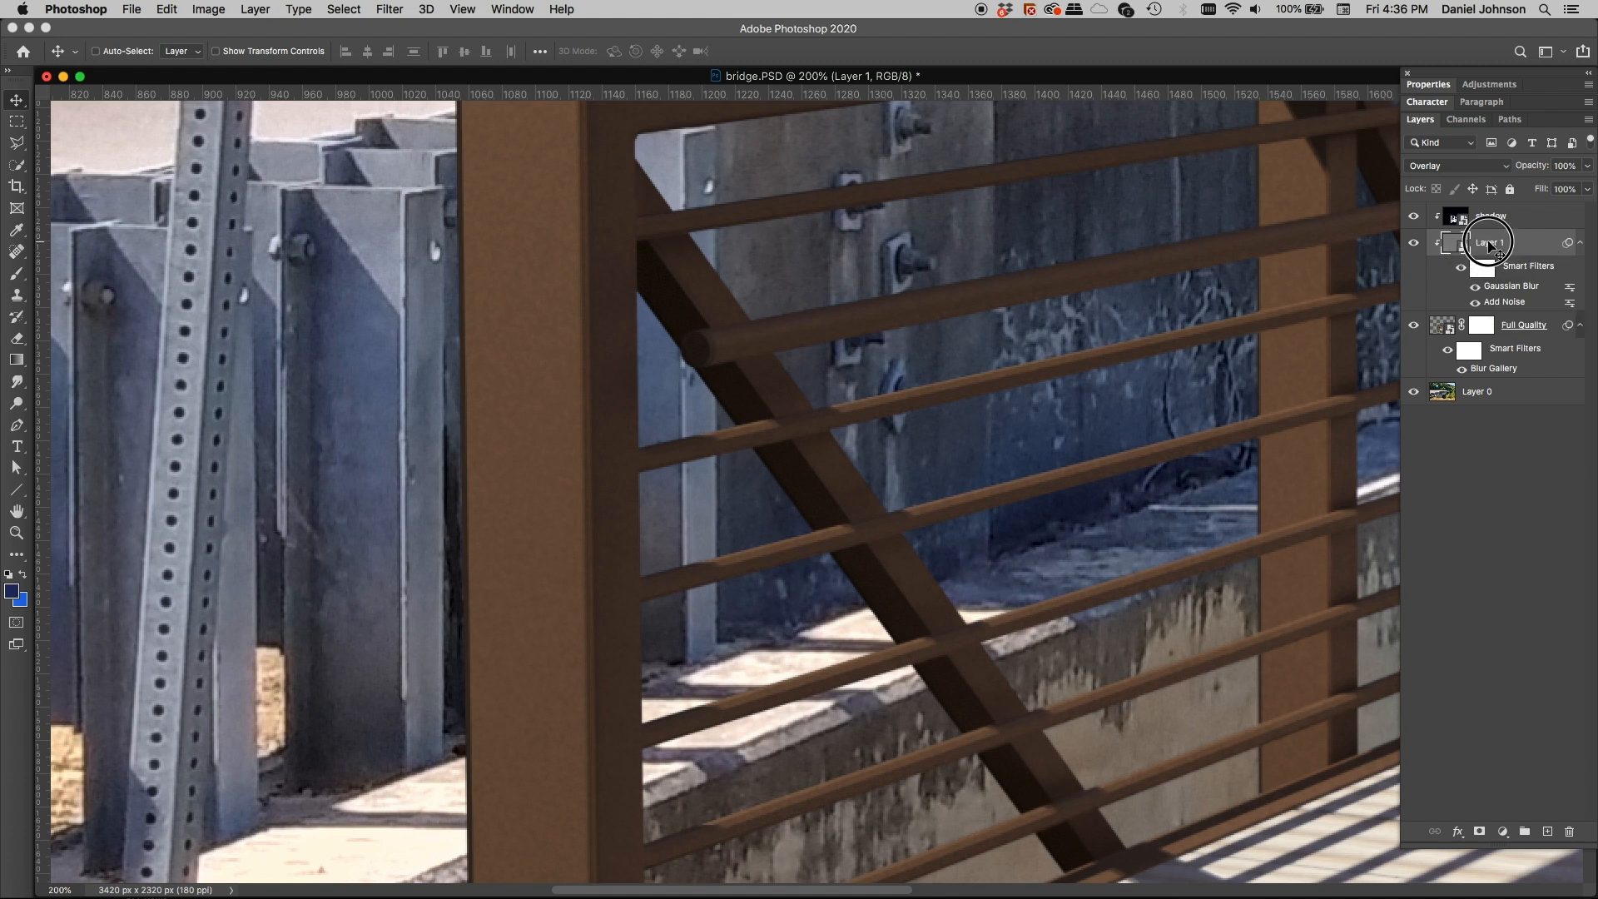
text(no)
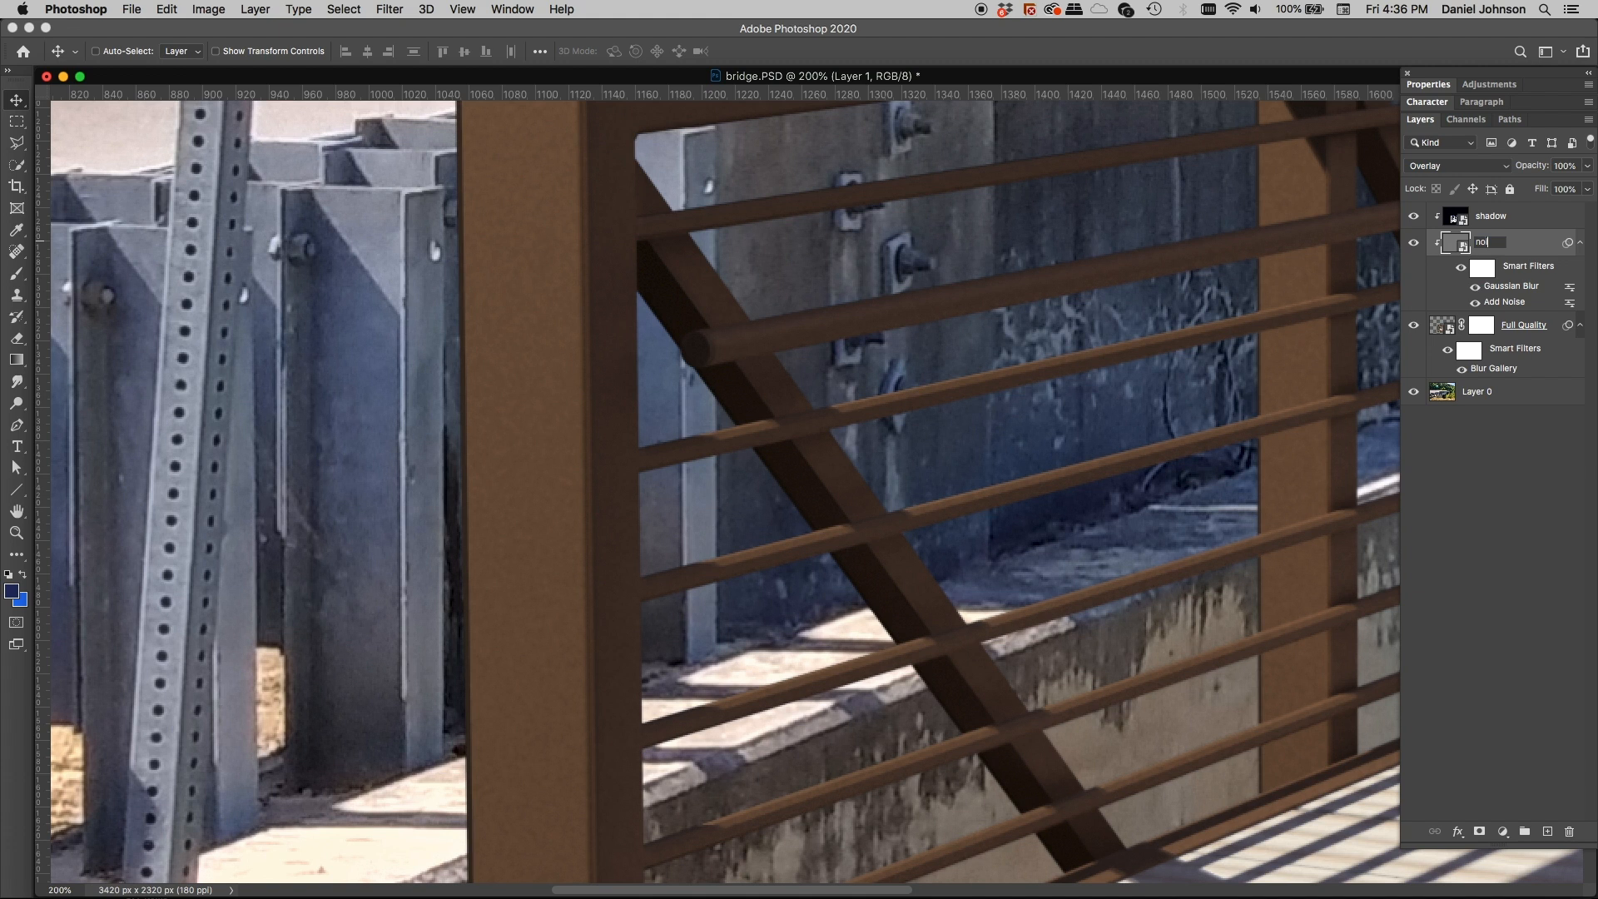
text(ise)
key(Return)
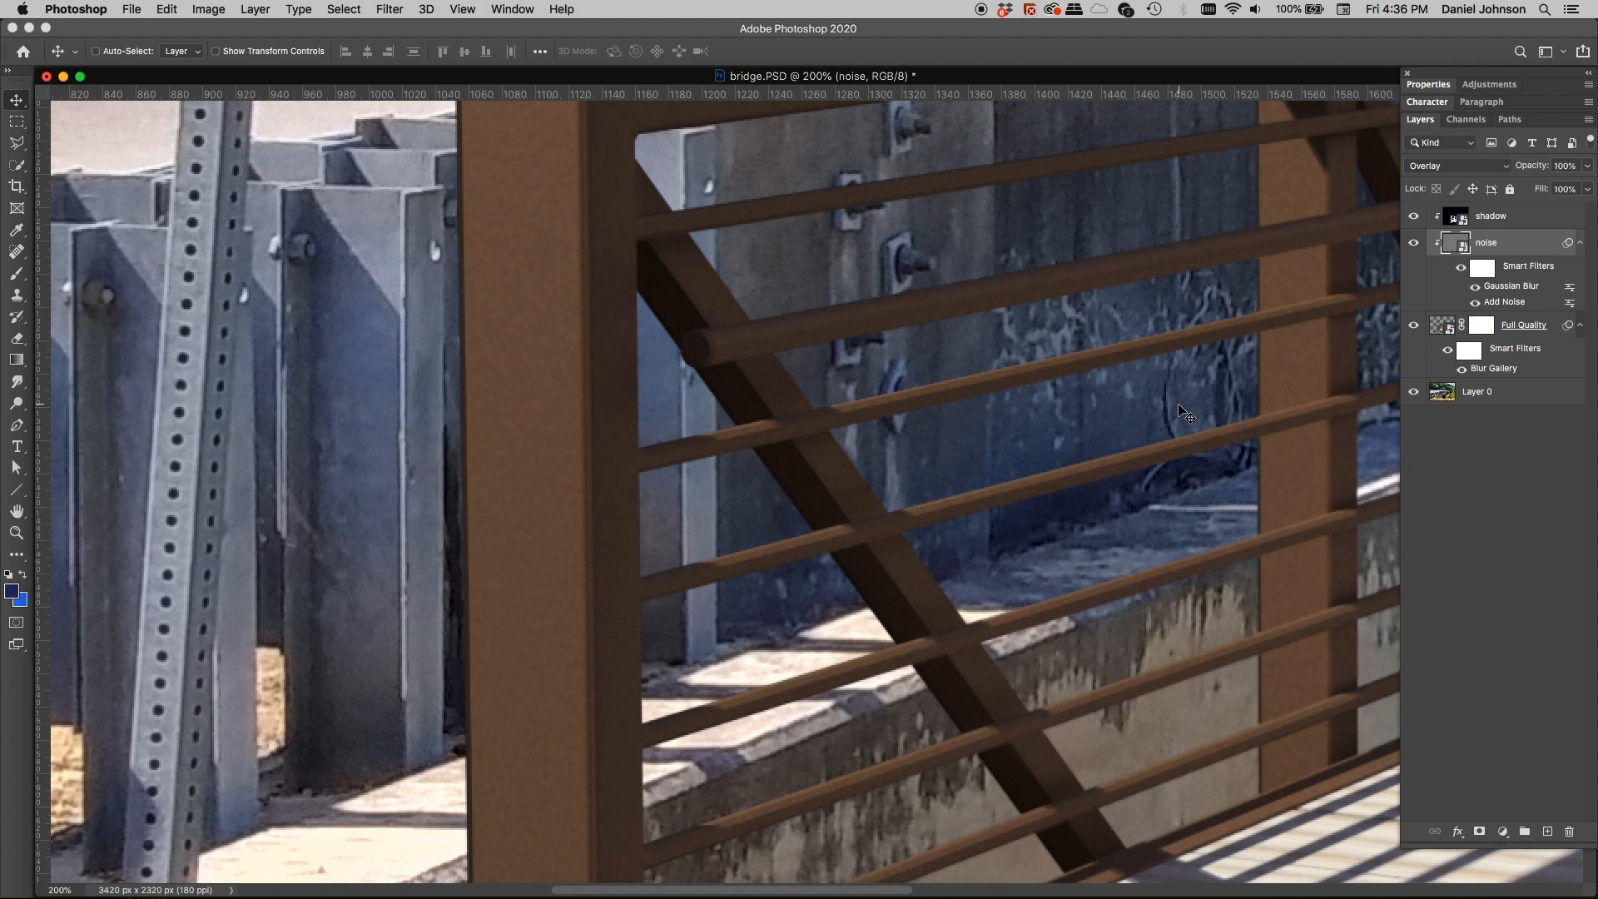
Try a different amount in the noise layer's Add Noise smart filter, and undo that filter edit
double_click(1505, 301)
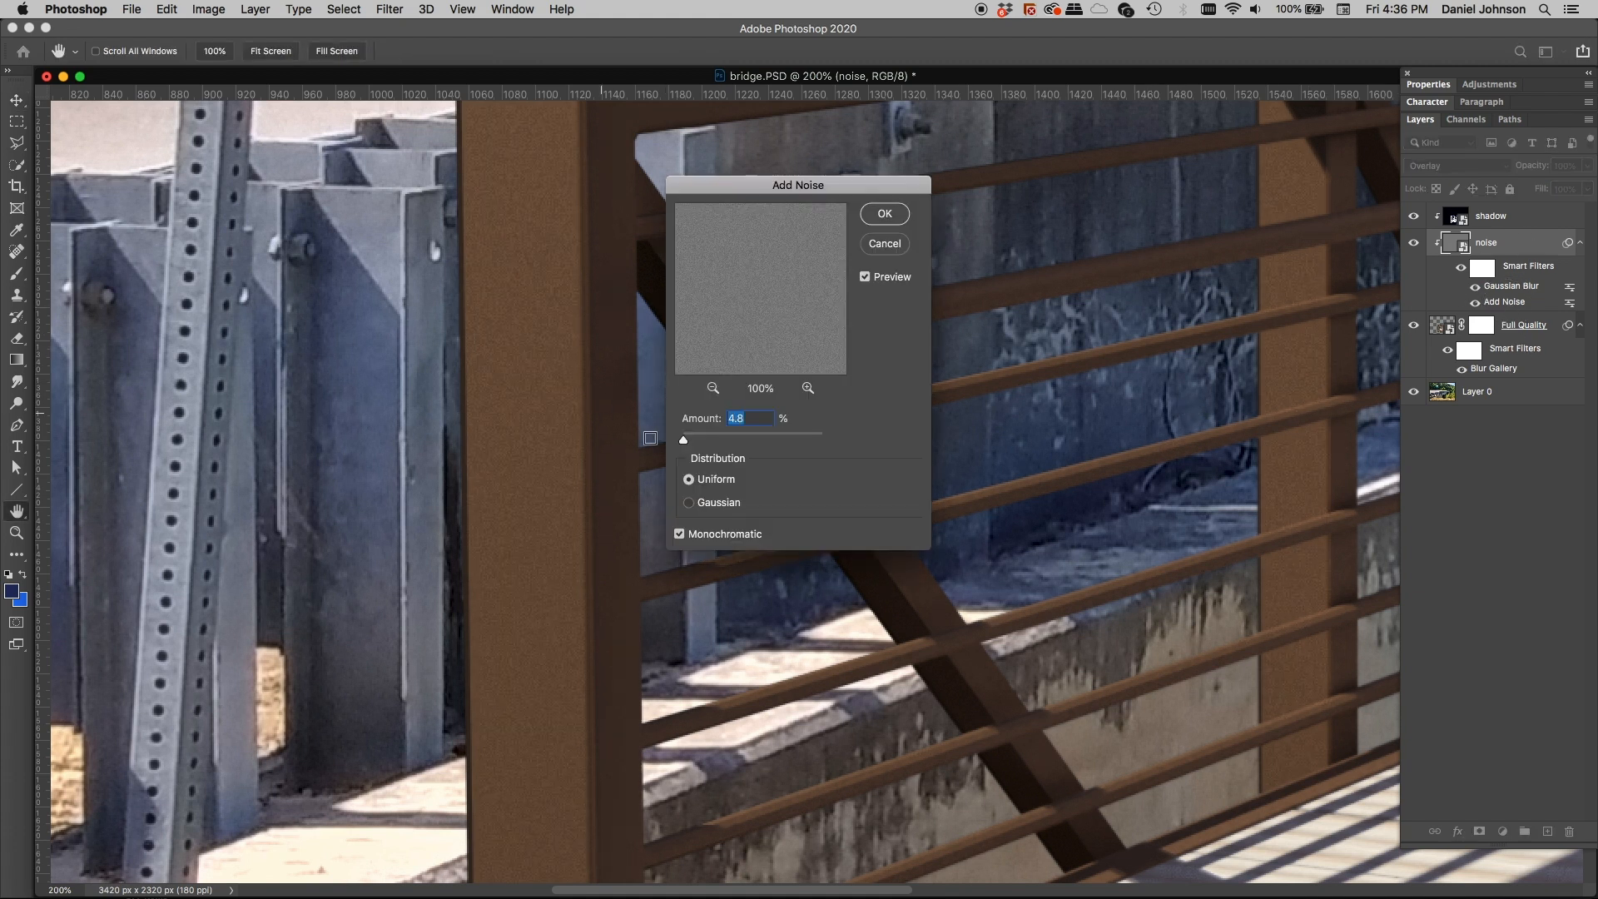
drag(683, 442, 684, 446)
click(885, 214)
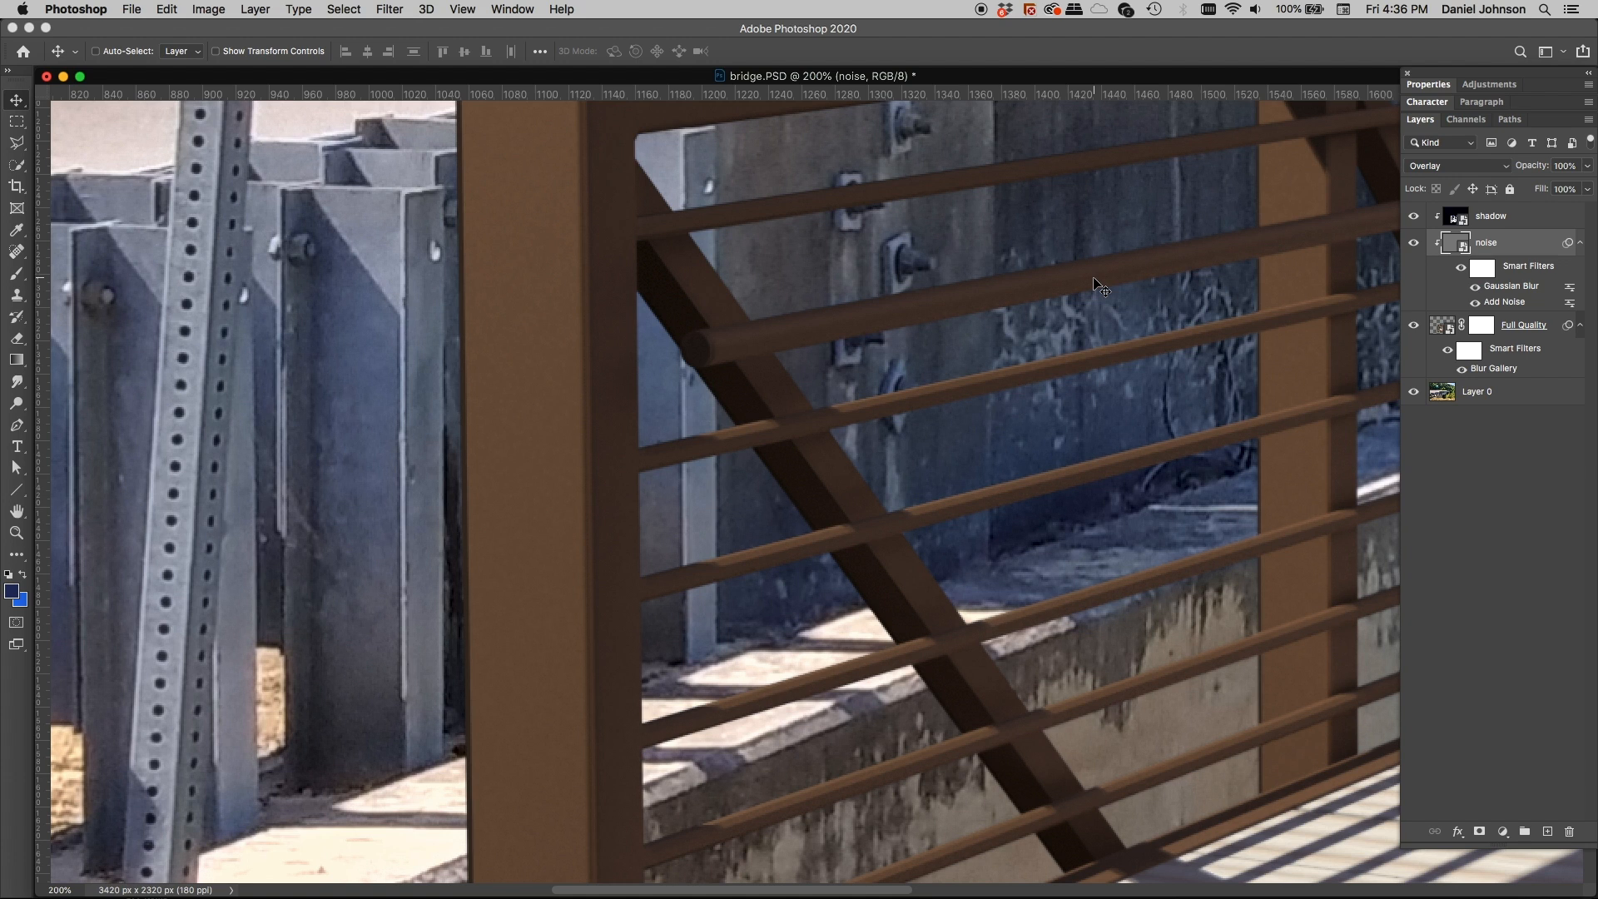
click(165, 10)
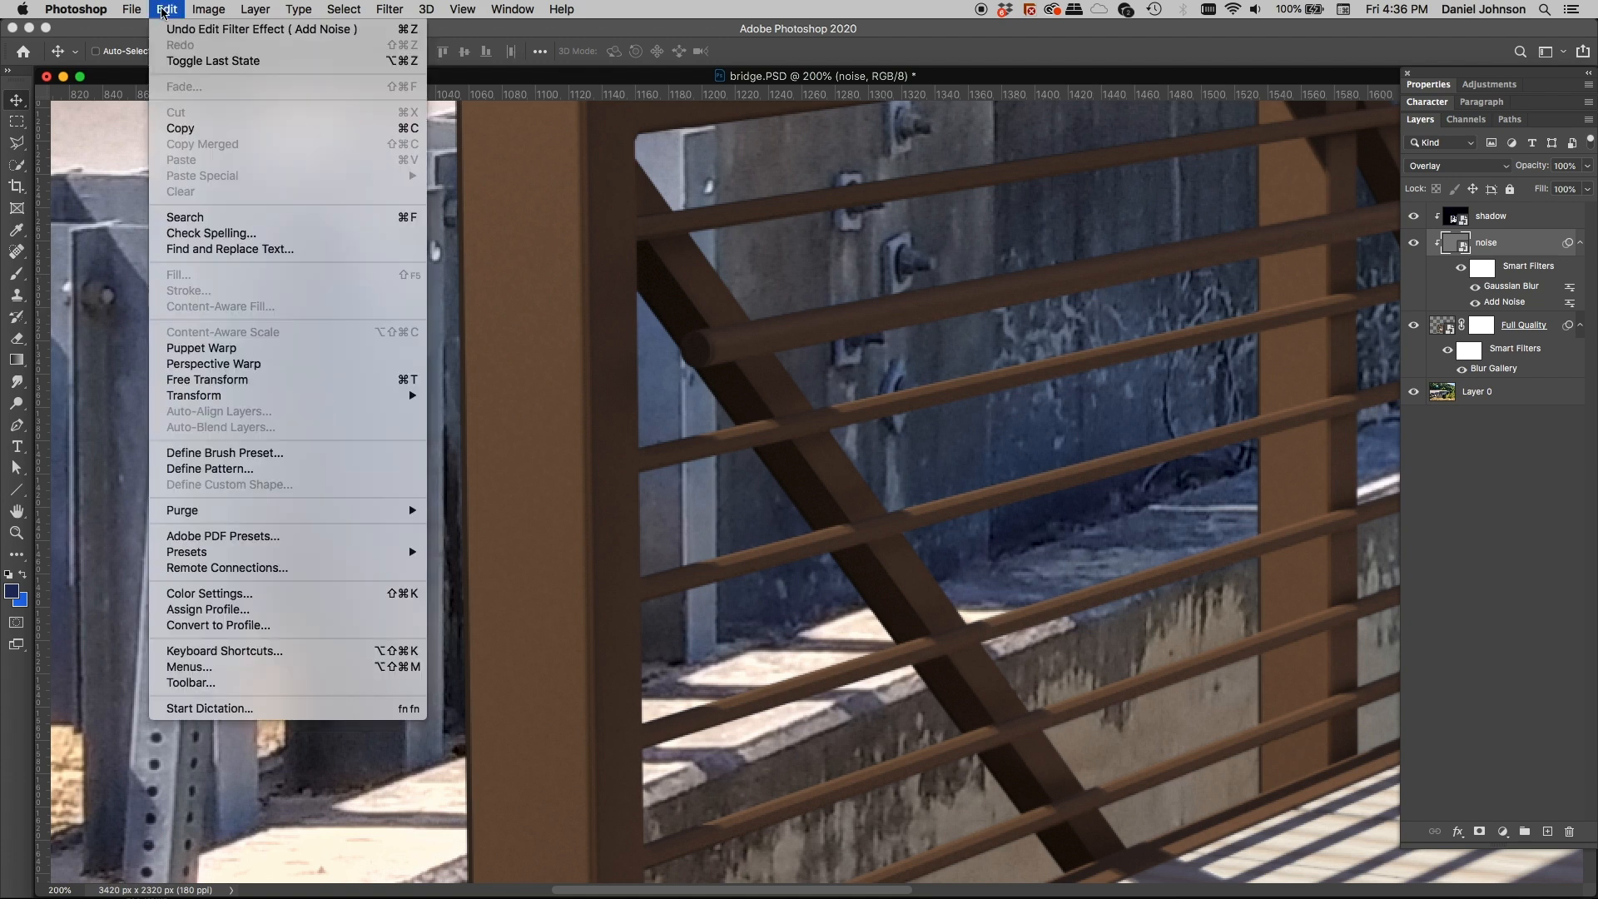
click(224, 29)
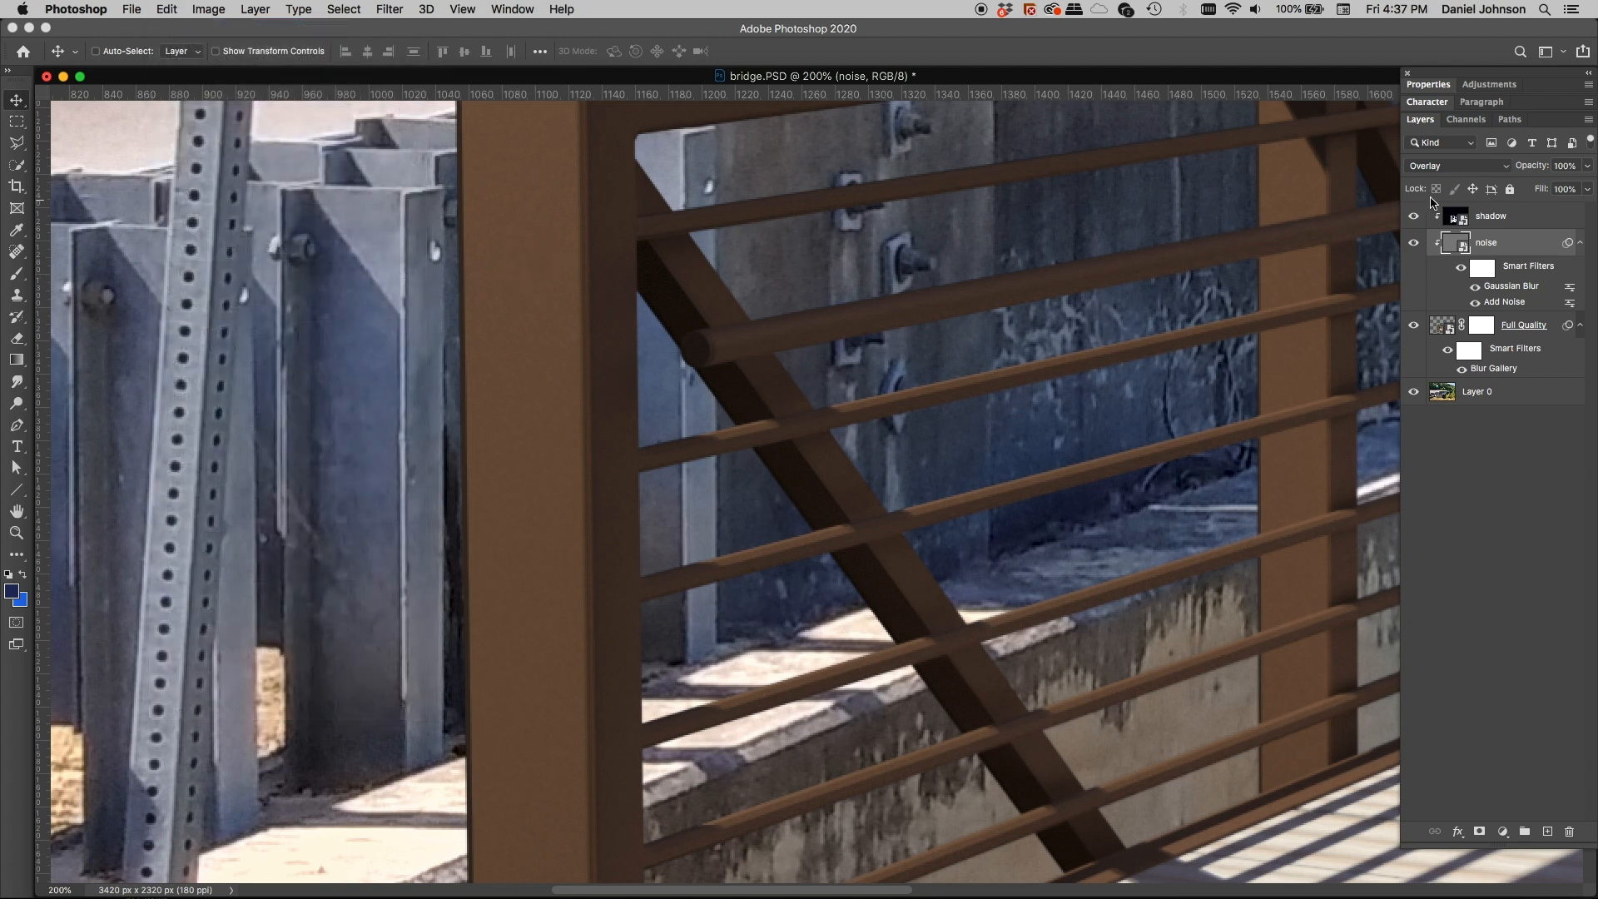
Set the noise layer's opacity to 60%, check the blend on the whole image at 33.3%, and save the document
click(1587, 189)
drag(1587, 189, 1556, 191)
drag(1556, 190, 1555, 194)
key(super+minus)
key(super+minus)
key(super+minus)
key(super+minus)
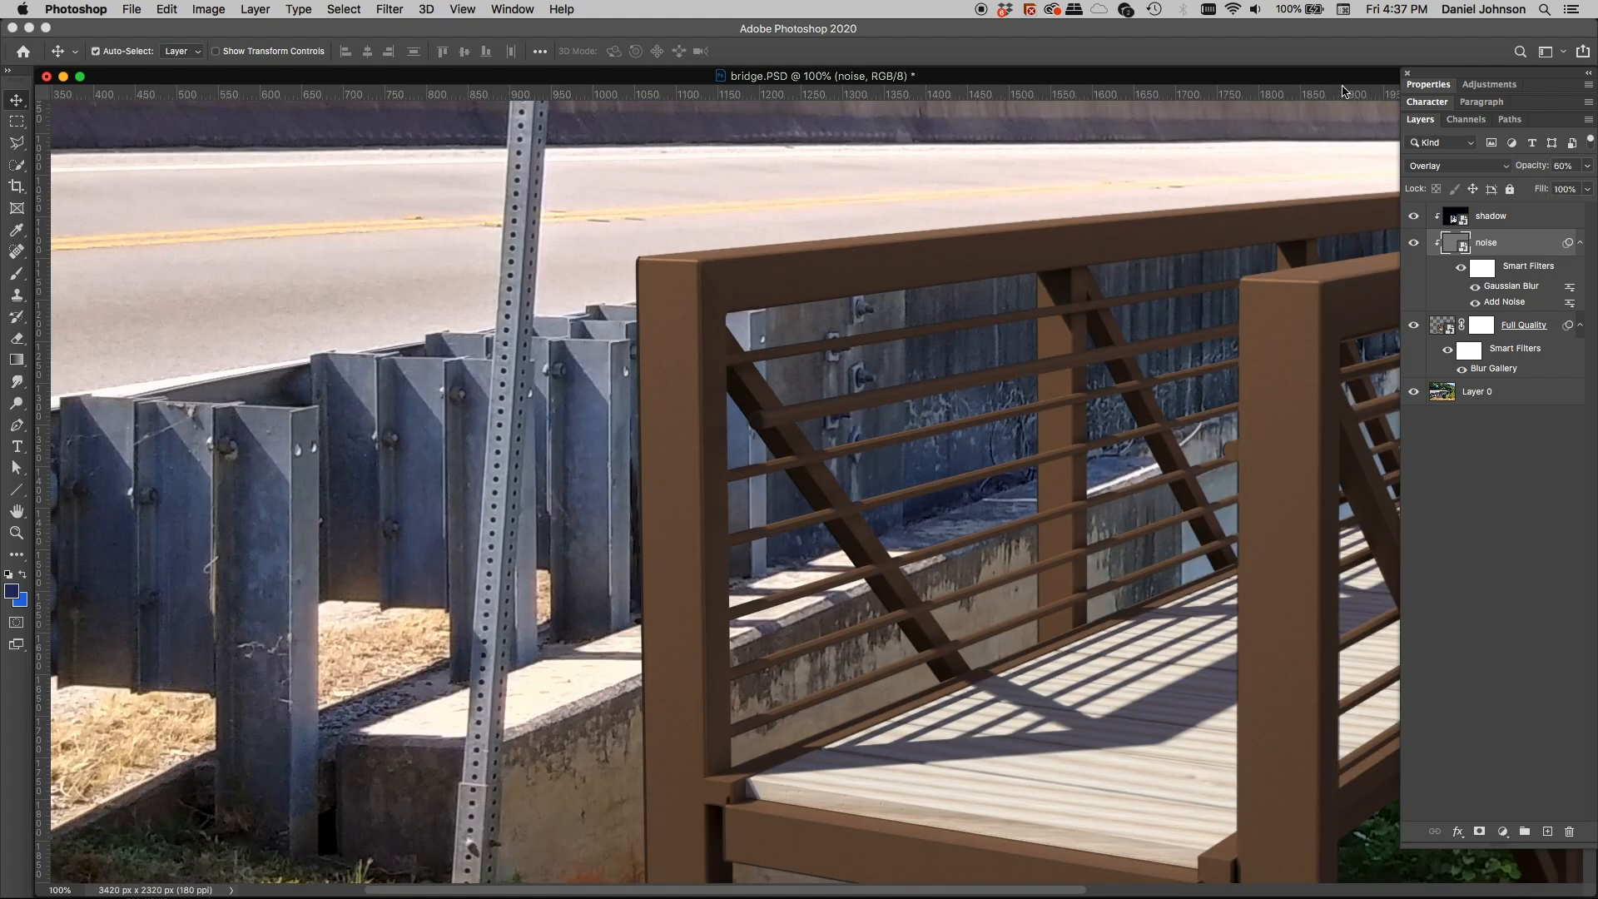
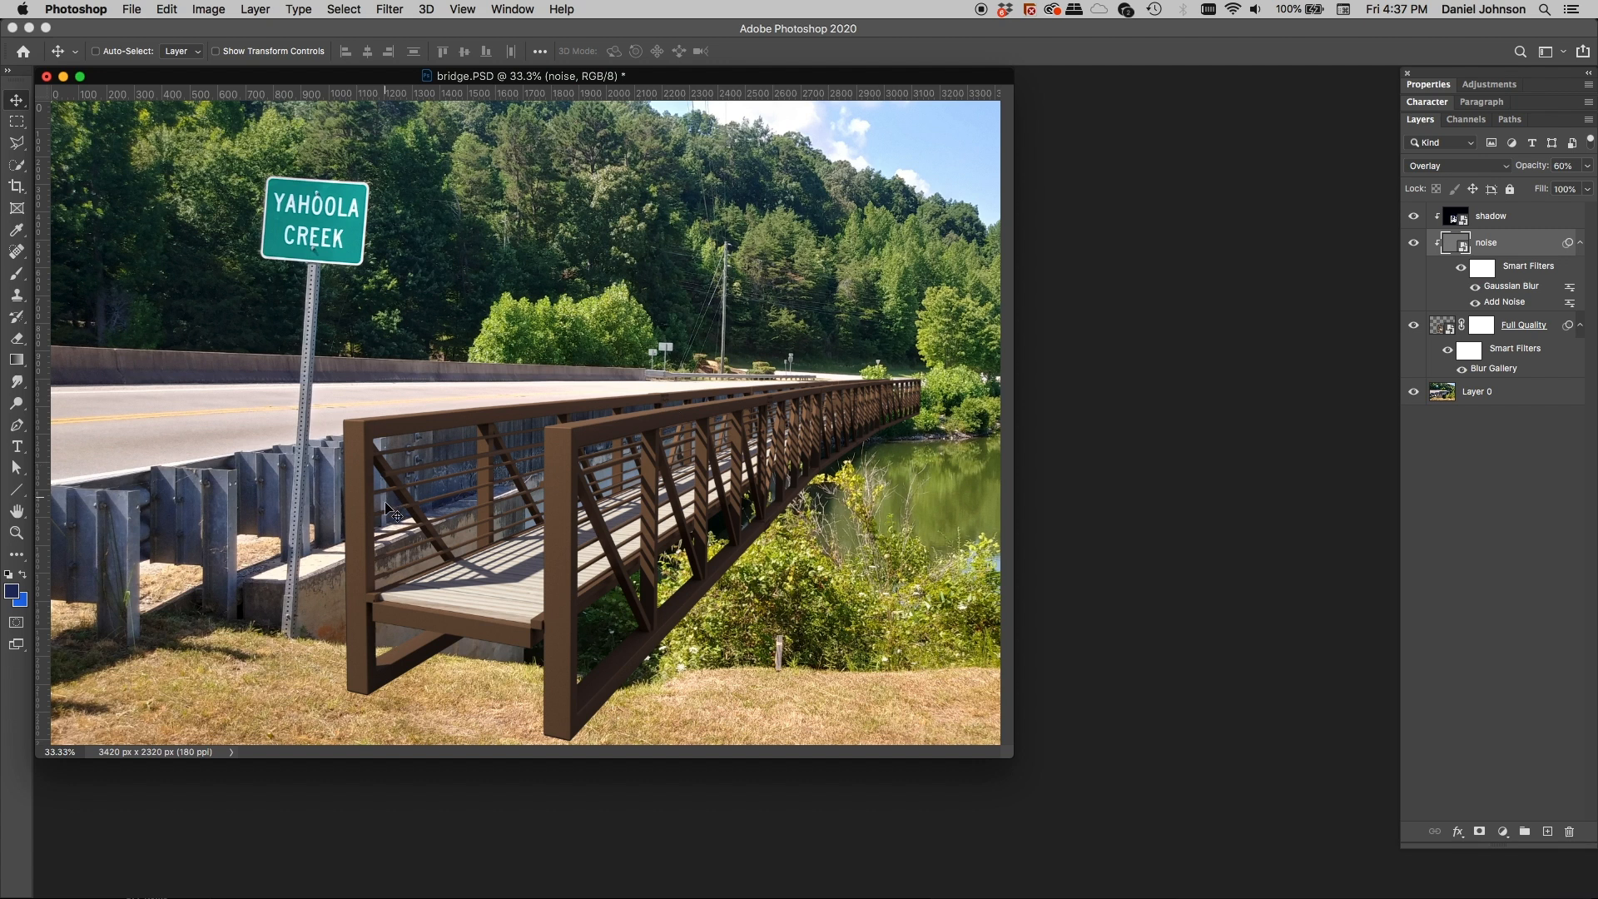
key(super+s)
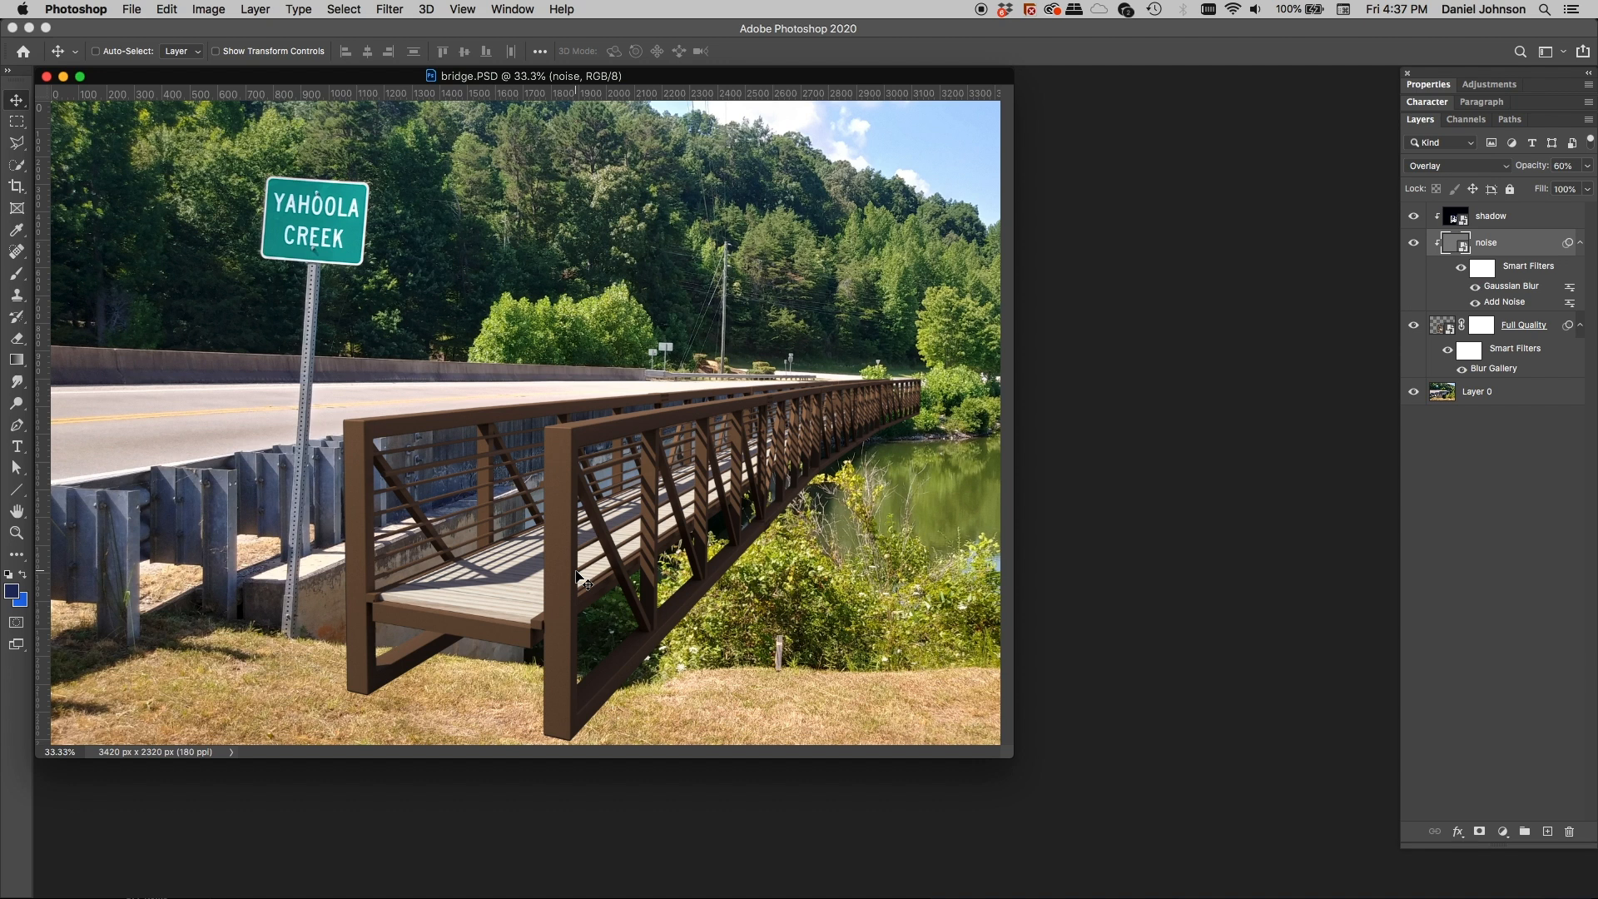
Examine the contents of the Full Quality and shadow smart objects, closing each one without changes
double_click(1445, 329)
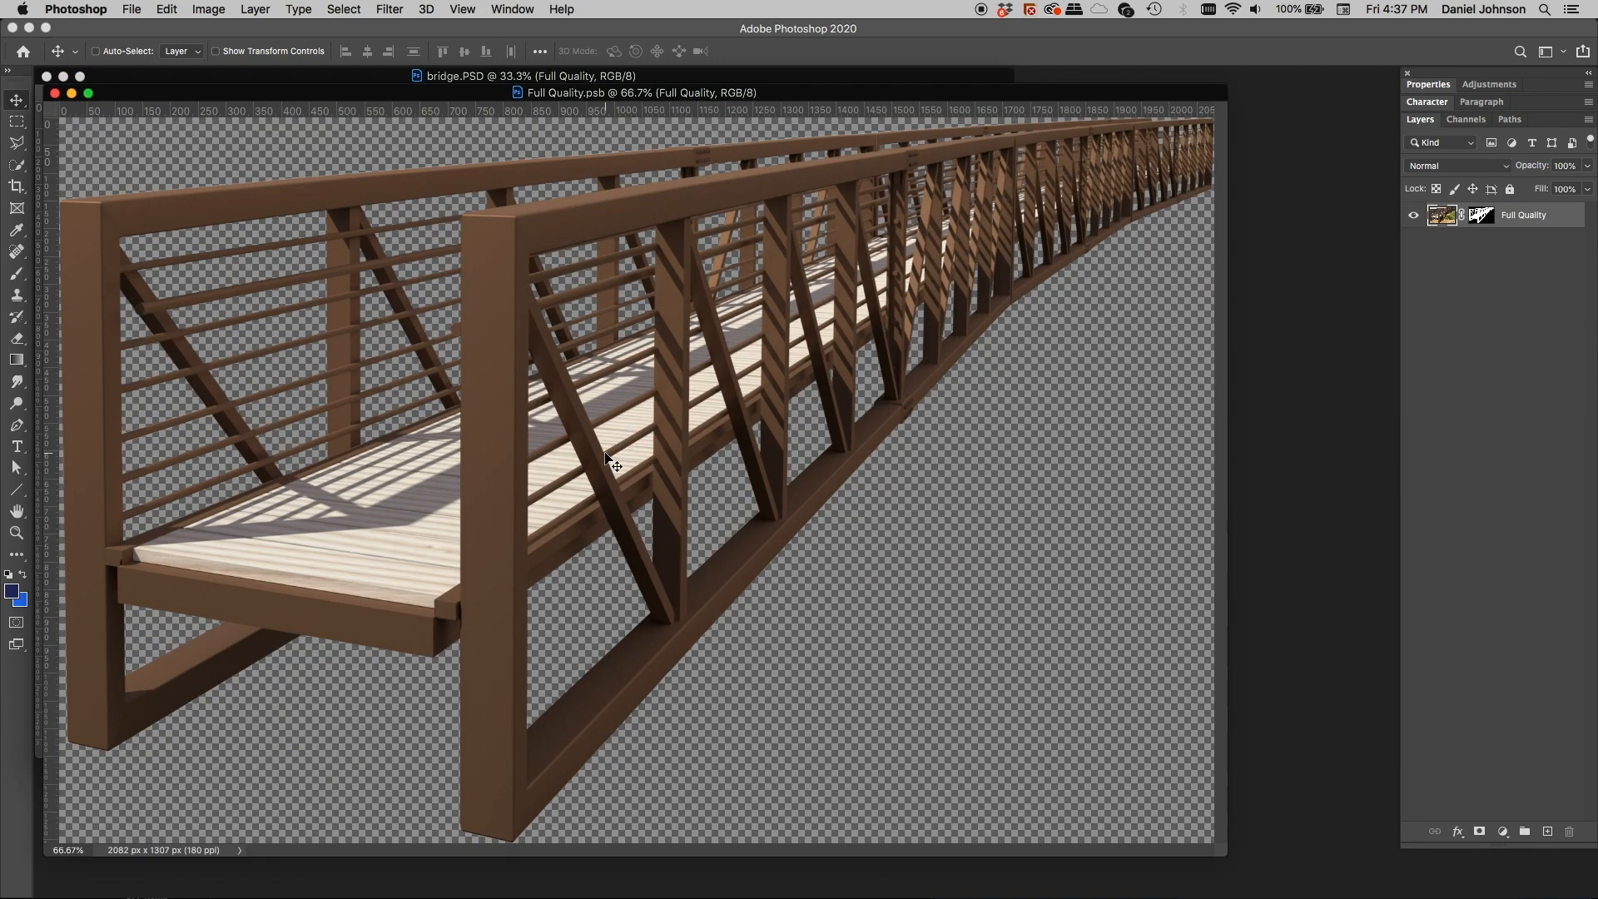
click(54, 93)
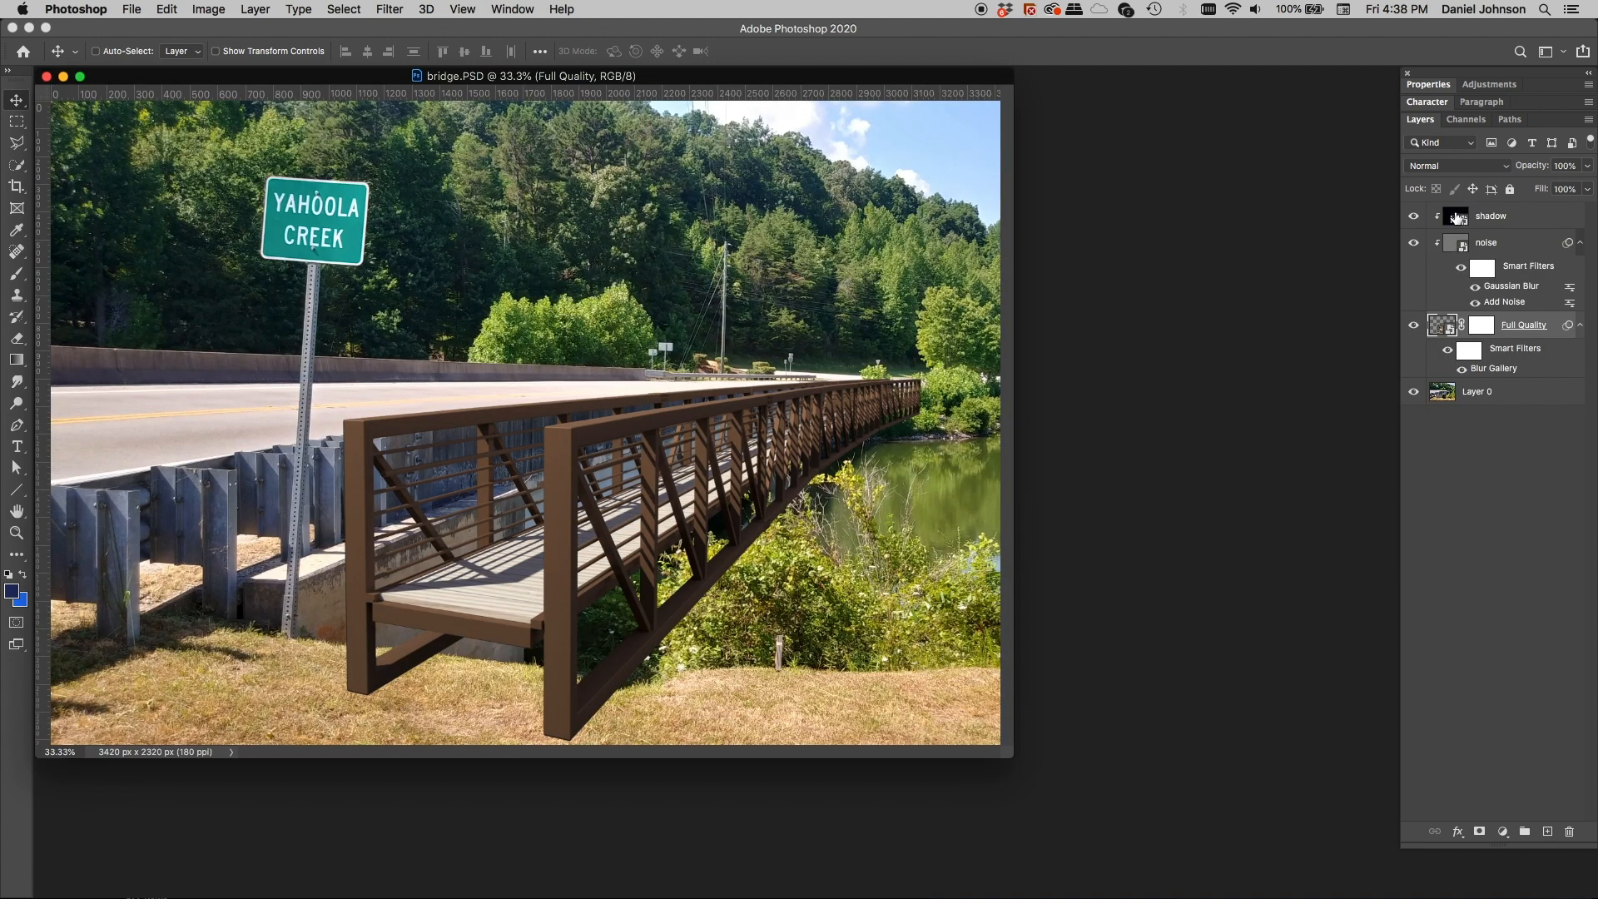
click(1452, 219)
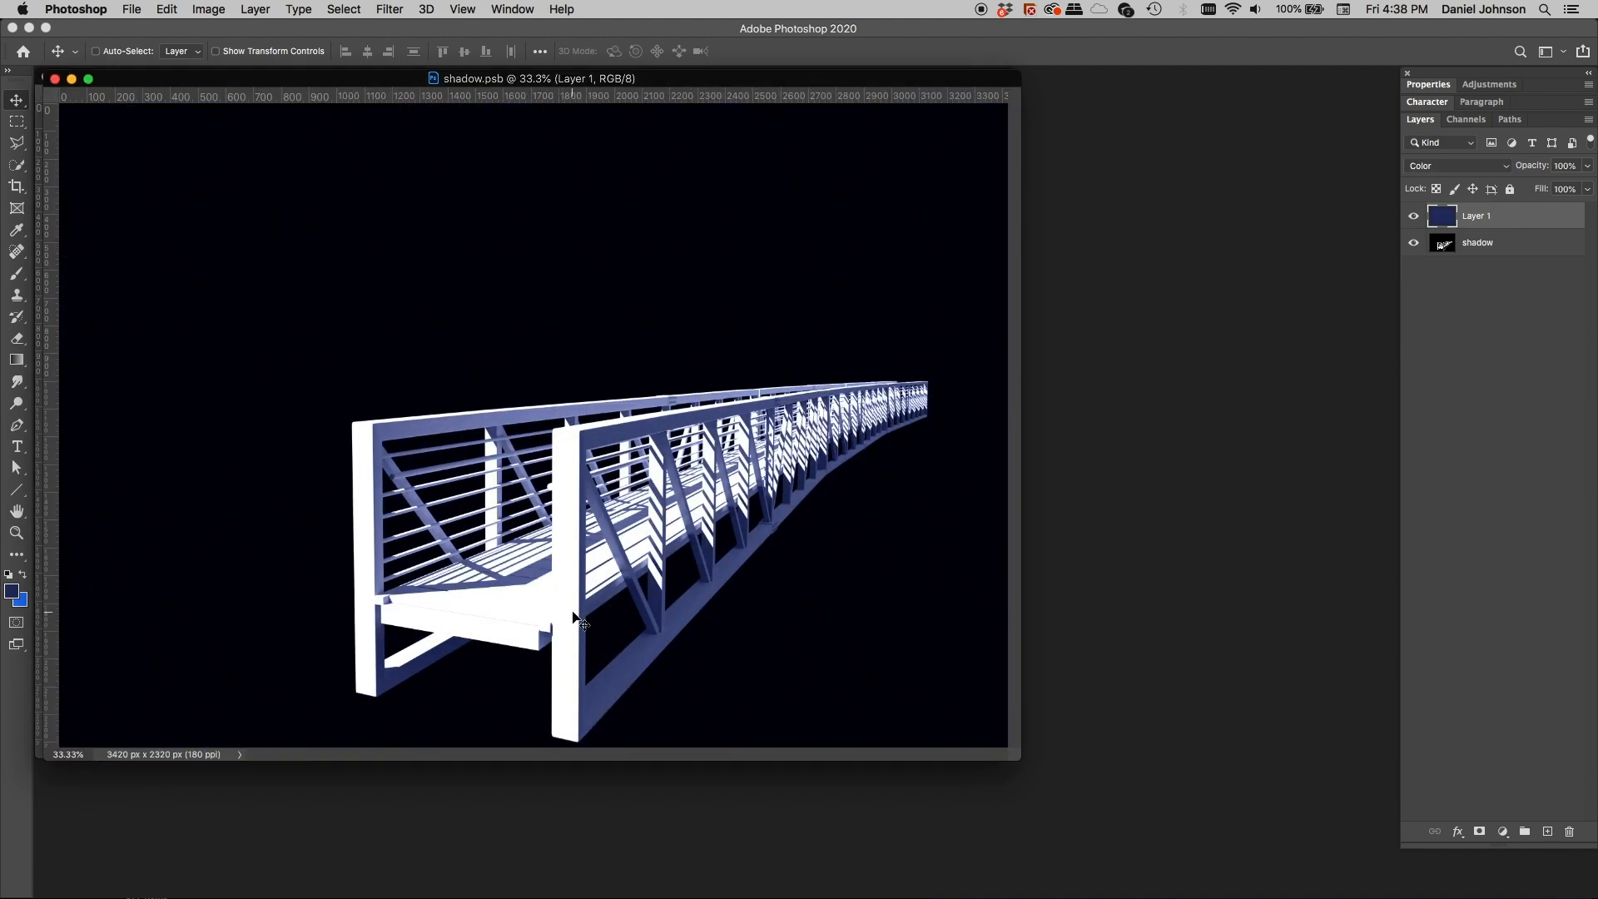
click(55, 79)
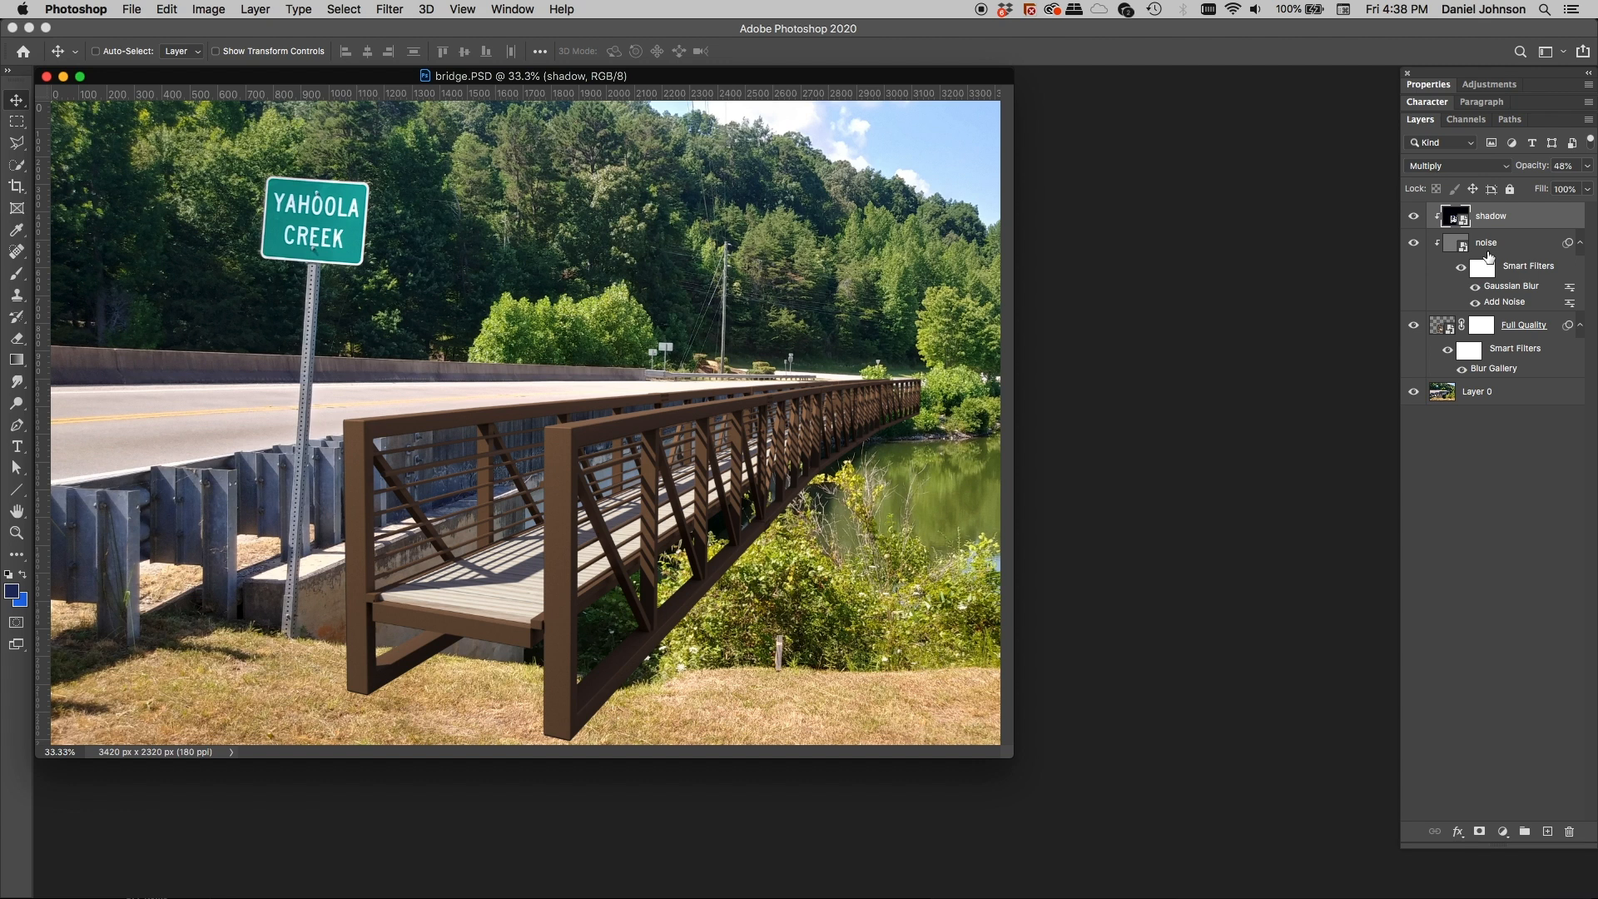
Add a Curves adjustment layer directly above Full Quality, clipped to it
click(1528, 331)
click(1502, 832)
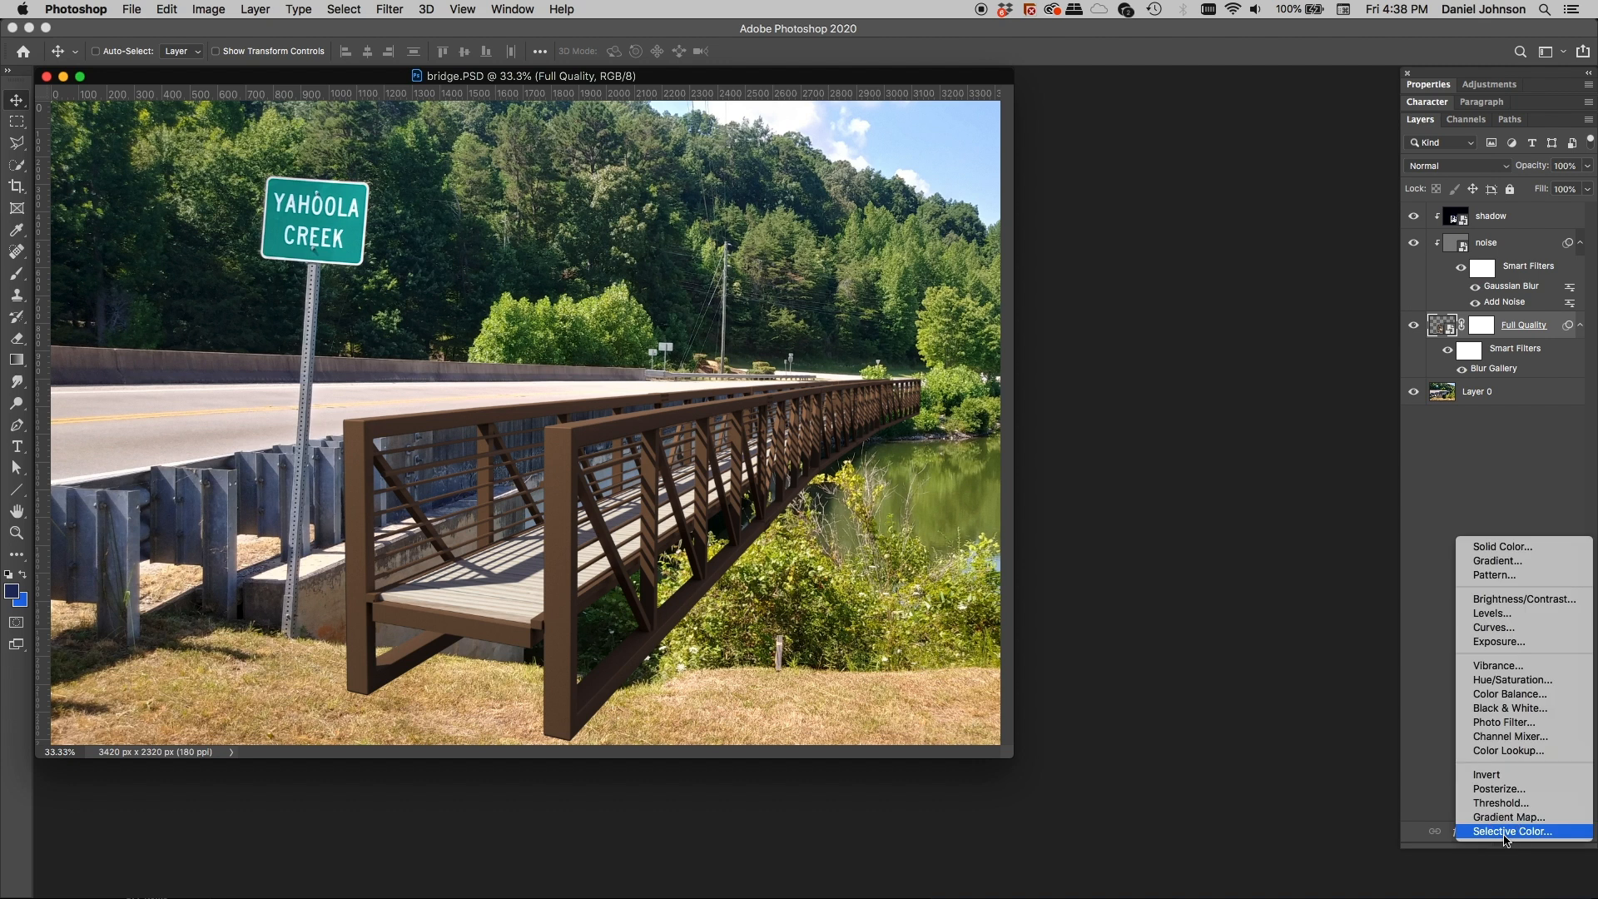
click(1513, 631)
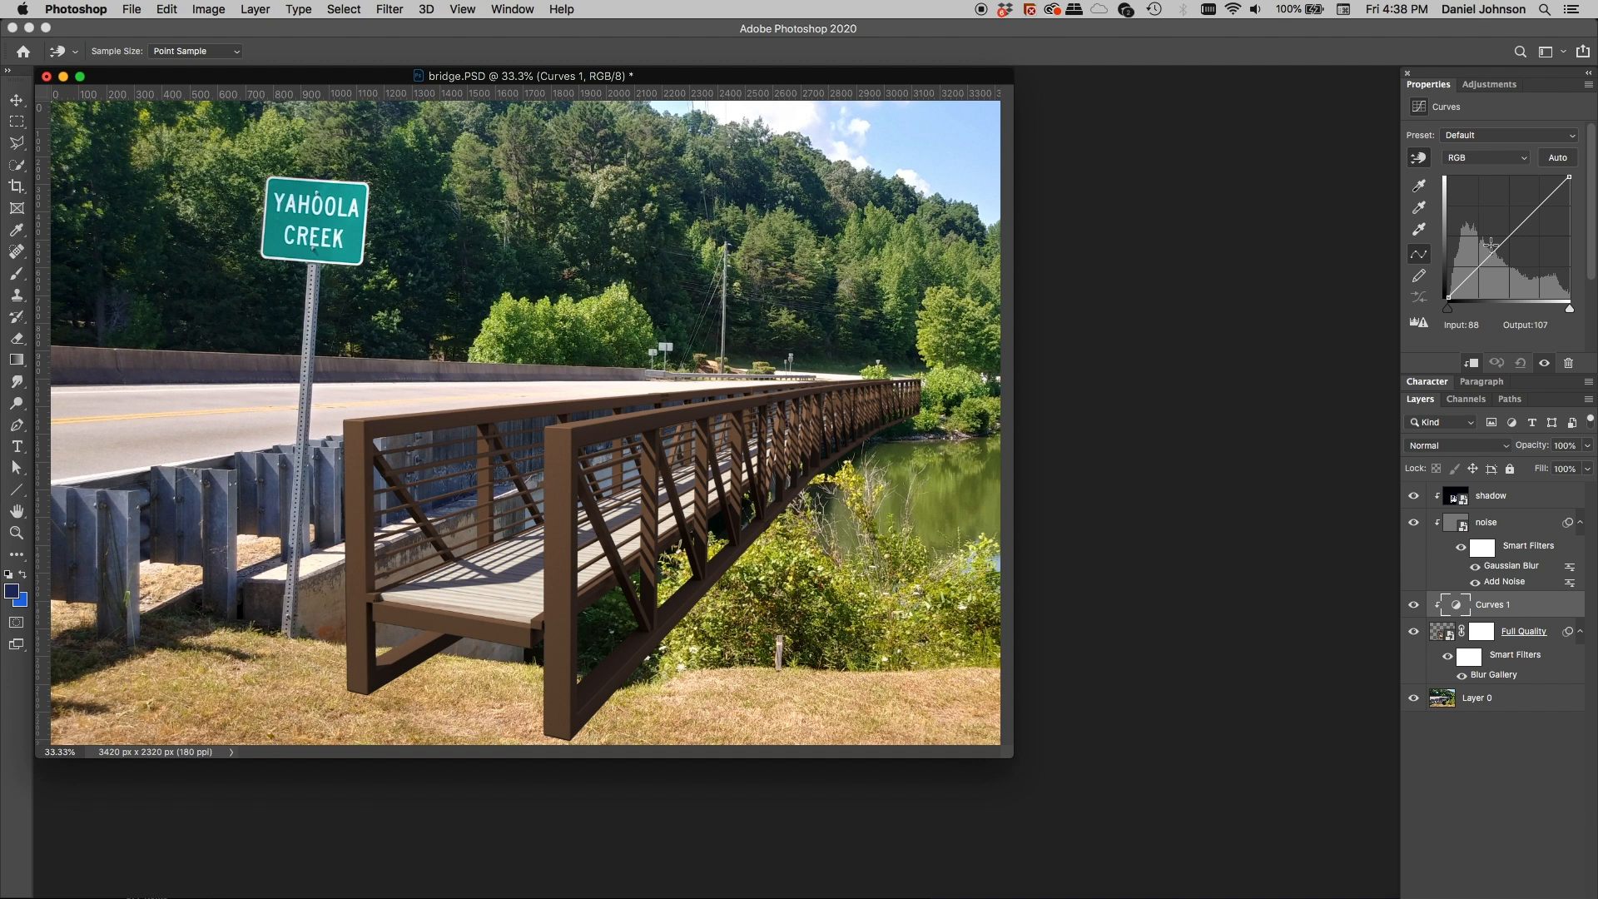
Brighten the footbridge midtones by sampling its near post for a curve point and raising input 116 to output 124
click(572, 418)
key(Up)
key(Up)
key(Up)
key(Up)
key(Up)
key(Up)
key(Up)
key(Up)
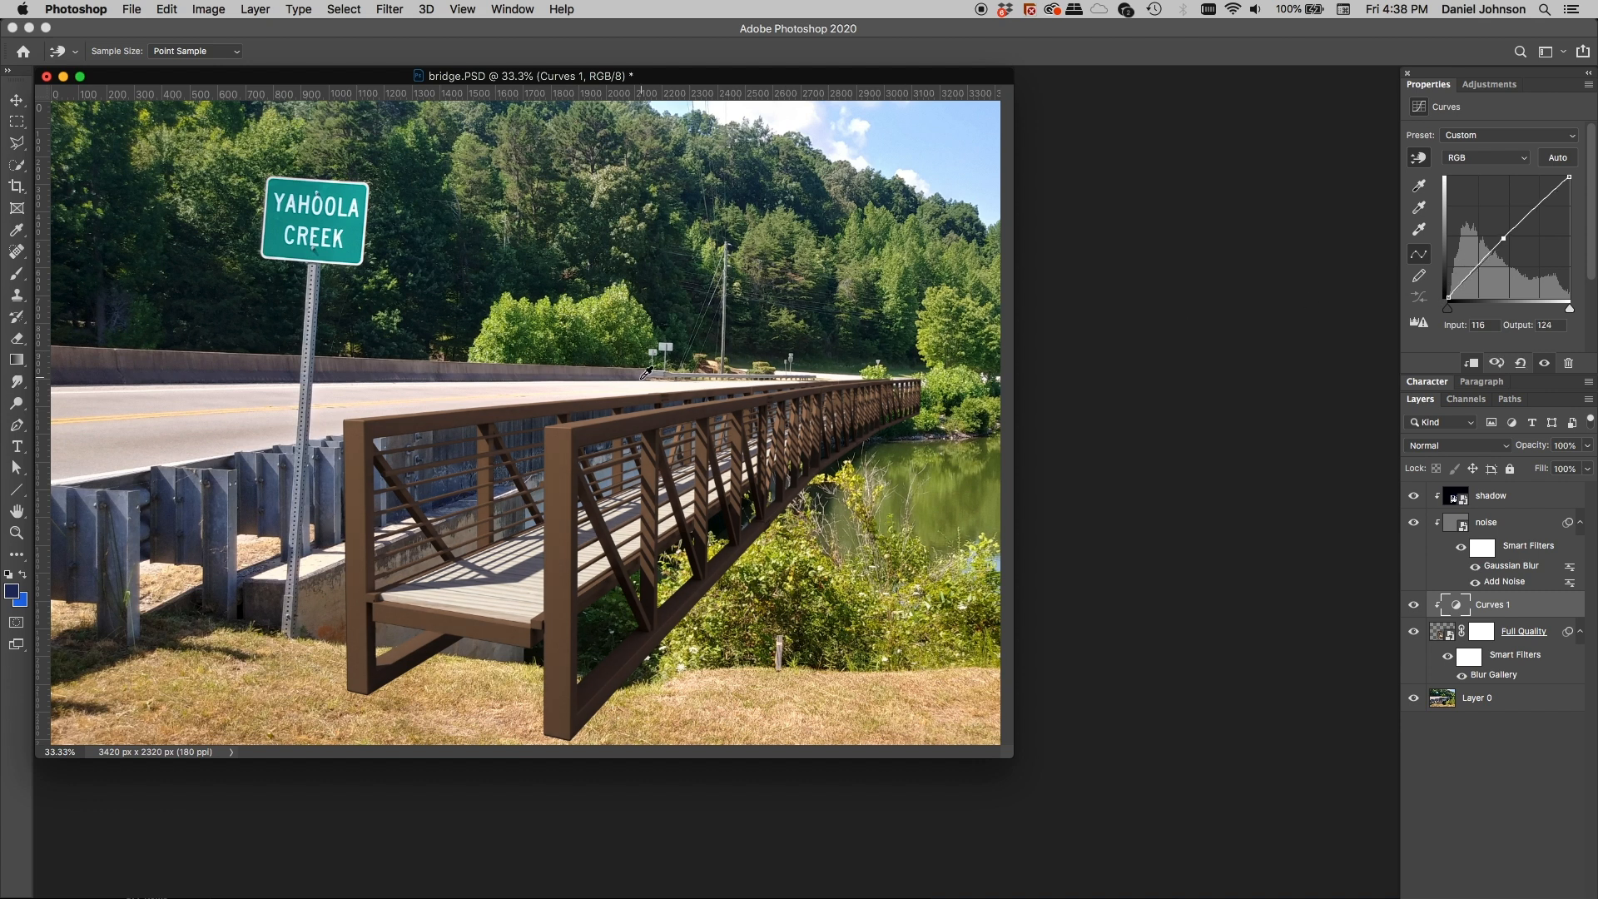
Brighten the footbridge further by raising the RGB curve point at input 116 to output 144
key(Up)
key(Up)
key(Up)
key(Up)
key(Up)
key(Up)
key(Up)
key(Up)
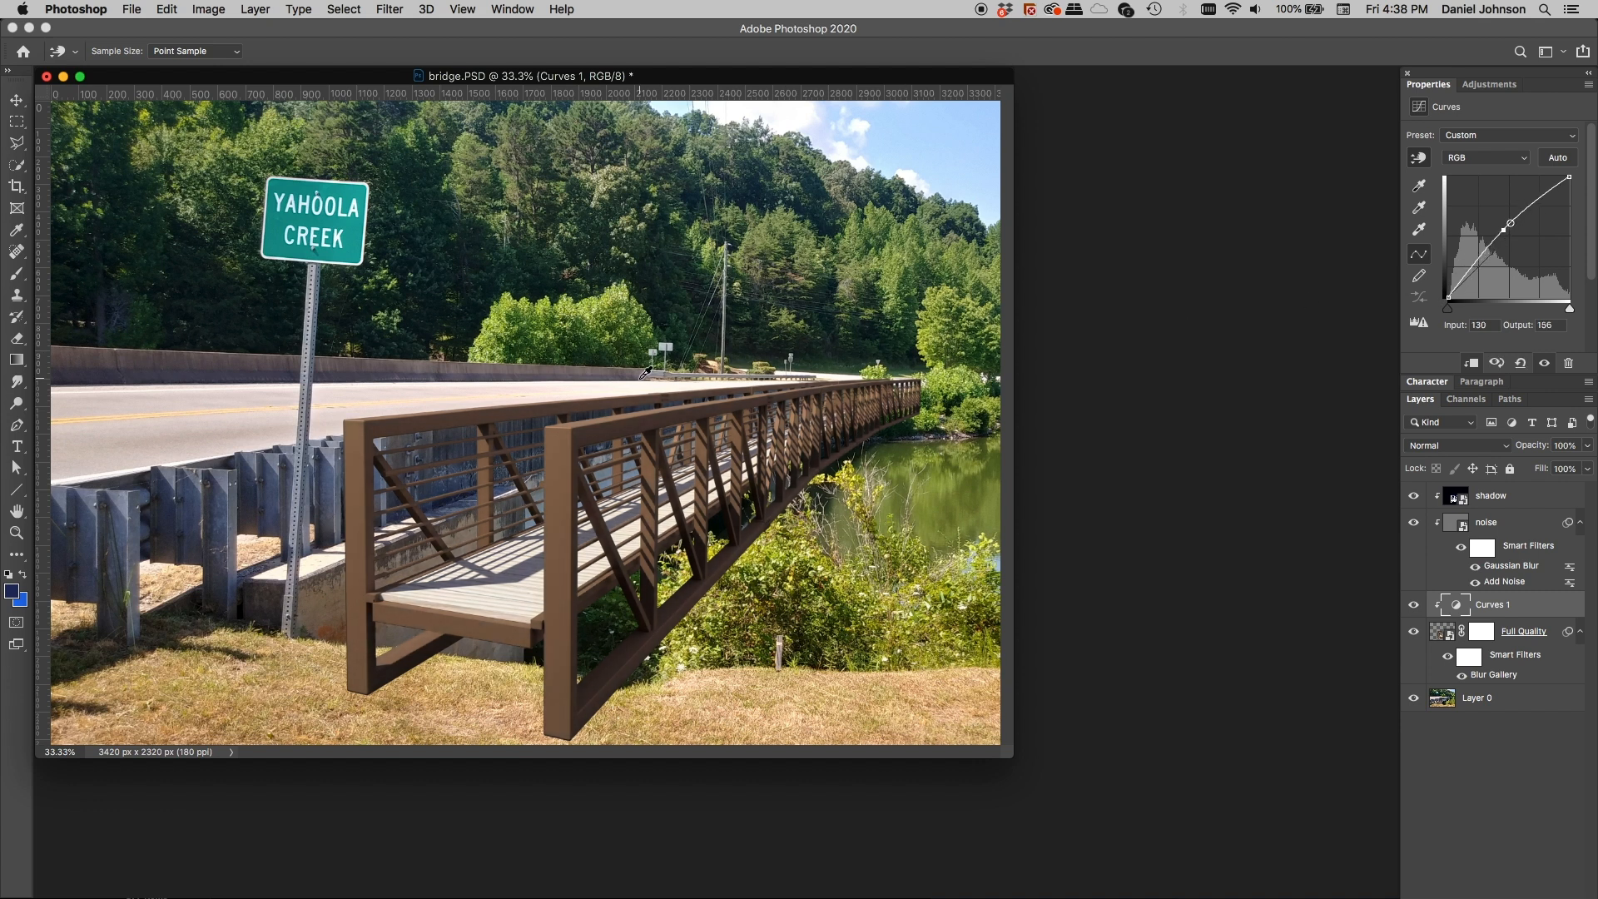
click(691, 489)
Warm the footbridge by raising the Red channel curve at the tone sampled from its near post
click(1494, 159)
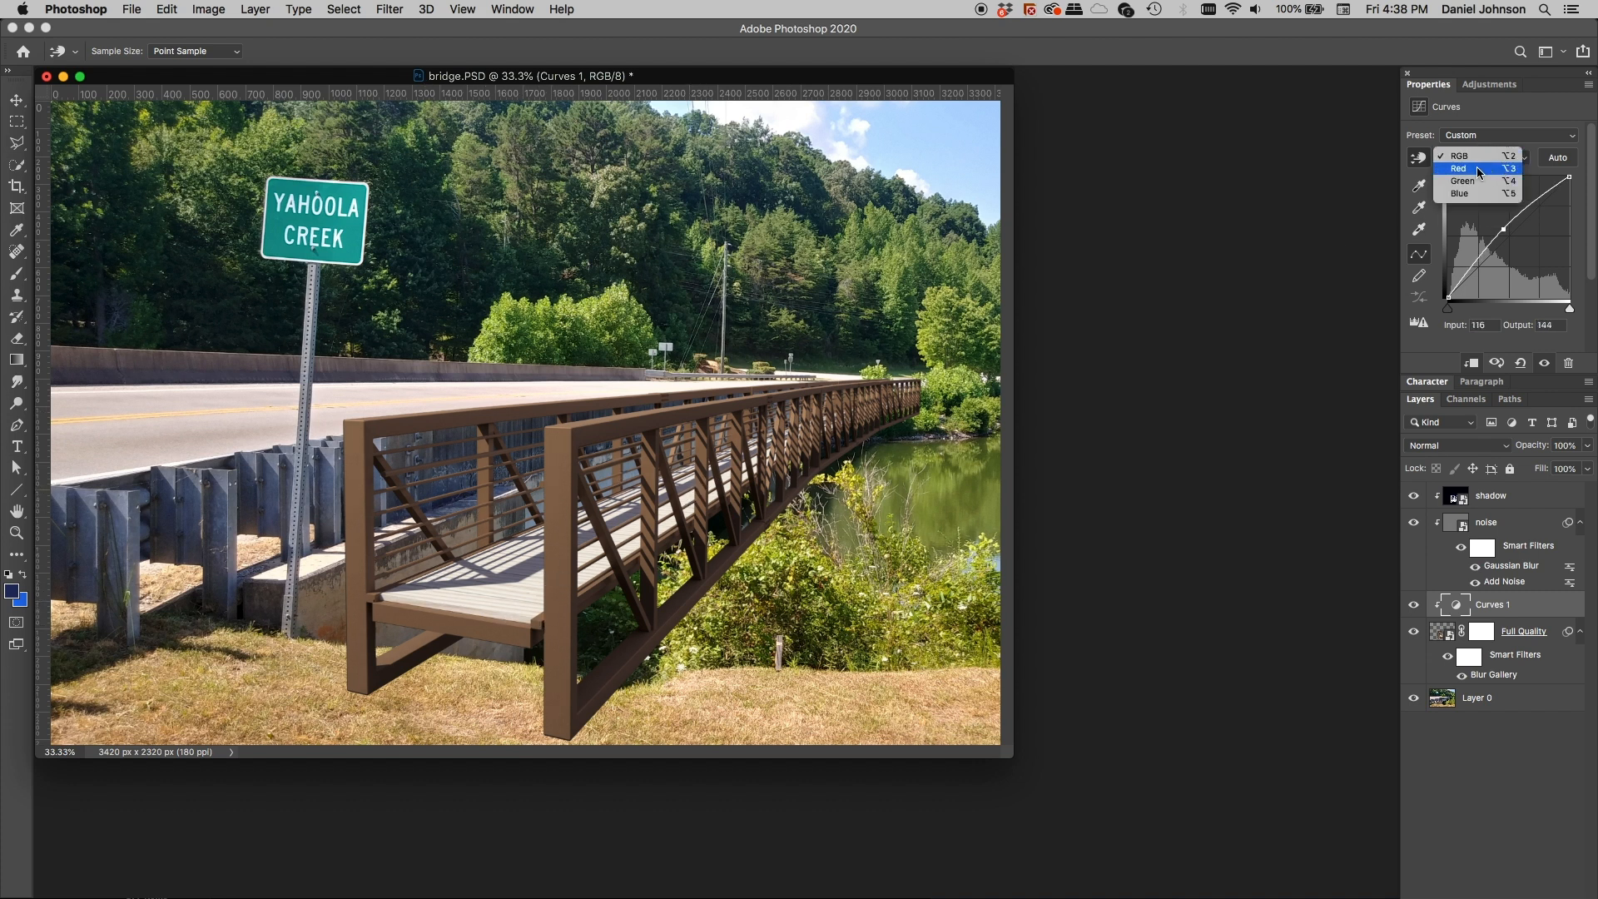
click(1473, 169)
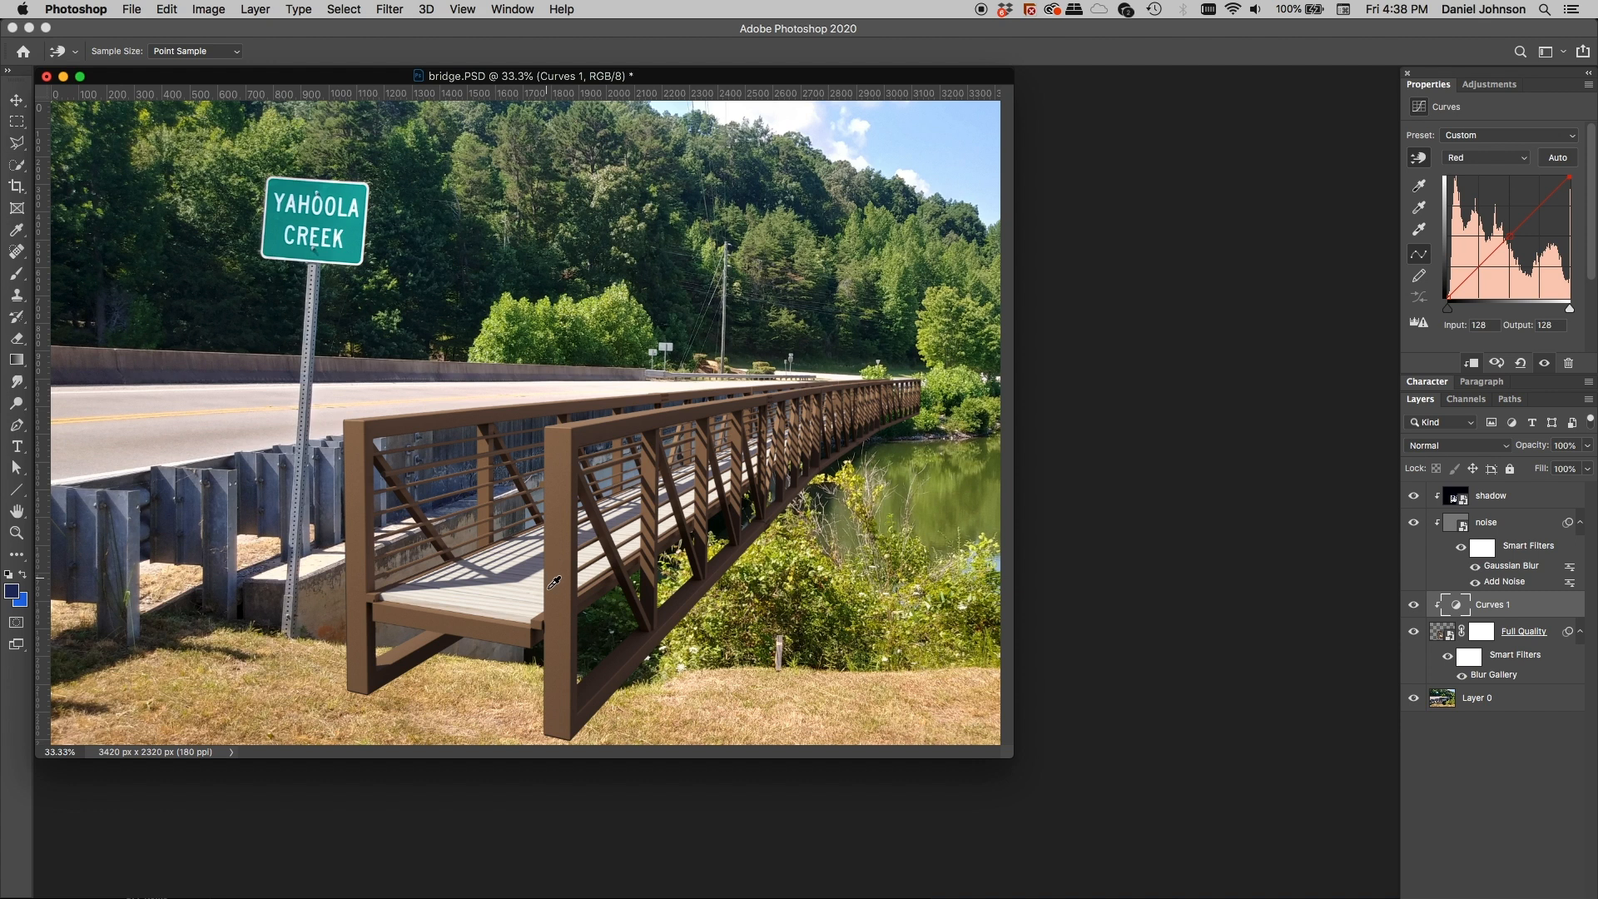
click(549, 592)
drag(558, 592, 602, 590)
click(1501, 613)
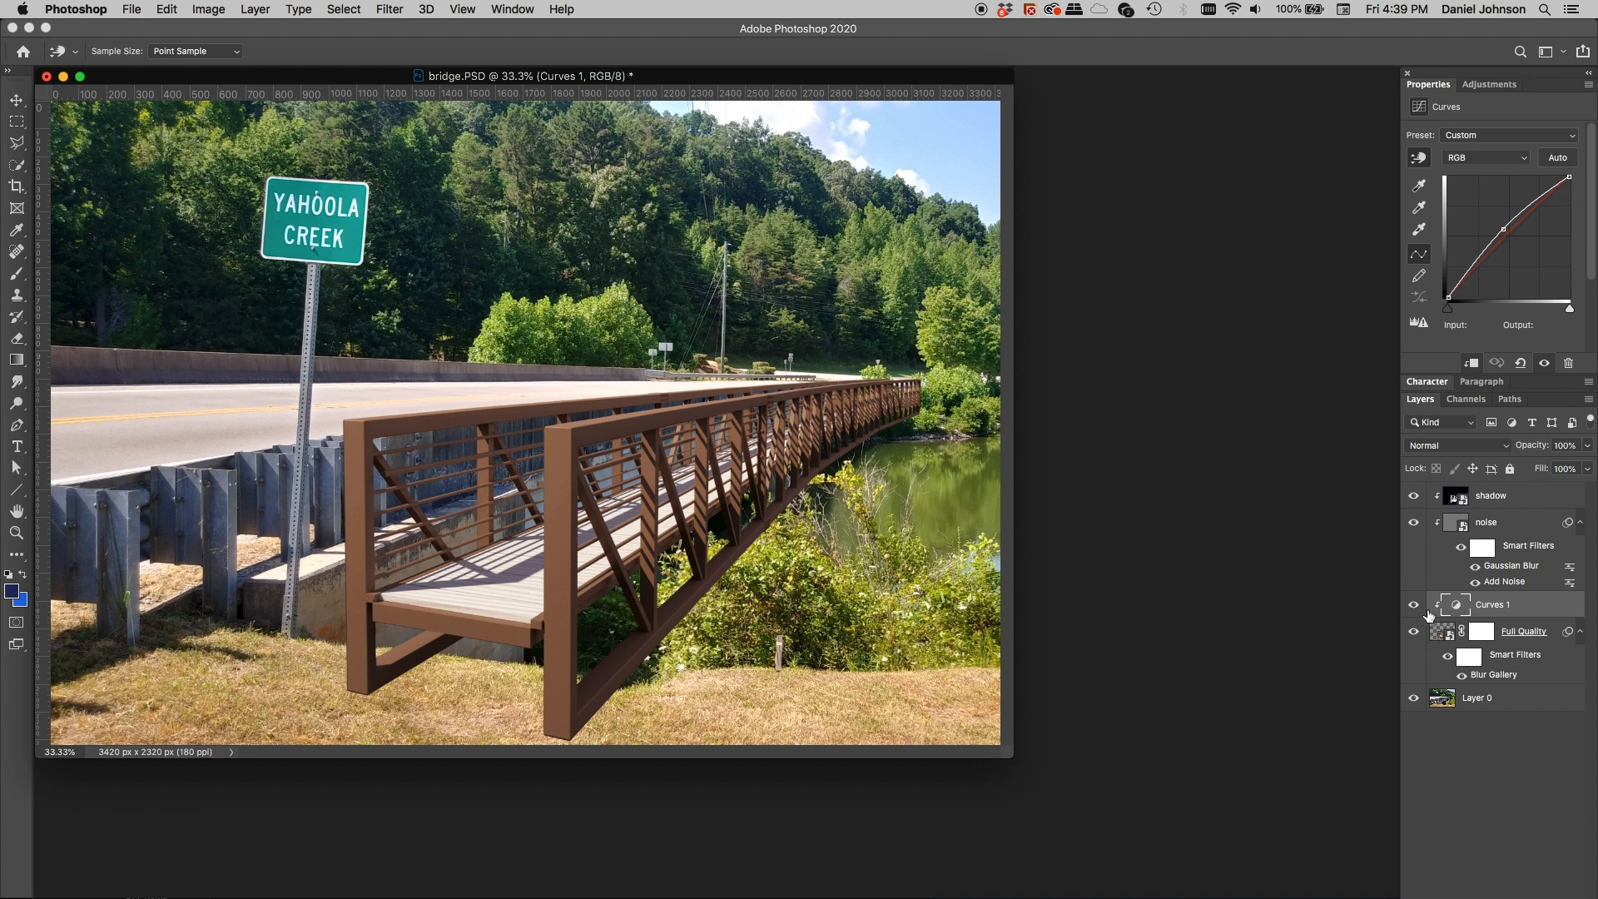
Compare the footbridge with and without the Curves 1 adjustment by toggling the layer's visibility
click(1414, 607)
click(1413, 607)
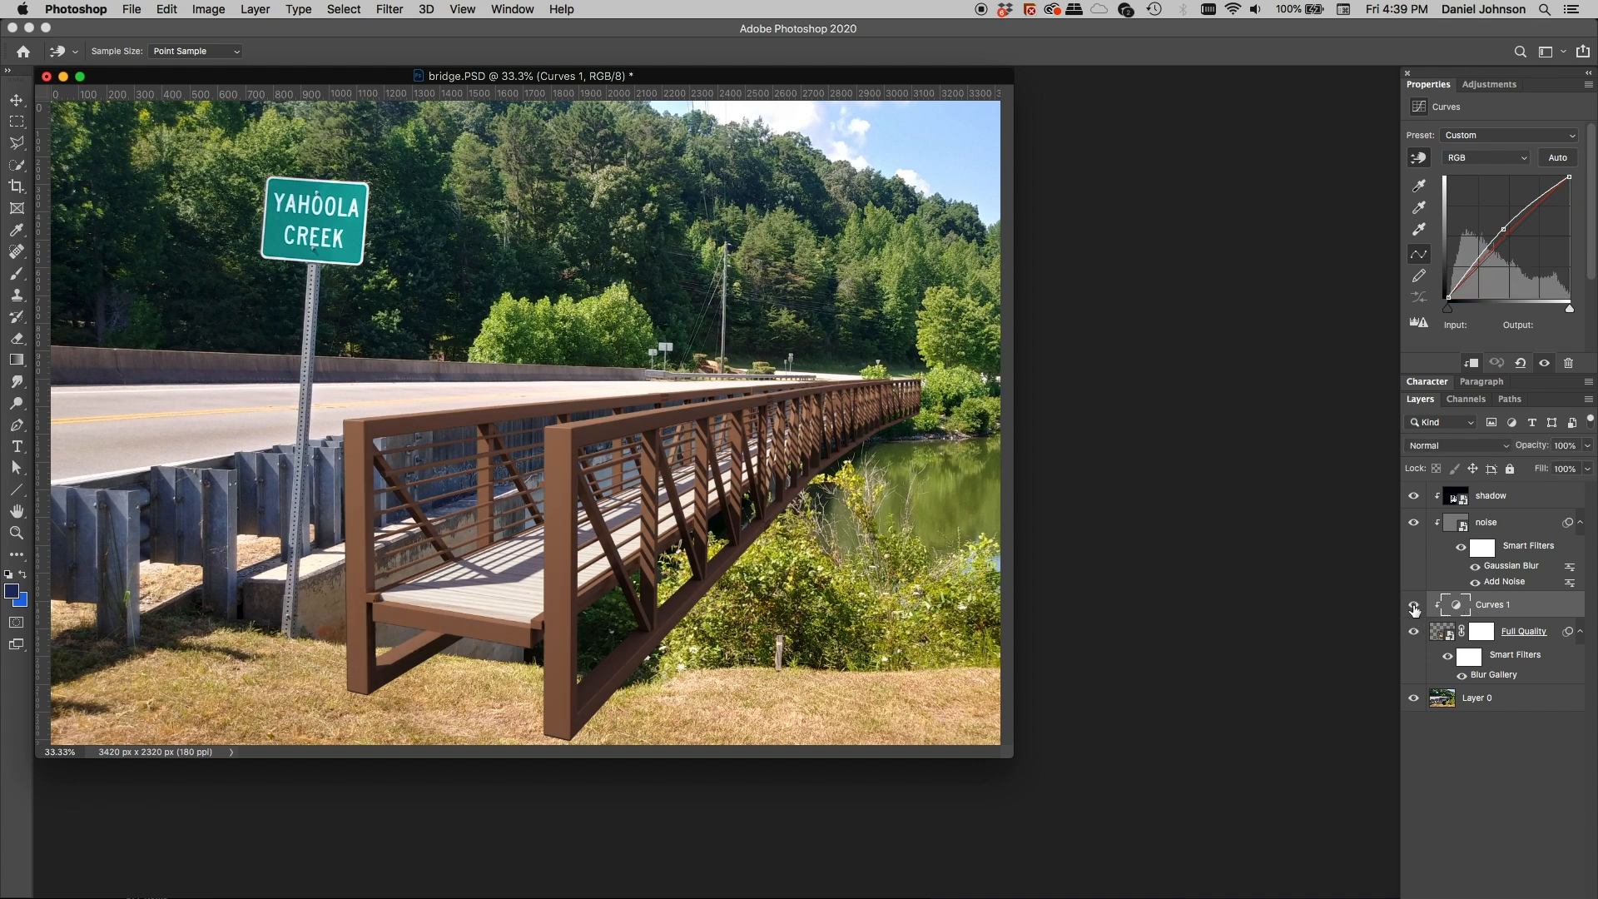
click(1414, 607)
click(1413, 607)
click(1414, 606)
click(1413, 606)
click(1413, 607)
click(1413, 607)
click(1413, 607)
click(1414, 607)
click(1413, 606)
click(1413, 607)
Add a layer mask to Curves 1 and fade it with a black-to-transparent gradient from the footbridge's far end toward its middle
double_click(1446, 85)
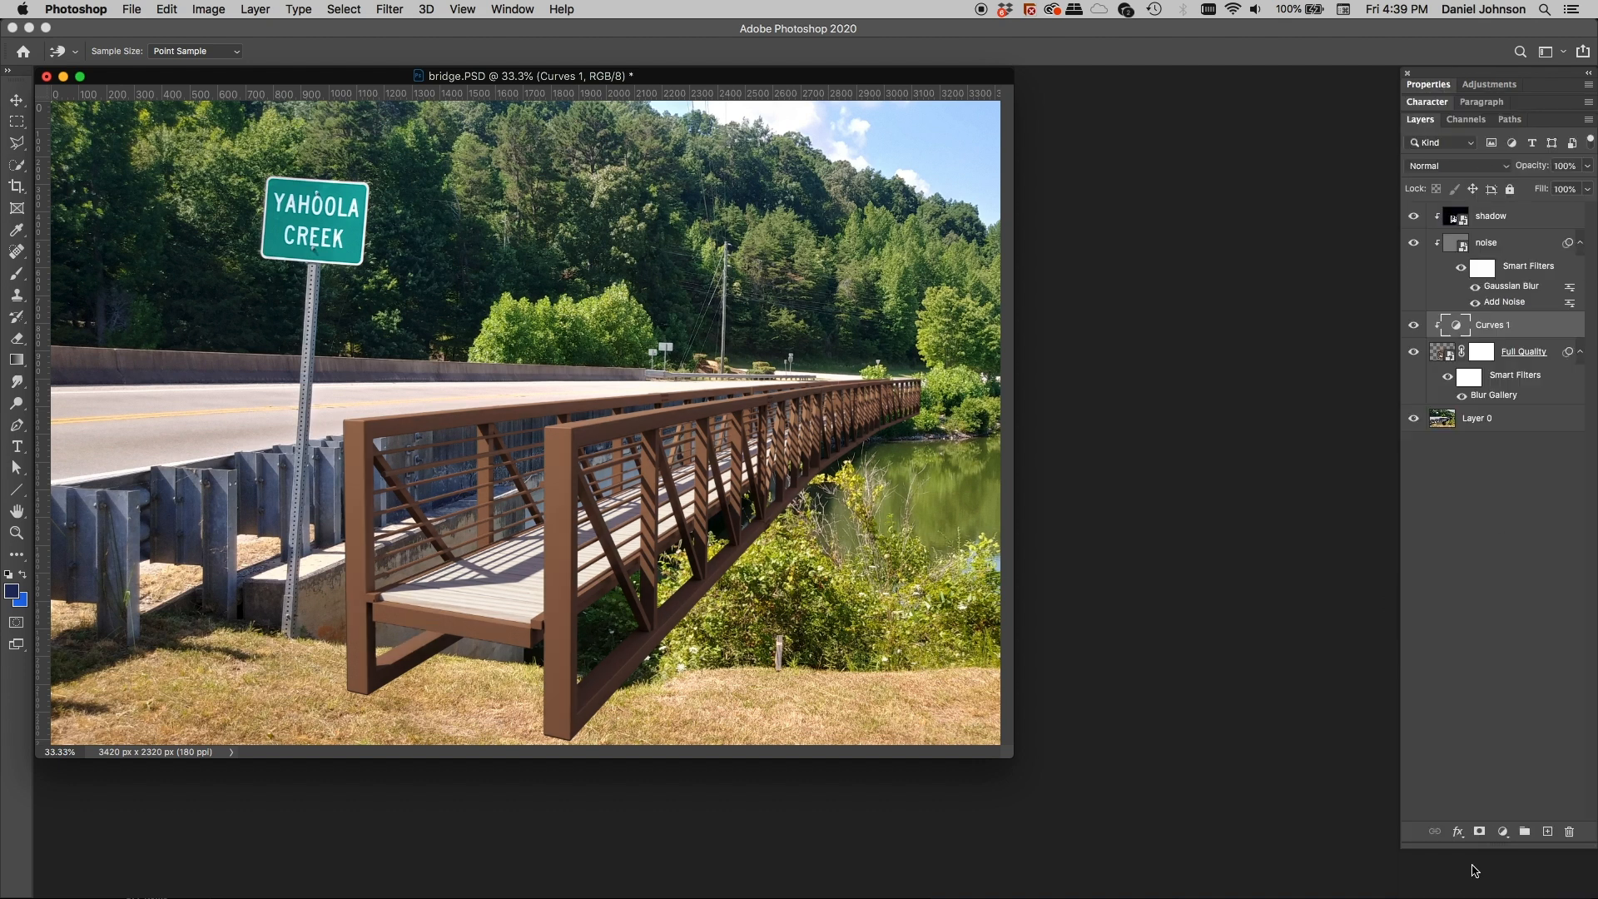
click(1480, 834)
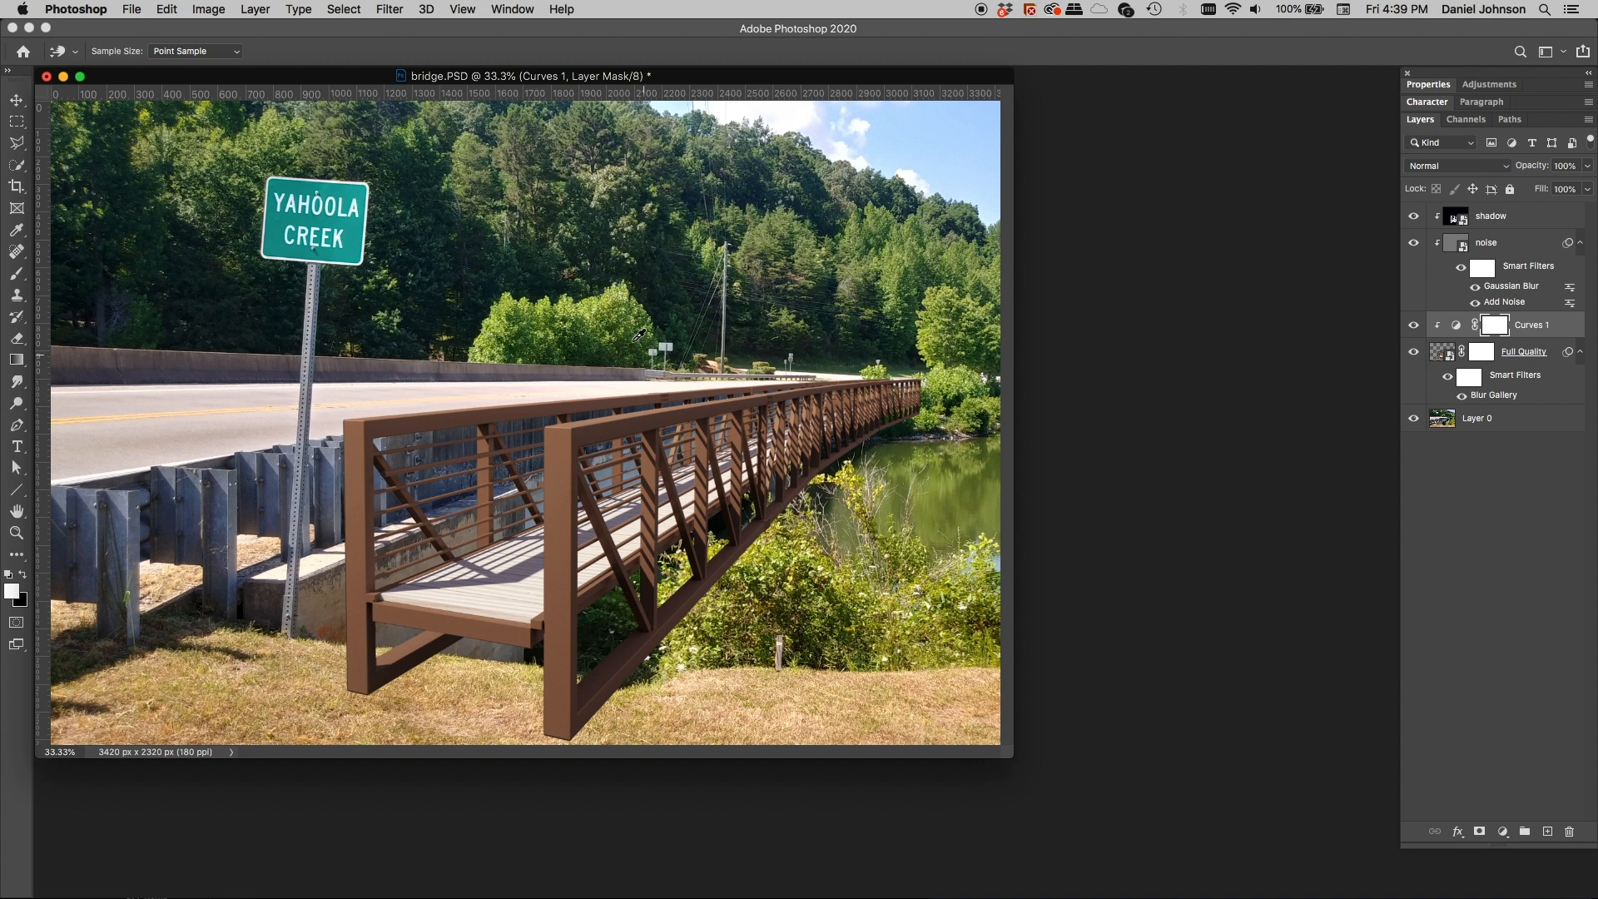
key(g)
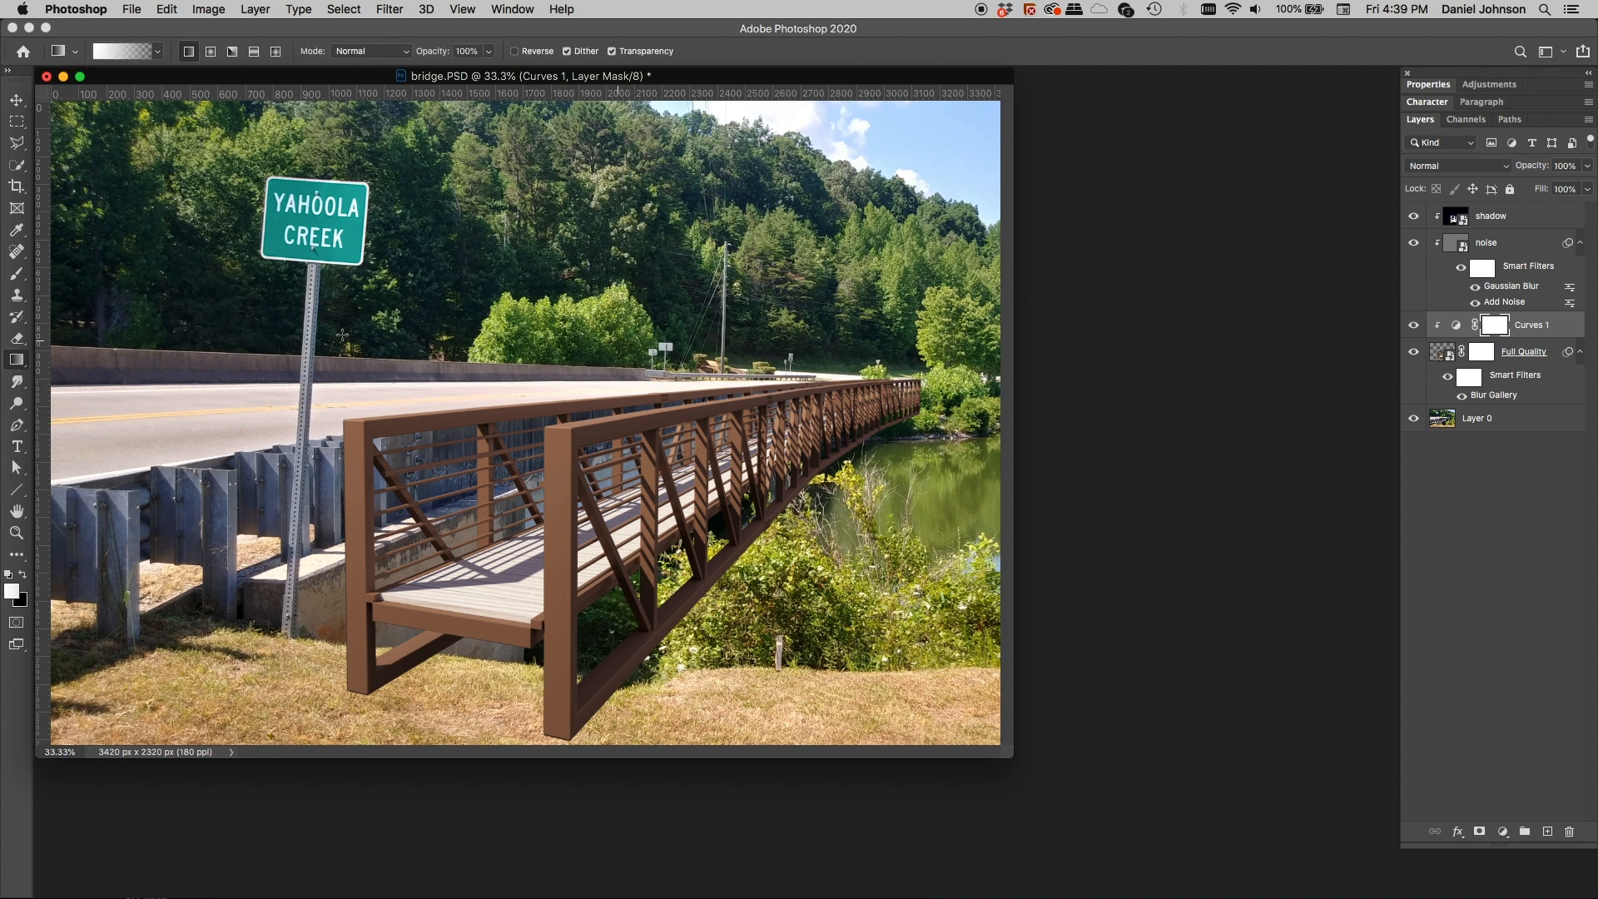
click(23, 575)
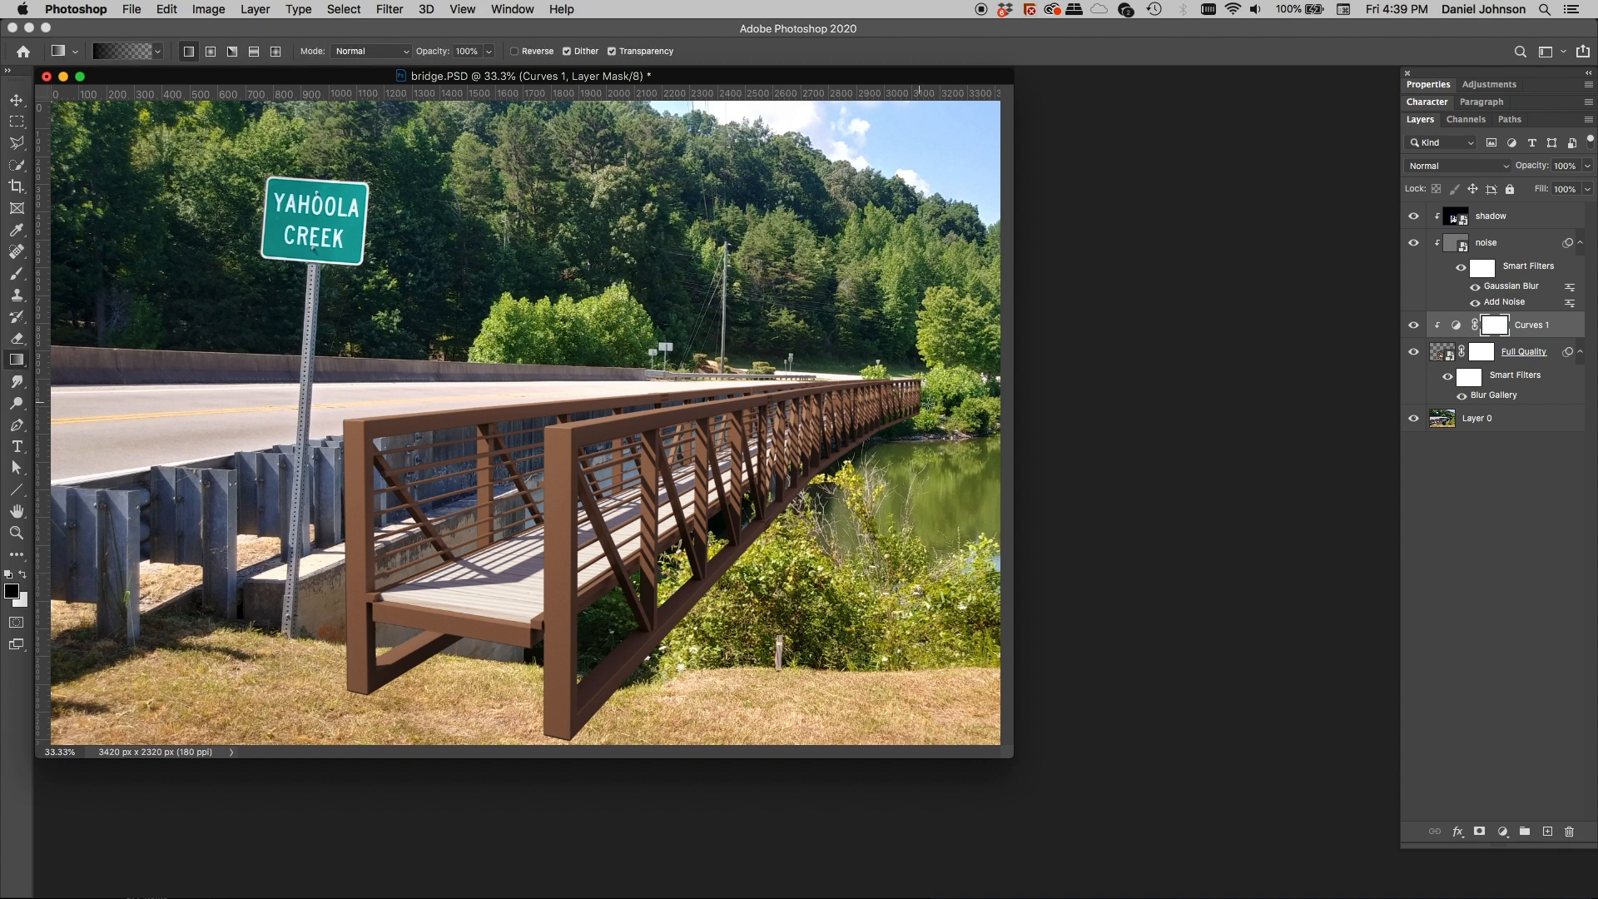
drag(931, 404, 591, 516)
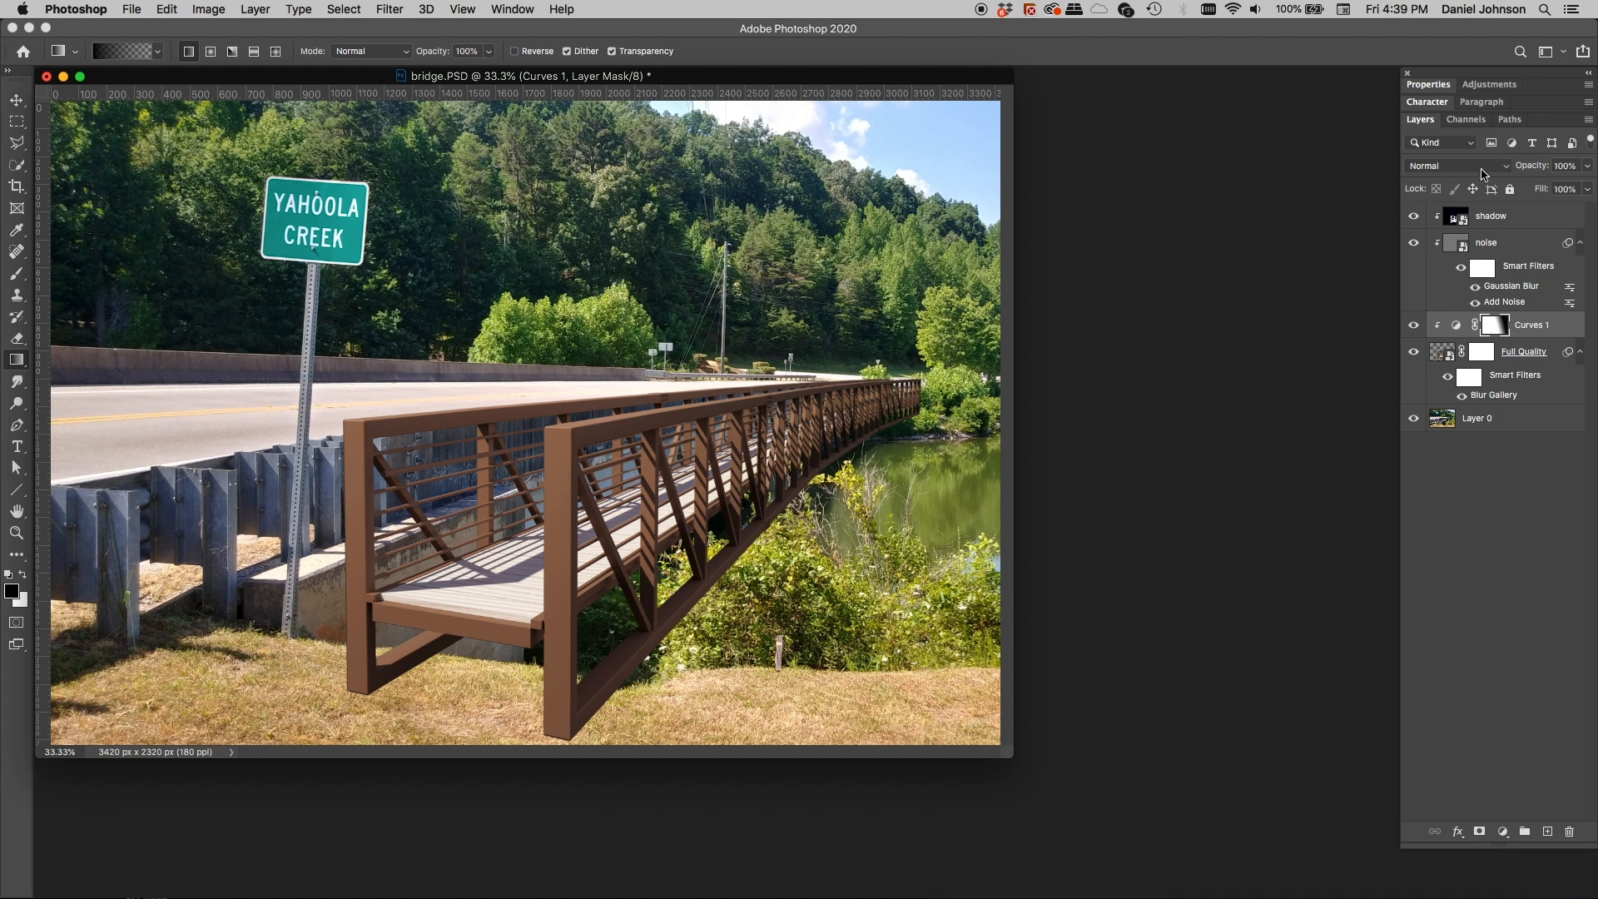
Reduce the density of the Curves 1 layer mask slightly and switch to the Move tool
click(1431, 84)
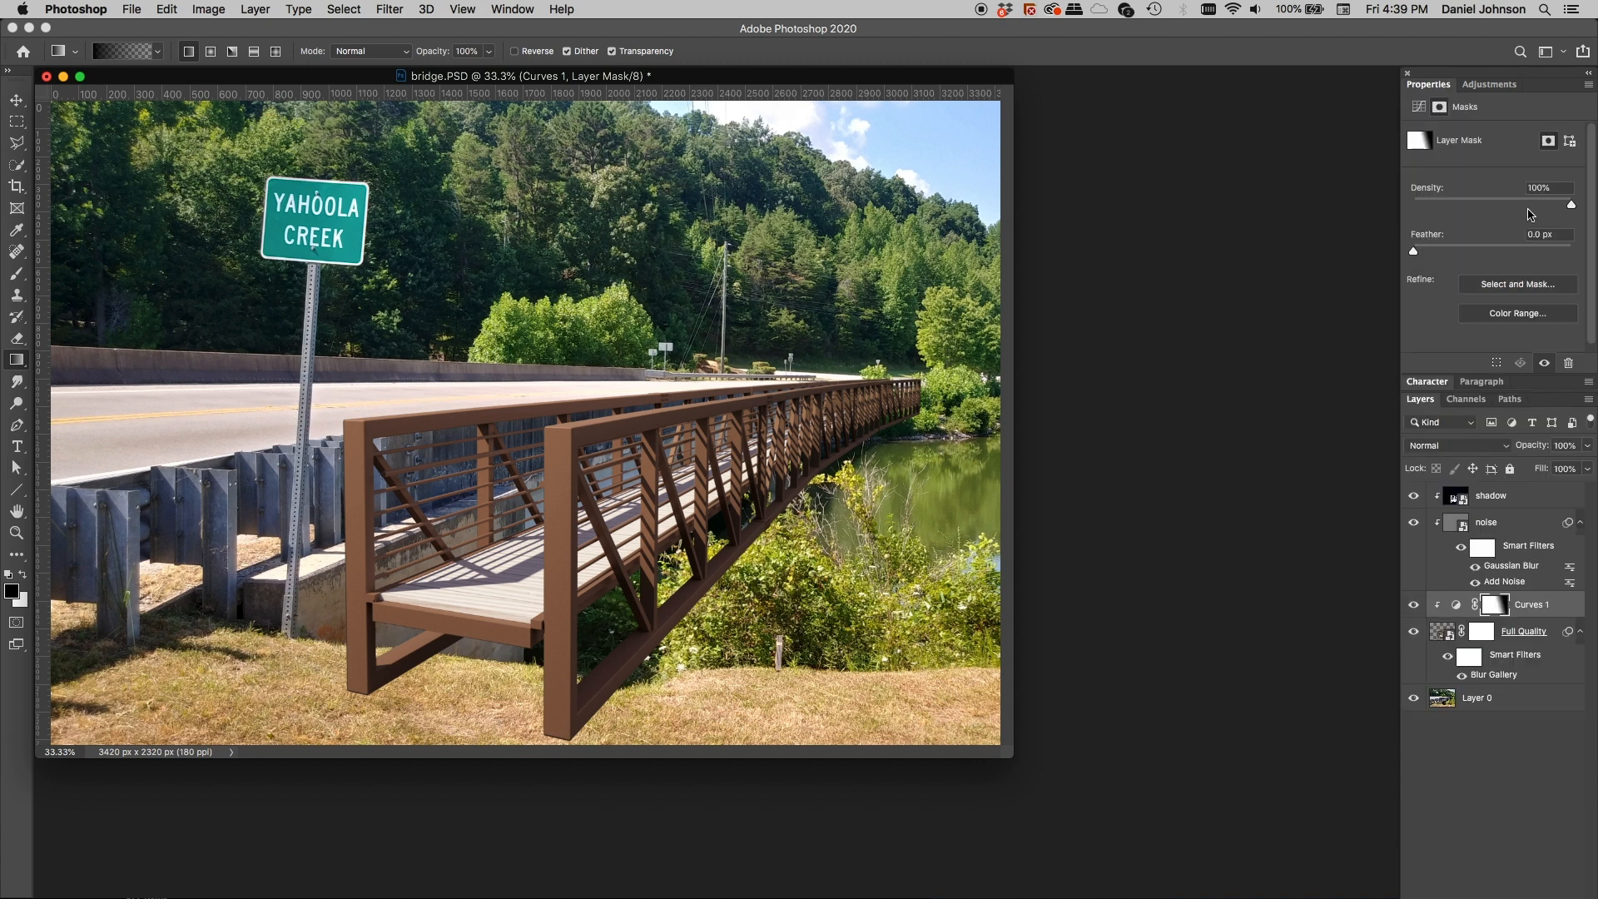
drag(1572, 206, 1540, 208)
click(1431, 85)
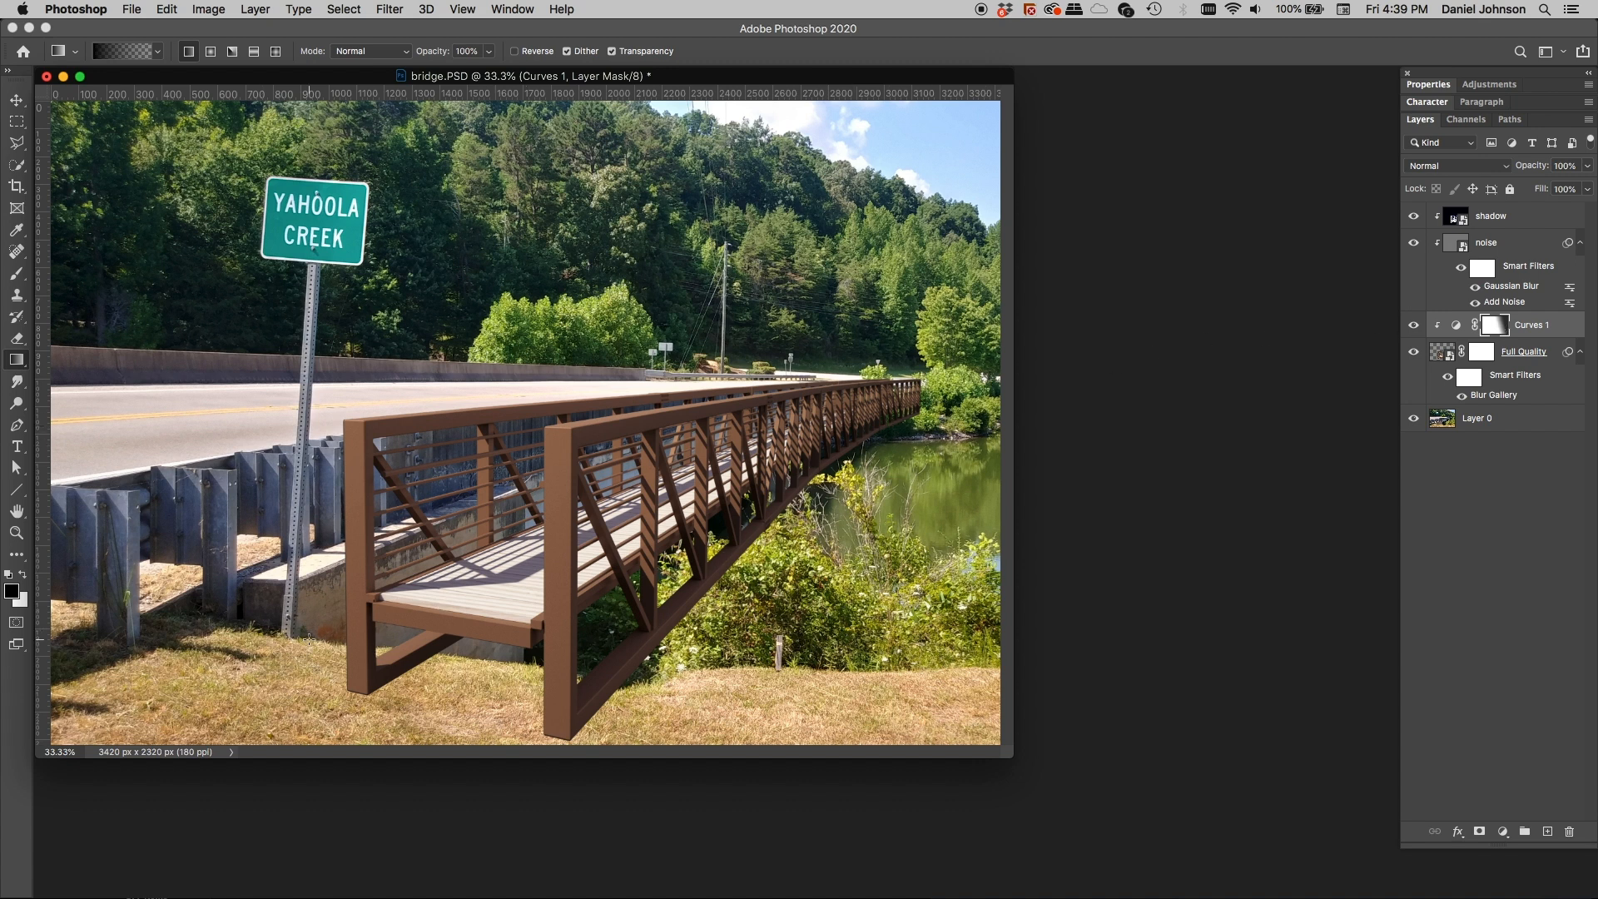
key(v)
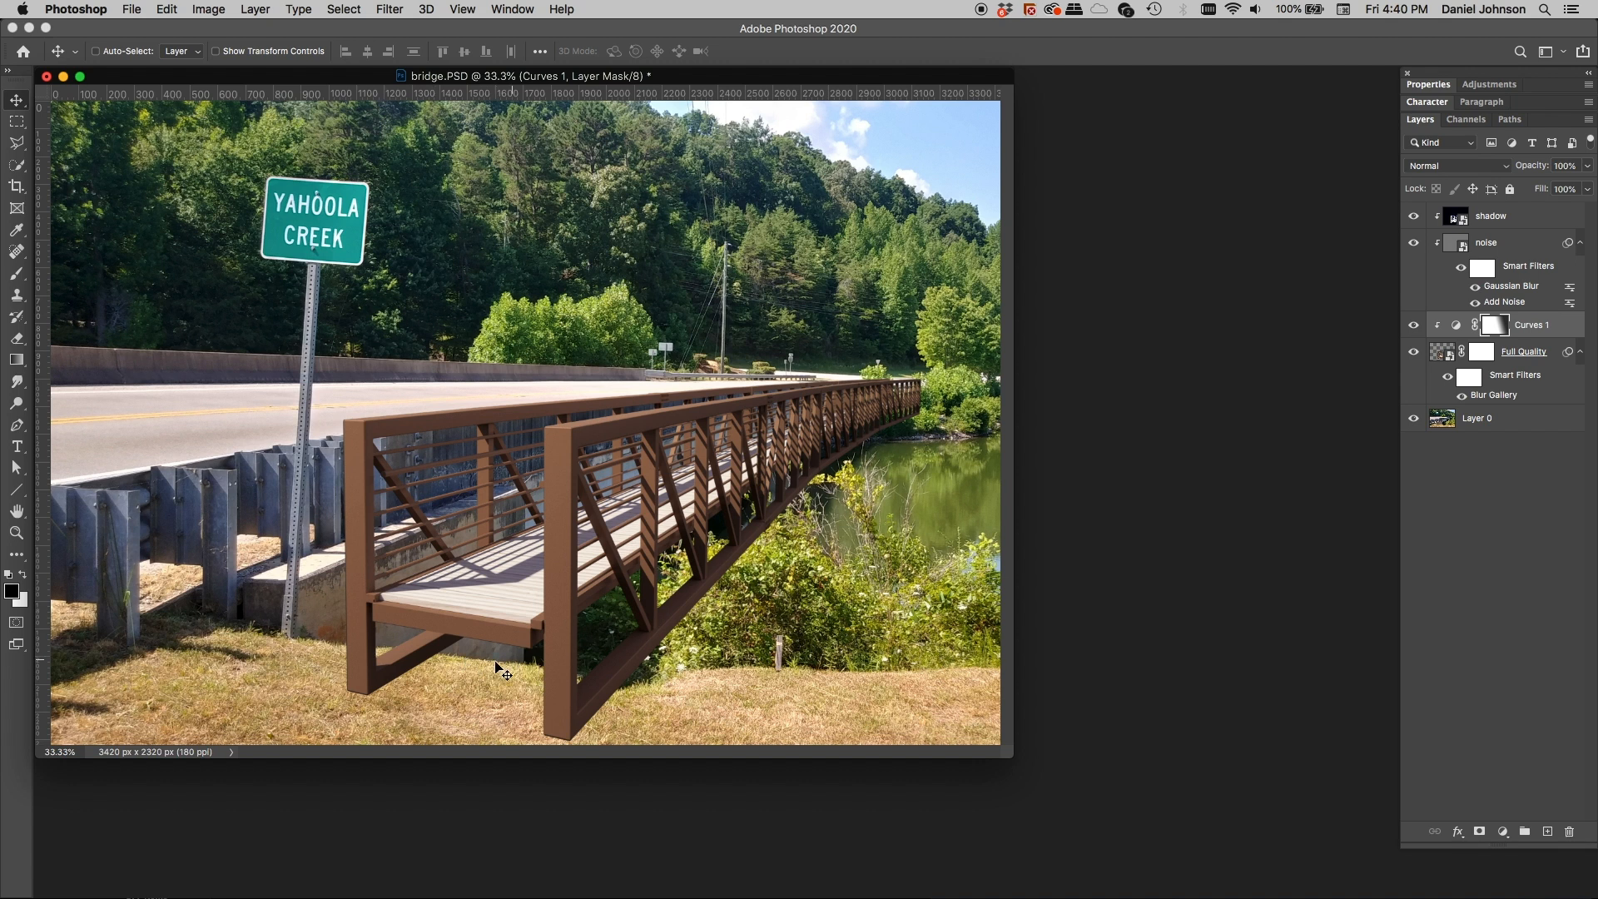
Hide the Full Quality layer and inspect the grass edge below the concrete abutment
click(1414, 352)
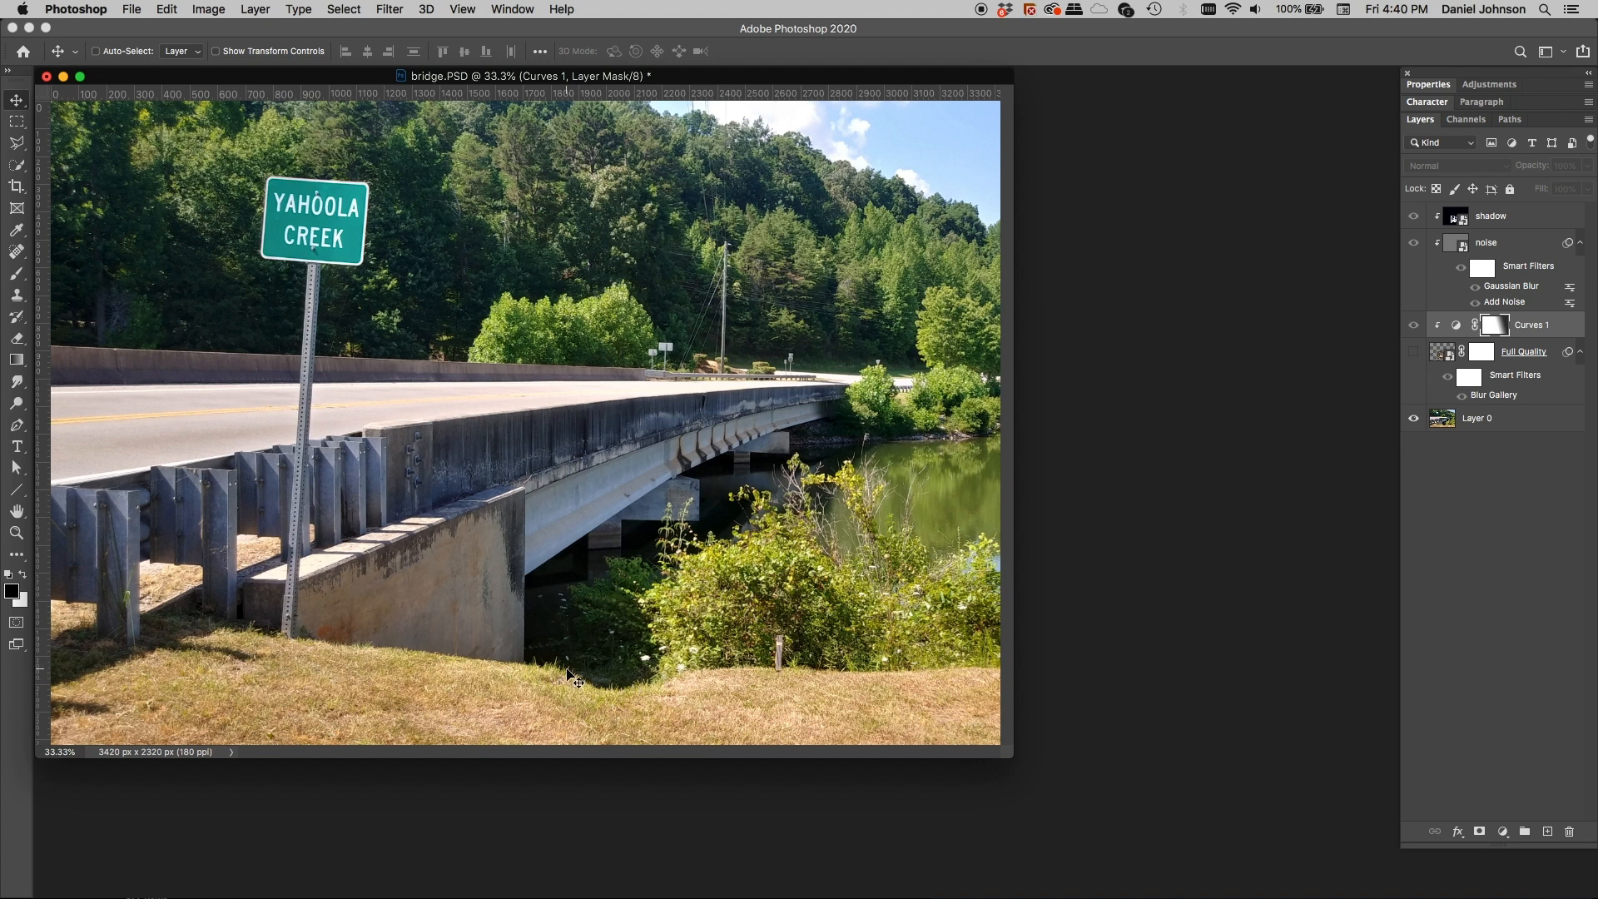
key(super+plus)
key(super+plus)
drag(589, 617, 606, 363)
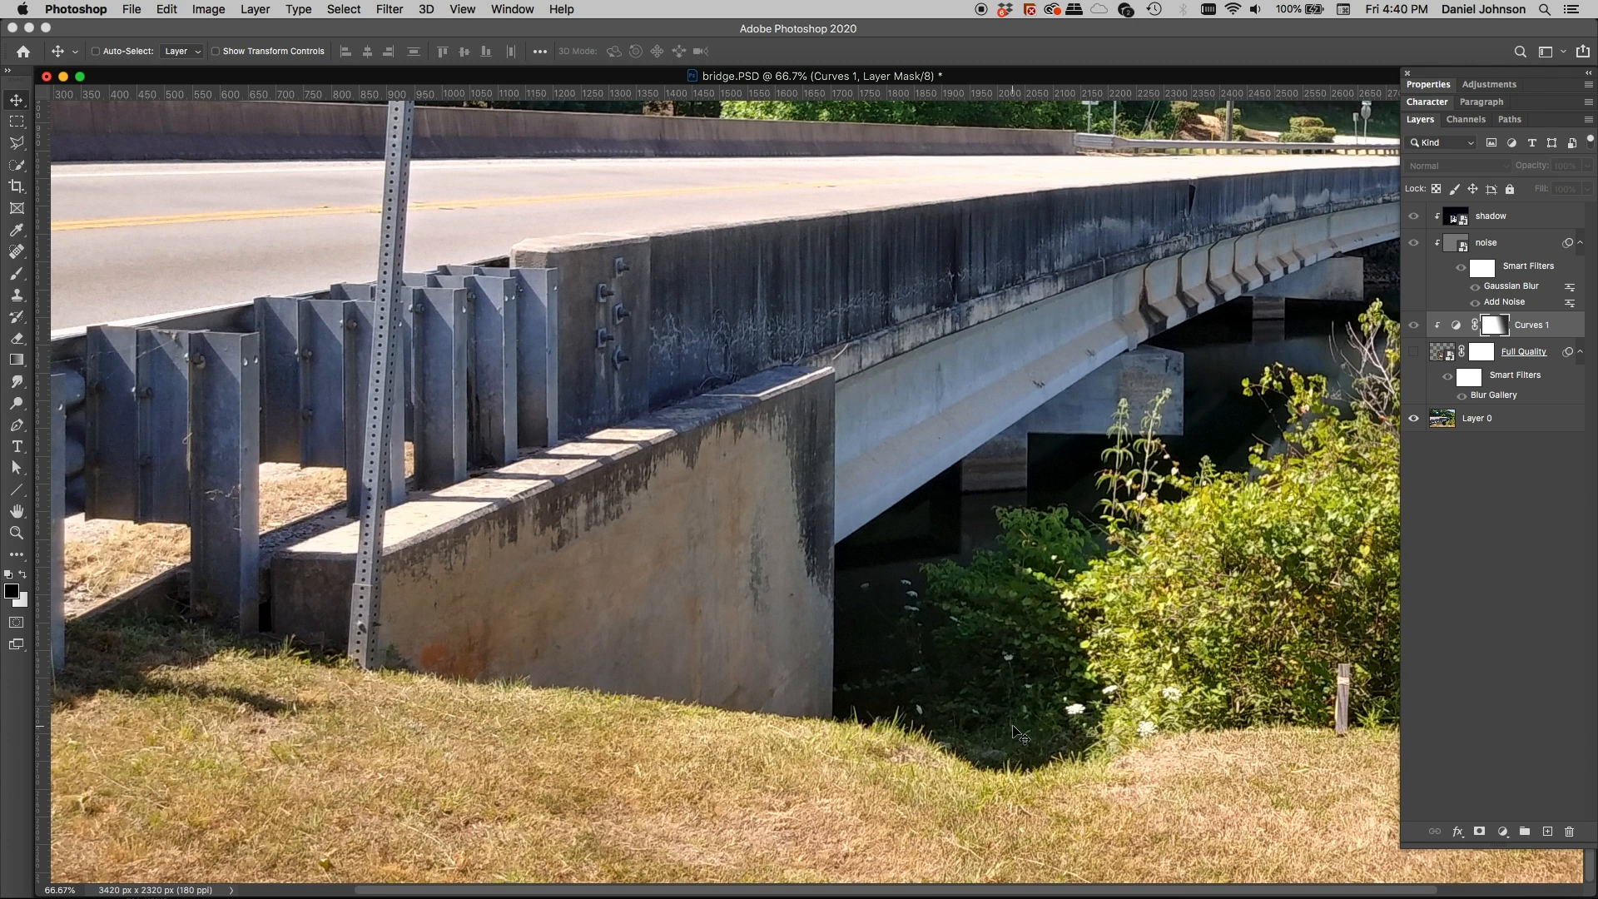
key(super+minus)
key(super+minus)
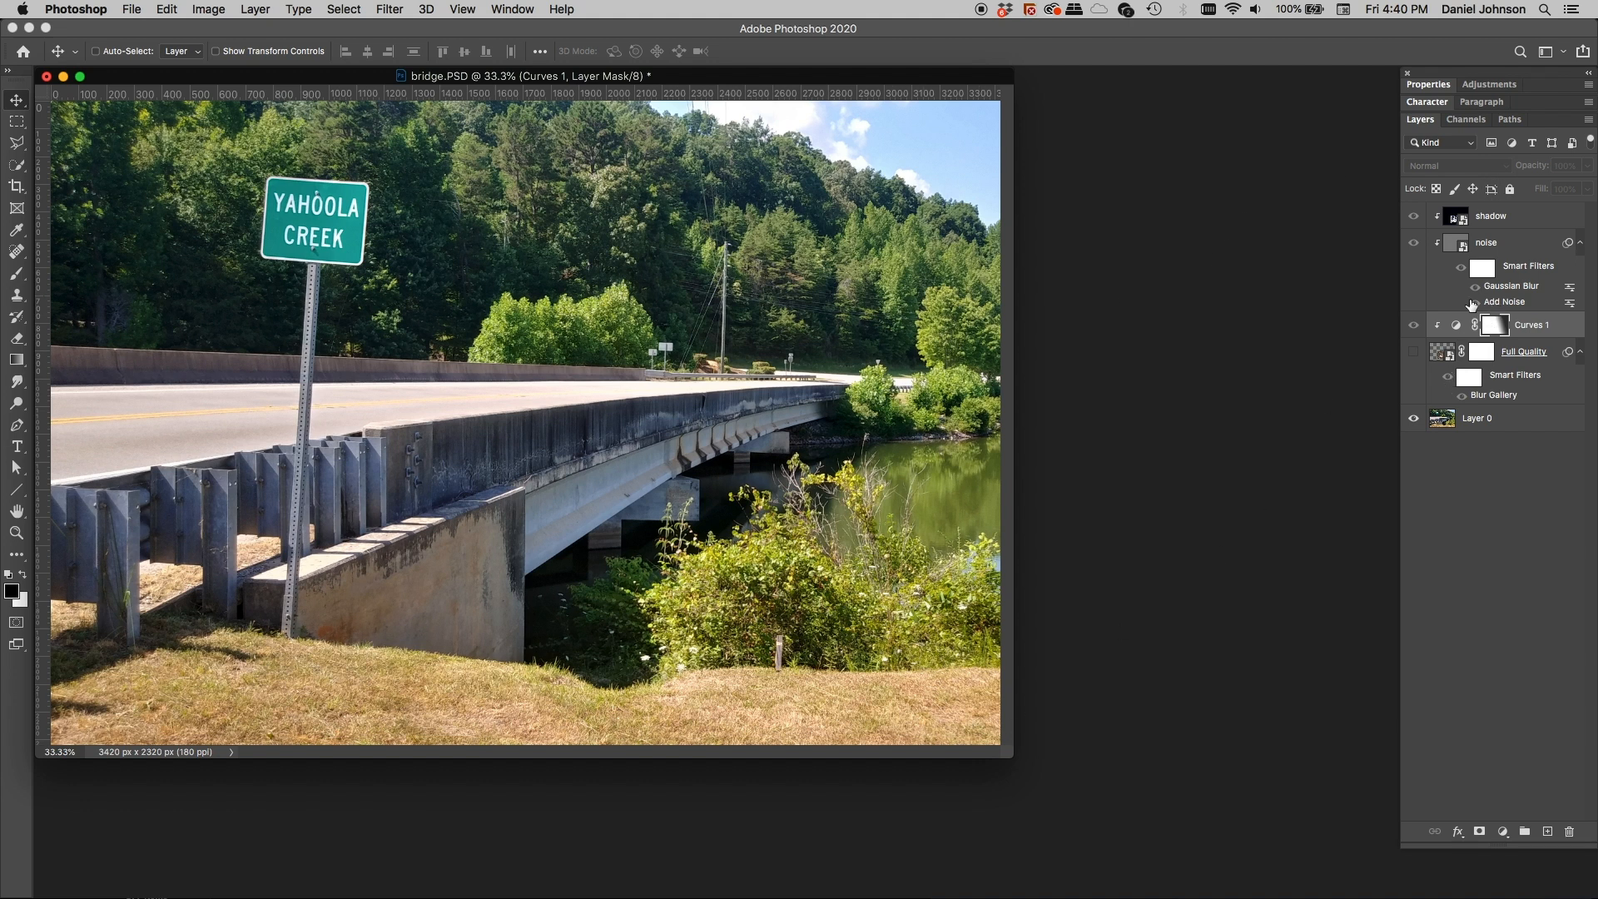
Compare the Red, Green and Blue channels for contrast between the grass and the concrete abutment
click(1466, 119)
click(1475, 171)
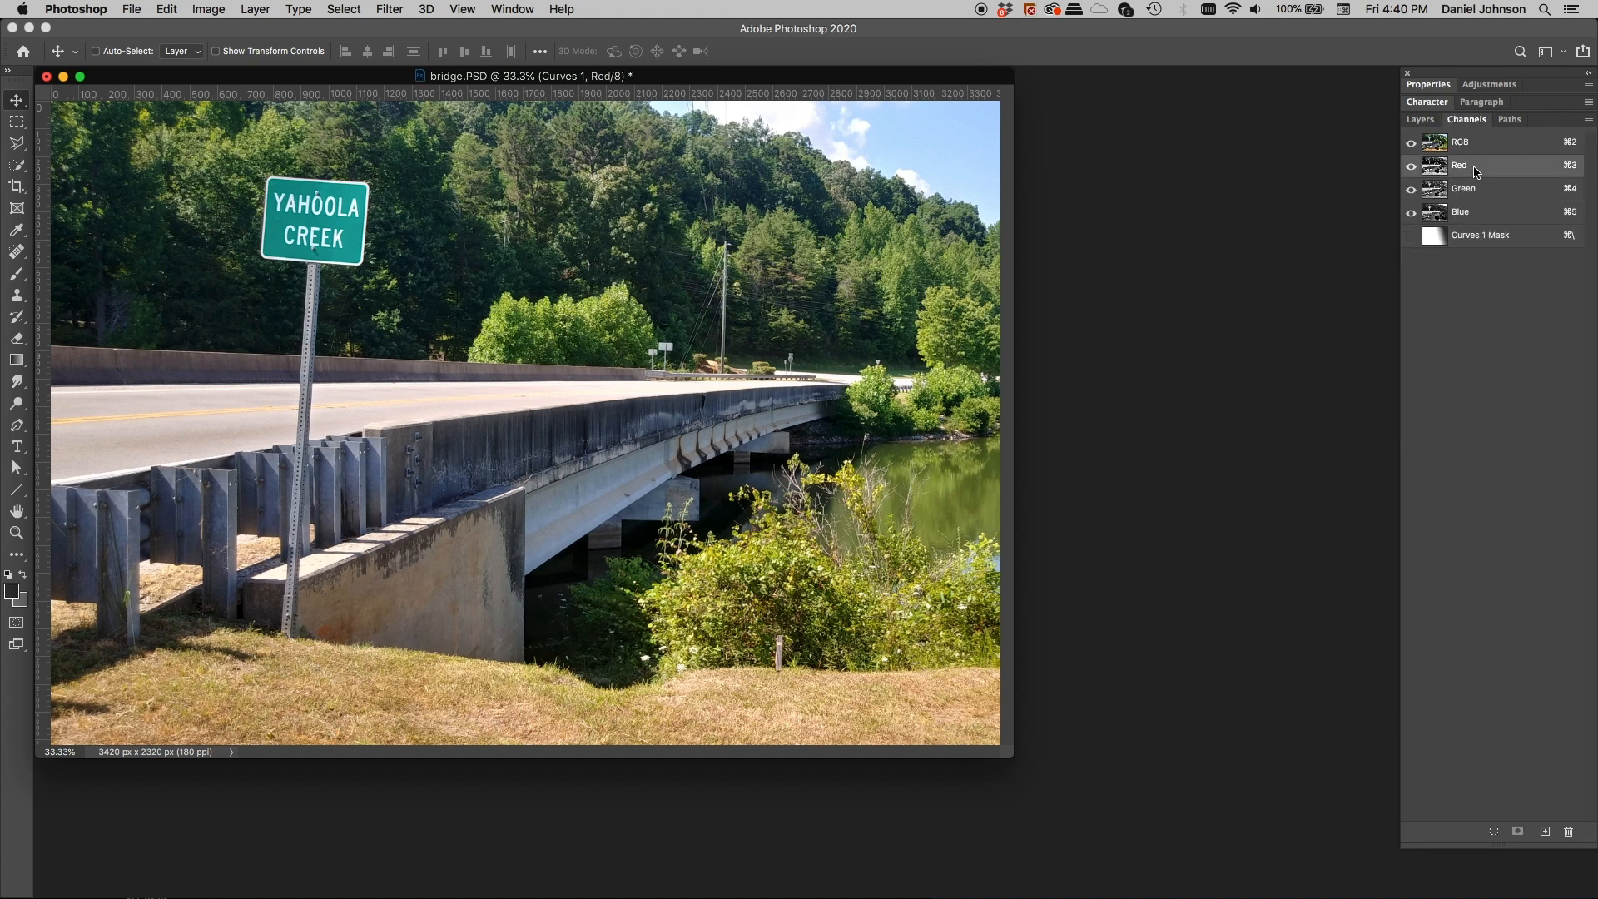
click(1478, 168)
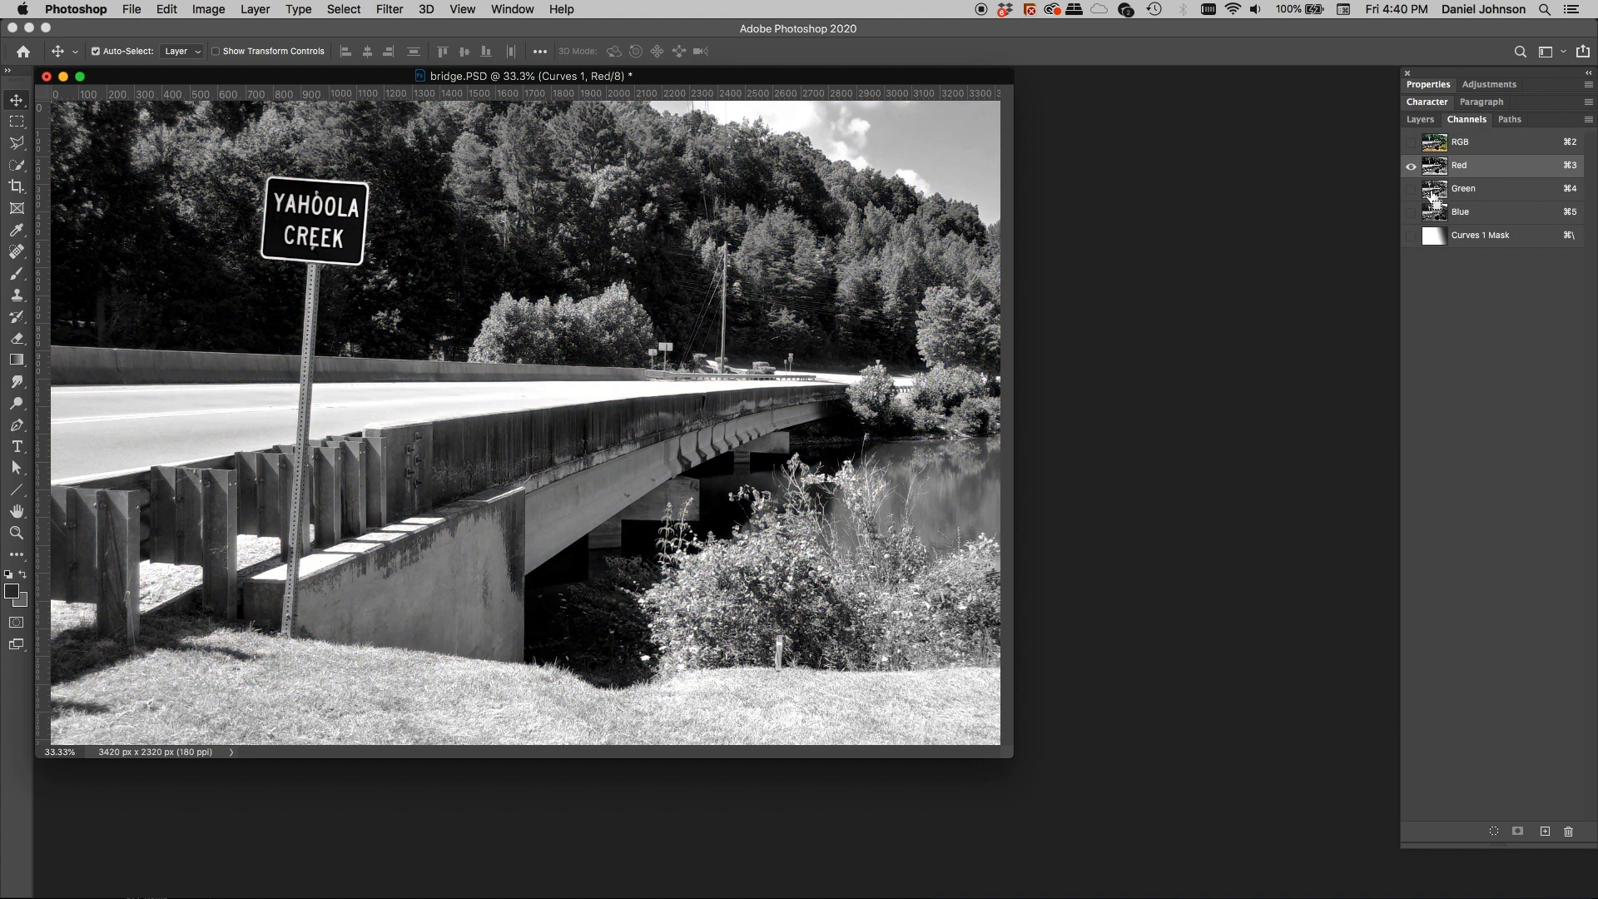
key(super+equal)
scroll(716, 632, down, 2)
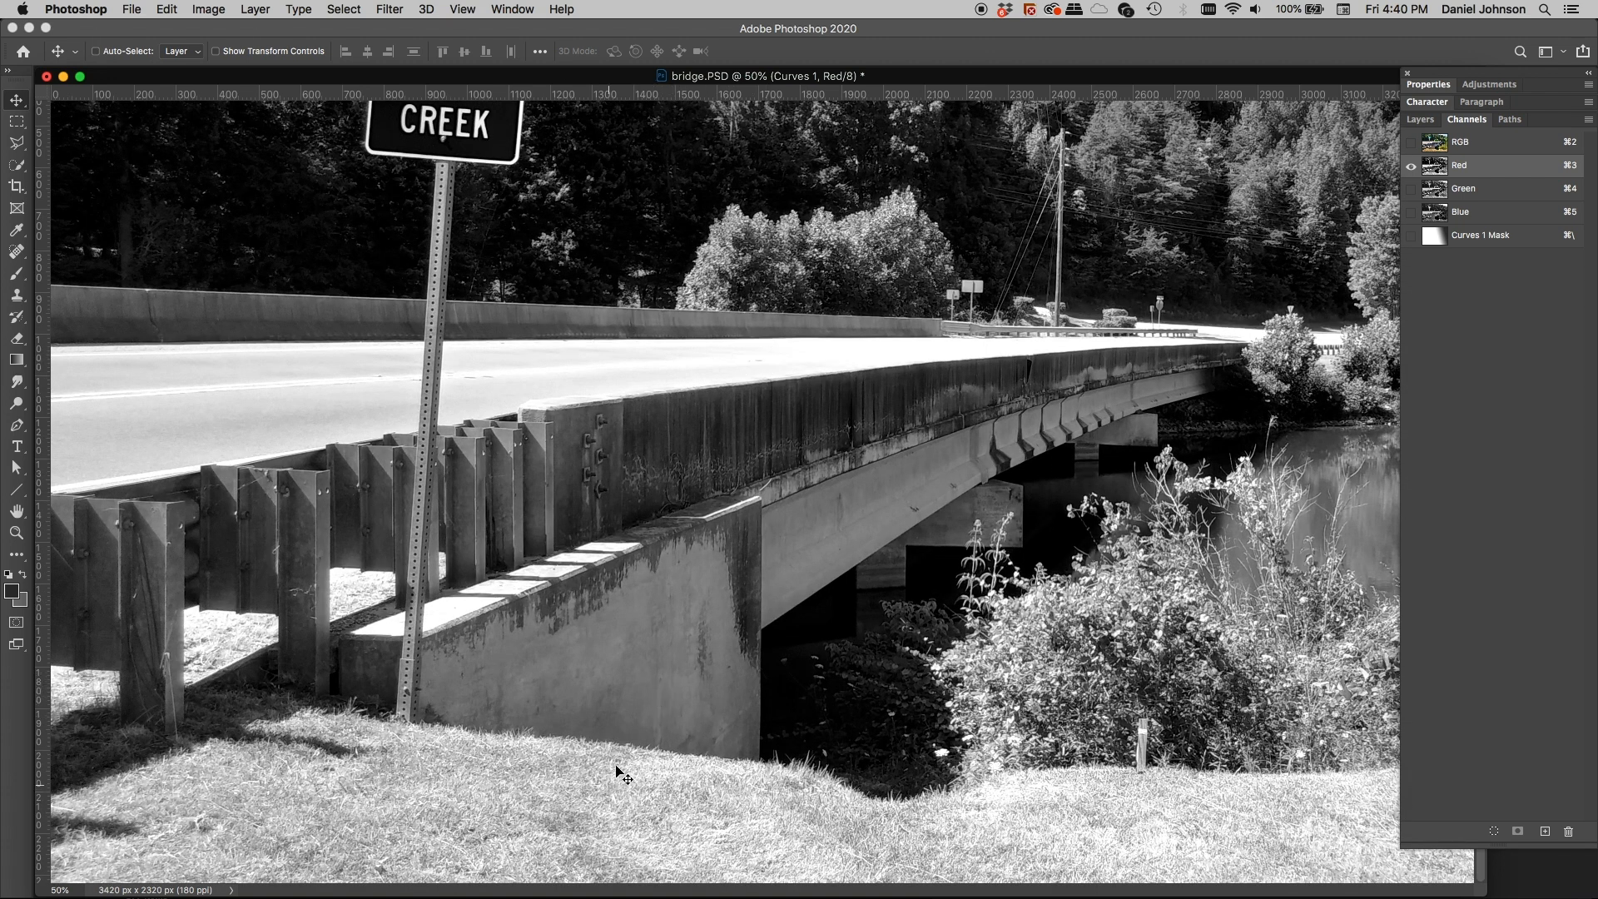
click(1469, 196)
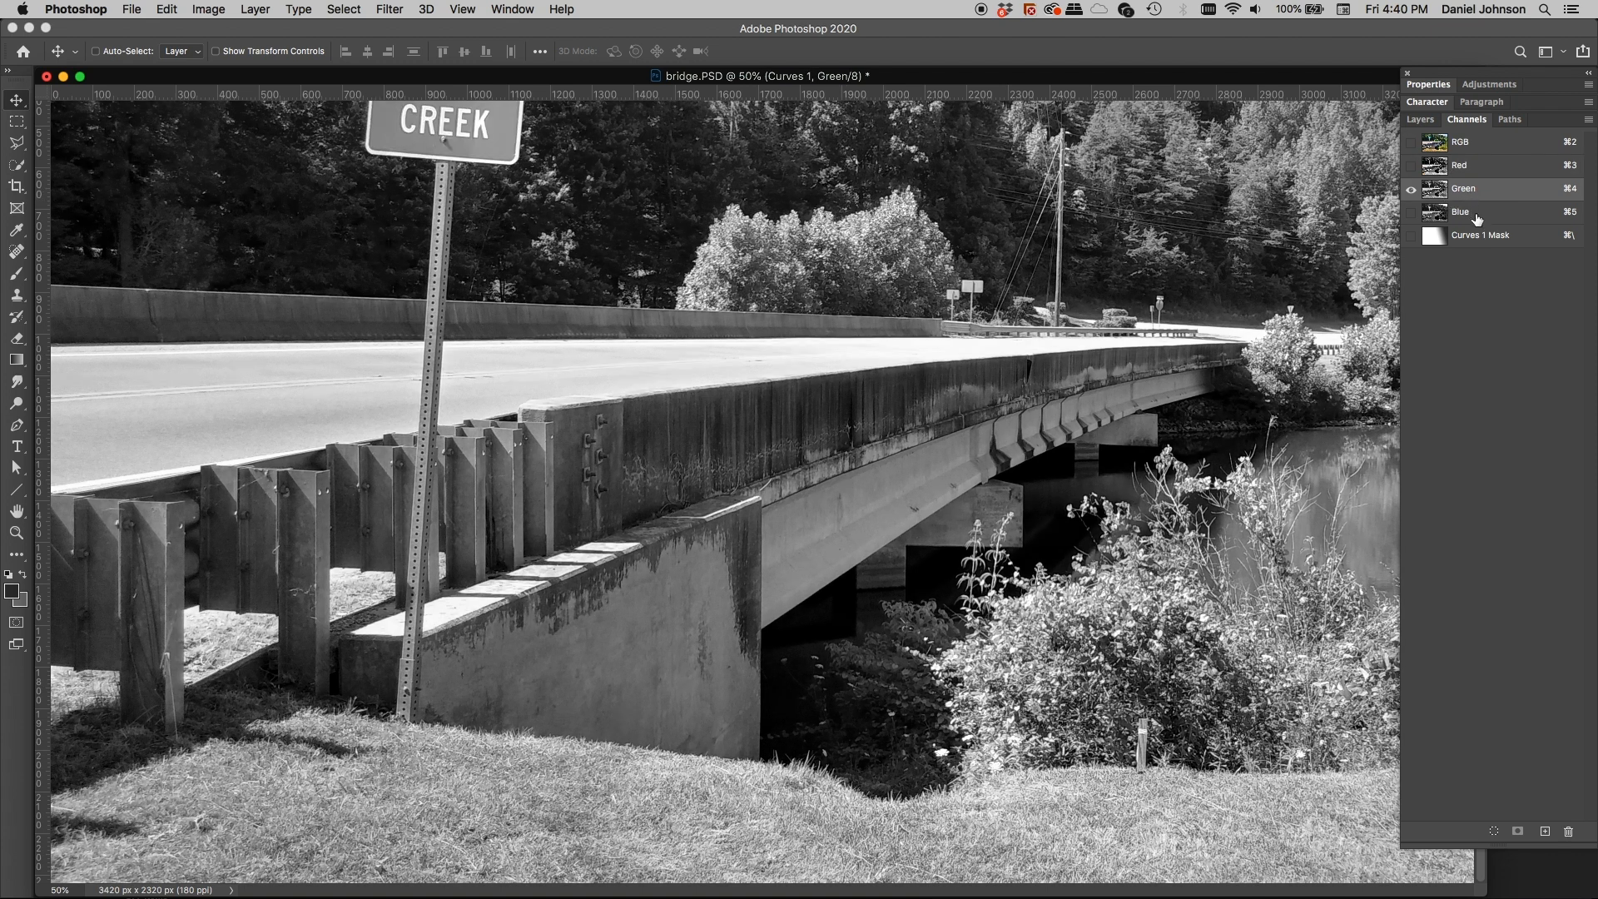
click(1476, 219)
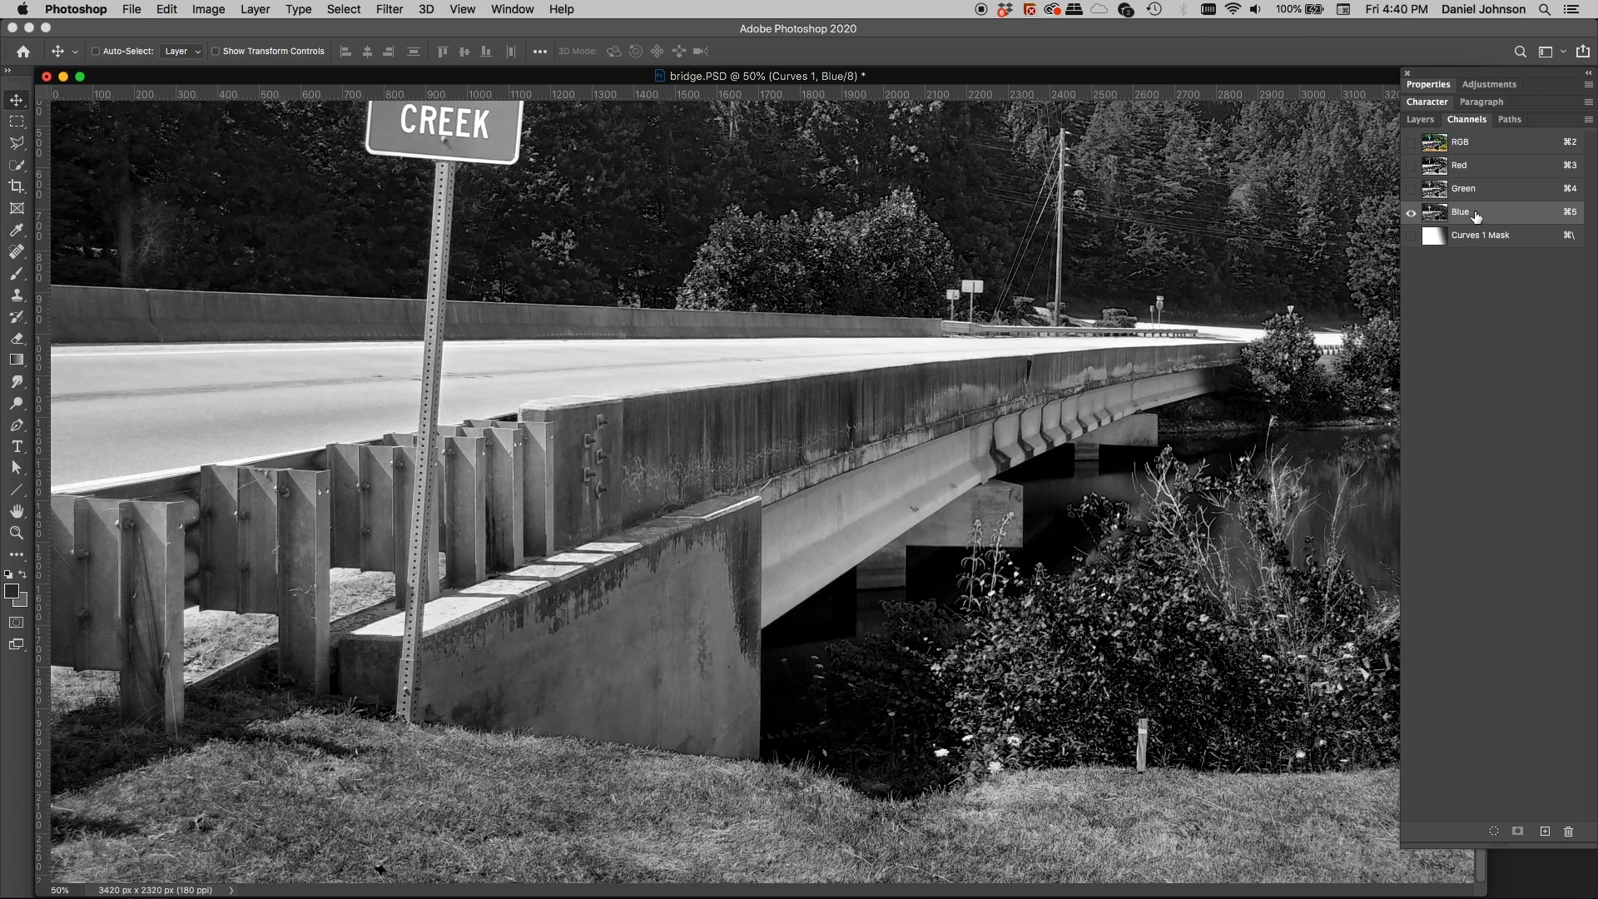
click(1475, 194)
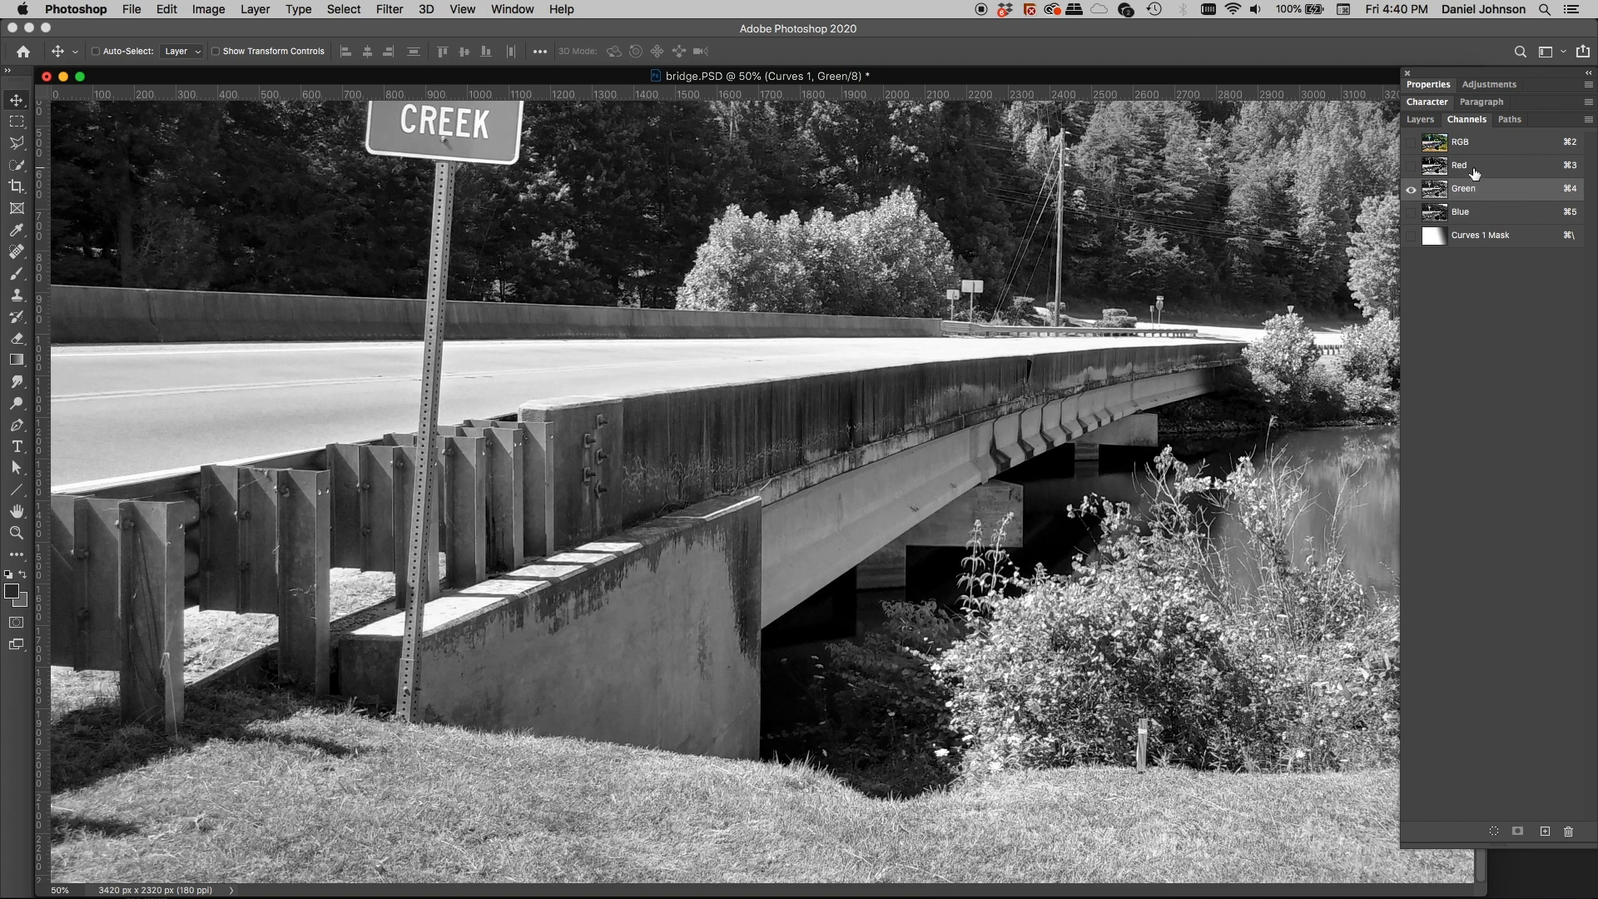
Duplicate the Red channel
click(1475, 166)
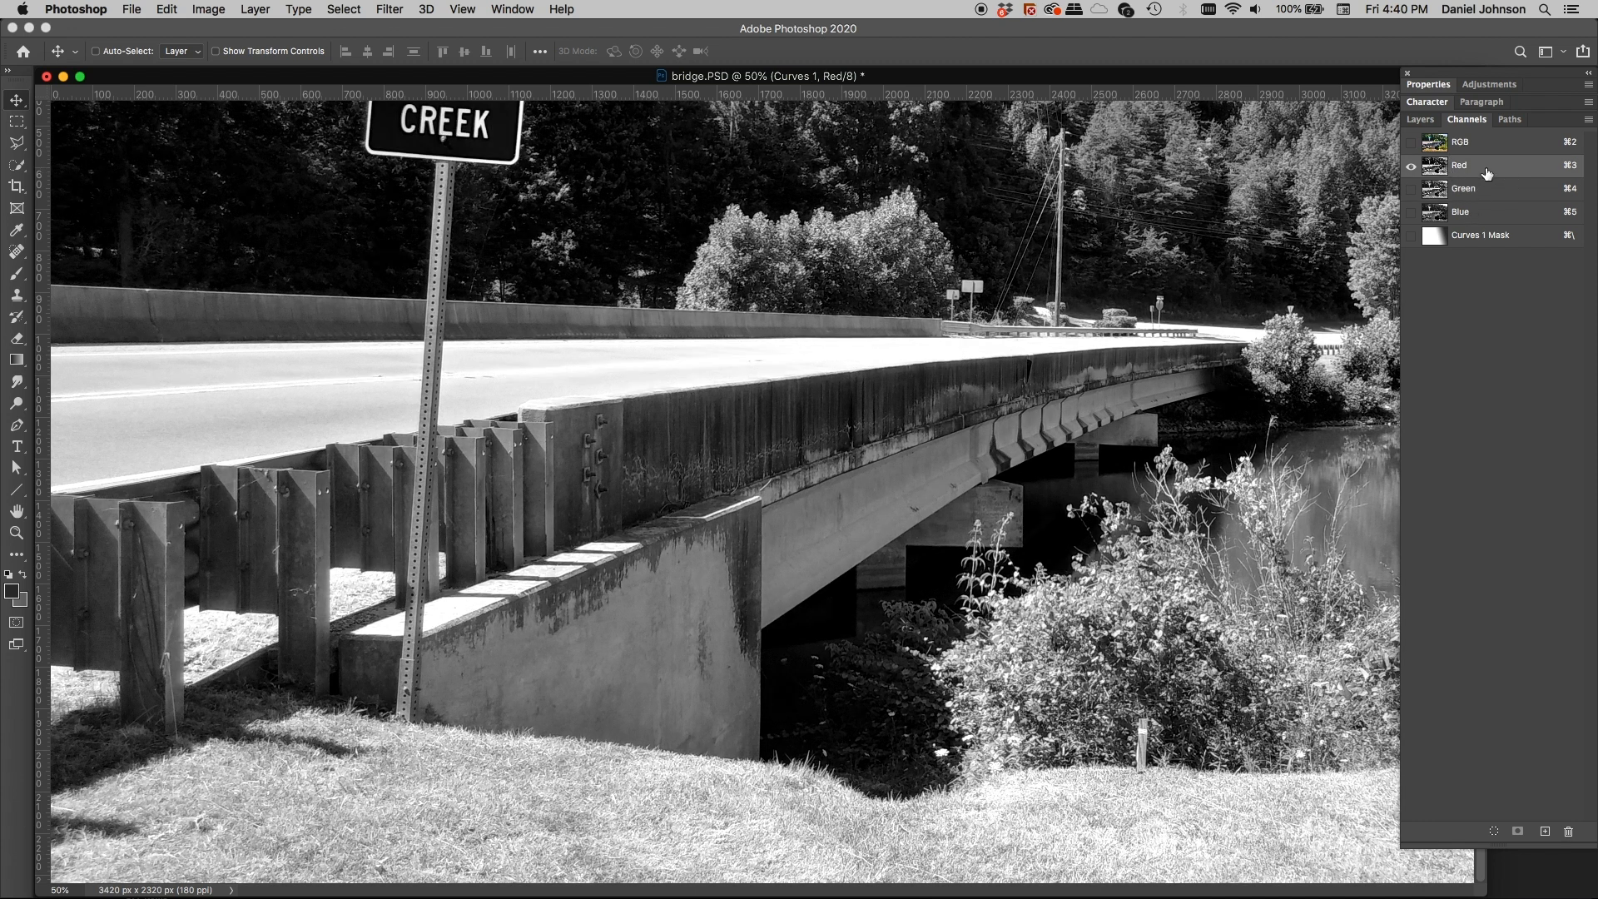
click(1483, 171)
drag(1482, 172, 1546, 823)
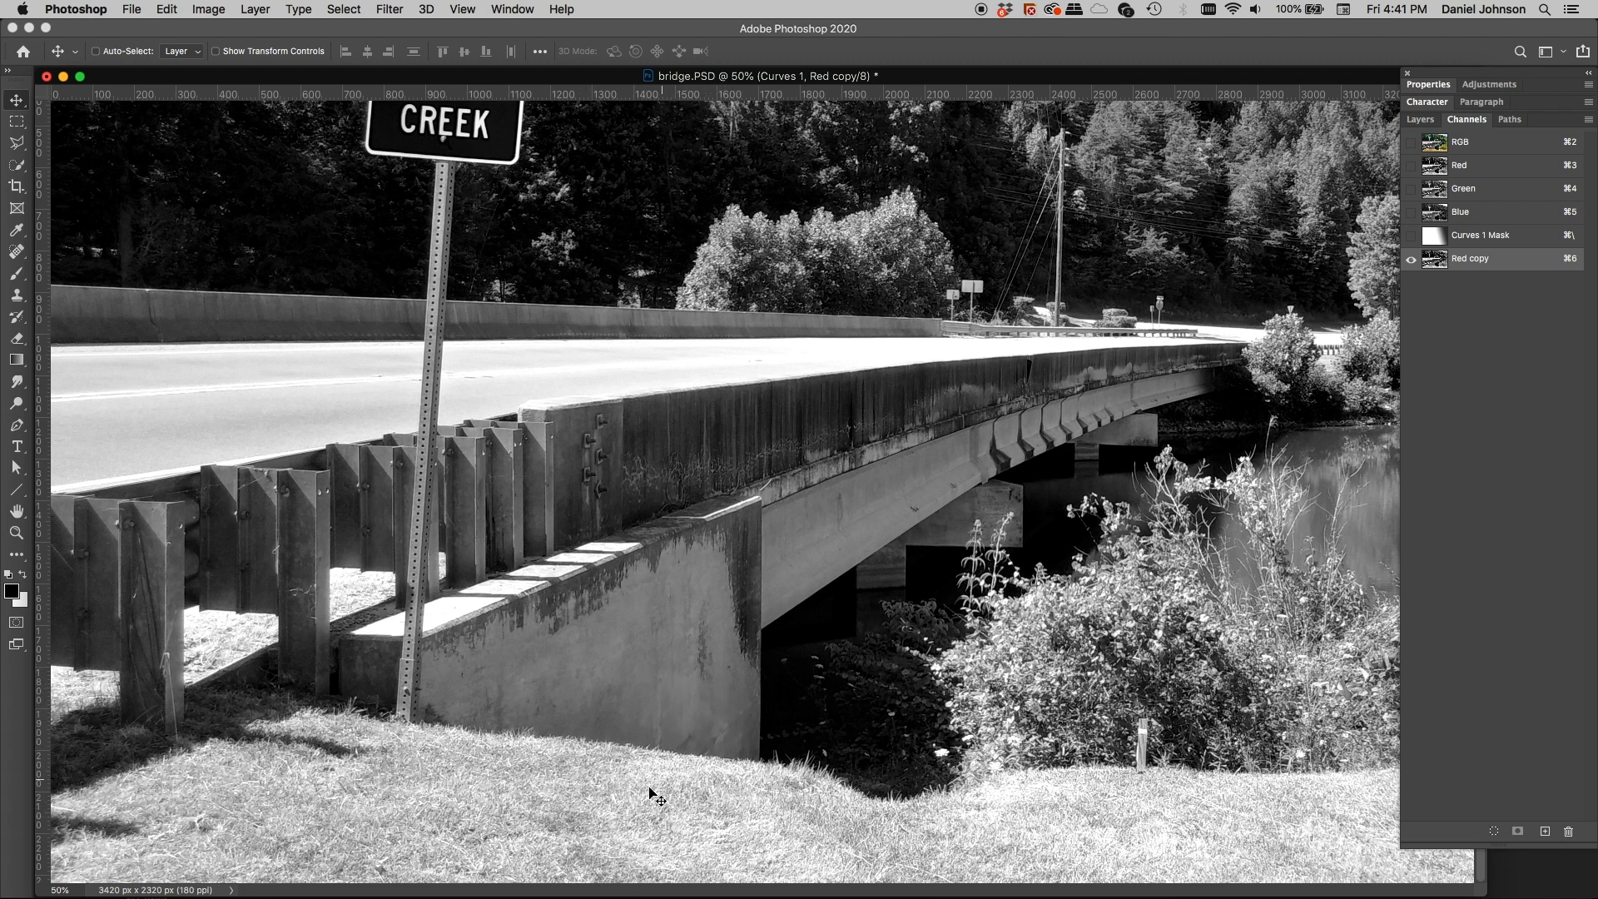
Increase the Red copy channel's contrast with Levels, sampling the abutment for black input 106 and the grass for white input 166
key(super+l)
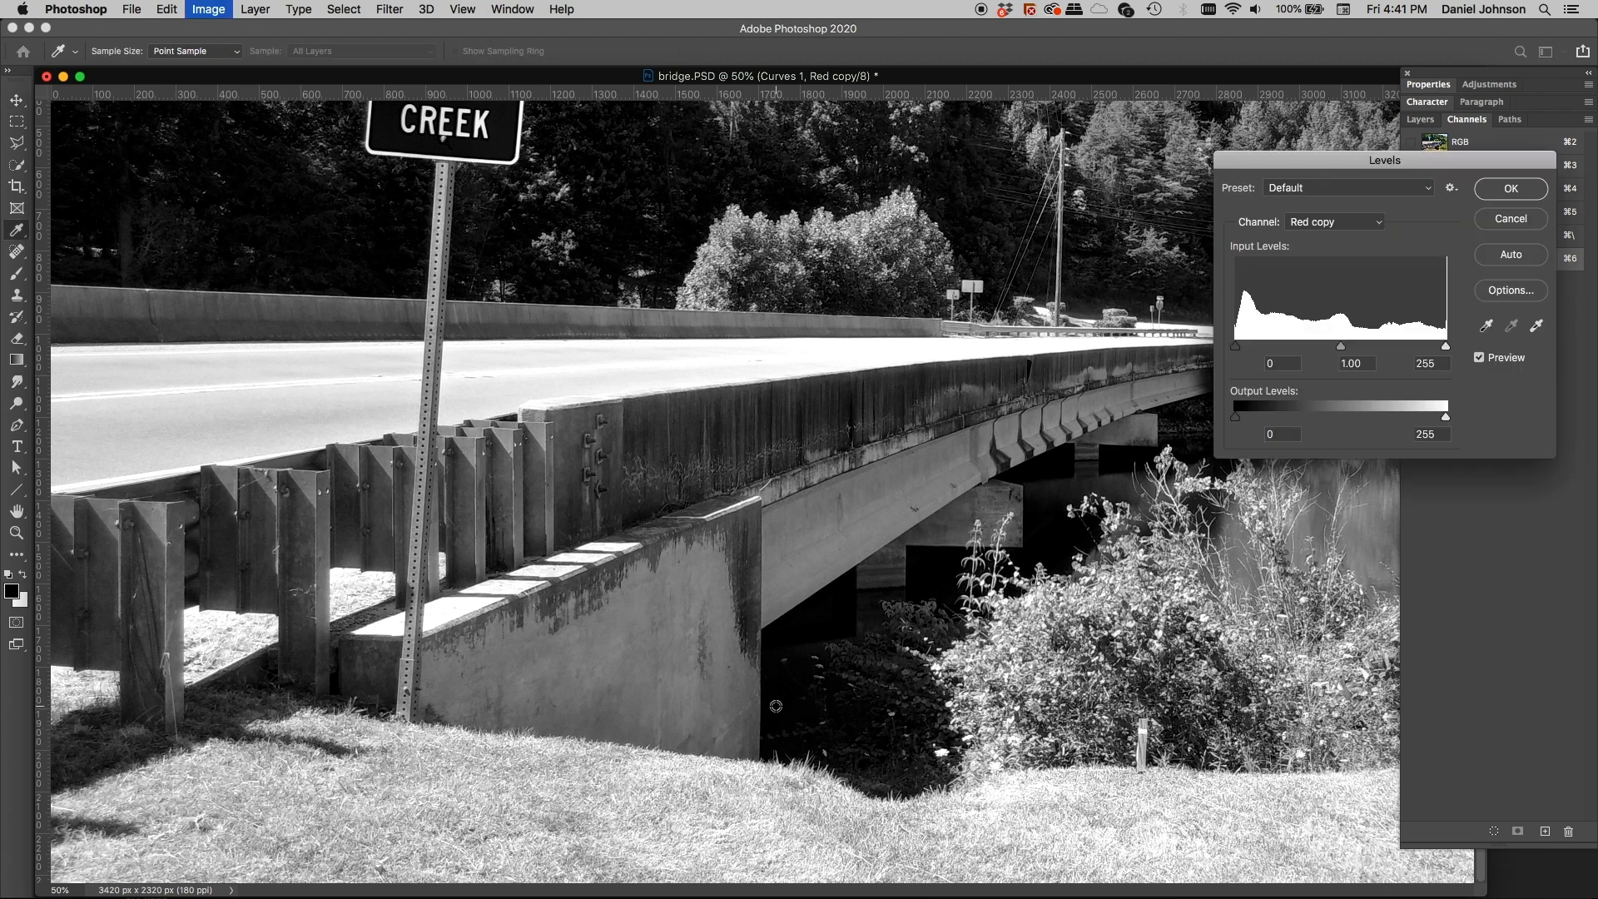
click(1486, 326)
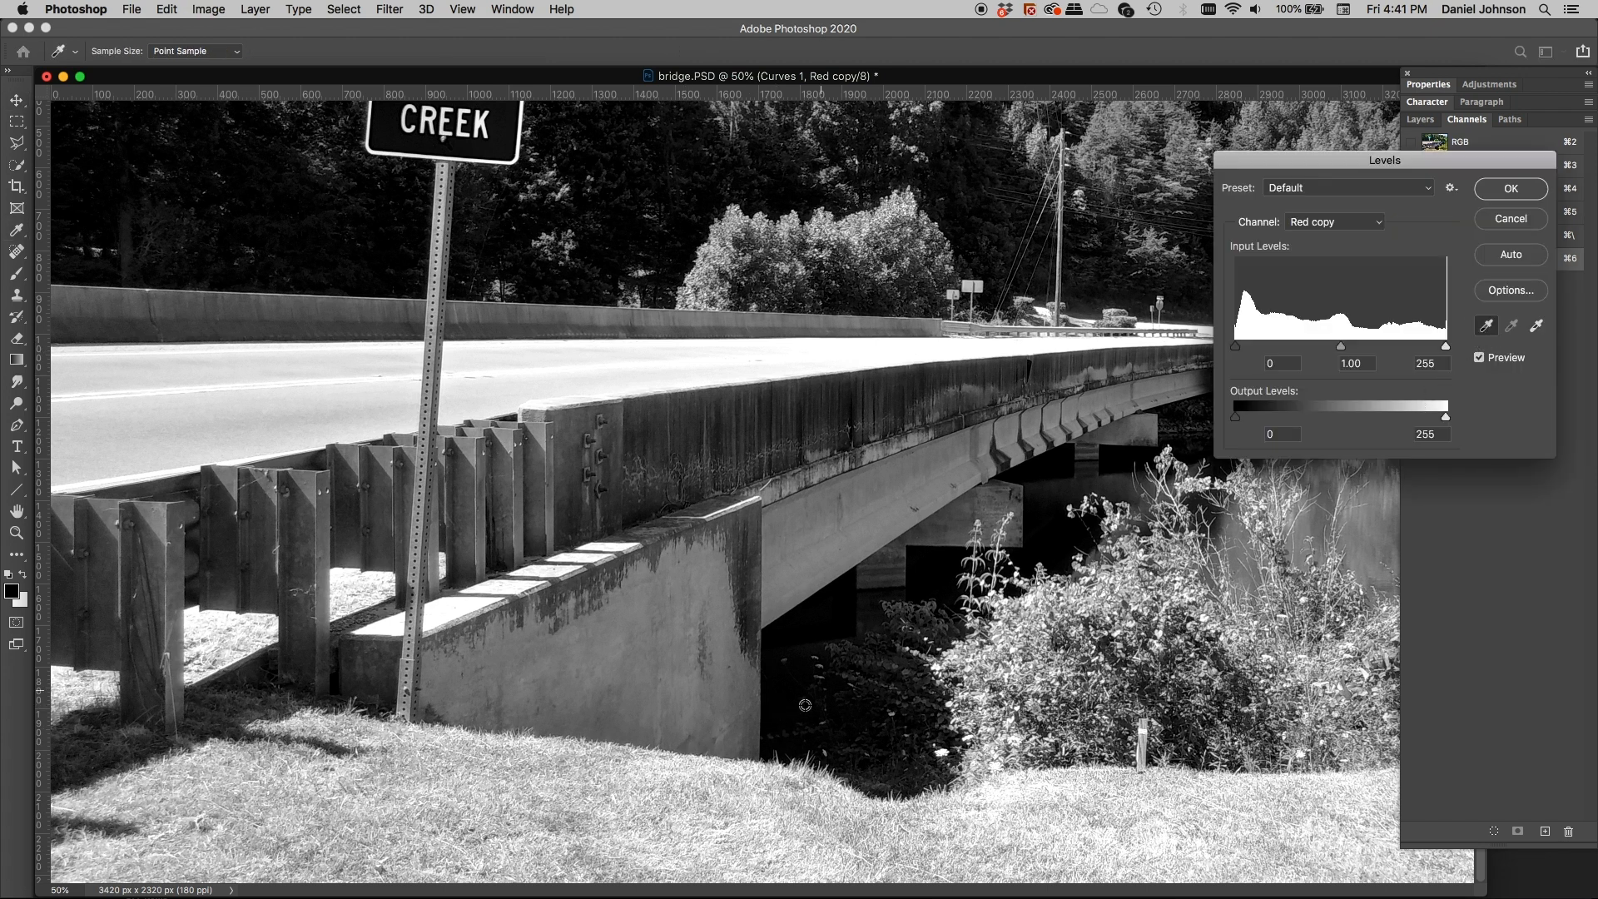
click(749, 735)
click(663, 733)
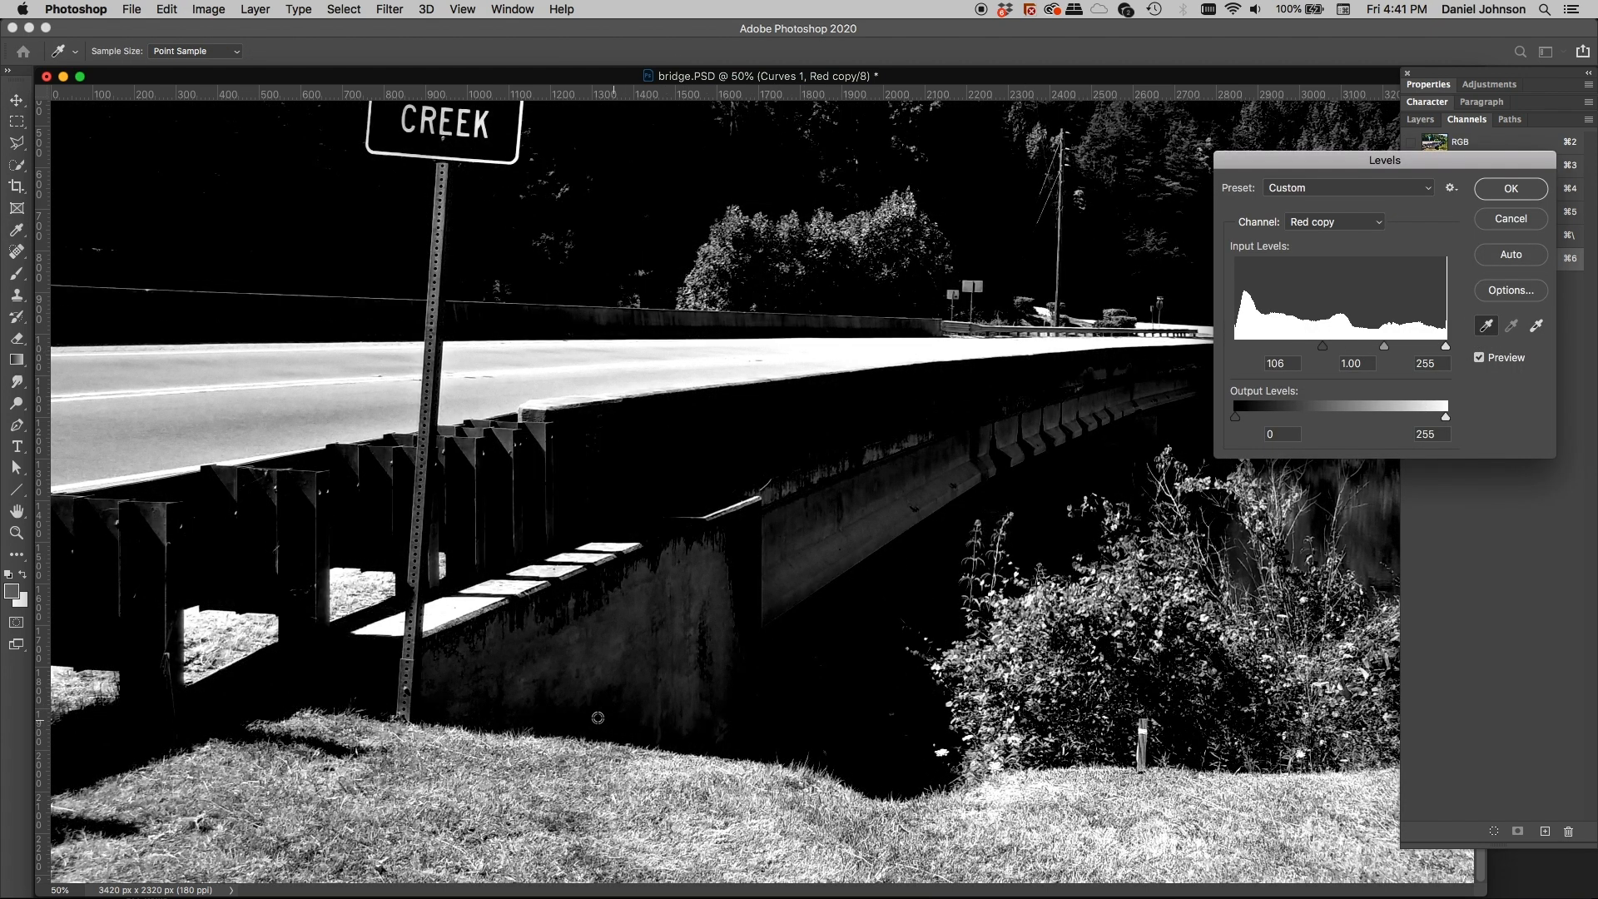
click(1537, 326)
click(630, 800)
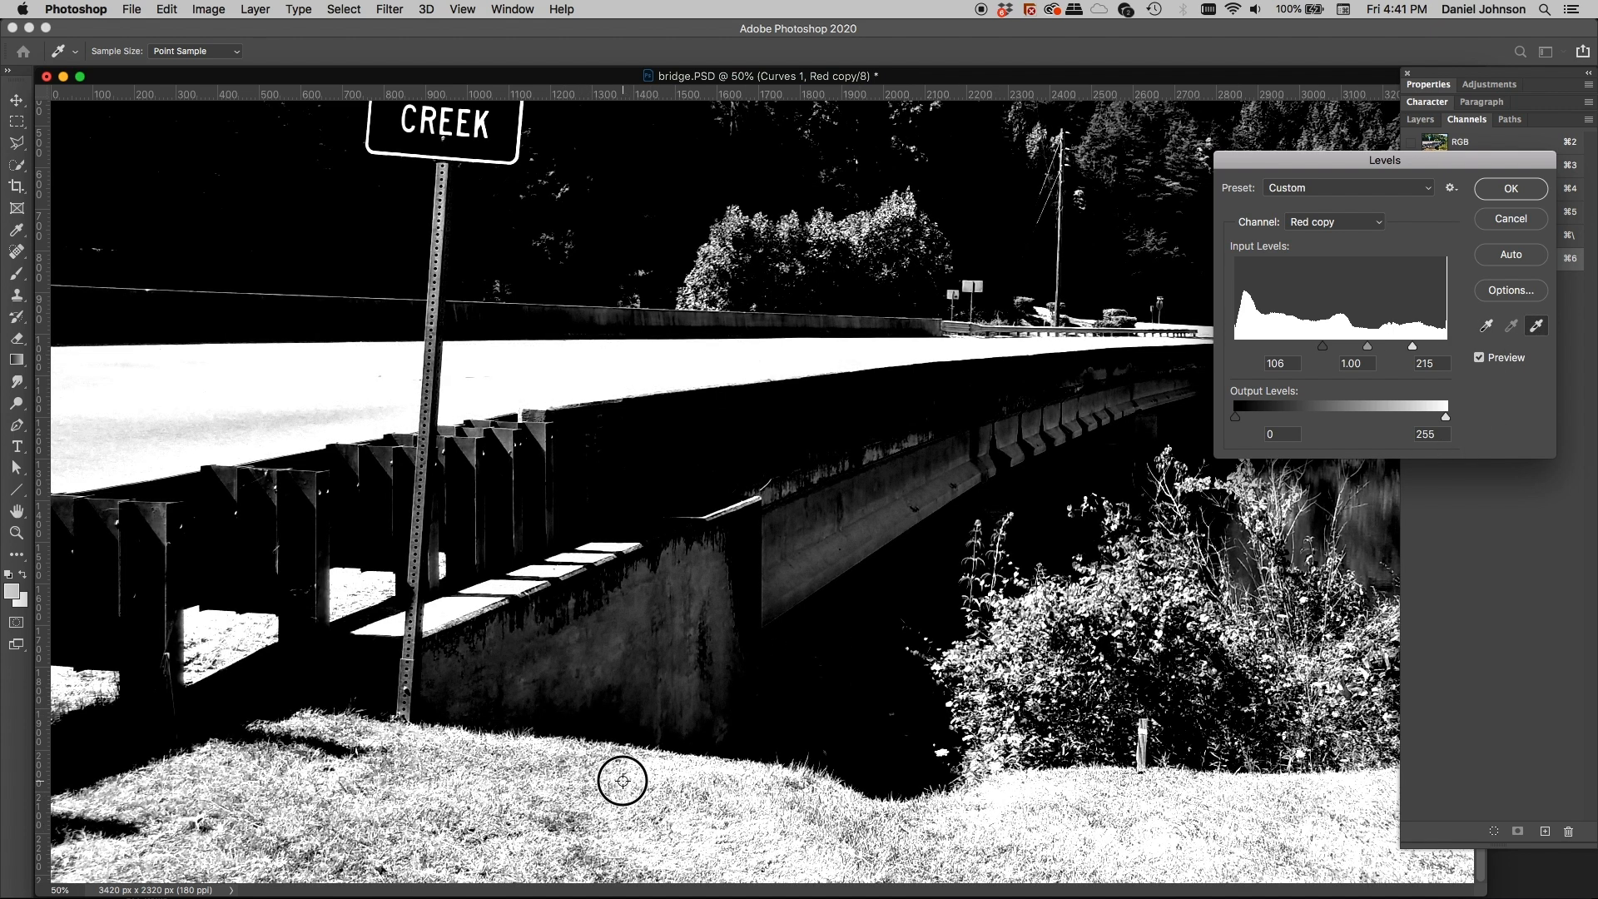
click(618, 770)
key(super+z)
click(585, 759)
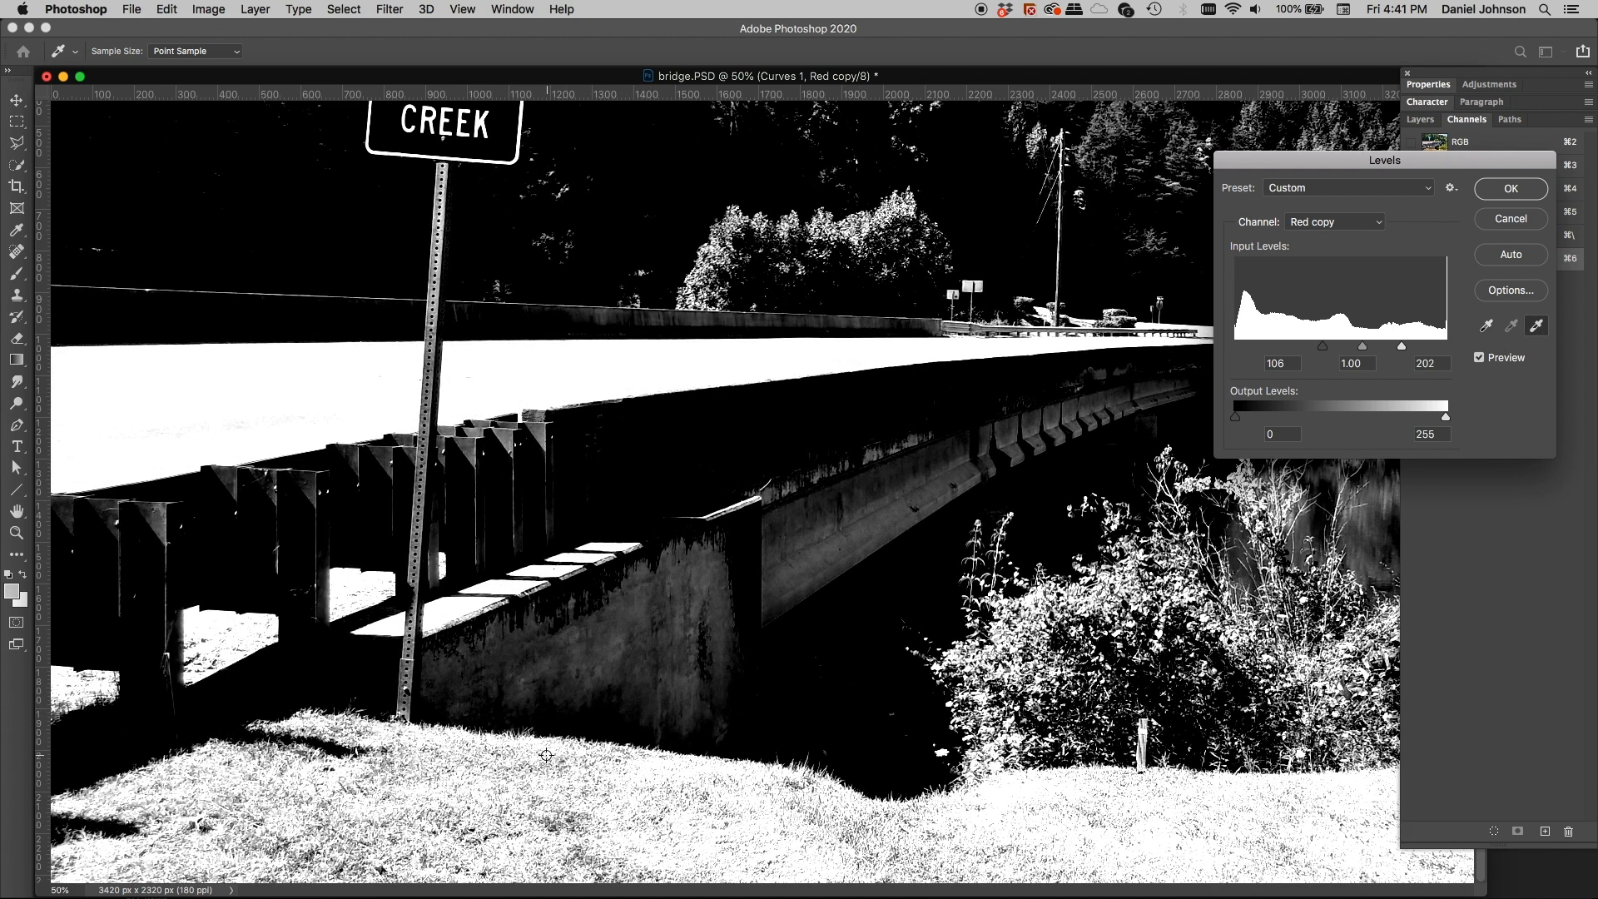
click(503, 754)
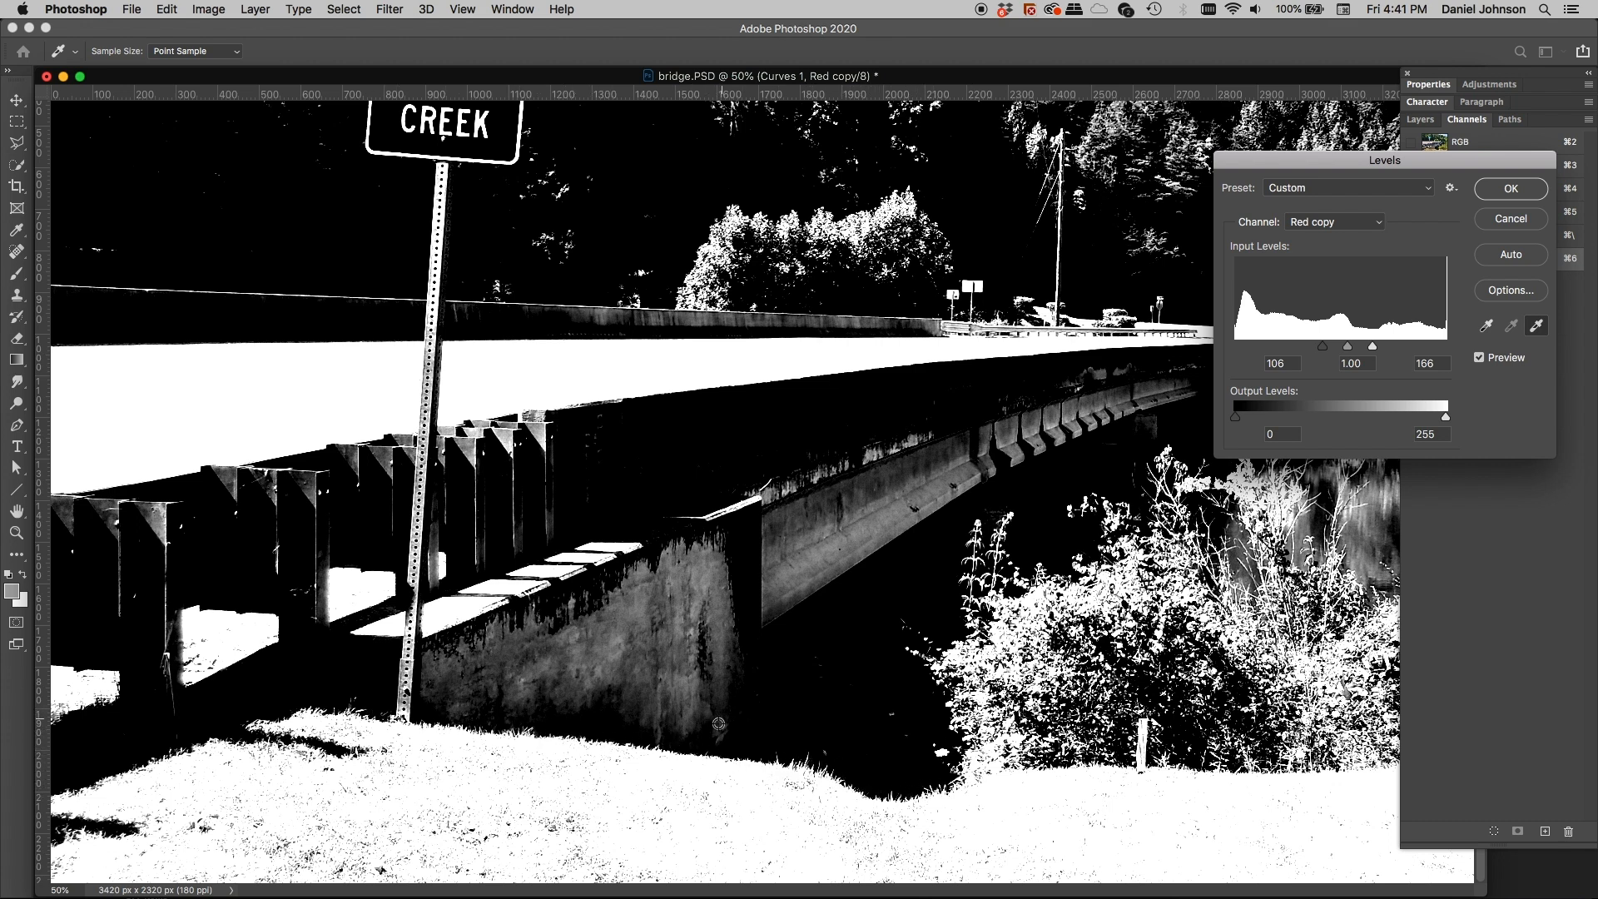
click(1517, 188)
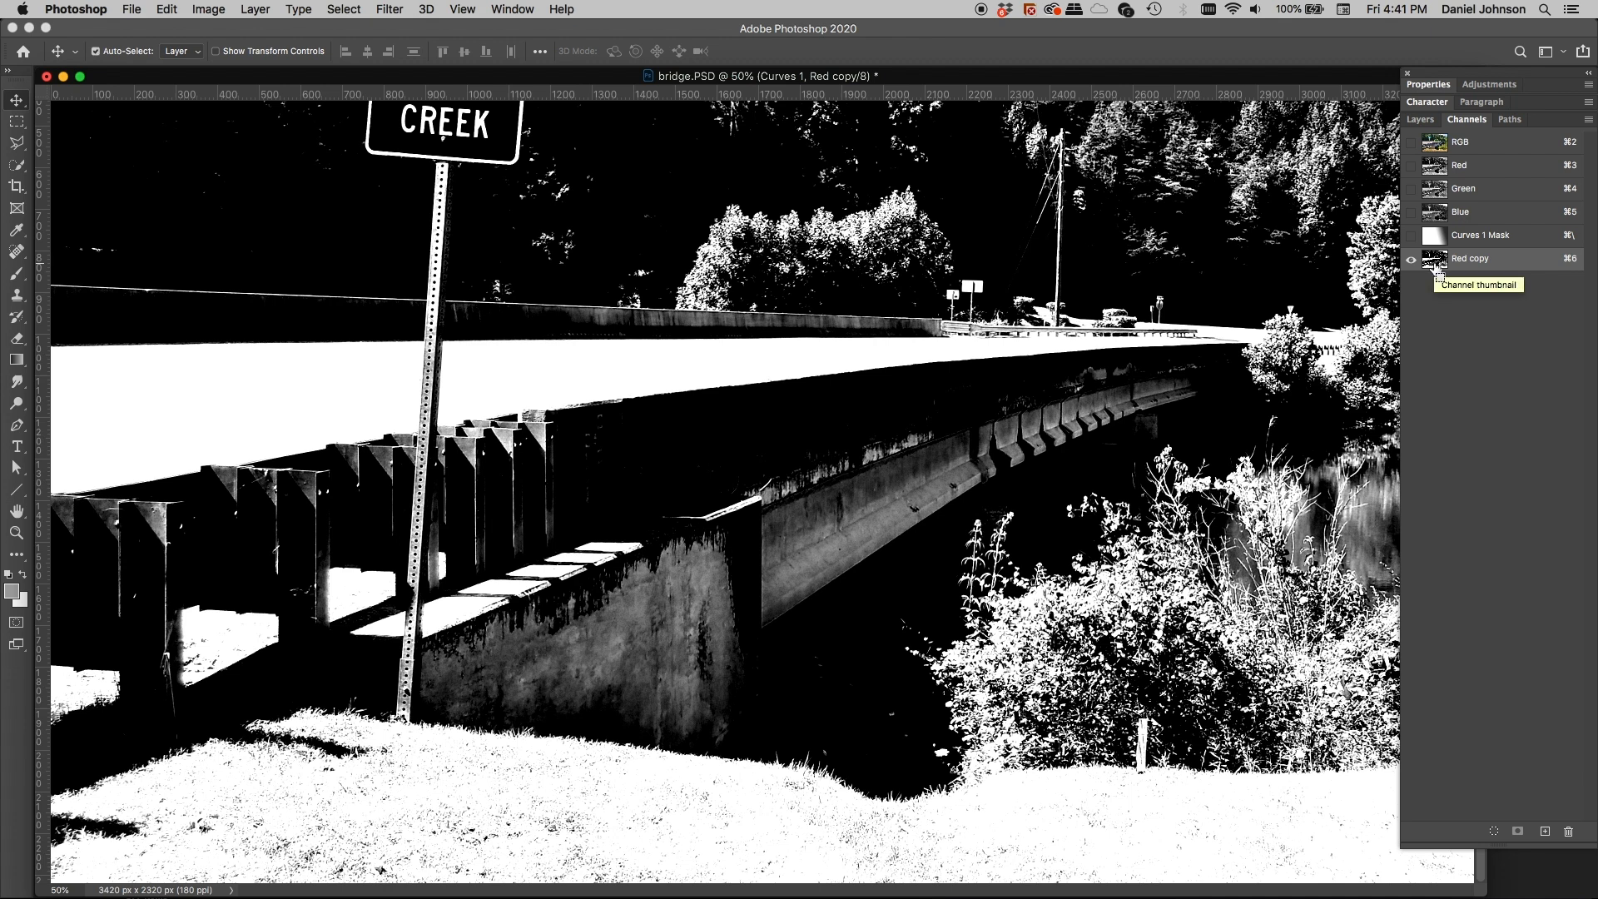
Load the Red copy channel as a selection, restore the RGB view, and show the Full Quality layer with its layer mask active
super+click(1435, 260)
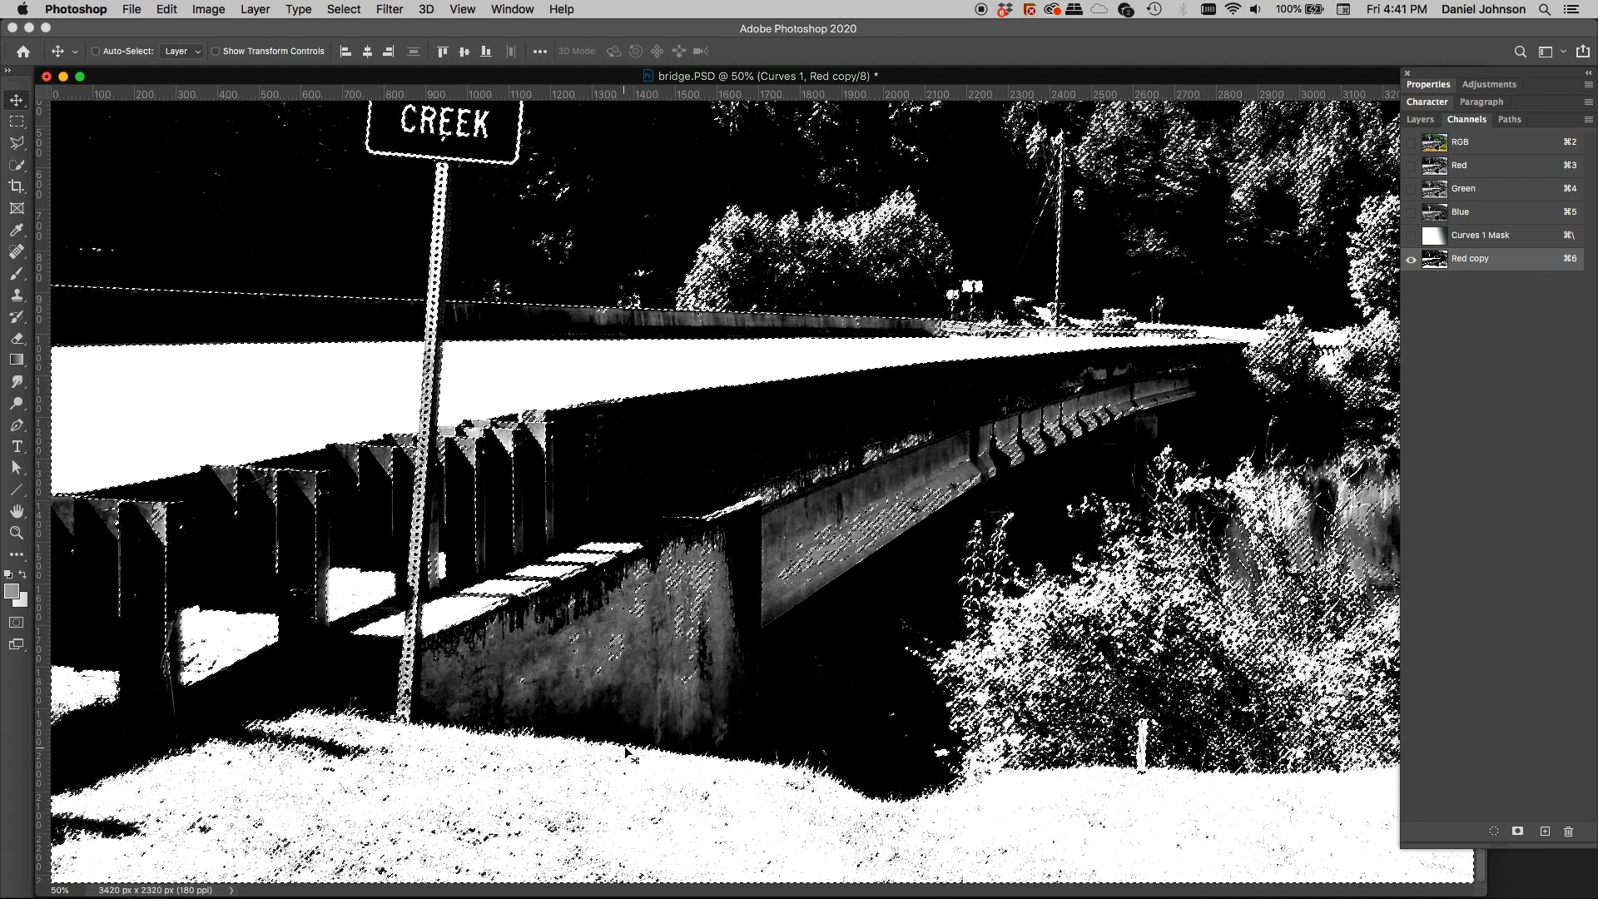
click(1481, 143)
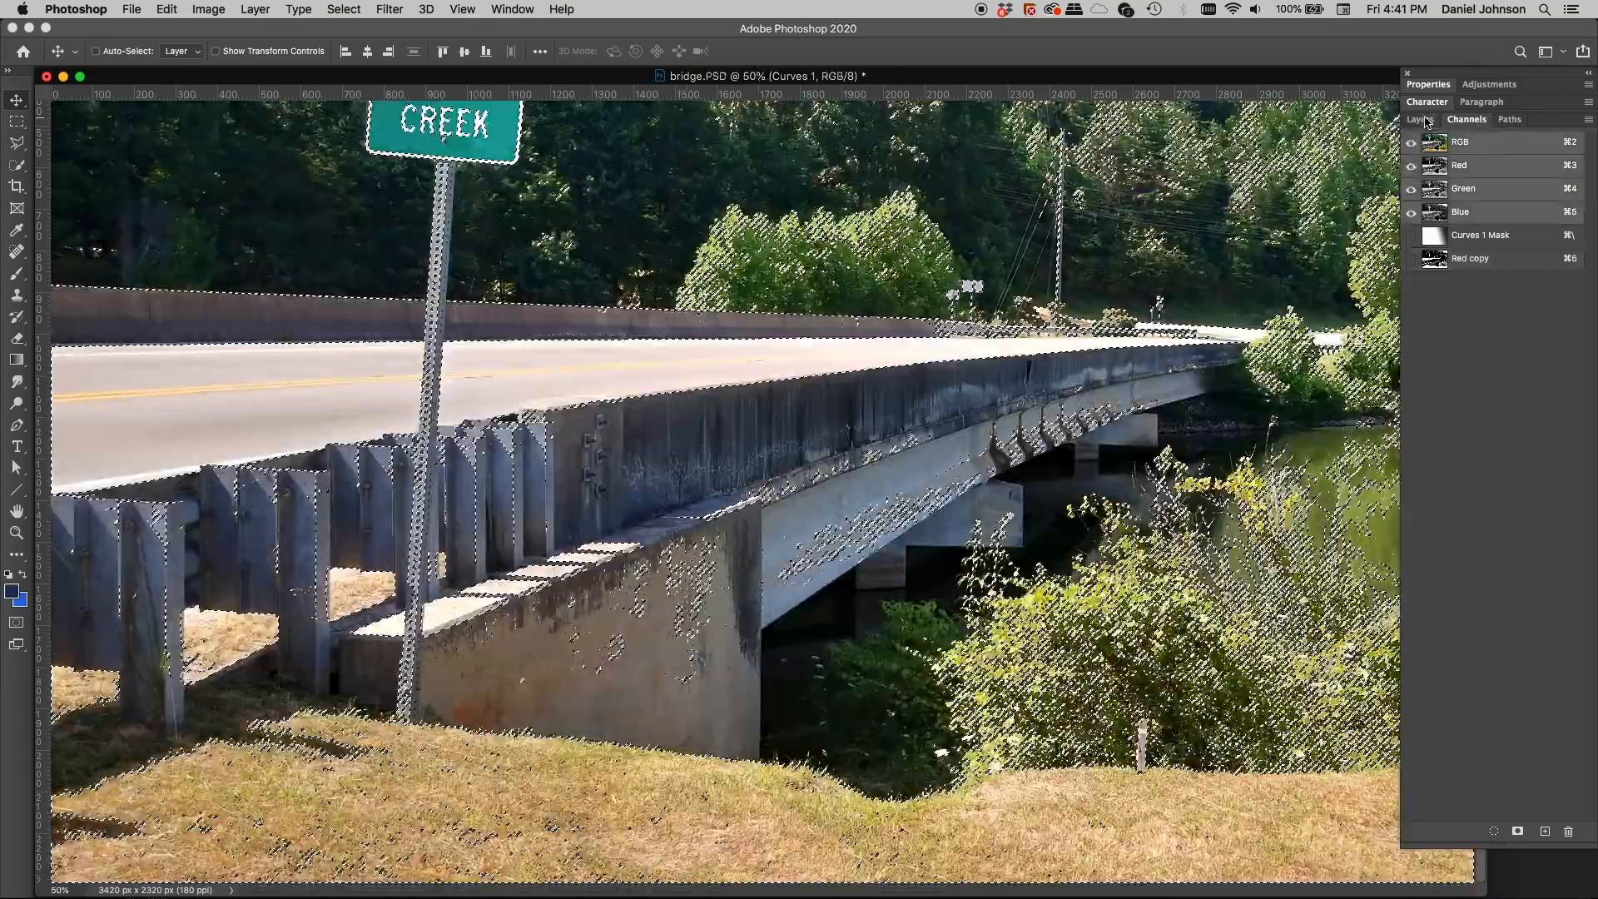
click(1420, 119)
click(1414, 352)
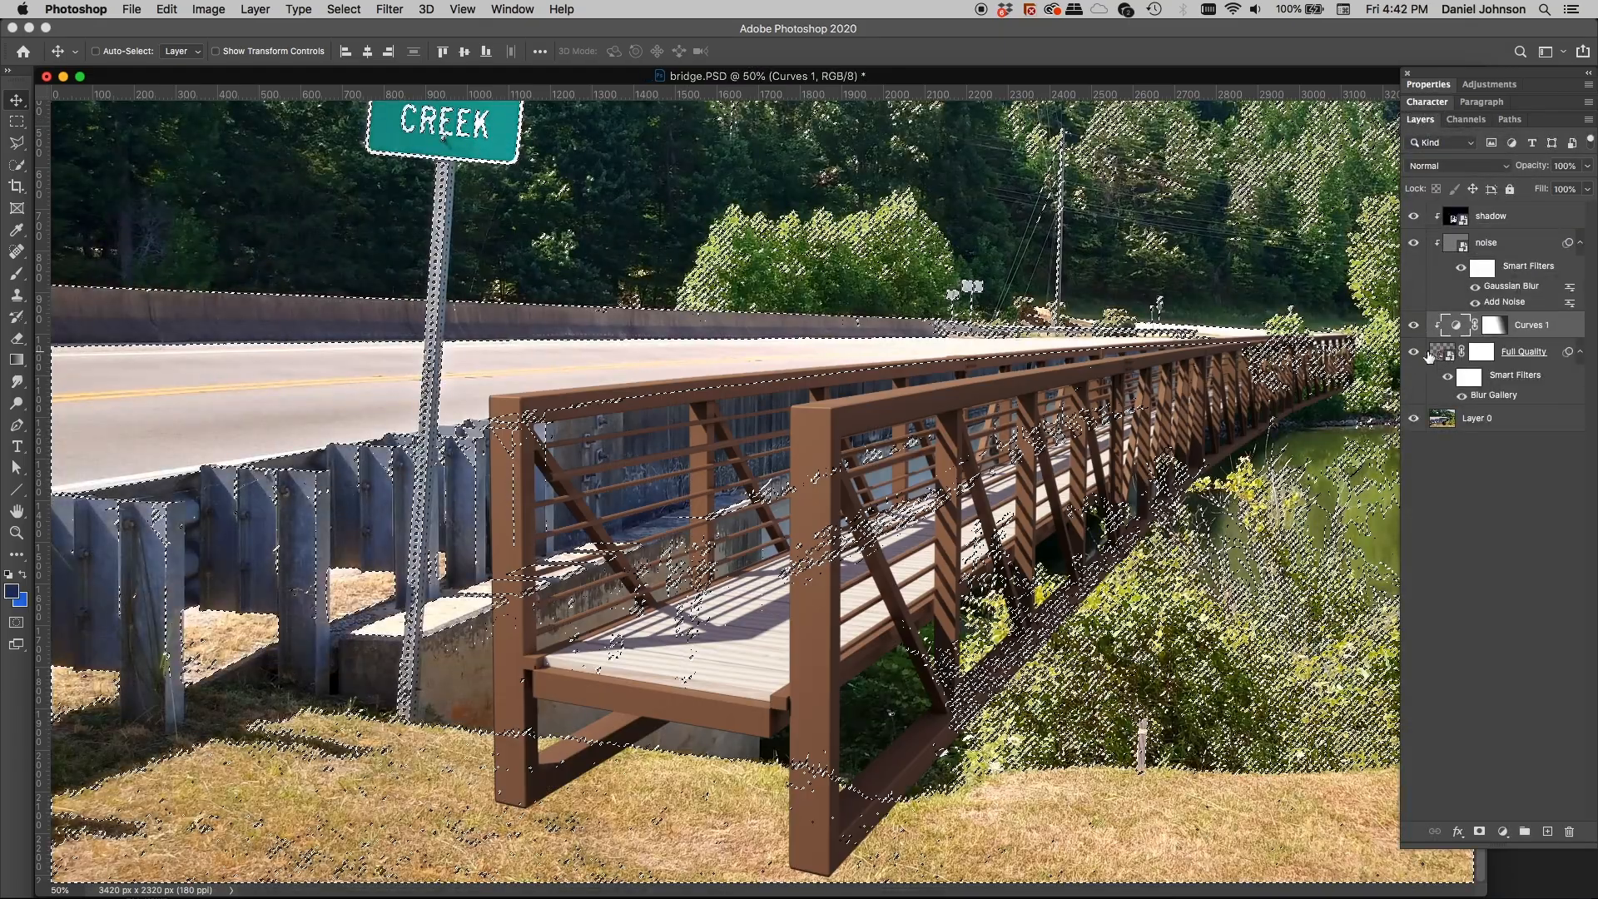
click(1483, 353)
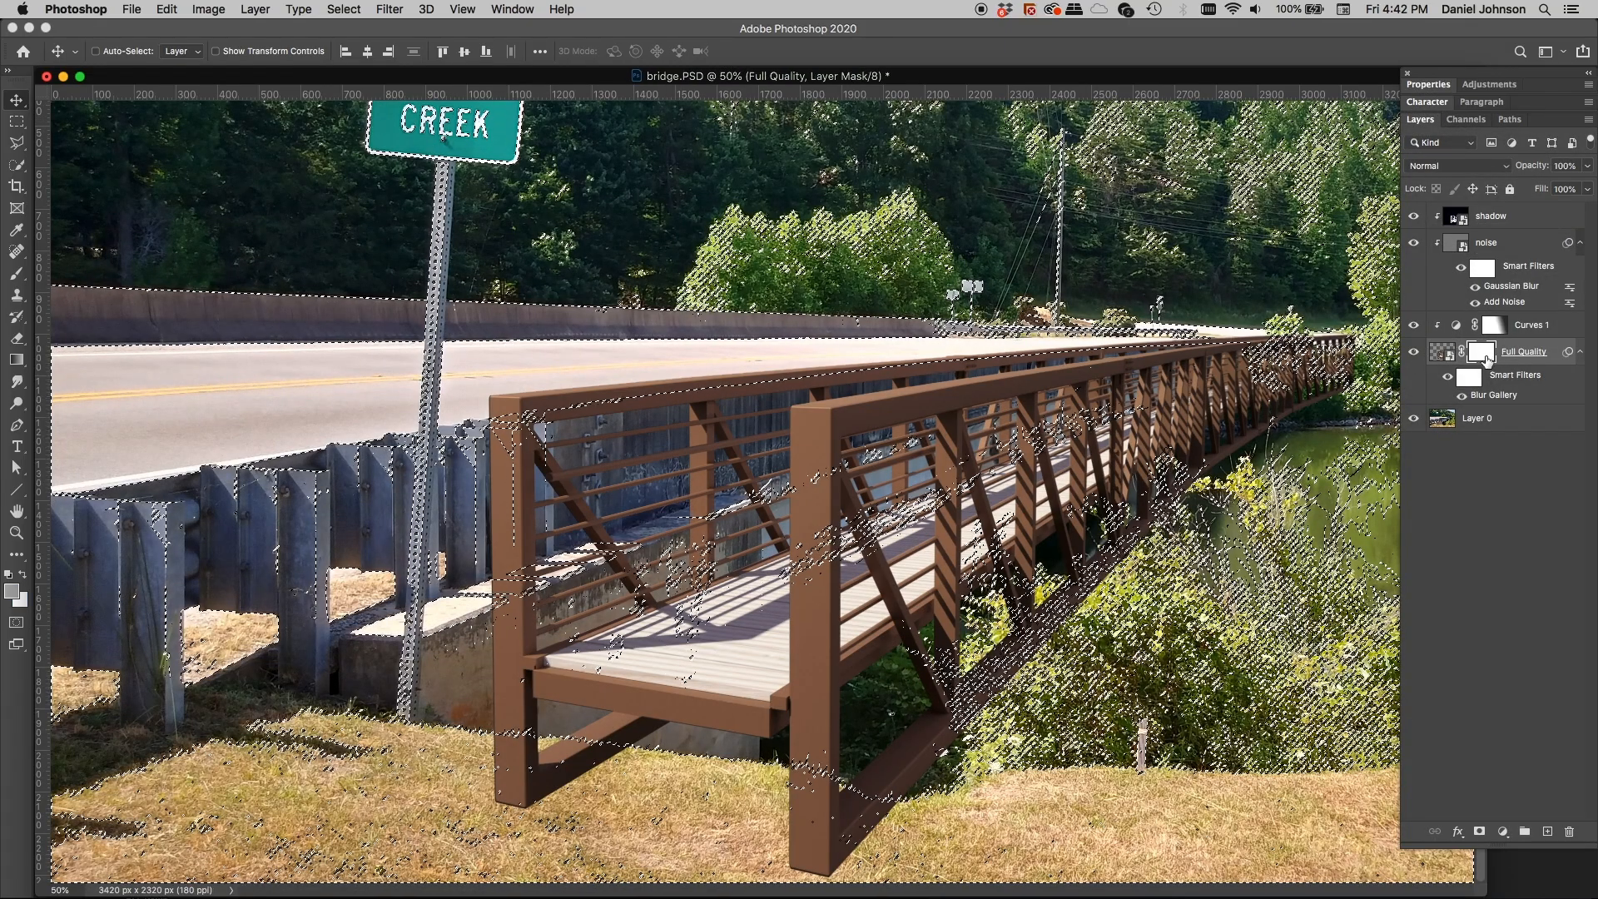
Paint black with the Brush on the Full Quality layer mask within the selection to hide the bridge's post bases behind the grass edge
key(super+equal)
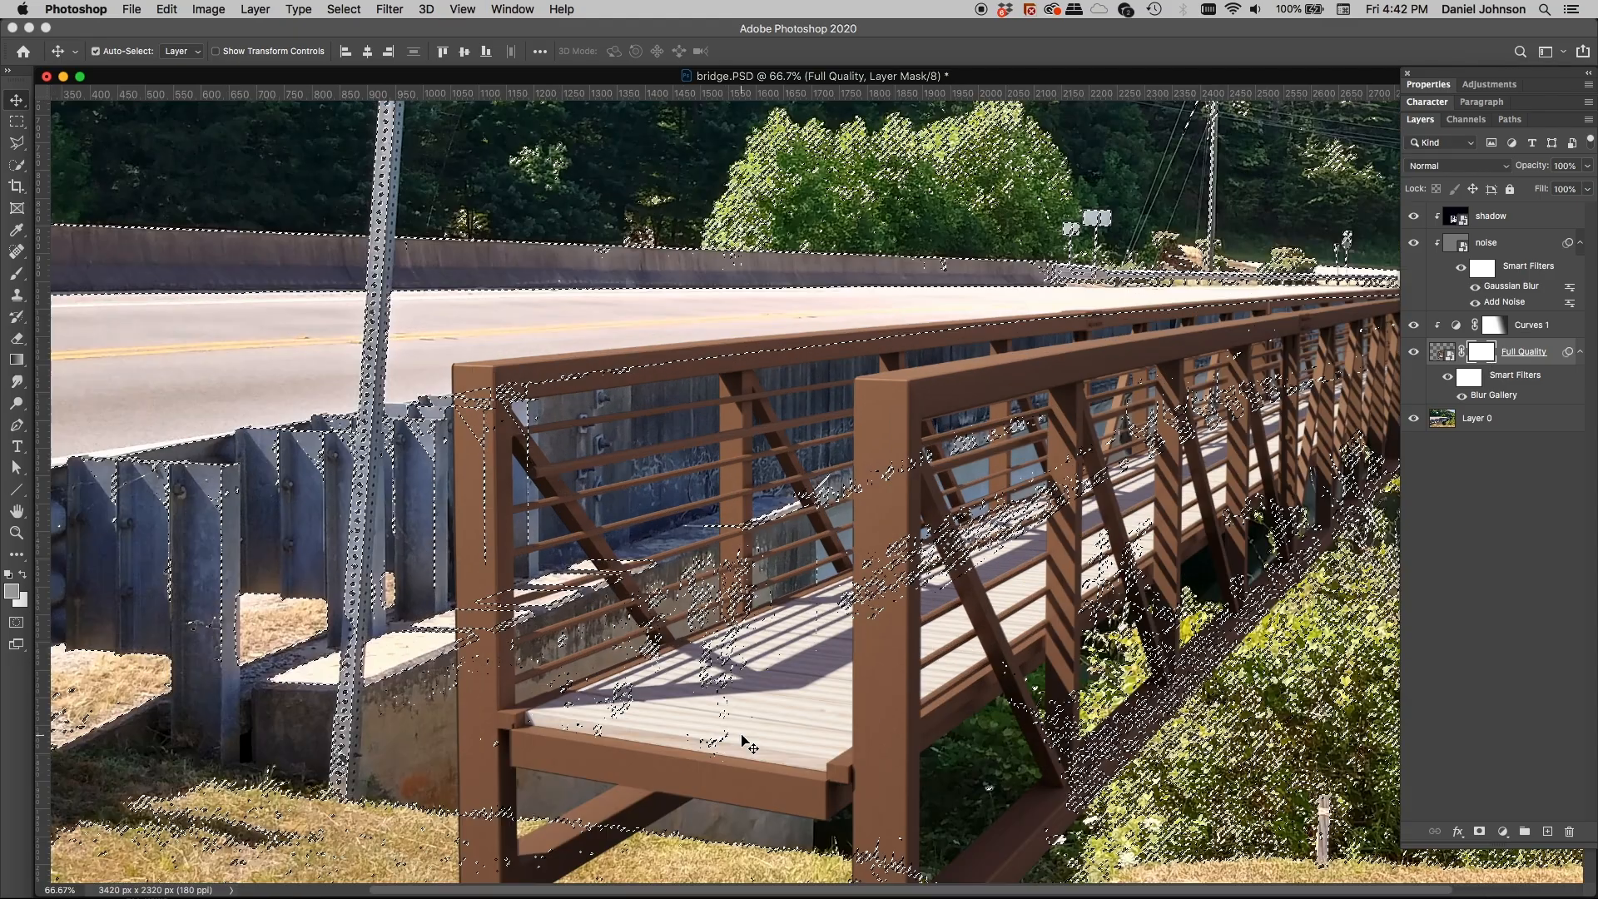
key(super+equal)
key(super+equal)
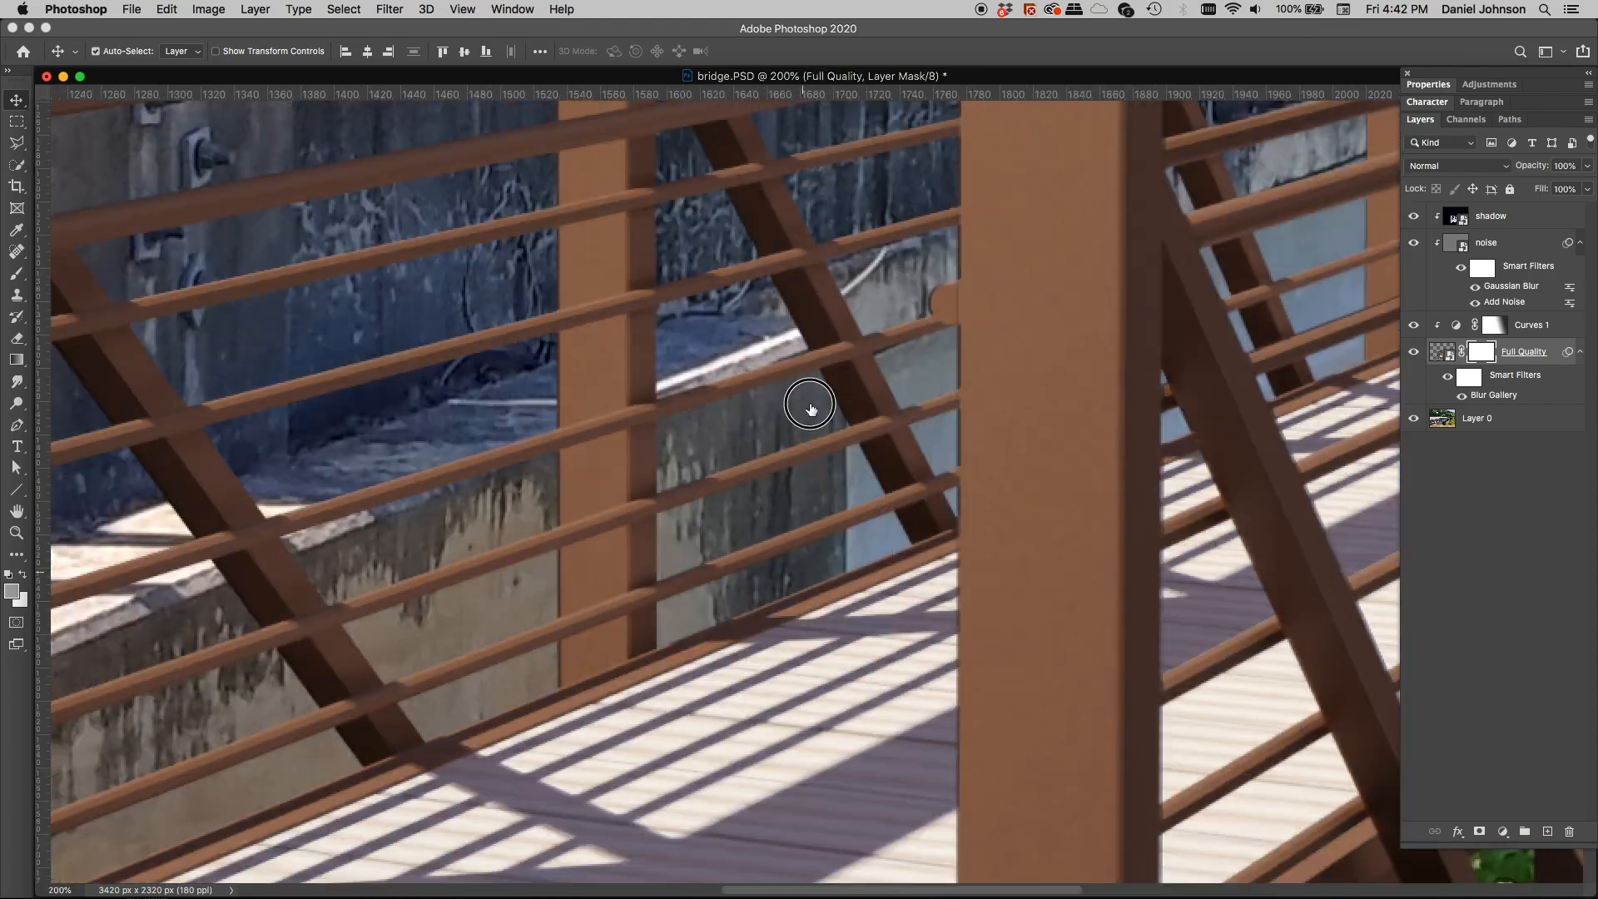
drag(810, 404, 812, 337)
drag(839, 552, 826, 306)
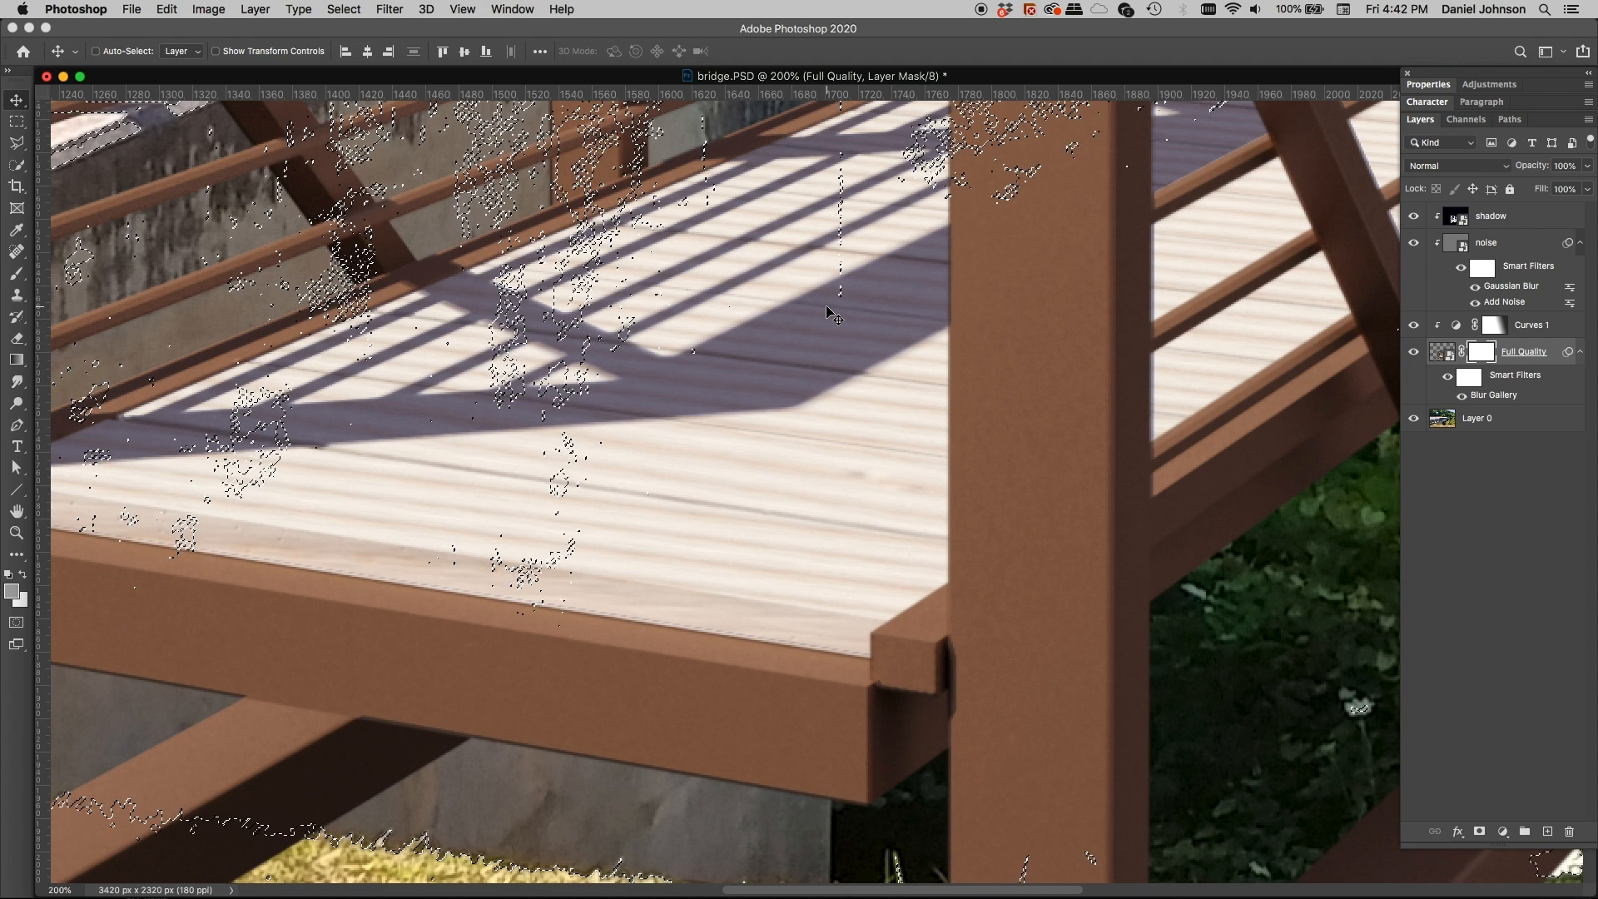
key(d)
key(x)
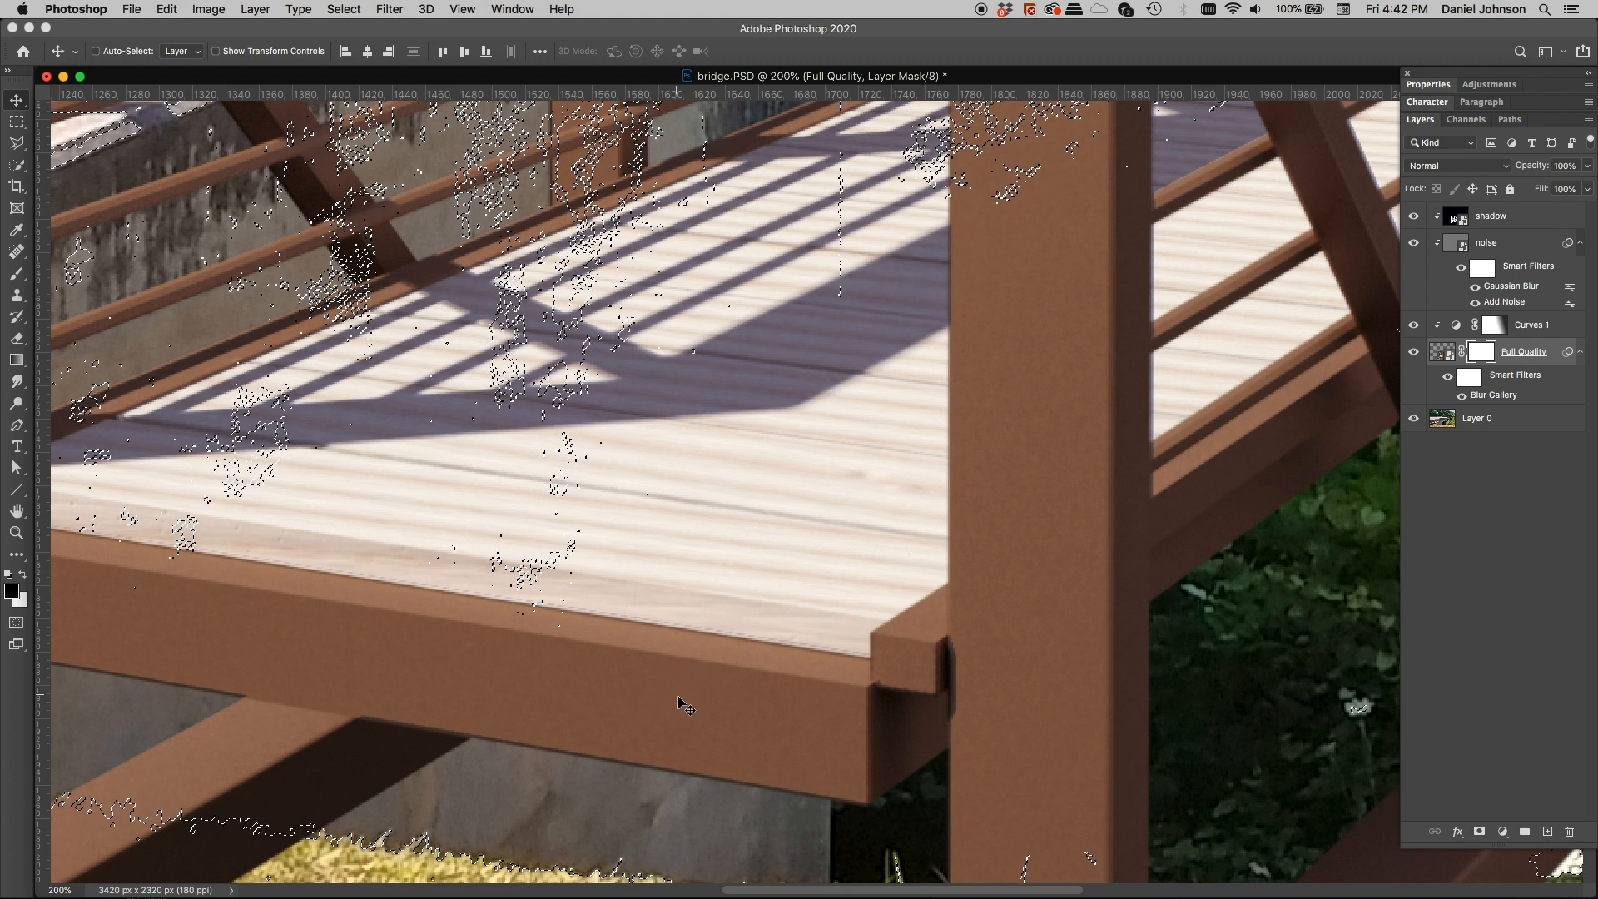
key(b)
drag(669, 724, 1024, 441)
drag(314, 566, 684, 509)
mouse_move(467, 507)
mouse_down()
mouse_move(442, 449)
mouse_move(582, 442)
mouse_move(632, 450)
mouse_move(691, 498)
mouse_move(824, 474)
mouse_move(870, 527)
mouse_move(1106, 489)
mouse_move(1122, 539)
mouse_move(250, 489)
mouse_up()
mouse_move(816, 531)
mouse_down()
mouse_move(909, 465)
mouse_move(932, 487)
mouse_move(912, 532)
mouse_move(944, 550)
mouse_move(992, 534)
mouse_move(1021, 553)
mouse_move(978, 644)
mouse_move(1169, 630)
mouse_move(1144, 673)
mouse_move(1159, 701)
mouse_move(1278, 629)
mouse_move(1199, 635)
mouse_move(1216, 684)
mouse_move(1102, 669)
mouse_move(882, 679)
mouse_move(842, 652)
mouse_move(862, 587)
mouse_move(764, 620)
mouse_move(818, 565)
mouse_move(804, 583)
mouse_move(890, 606)
mouse_move(920, 574)
mouse_up()
mouse_move(868, 550)
mouse_down()
mouse_move(809, 570)
mouse_move(1234, 587)
mouse_up()
drag(163, 514, 683, 561)
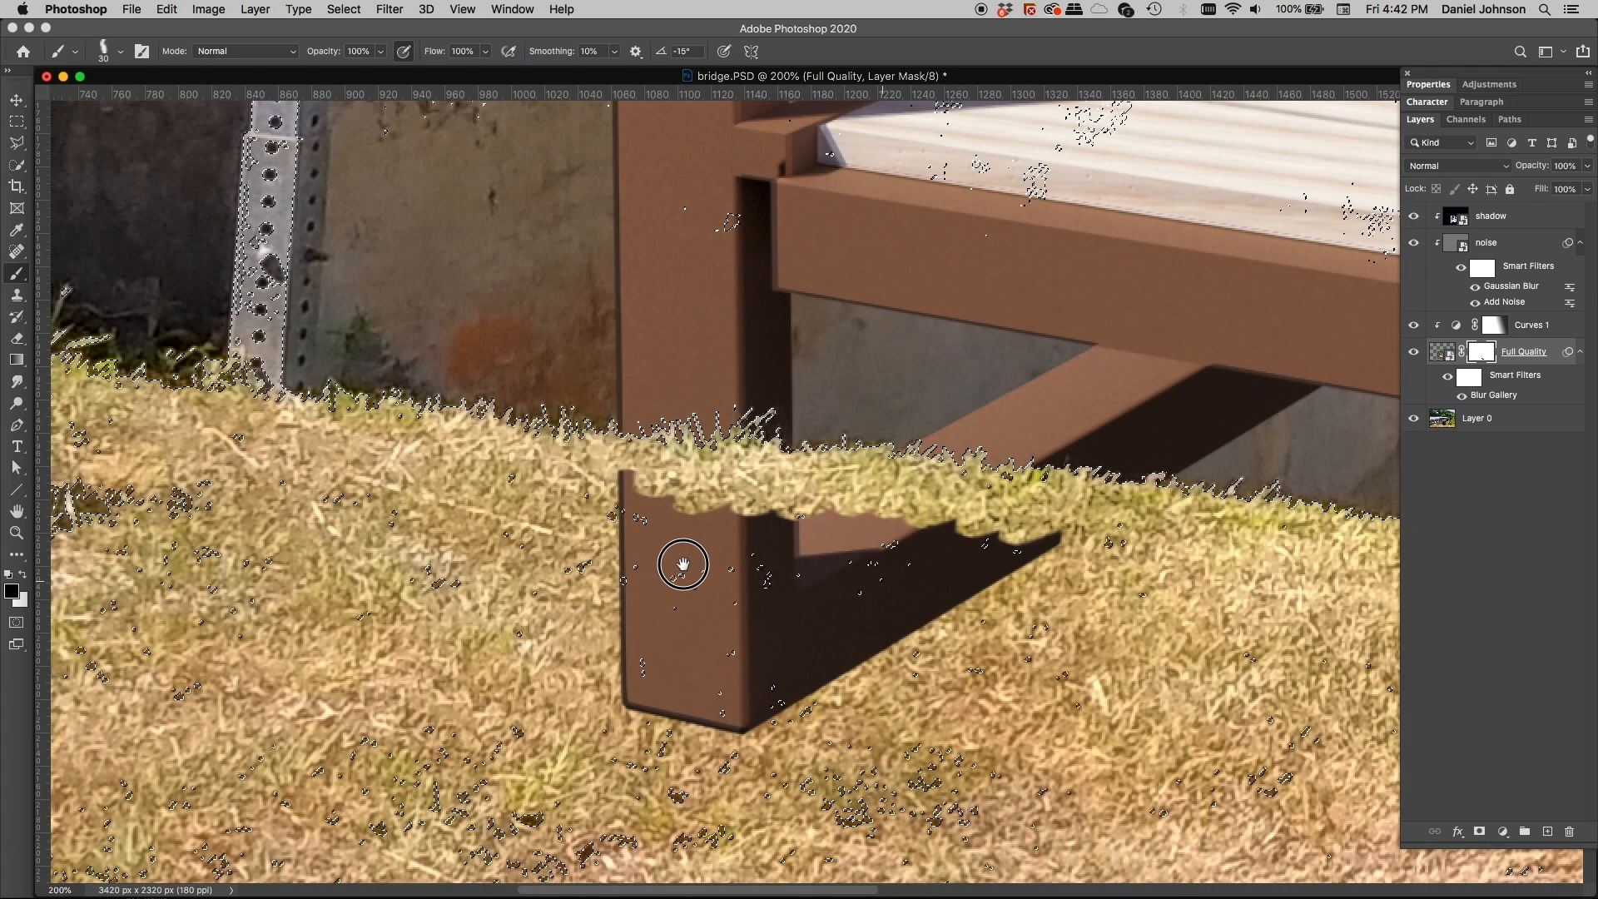
mouse_move(779, 501)
mouse_down()
mouse_move(829, 542)
mouse_move(953, 553)
mouse_move(974, 573)
mouse_move(1164, 537)
mouse_move(923, 566)
mouse_move(910, 588)
mouse_move(945, 571)
mouse_up()
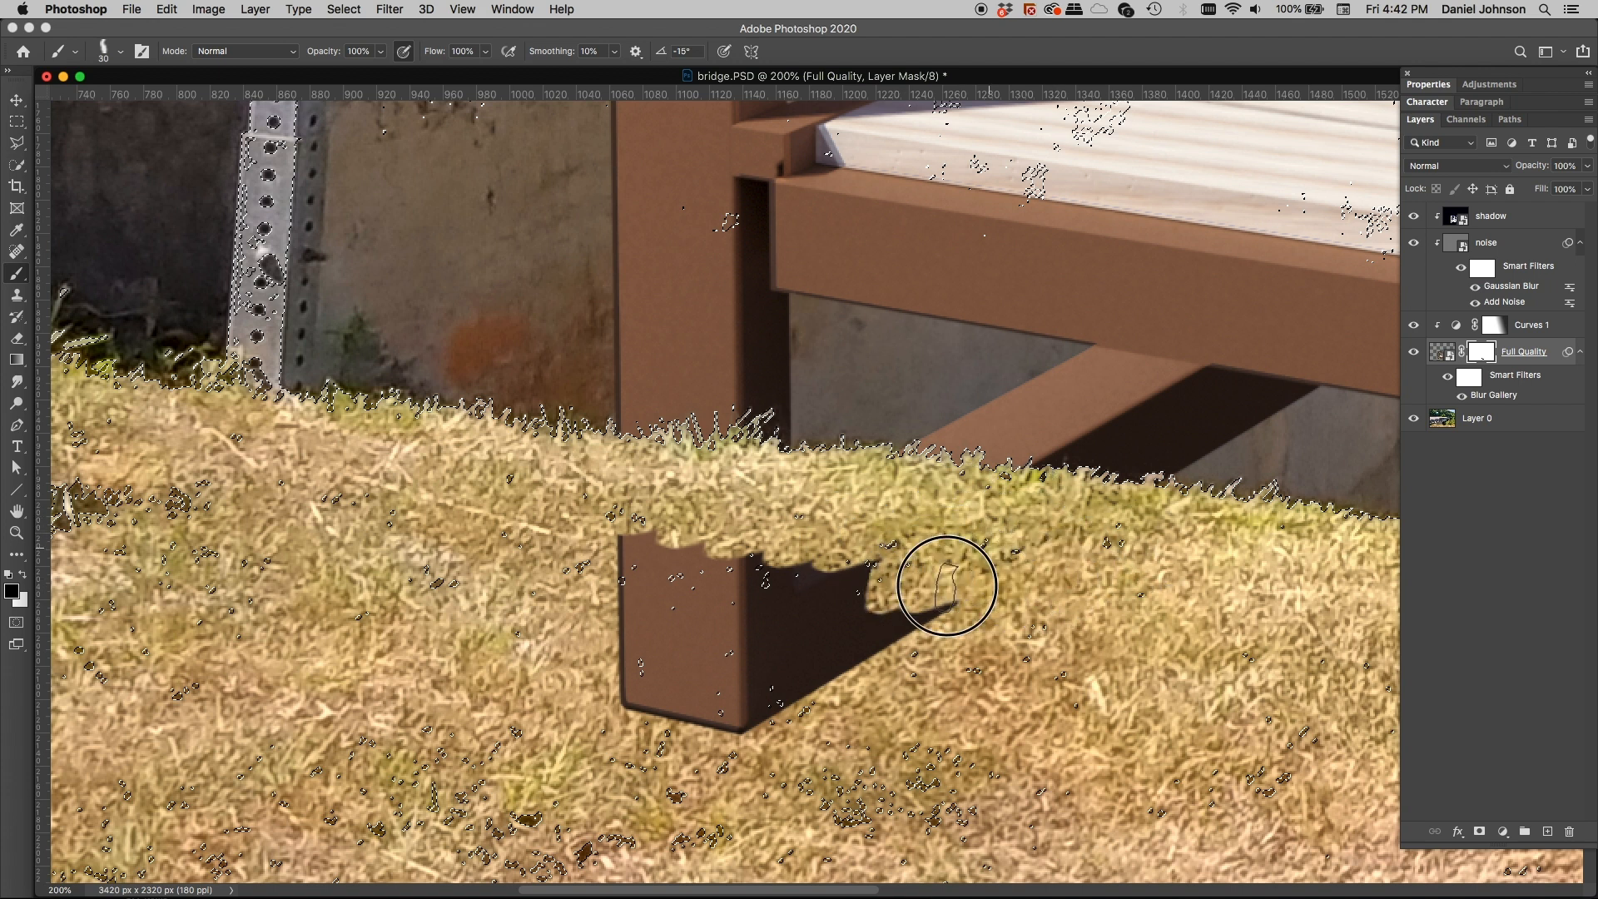
Clear the selection and paint out the remaining post bases below the grass line on the Full Quality mask
key(super+d)
mouse_move(761, 587)
mouse_down()
mouse_move(648, 530)
mouse_move(754, 530)
mouse_move(734, 582)
mouse_move(621, 703)
mouse_move(678, 681)
mouse_move(871, 671)
mouse_move(951, 616)
mouse_move(735, 592)
mouse_up()
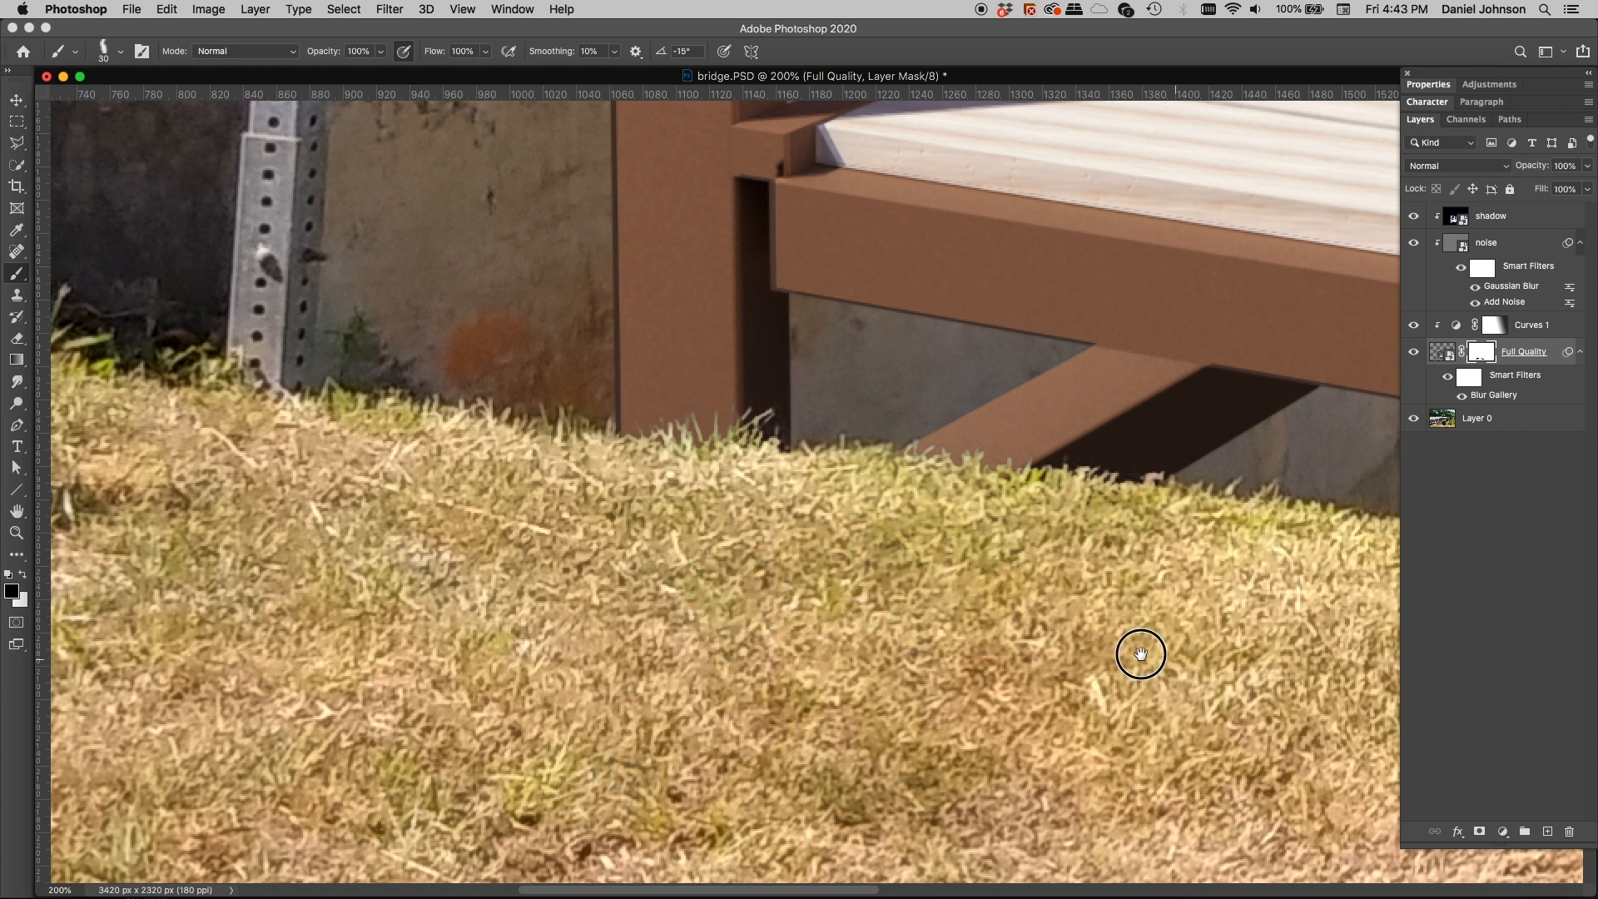
drag(1141, 653, 385, 557)
drag(891, 607, 549, 482)
mouse_move(581, 578)
mouse_down()
mouse_move(692, 579)
mouse_move(637, 634)
mouse_move(619, 706)
mouse_move(923, 665)
mouse_move(985, 634)
mouse_move(924, 686)
mouse_move(627, 746)
mouse_move(513, 781)
mouse_up()
mouse_move(603, 826)
mouse_down()
mouse_move(760, 776)
mouse_move(735, 834)
mouse_move(777, 838)
mouse_up()
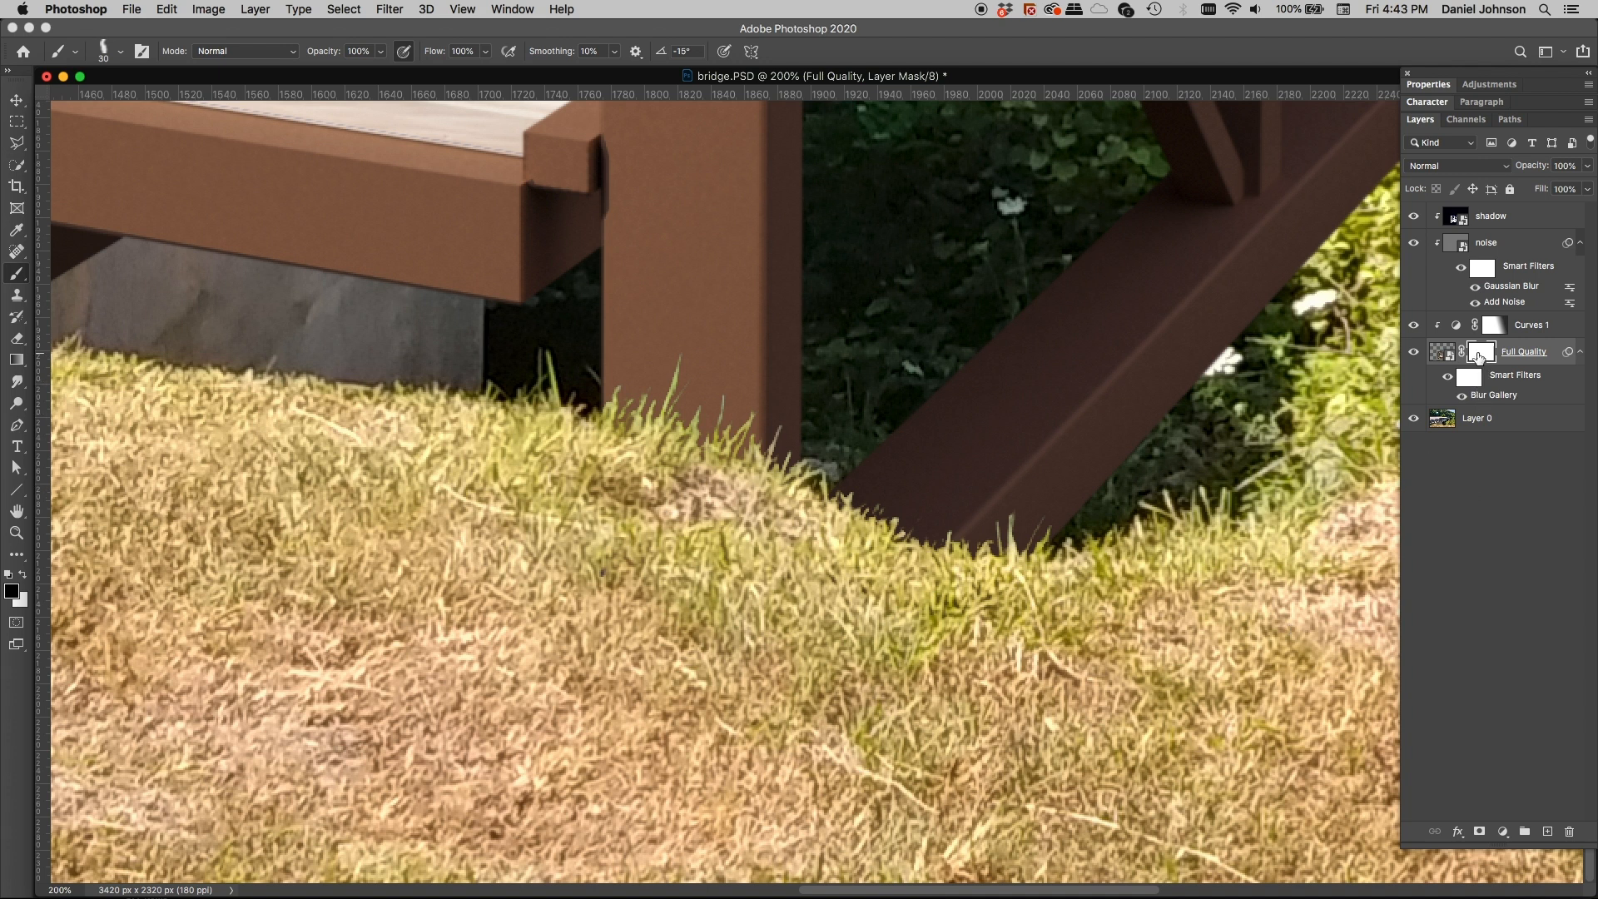
Display the Full Quality mask alone, fill the leftover specks and gaps below the grass edges with black, and return to the image view
alt+click(1478, 355)
drag(717, 564, 860, 596)
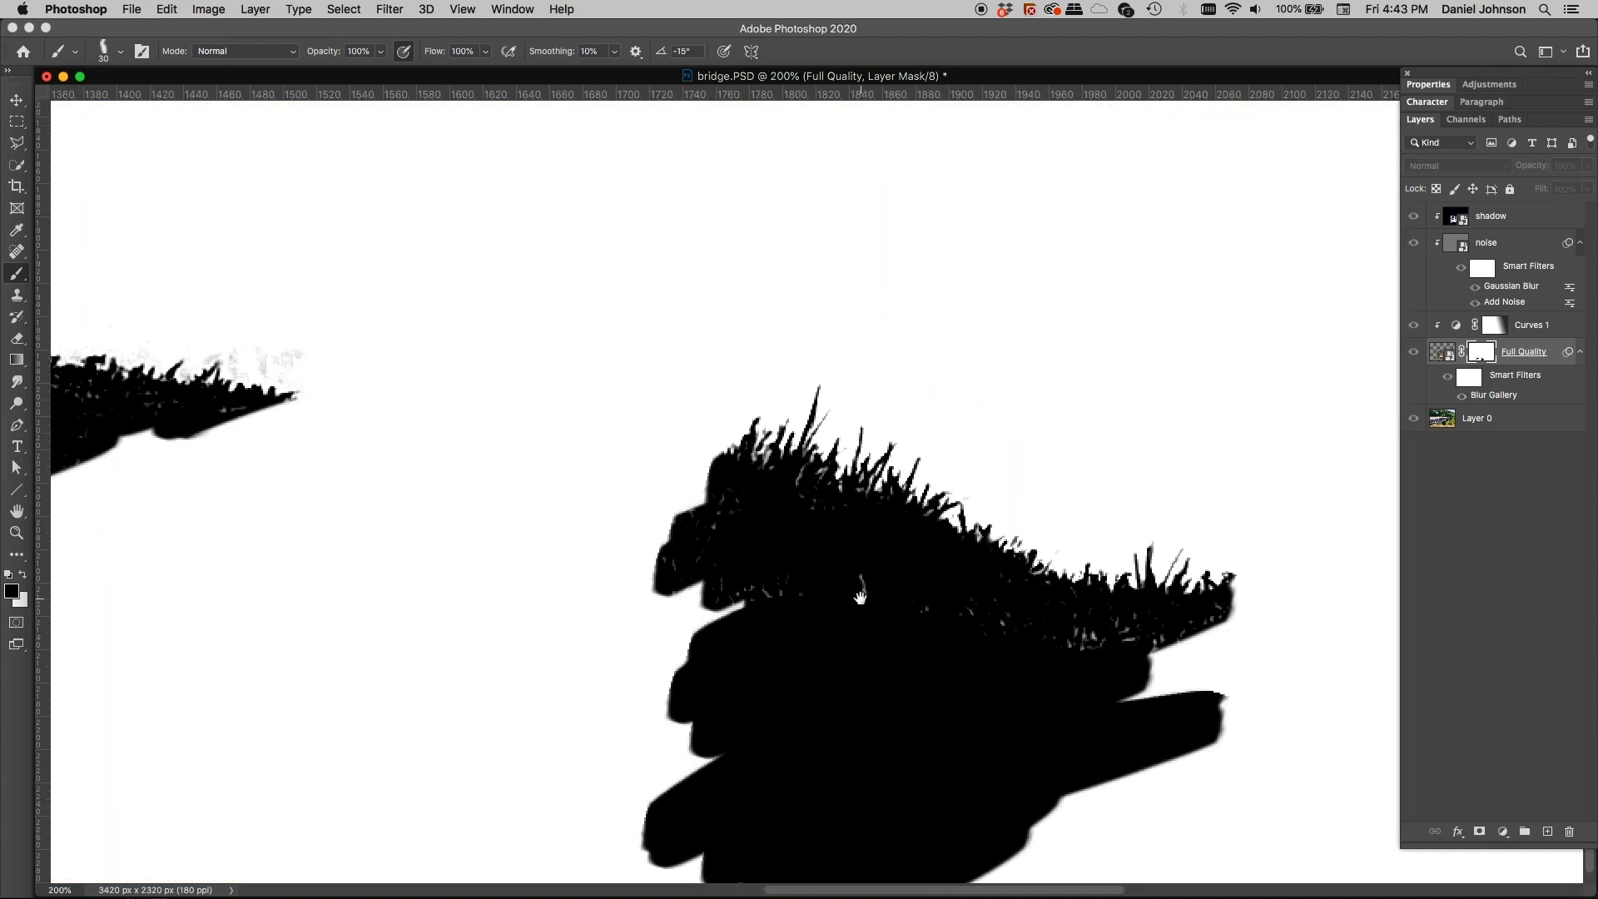
mouse_move(685, 583)
mouse_down()
mouse_move(665, 548)
mouse_move(700, 515)
mouse_move(796, 498)
mouse_move(845, 526)
mouse_move(703, 583)
mouse_move(714, 618)
mouse_move(911, 589)
mouse_move(1026, 610)
mouse_move(1038, 630)
mouse_move(1038, 604)
mouse_move(1008, 596)
mouse_move(1045, 615)
mouse_move(1048, 661)
mouse_move(1209, 636)
mouse_move(1061, 628)
mouse_up()
scroll(554, 599, left, 10)
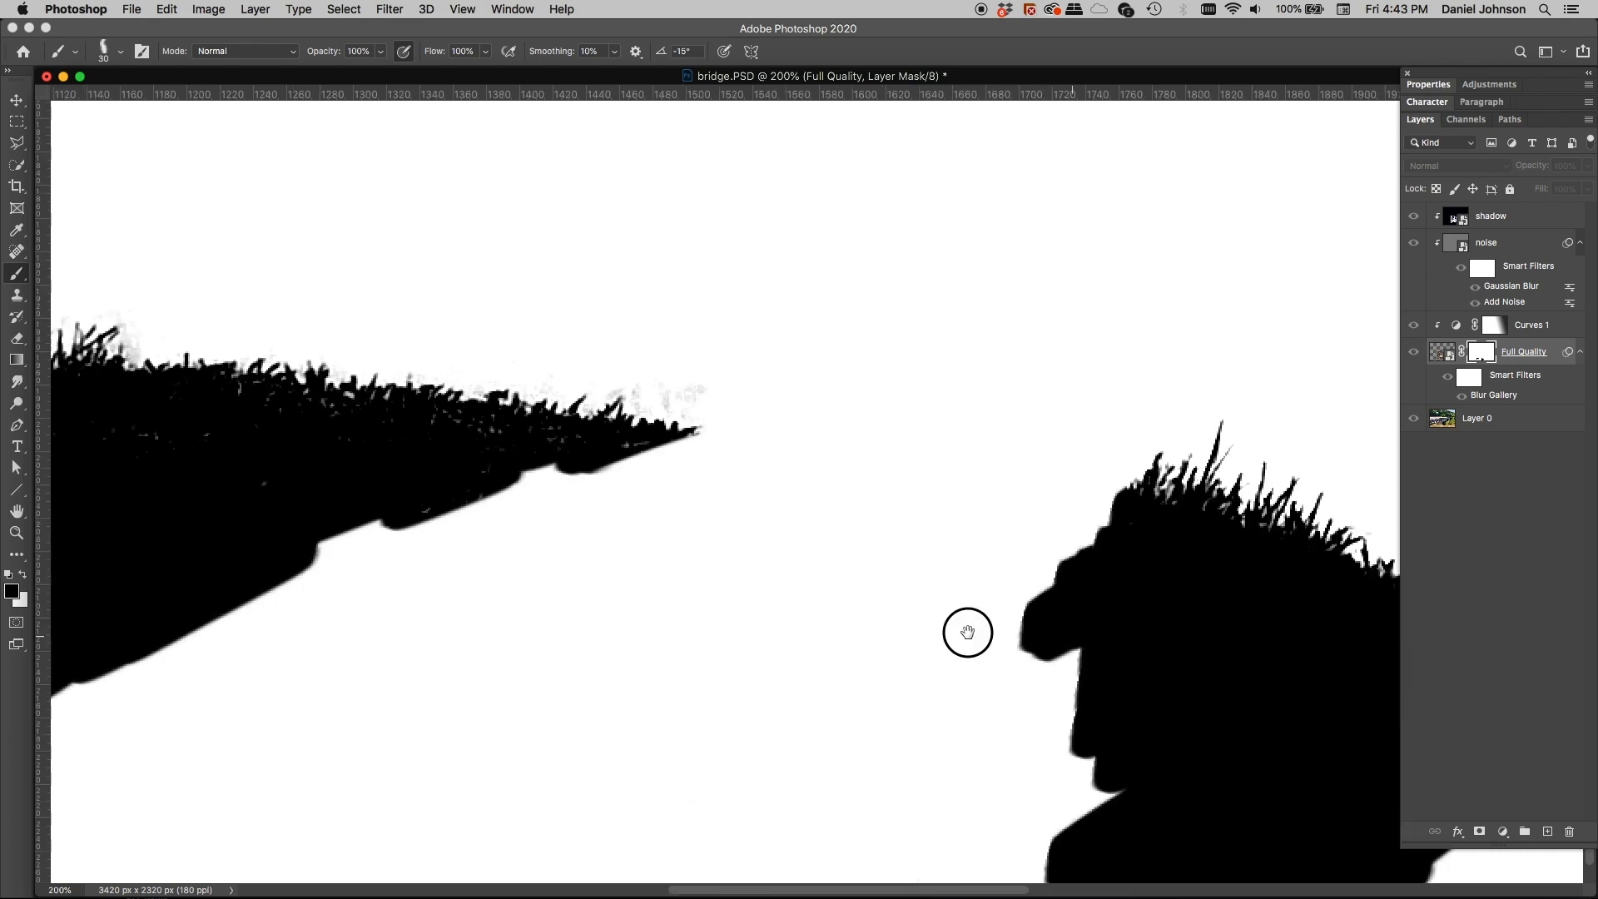
drag(781, 489, 610, 458)
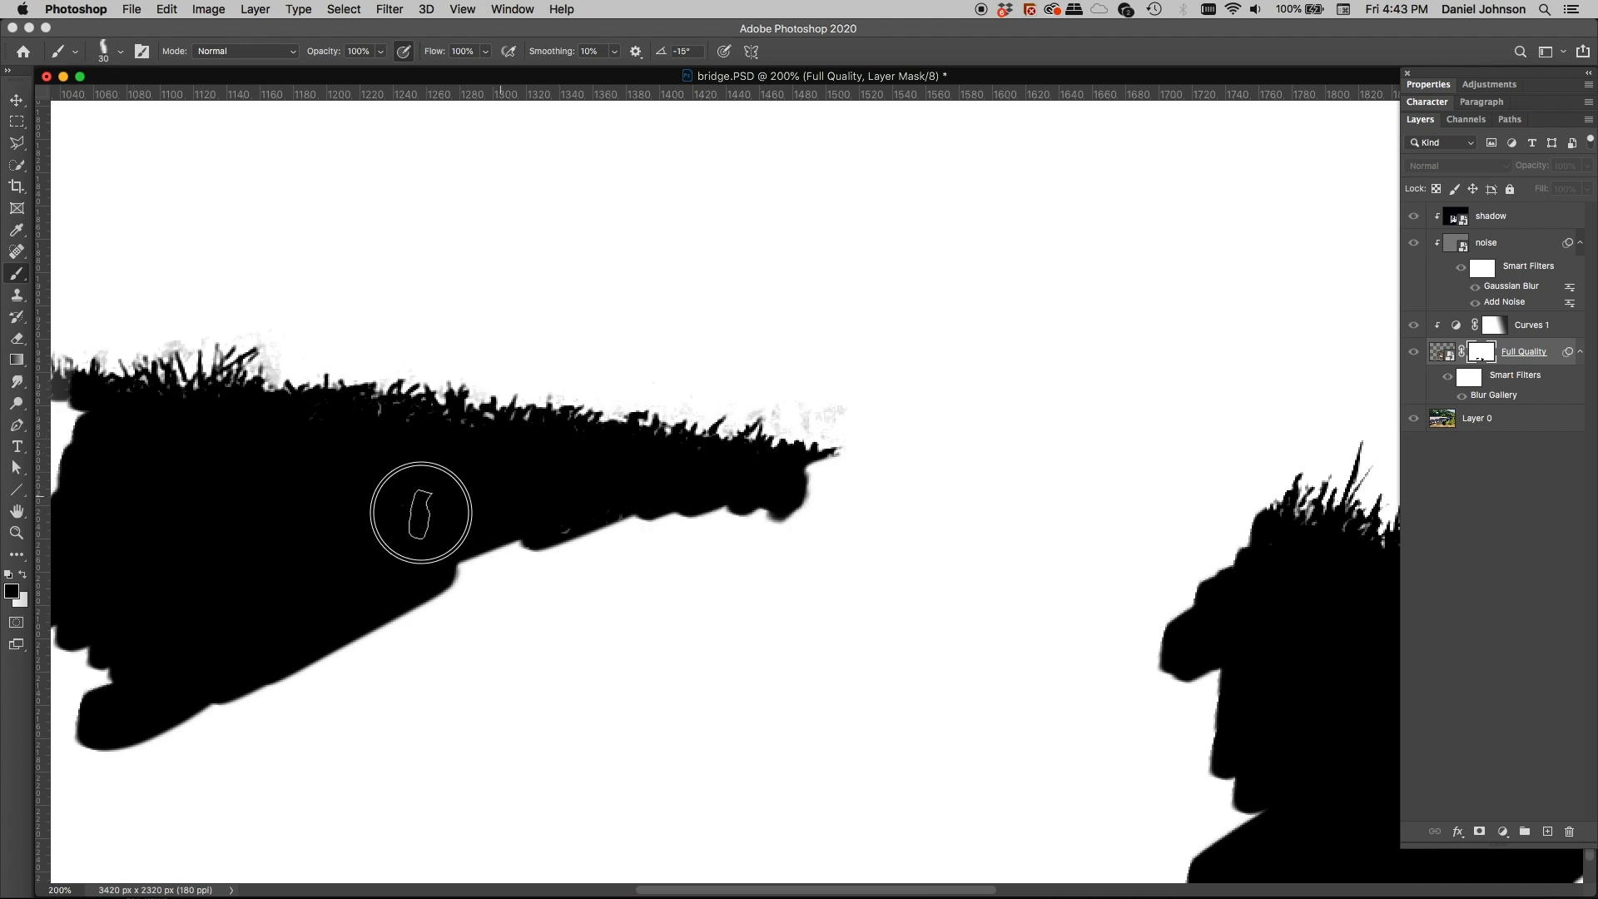
mouse_move(417, 511)
mouse_down()
mouse_move(522, 556)
mouse_move(801, 525)
mouse_move(838, 491)
mouse_up()
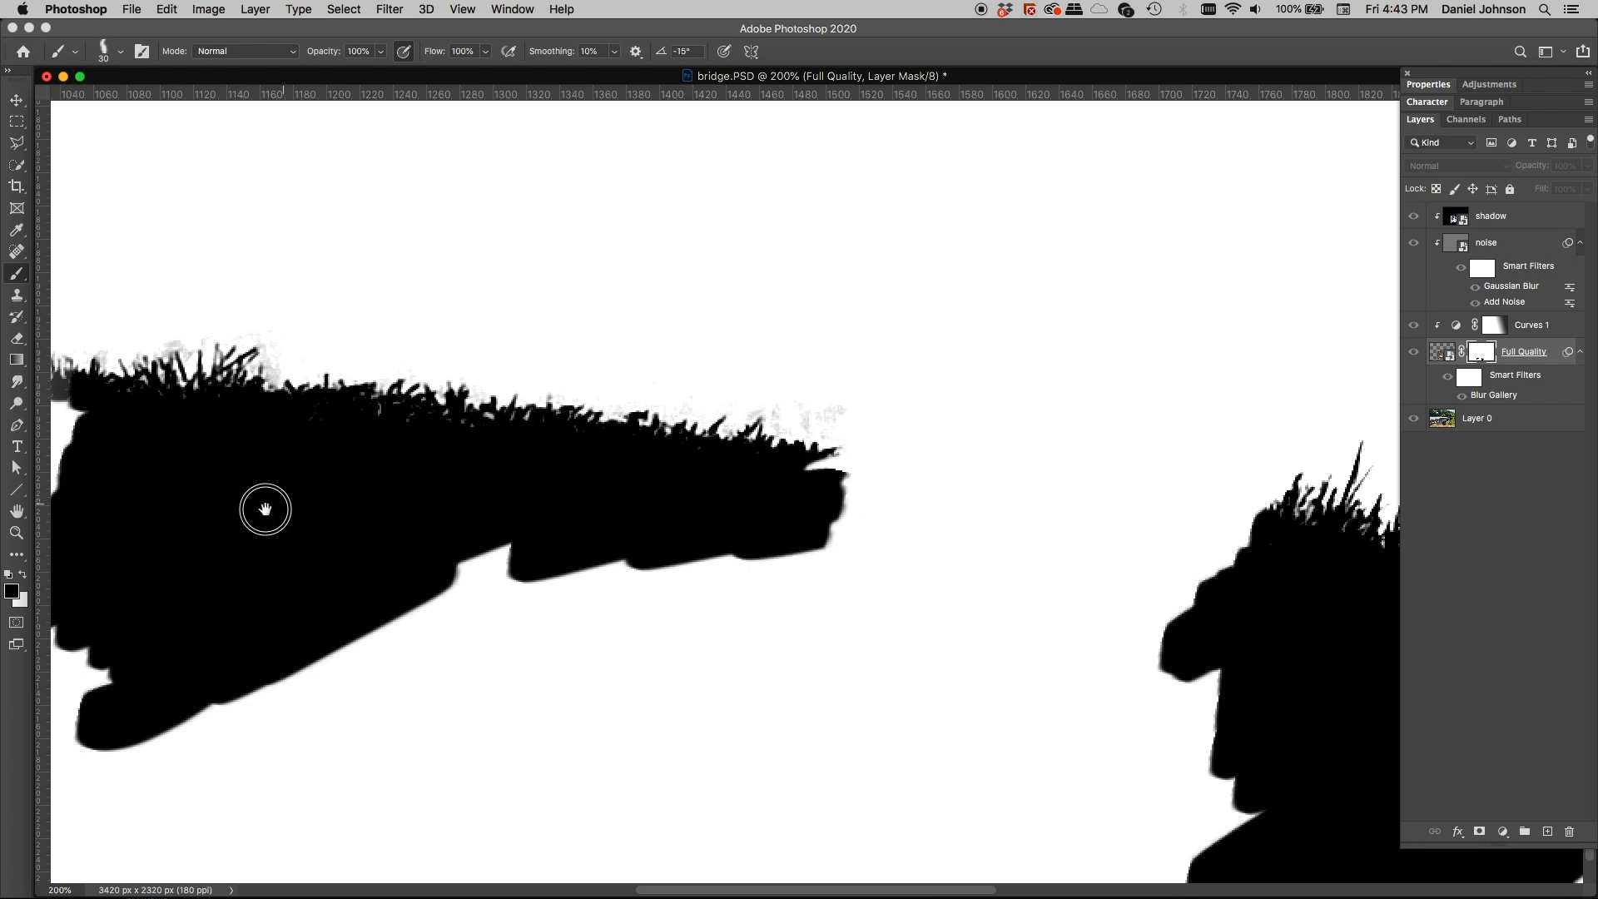
drag(267, 510, 596, 546)
drag(395, 455, 460, 449)
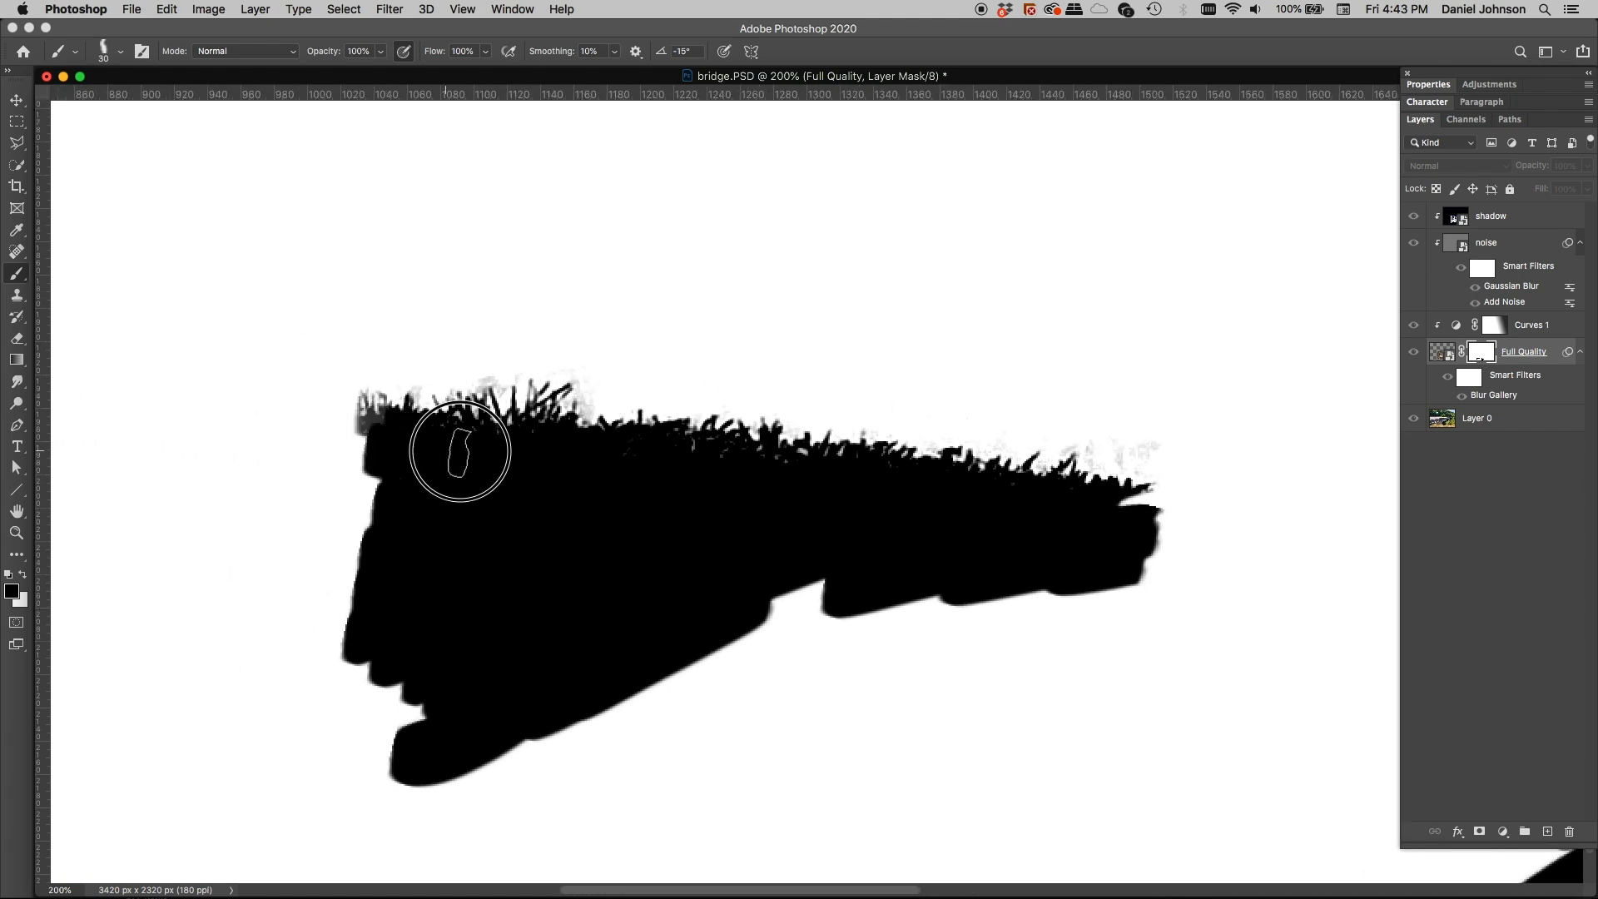
drag(1067, 571, 381, 545)
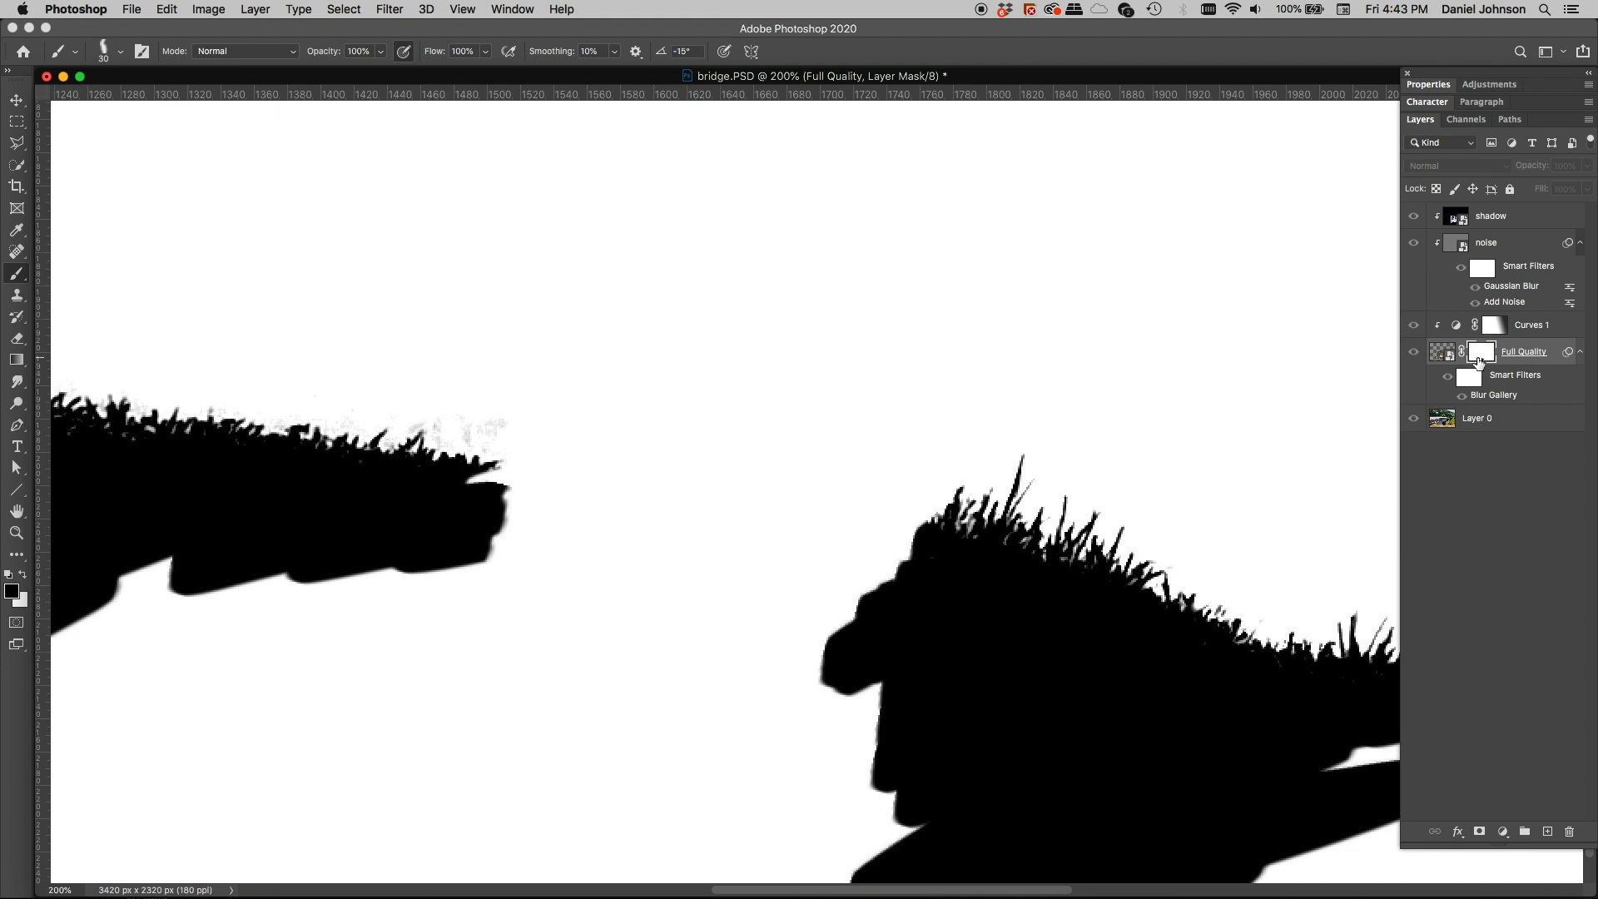
alt+click(1479, 359)
mouse_move(392, 533)
mouse_down()
mouse_move(713, 528)
mouse_move(831, 569)
mouse_up()
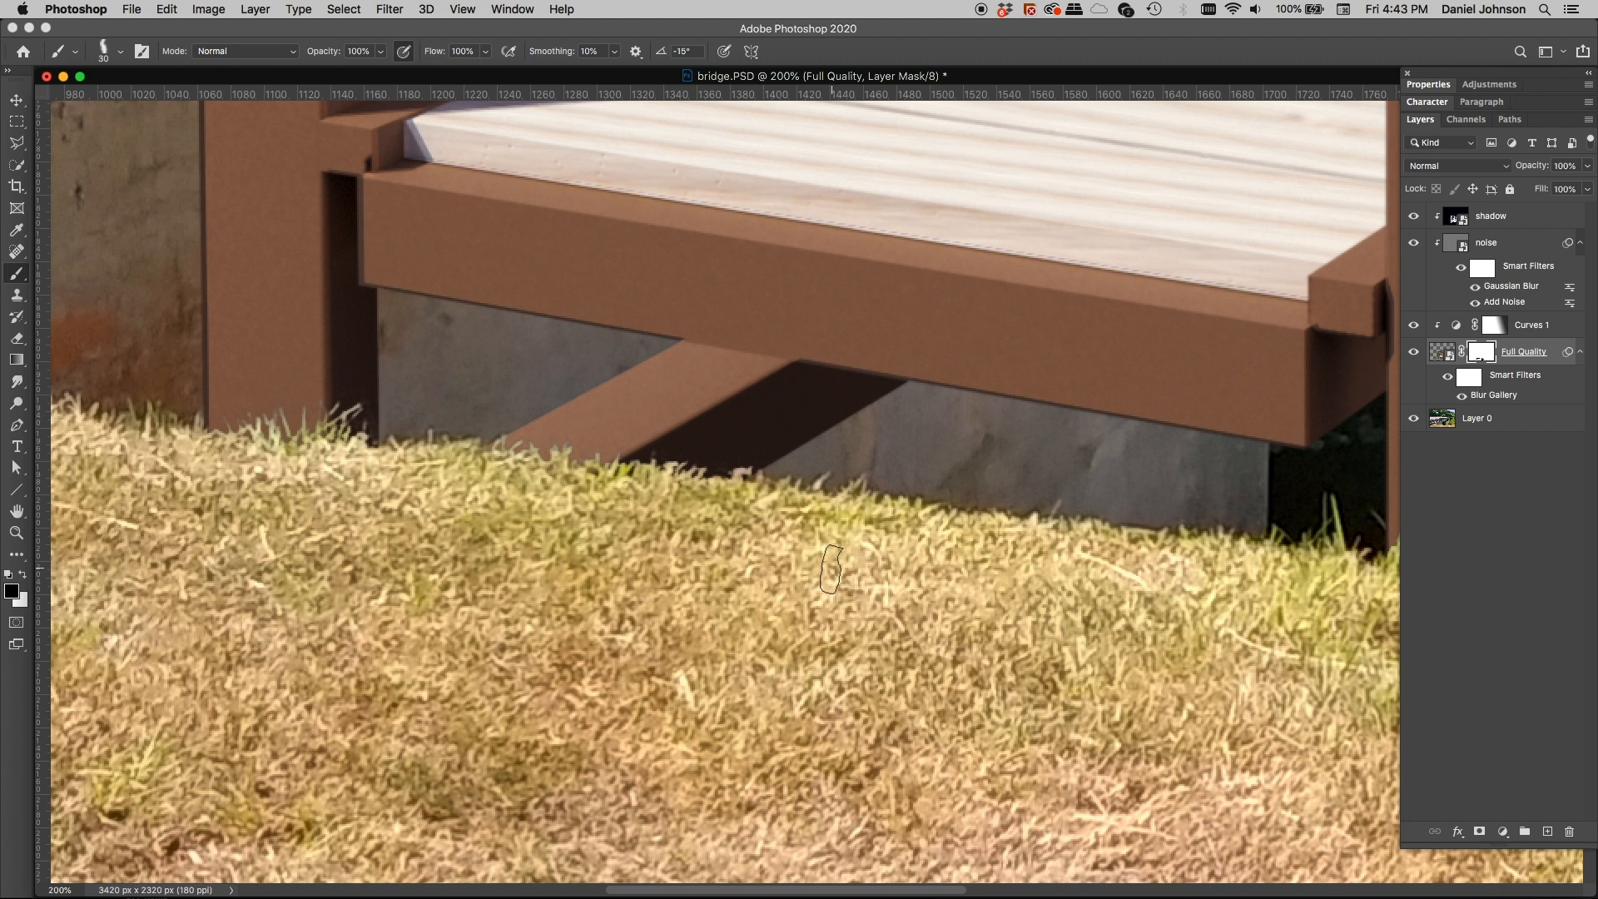
Feather the Full Quality layer mask by 0.7 px to soften the grass edges over the bridge posts
key(v)
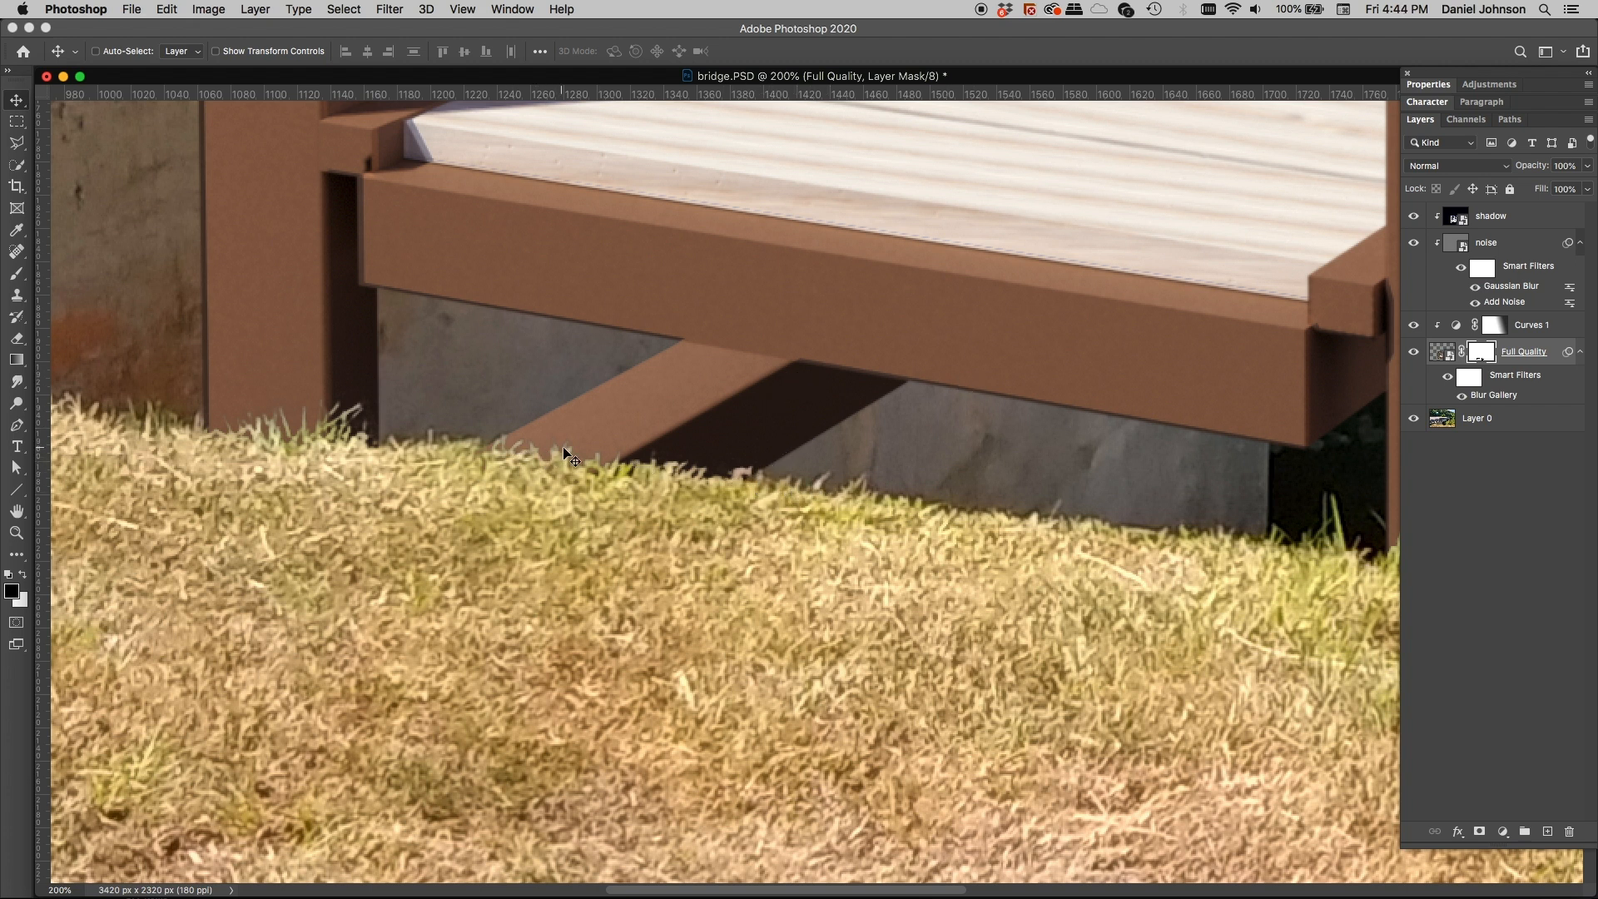
drag(1010, 528, 339, 446)
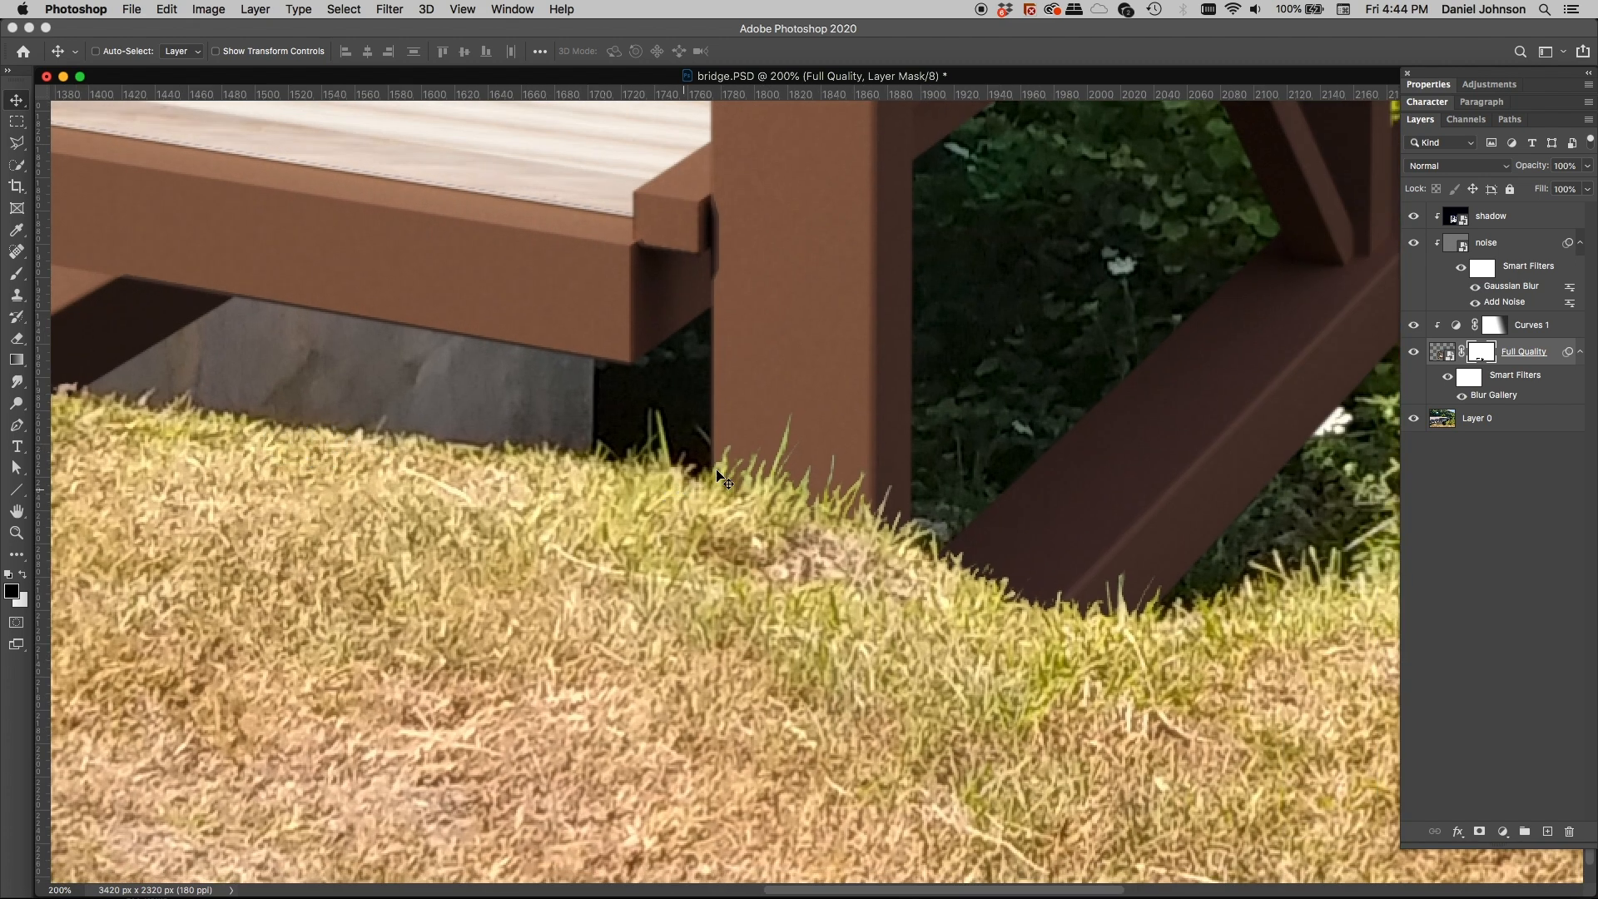
double_click(1490, 358)
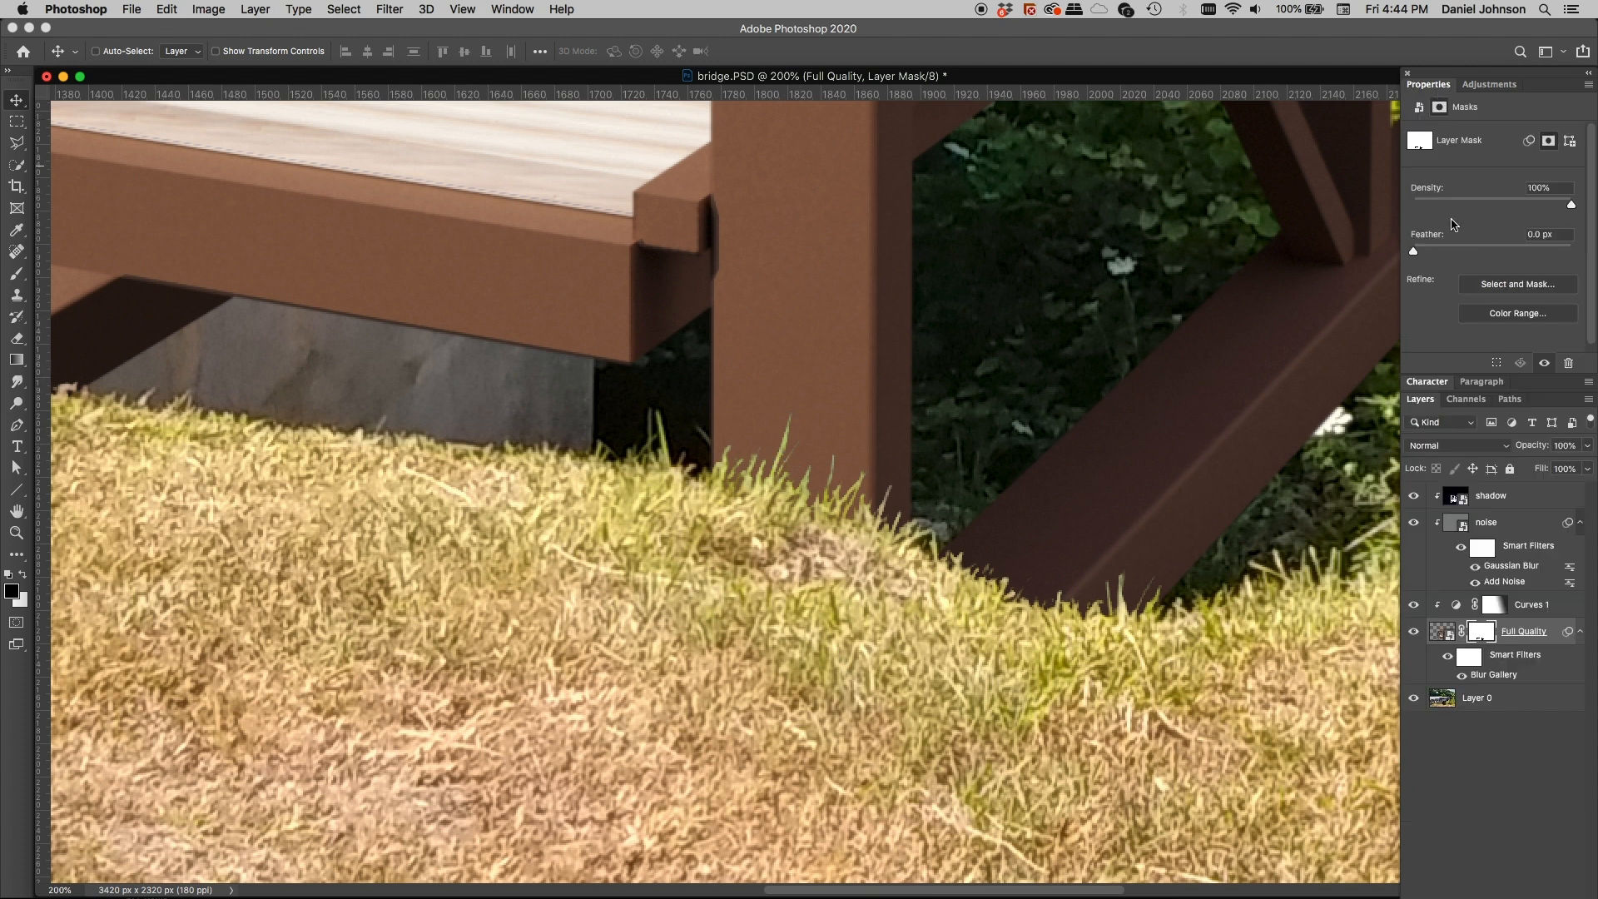
drag(1415, 252, 1420, 253)
drag(1419, 253, 1419, 254)
double_click(1425, 85)
double_click(1426, 85)
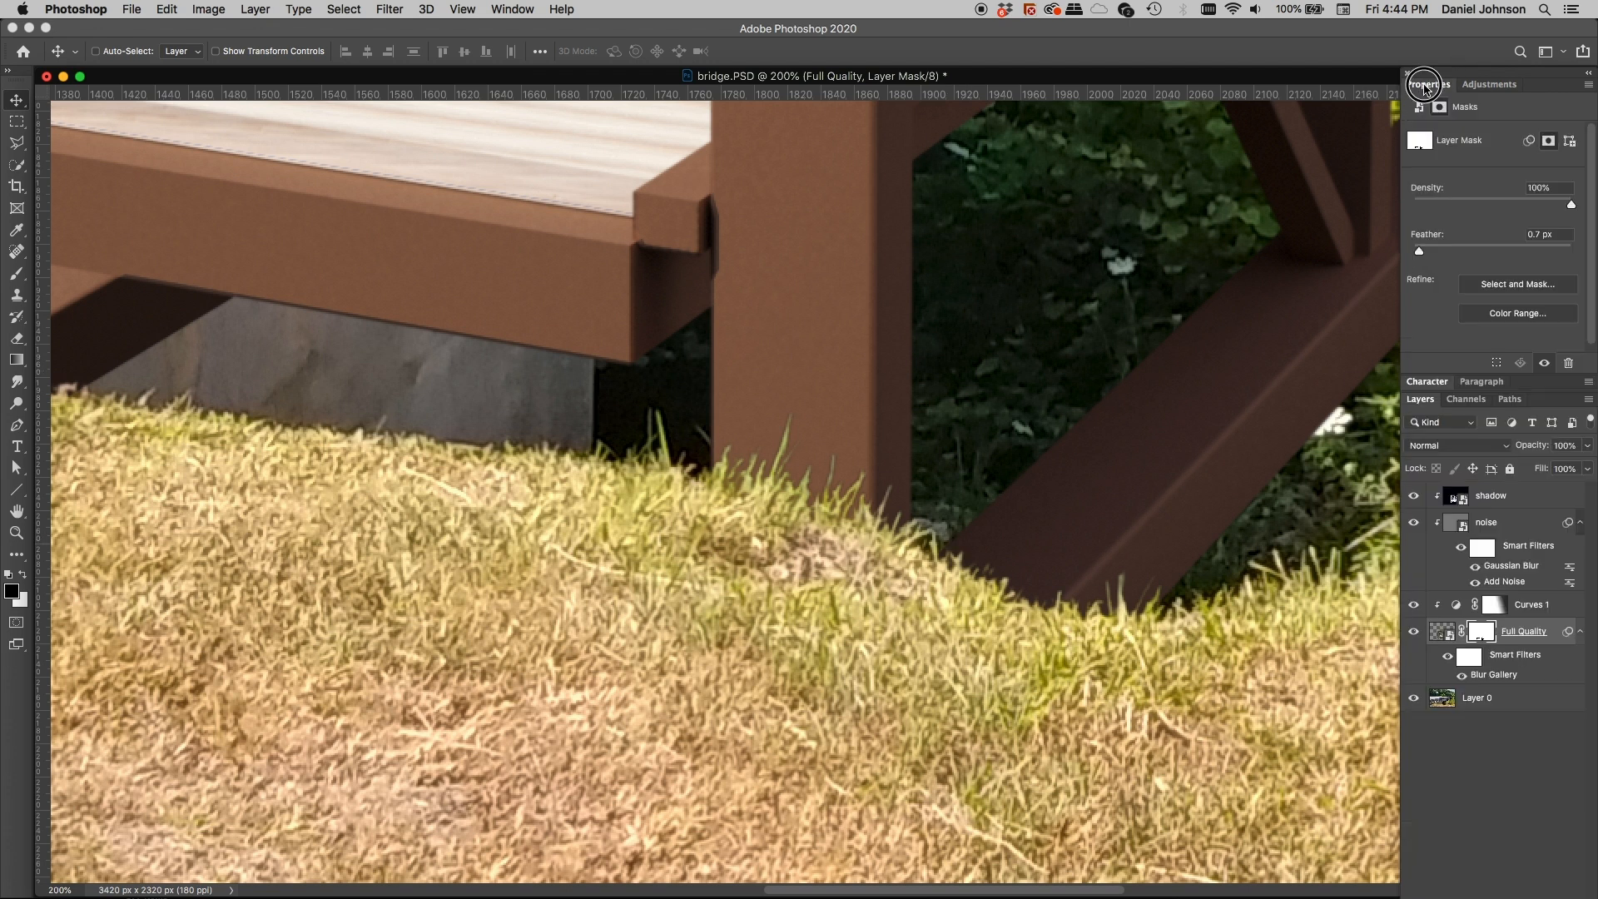
double_click(1425, 85)
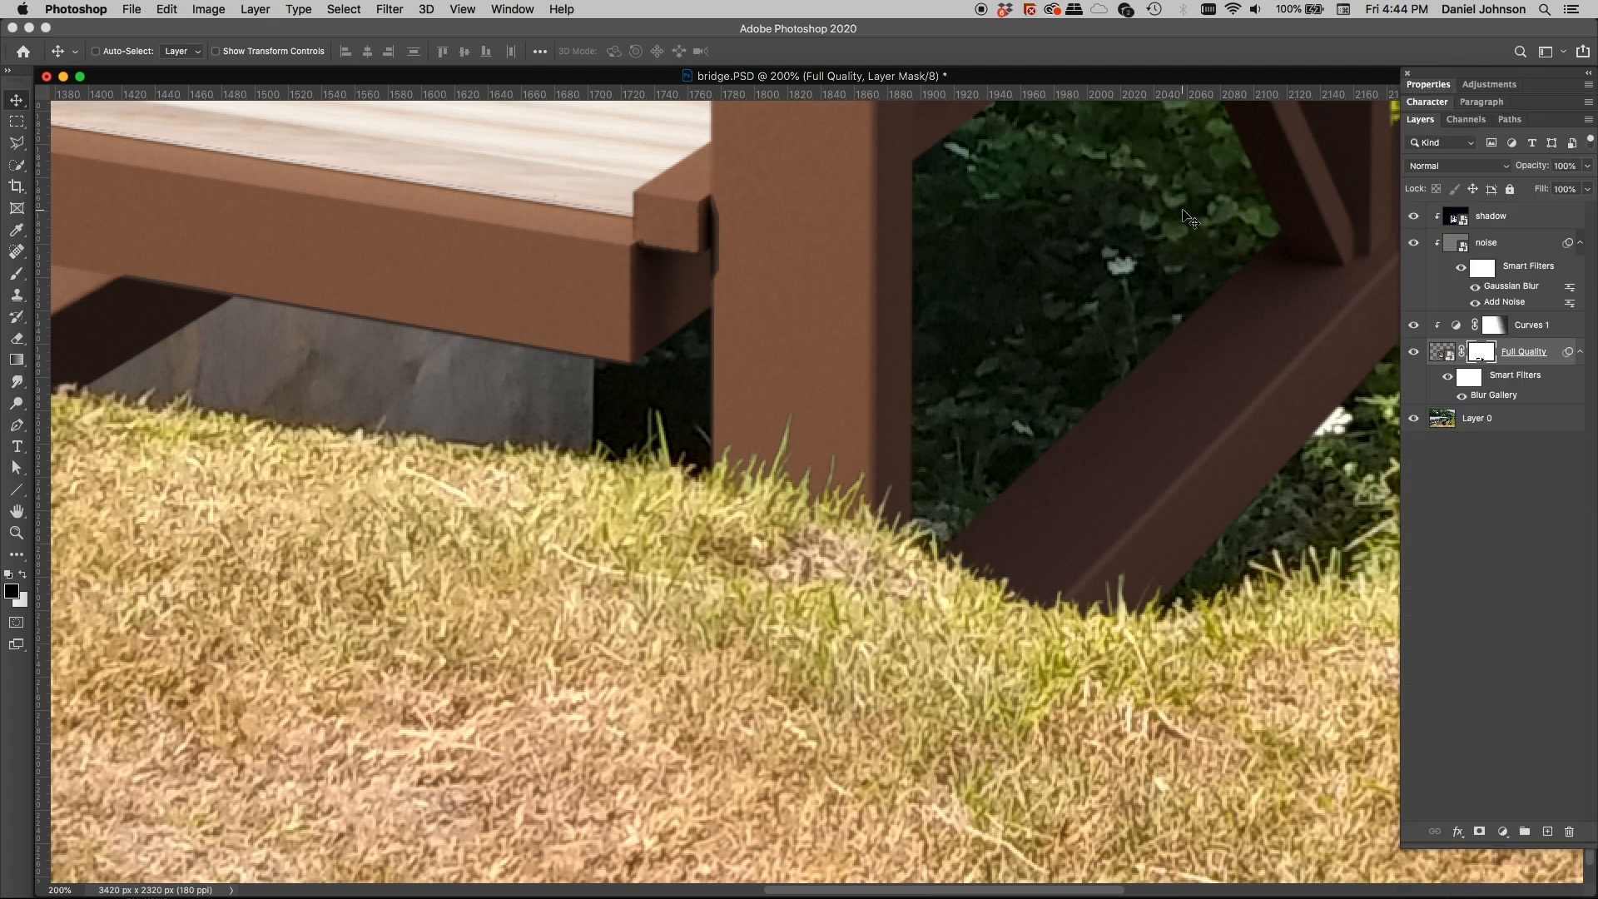
Save the bridge.PSD document with the masked footbridge
key(super+minus)
key(super+minus)
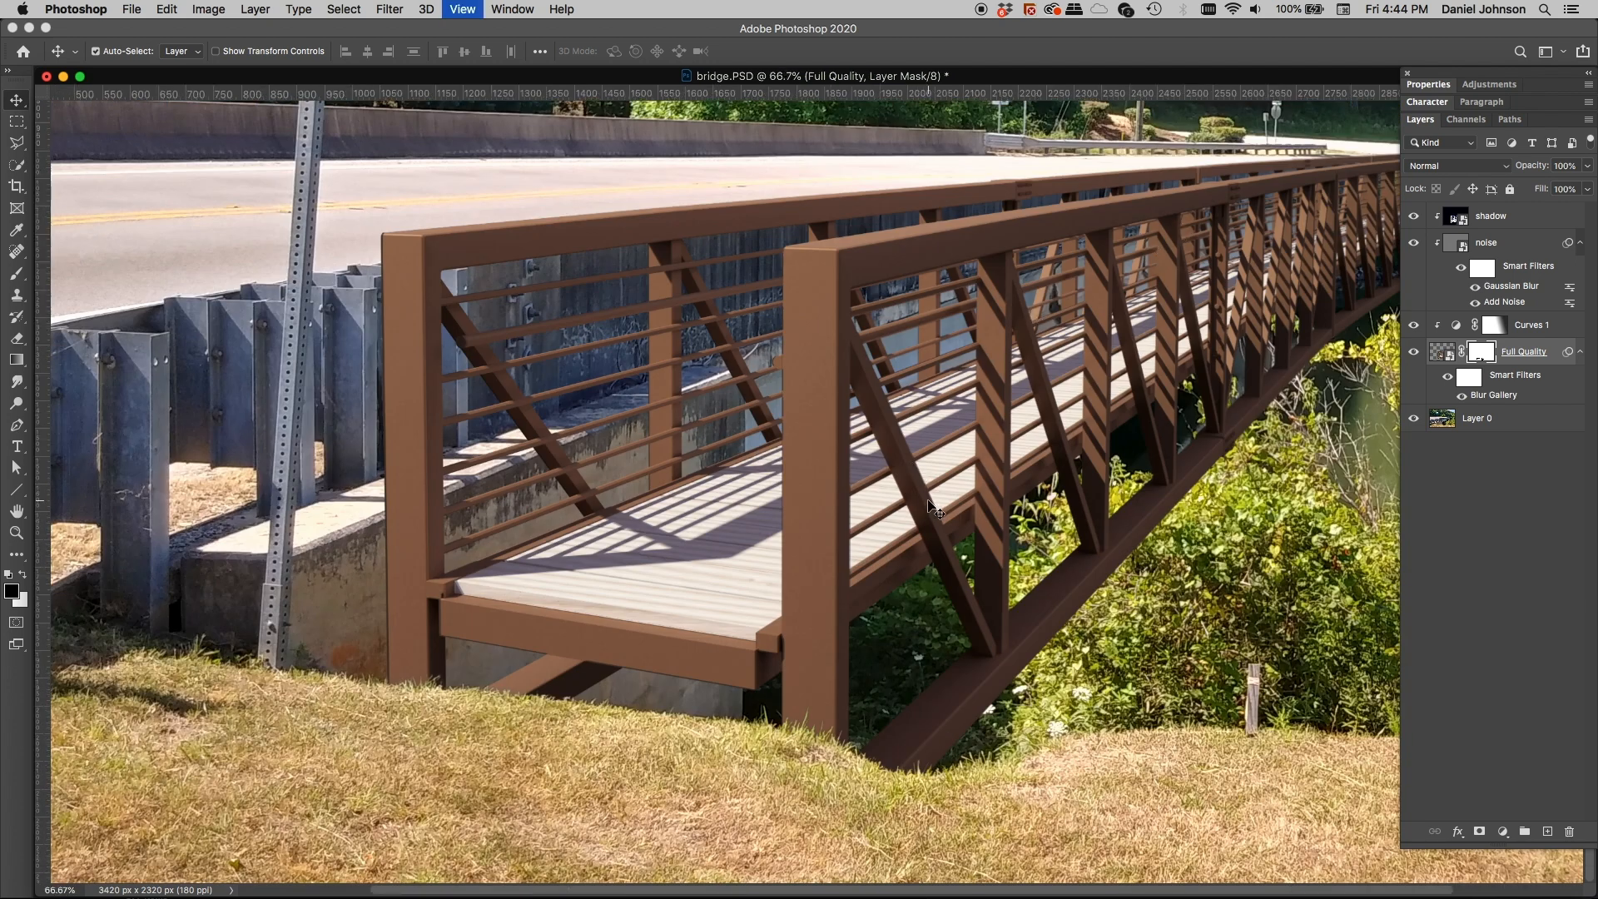
key(super+minus)
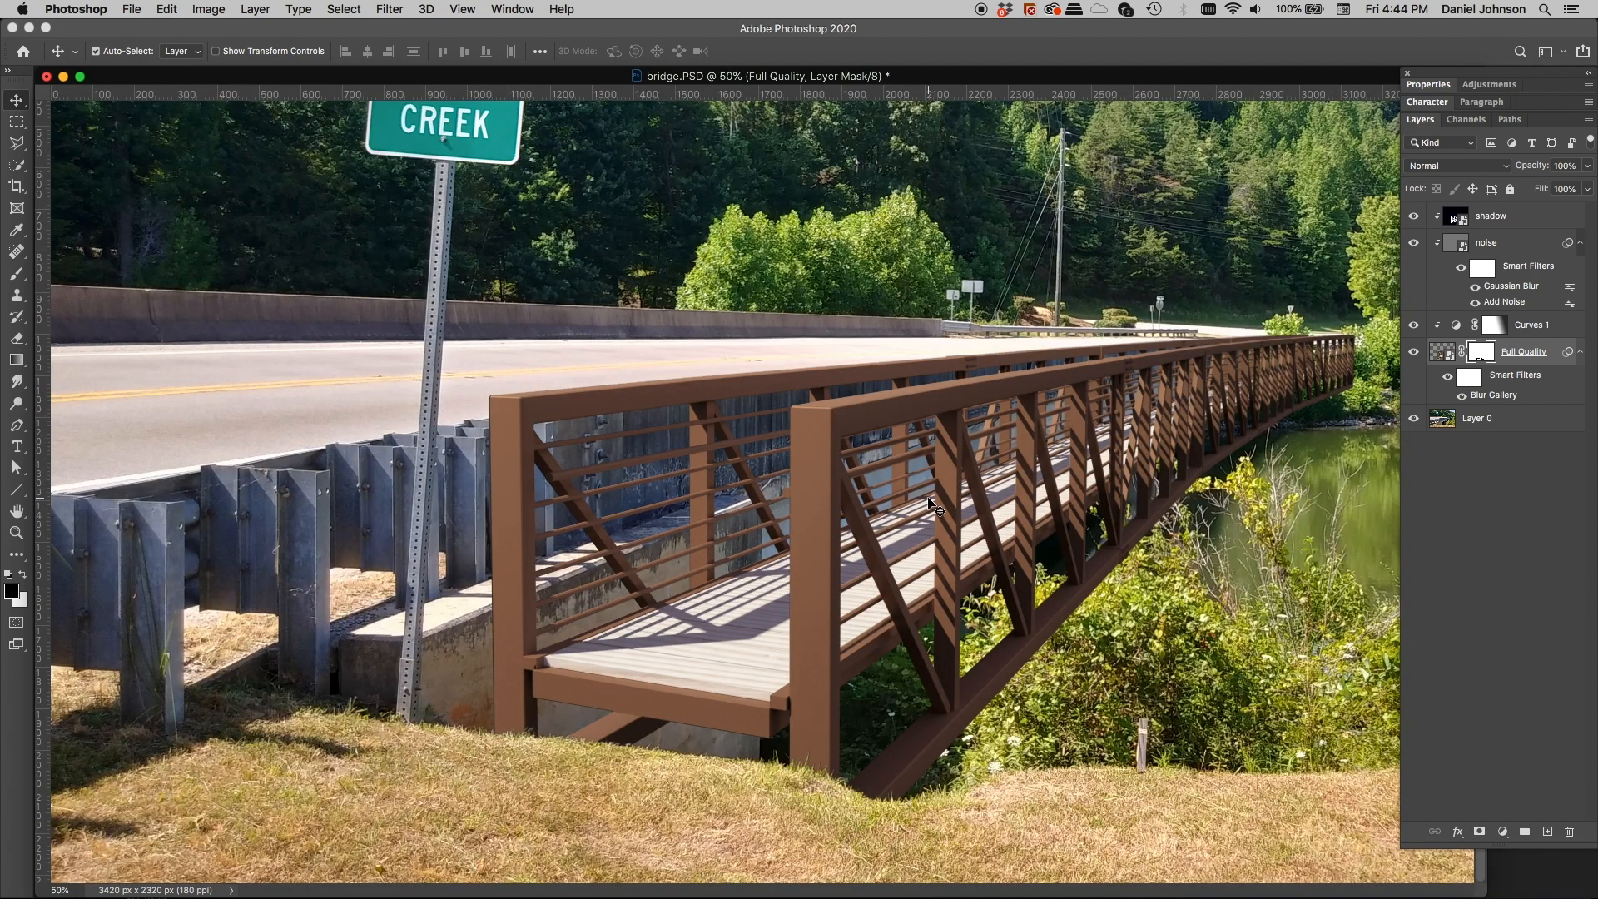
key(super+s)
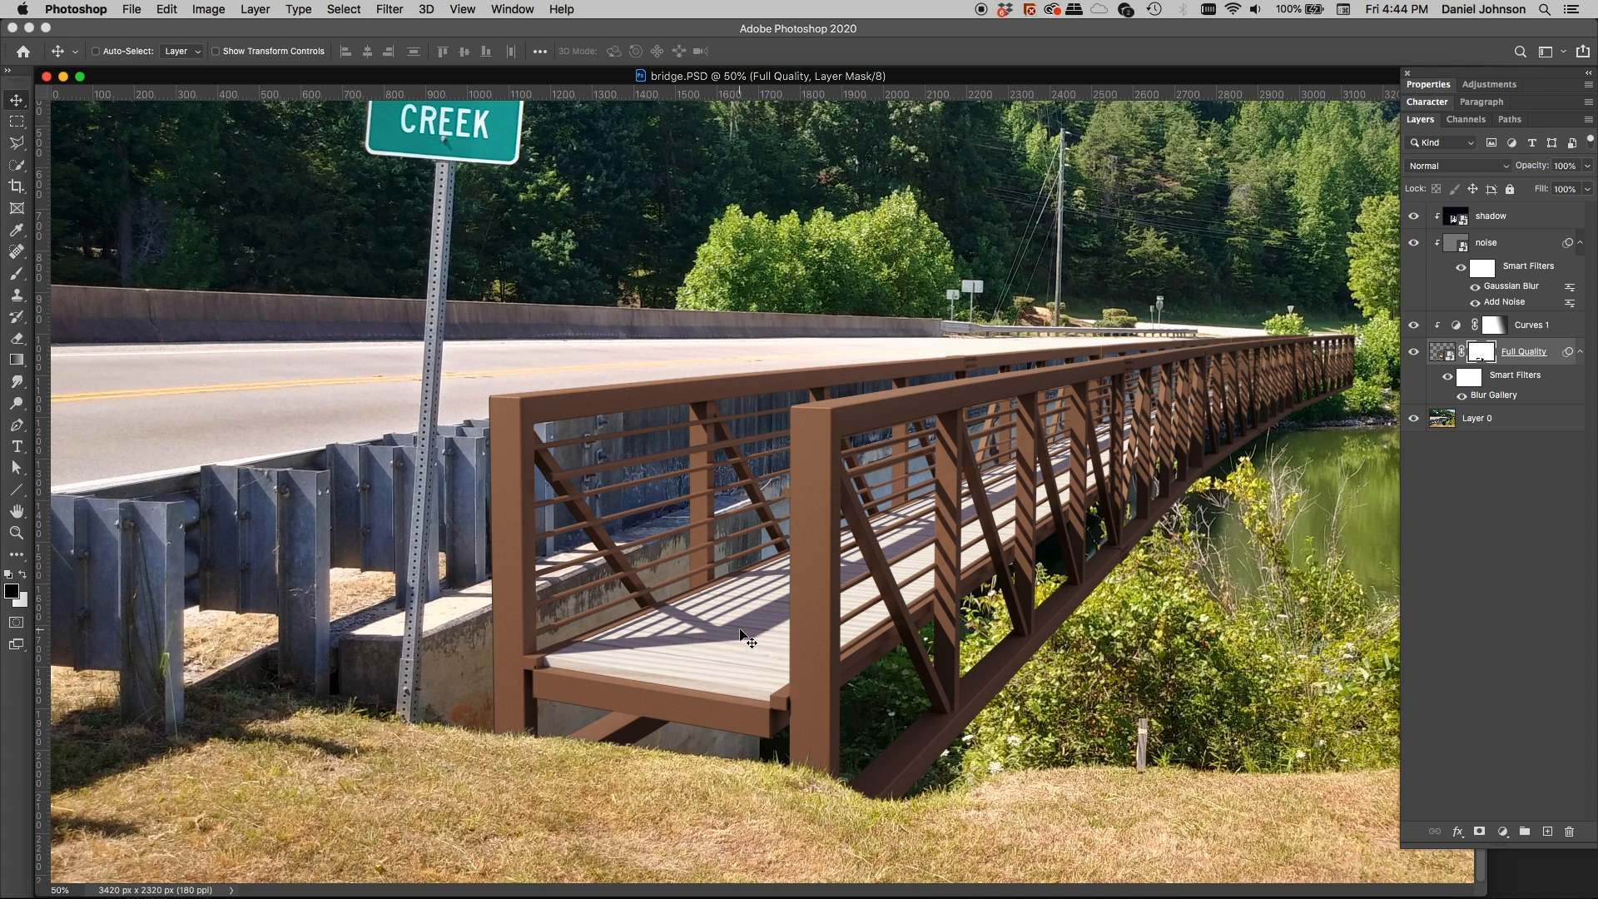
Examine the deck shadows up close by hiding and showing the shadow layer repeatedly
key(super+equal)
key(super+equal)
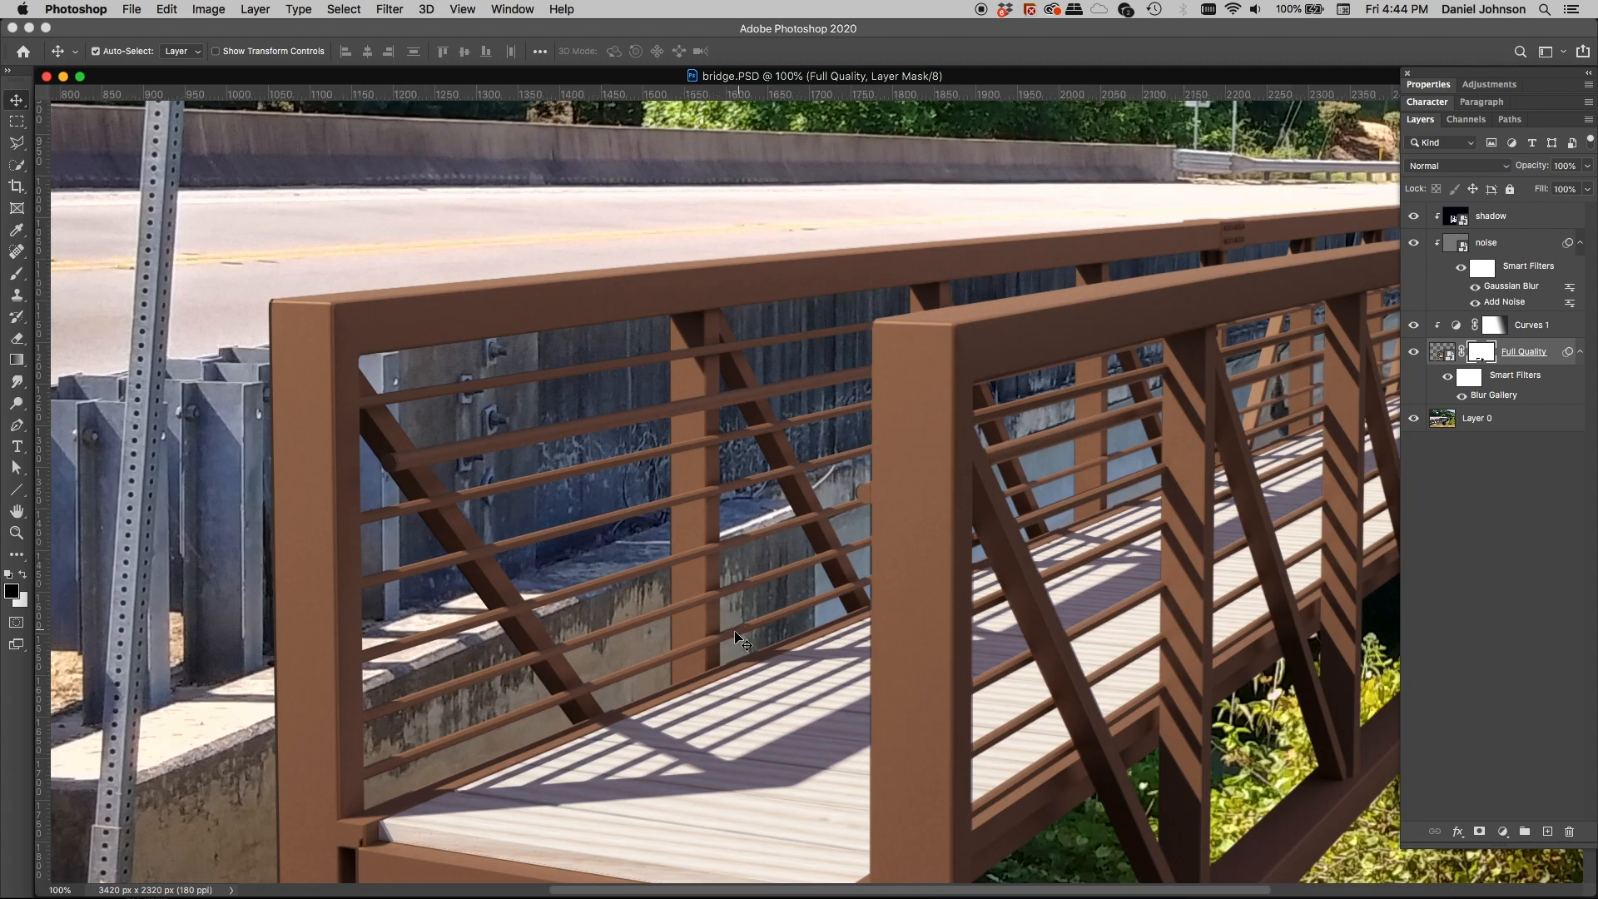
key(super+equal)
drag(560, 574, 842, 432)
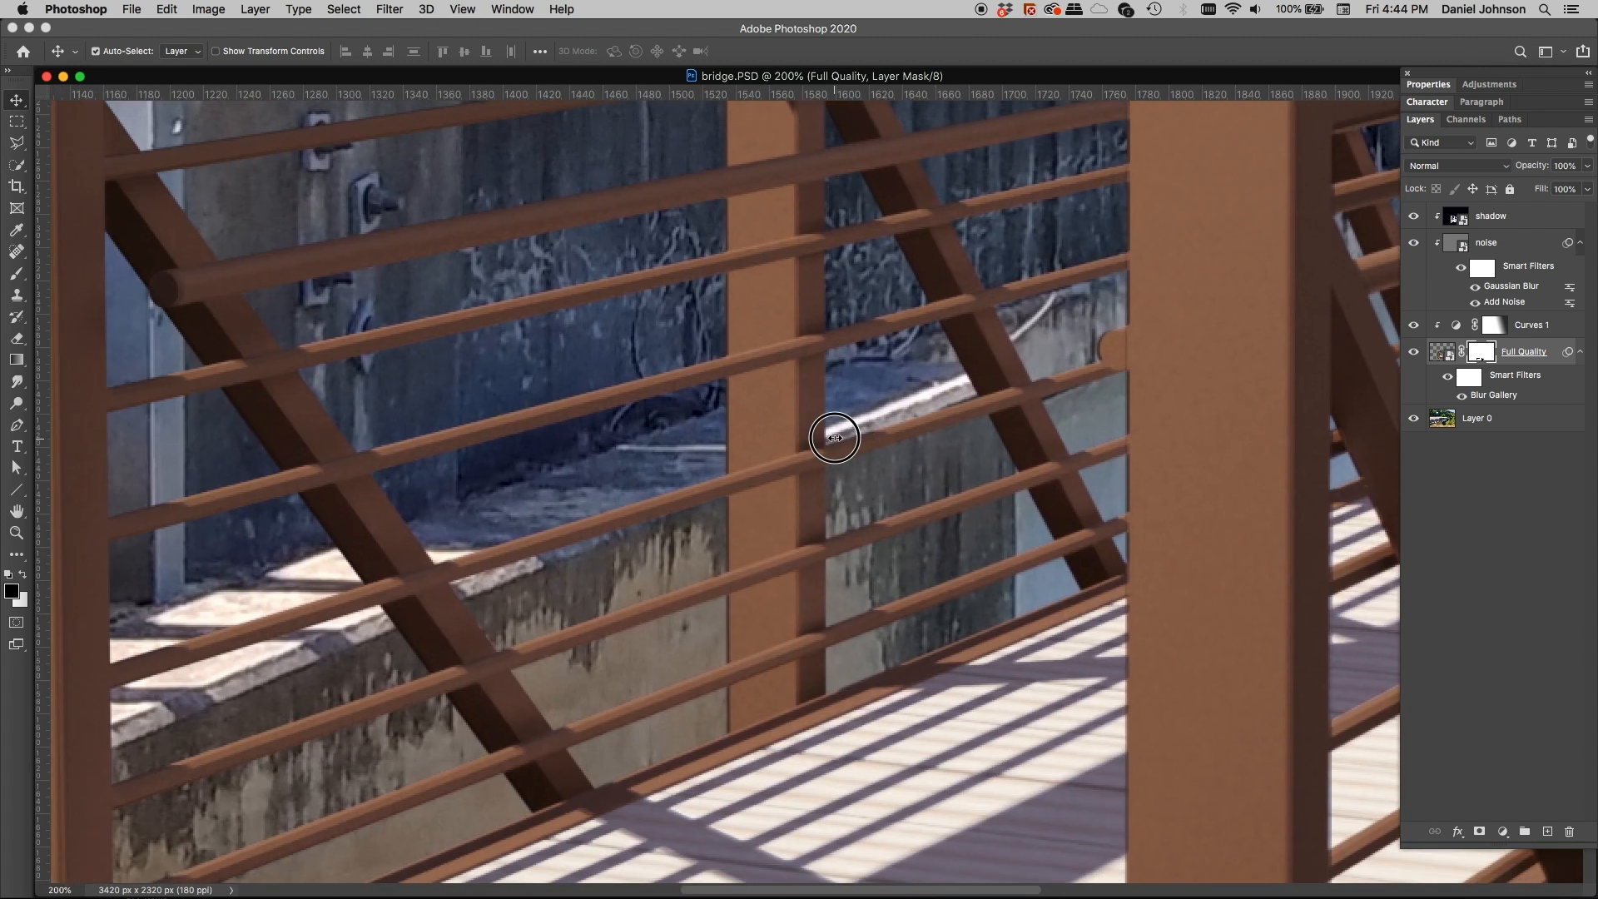
drag(573, 545, 592, 482)
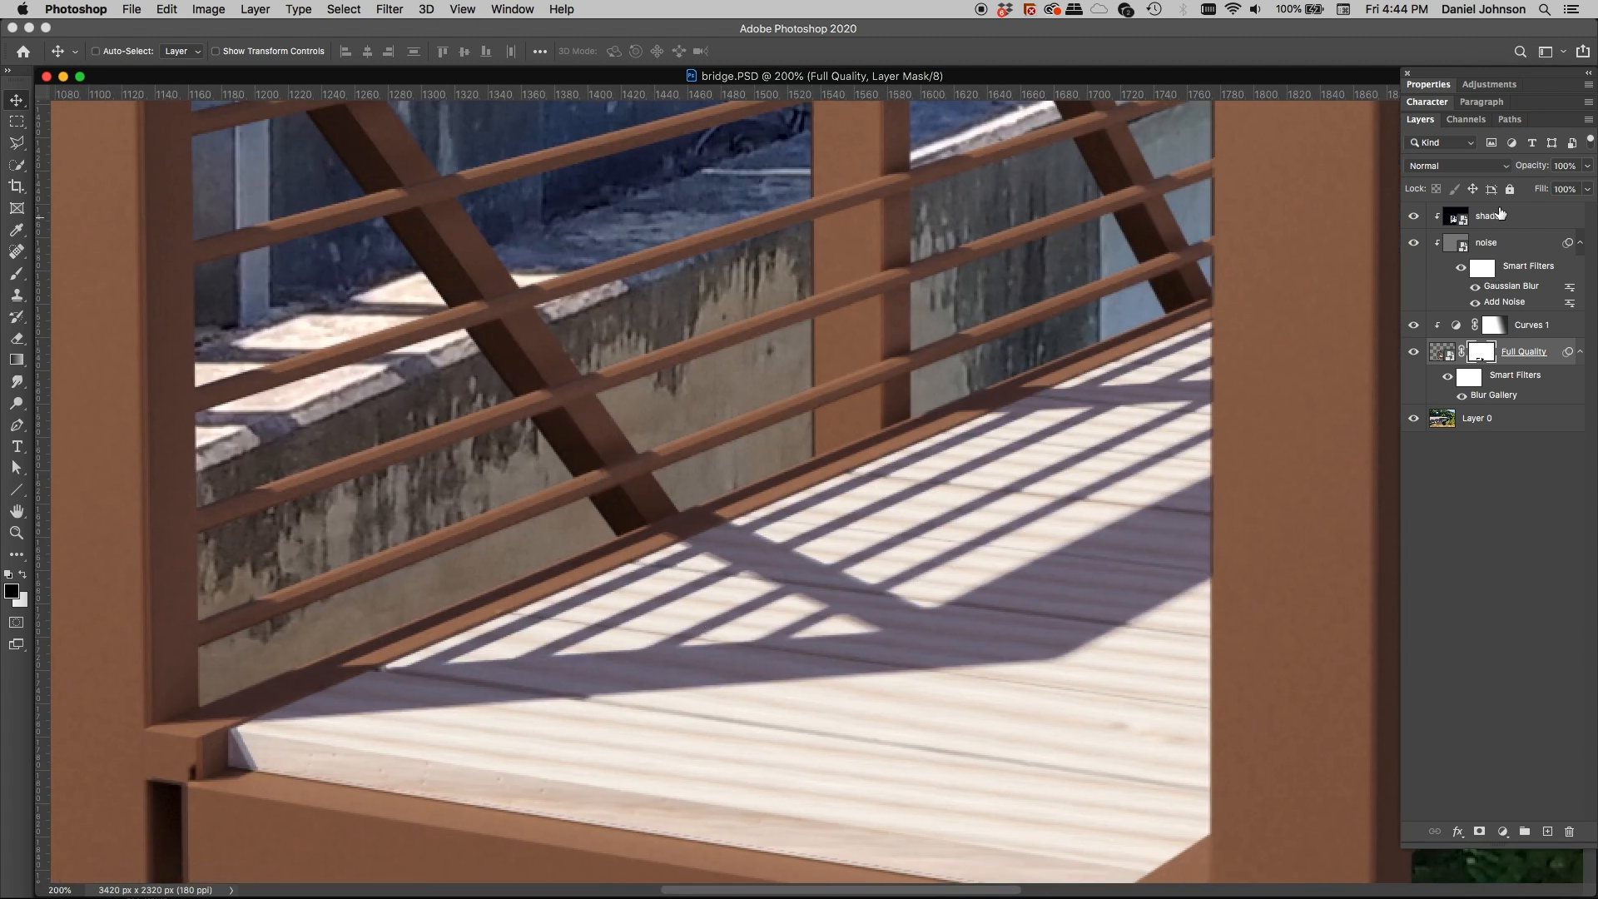
click(1453, 220)
click(1413, 217)
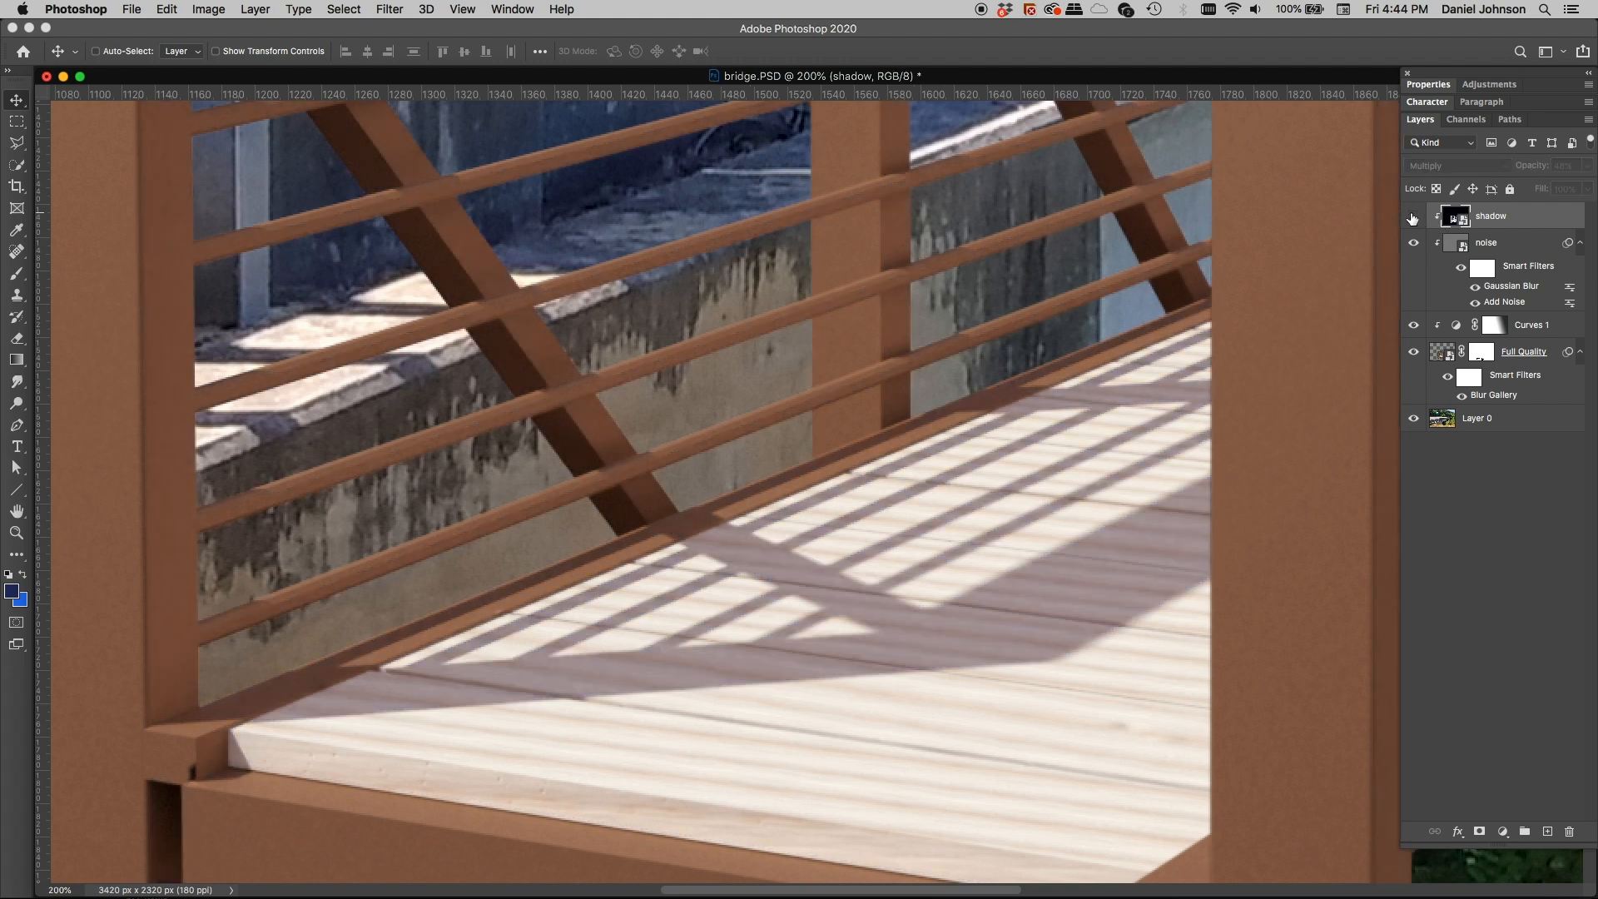
click(1413, 216)
click(1413, 218)
click(1412, 219)
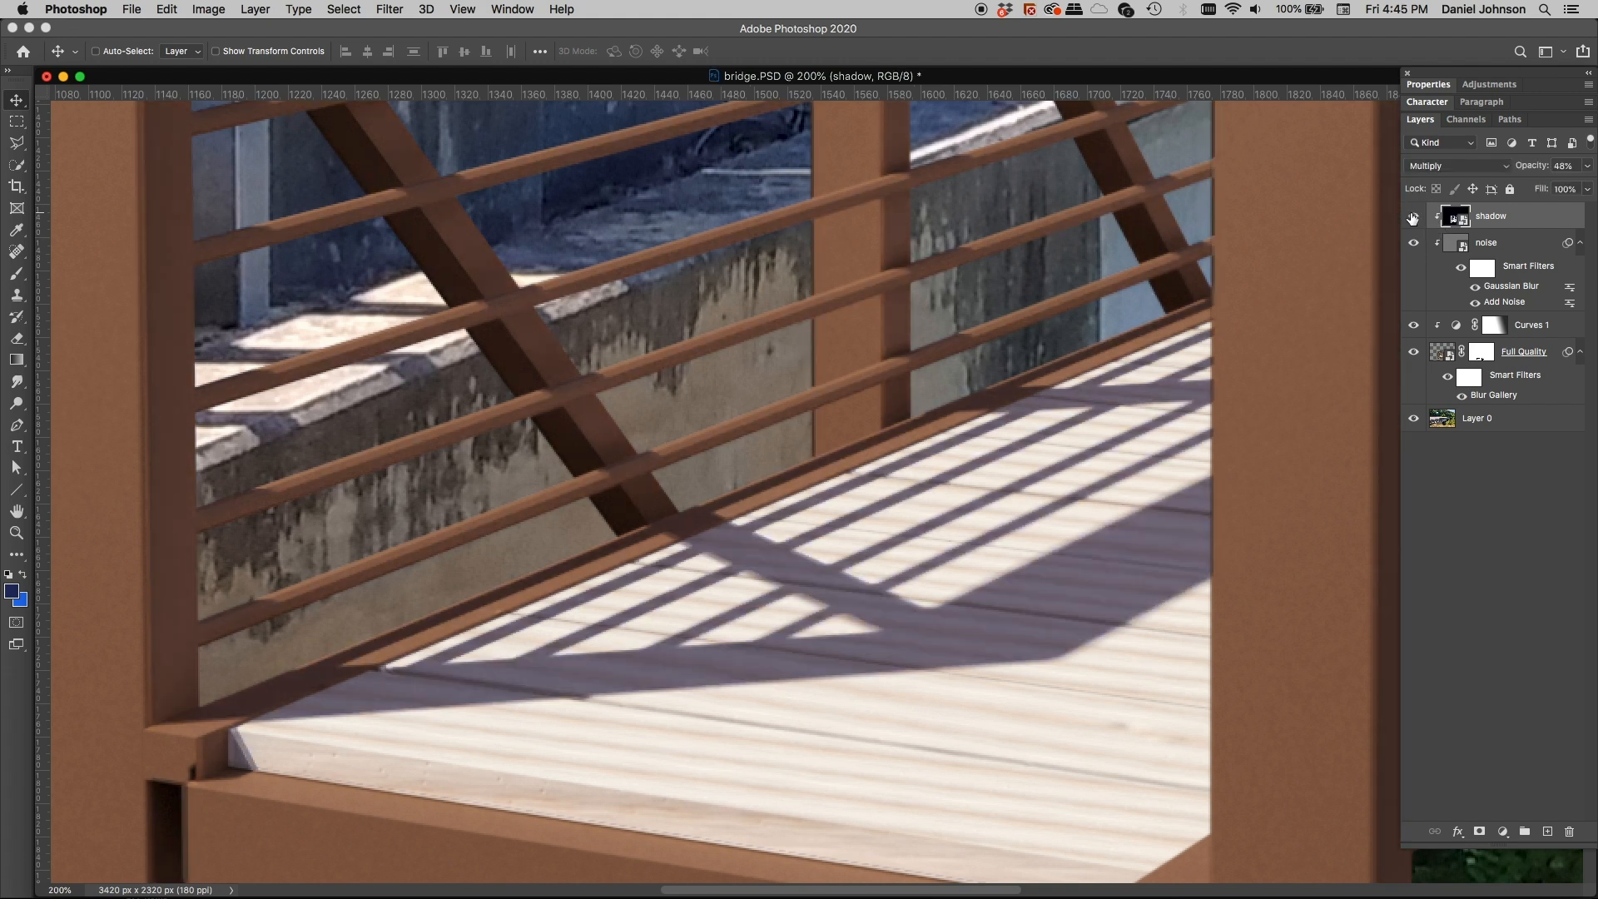
click(1412, 218)
click(1413, 218)
click(1413, 218)
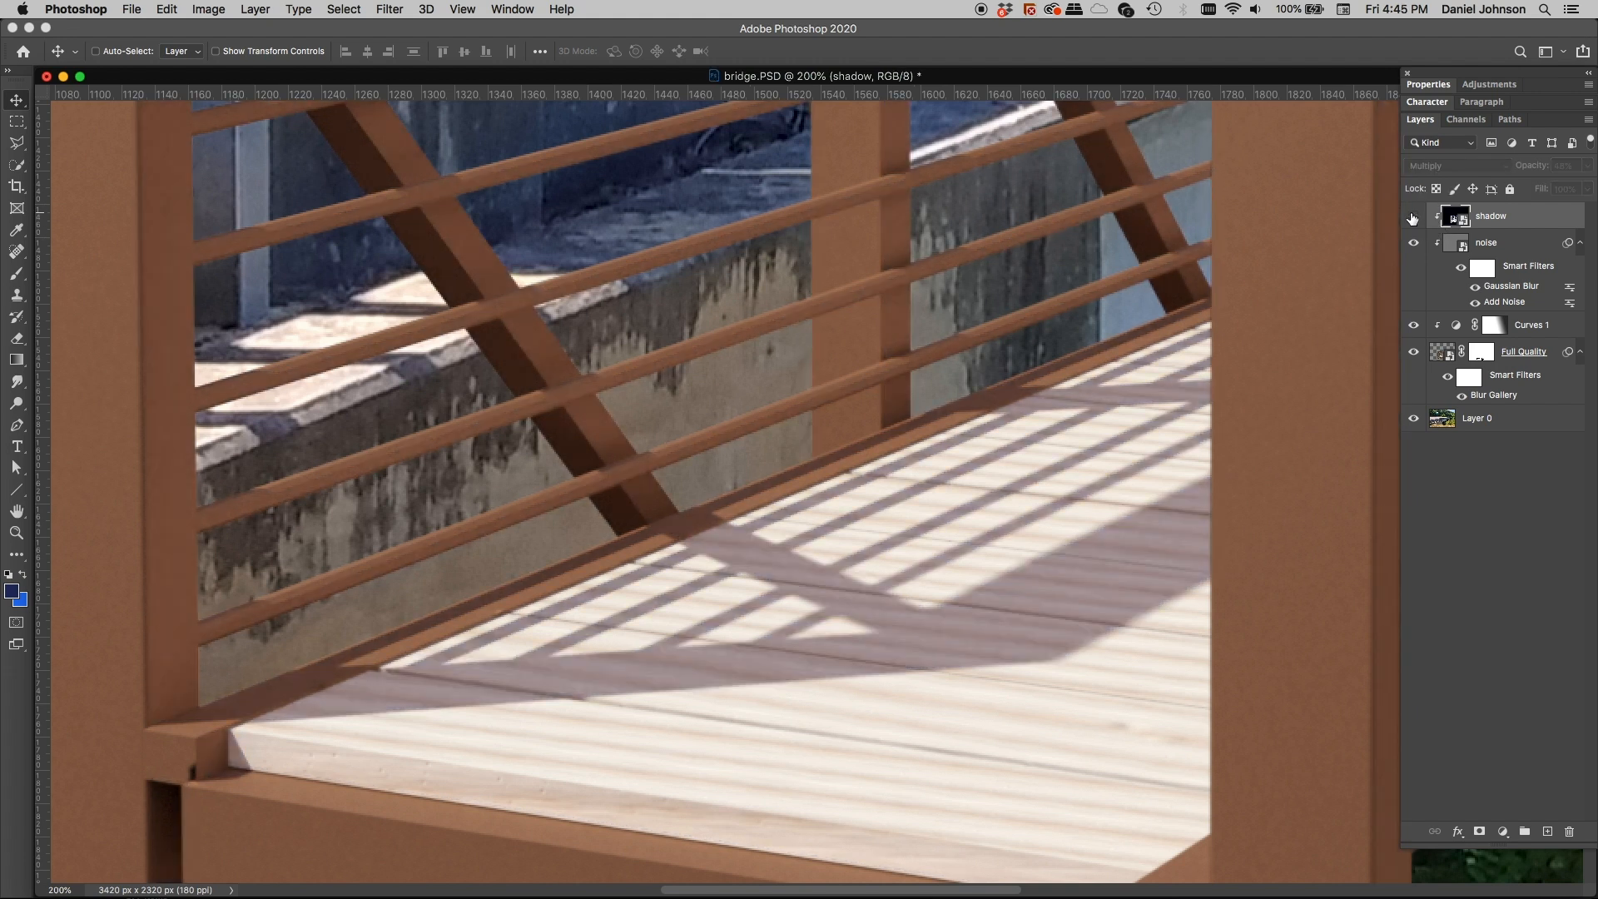
click(1413, 218)
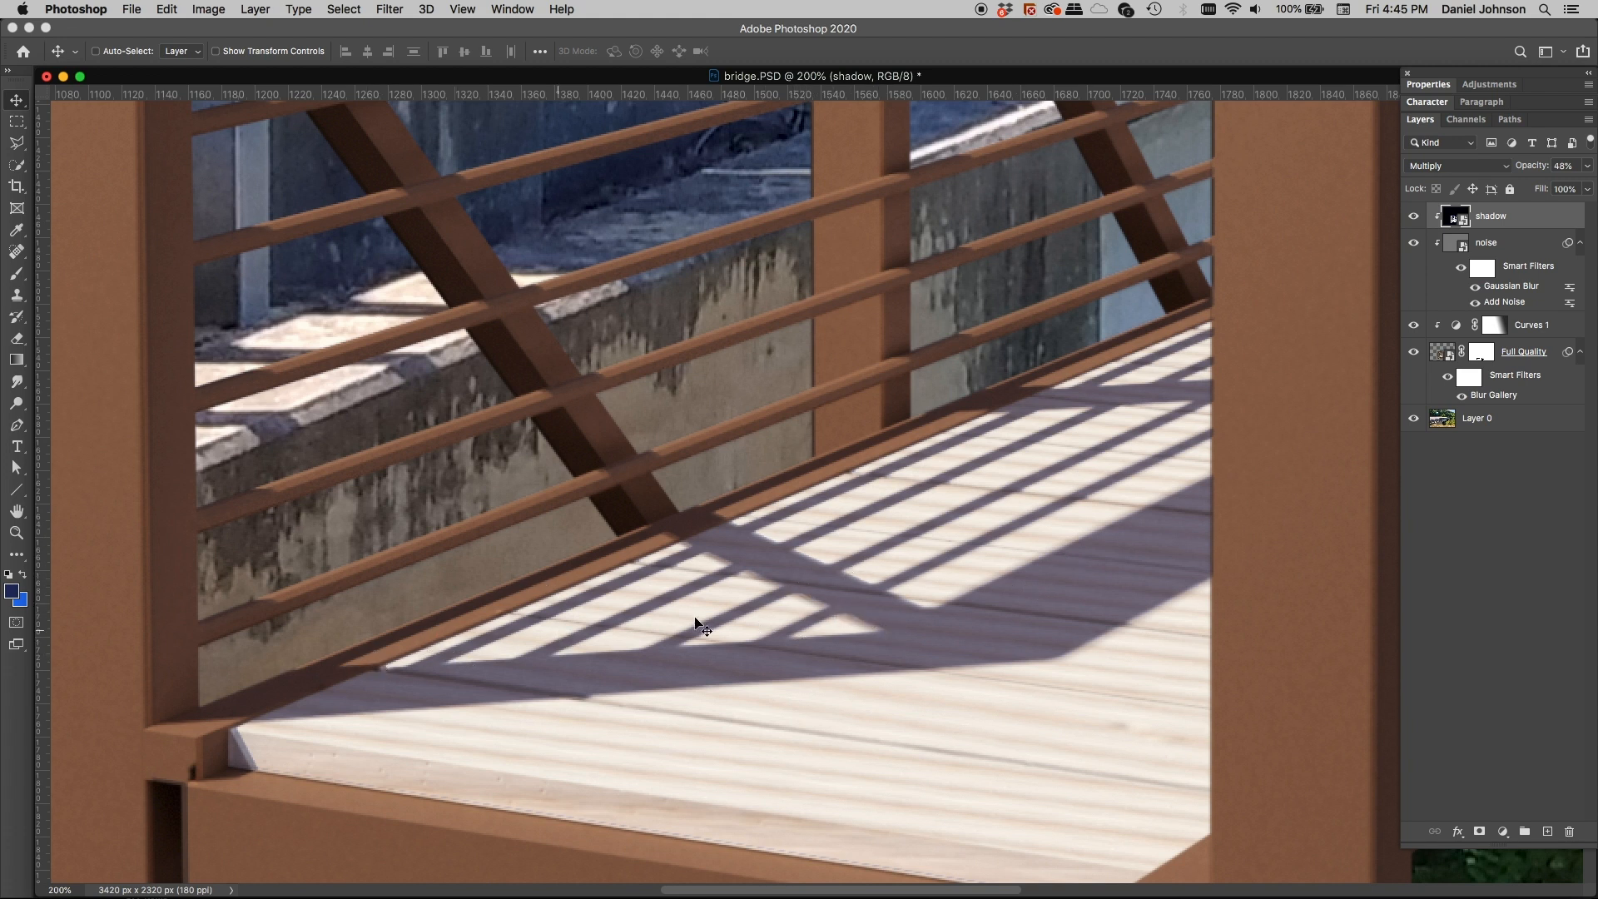
Set the shadow layer's opacity to 60% and view the whole composite
drag(1160, 600, 782, 582)
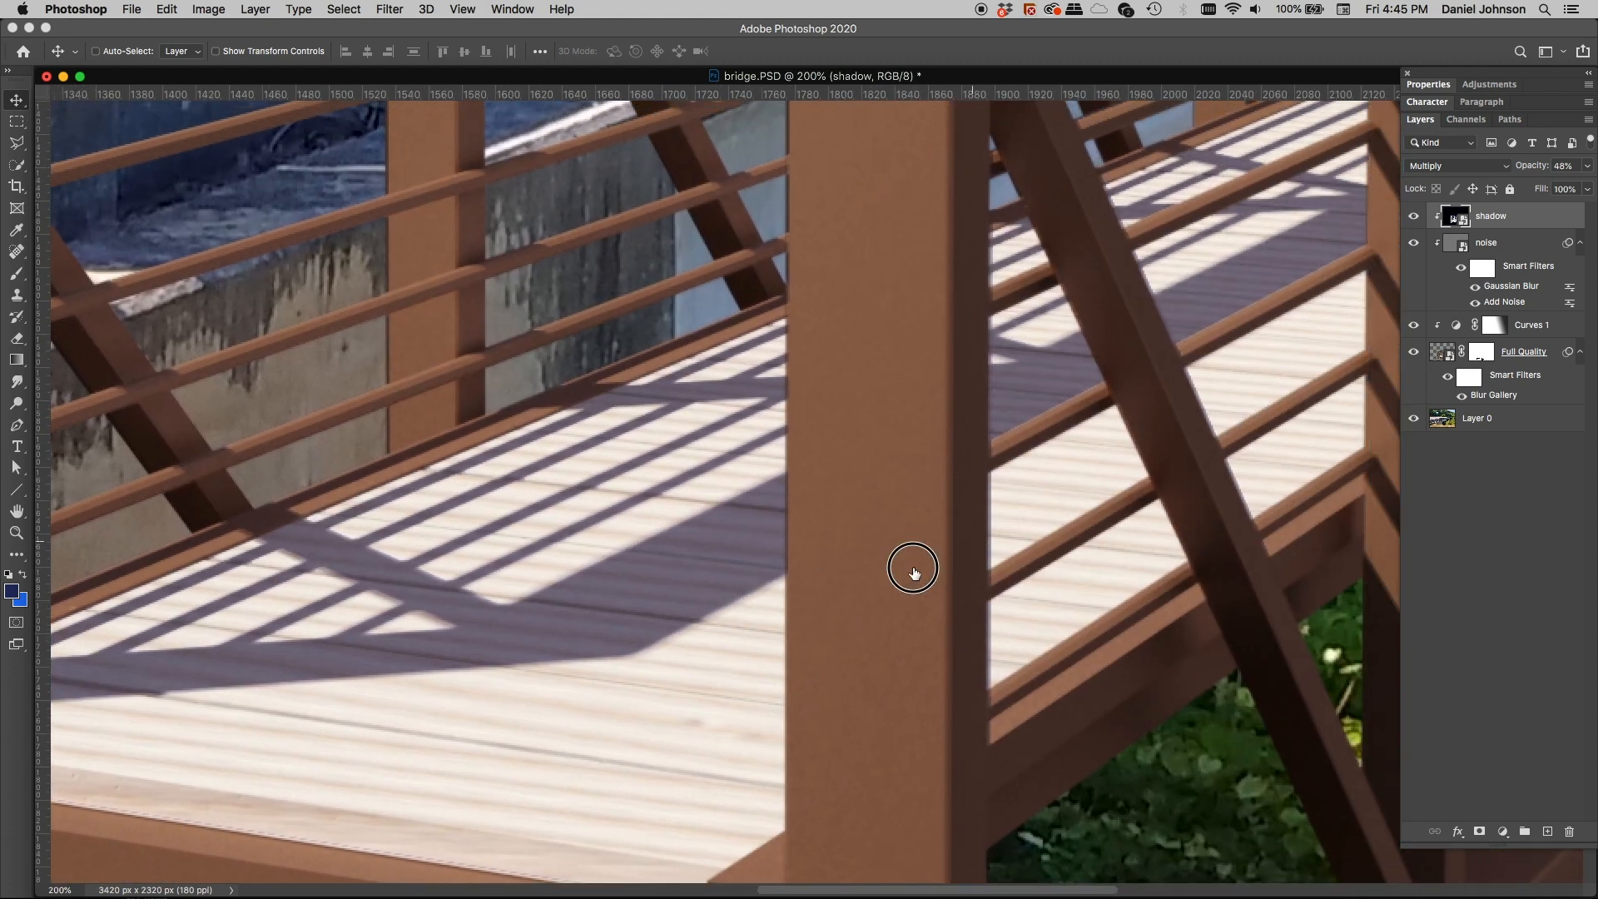
drag(913, 572, 420, 545)
drag(1121, 418, 935, 465)
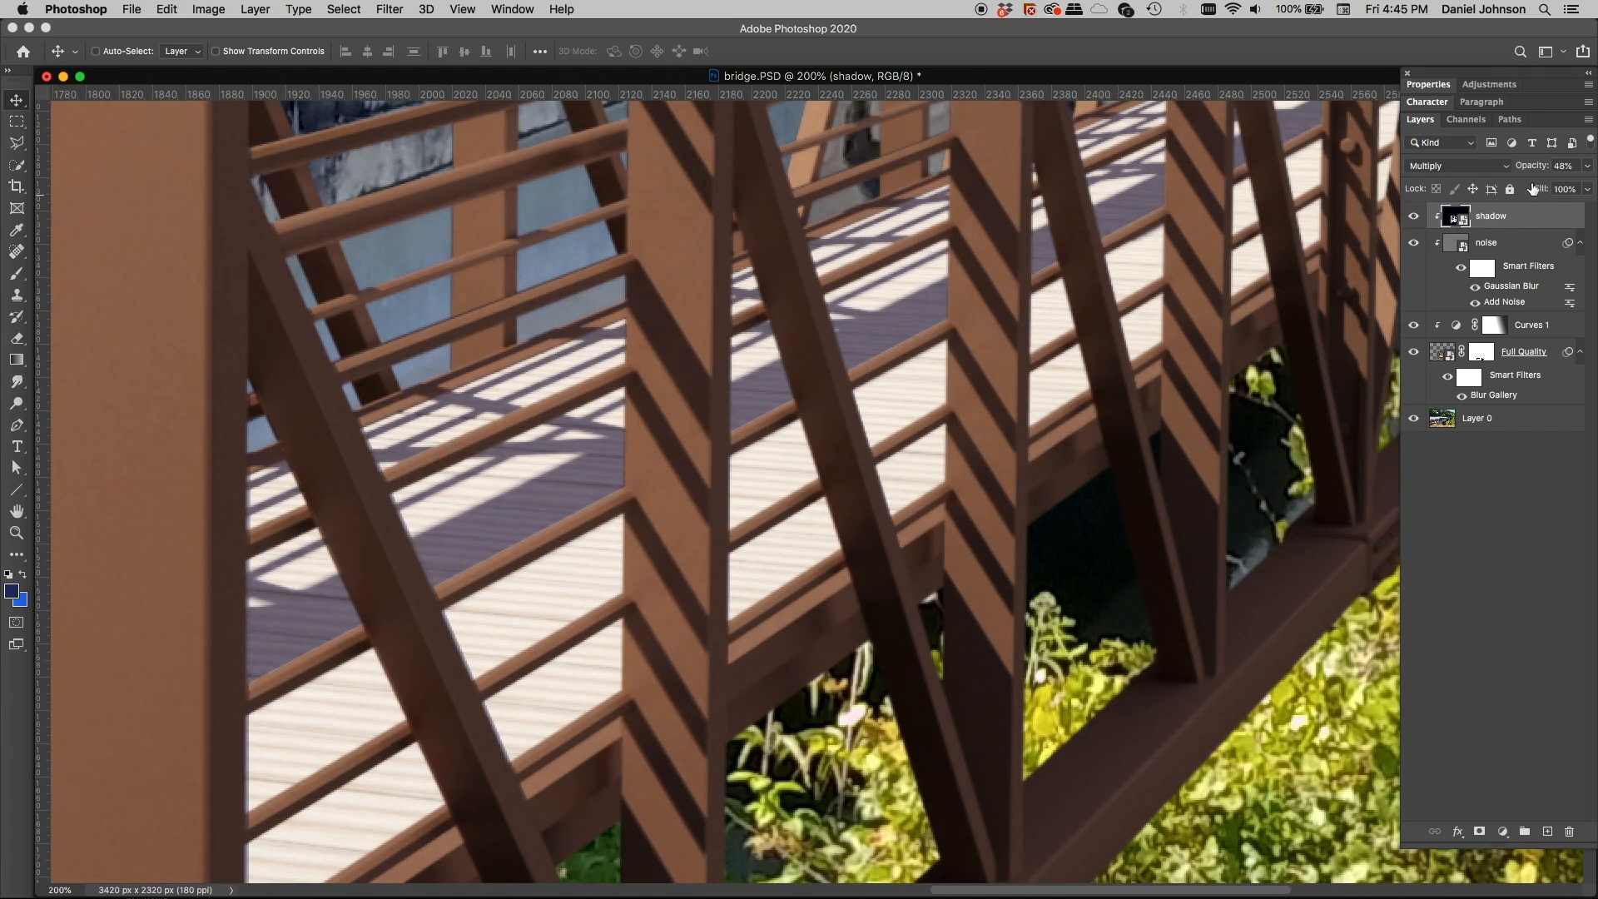
click(1588, 170)
drag(1546, 186, 1556, 187)
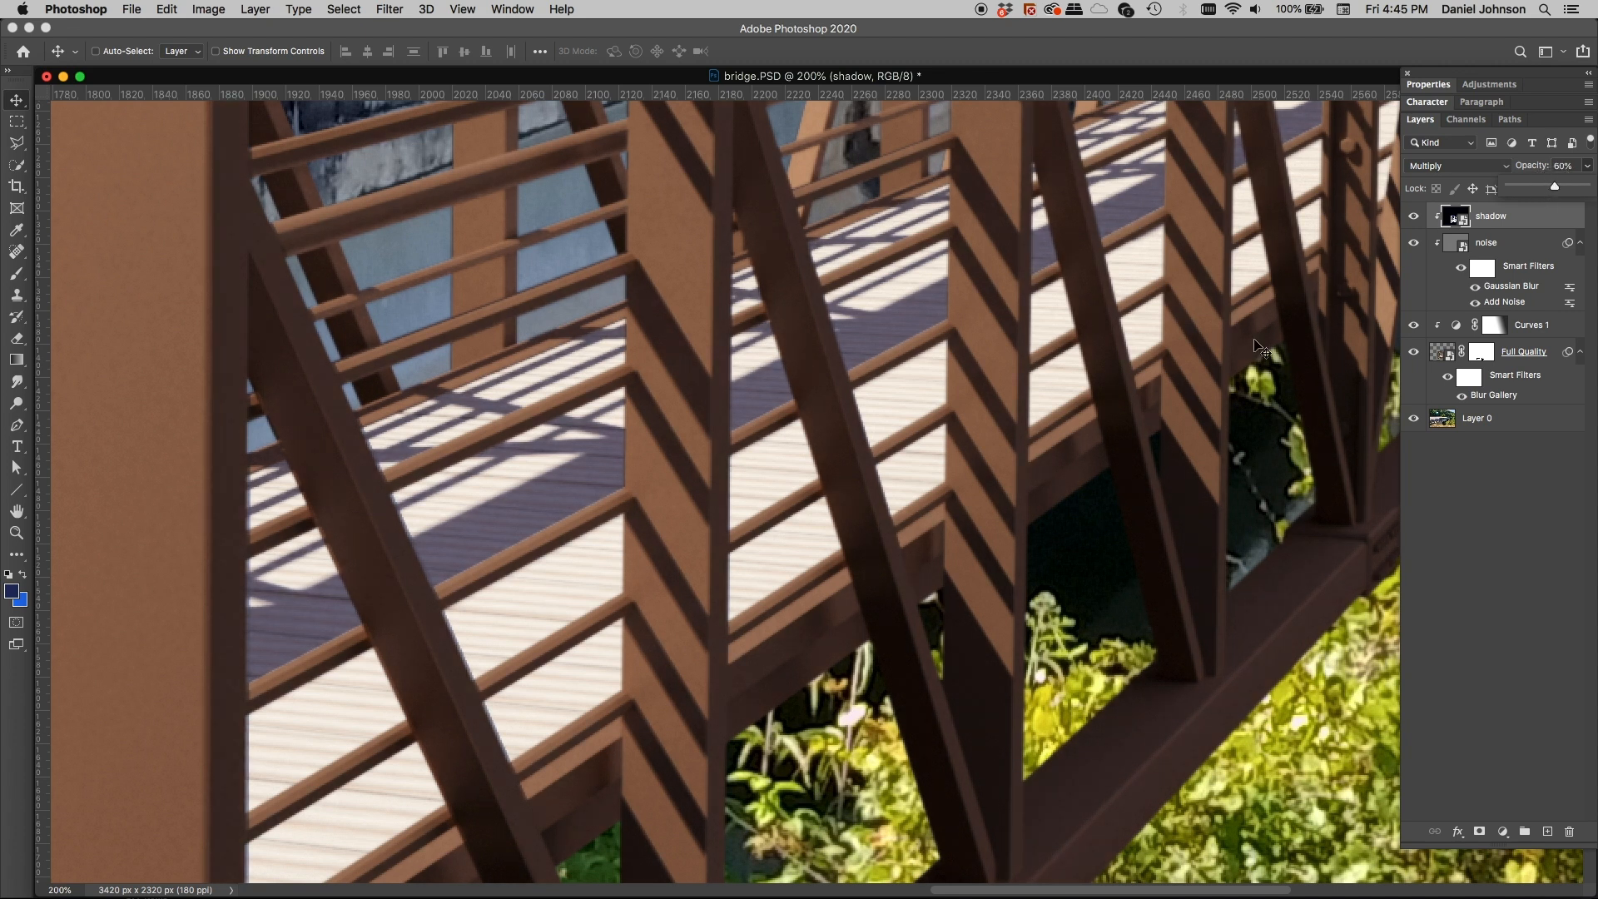
key(super+0)
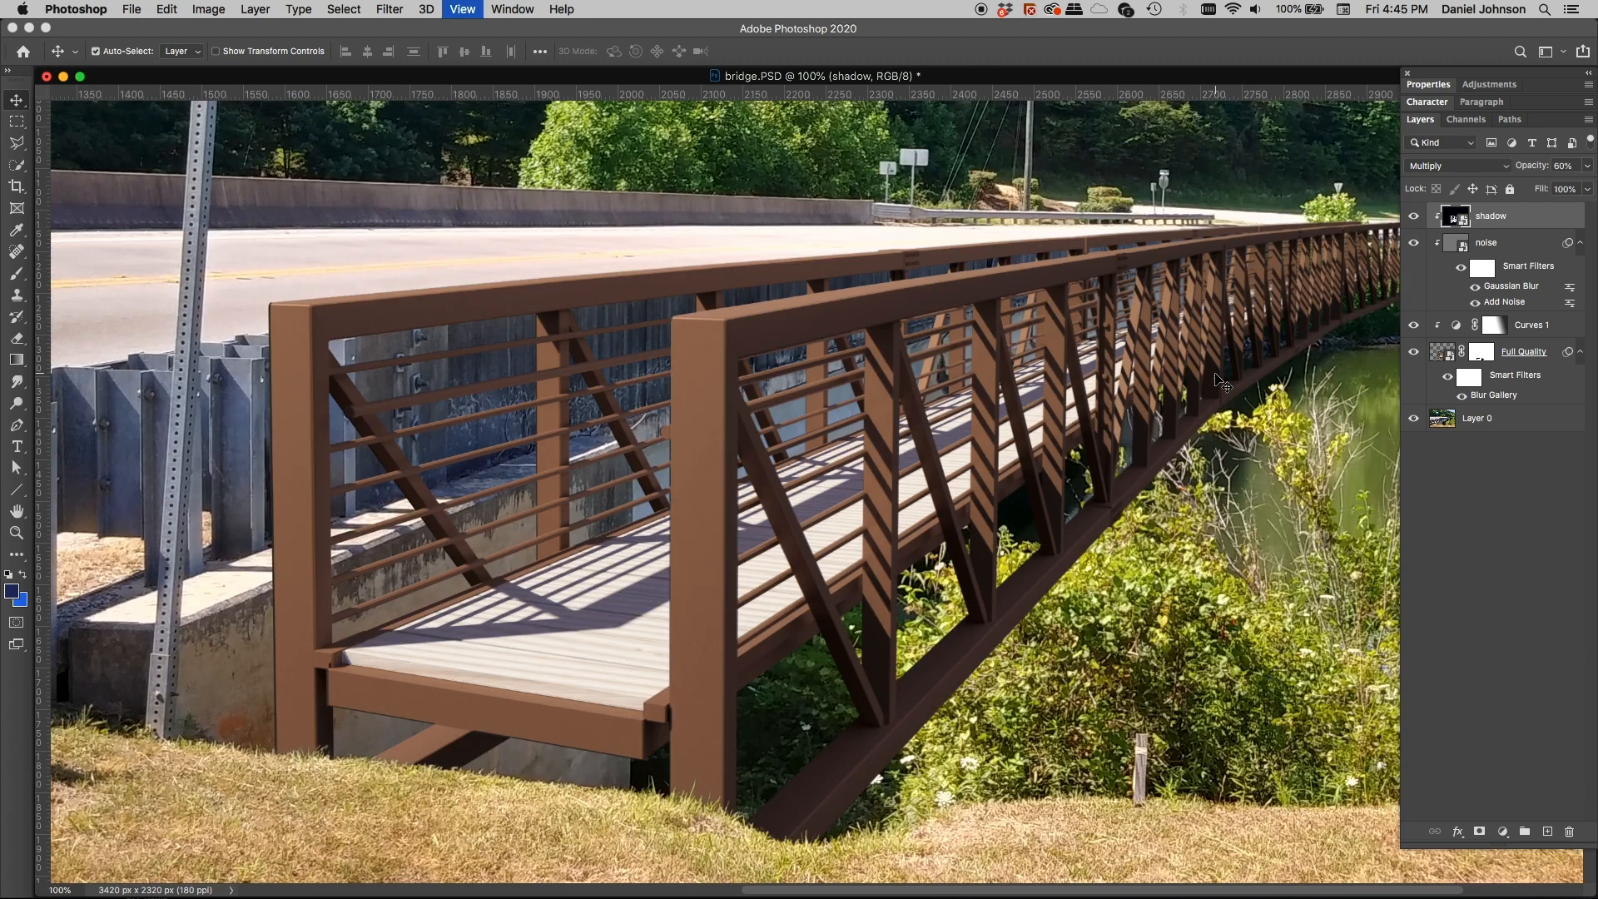
key(super+minus)
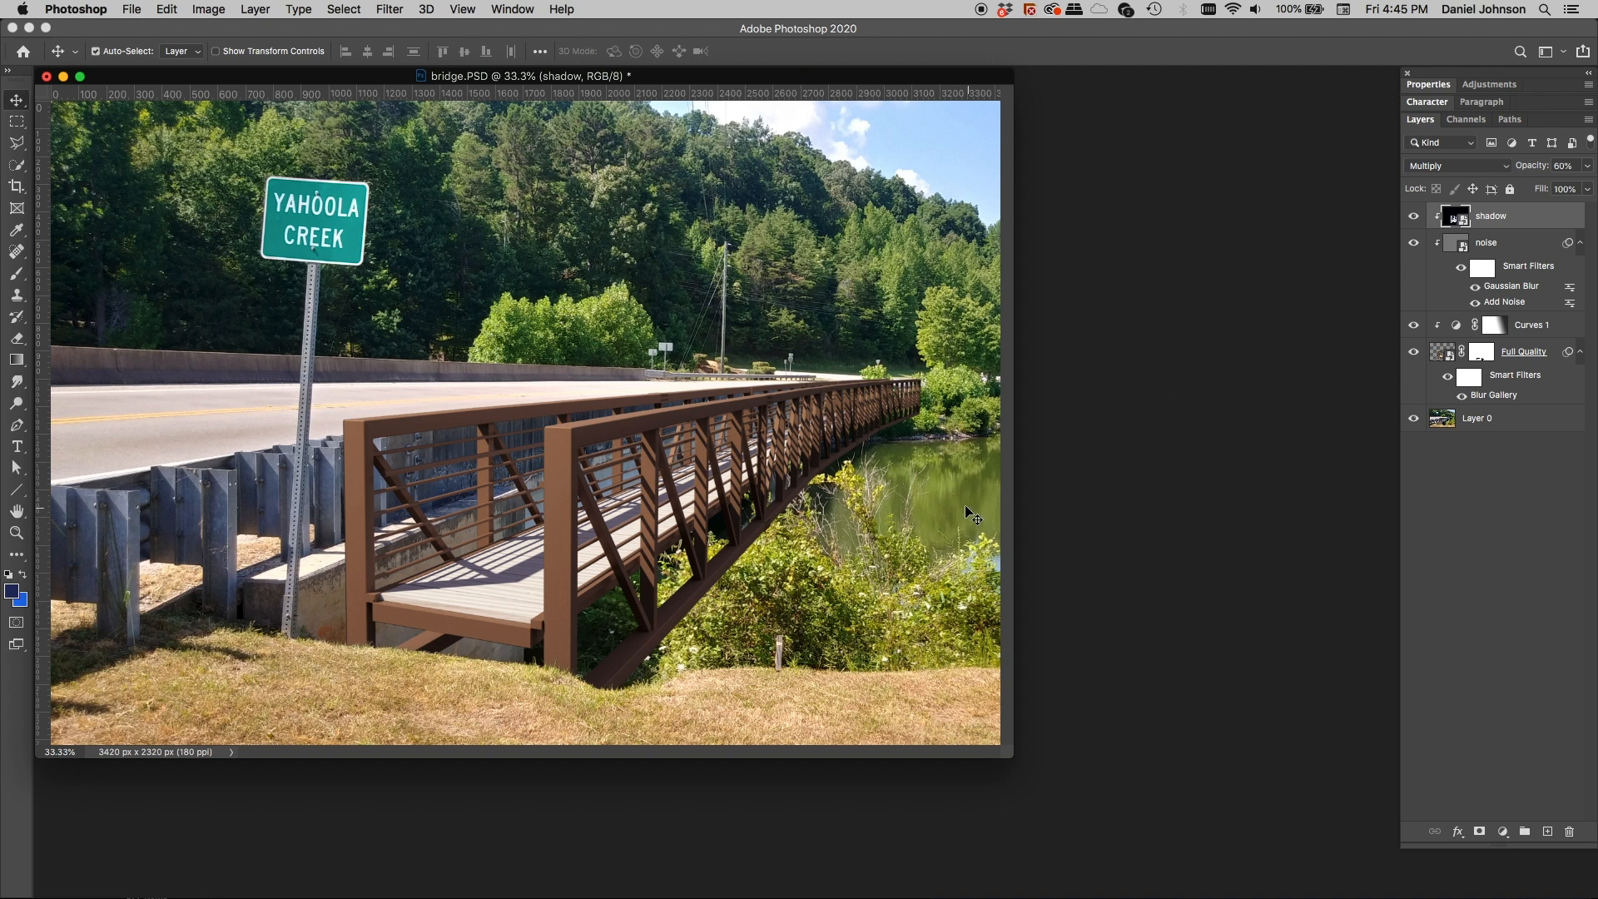
Examine the railing shadows up close along the footbridge all the way to its far end
key(super+plus)
key(super+plus)
key(super+plus)
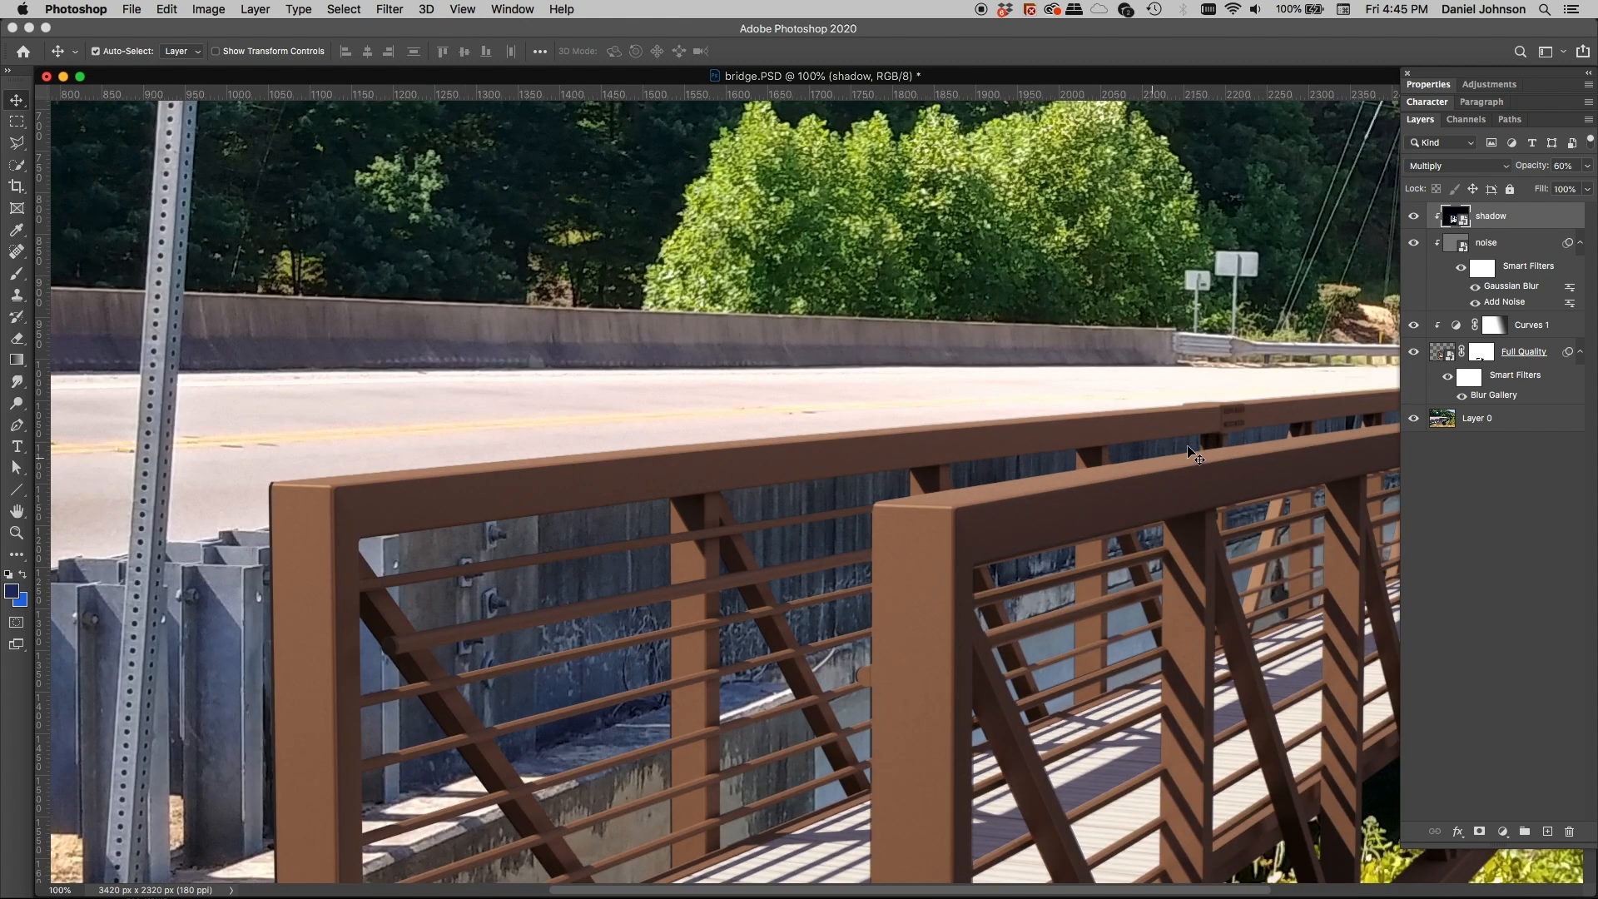
key(super+plus)
drag(1246, 383, 596, 353)
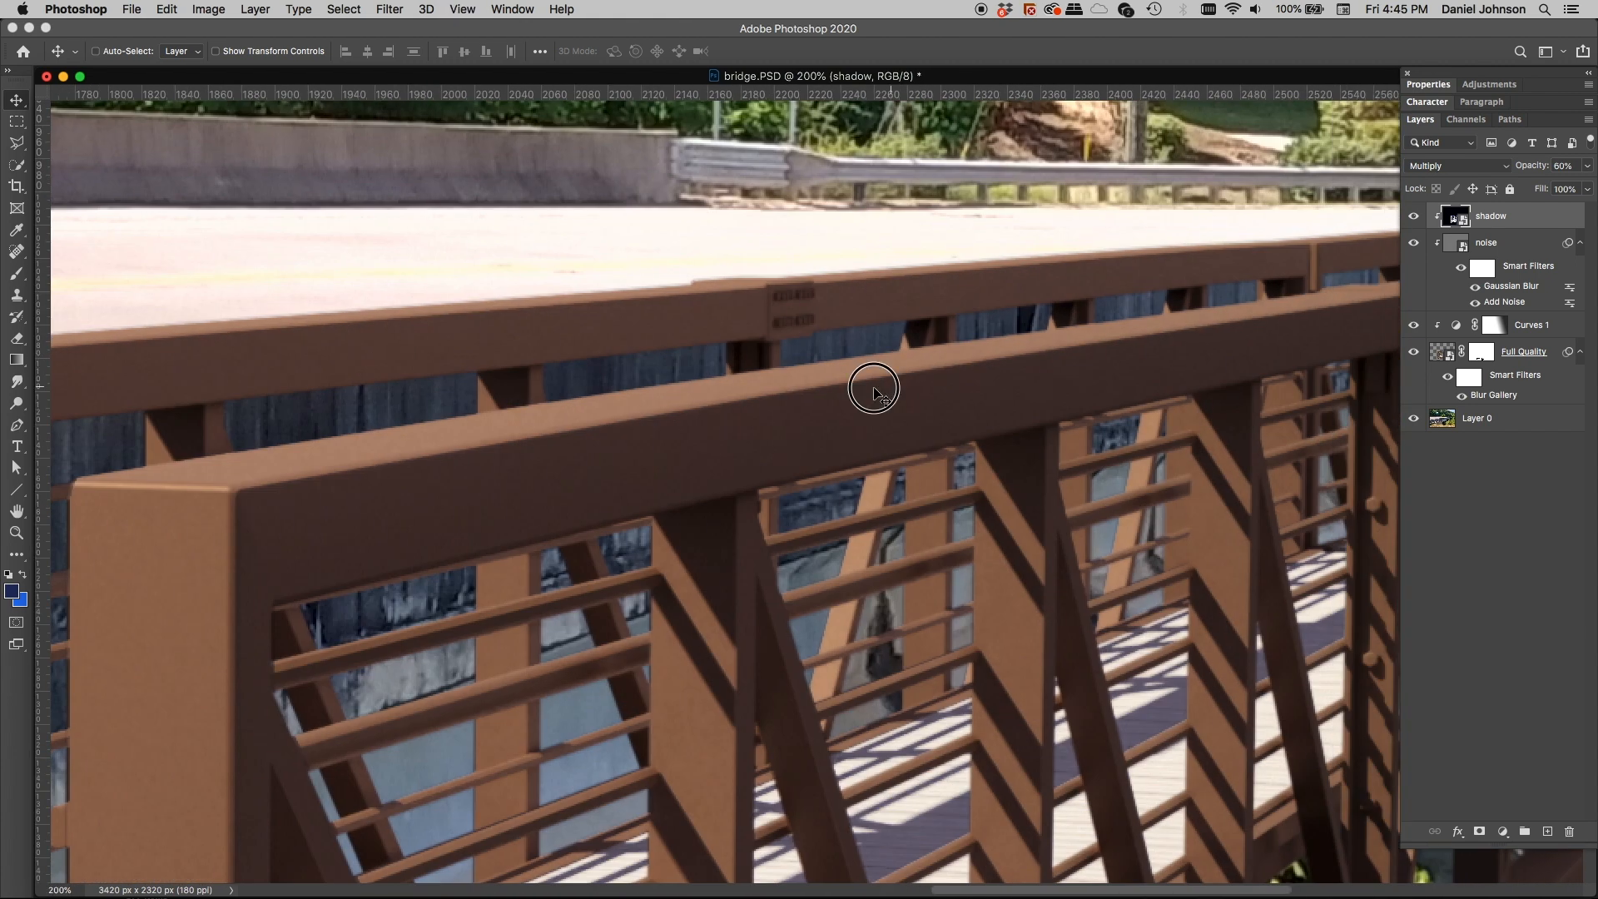
drag(874, 388, 333, 407)
drag(699, 364, 449, 397)
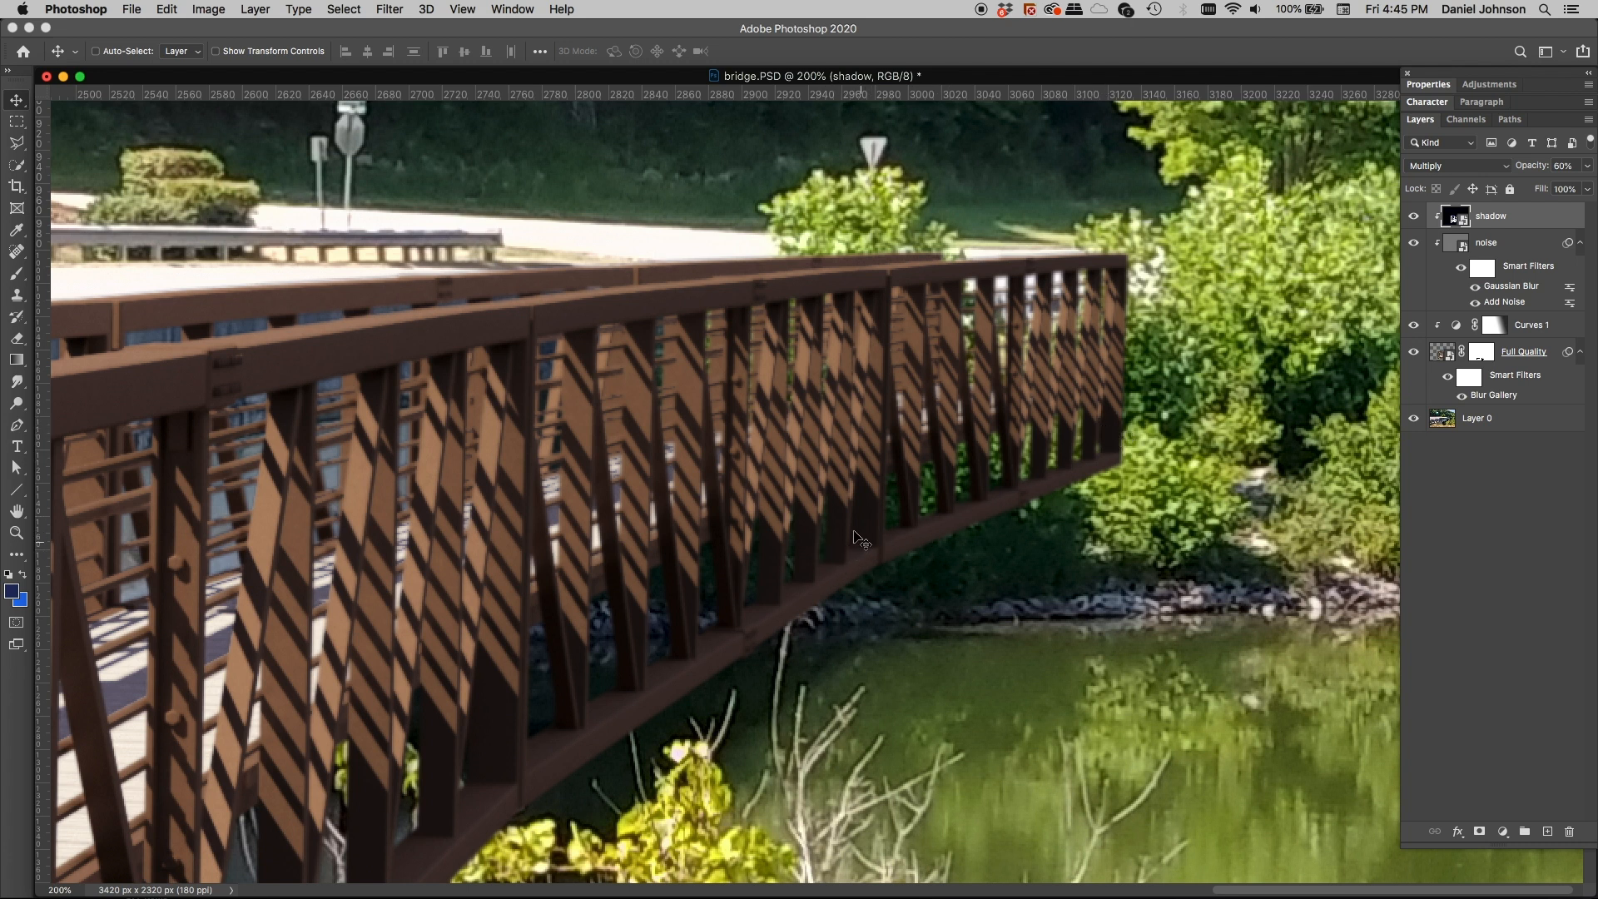
drag(651, 563, 1109, 160)
drag(1031, 357, 760, 539)
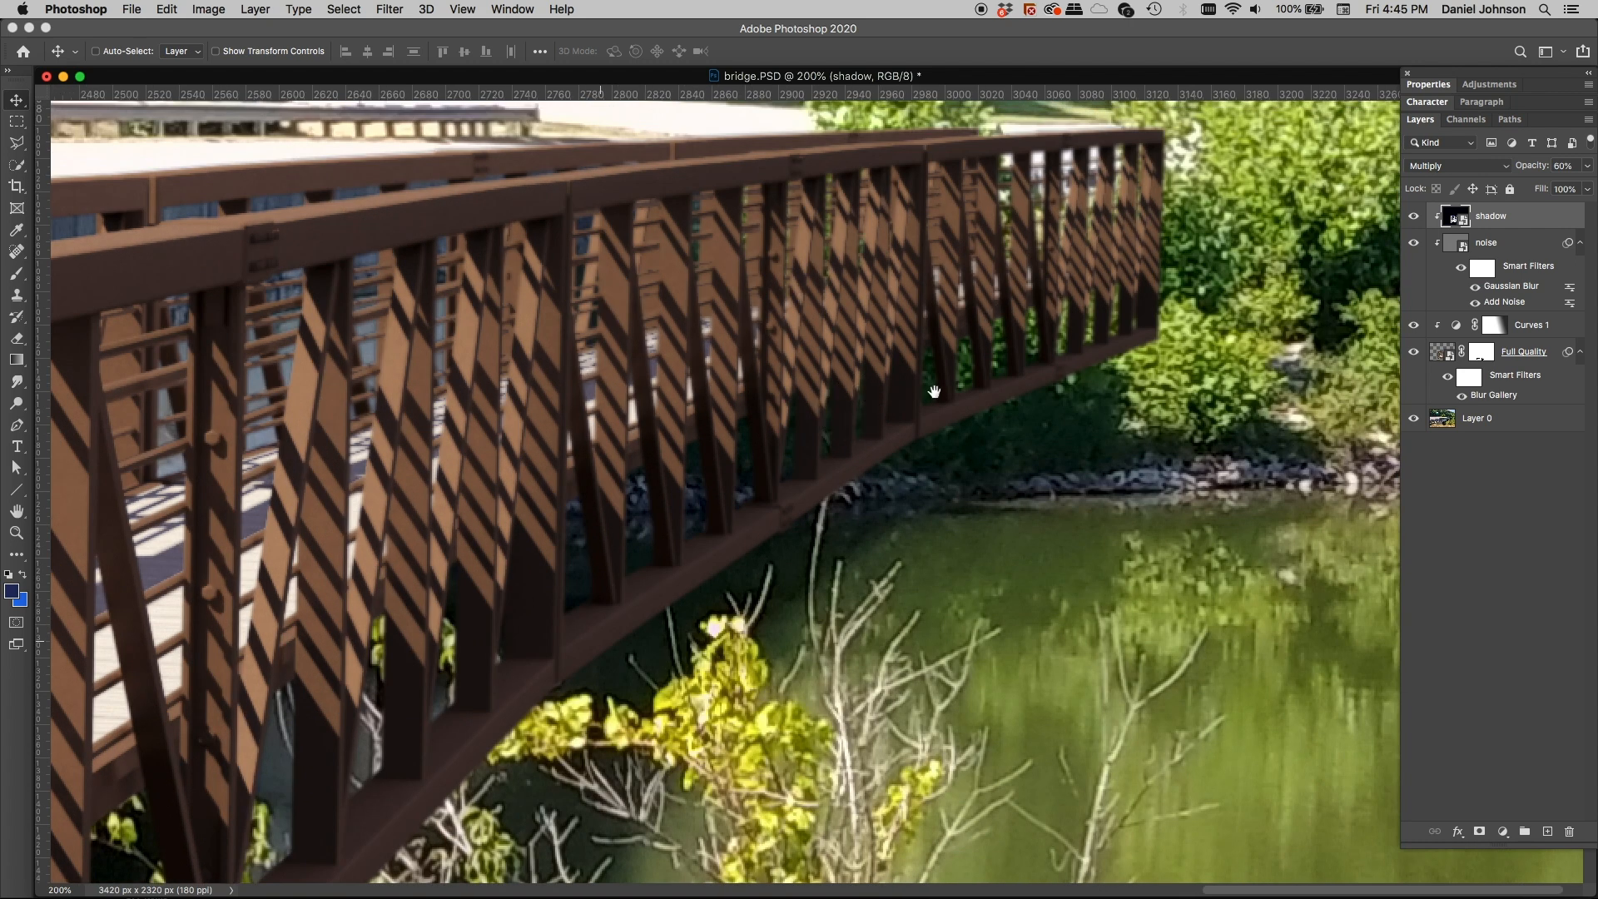
drag(935, 393, 874, 491)
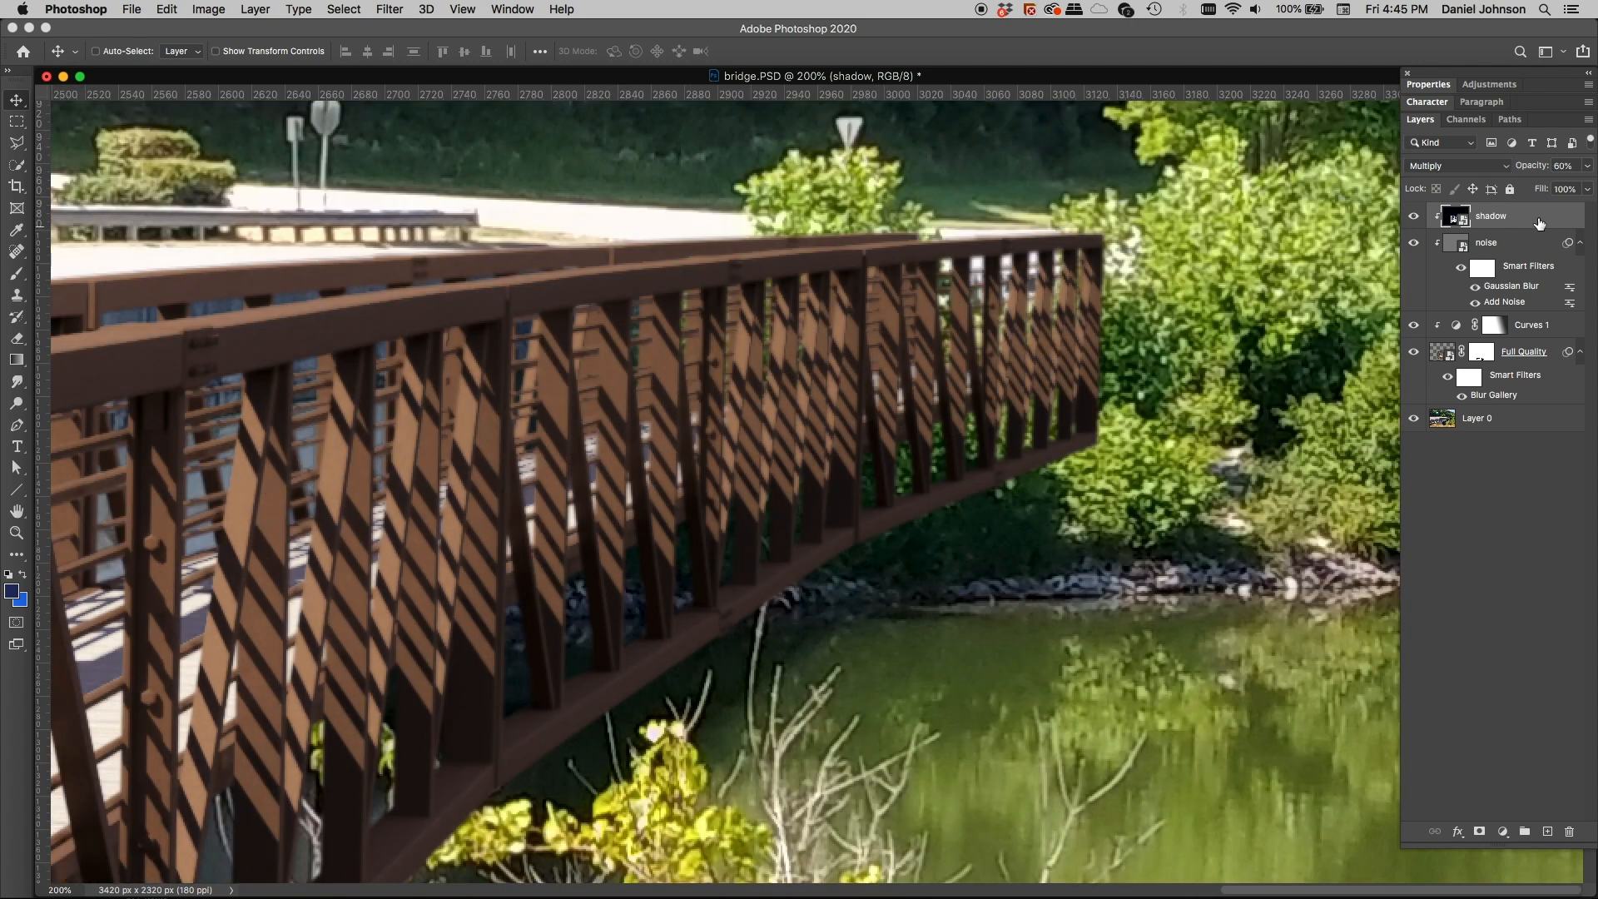
Add a layer mask to the shadow layer and fade the shadows toward the bridge's far end with a black gradient
click(1480, 832)
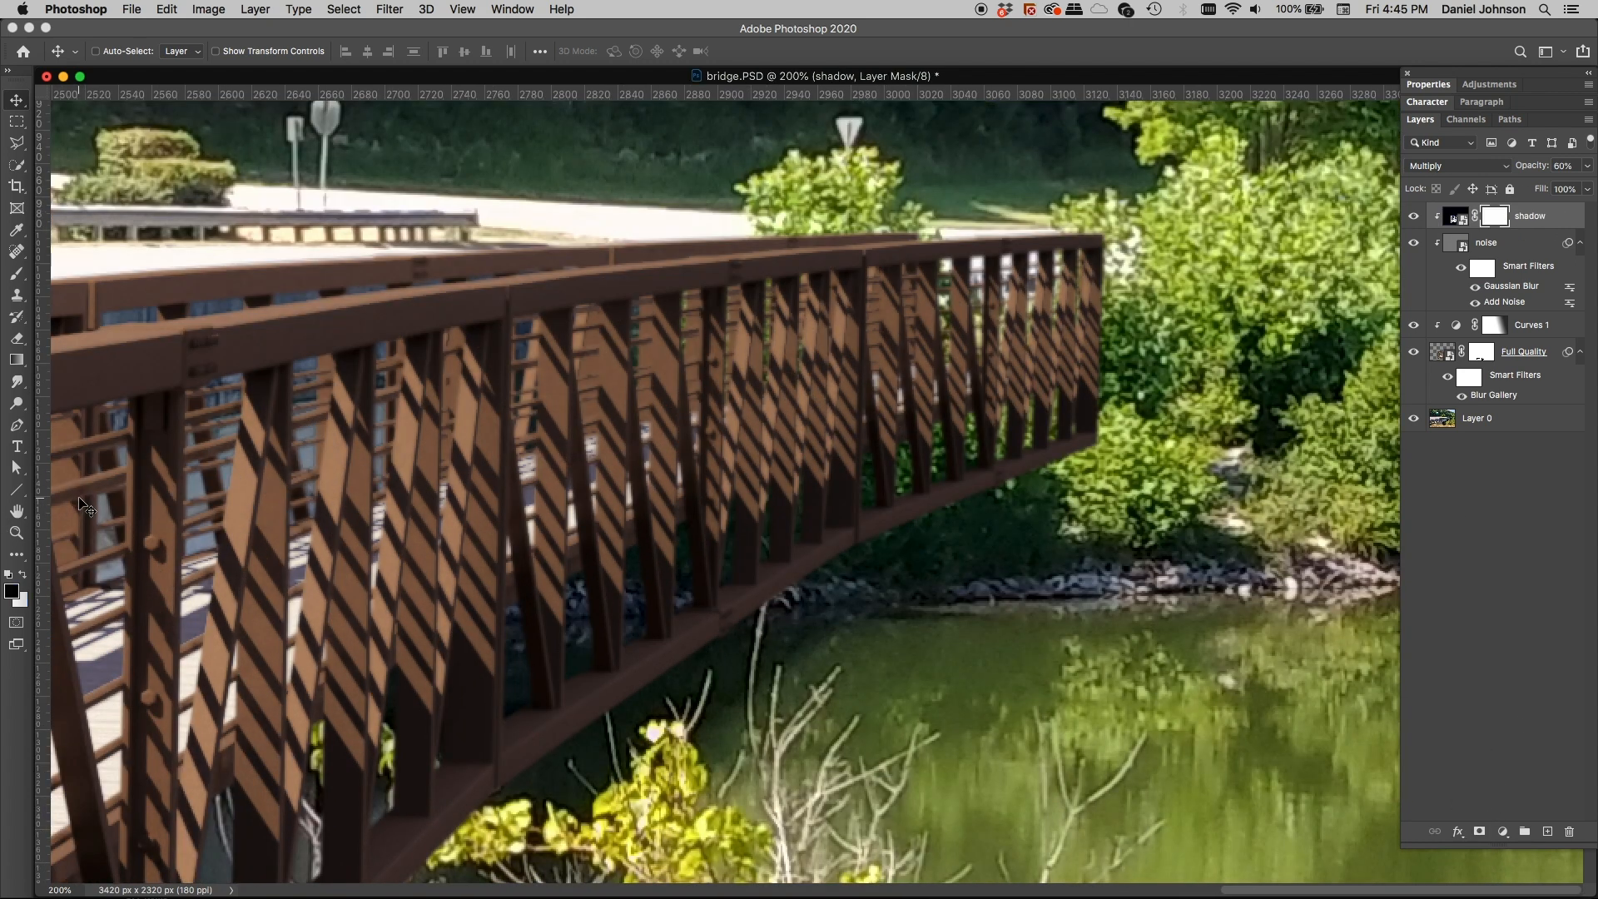
key(g)
drag(773, 569, 991, 452)
drag(1176, 369, 241, 732)
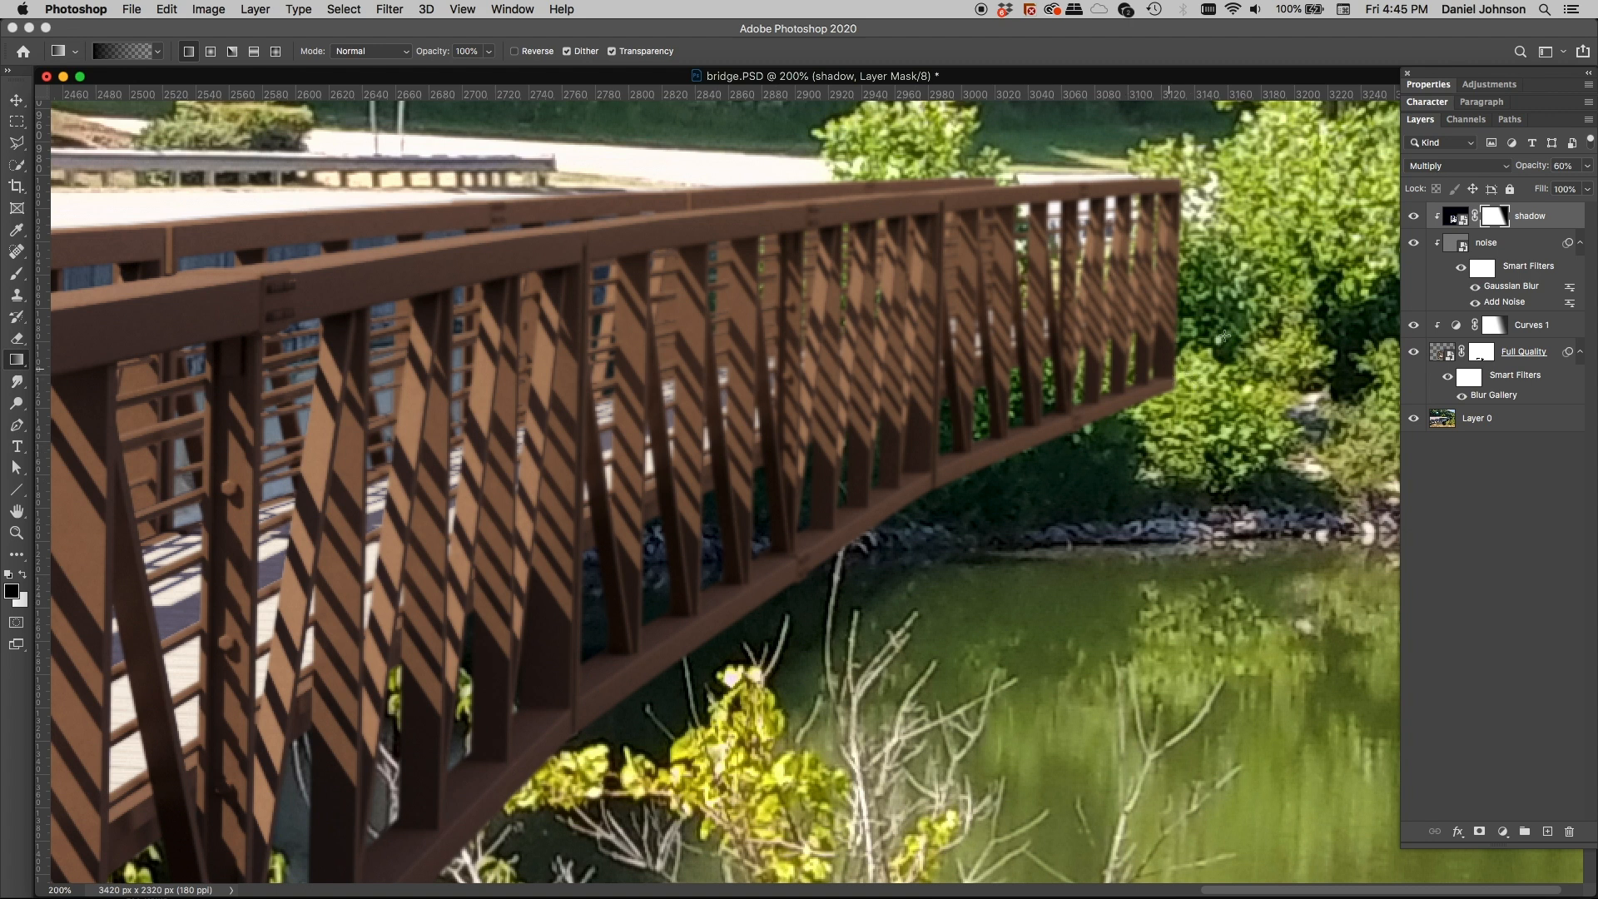
key(v)
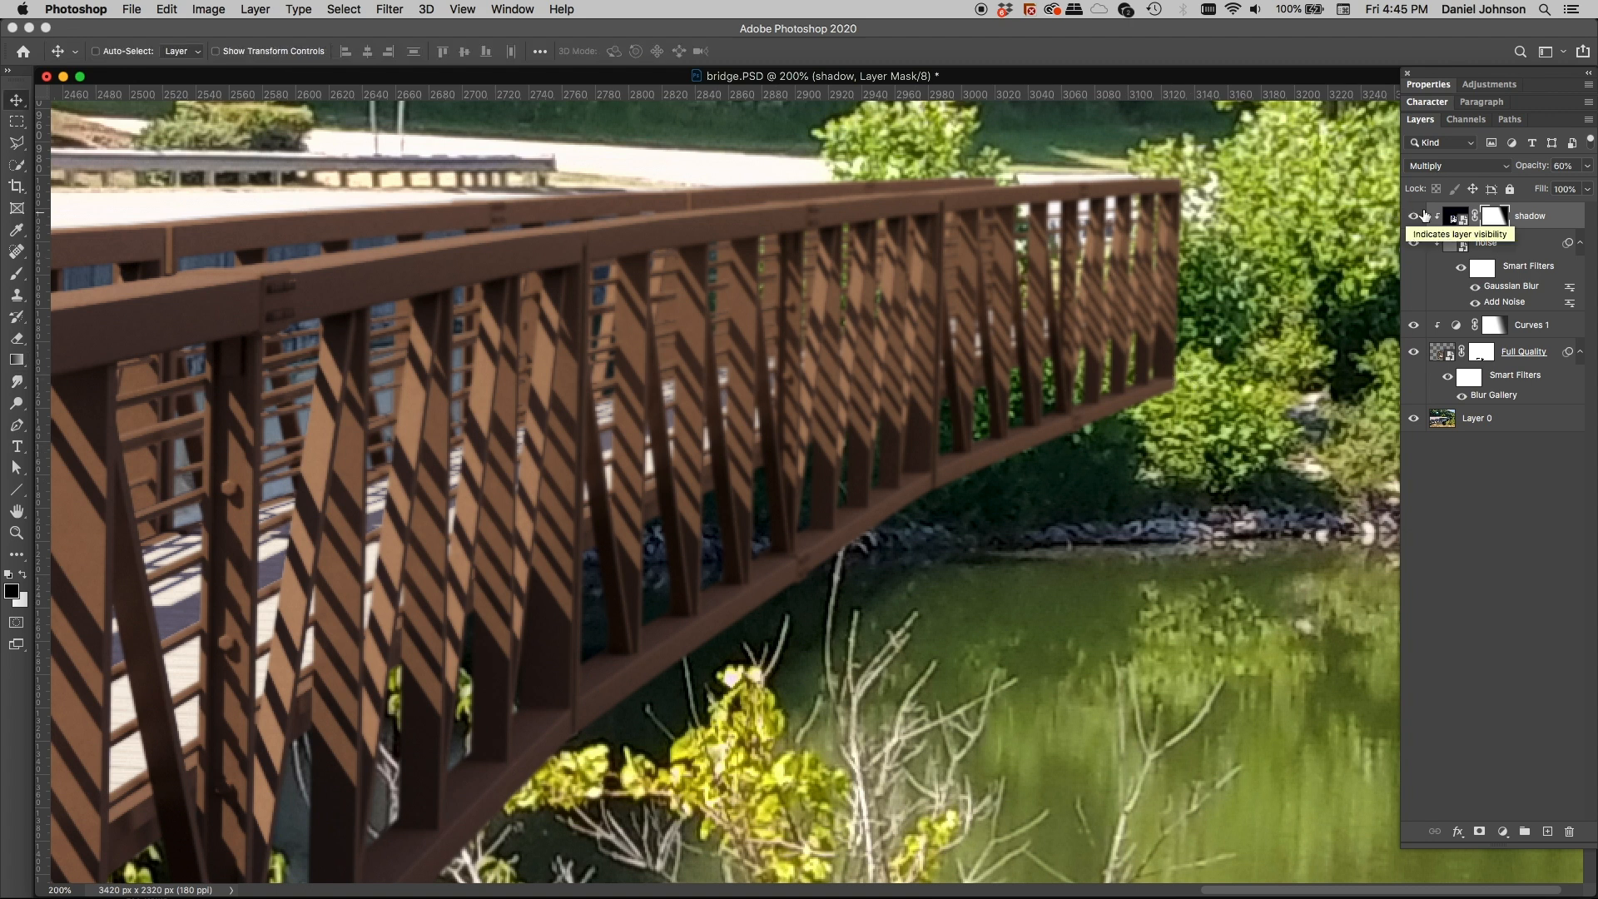
Set the shadow layer mask's density to 59%
click(1445, 87)
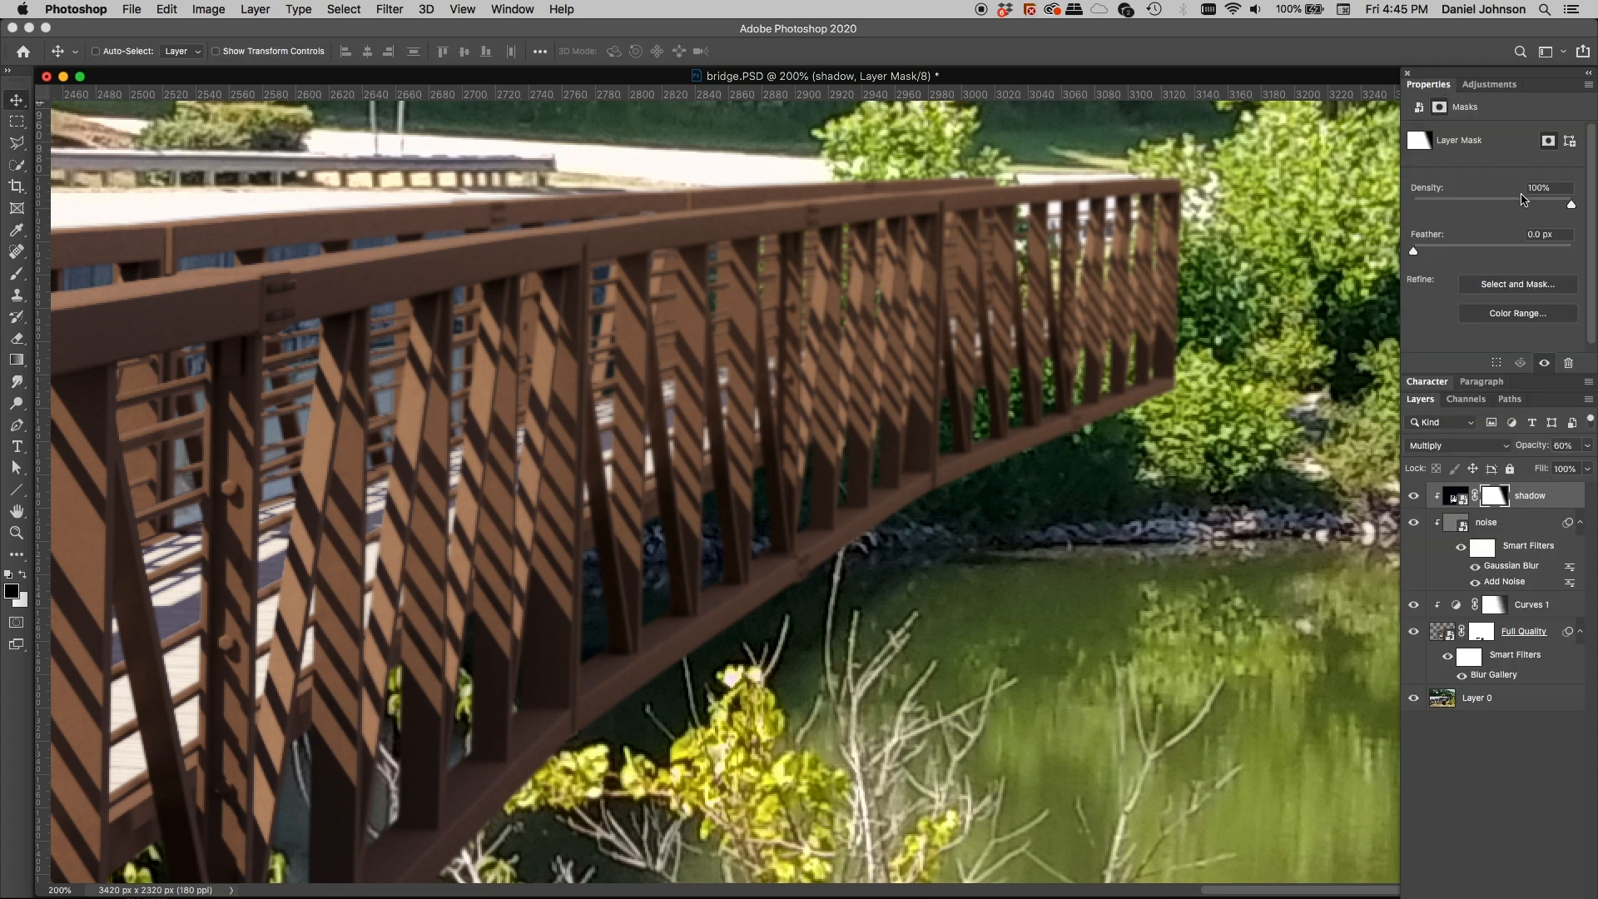
drag(1570, 207, 1507, 208)
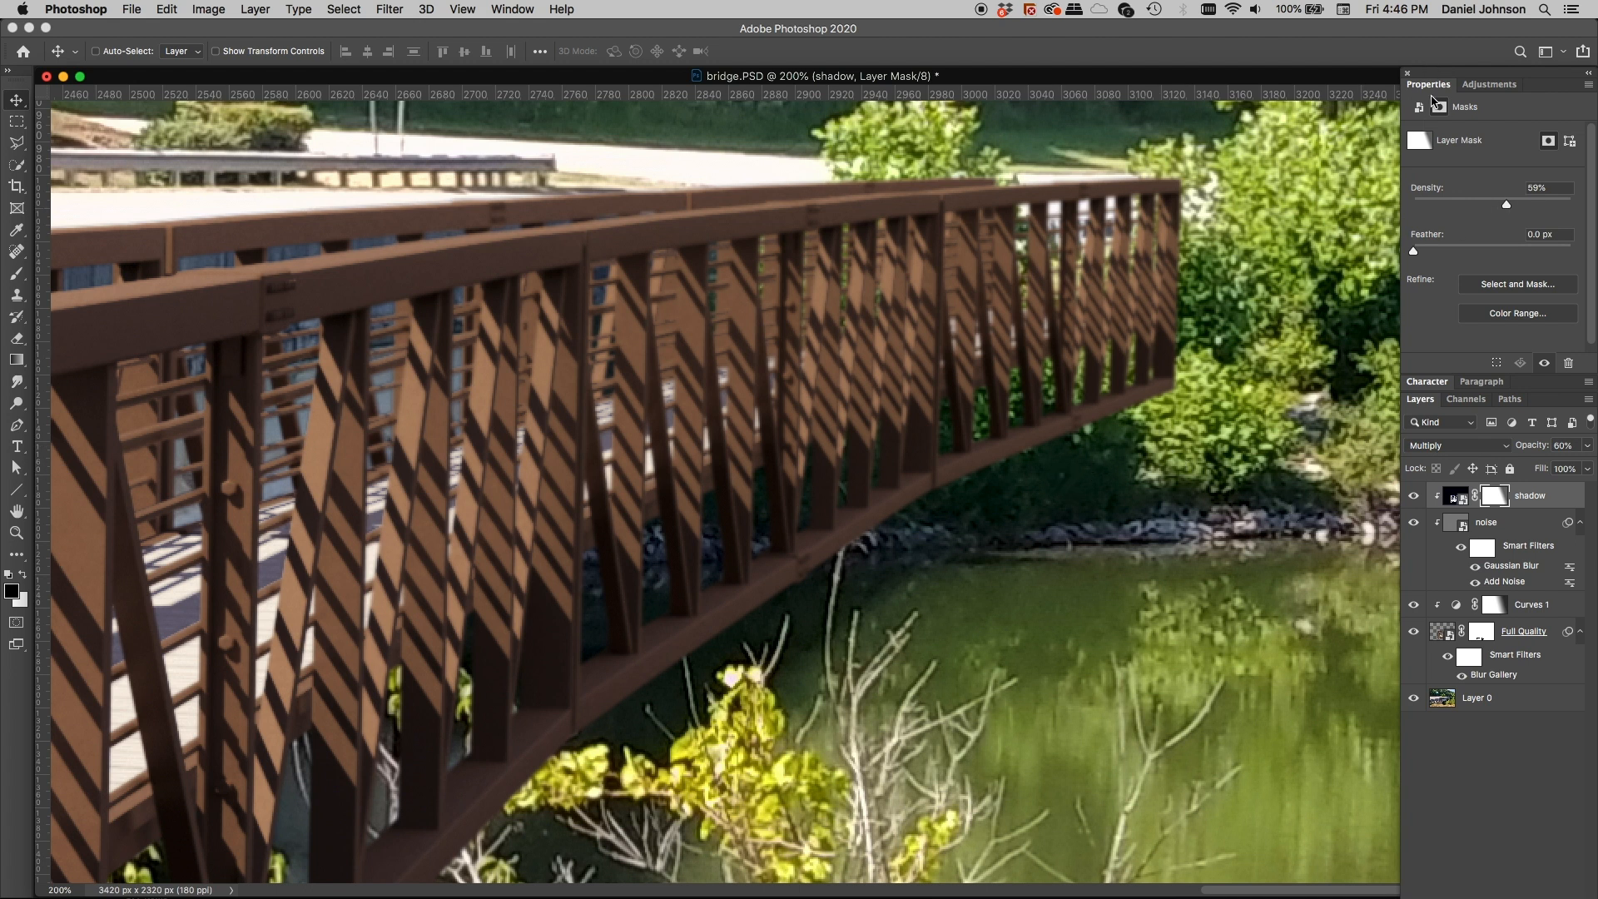
click(1432, 85)
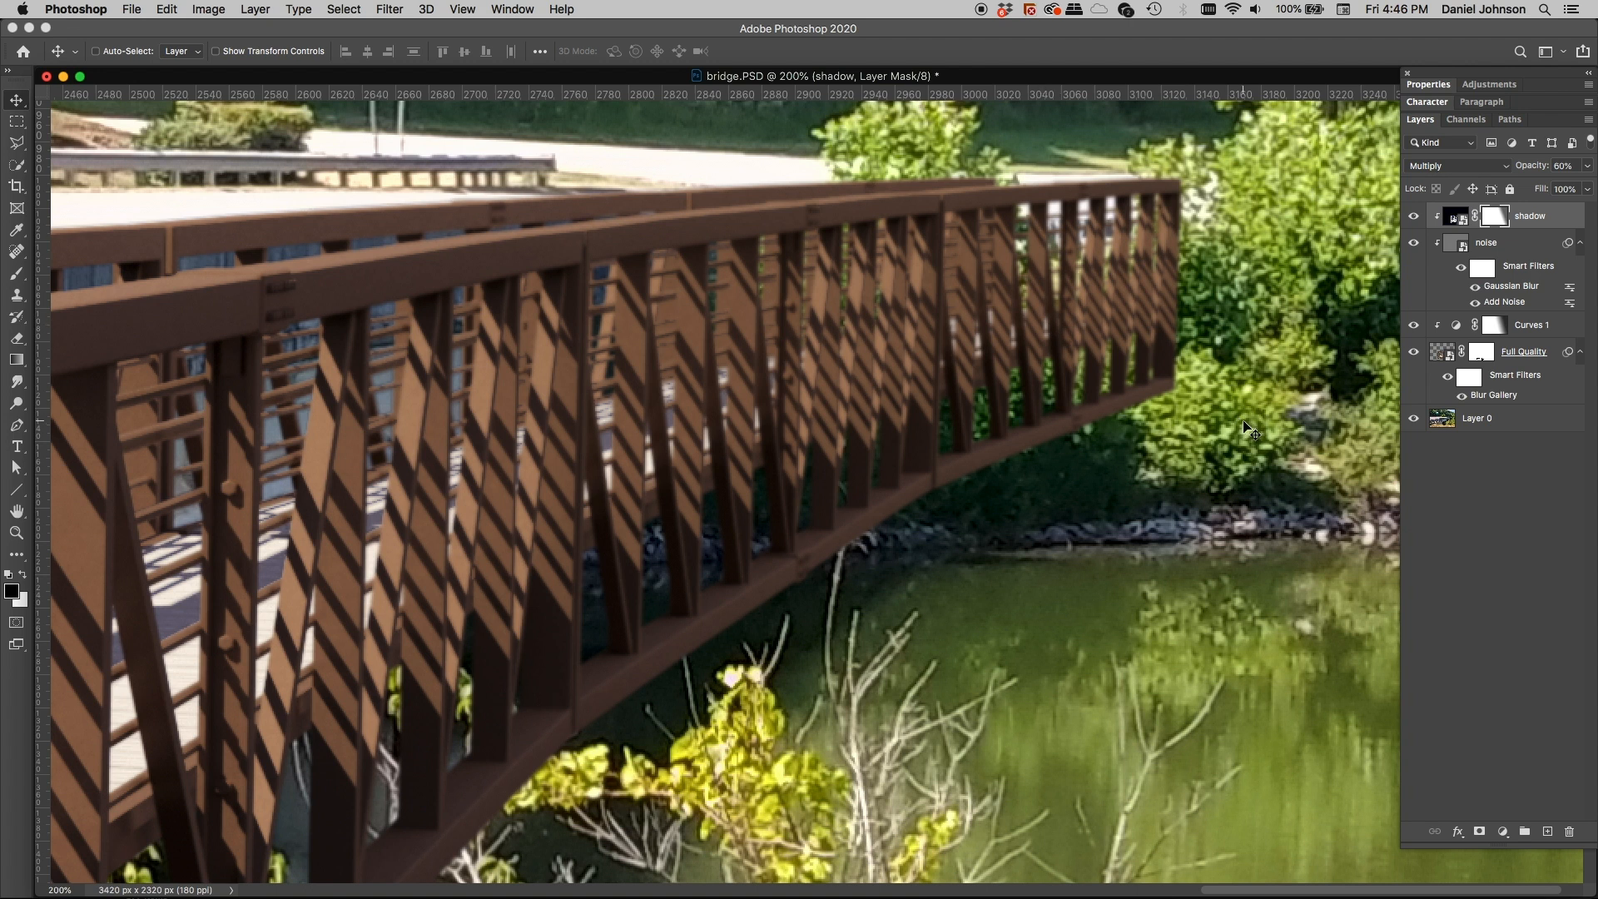
Hide the Full Quality layer to examine the far bank behind the bridge, and show it again
drag(1152, 540, 1050, 469)
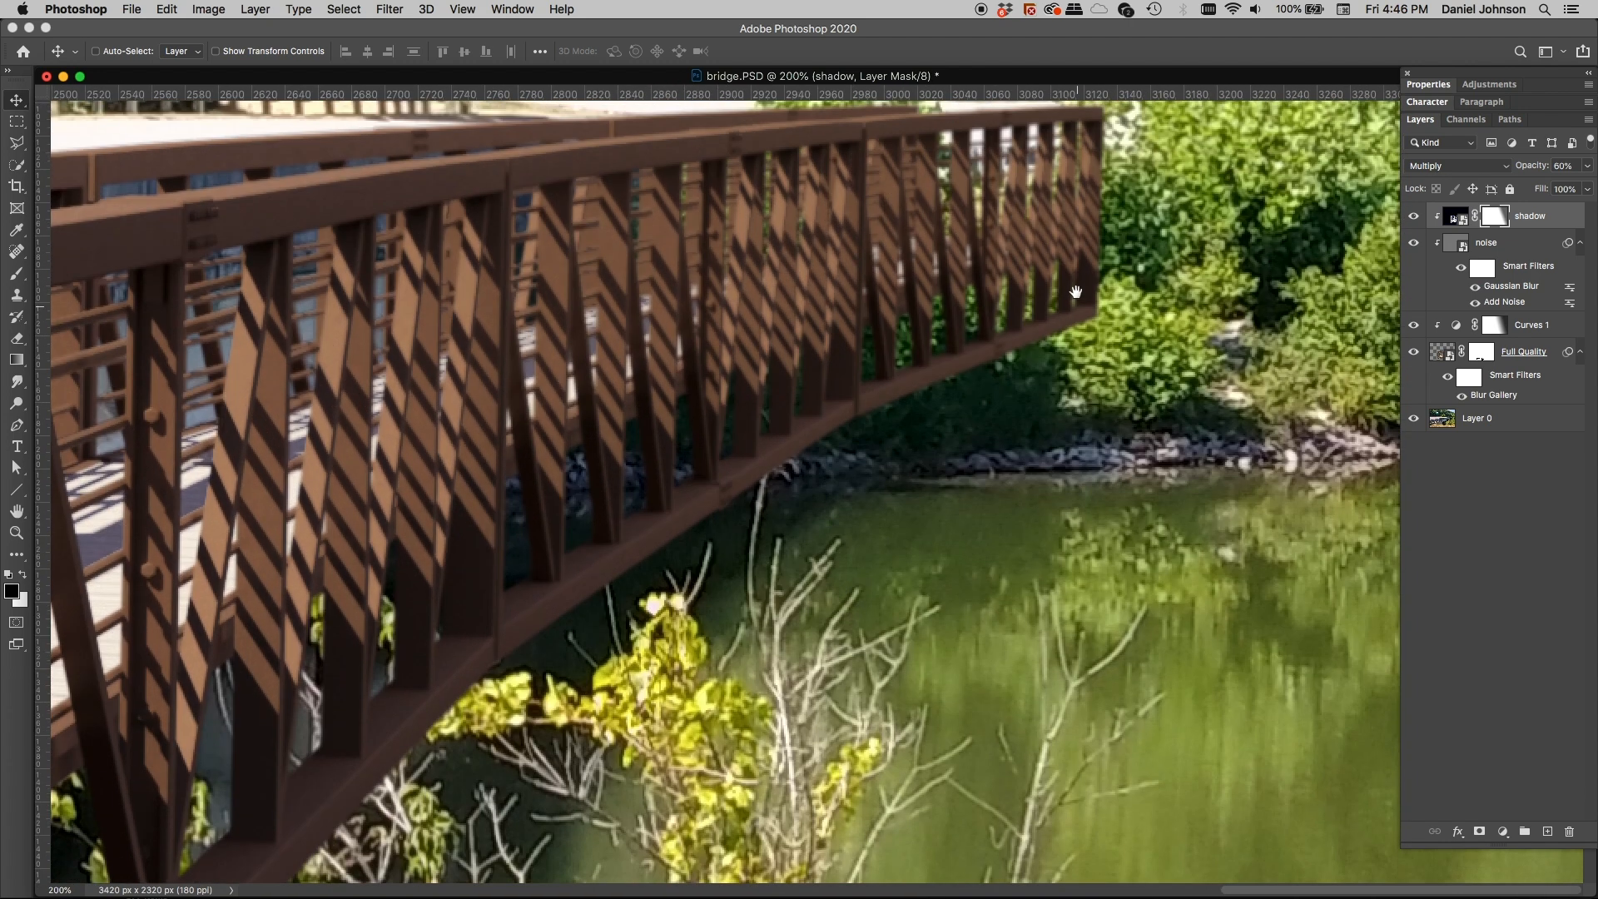
click(1412, 355)
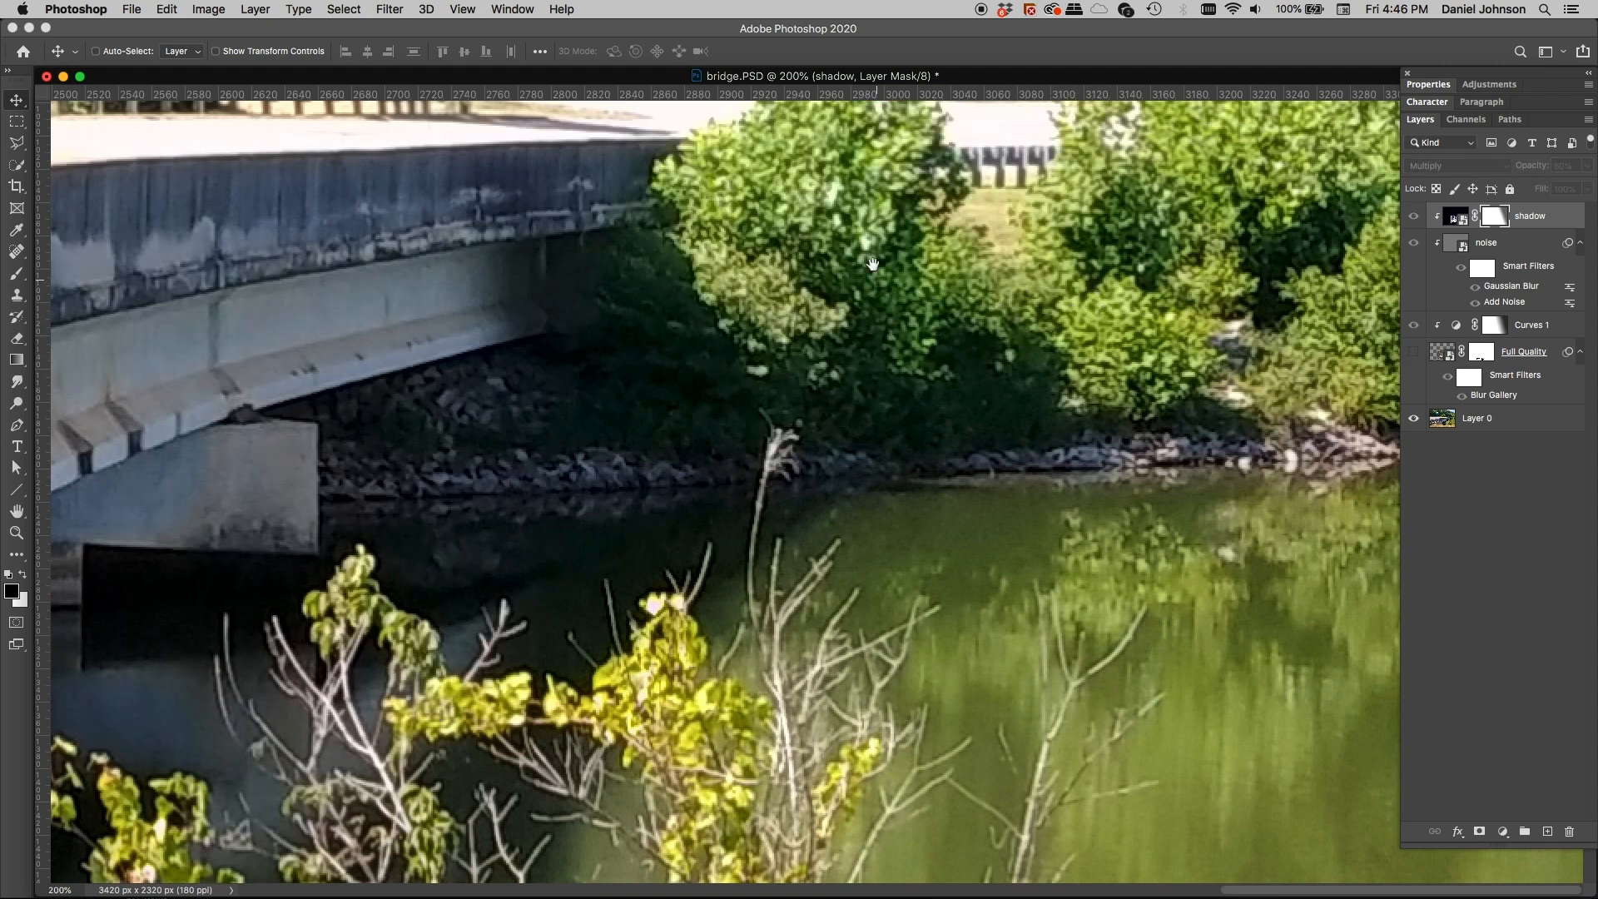
drag(872, 265, 864, 371)
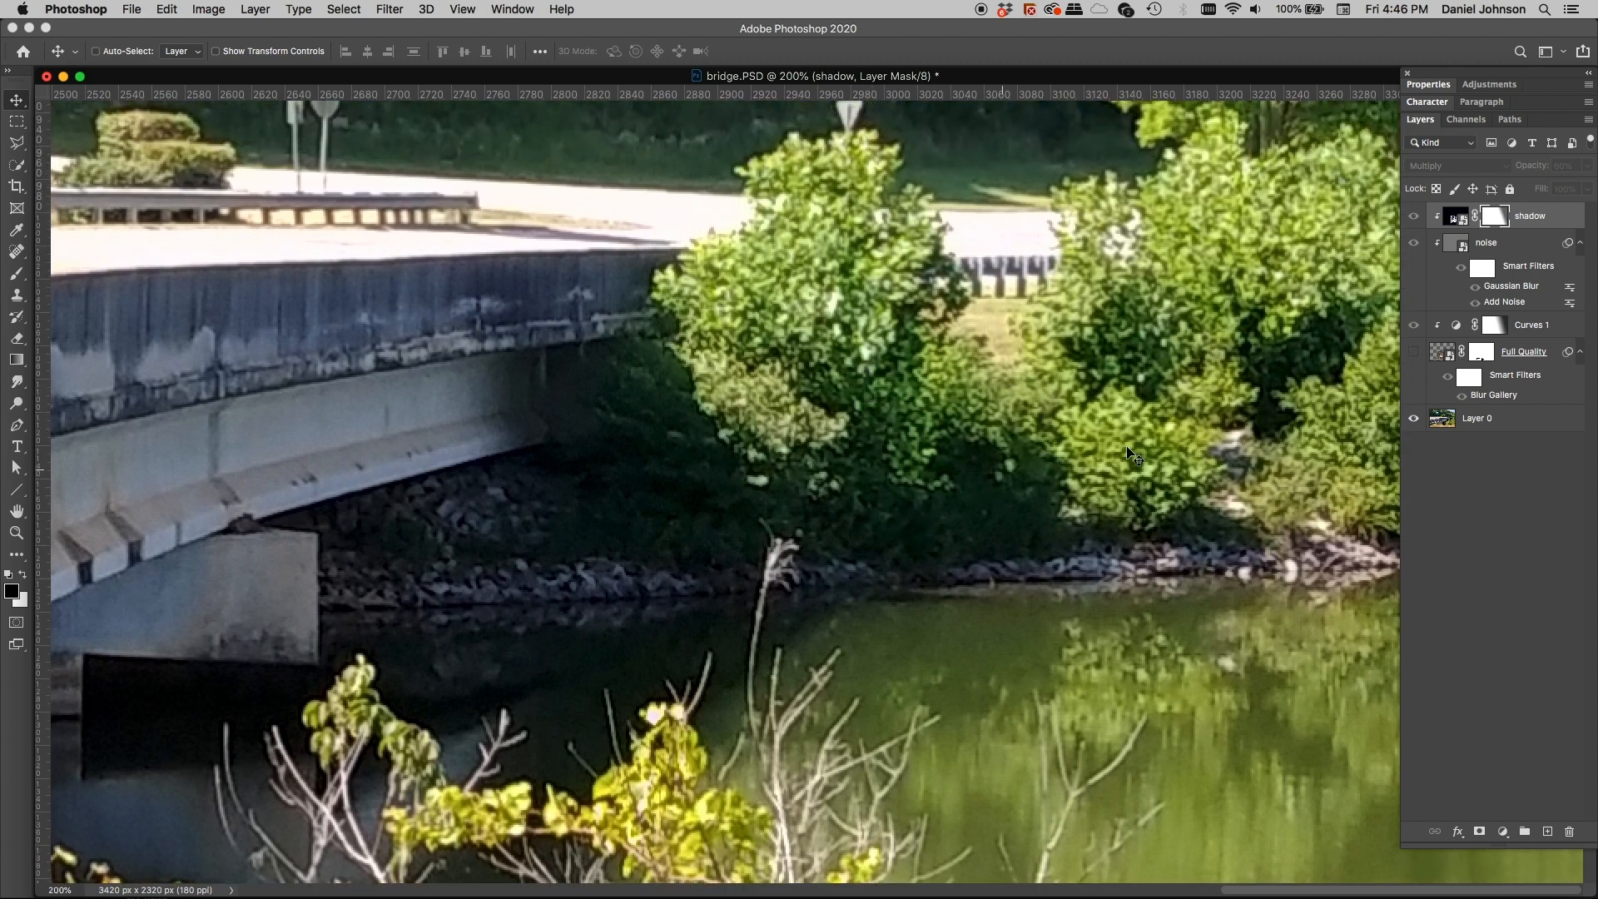
click(1412, 353)
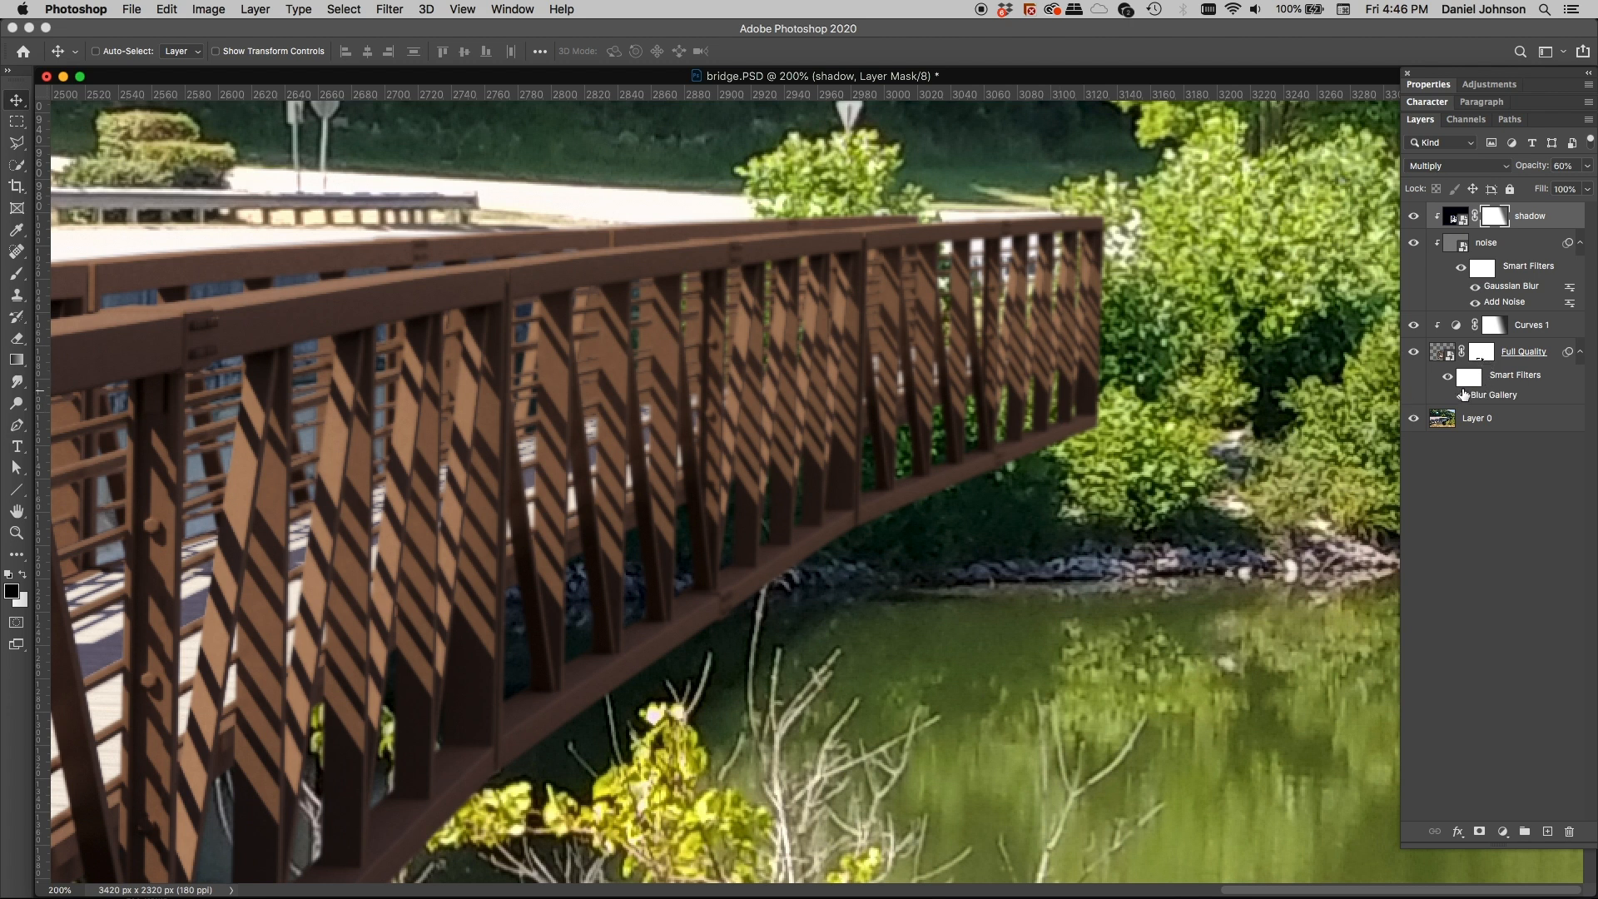
Paint black with a smaller brush on the Full Quality layer mask to hide the bridge's far end behind the bushes
click(1481, 354)
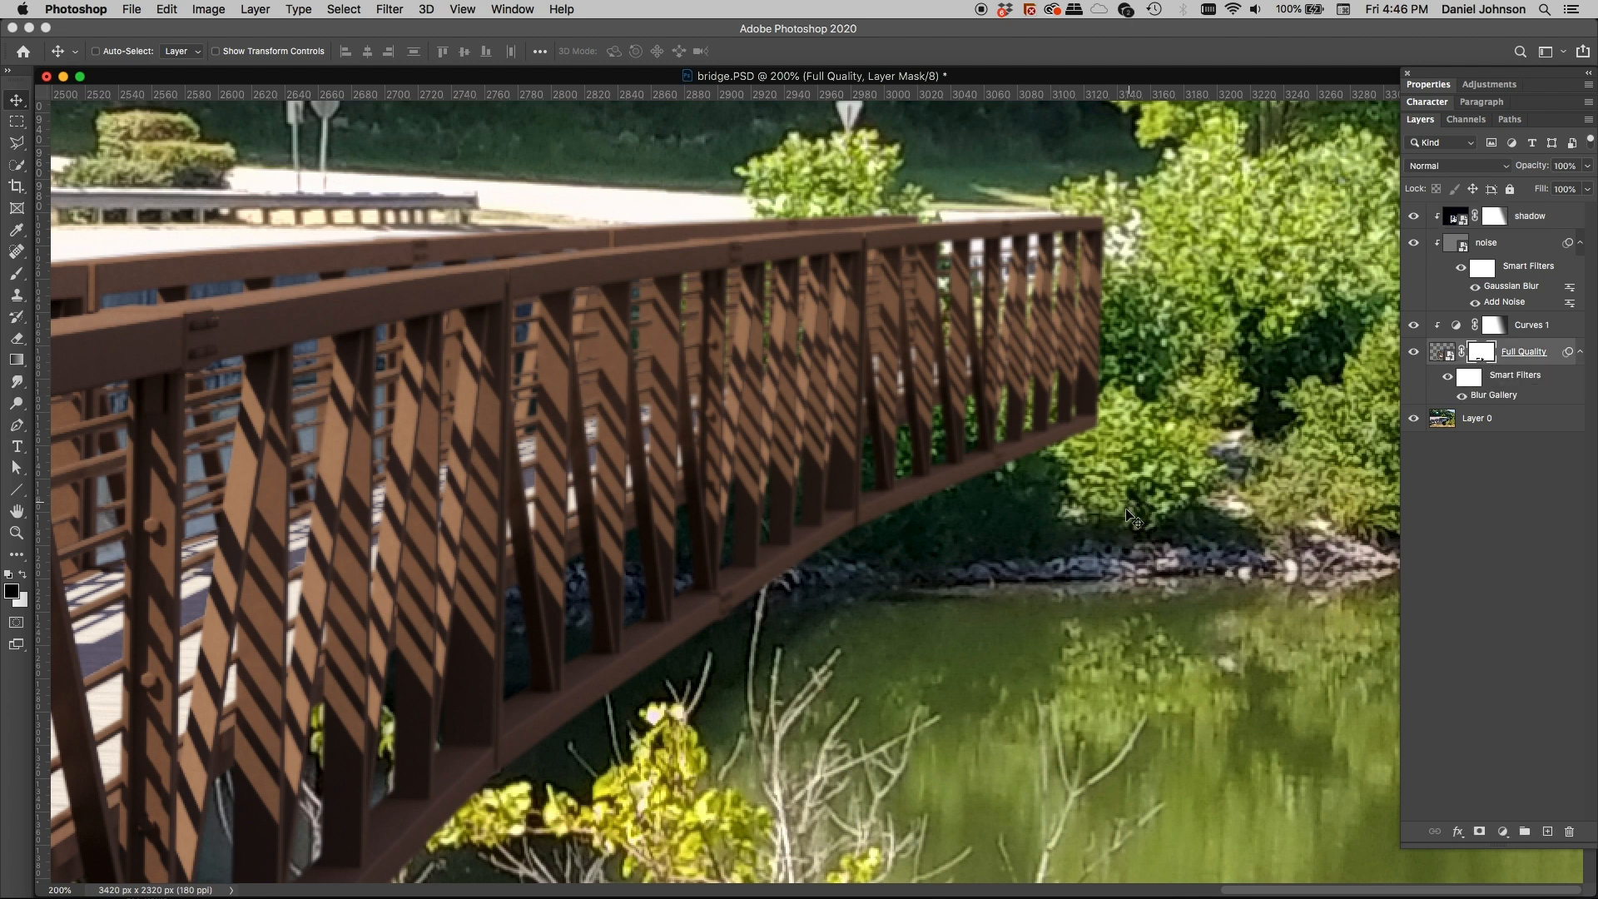
key(b)
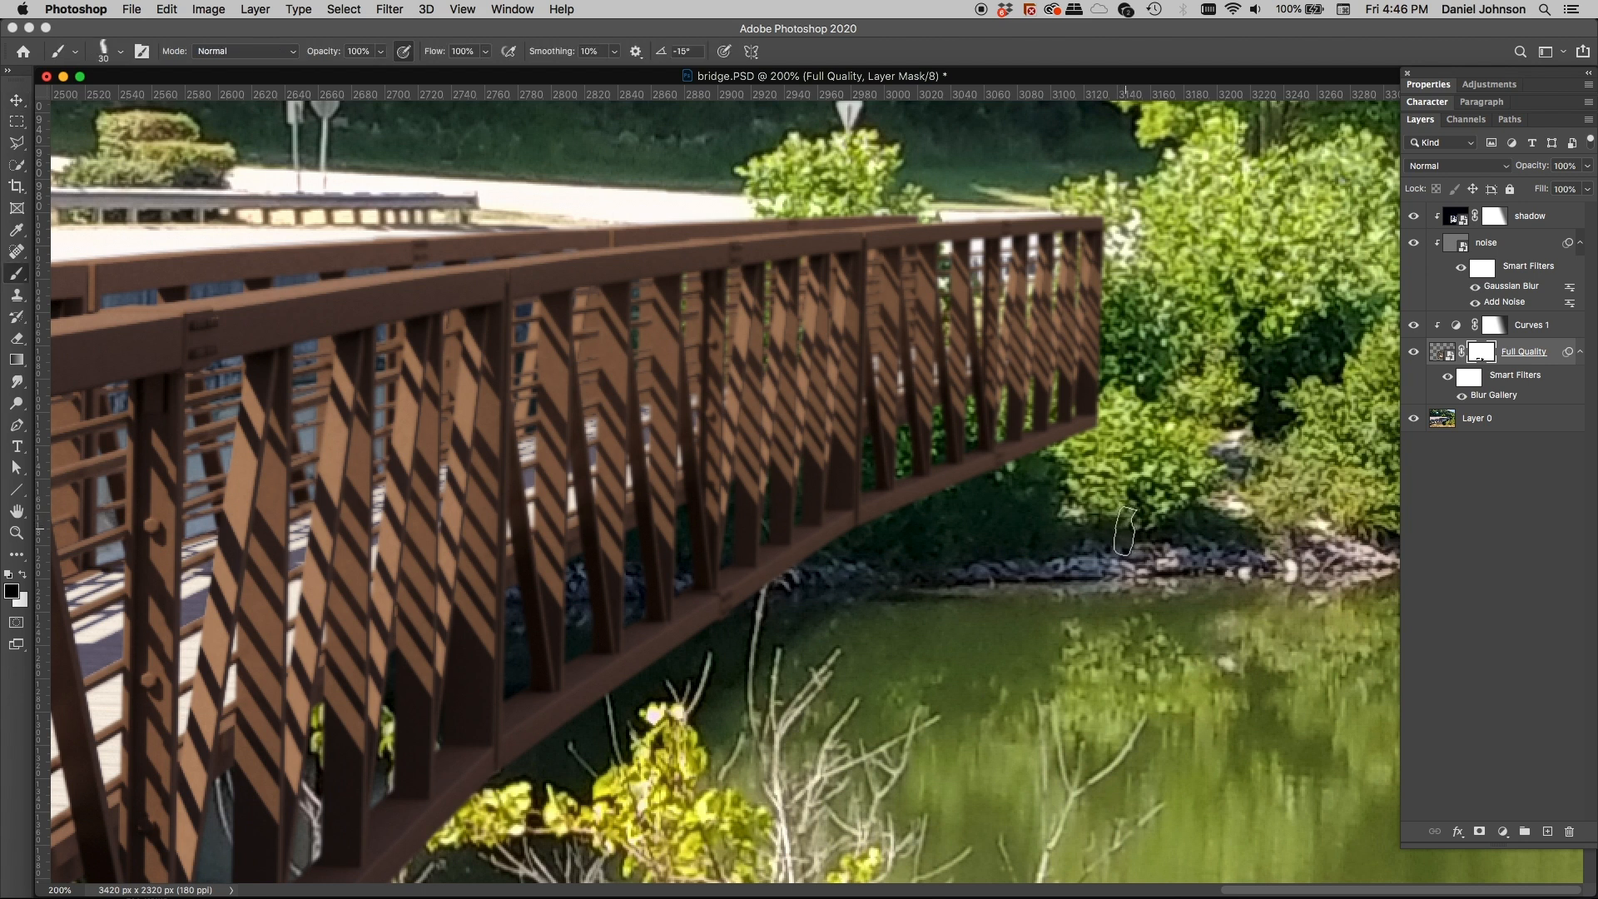
key(x)
key(x)
key(bracketleft)
key(bracketleft)
key(bracketleft)
key(bracketleft)
key(bracketleft)
click(1100, 422)
mouse_move(1083, 412)
mouse_down()
mouse_move(1027, 454)
mouse_move(1032, 425)
mouse_move(998, 428)
mouse_move(1117, 371)
mouse_move(1111, 358)
mouse_move(1076, 367)
mouse_move(1113, 398)
mouse_move(1086, 446)
mouse_move(1086, 415)
mouse_move(1060, 427)
mouse_move(1133, 370)
mouse_move(993, 422)
mouse_move(1085, 393)
mouse_move(941, 522)
mouse_move(1062, 493)
mouse_move(938, 580)
mouse_move(947, 542)
mouse_up()
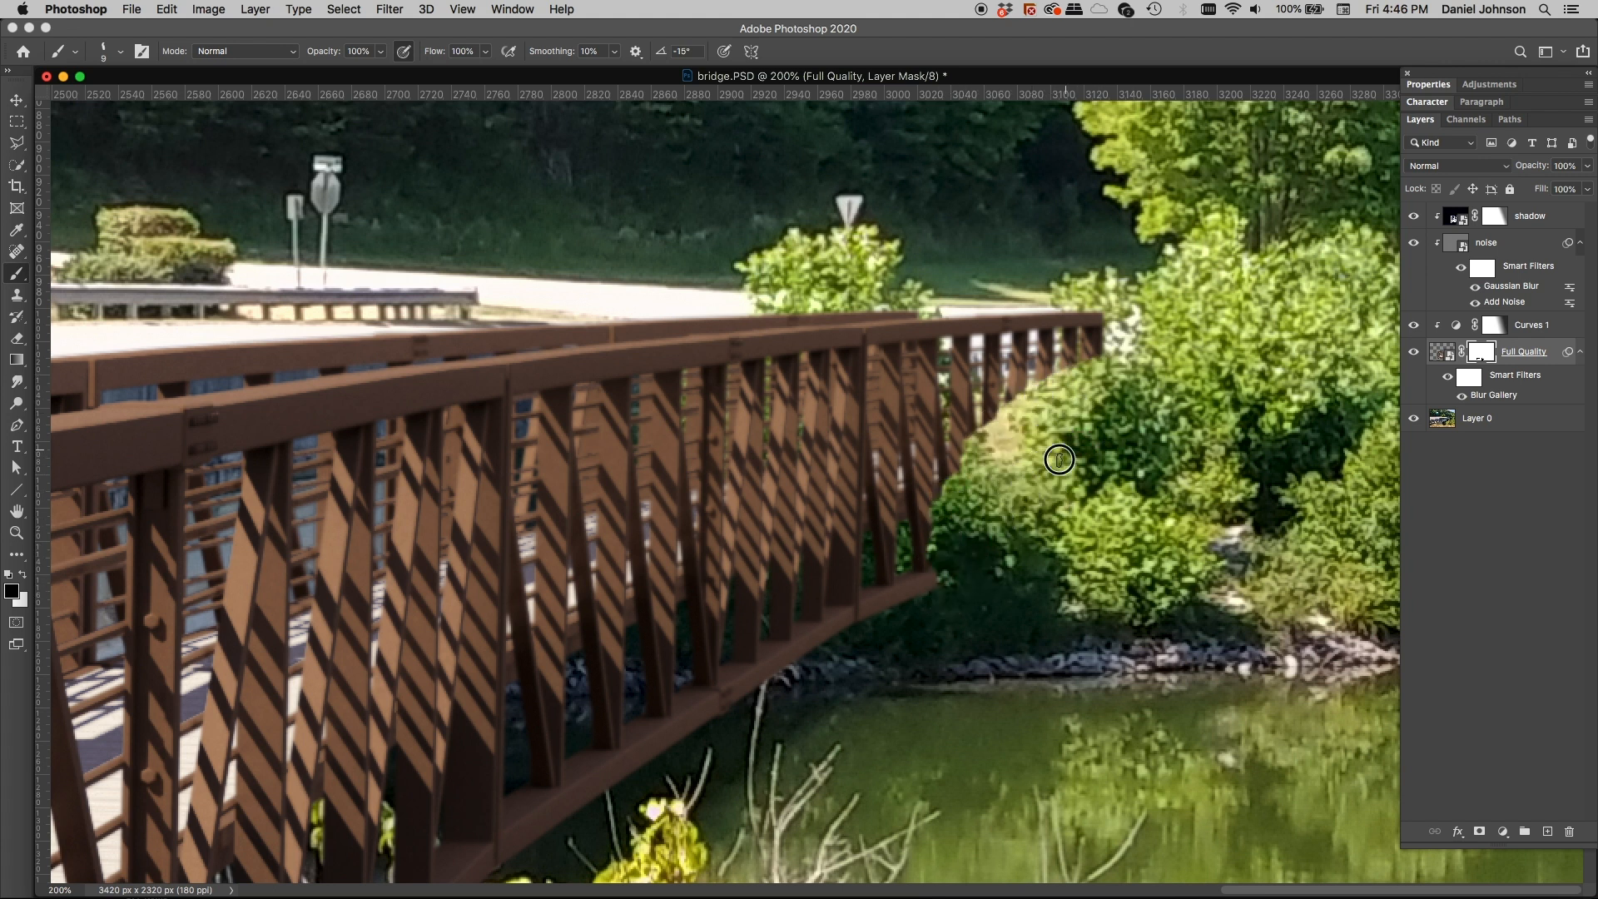
mouse_move(1124, 310)
mouse_down()
mouse_move(1079, 326)
mouse_move(1065, 363)
mouse_move(1100, 367)
mouse_move(1064, 355)
mouse_move(1049, 385)
mouse_move(1075, 359)
mouse_move(1053, 329)
mouse_move(1095, 310)
mouse_move(1108, 341)
mouse_move(1063, 381)
mouse_up()
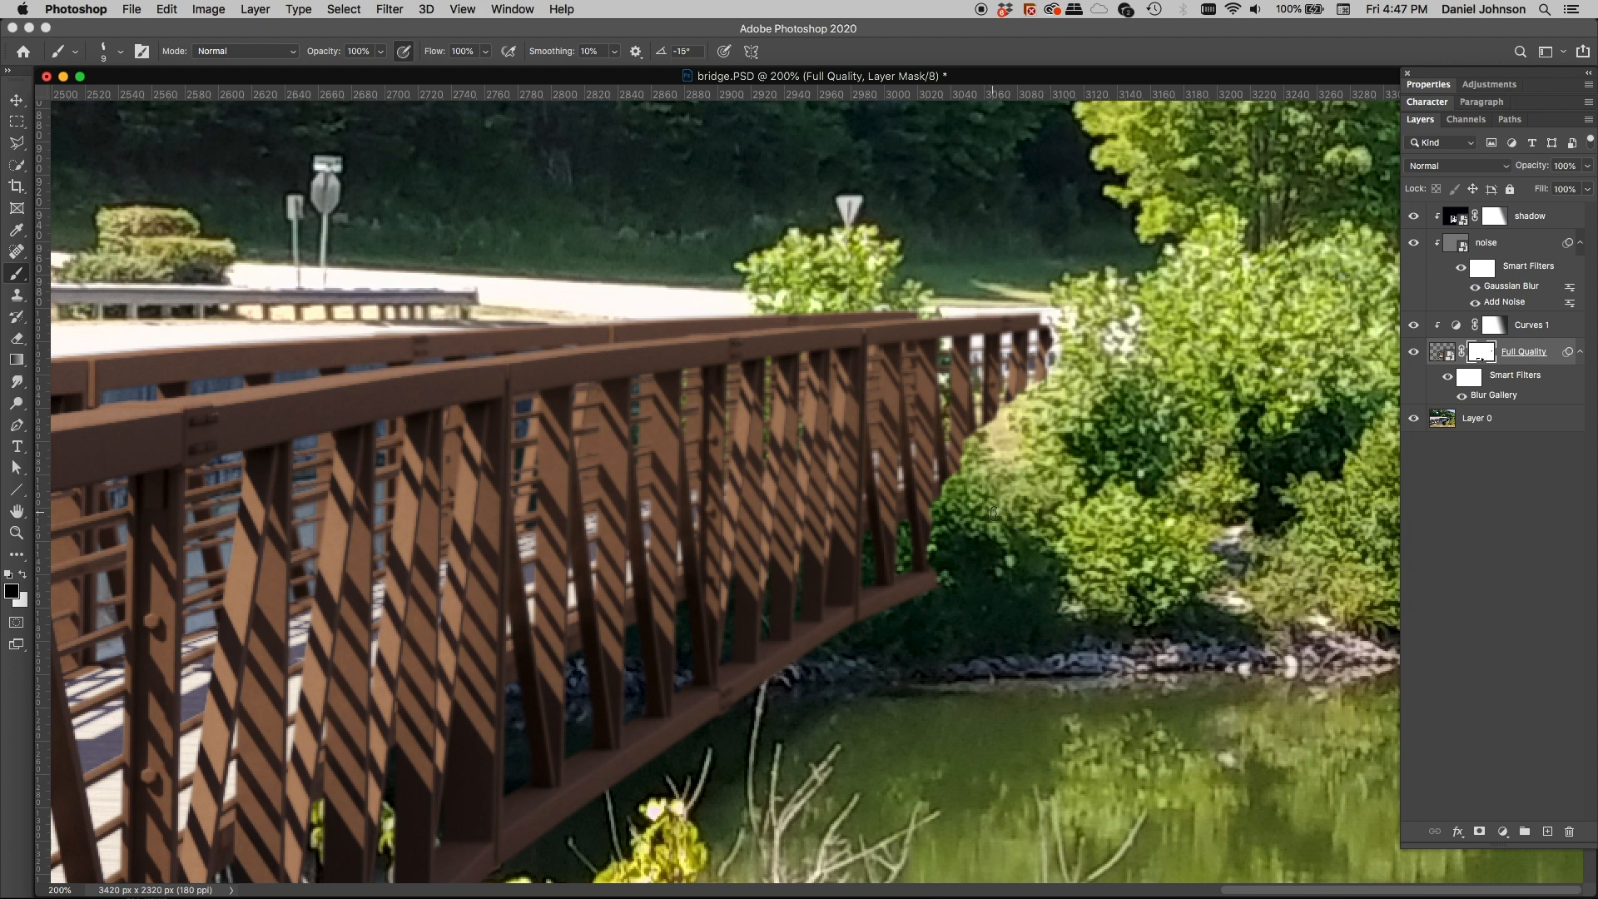
Paint white on the Full Quality mask to refine the bridge's far edge along the bushes, rotating the brush to -60°
key(x)
drag(1054, 314, 1055, 350)
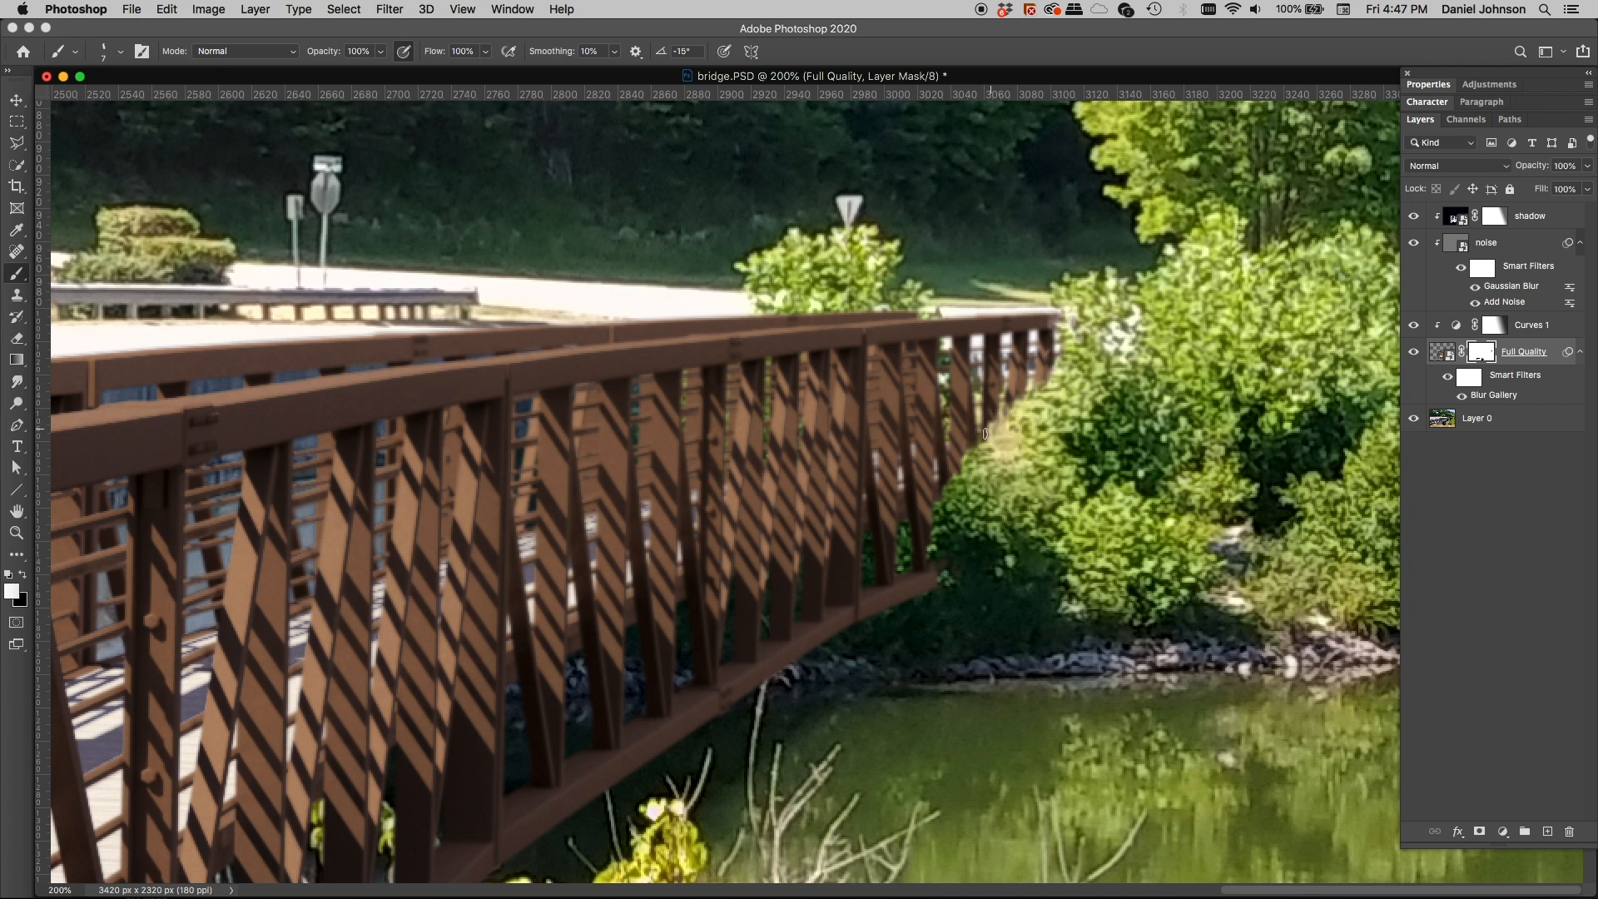
drag(966, 467, 942, 498)
drag(988, 434, 935, 530)
mouse_move(936, 572)
mouse_down()
mouse_move(958, 564)
mouse_move(930, 549)
mouse_move(936, 526)
mouse_up()
key(shift+Right)
key(shift+Right)
key(shift+Right)
click(933, 527)
View the whole composite and save bridge.PSD with the far end of the bridge masked
key(super+minus)
key(super+minus)
key(super+minus)
key(super+minus)
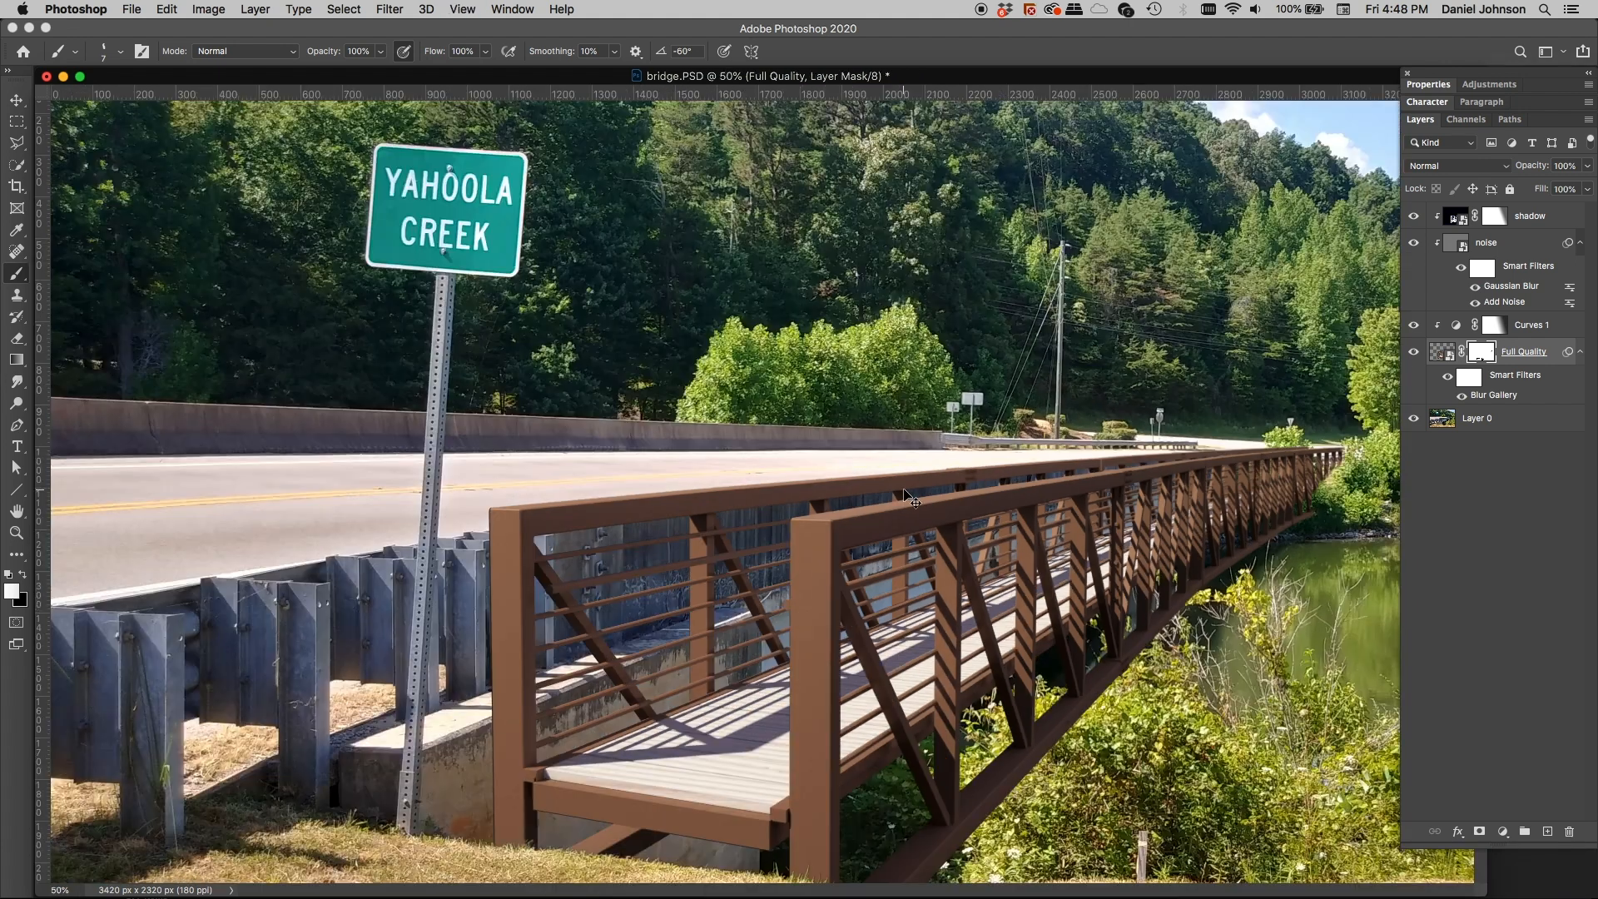
key(super+s)
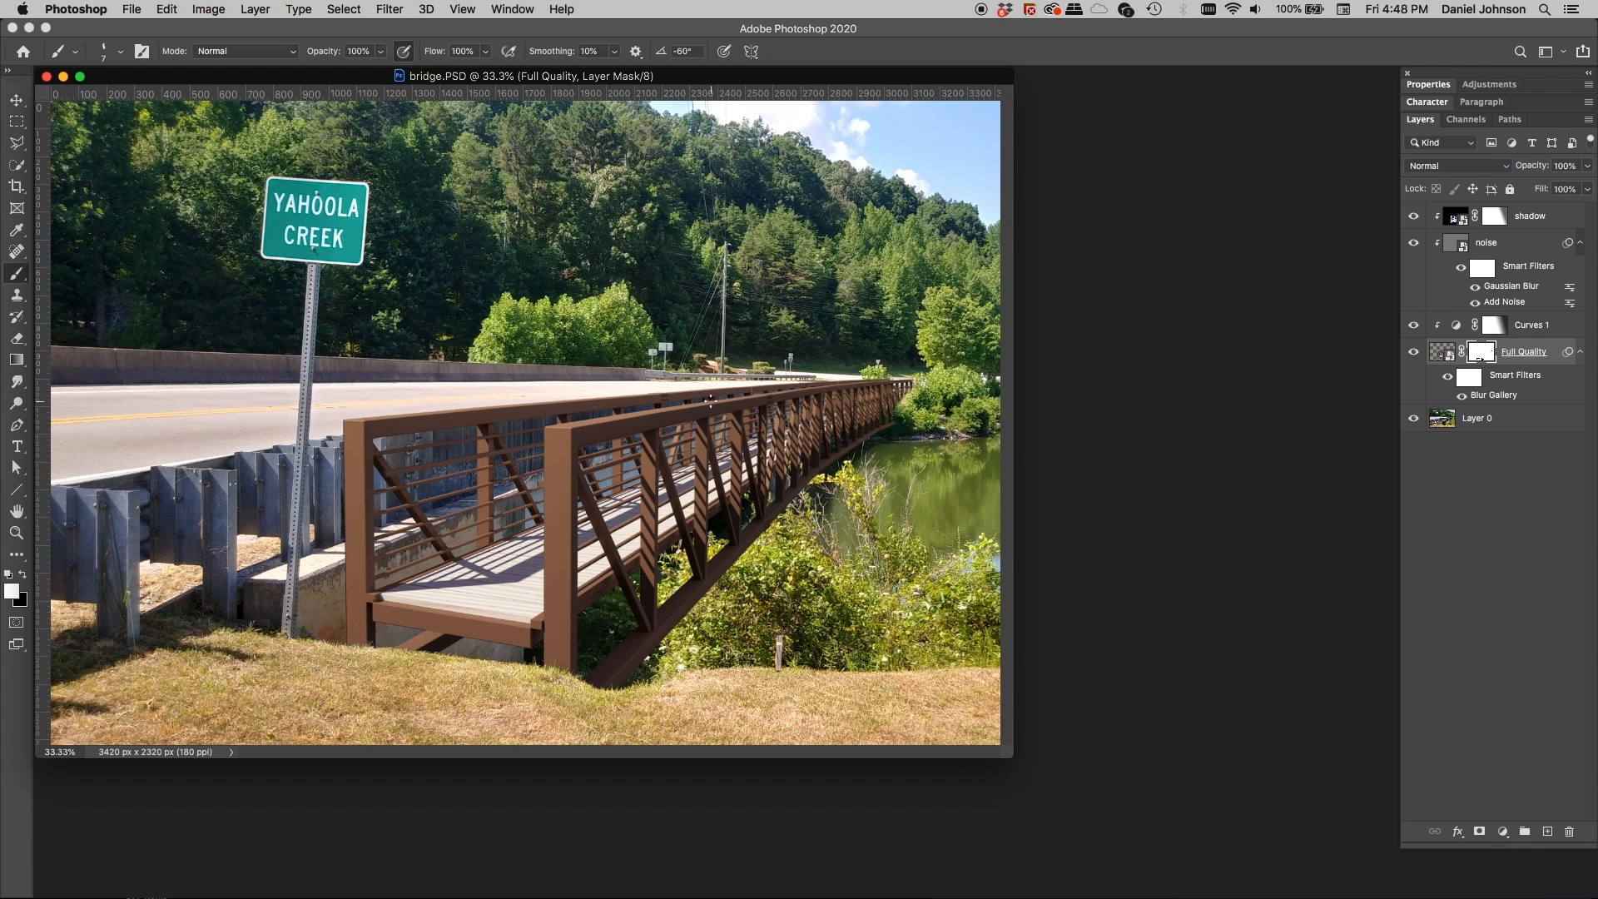
key(v)
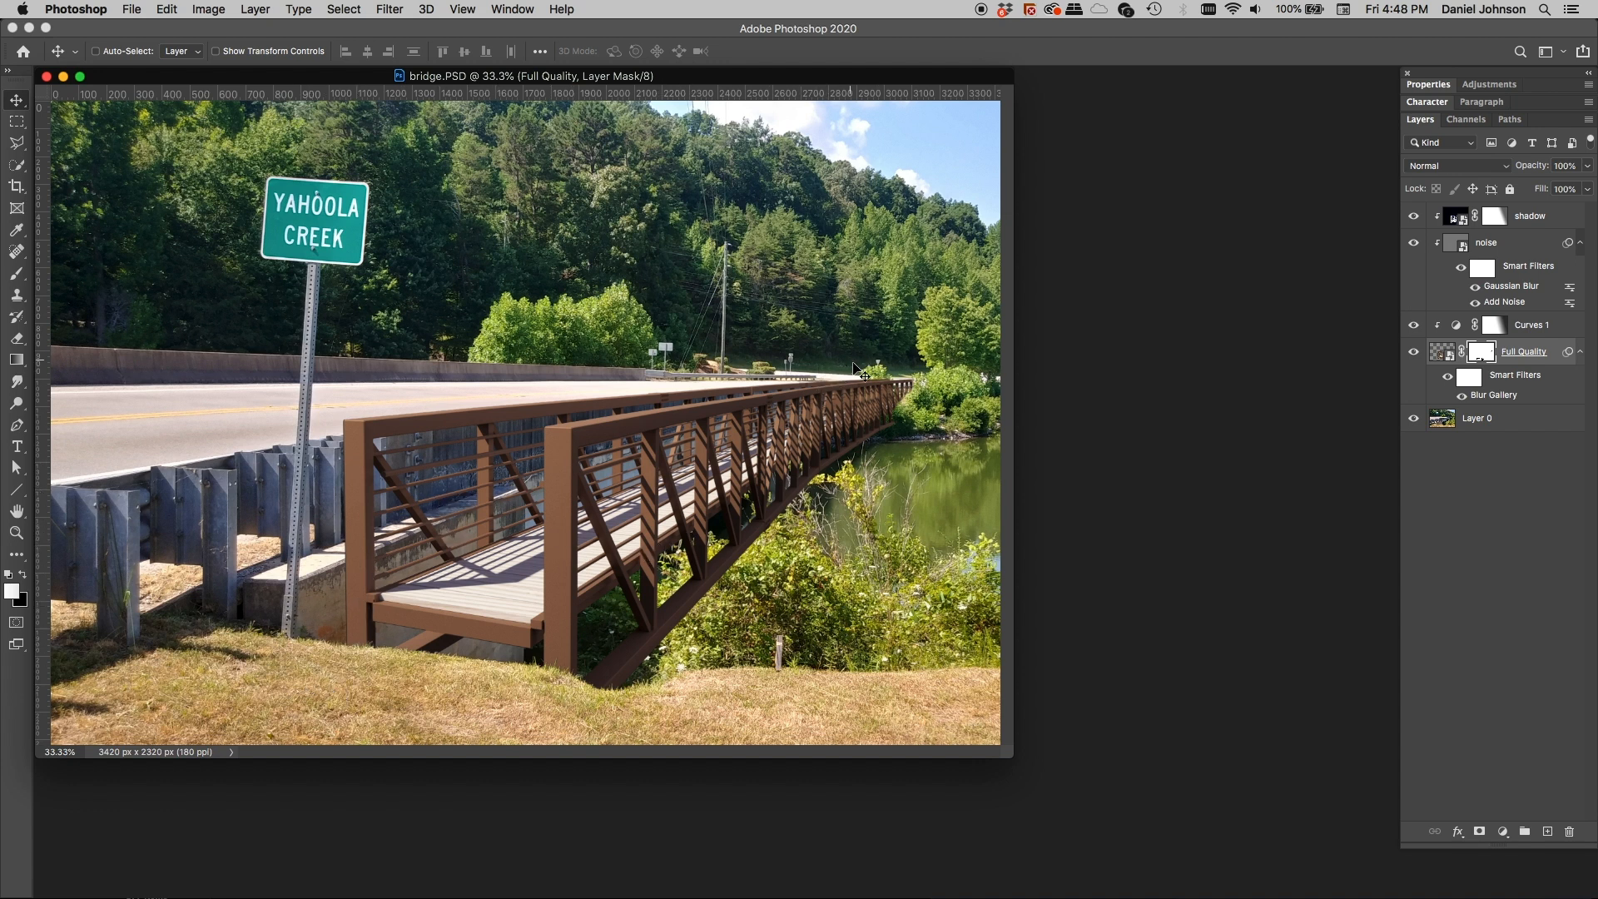
Add an empty layer directly above Layer 0 and name it "paint fix"
click(1473, 428)
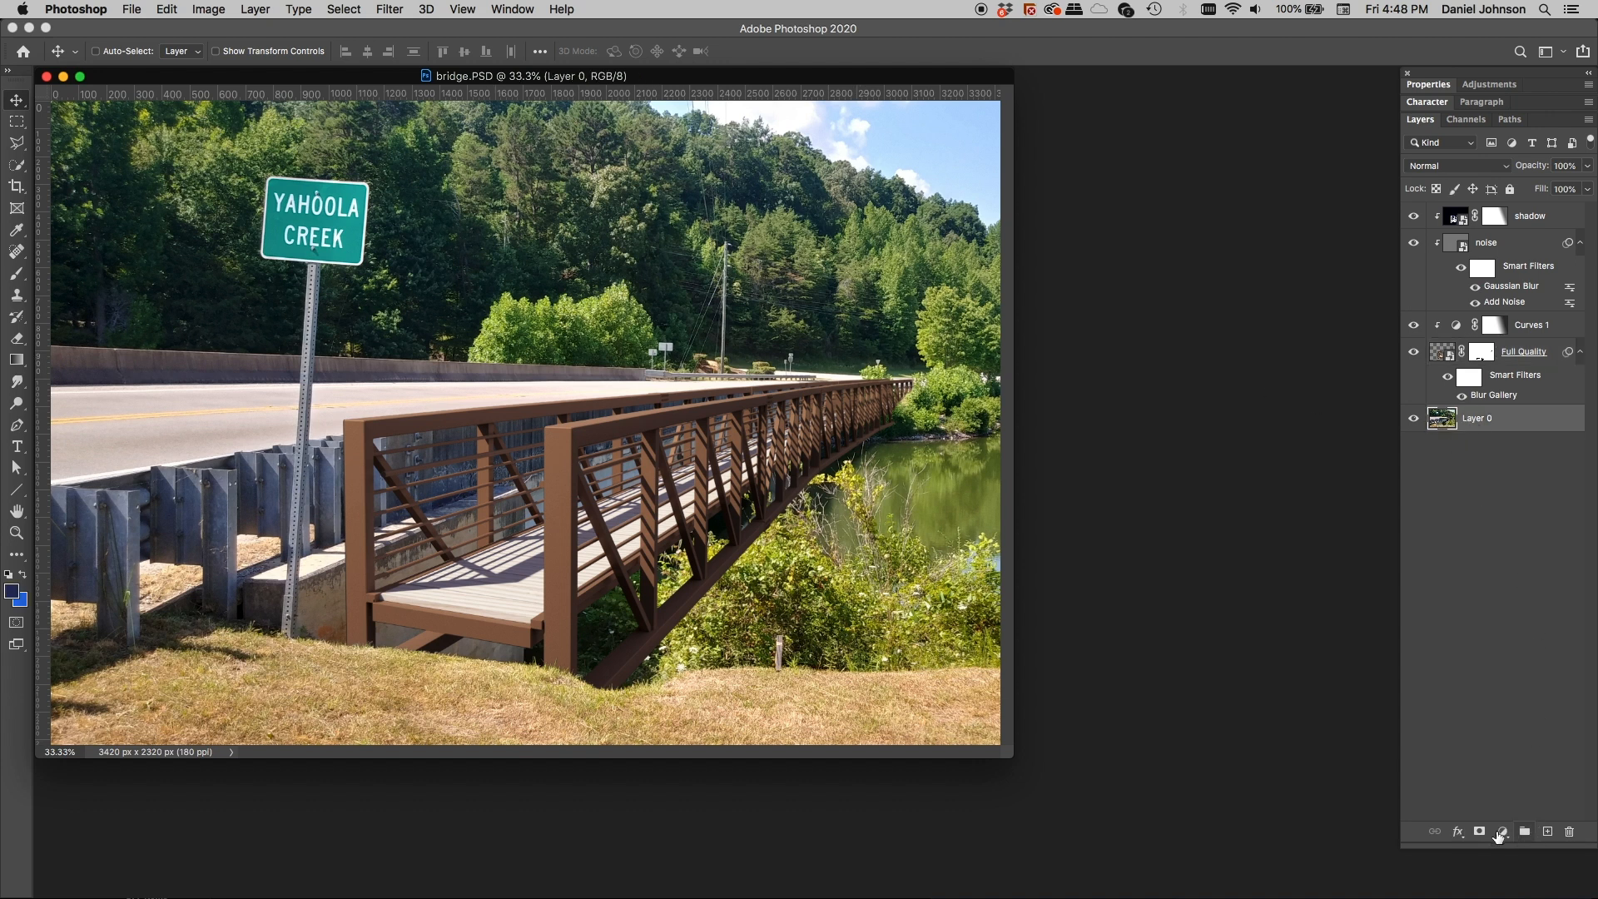
click(1547, 832)
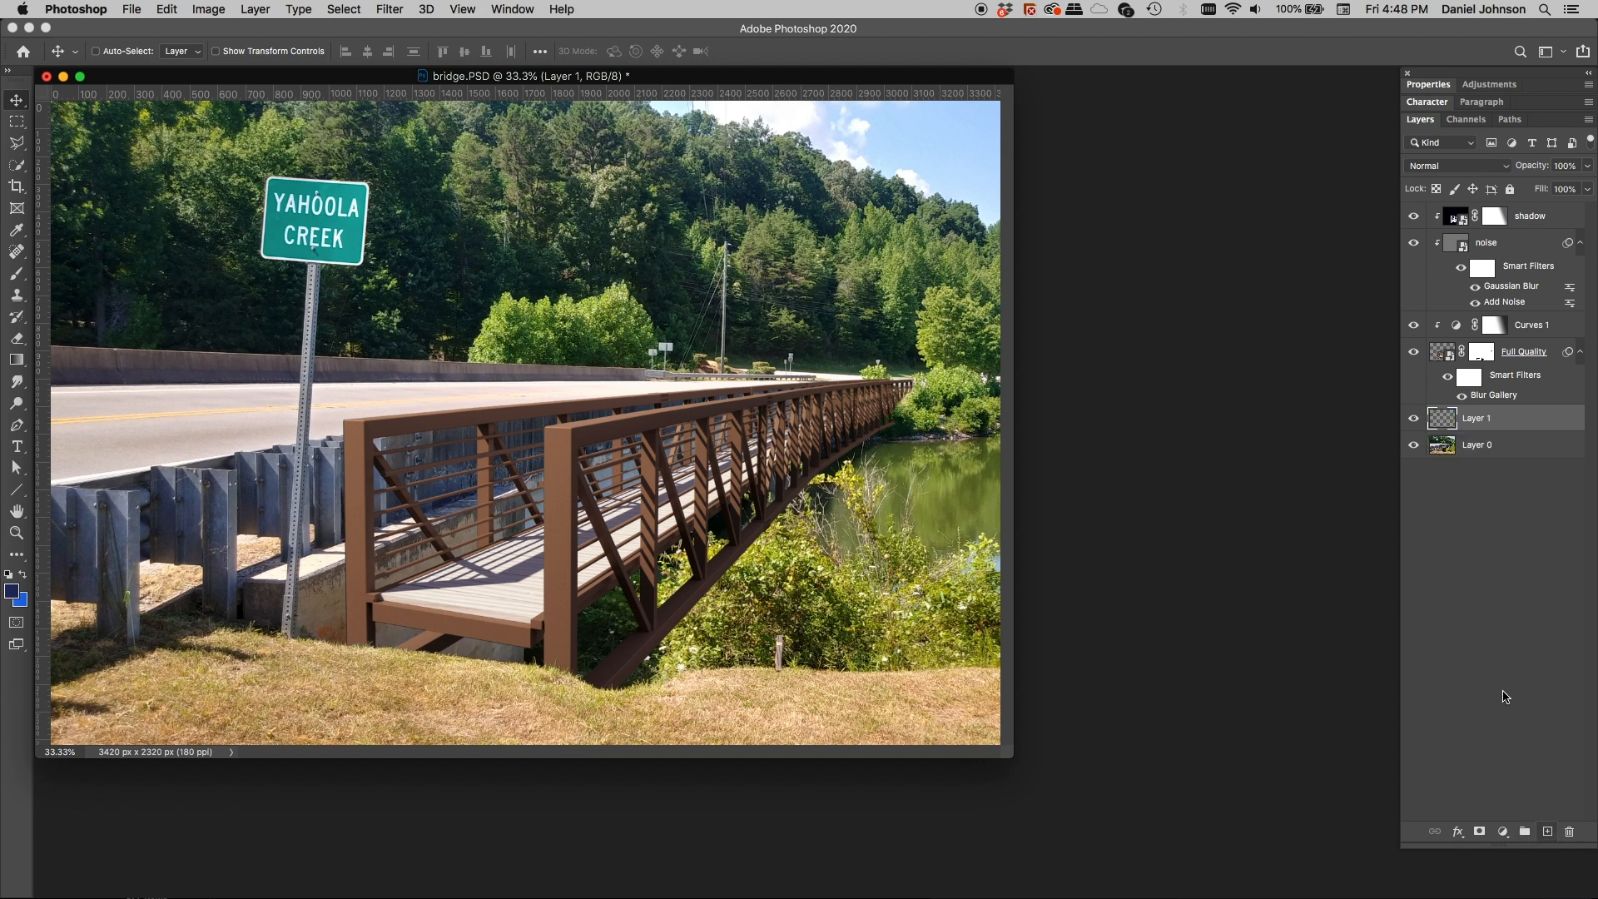
double_click(1478, 421)
text(paint fix)
key(Return)
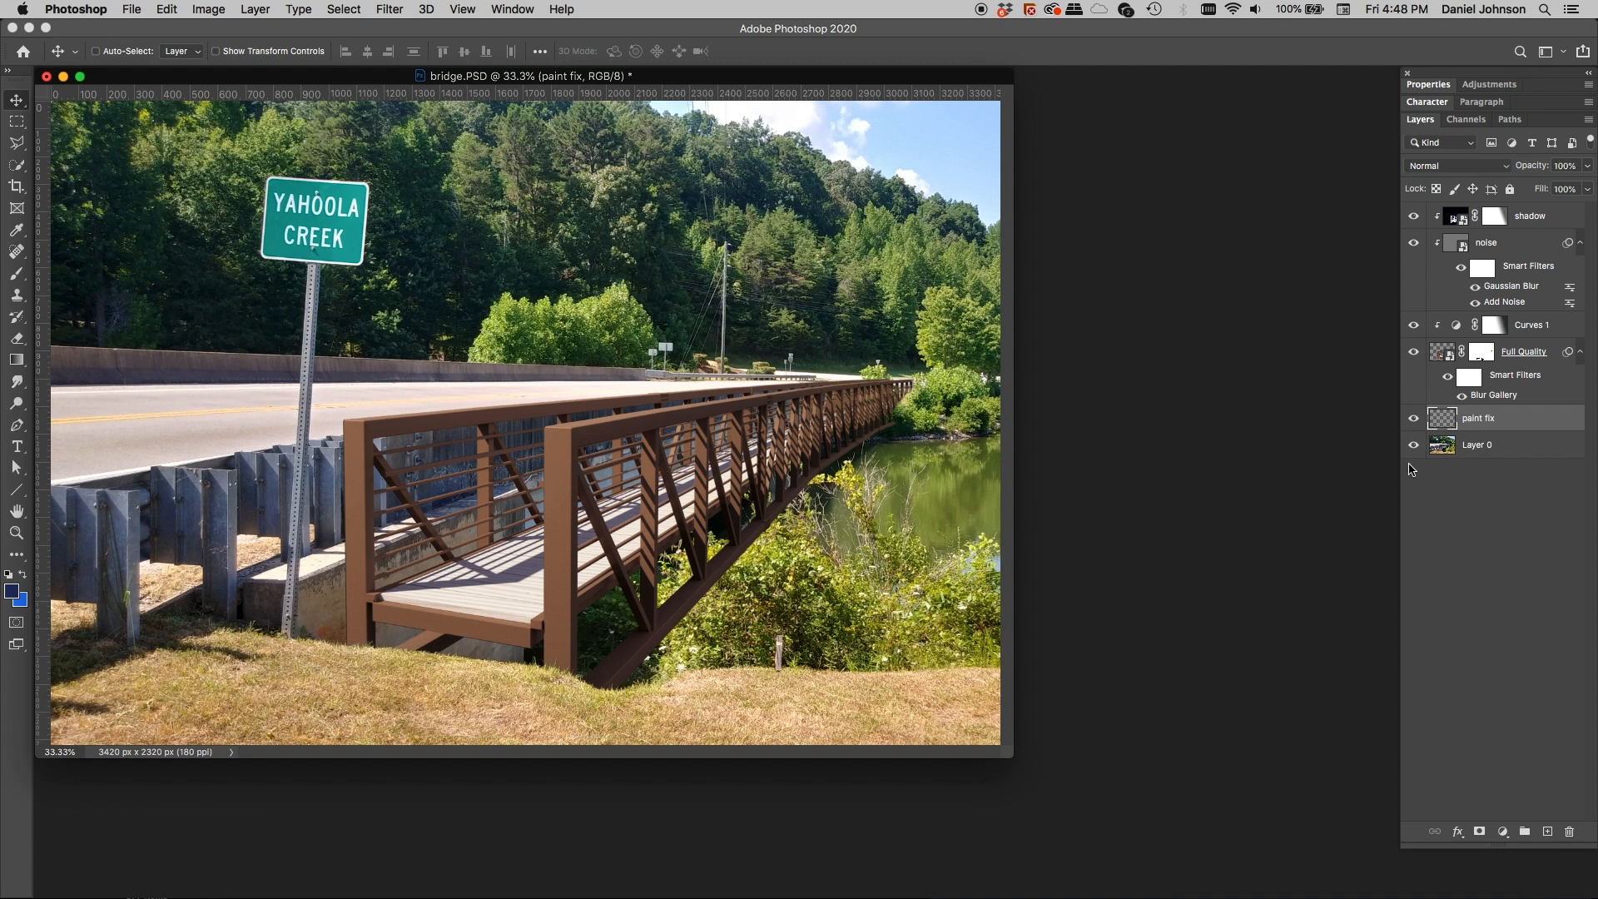
Choose the Clone Stamp tool for the paint fix layer, with its sampling set to Current & Below
key(s)
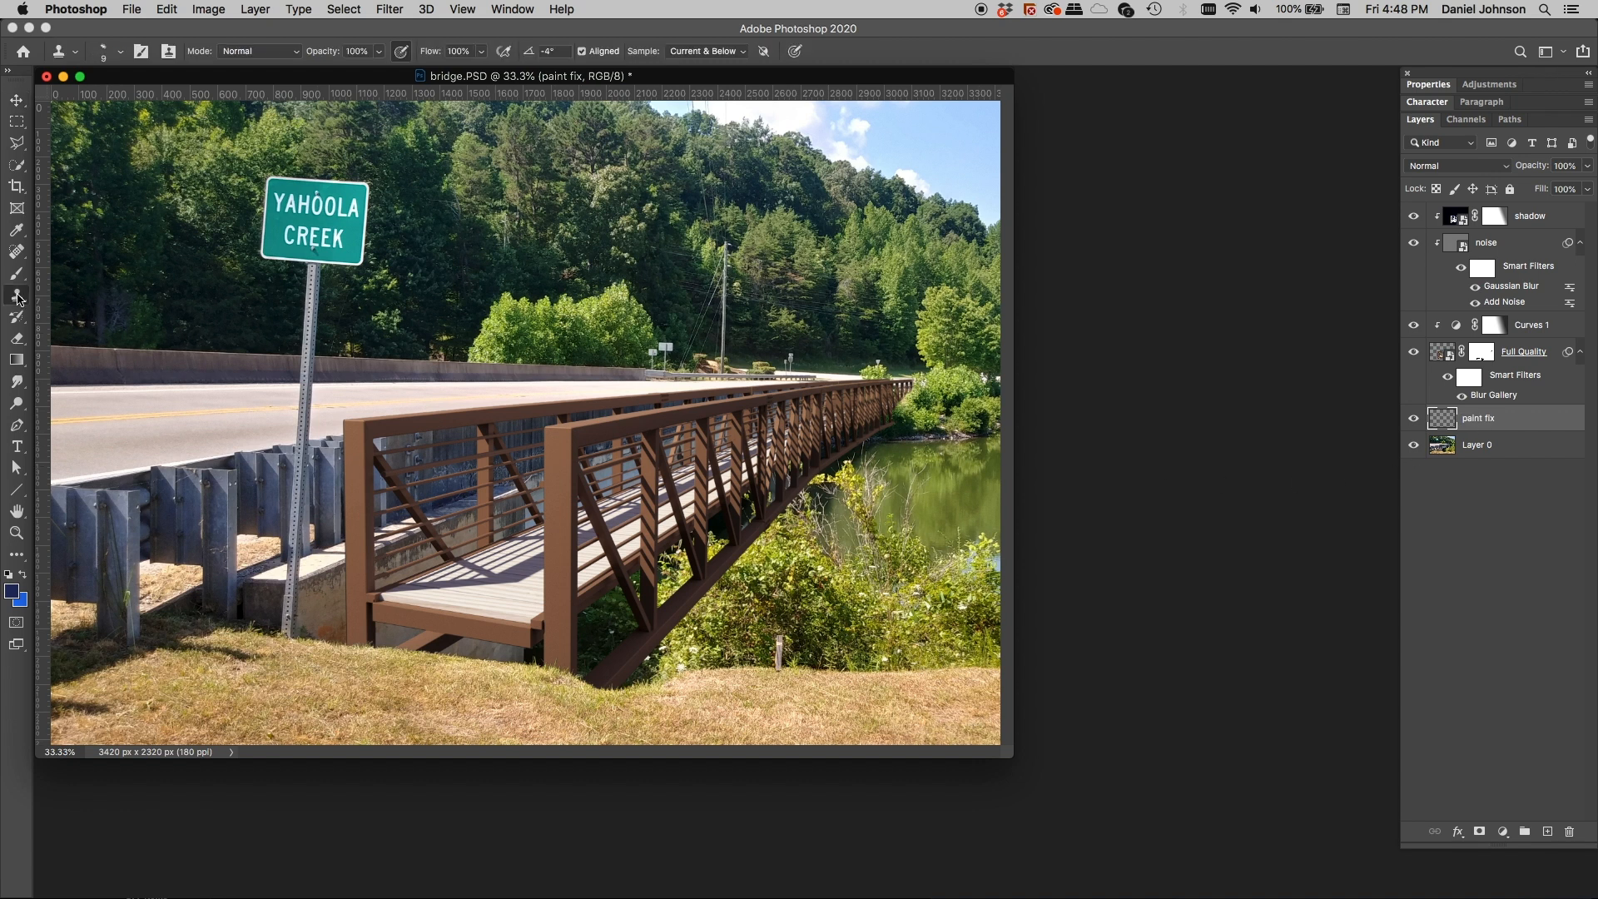
click(712, 52)
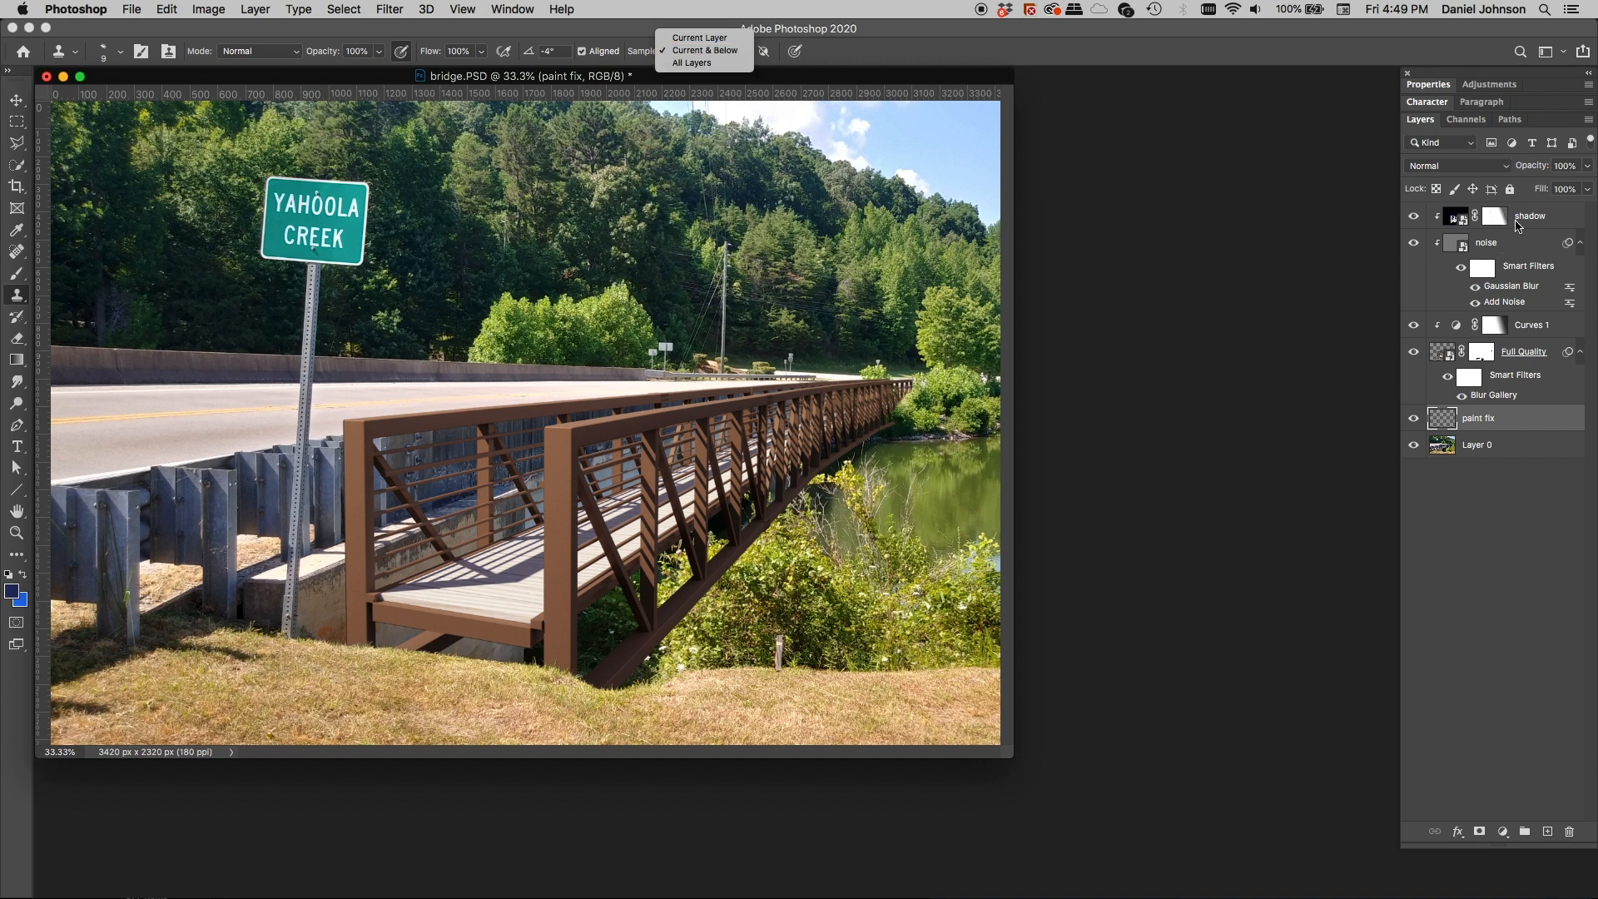
click(709, 50)
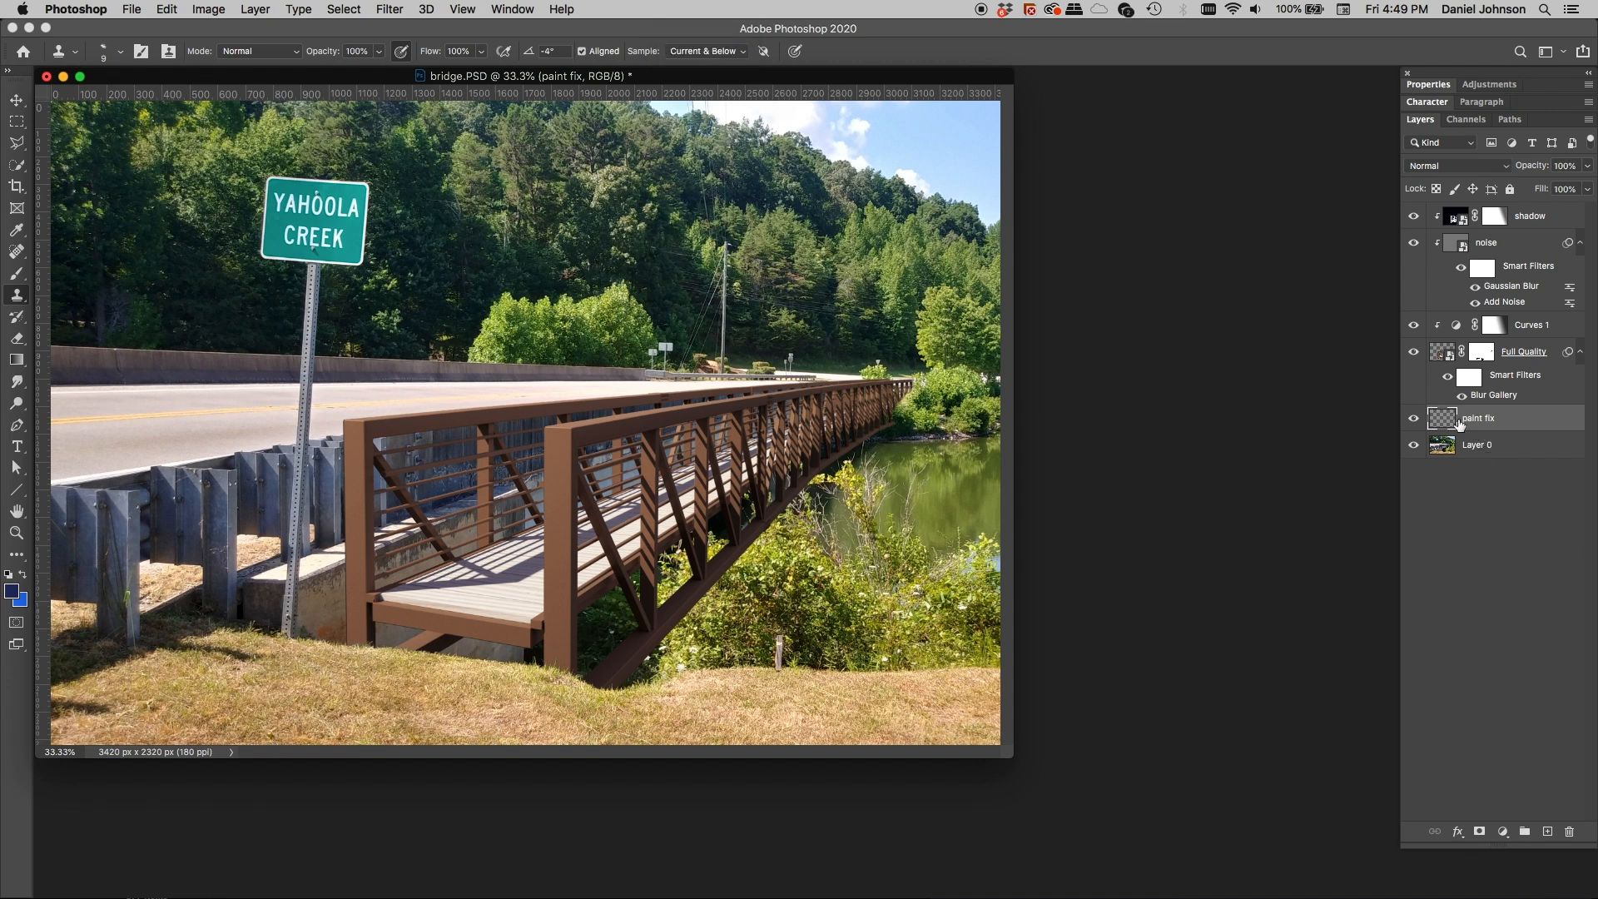